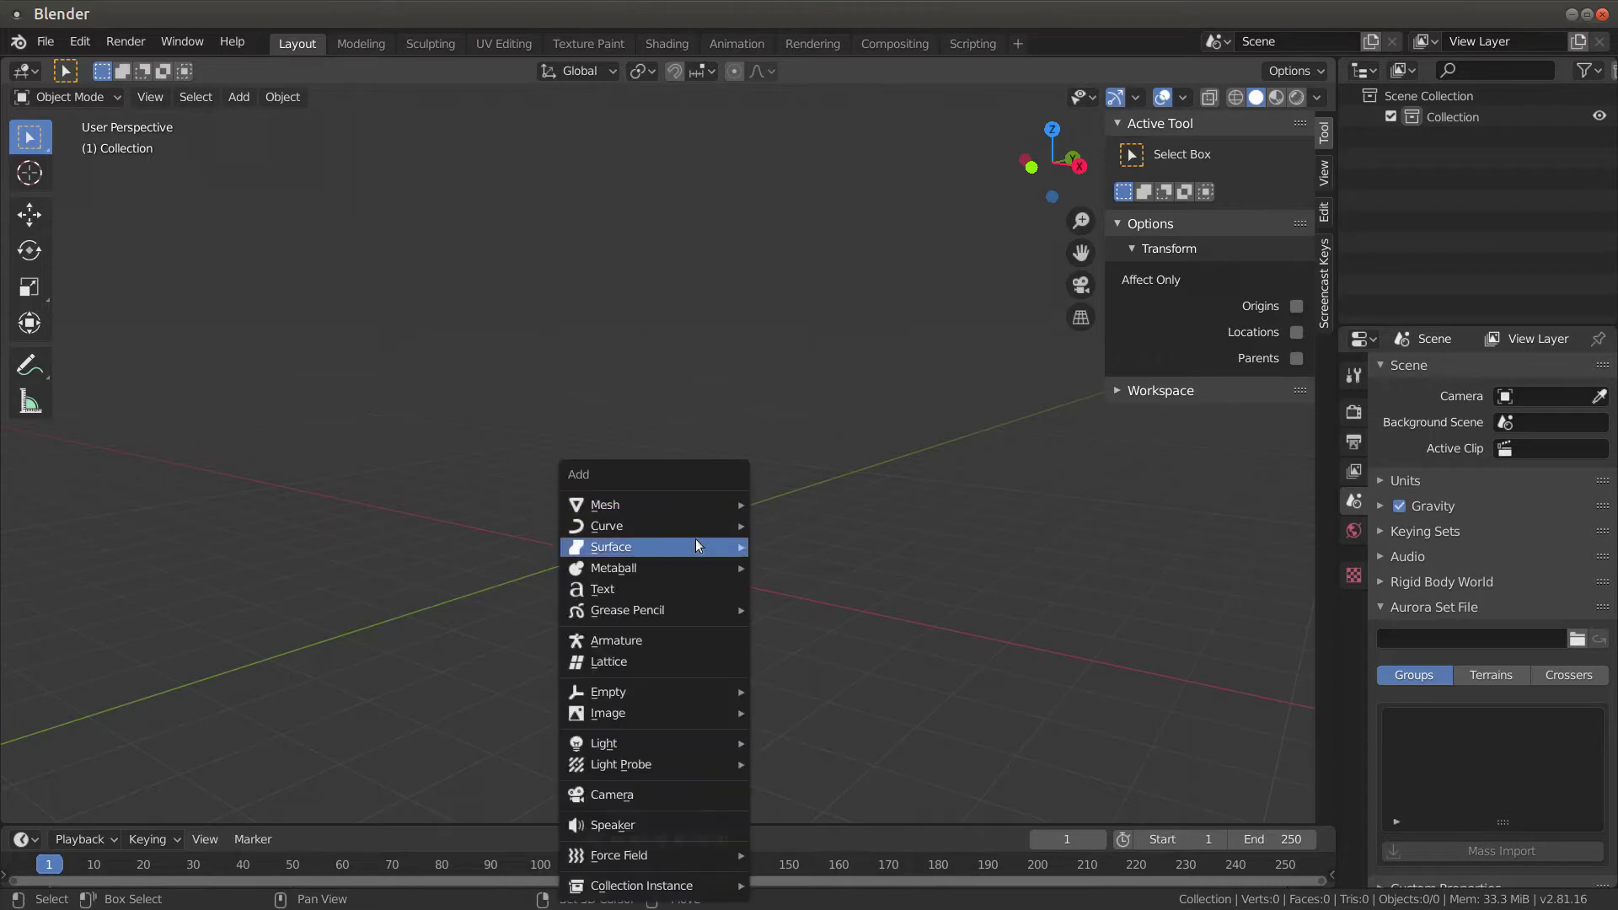
Add a cylinder mesh at the world origin and move its bottom face to Z 0 m
mouse_move(694, 508)
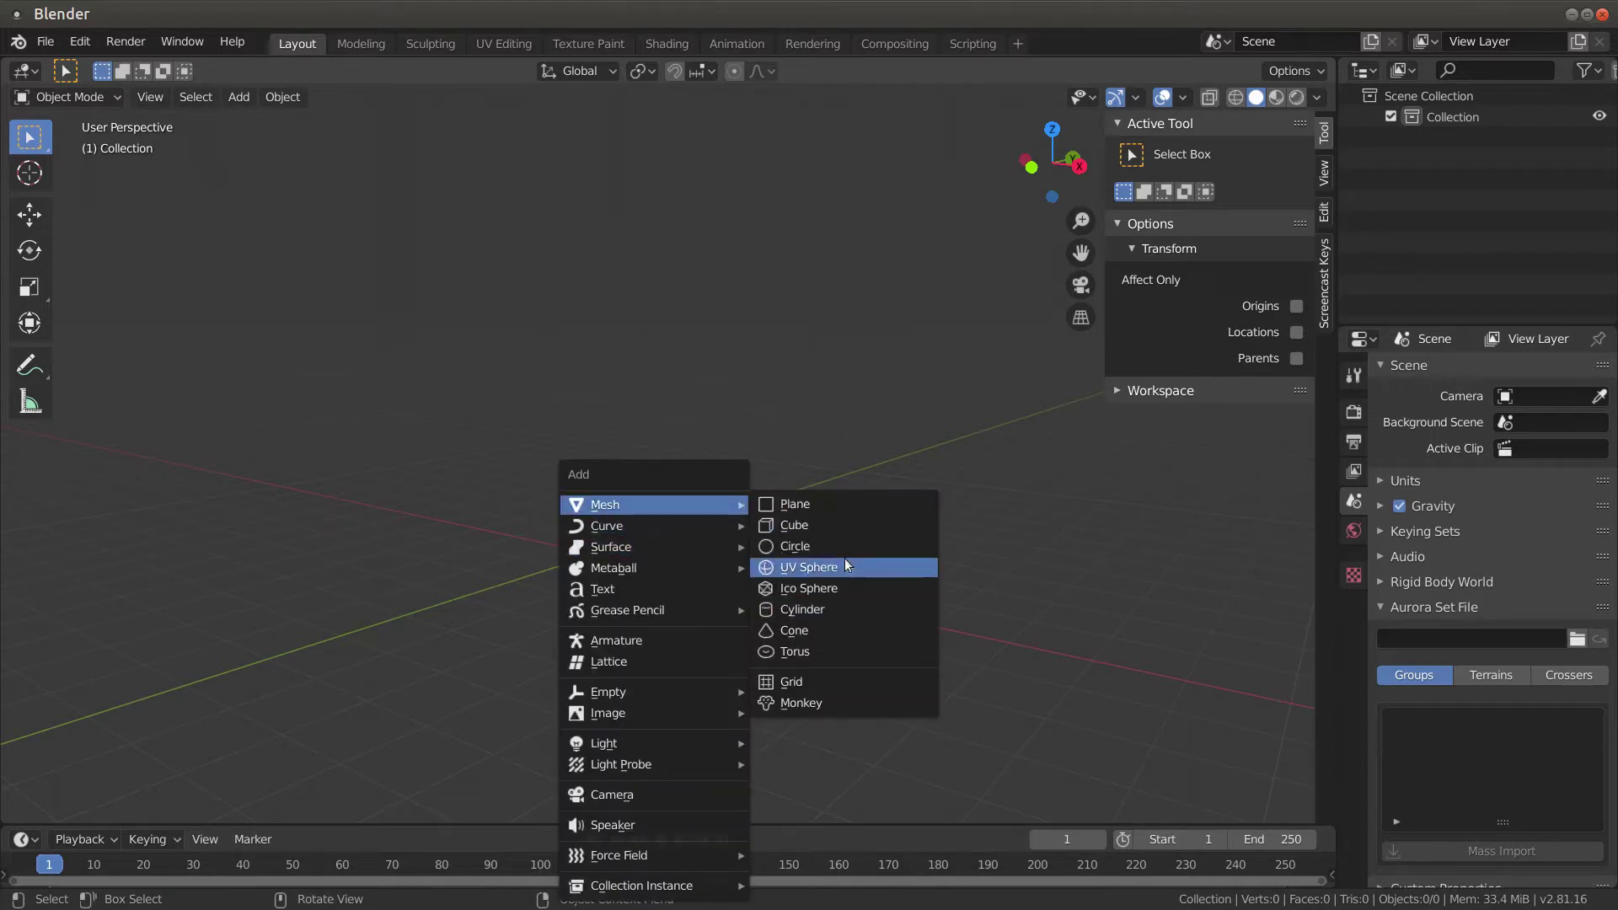
click(837, 609)
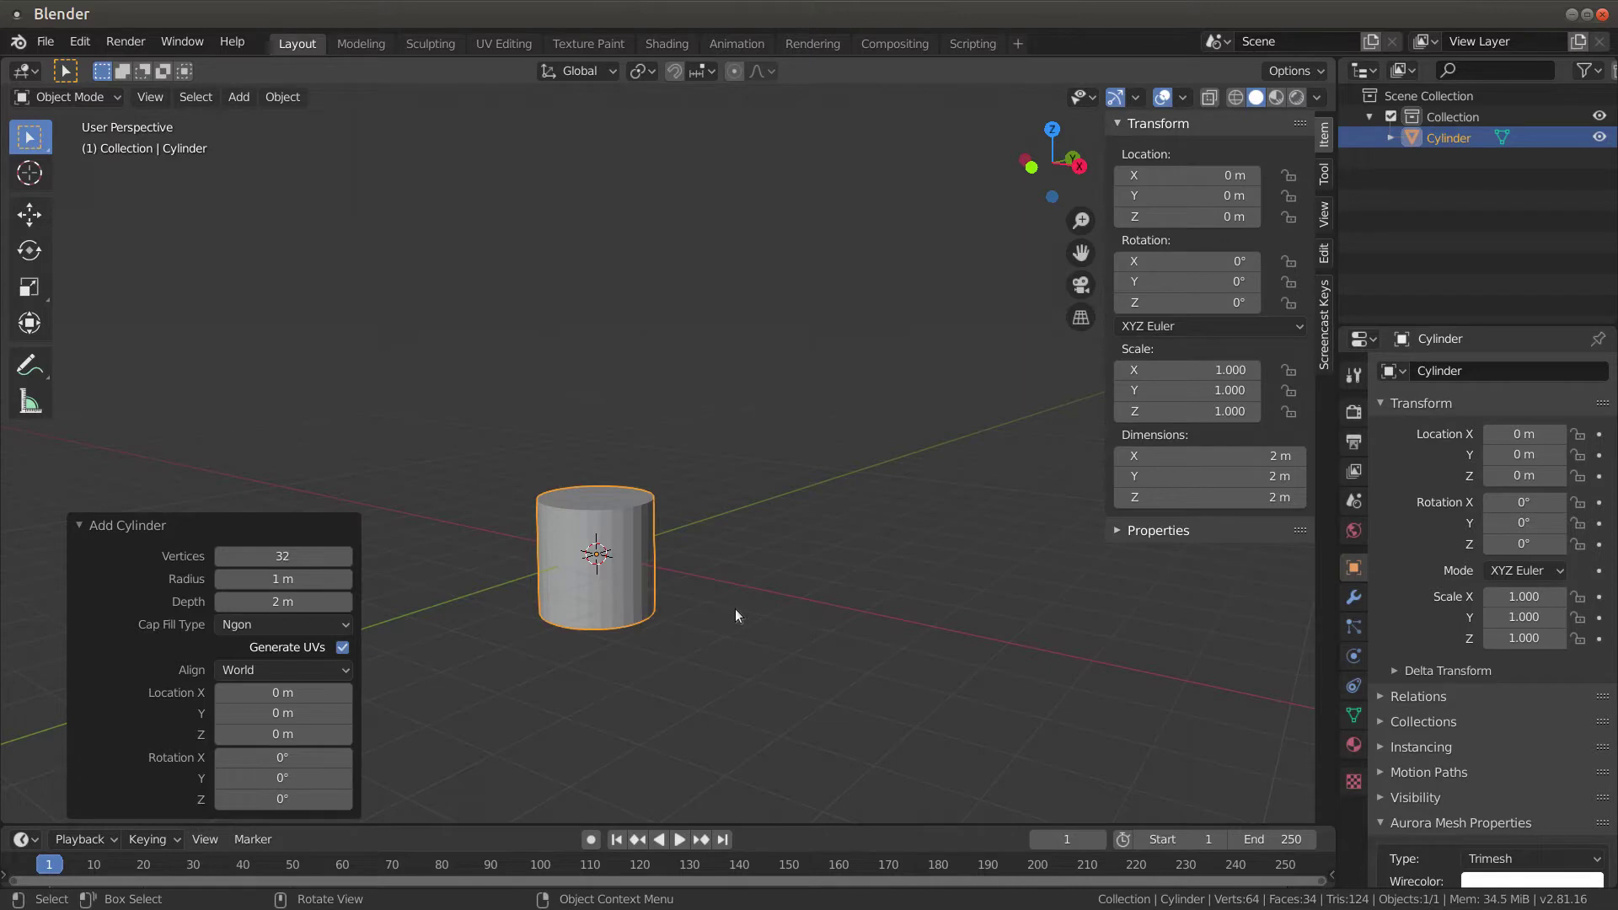
key(Tab)
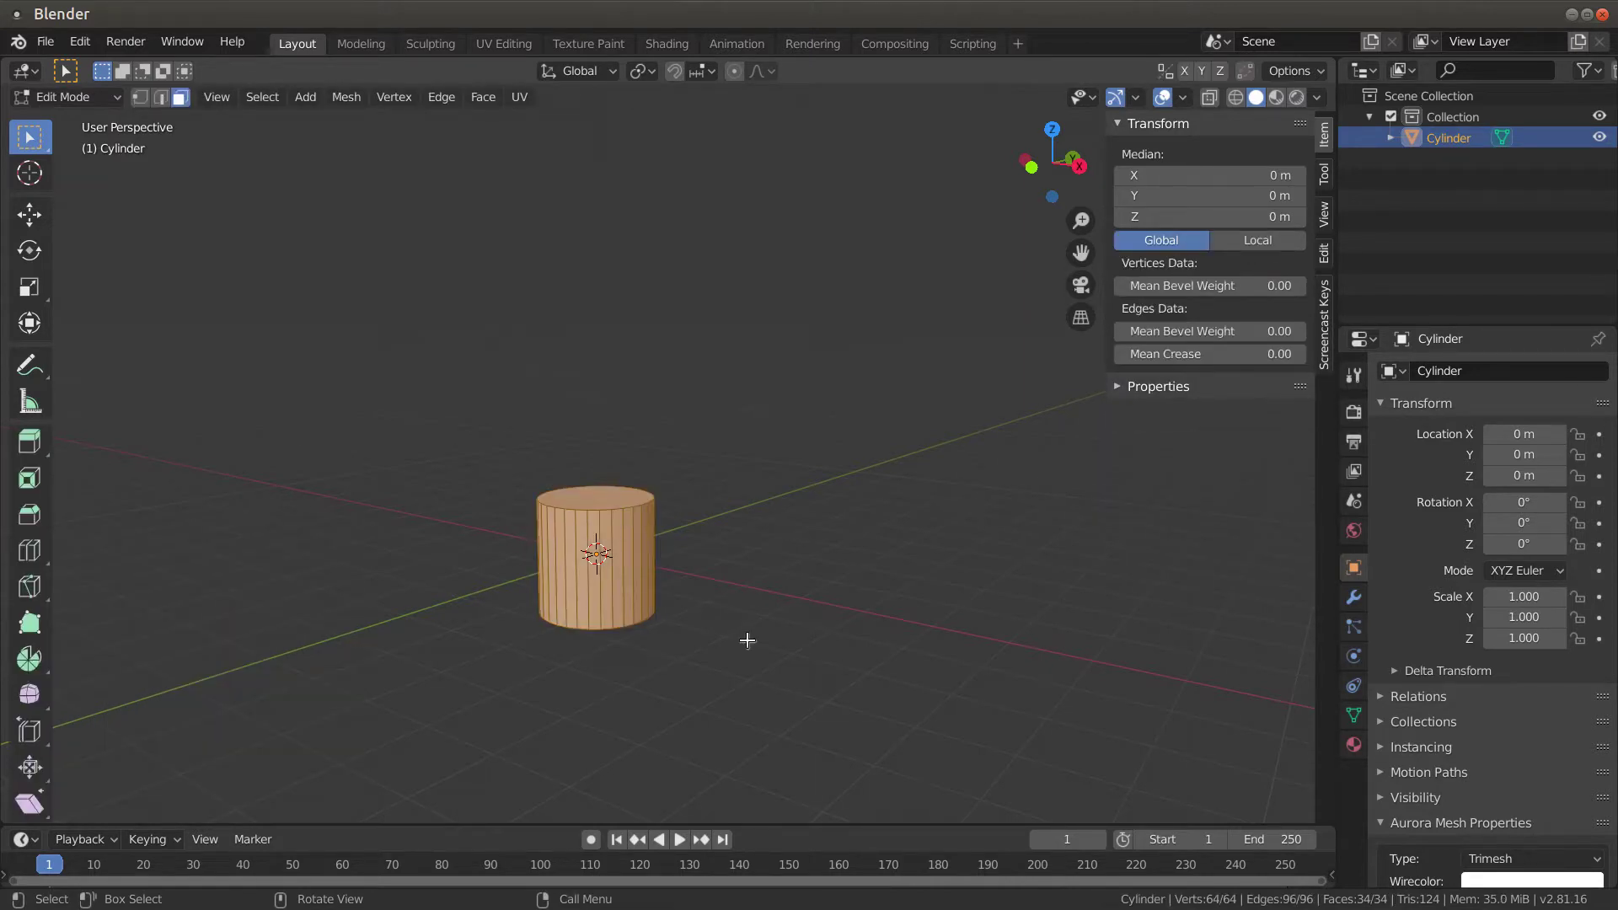
middle_drag(749, 649, 753, 511)
click(612, 590)
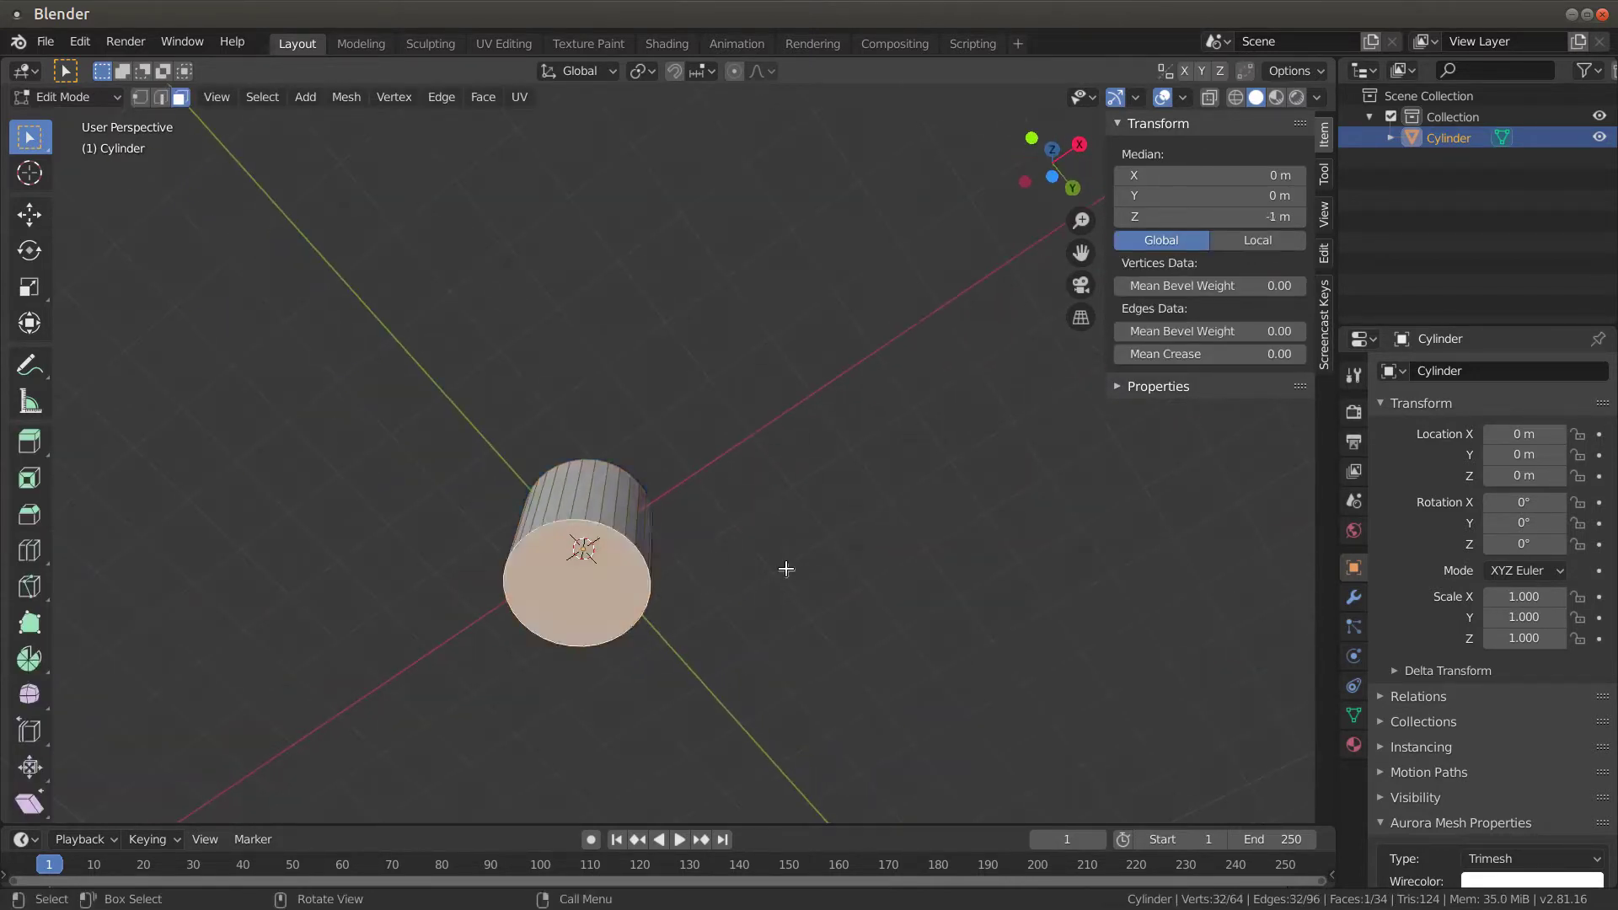
click(1254, 216)
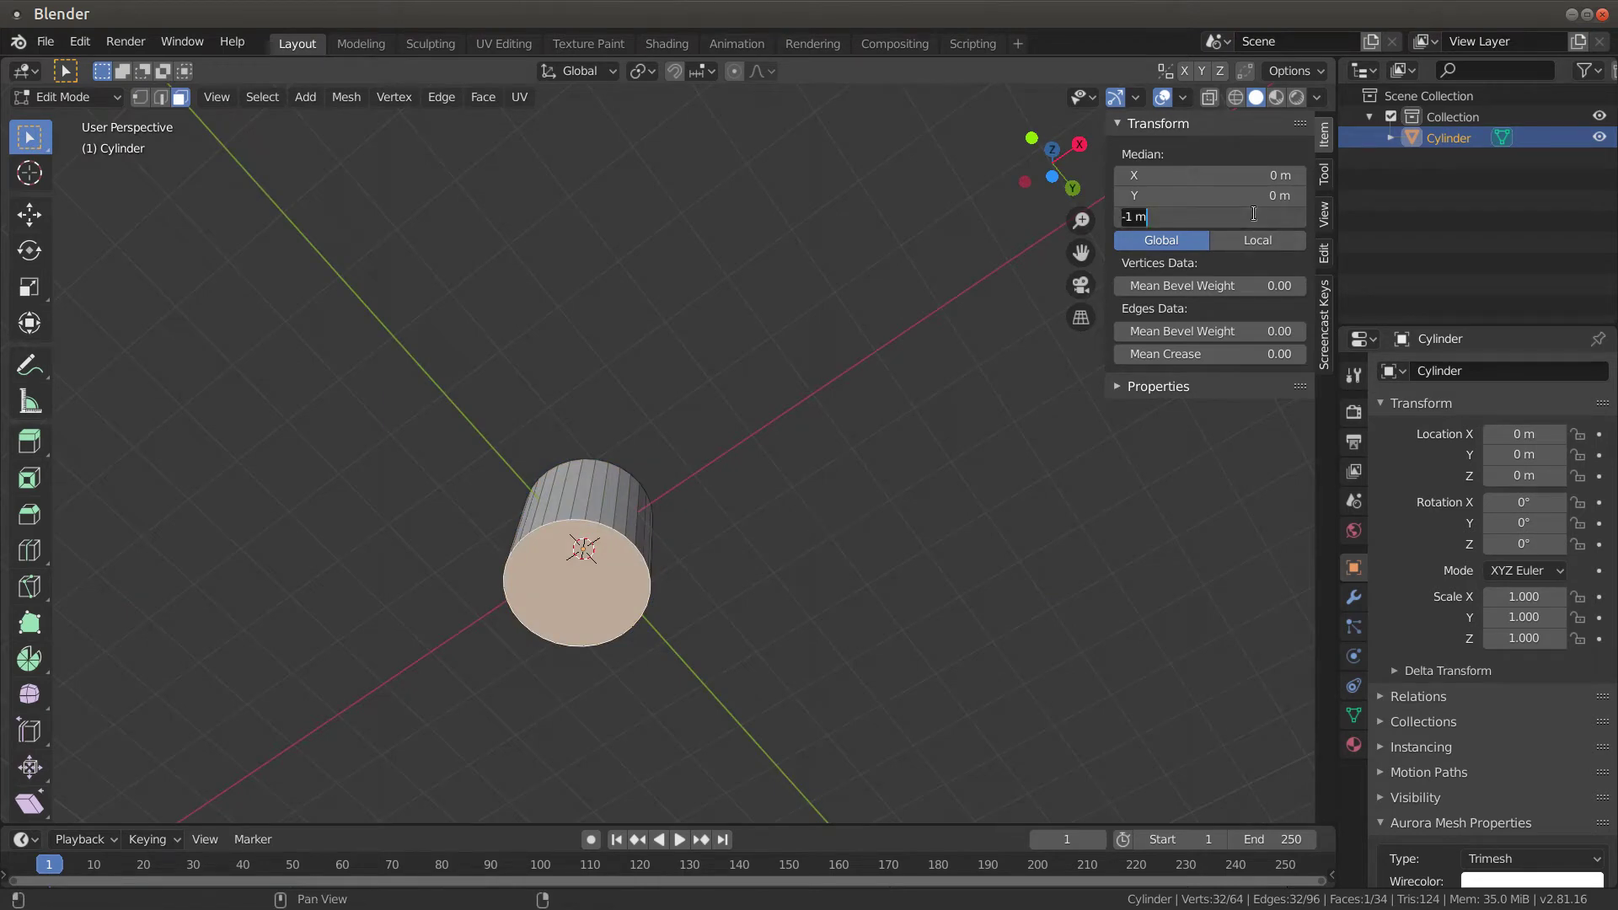
text(0)
key(Return)
middle_drag(758, 502, 995, 539)
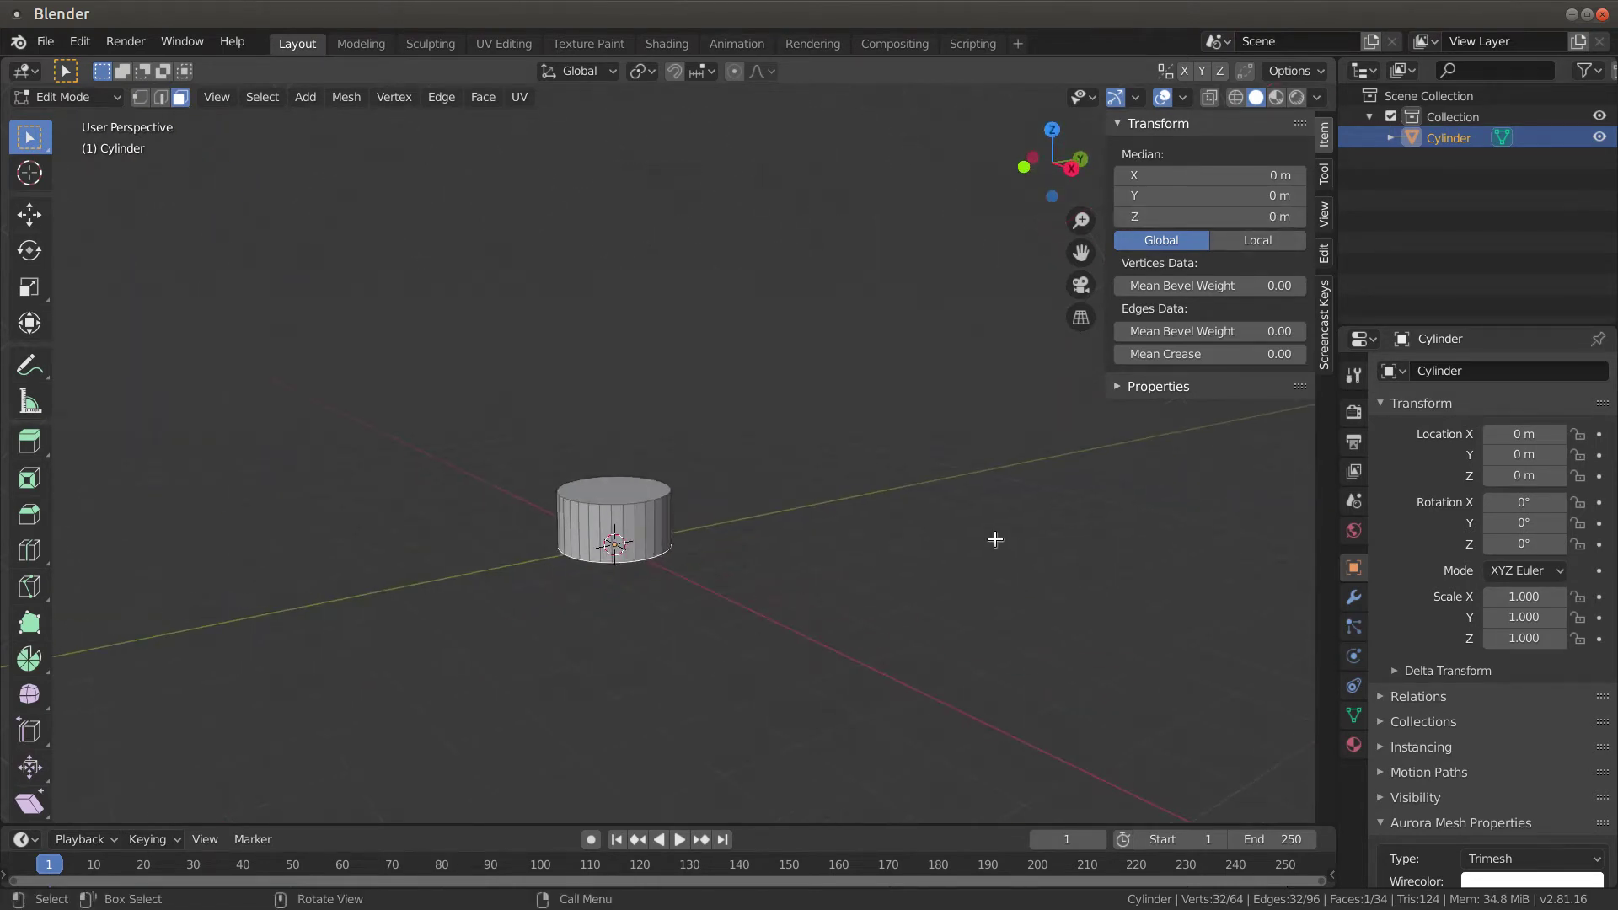
key(n)
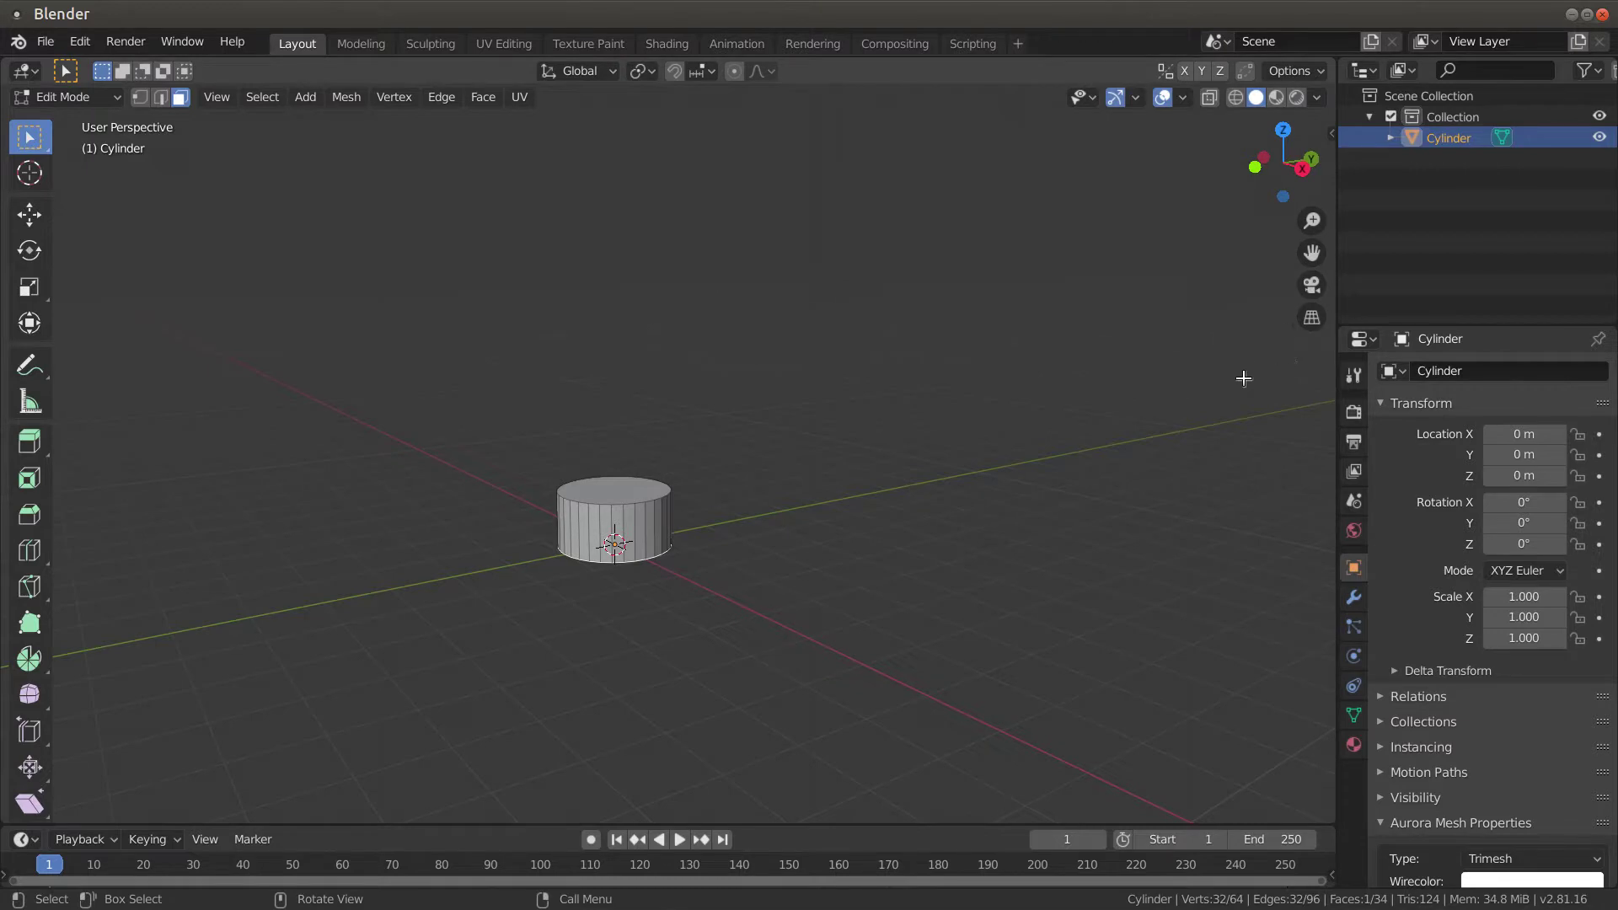
key(n)
key(n)
key(n)
key(n)
key(n)
key(n)
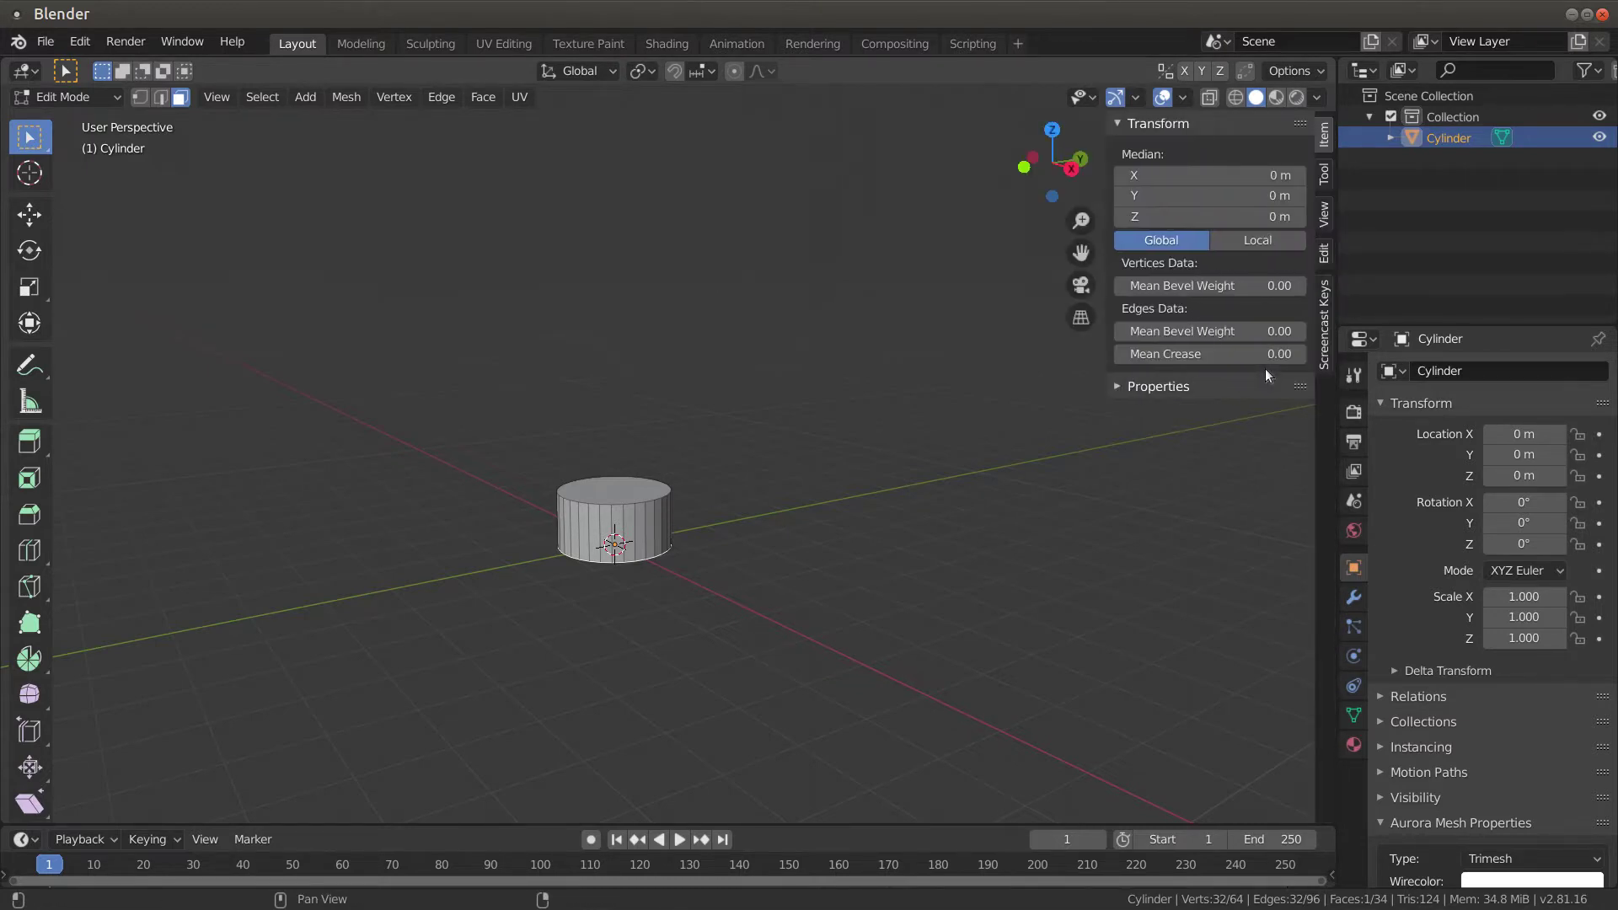
Scale the whole cylinder up uniformly in Object Mode by a factor of about 6.44
middle_drag(860, 594, 748, 608)
scroll(700, 481, up, 3)
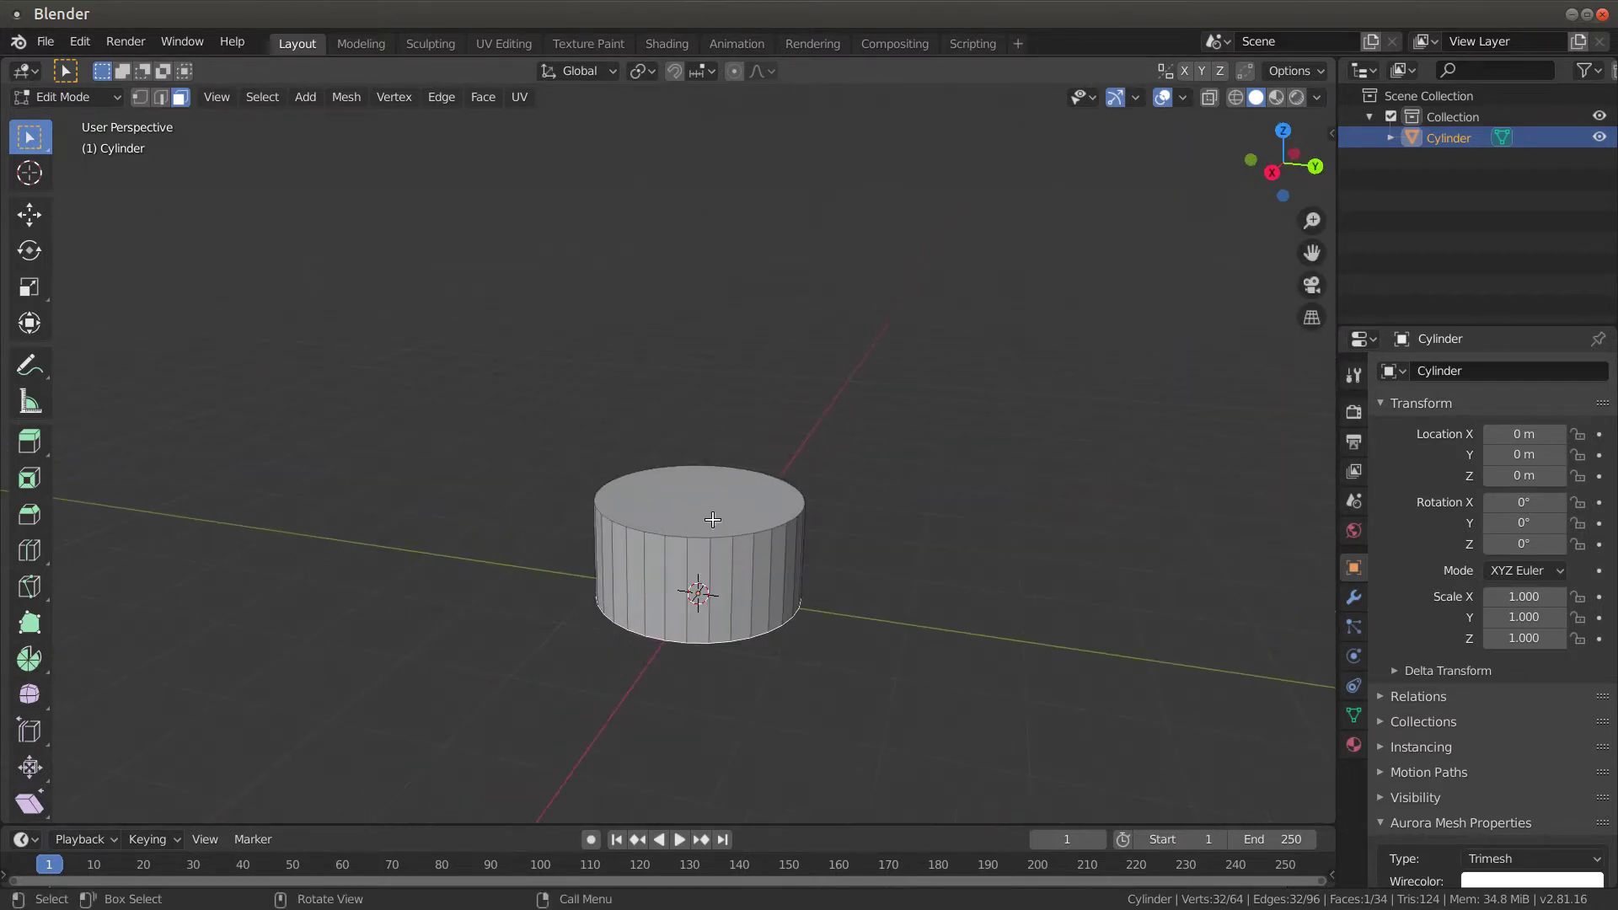
scroll(716, 522, down, 2)
key(Tab)
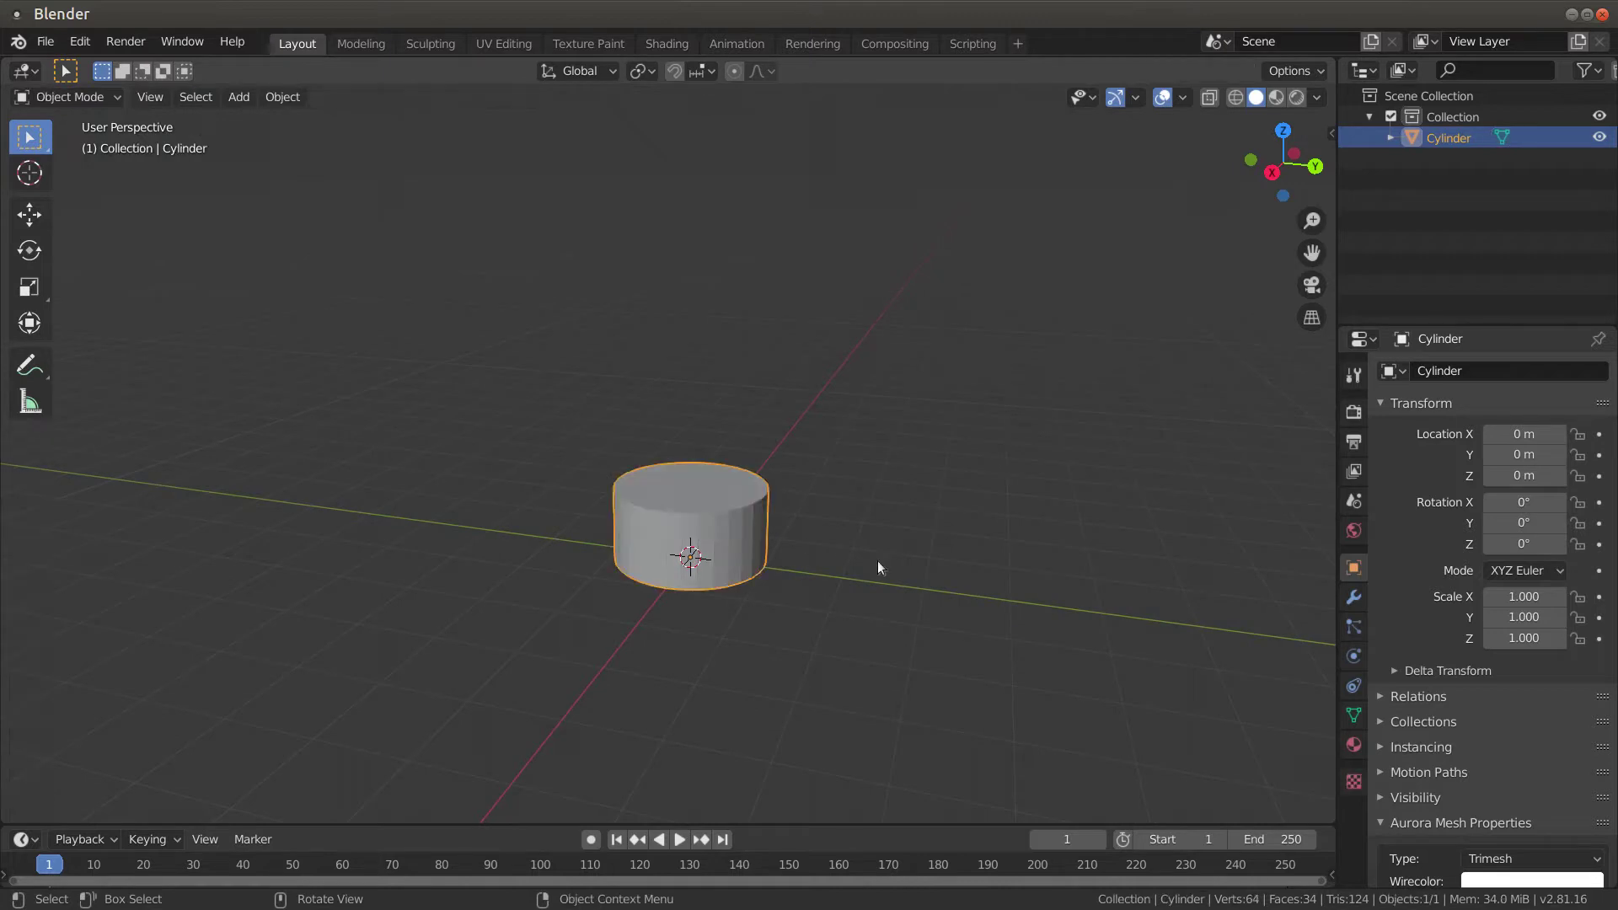
key(s)
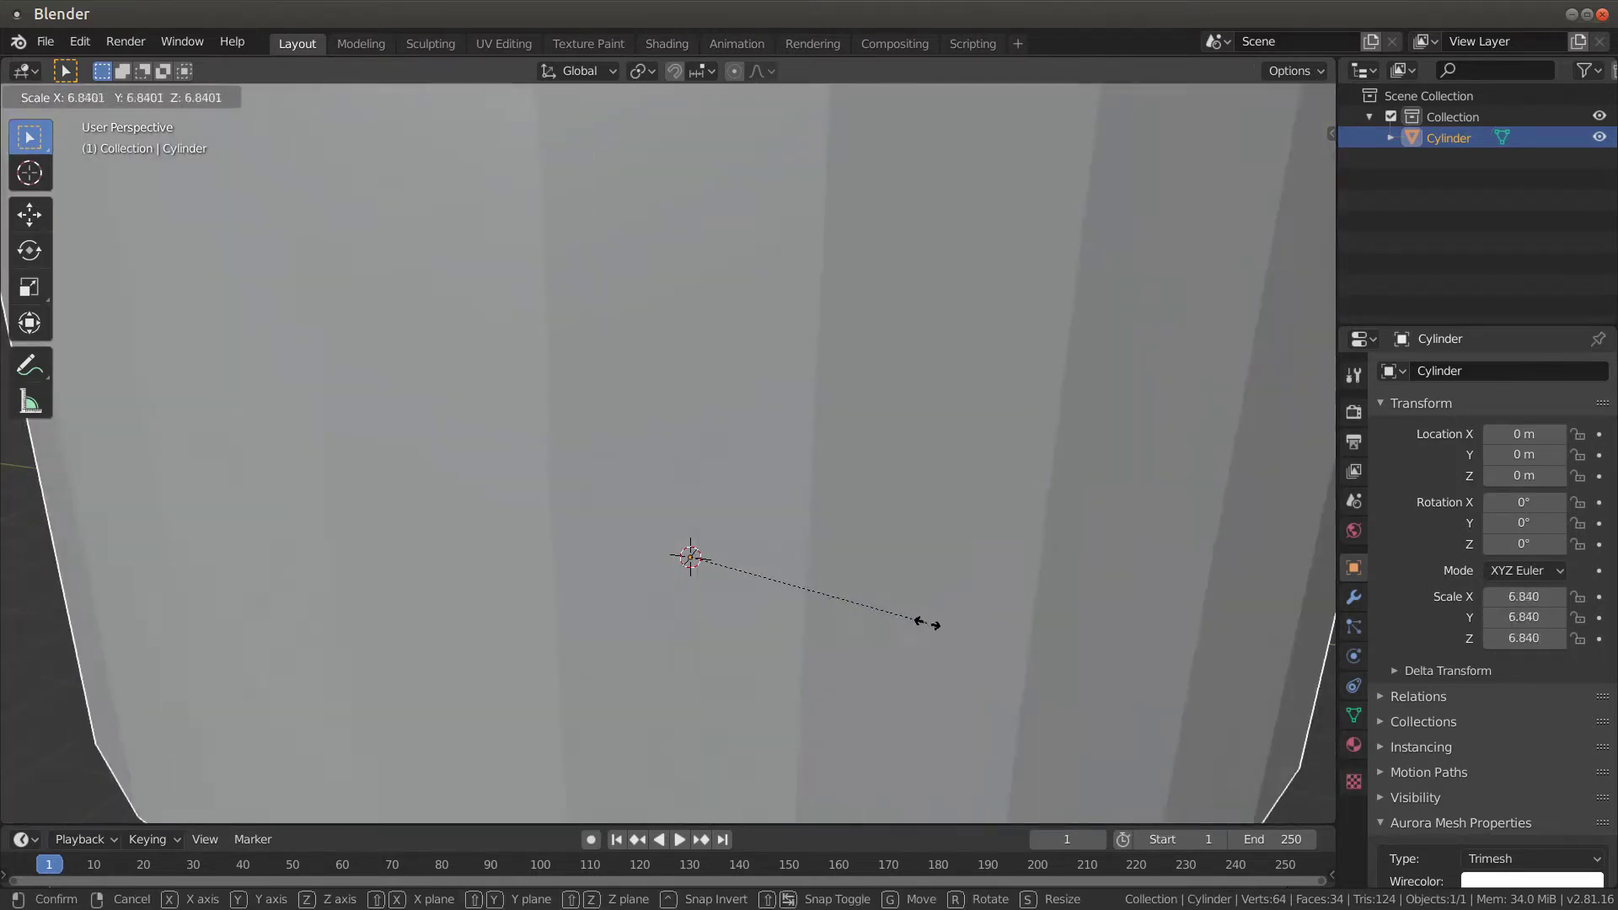
click(917, 618)
scroll(930, 617, down, 4)
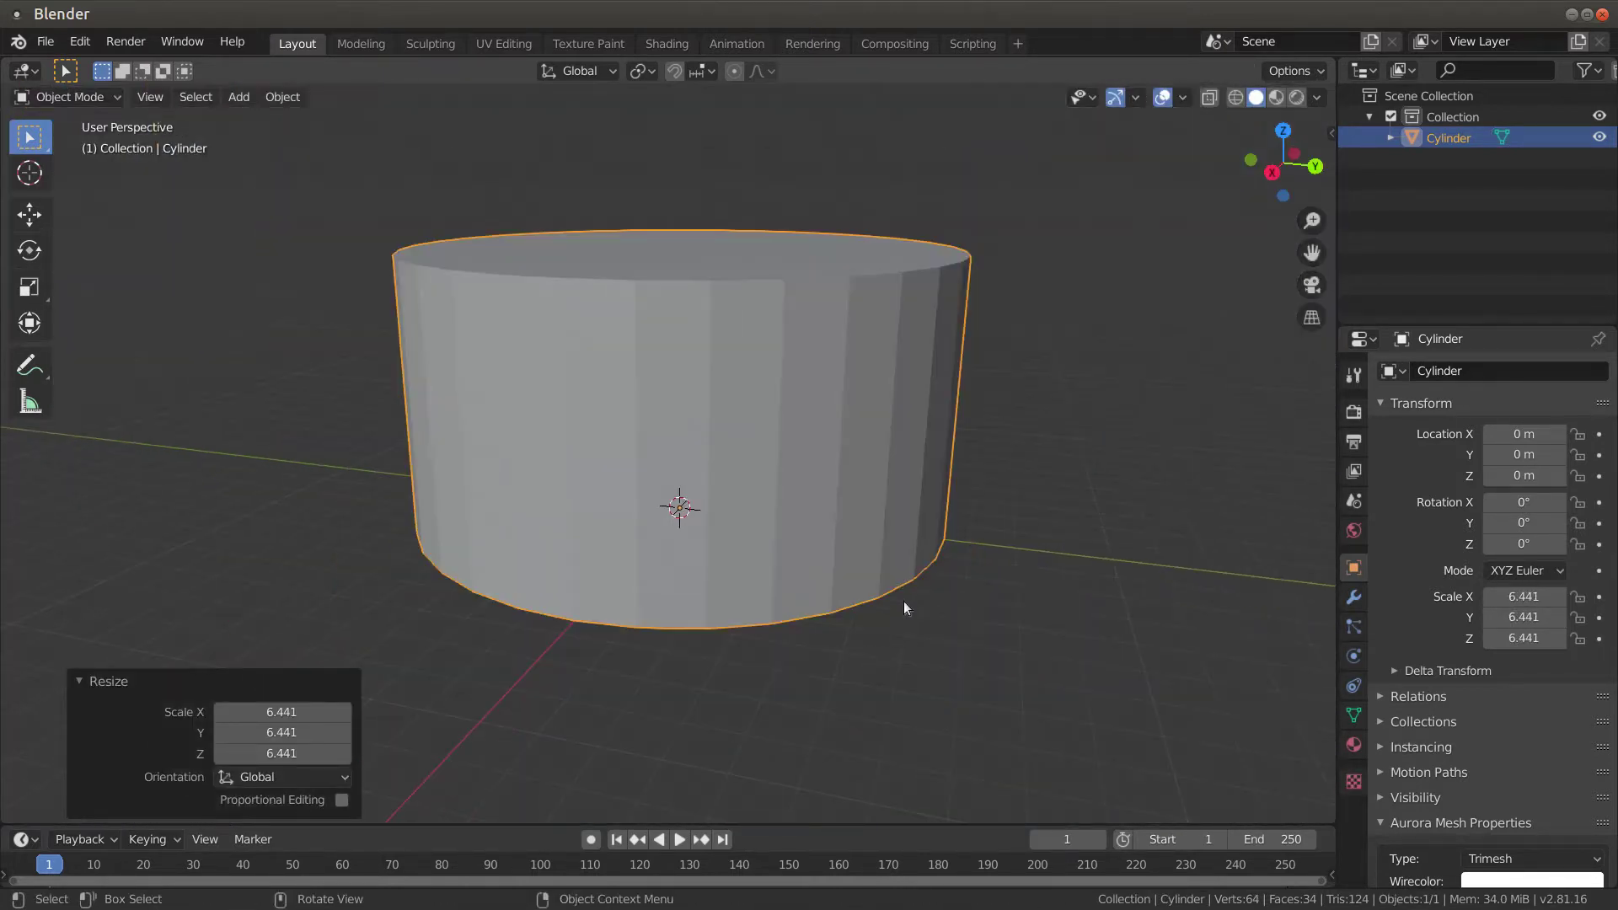
middle_drag(903, 600, 771, 490)
scroll(842, 516, down, 3)
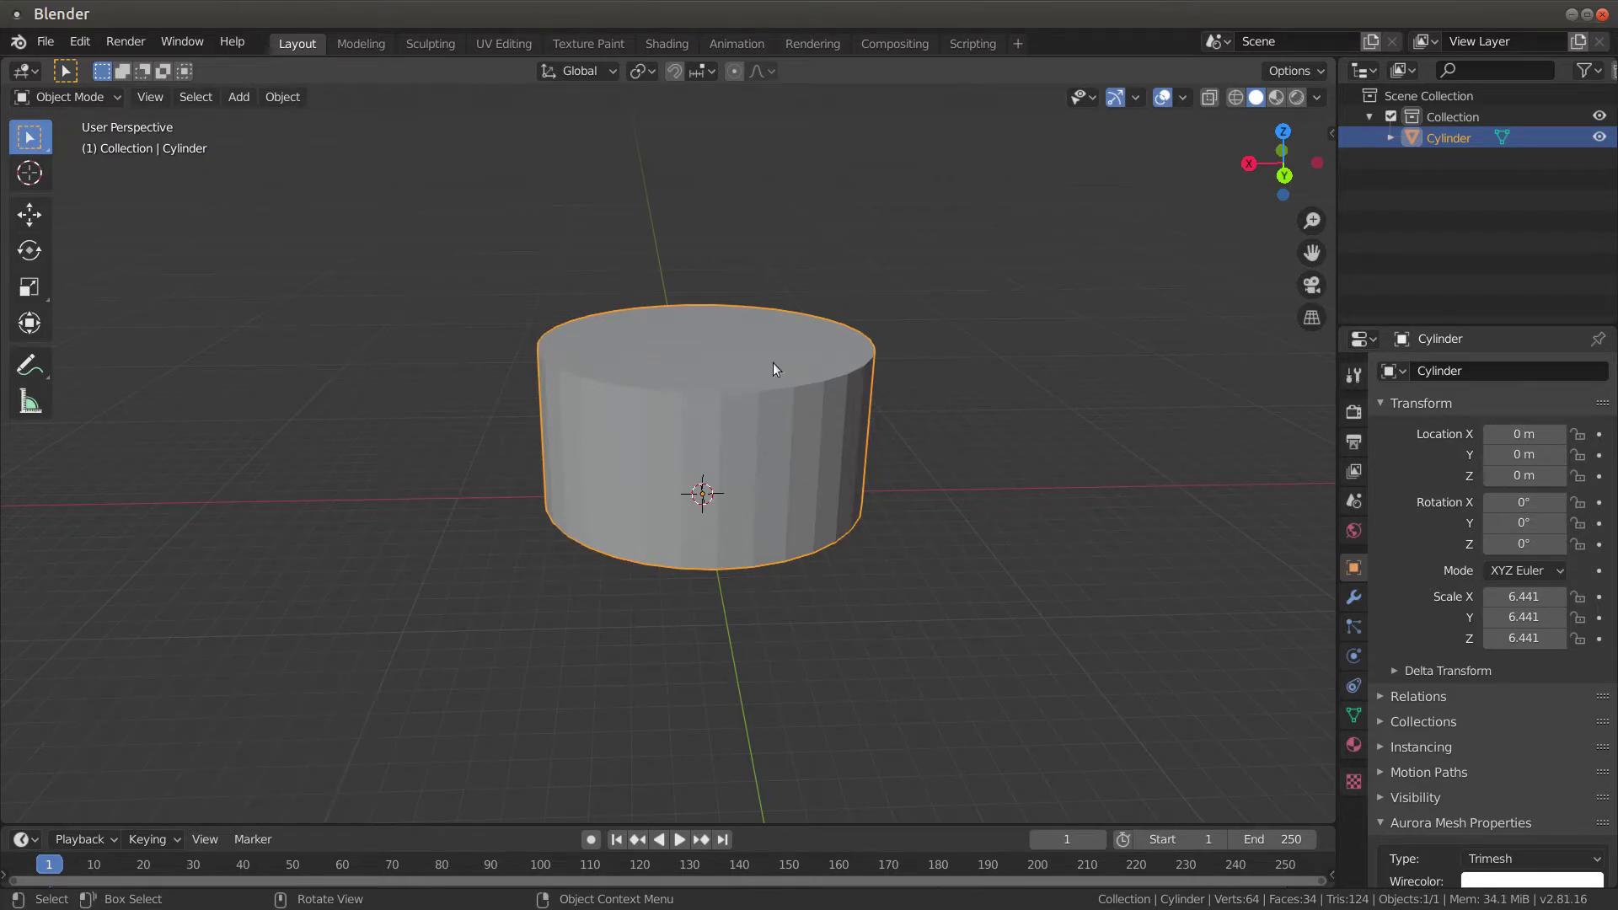
Select the cylinder's top face in Edit Mode and set its global Z position to 6 m
key(Tab)
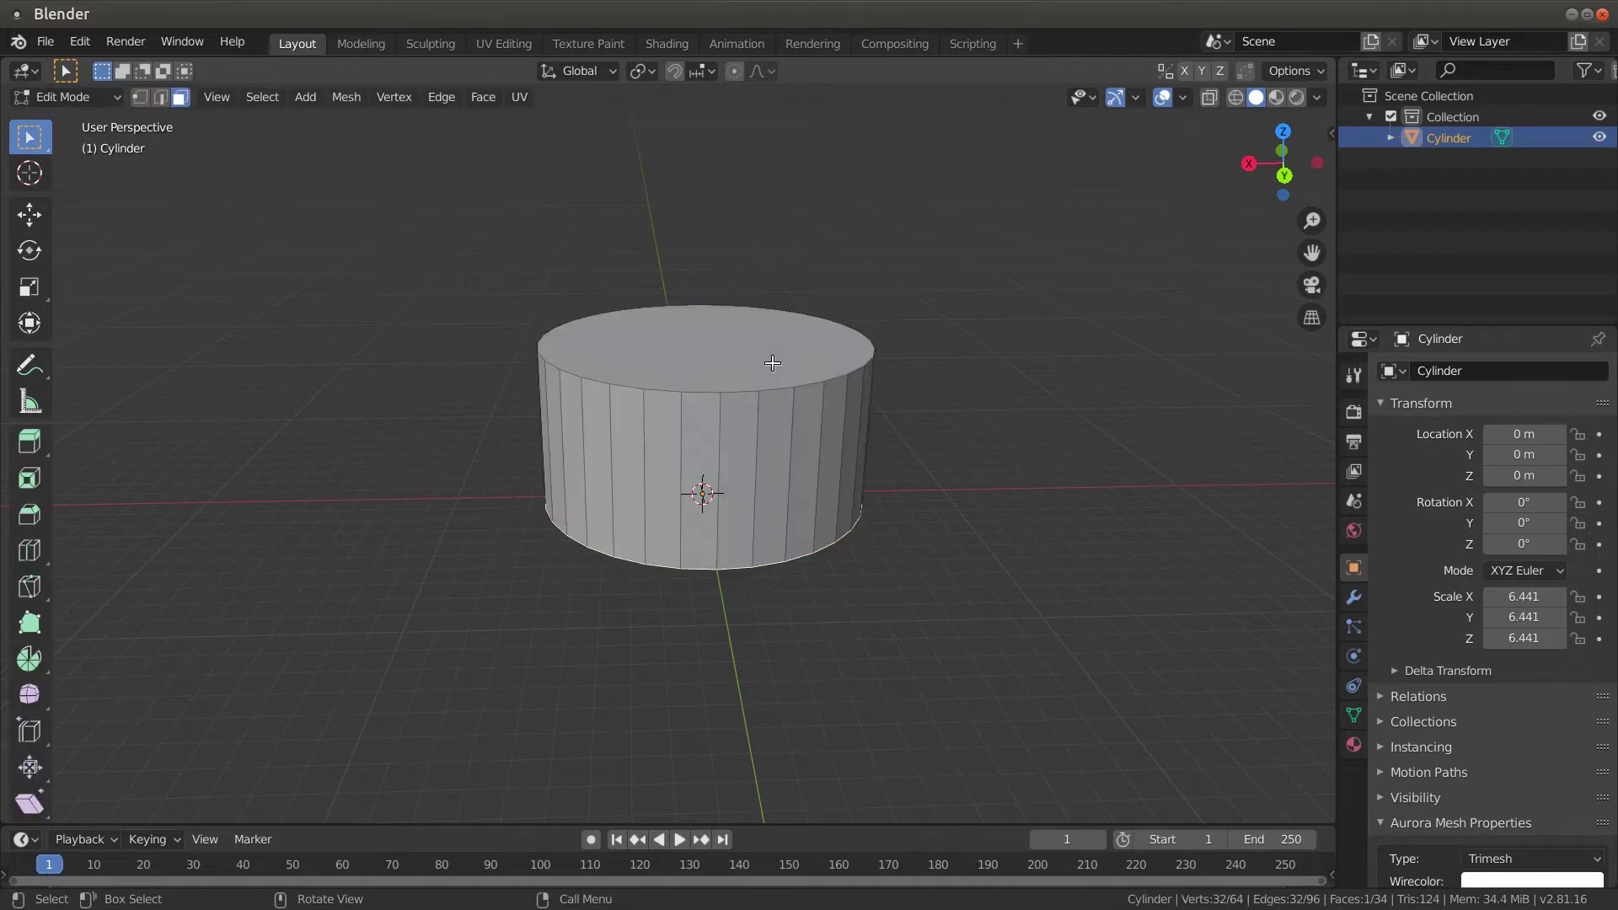
click(773, 362)
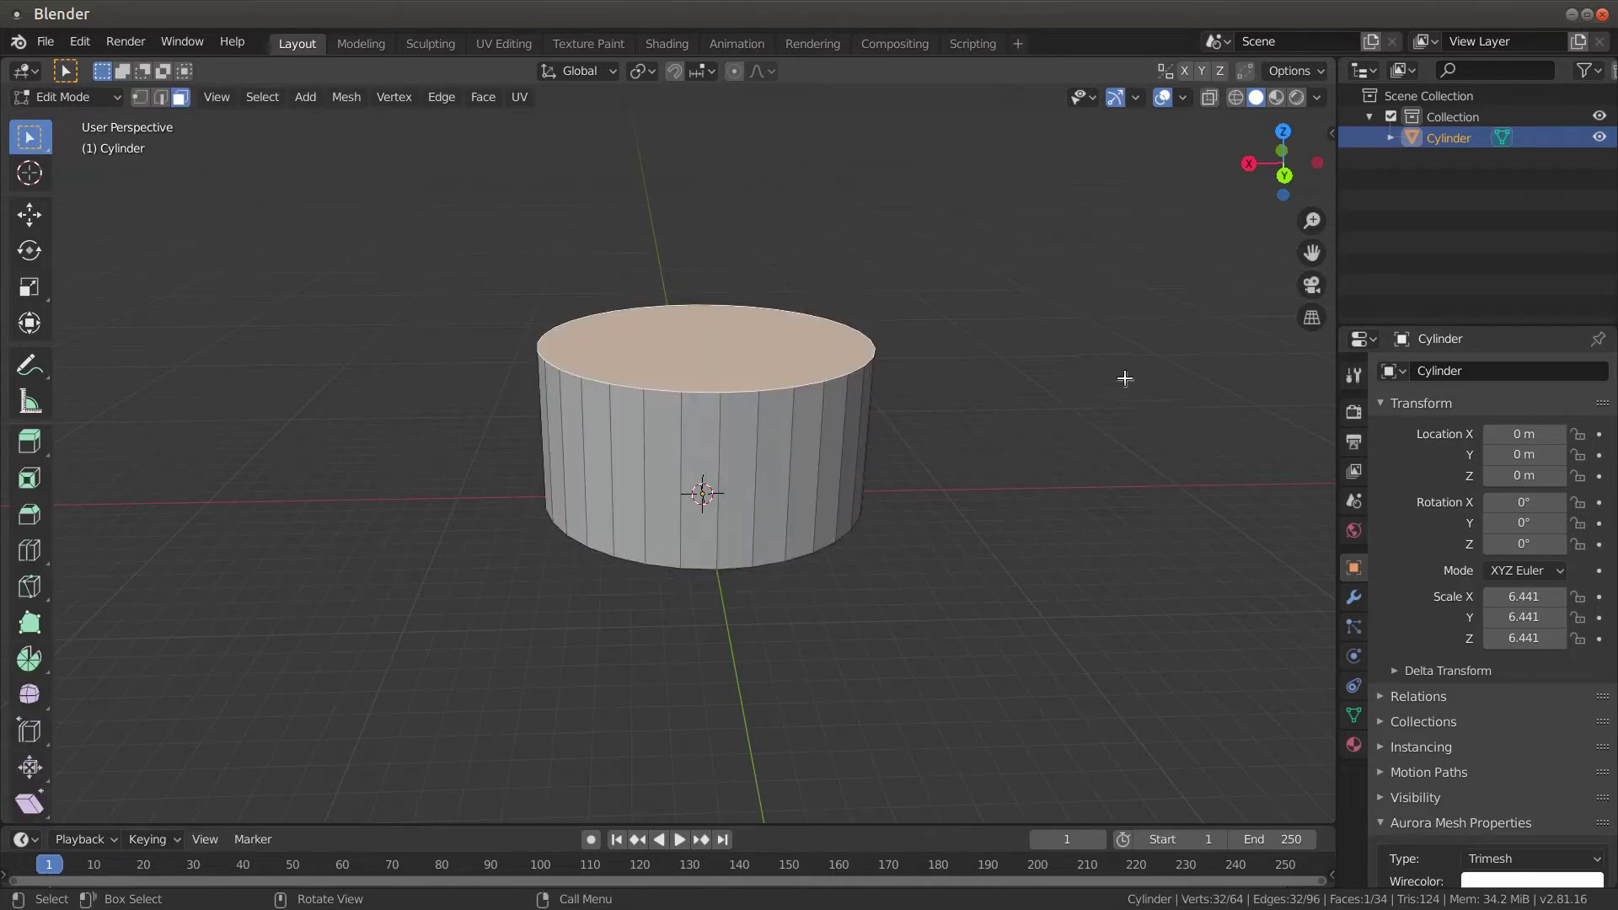
key(n)
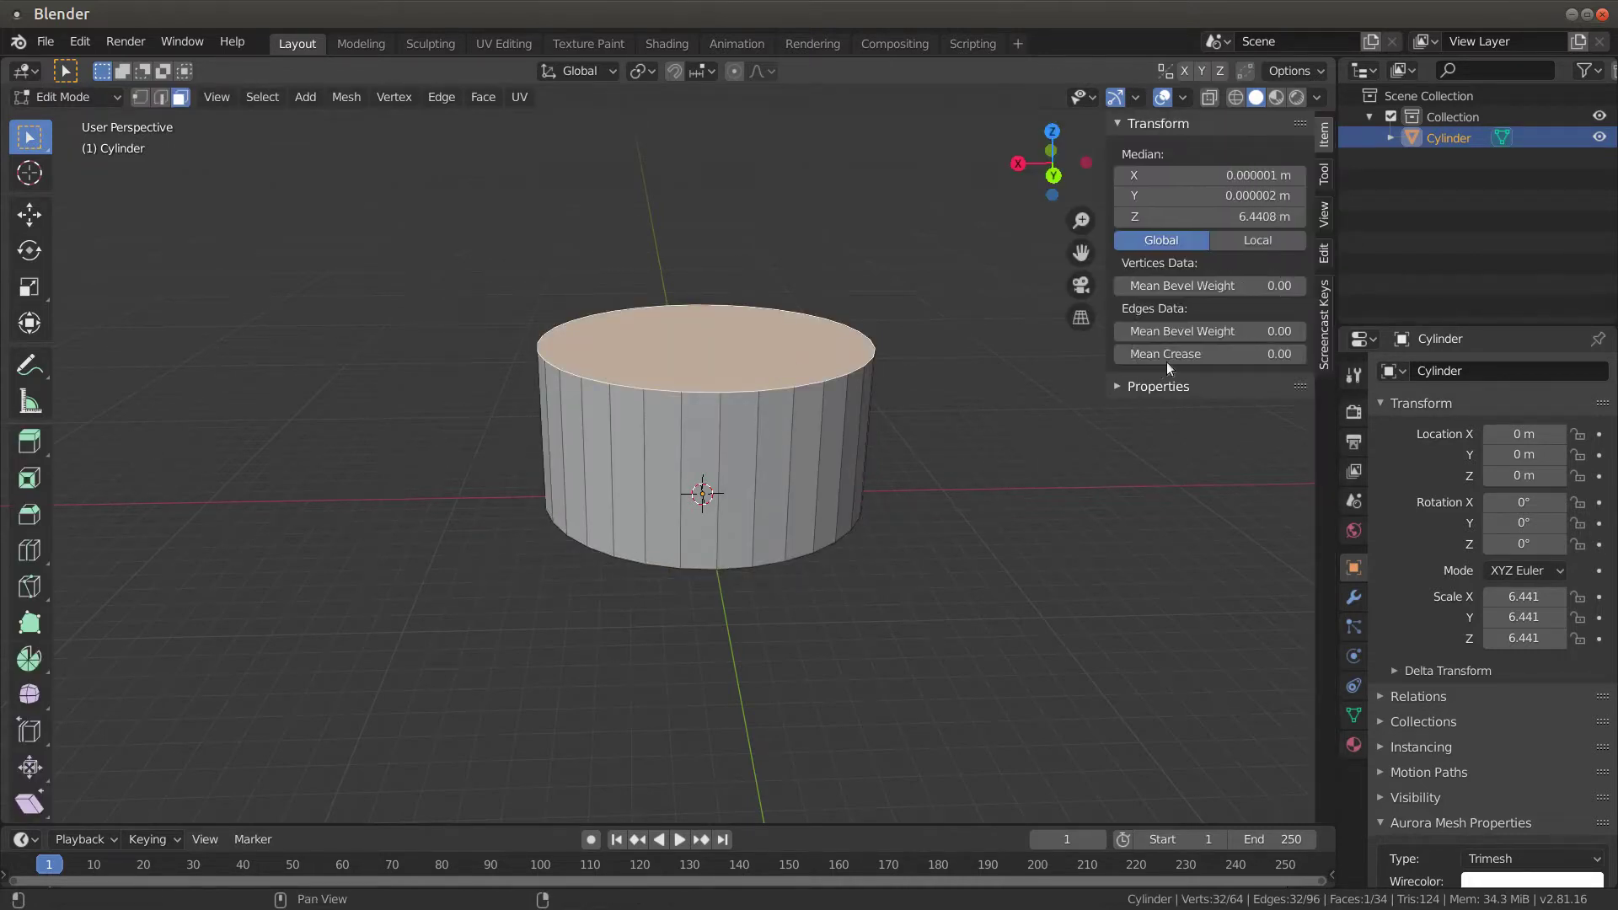
click(1214, 217)
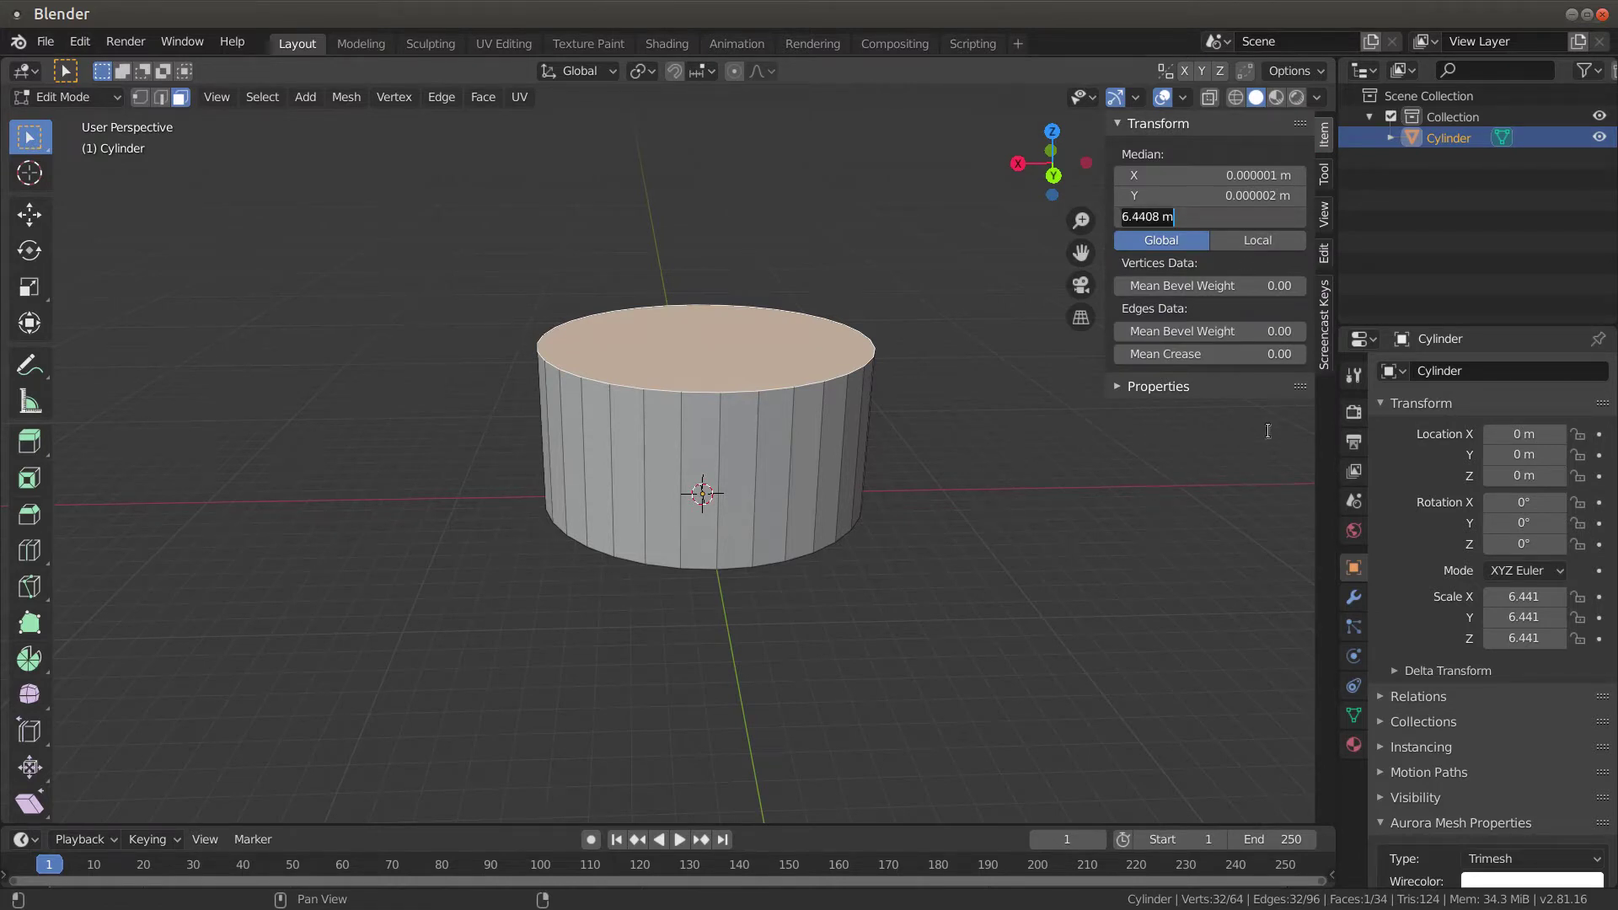
text(6)
key(Return)
middle_drag(896, 654, 846, 645)
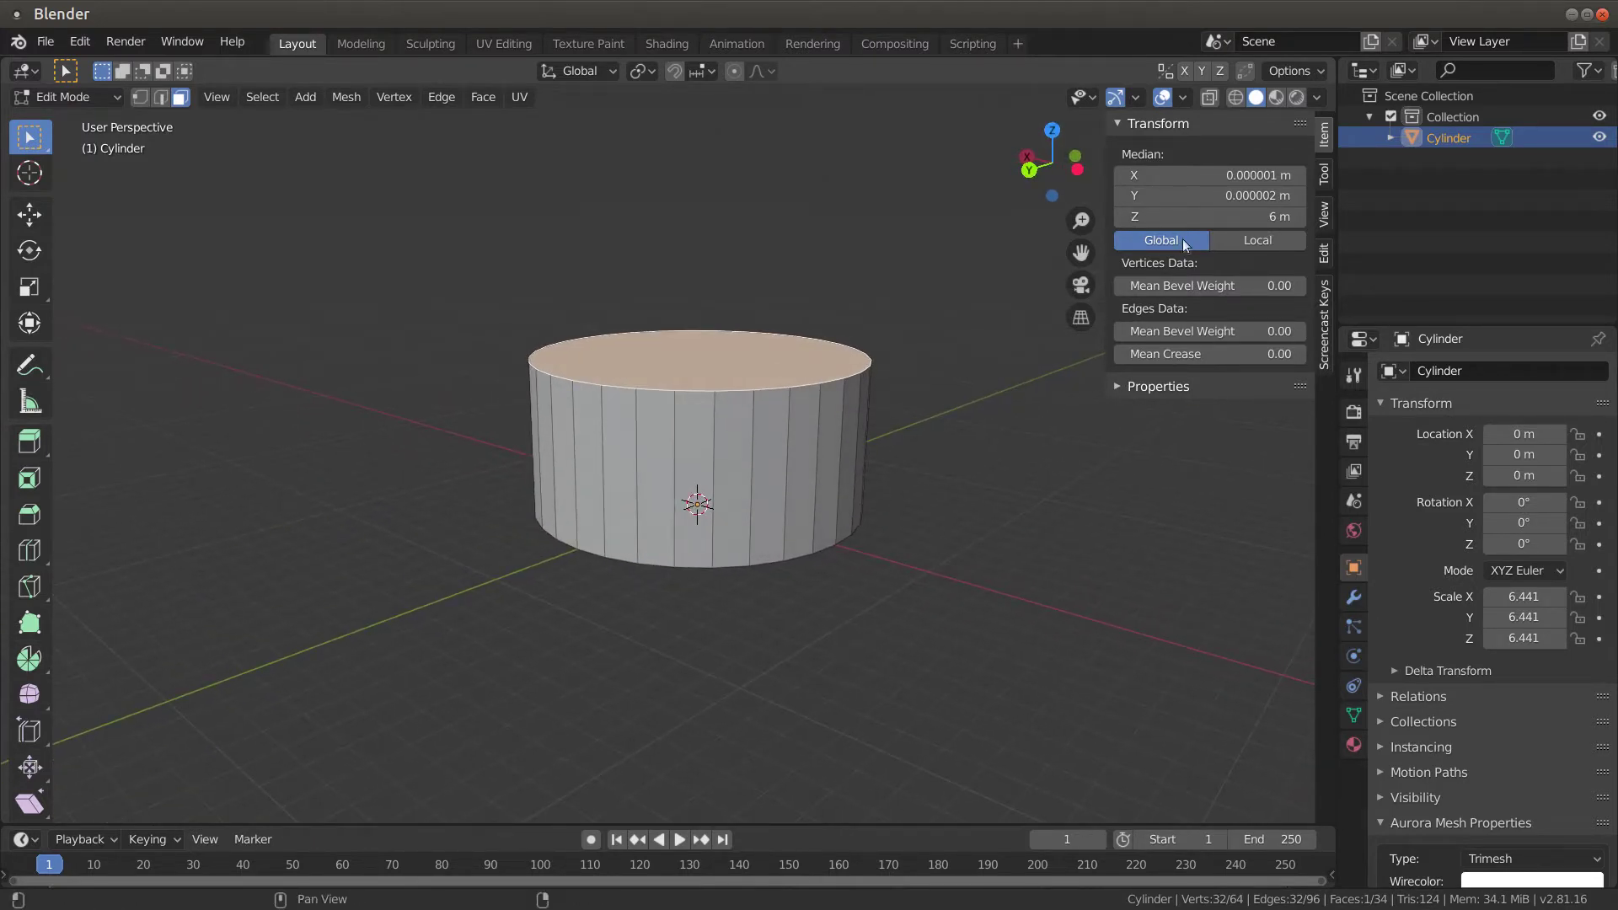
Lower the cylinder's top face to Z 3 m and return to Object Mode
click(1201, 217)
text(3)
key(Return)
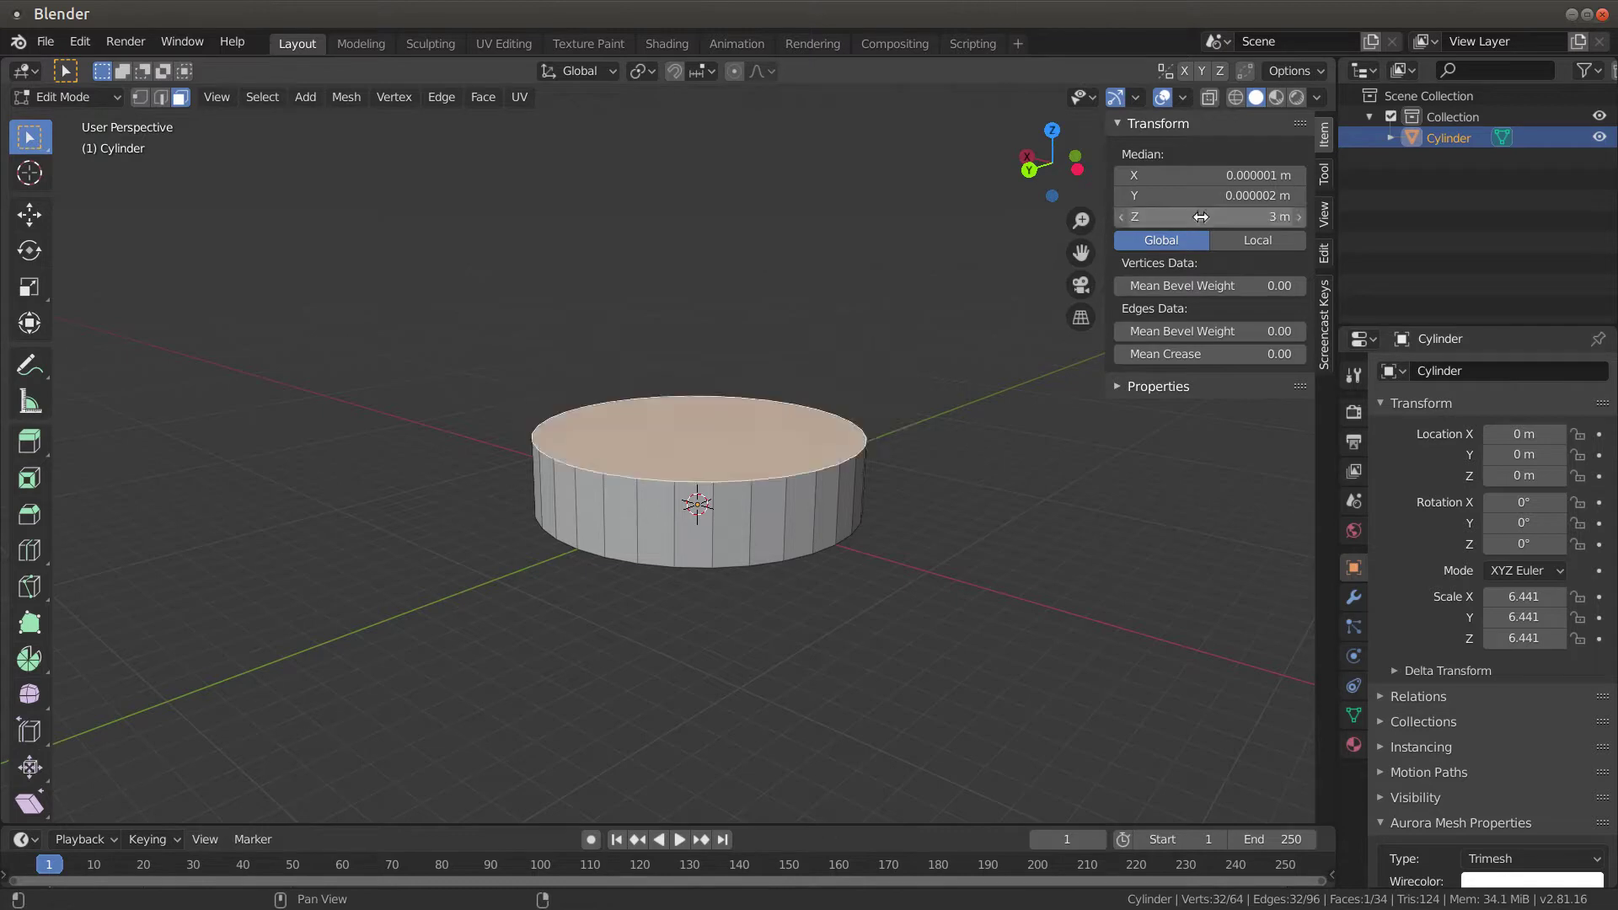
key(Tab)
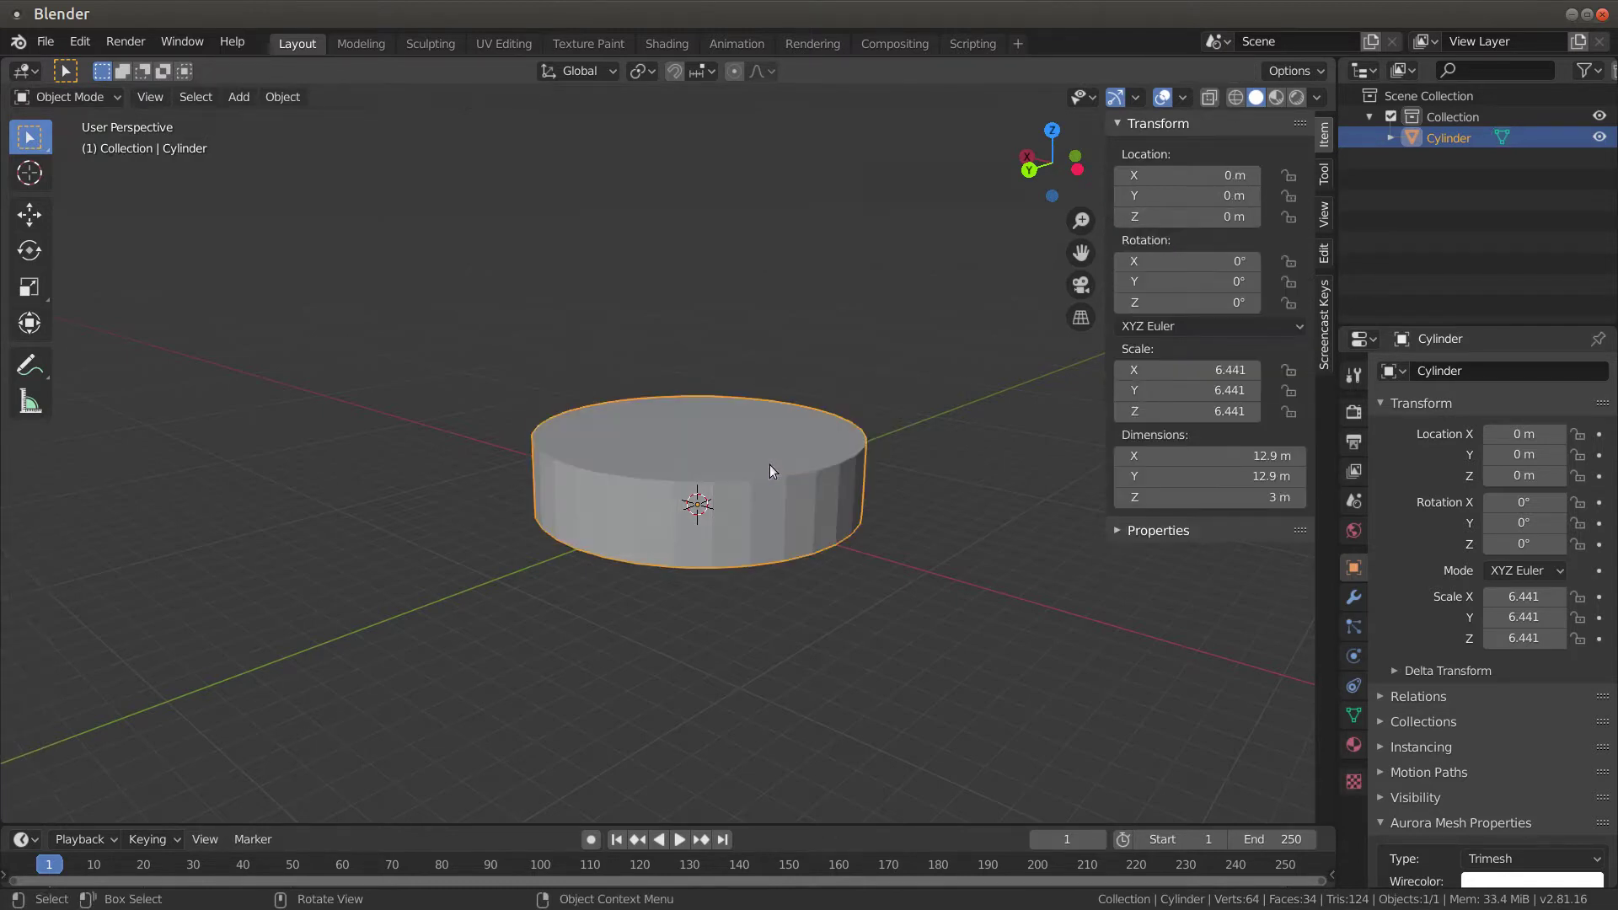
Scale the cylinder up uniformly in two passes, by about 2.72 and about 1.79, to about 62.7 m across
key(s)
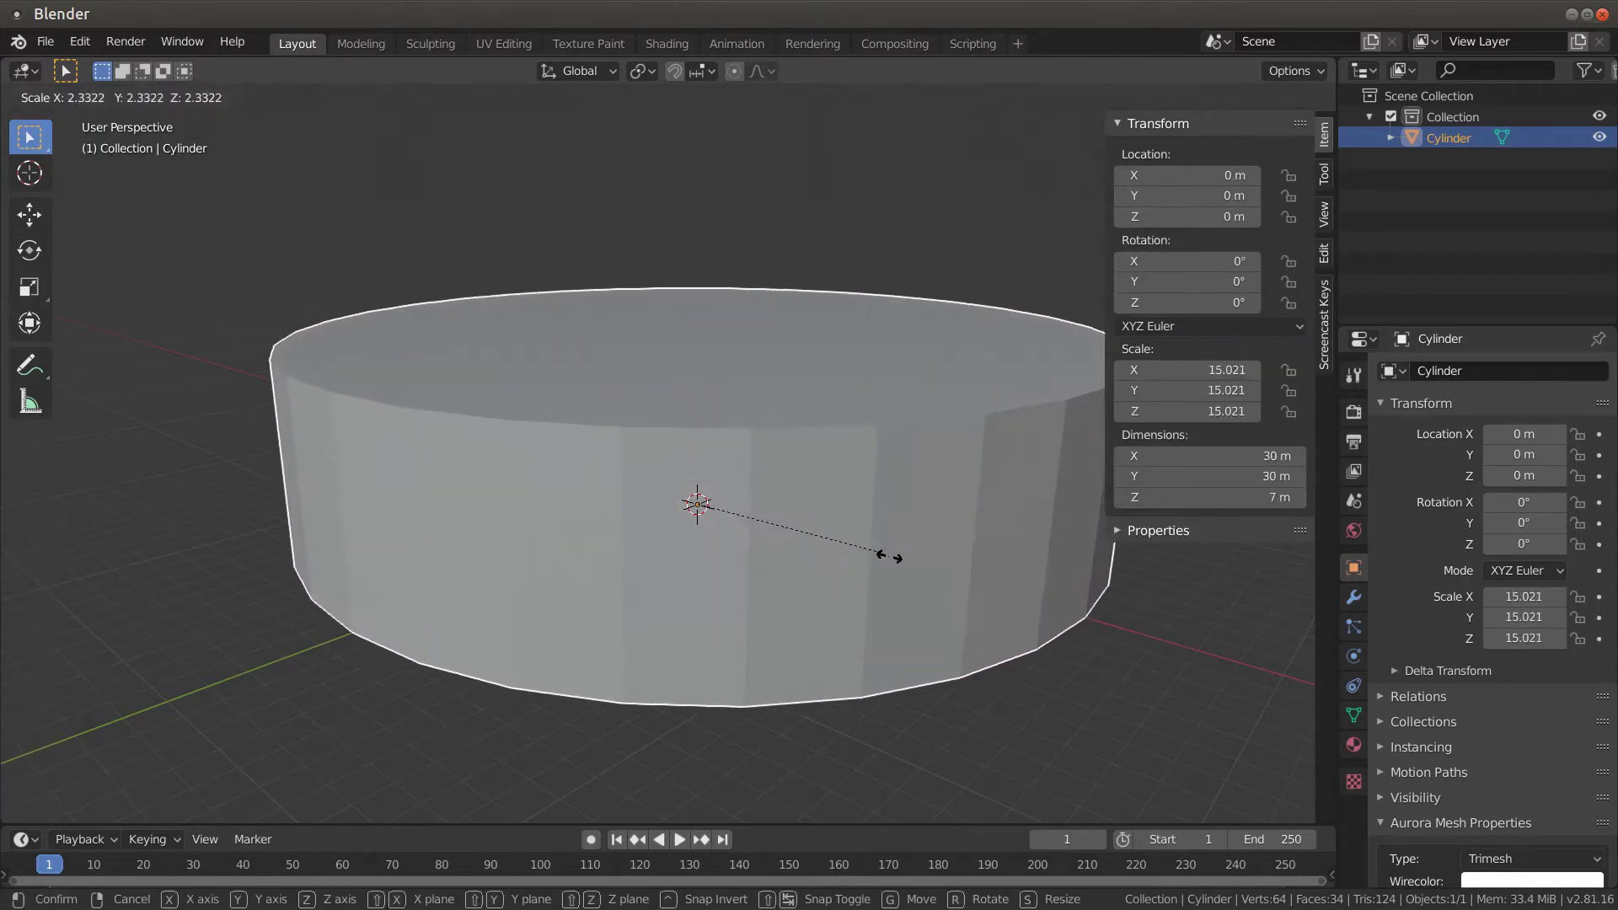
click(914, 564)
scroll(819, 607, down, 4)
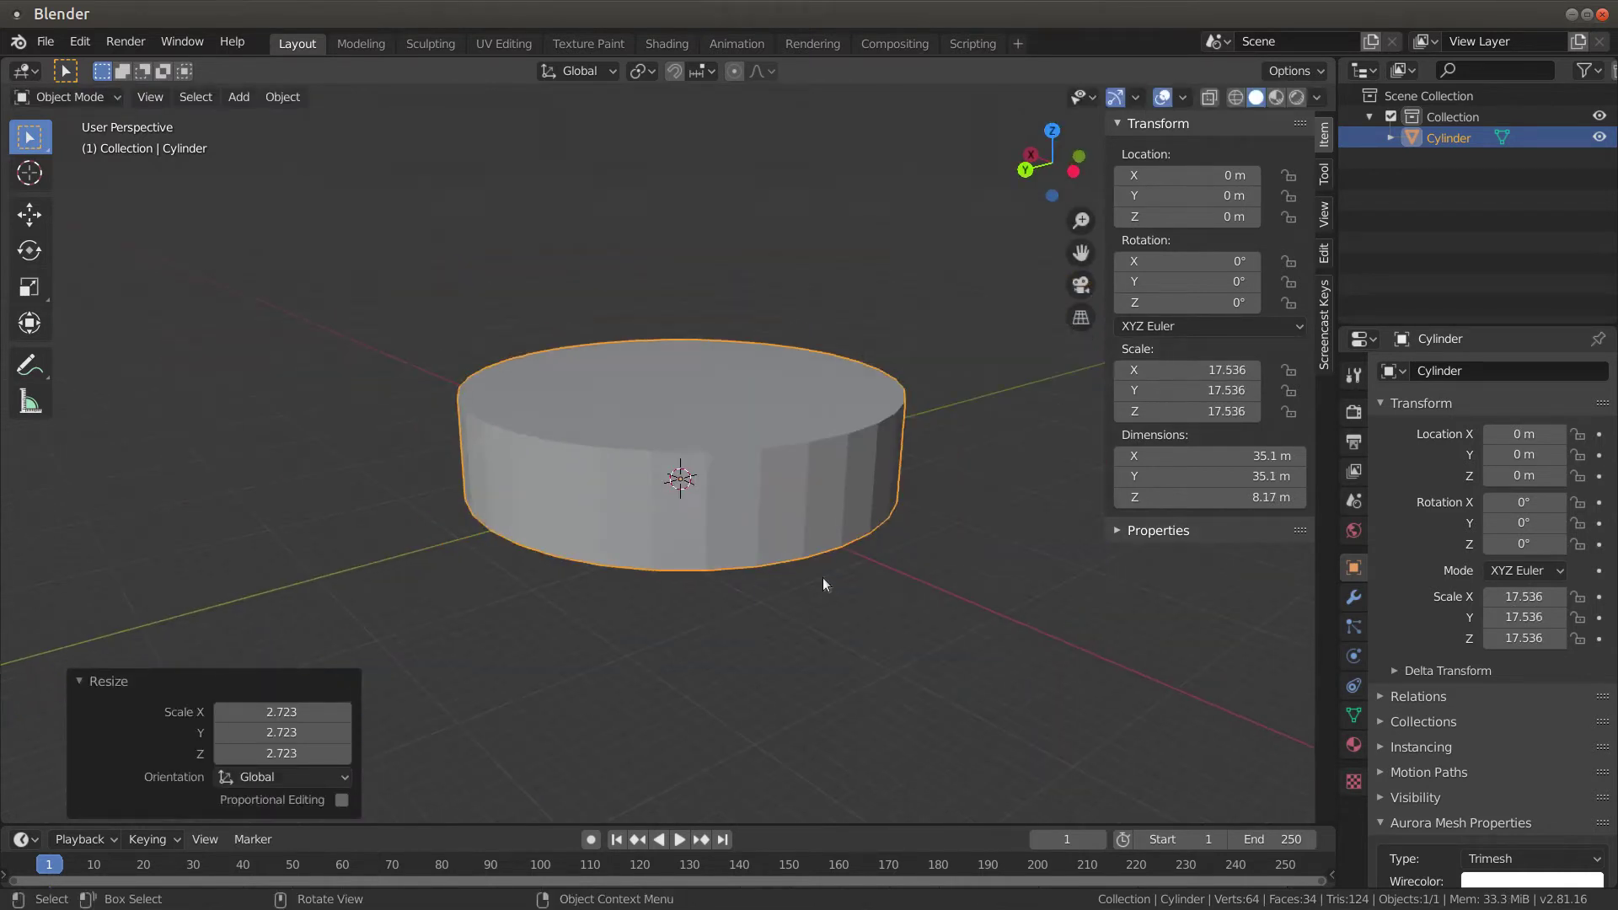
middle_drag(823, 578, 756, 602)
key(s)
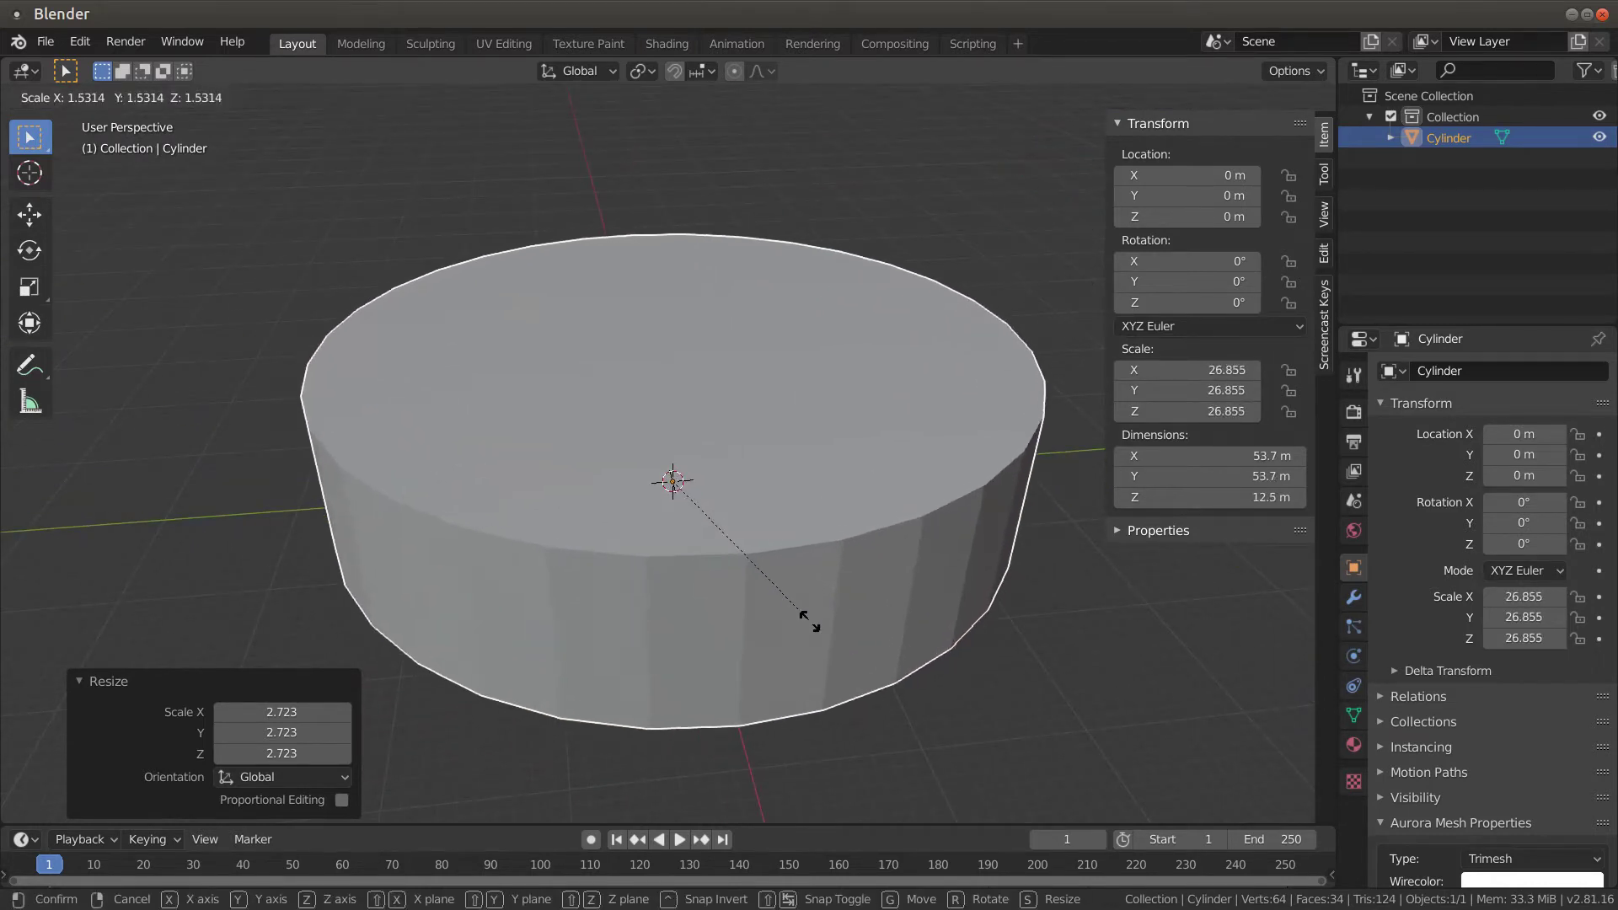
click(833, 641)
middle_drag(831, 639, 768, 407)
scroll(816, 607, down, 4)
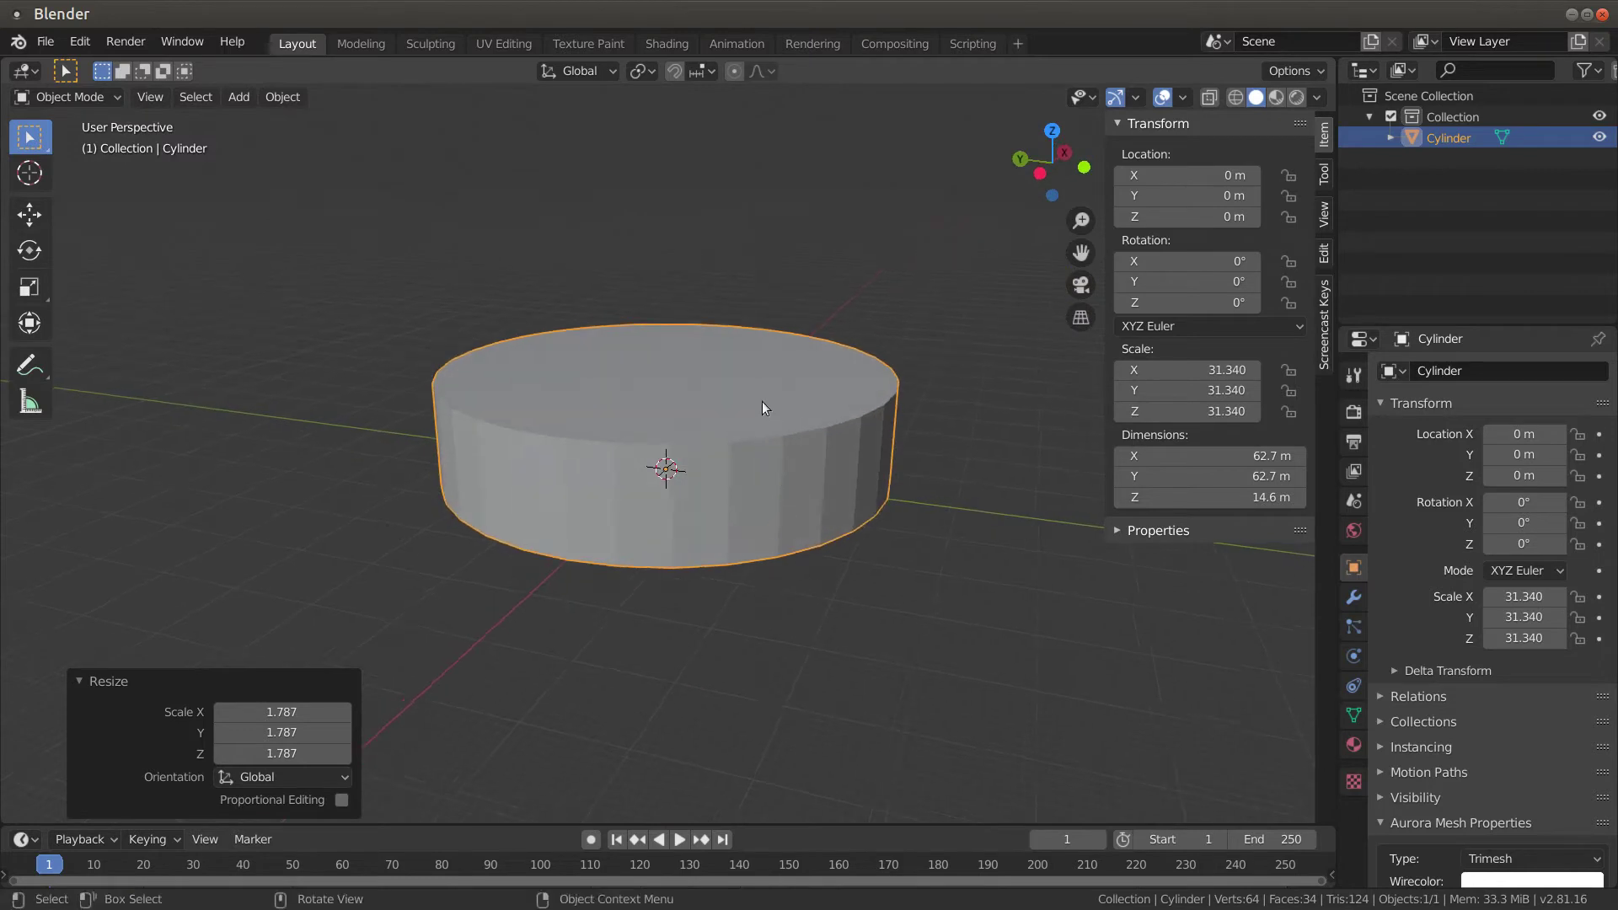
Set the enlarged cylinder's top face to a global Z position of 6 m in Edit Mode
key(Tab)
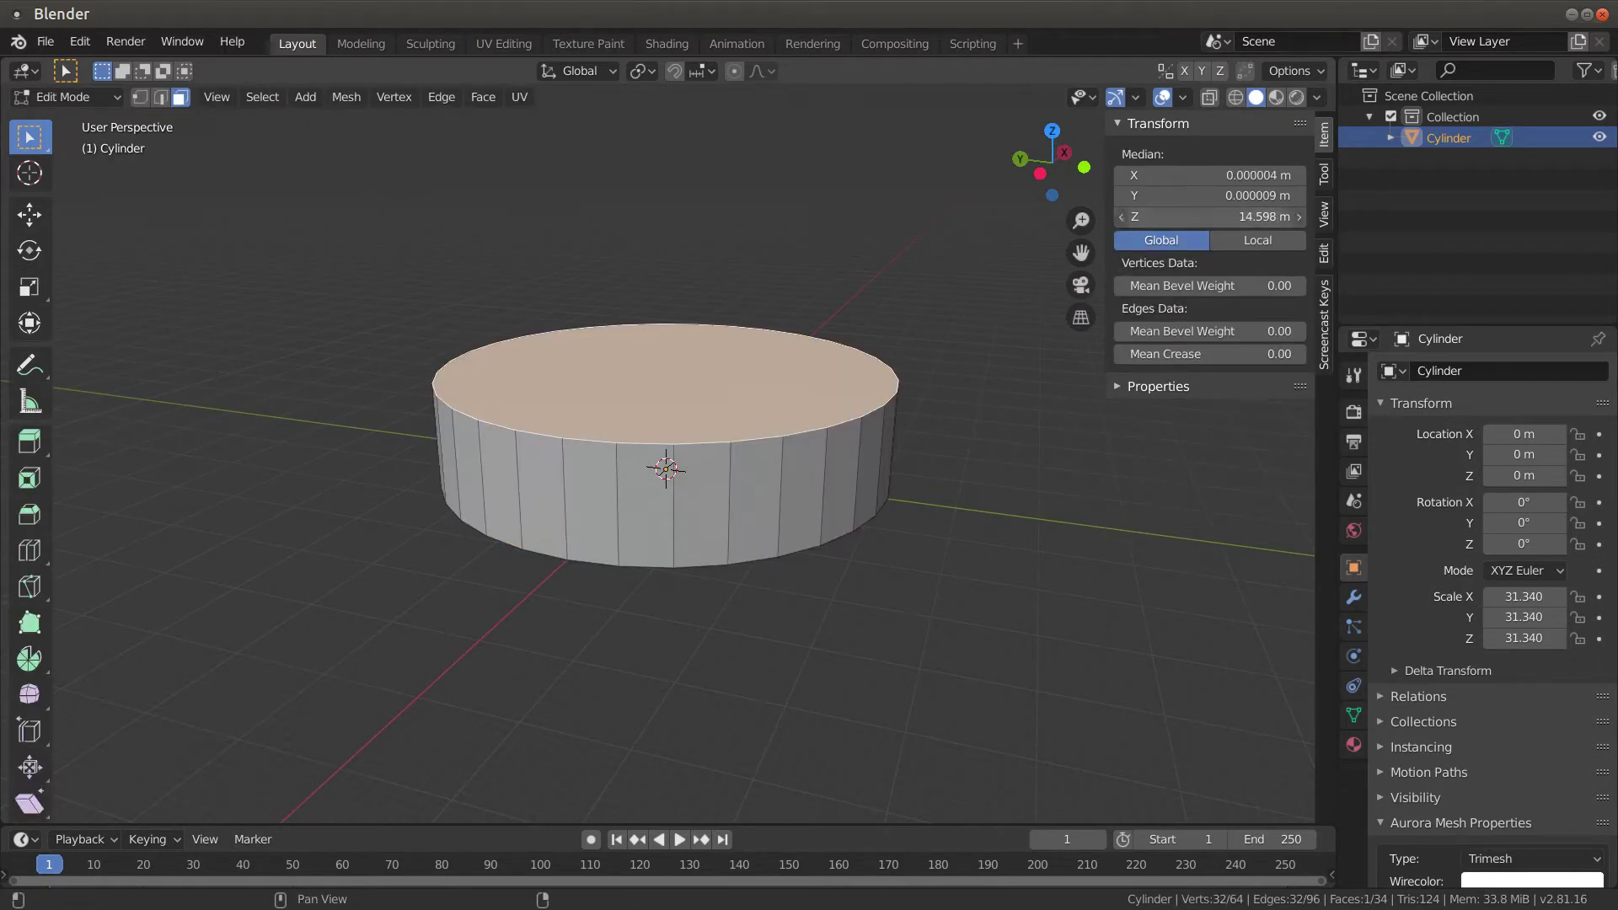
click(1185, 217)
text(6)
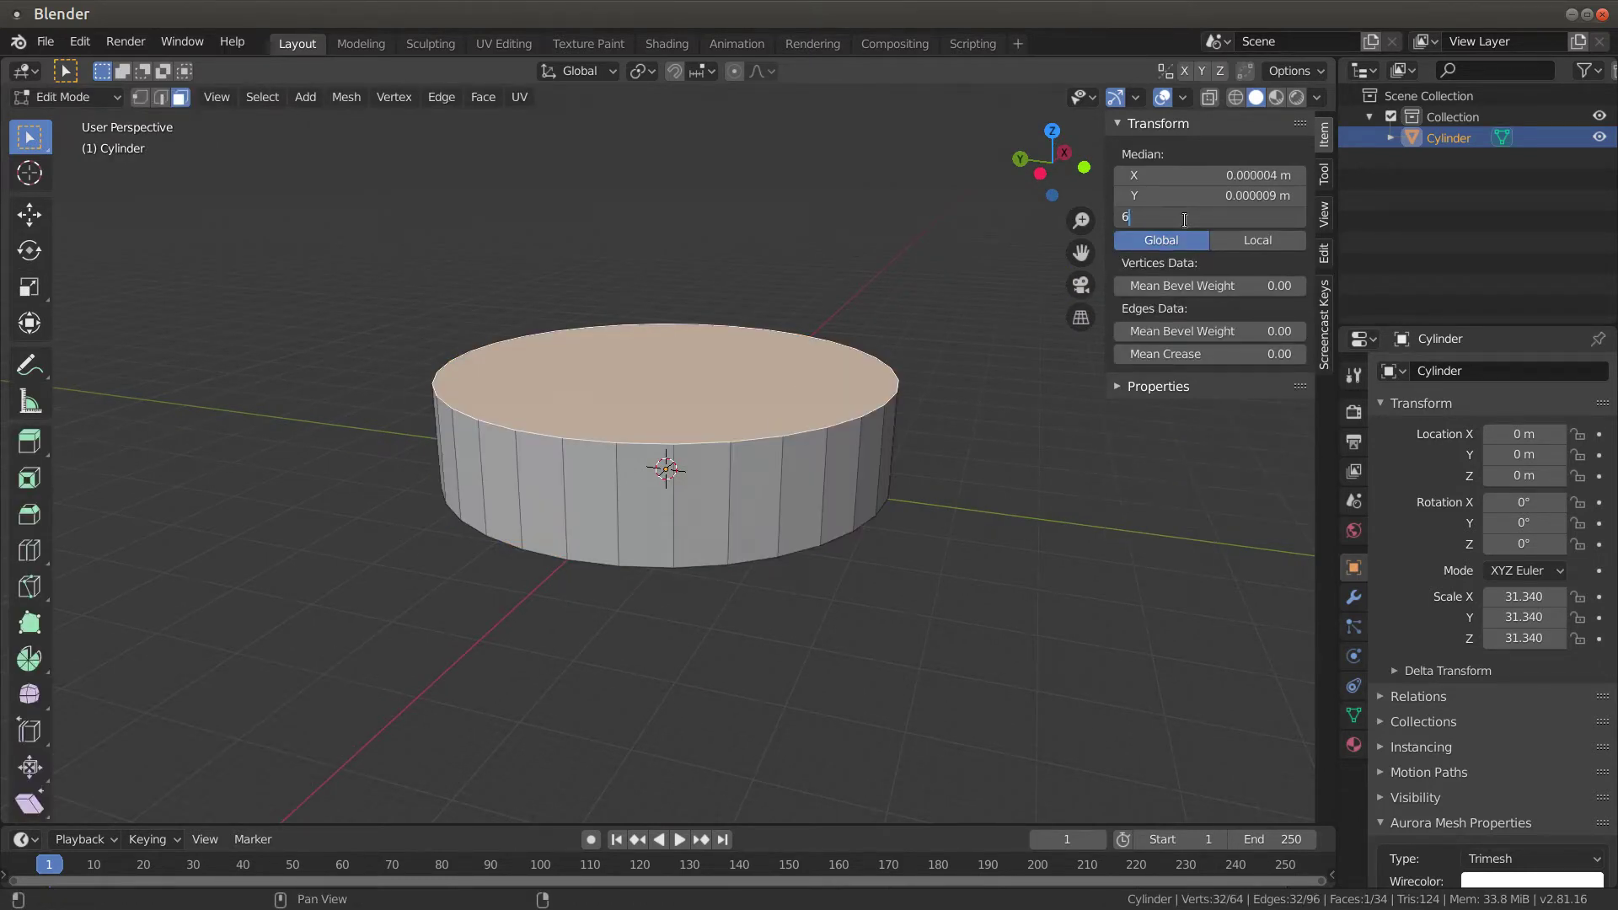
key(Return)
middle_drag(816, 467, 750, 469)
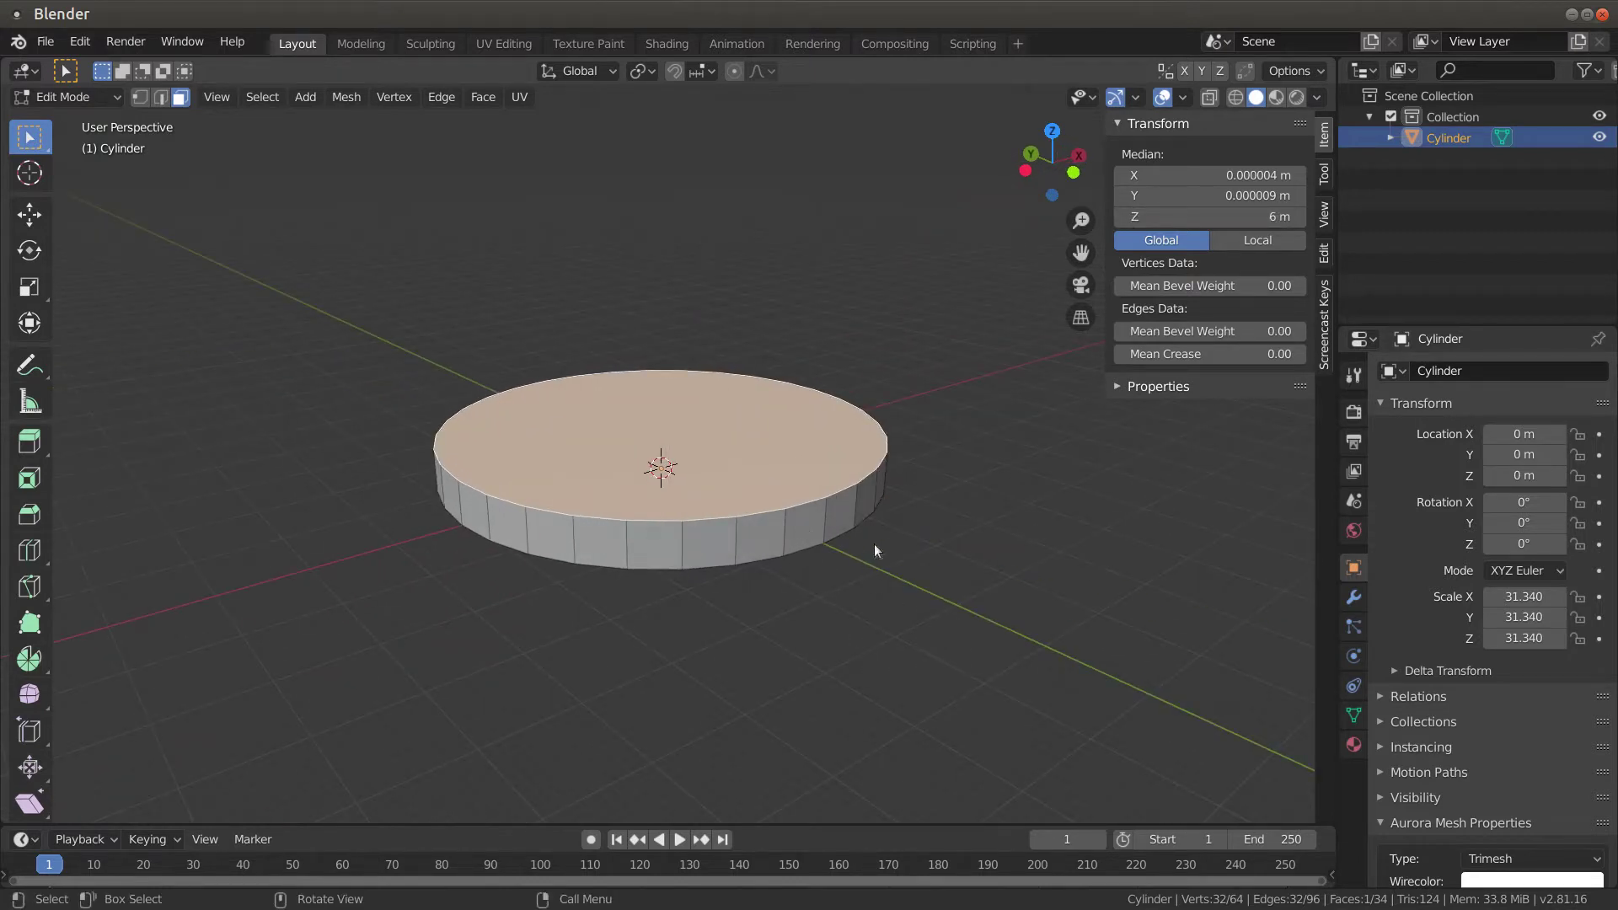
Inset the top face by about 0.034 m to form a thin rim and extrude it down to Z 0 m
key(i)
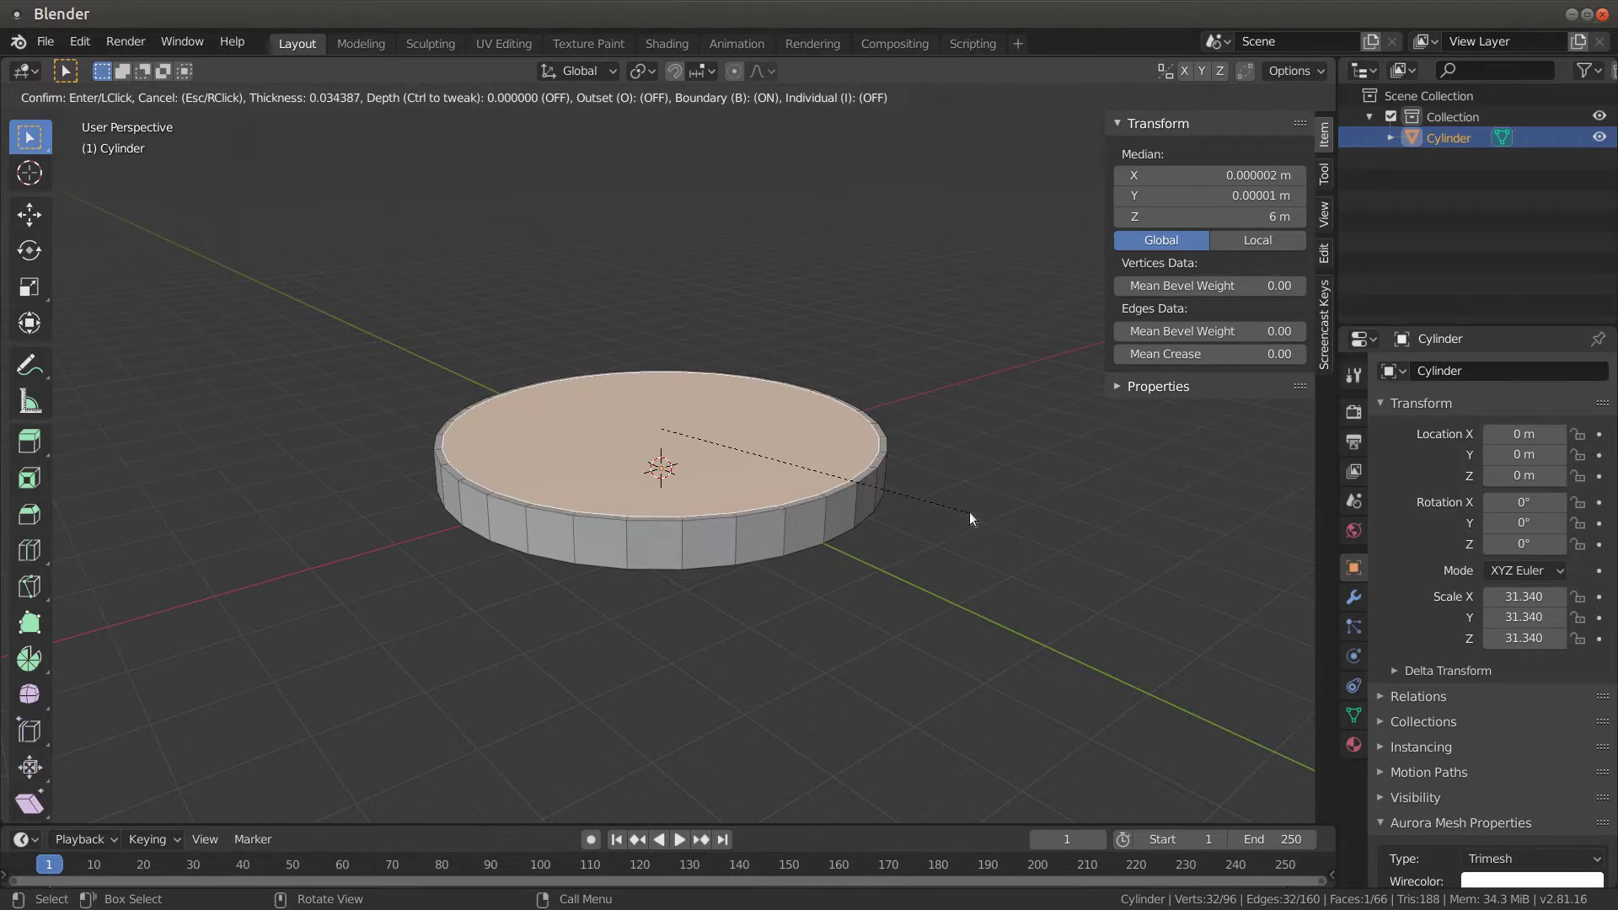
click(969, 517)
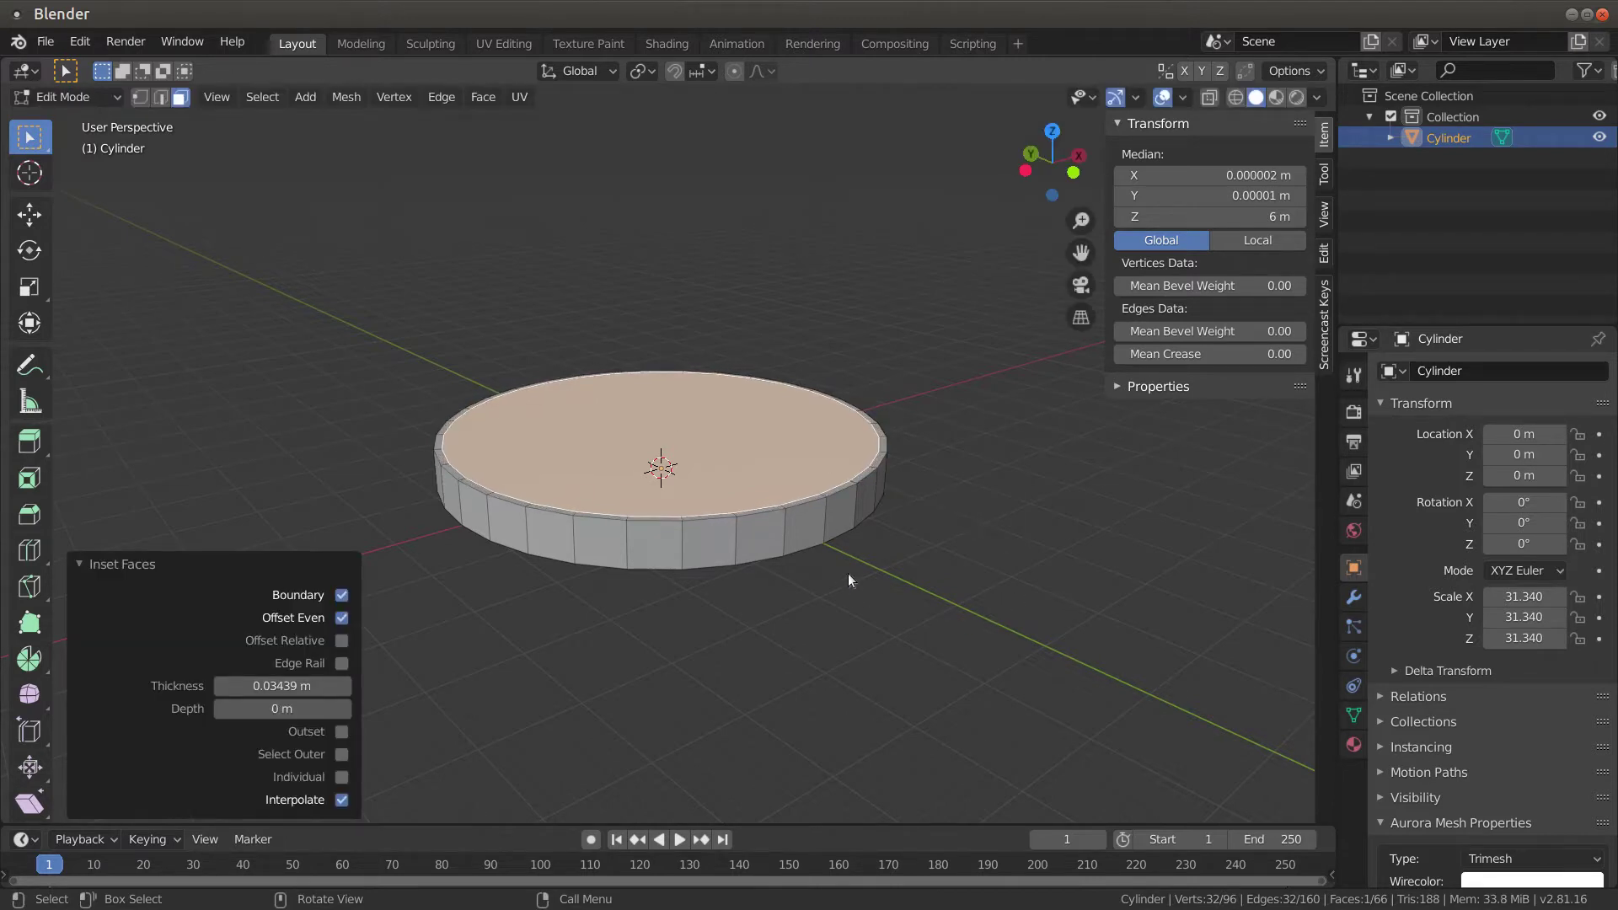
key(e)
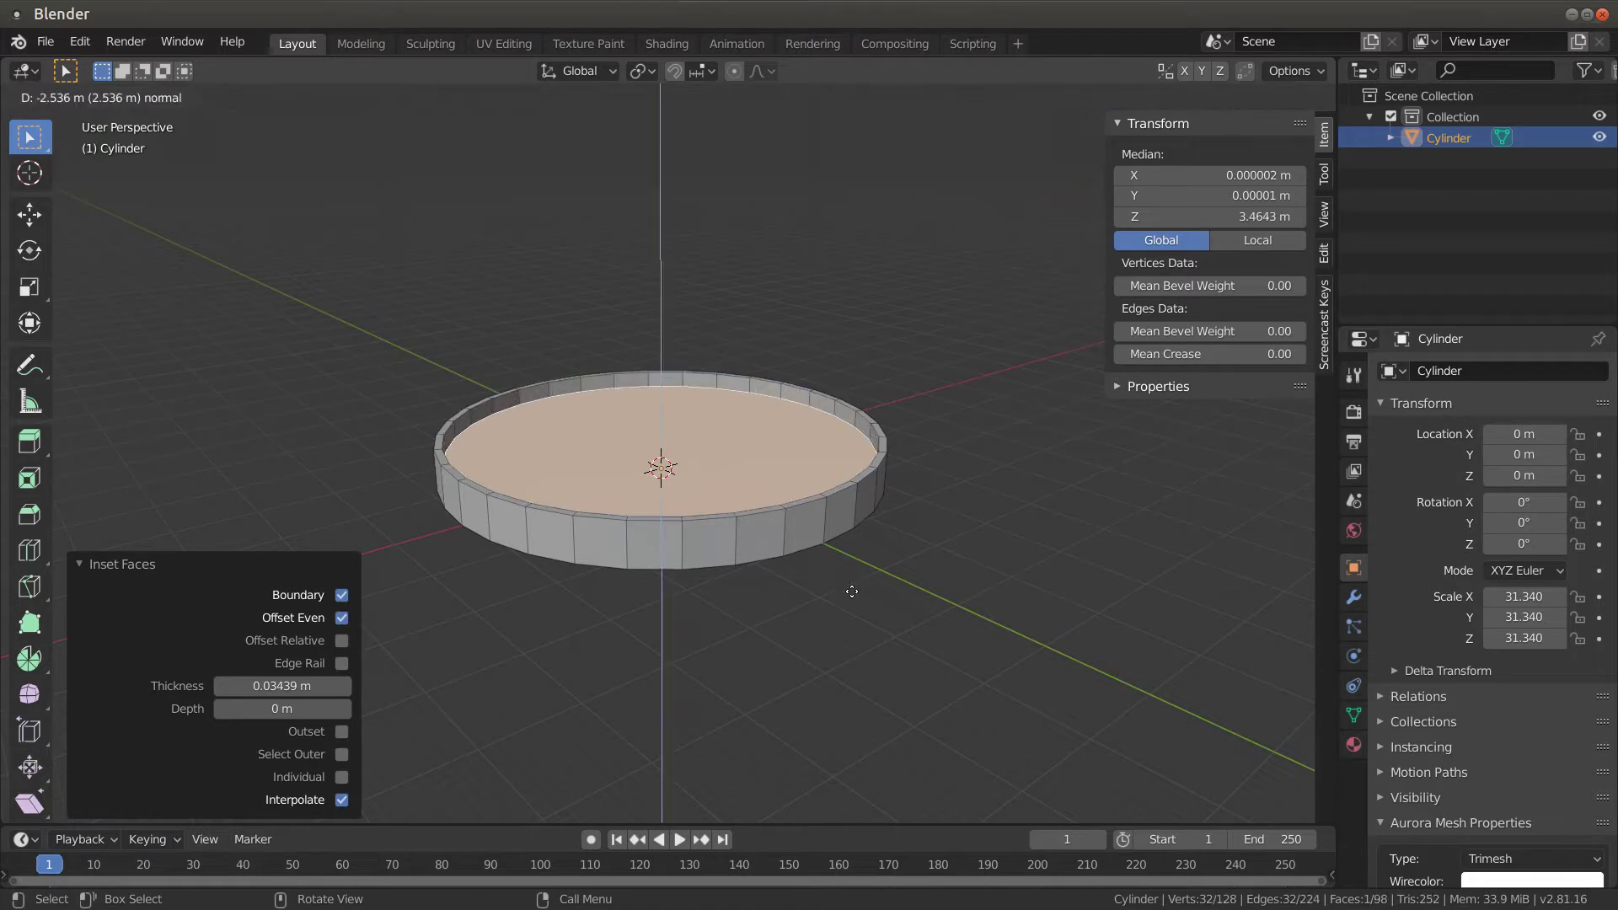
click(979, 450)
click(1215, 218)
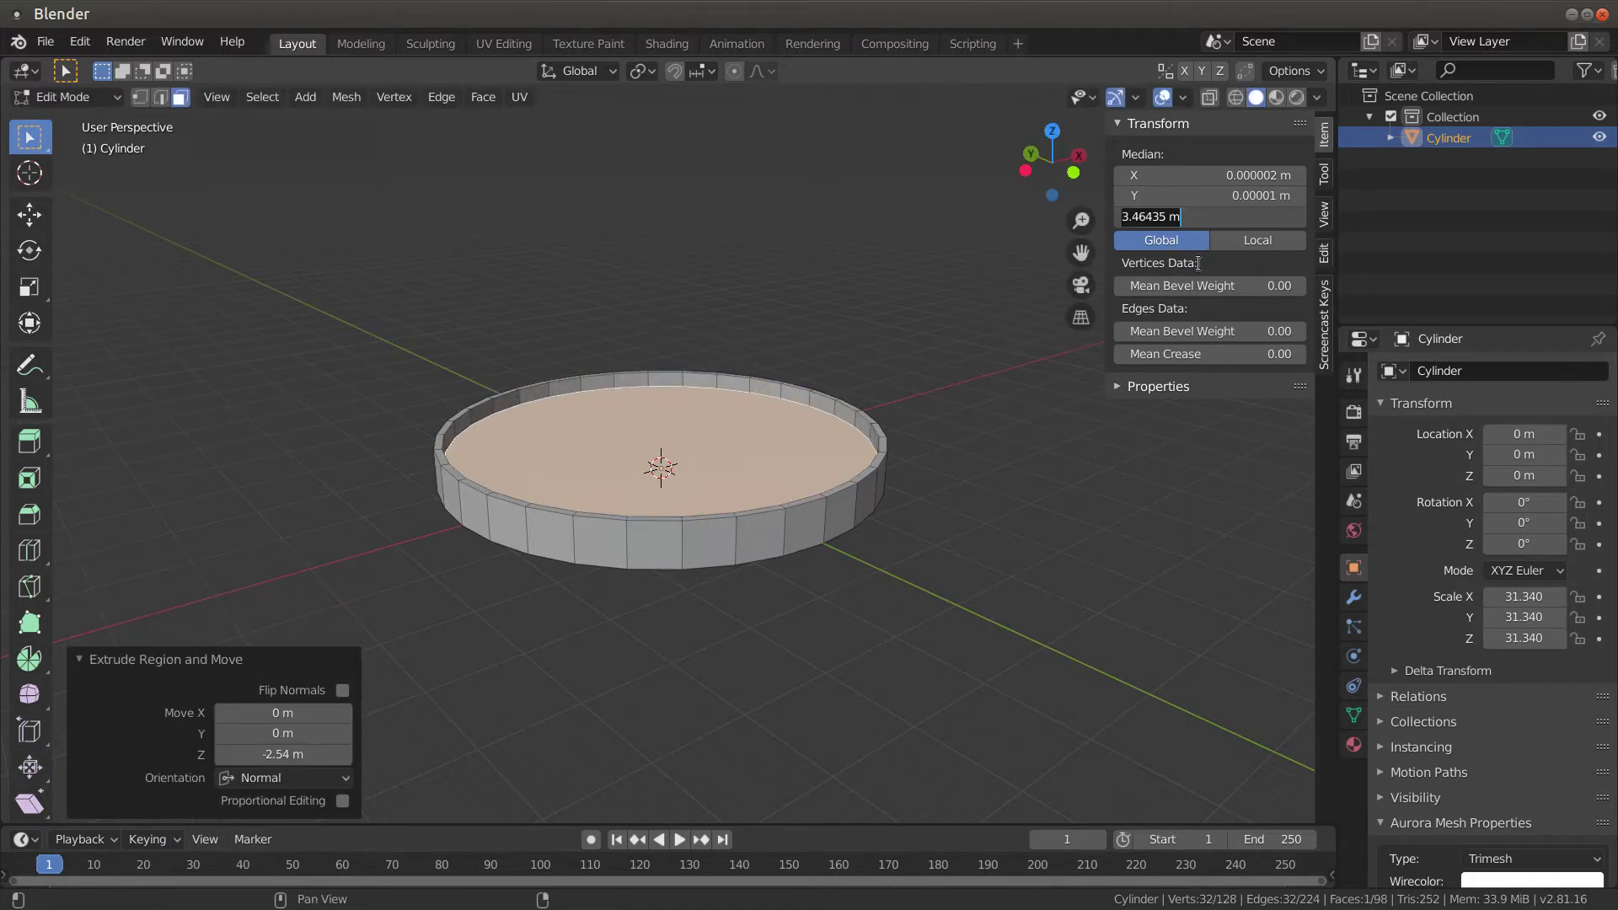
text(0)
key(Return)
Inset the recessed floor face by about 0.148 m and extrude it upward by about 8.73 m
middle_drag(883, 443, 887, 607)
key(i)
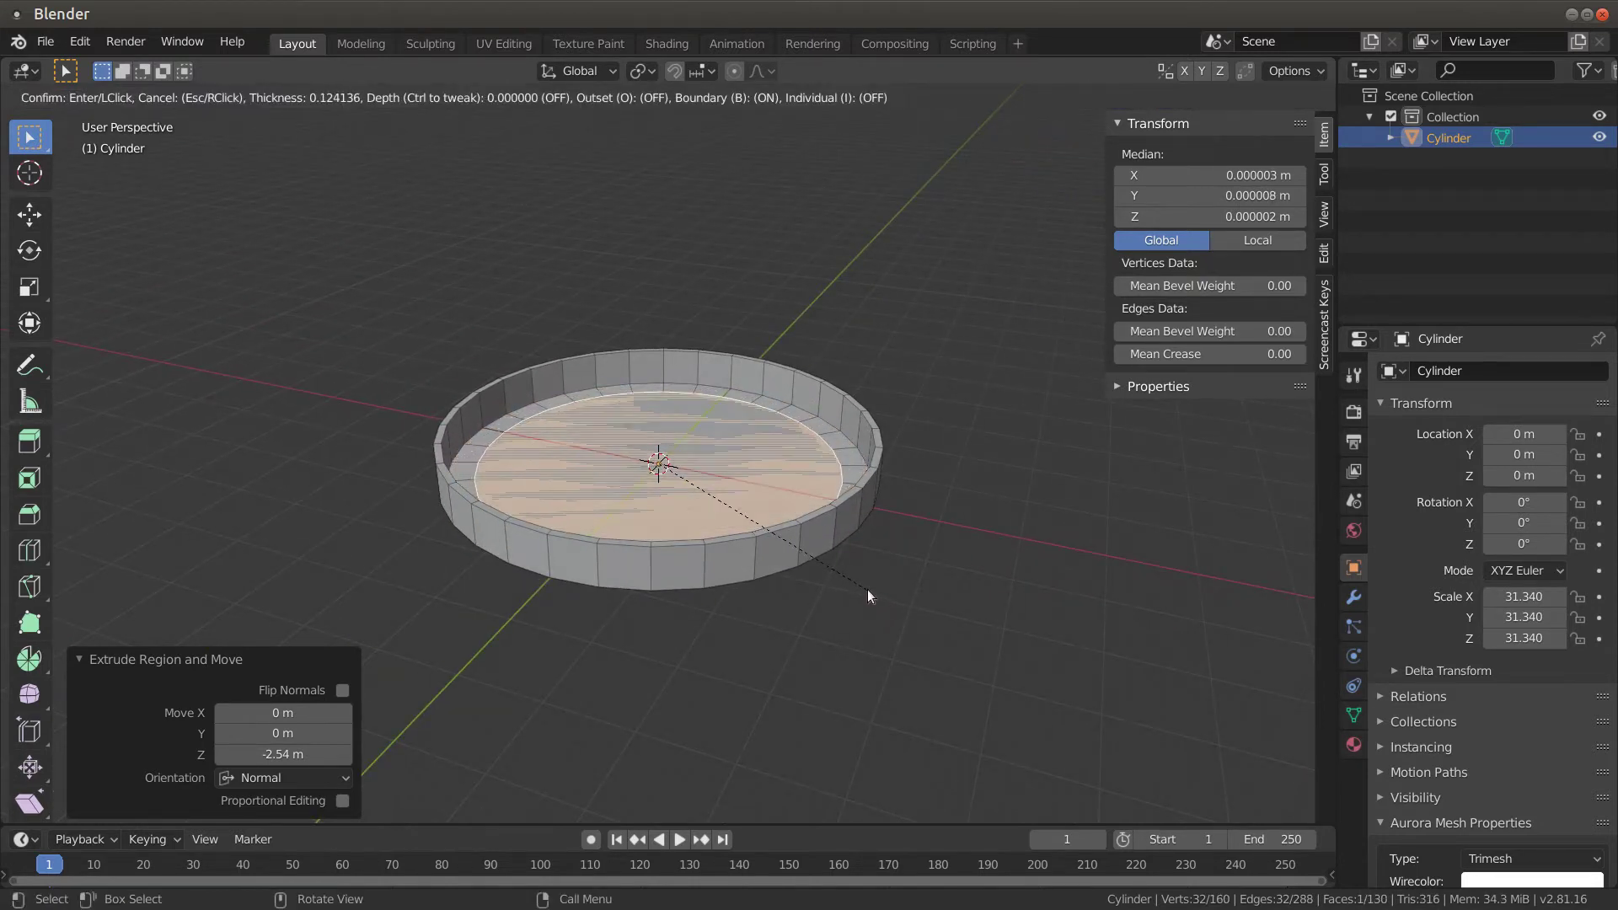
click(863, 590)
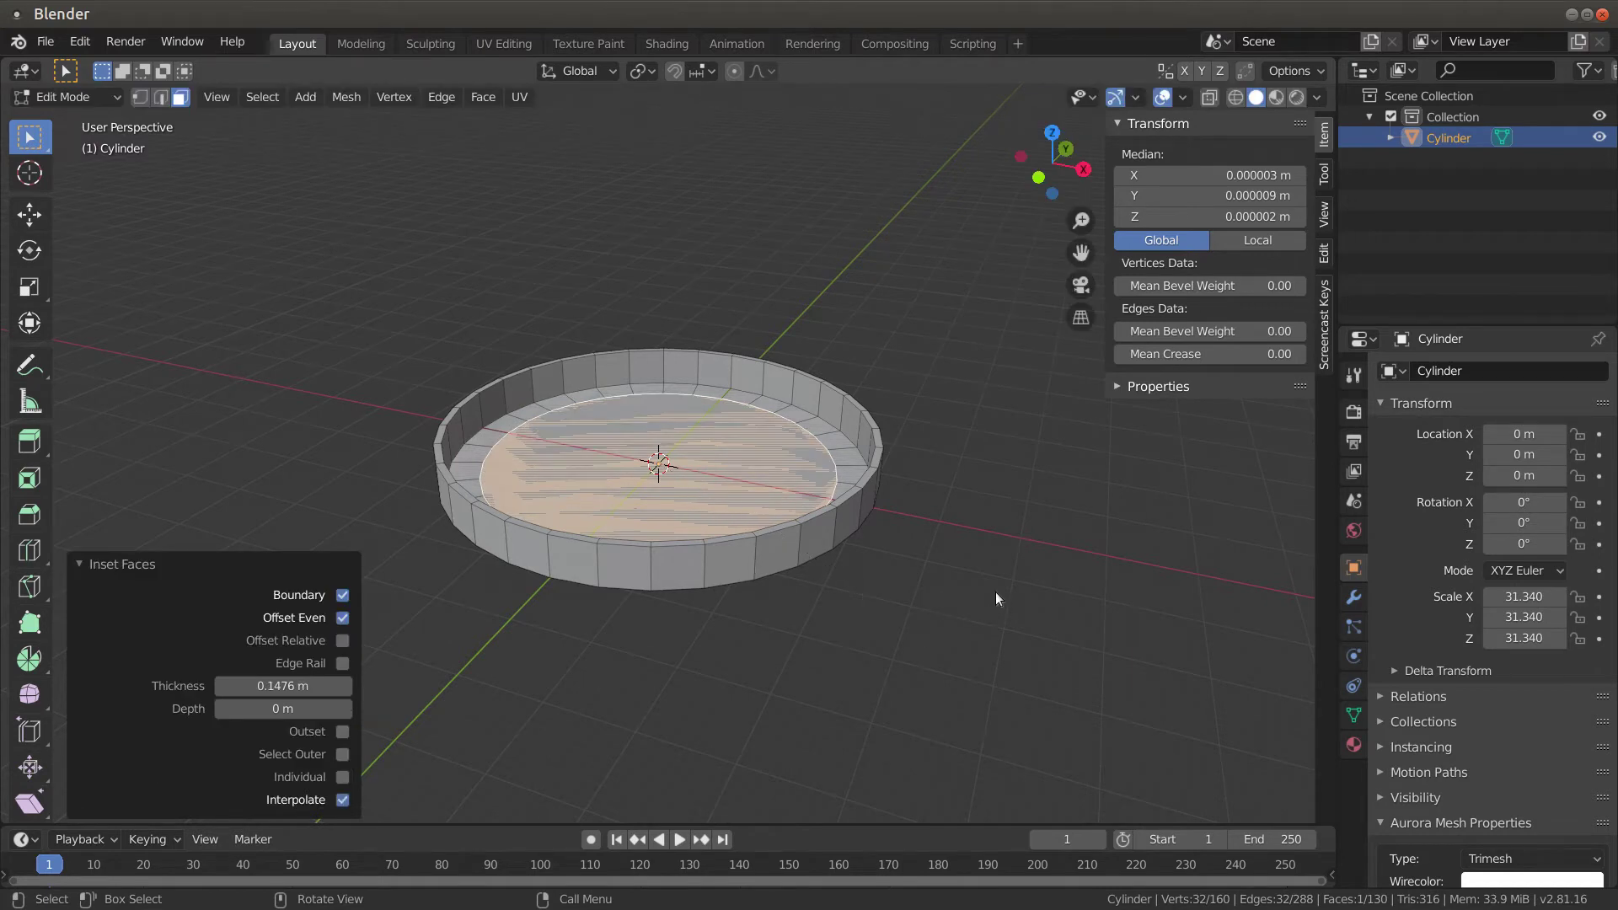
key(e)
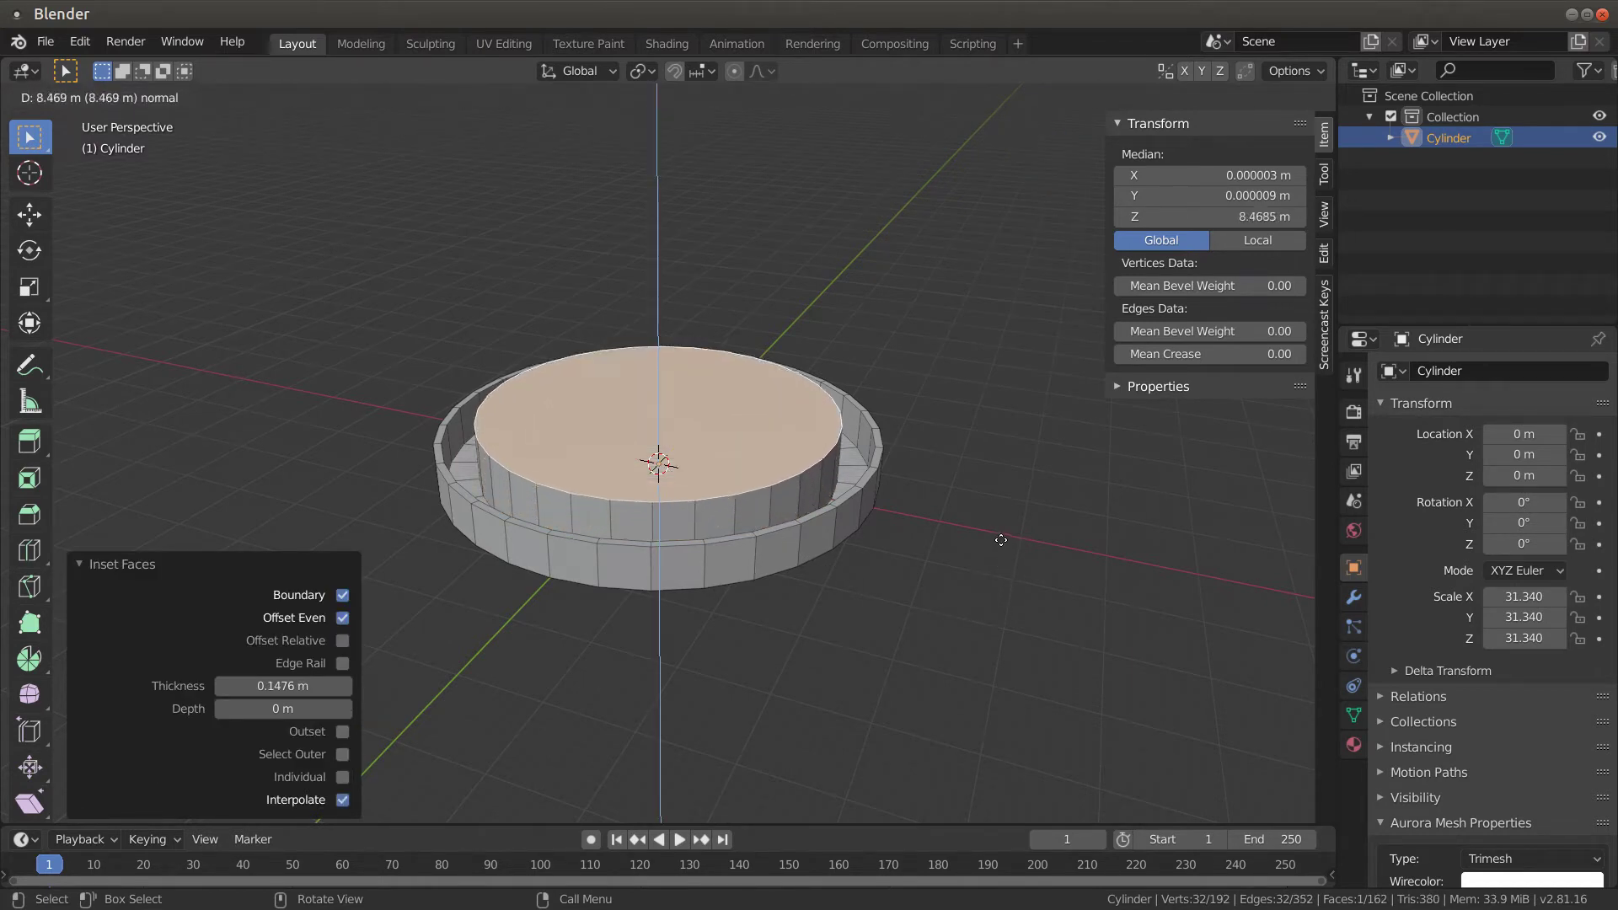
click(1001, 538)
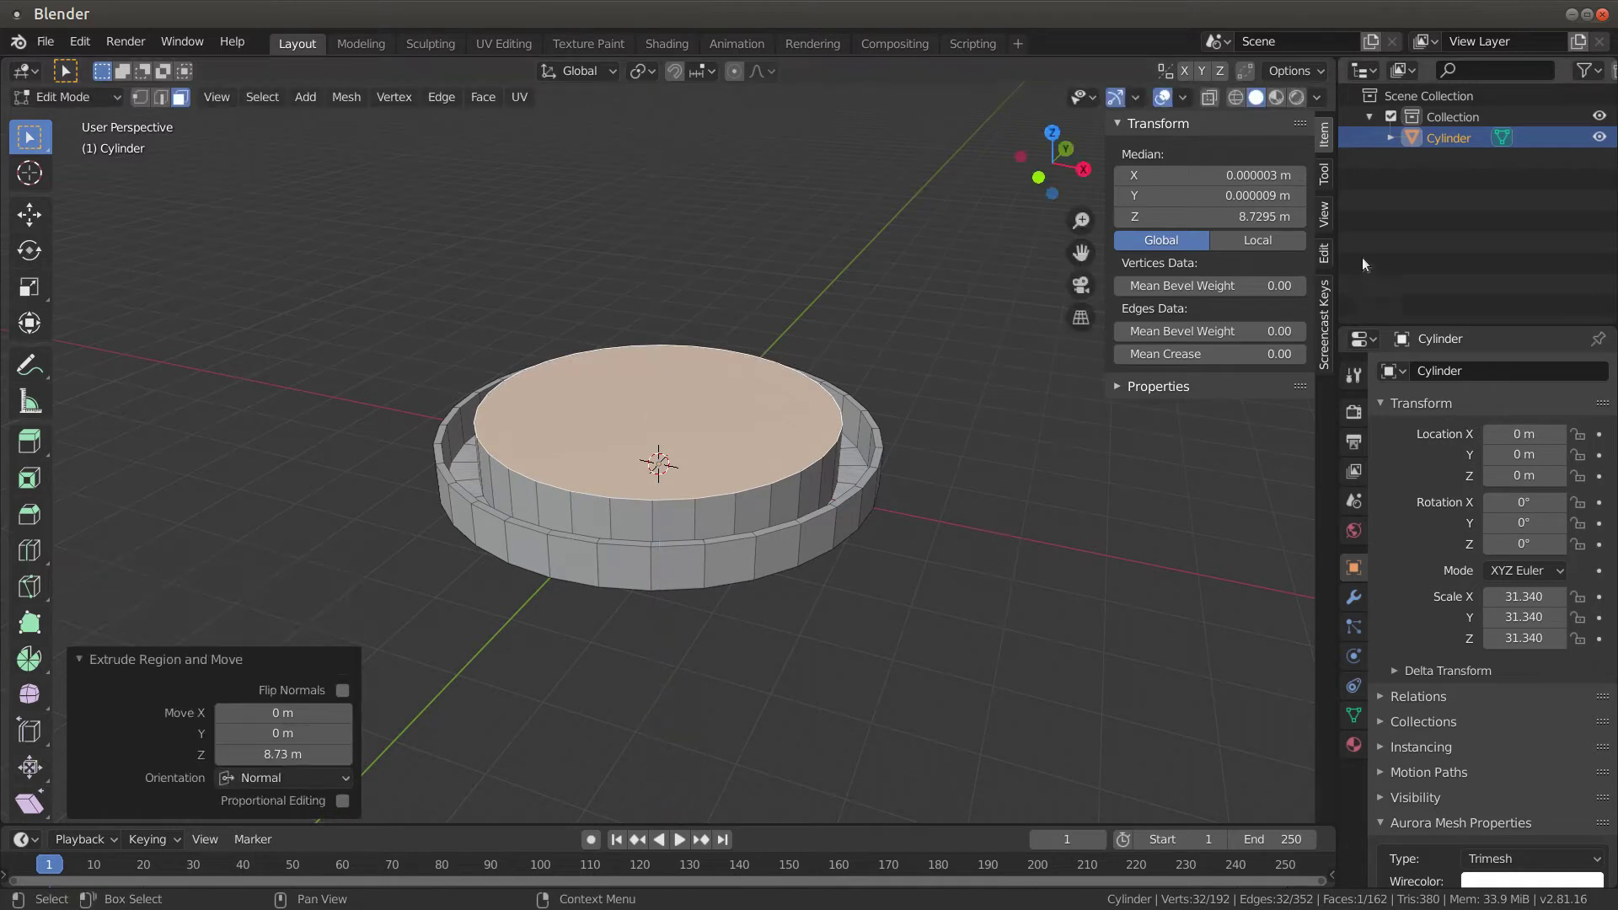
Set the raised inner tier's top face to a global Z position of 8 m
click(1264, 216)
text(8)
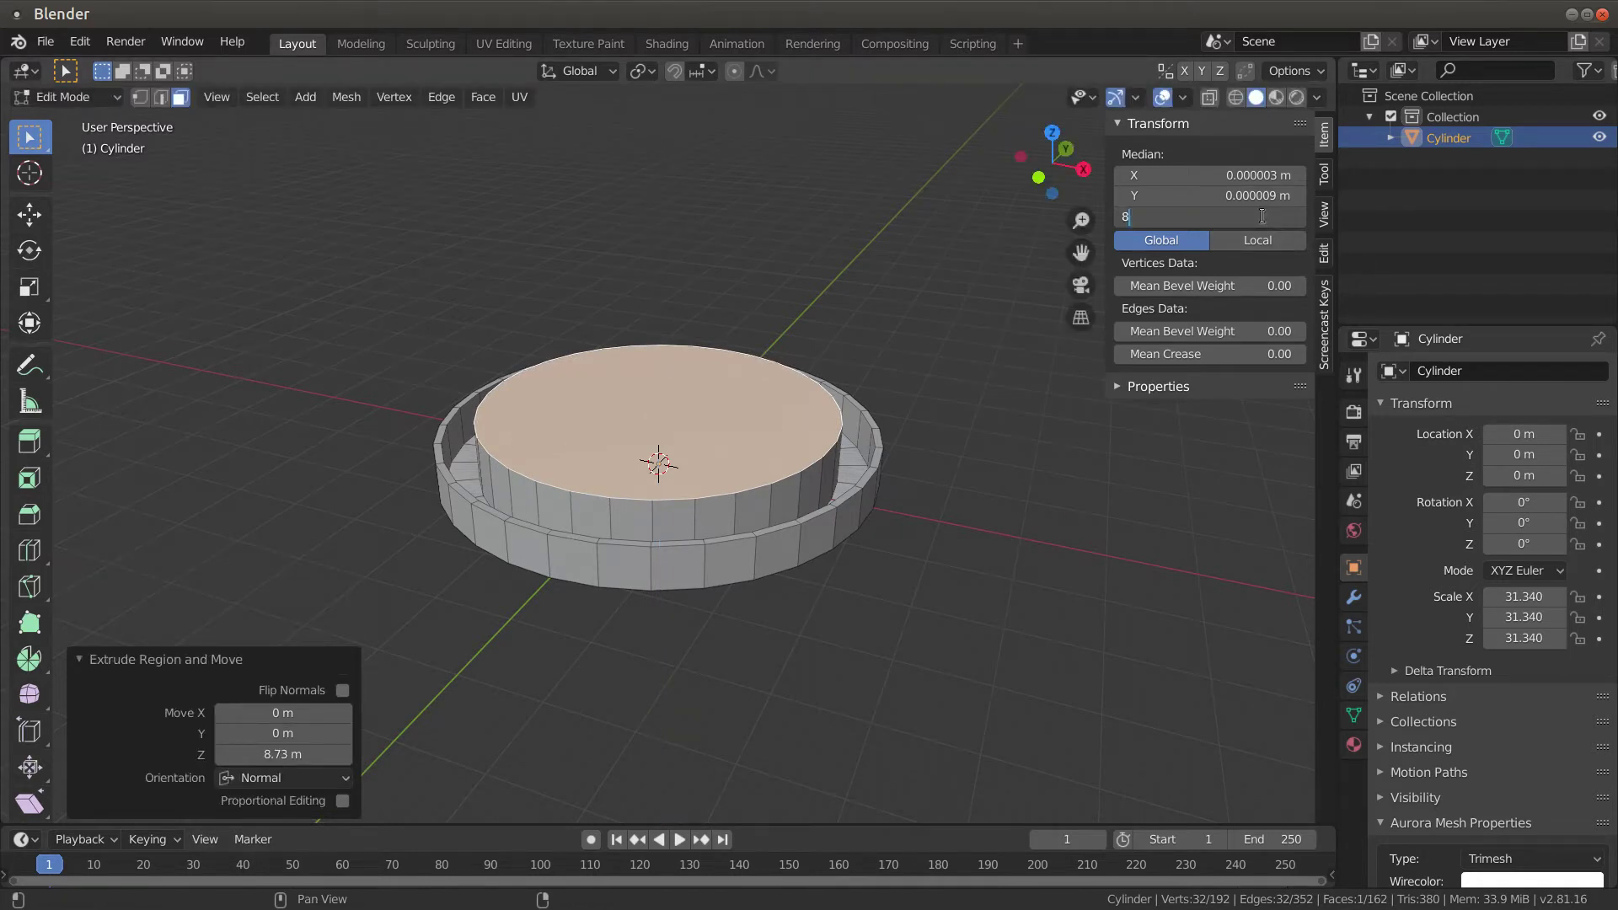
key(Return)
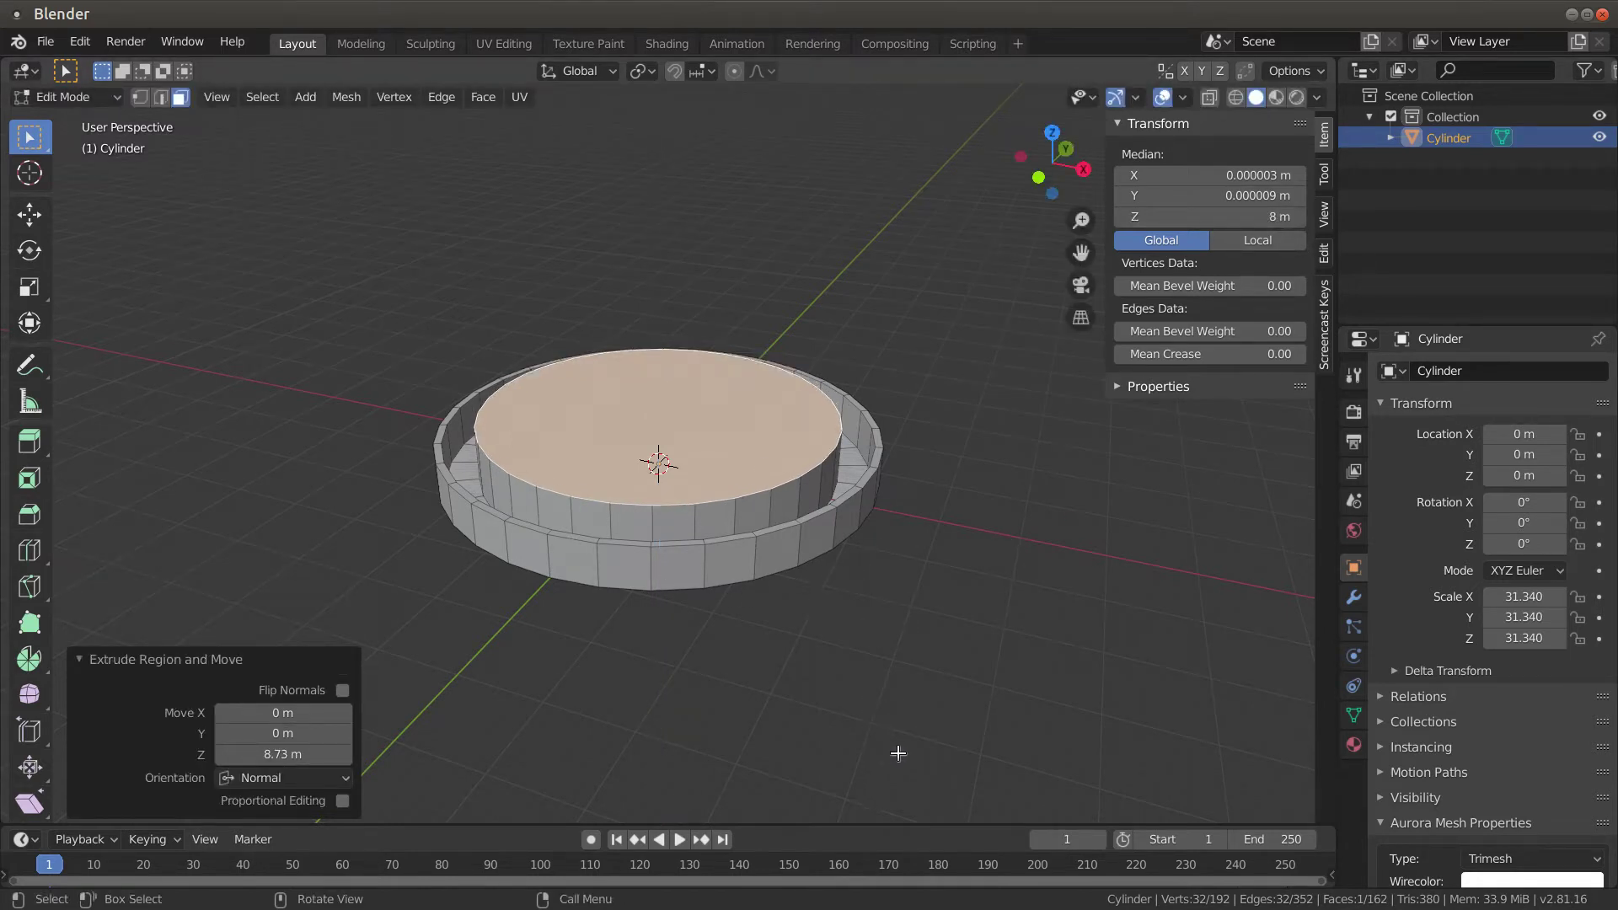
Inset the inner tier's top face by about 0.043 m and extrude it down by about 2.1 m
key(i)
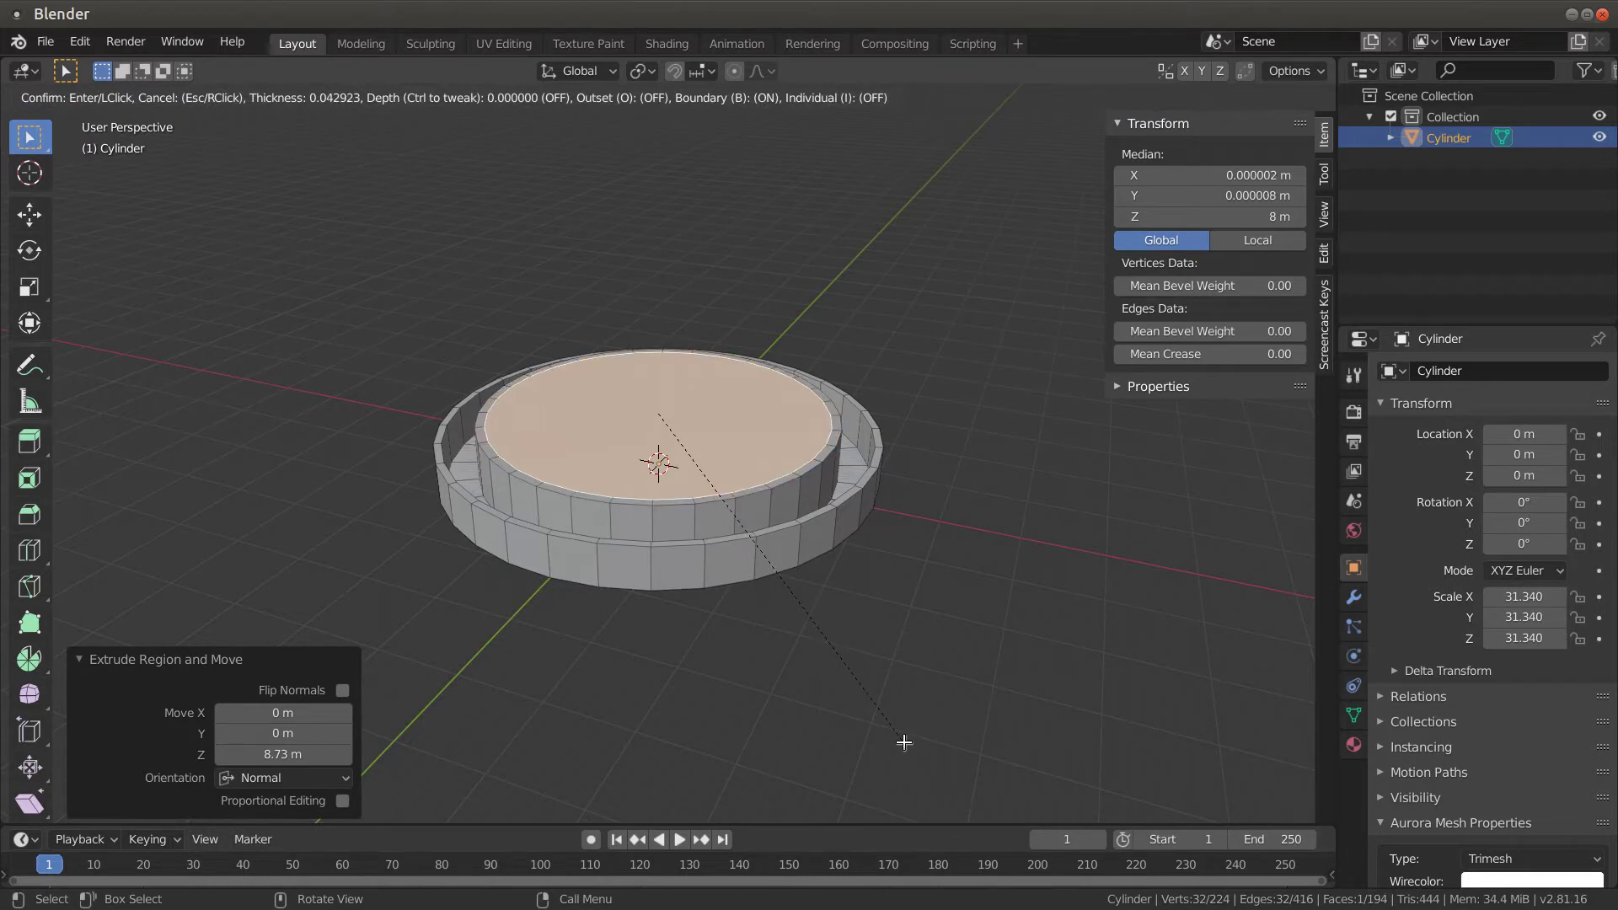
click(905, 742)
middle_drag(989, 700, 832, 701)
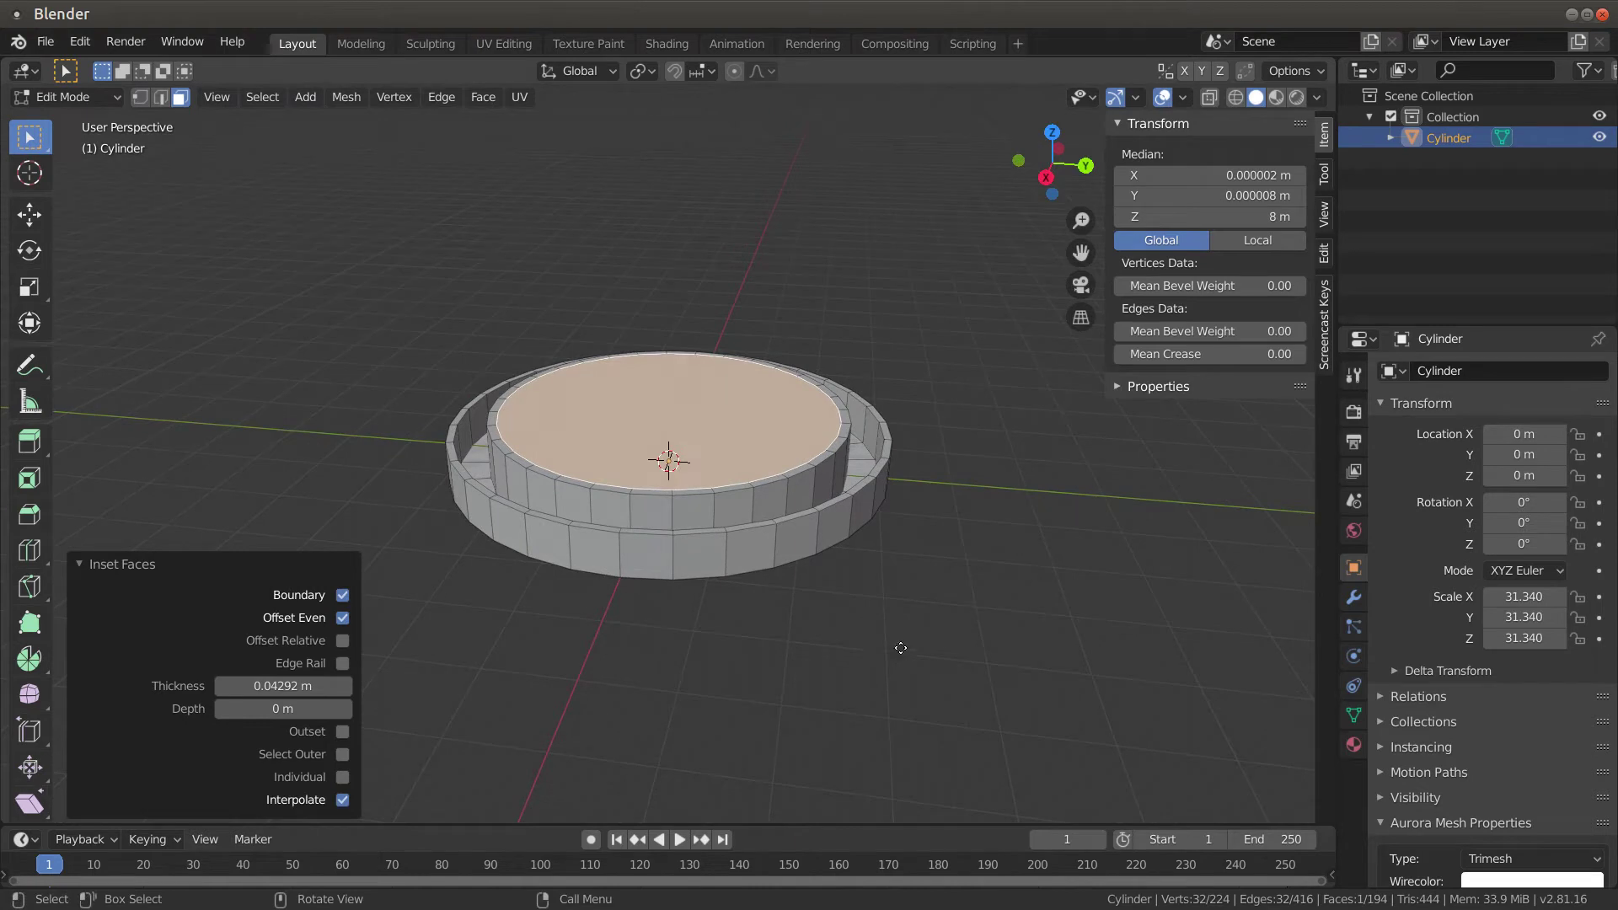
key(e)
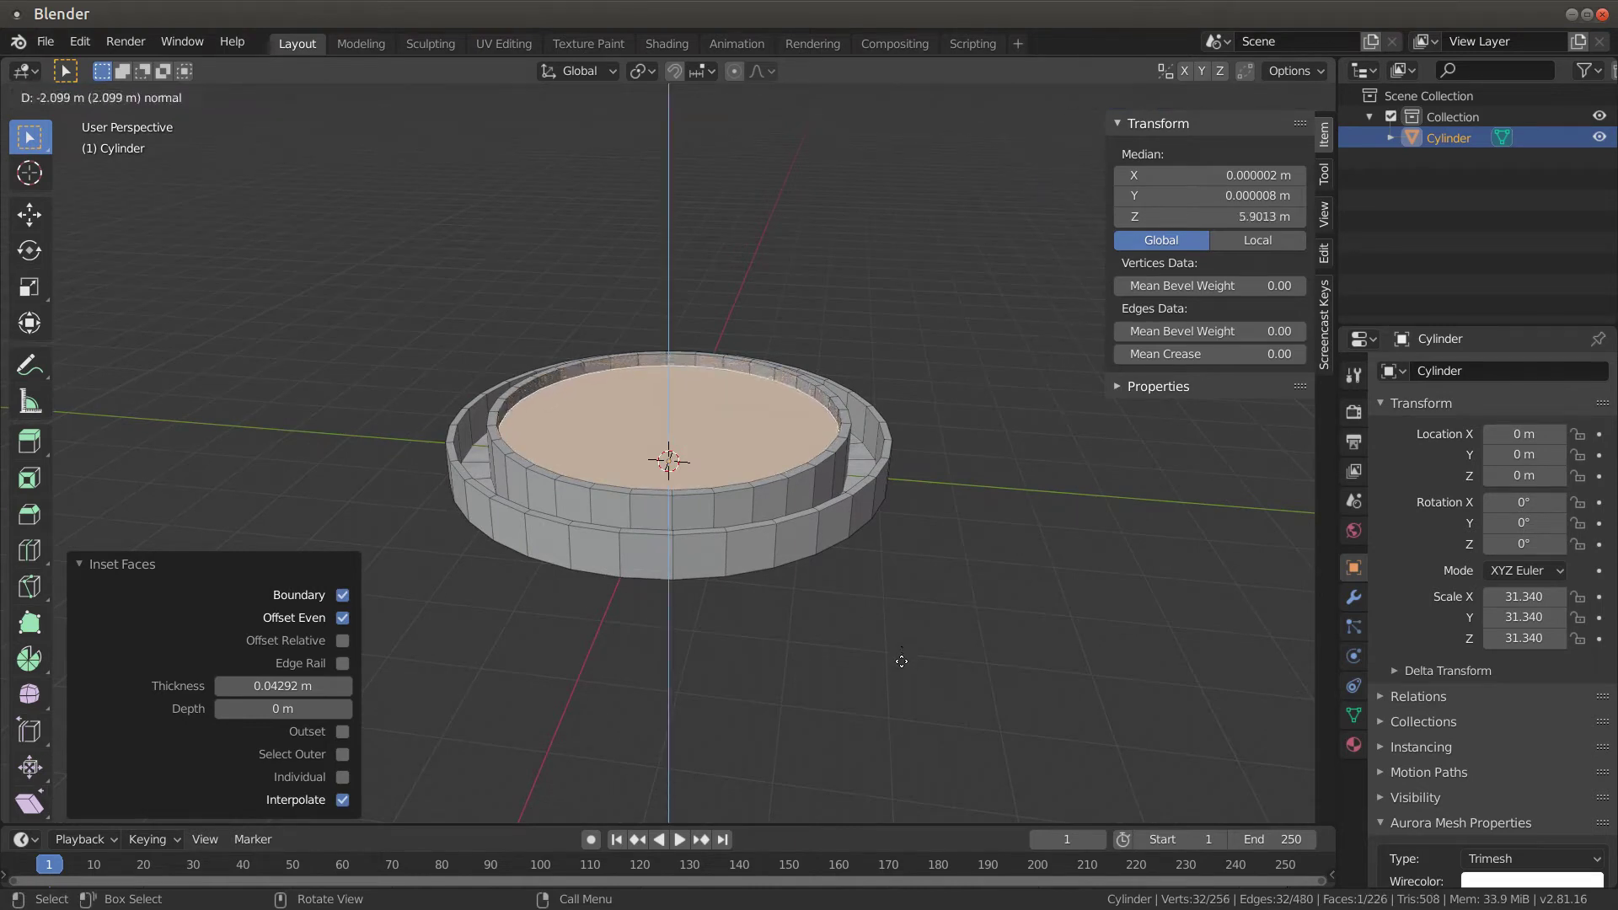
click(902, 662)
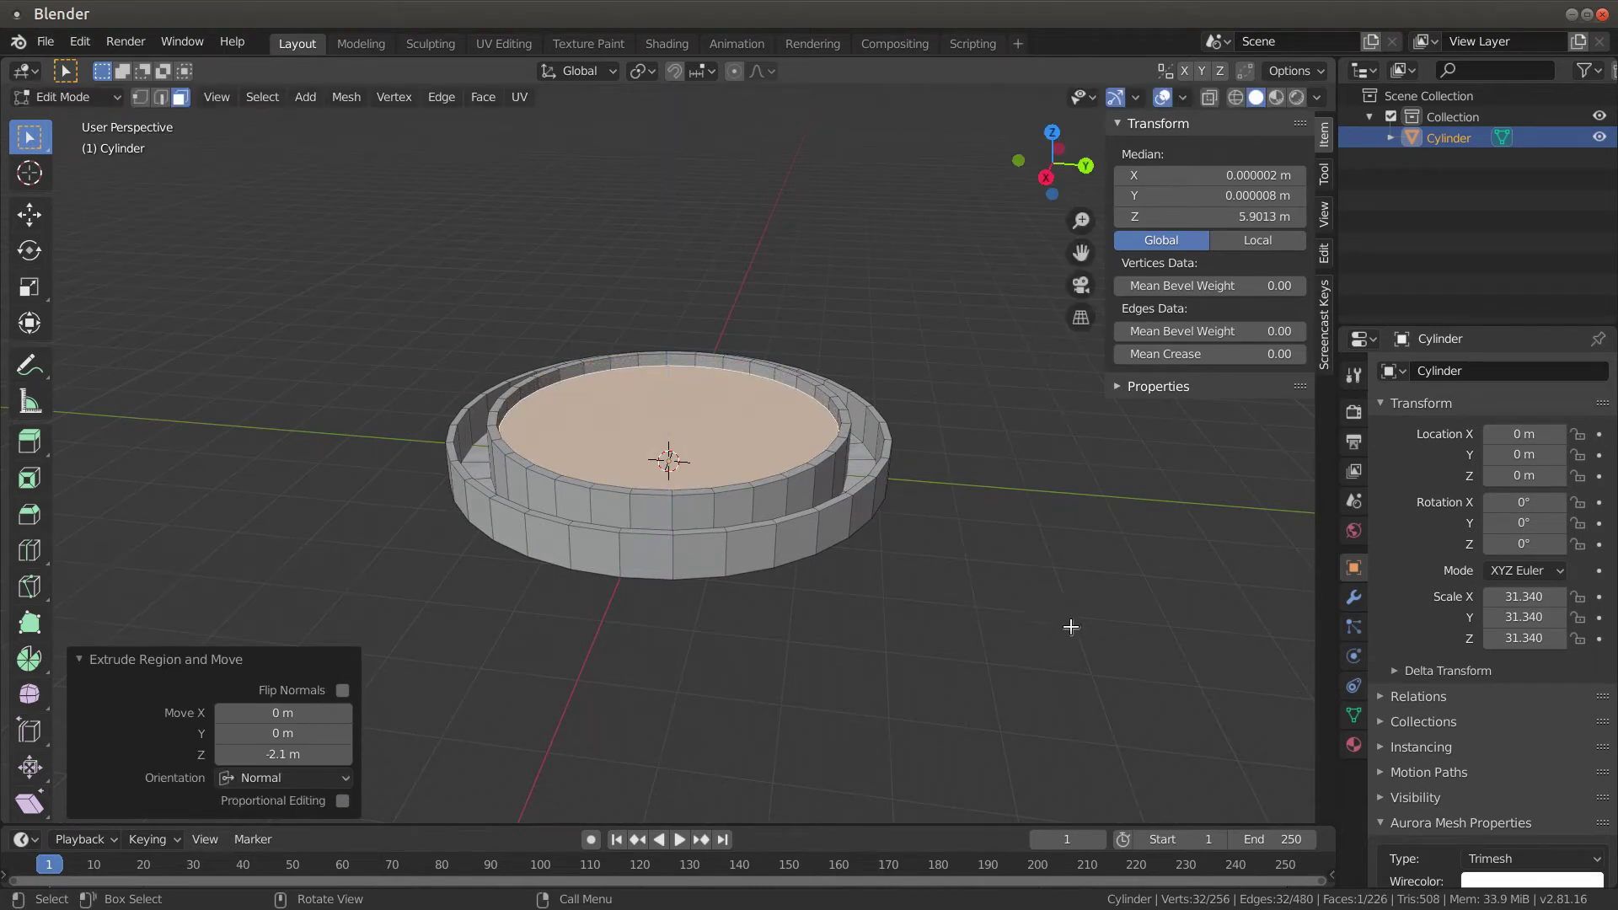
Try insetting the inner tier's recessed floor with a thickness of 0.2 m
middle_drag(1073, 633, 844, 625)
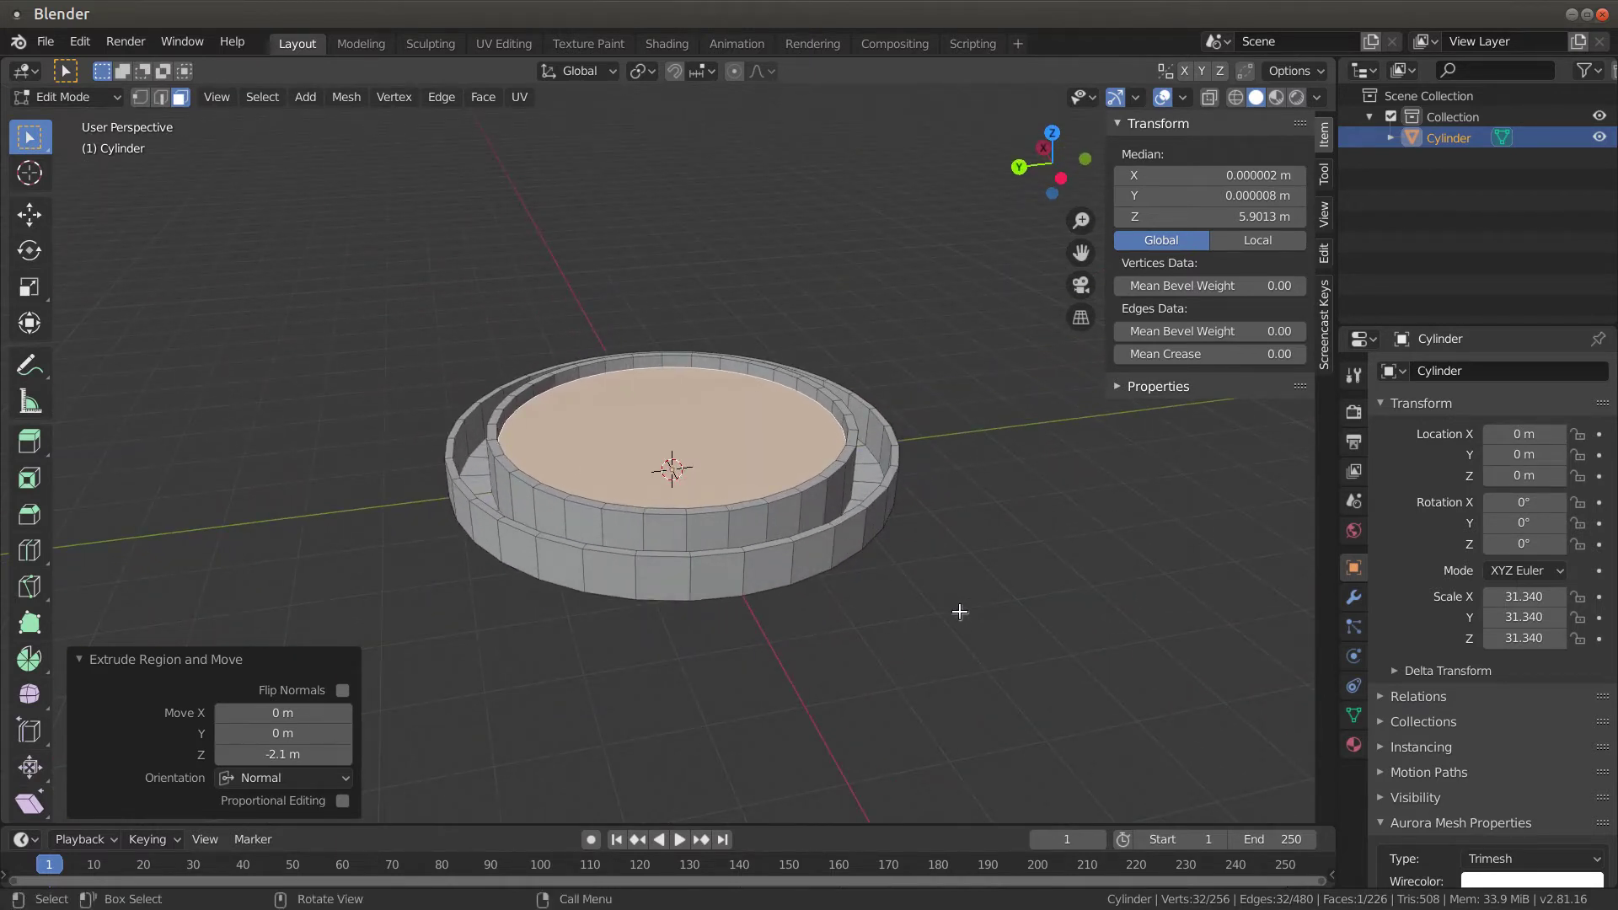
key(i)
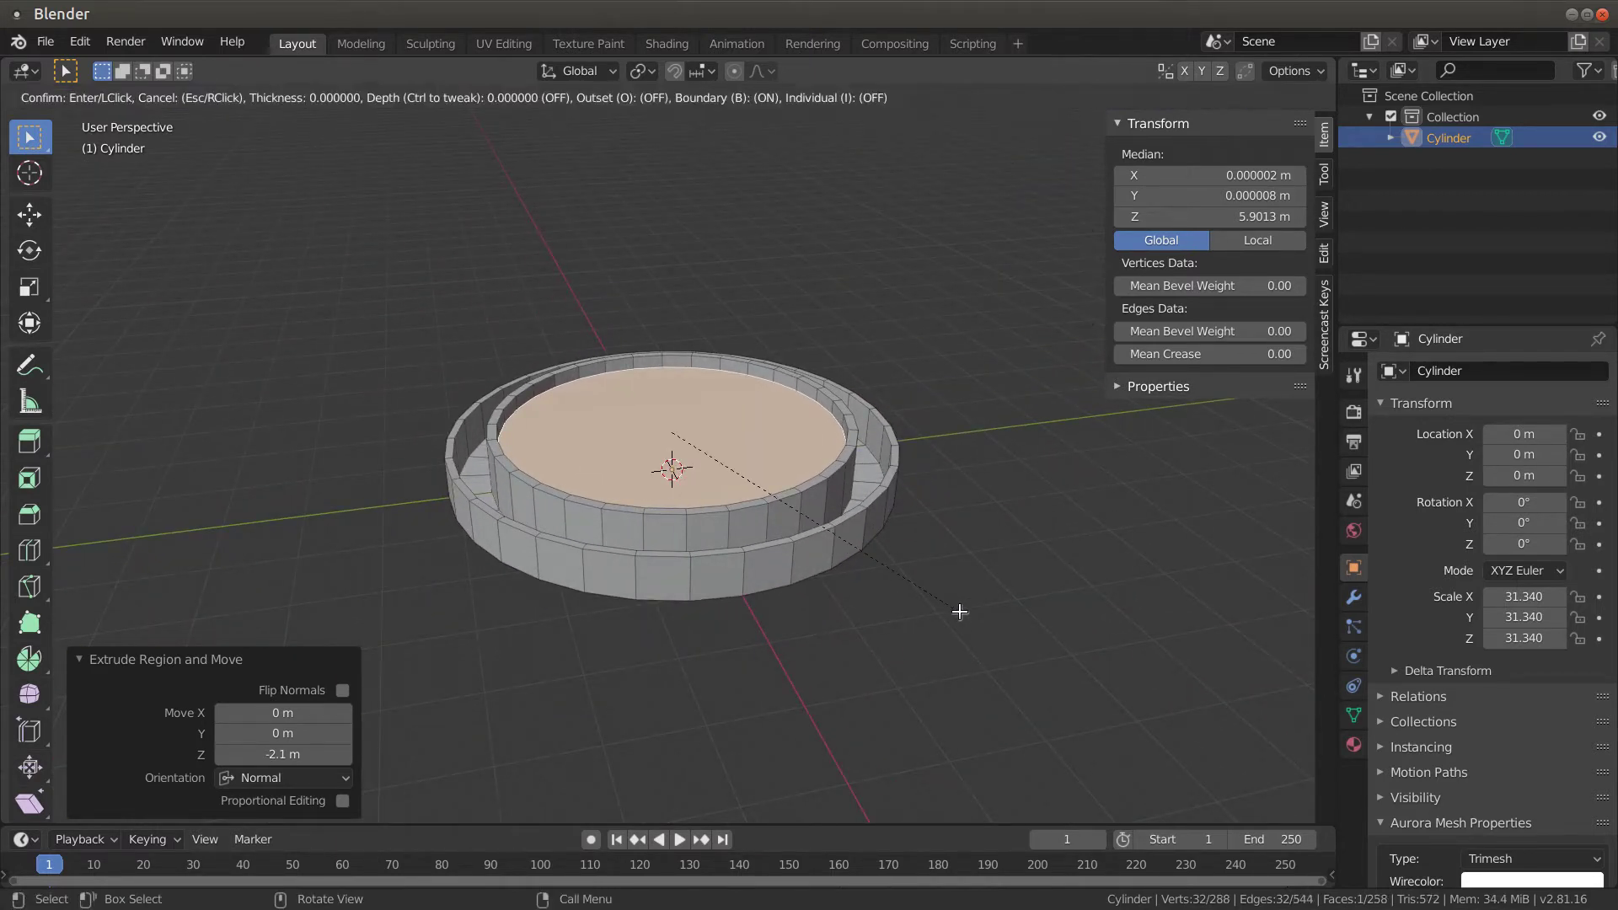
click(953, 608)
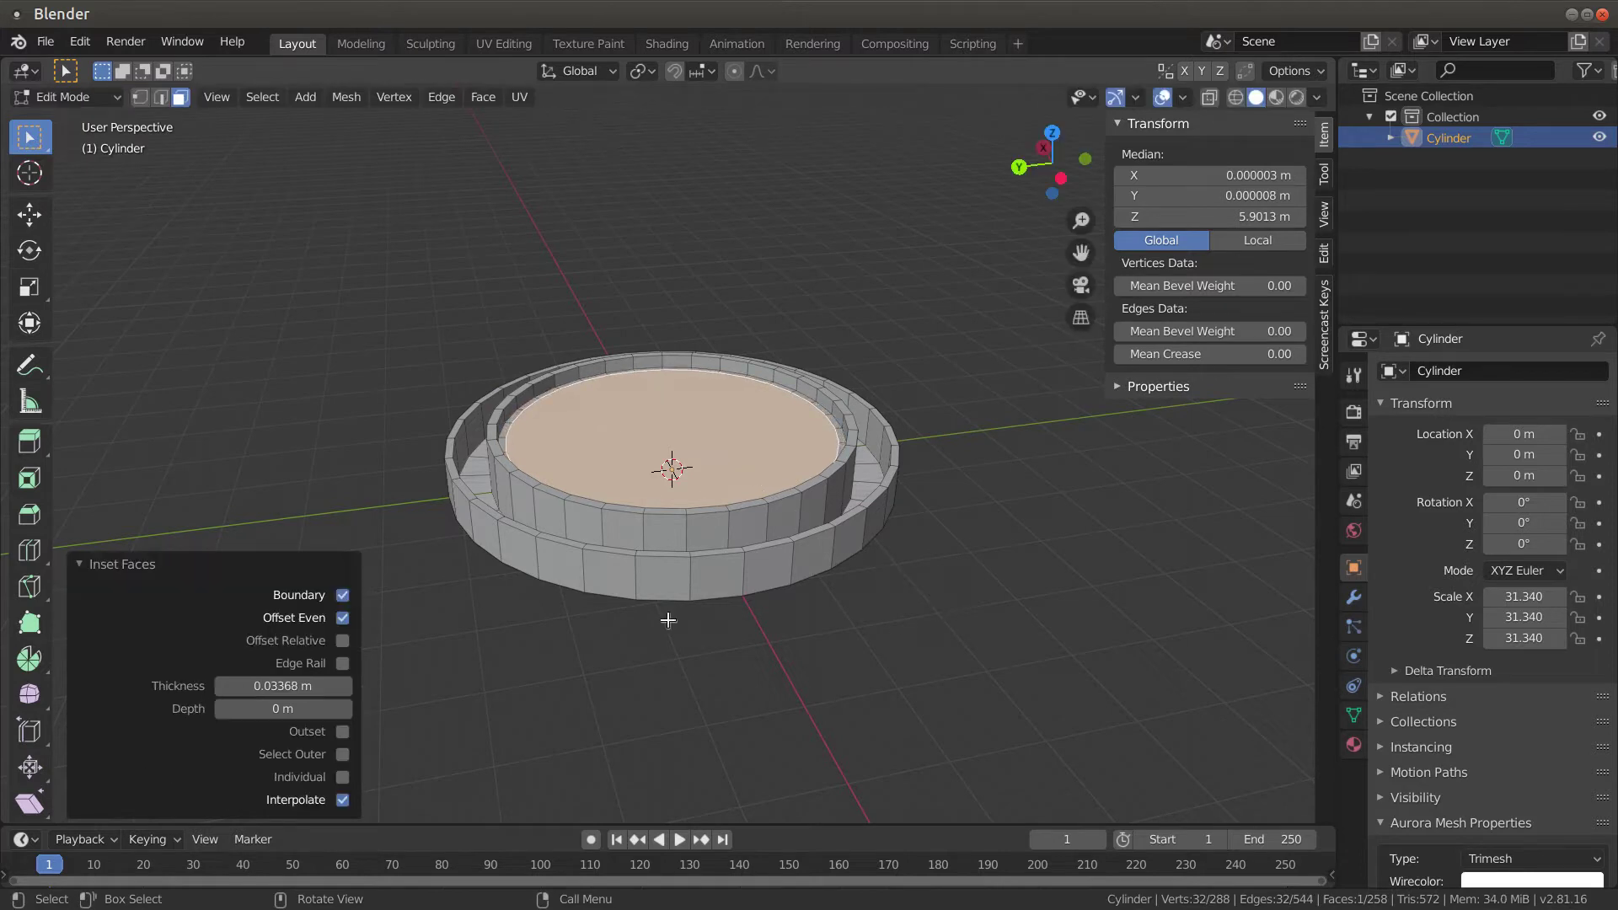
click(300, 688)
click(301, 687)
click(300, 689)
text(2)
key(Return)
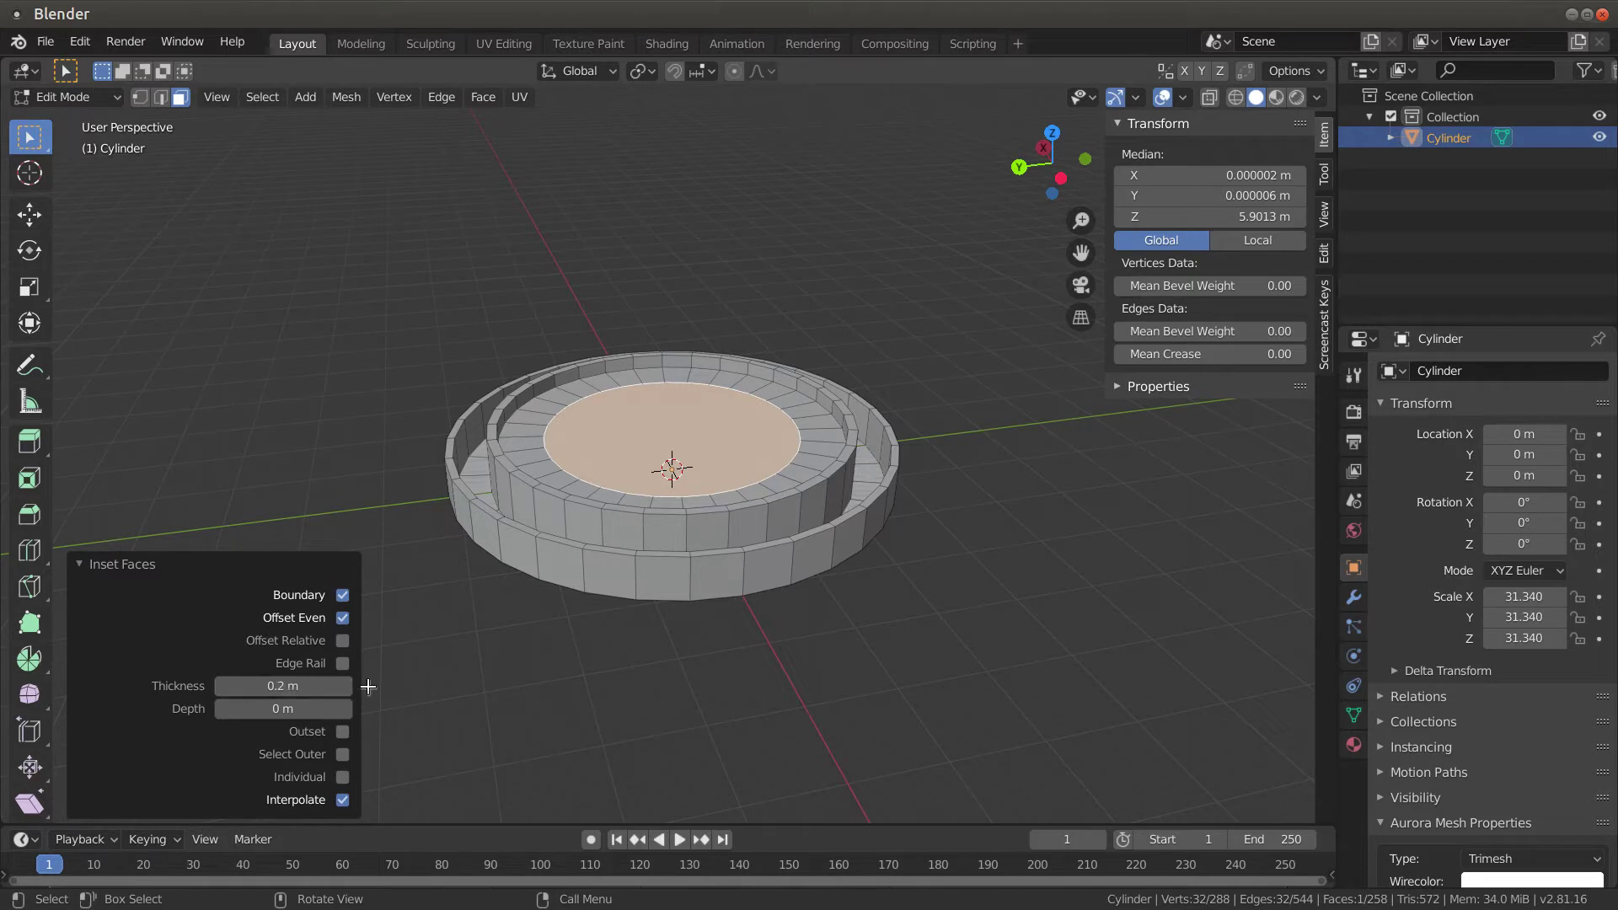
key(ctrl)
key(ctrl+z)
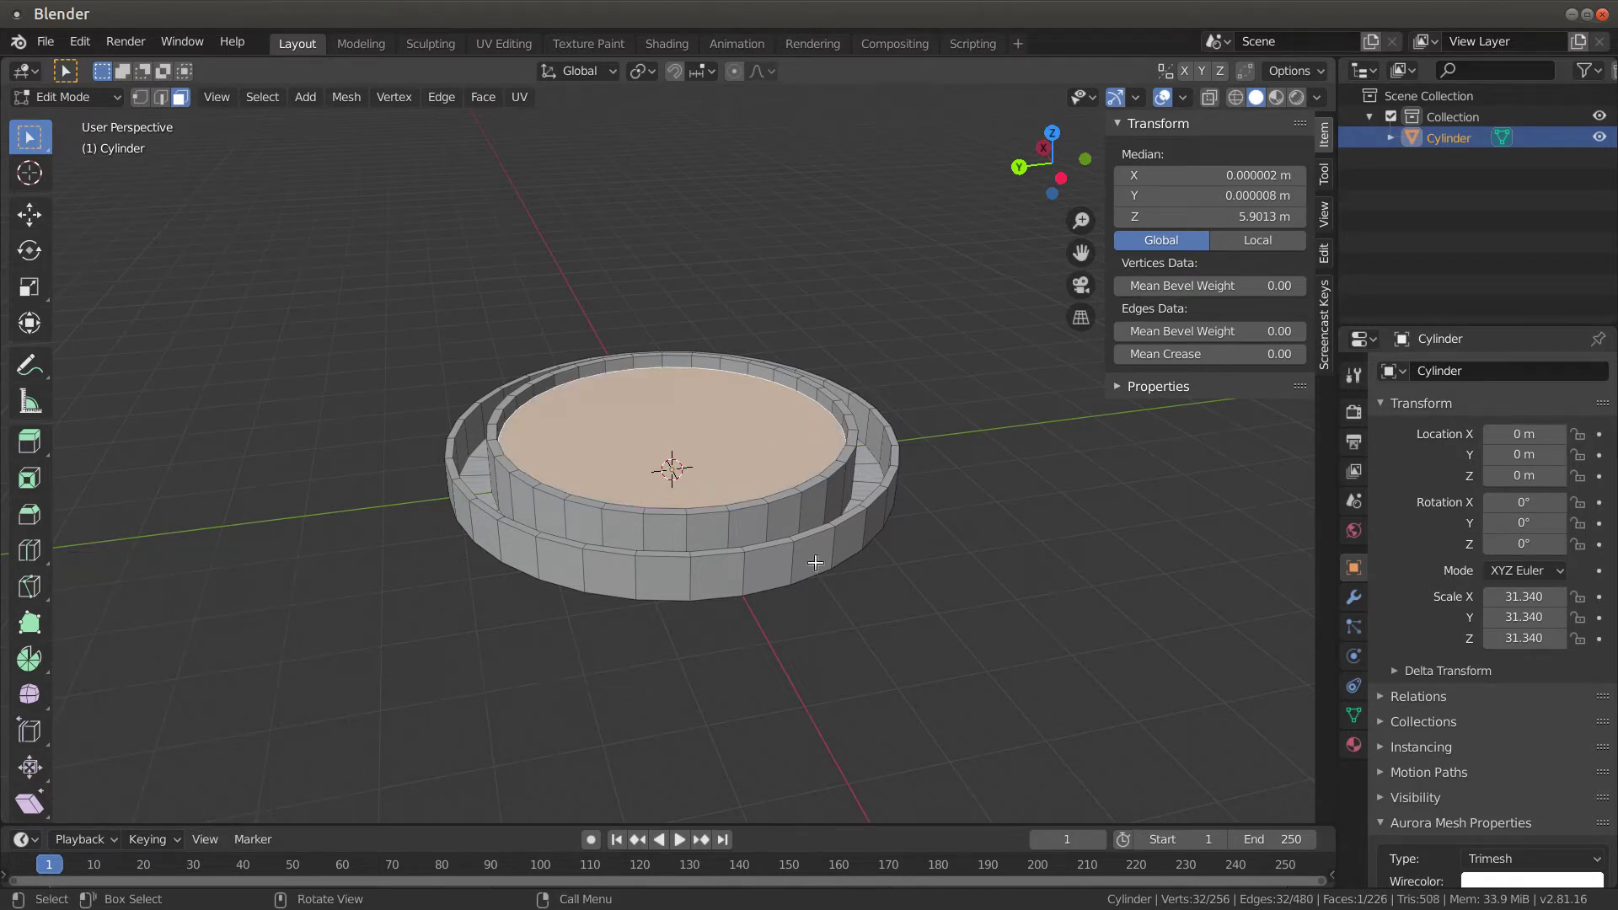
Inset the inner tier's recessed floor by about 0.026 m and extrude it down by about 1.03 m as a first terrace
middle_drag(856, 581, 832, 643)
scroll(813, 477, up, 3)
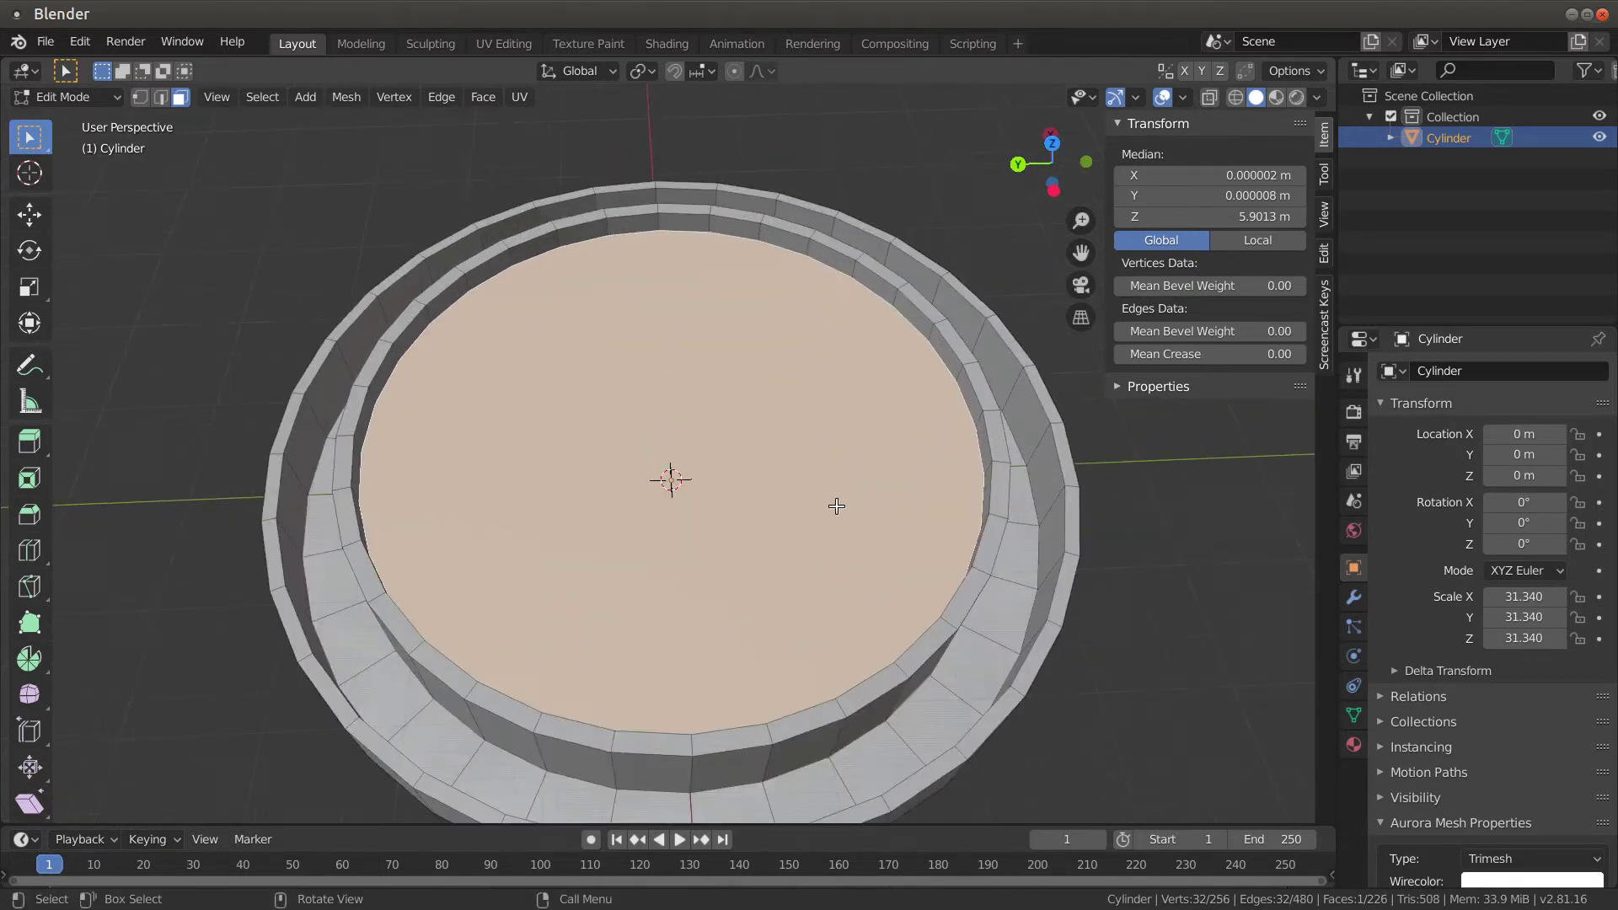
key(i)
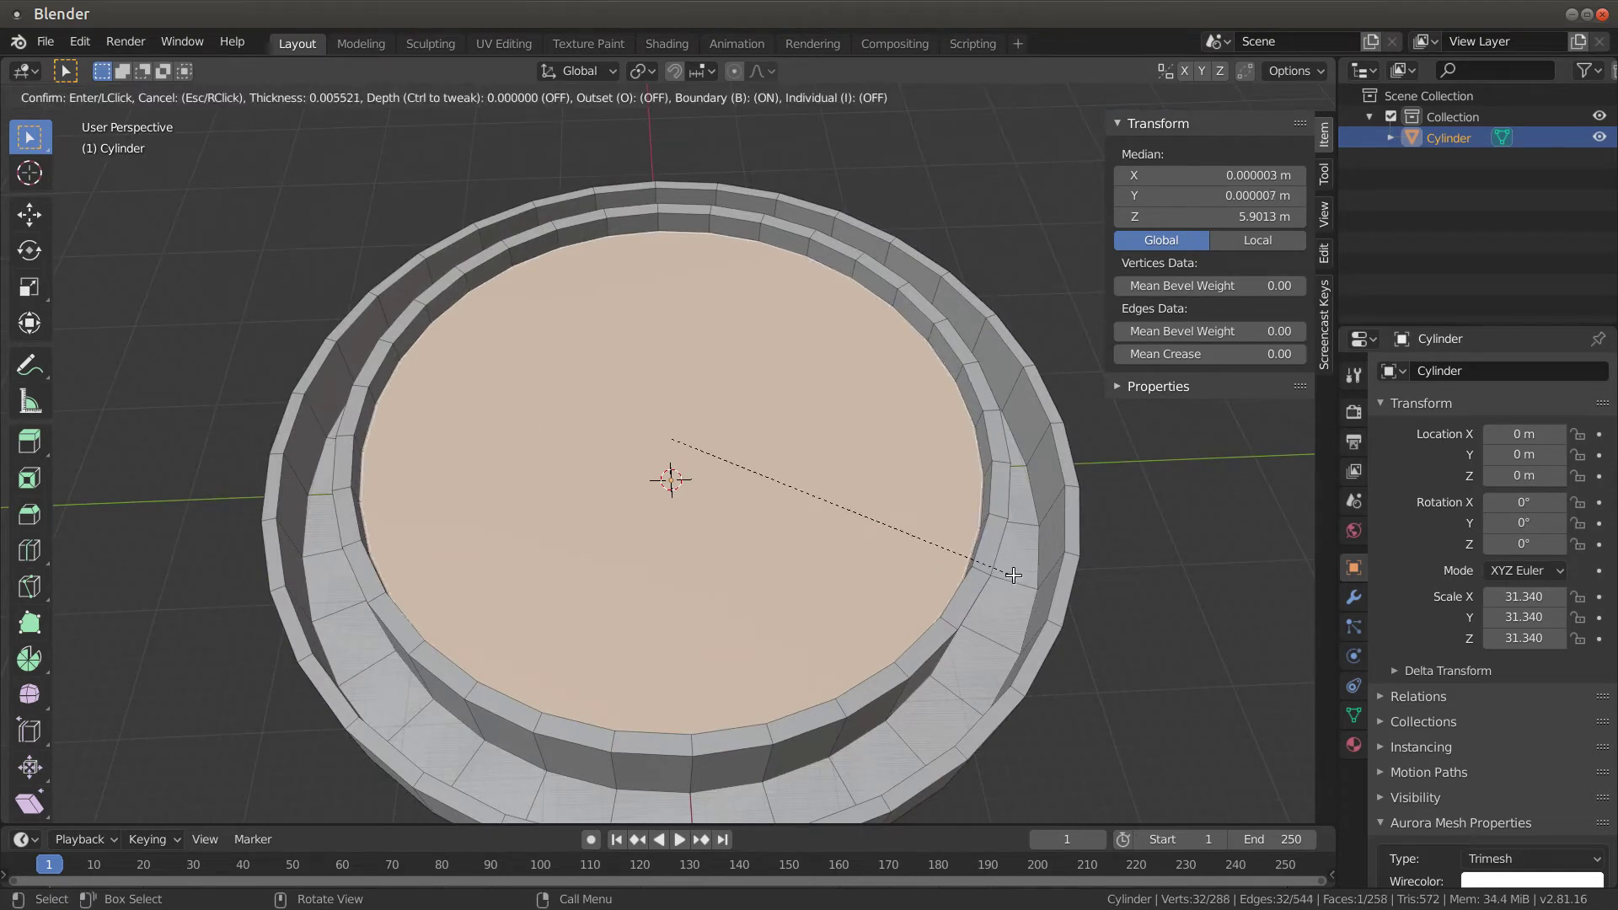
click(1005, 572)
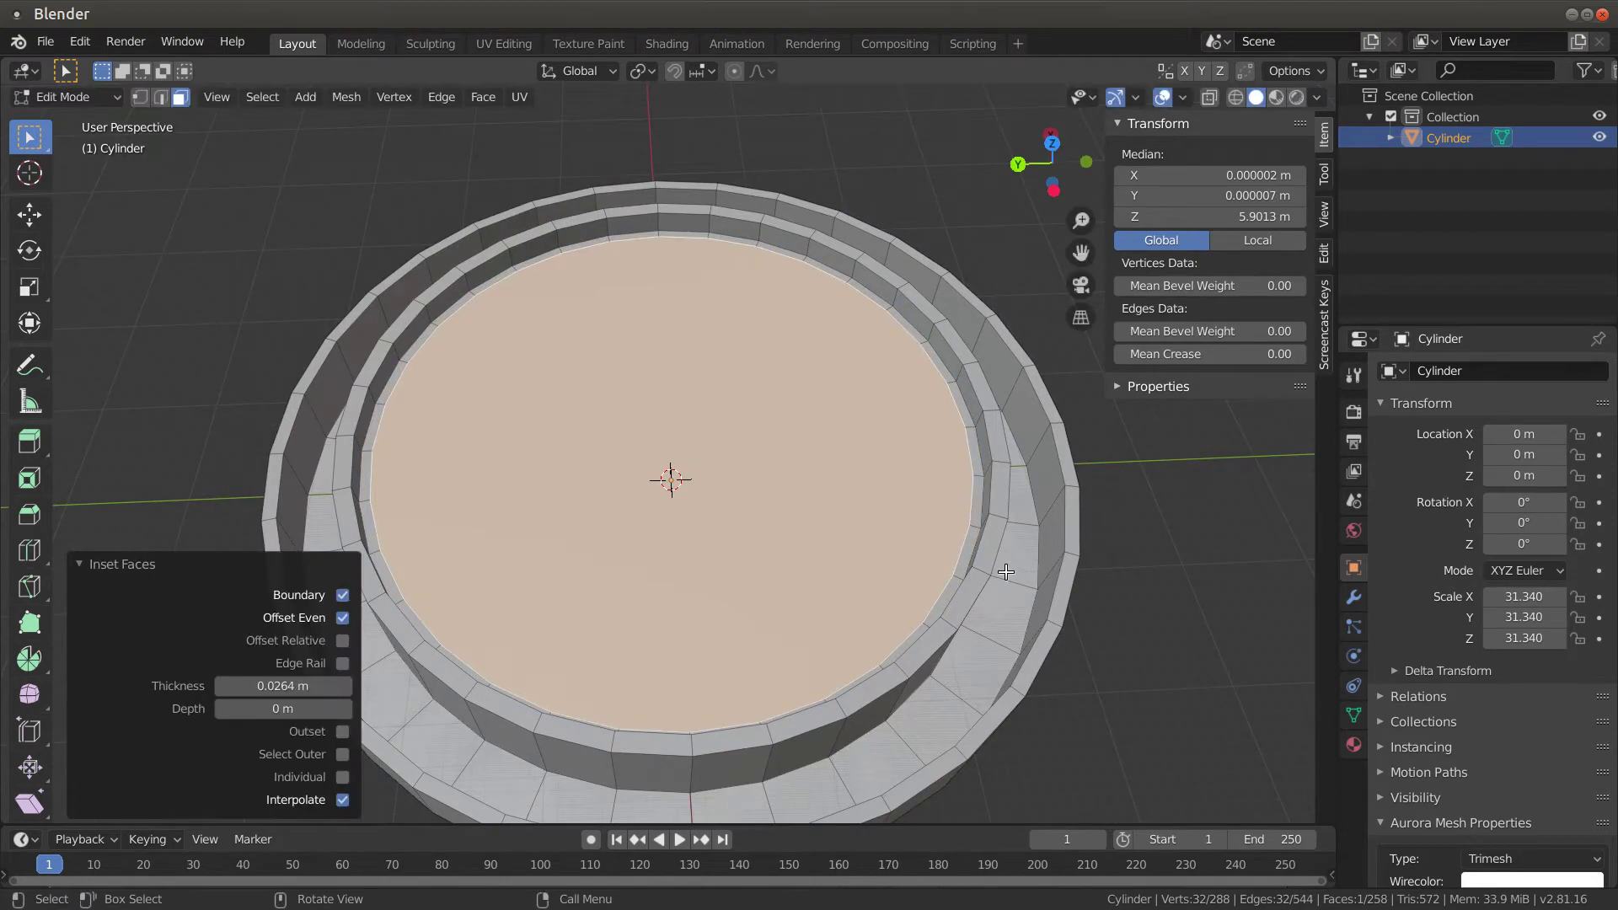
key(e)
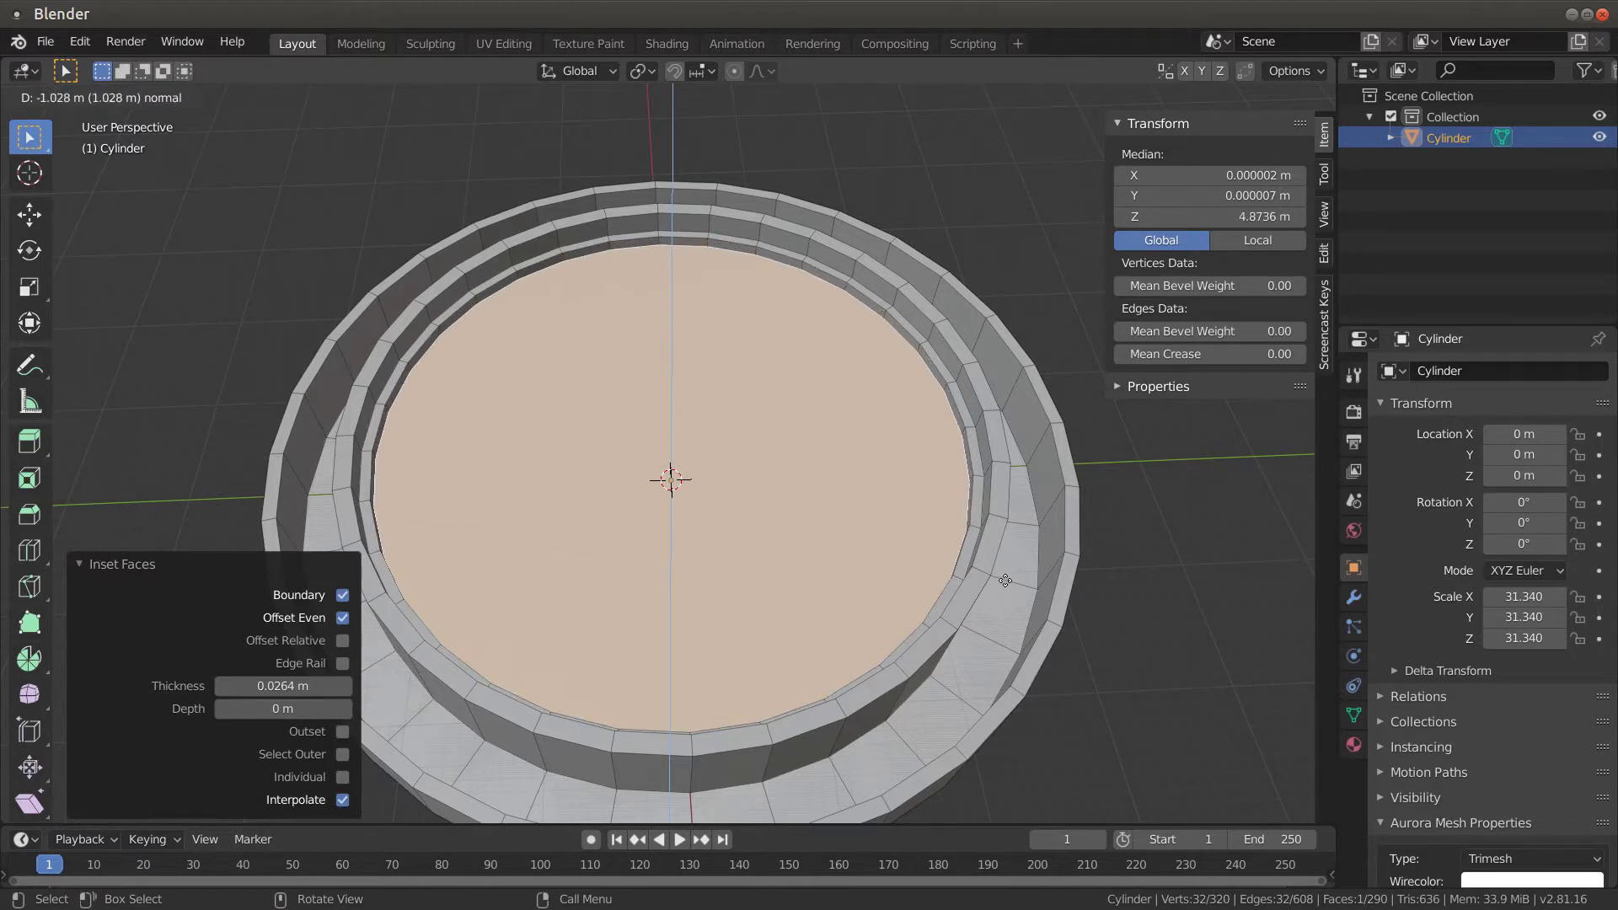
click(1004, 580)
Add a second terrace by insetting the floor face about 0.023 m and extruding it down about 0.82 m
key(i)
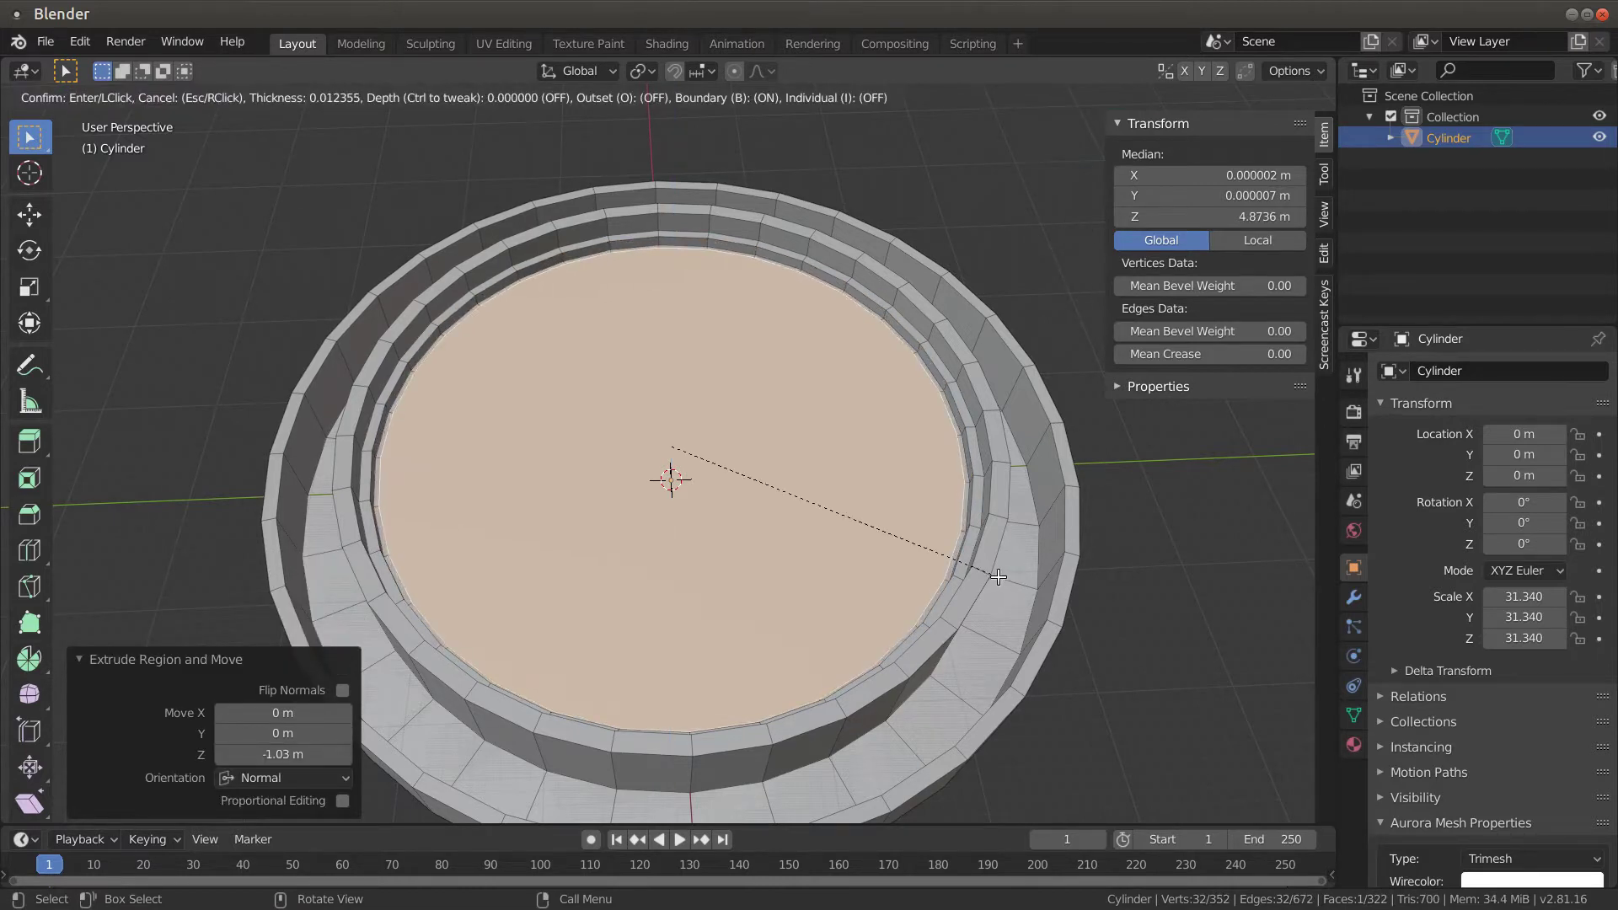
click(996, 576)
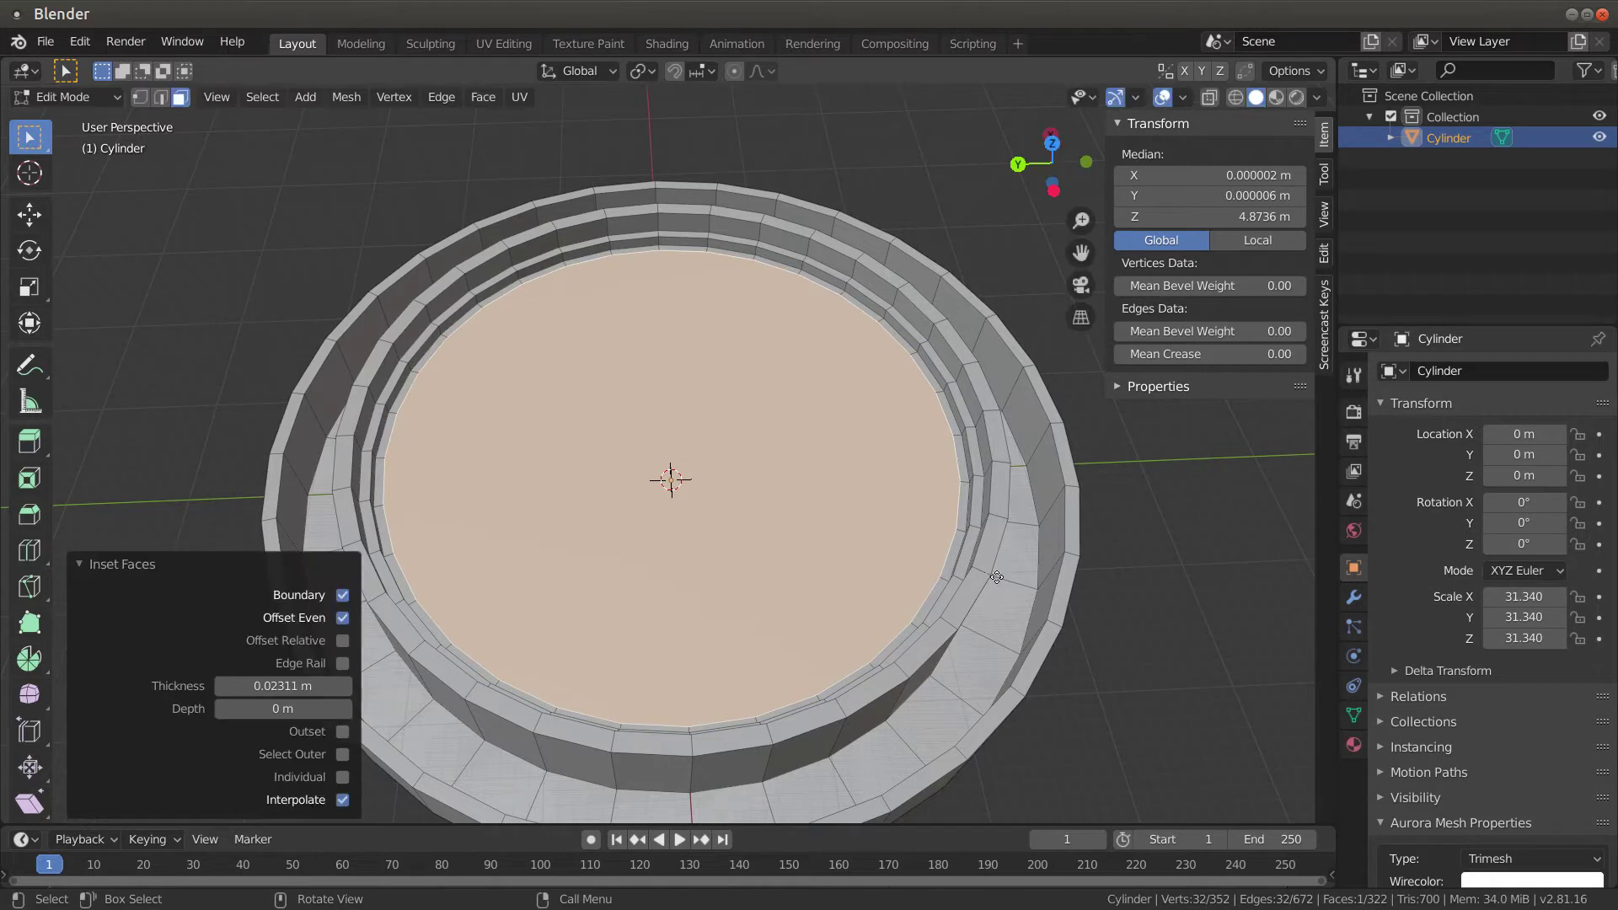
key(e)
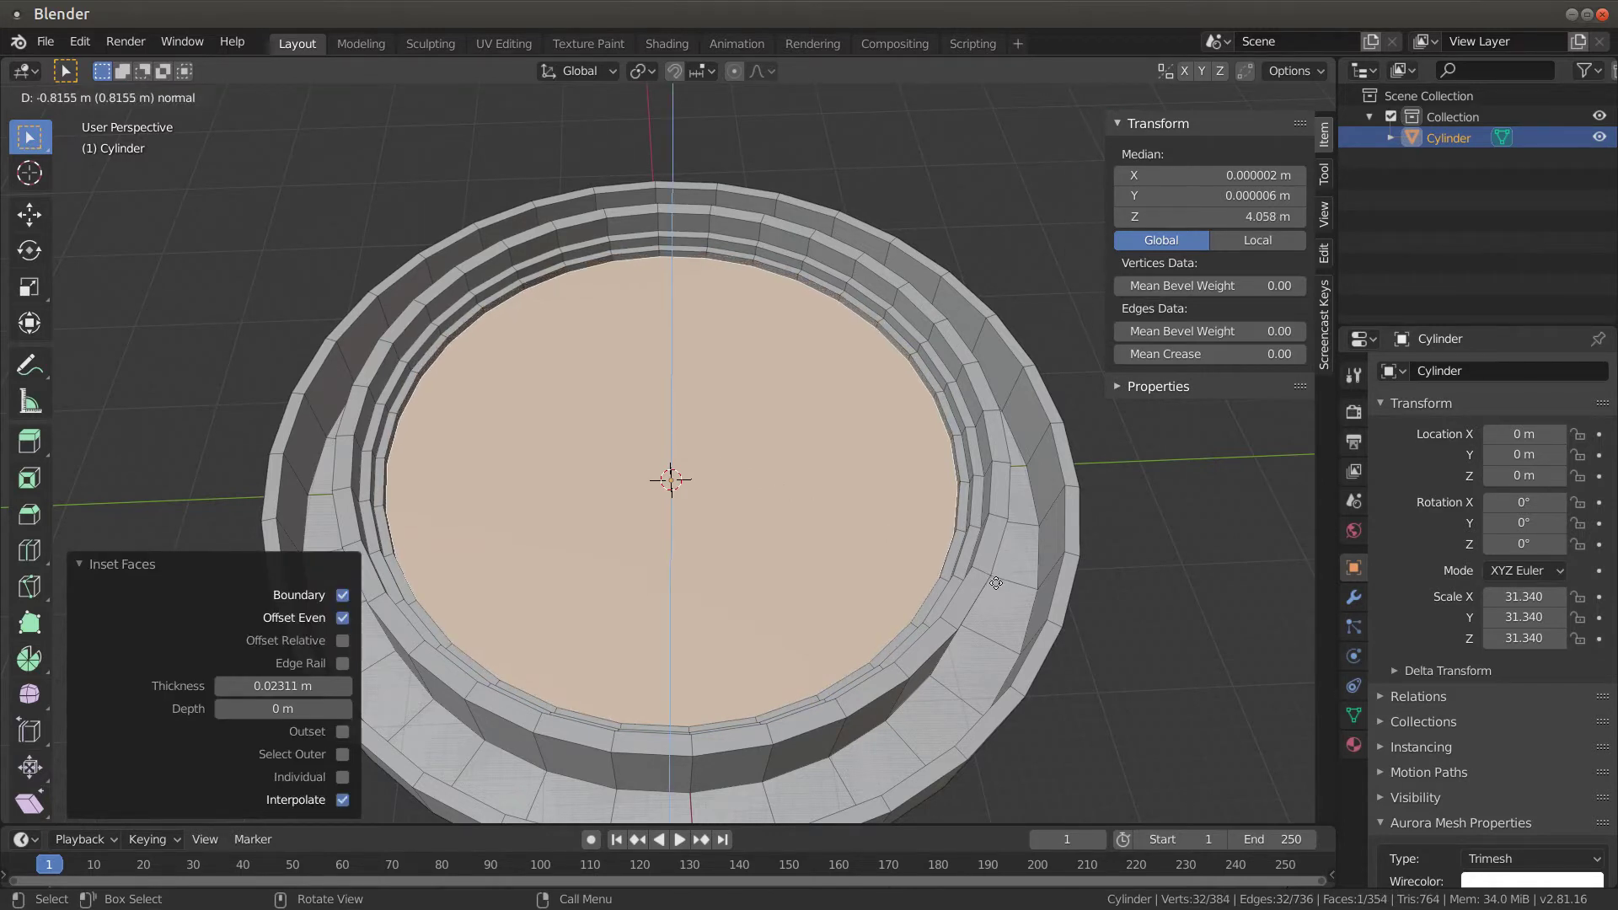
click(996, 582)
Add a third terrace by insetting the floor face about 0.022 m and extruding it down about 0.71 m
key(i)
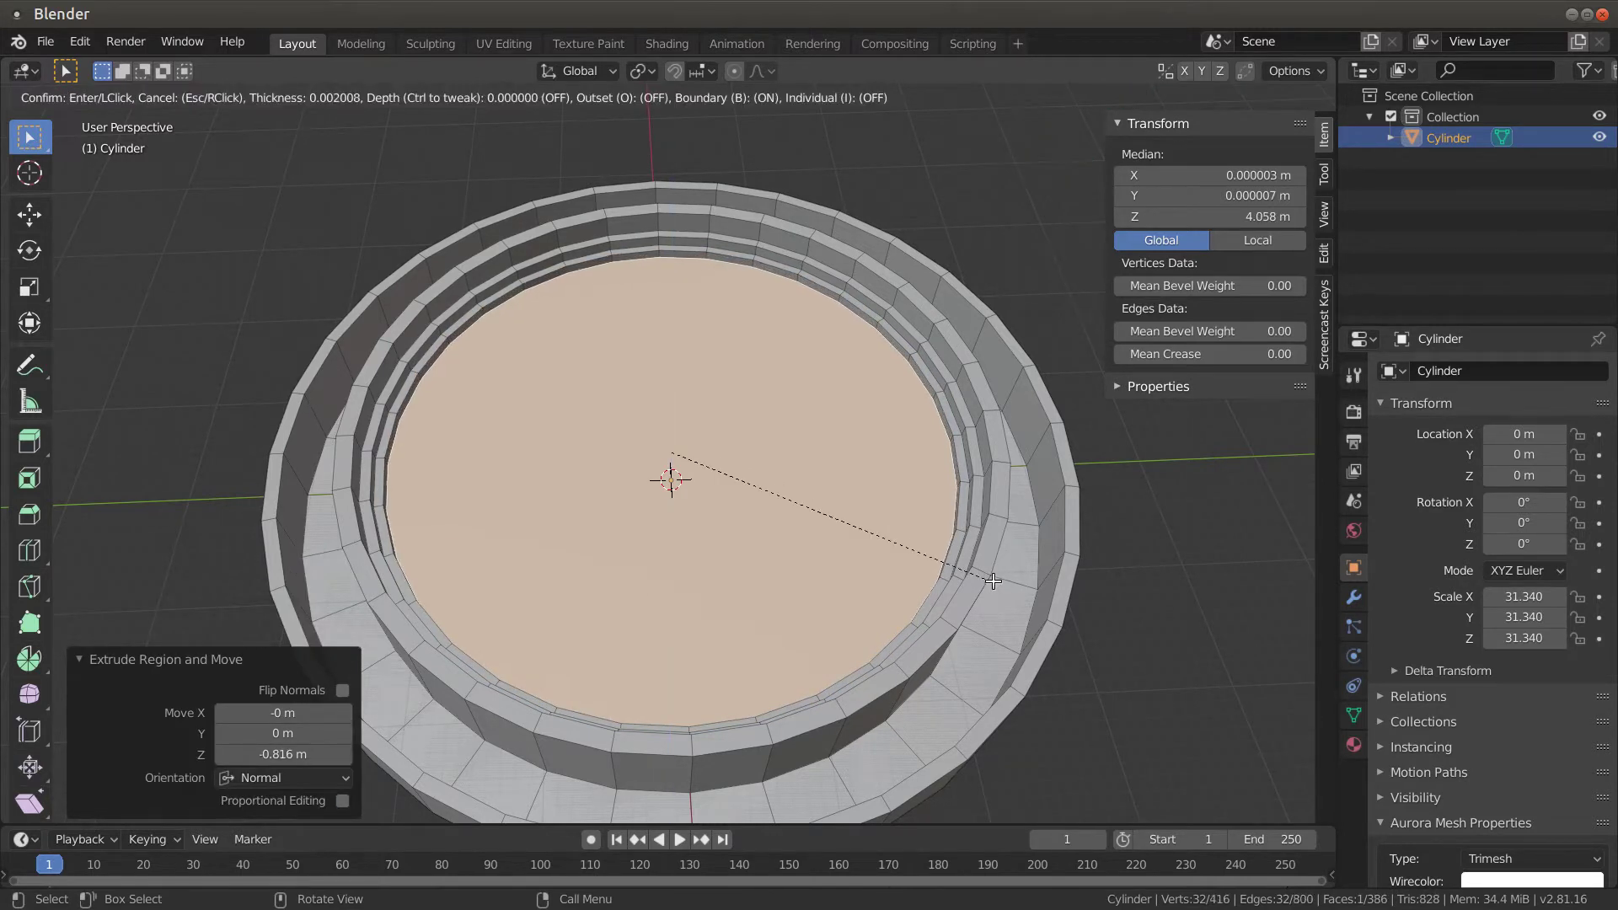
click(986, 580)
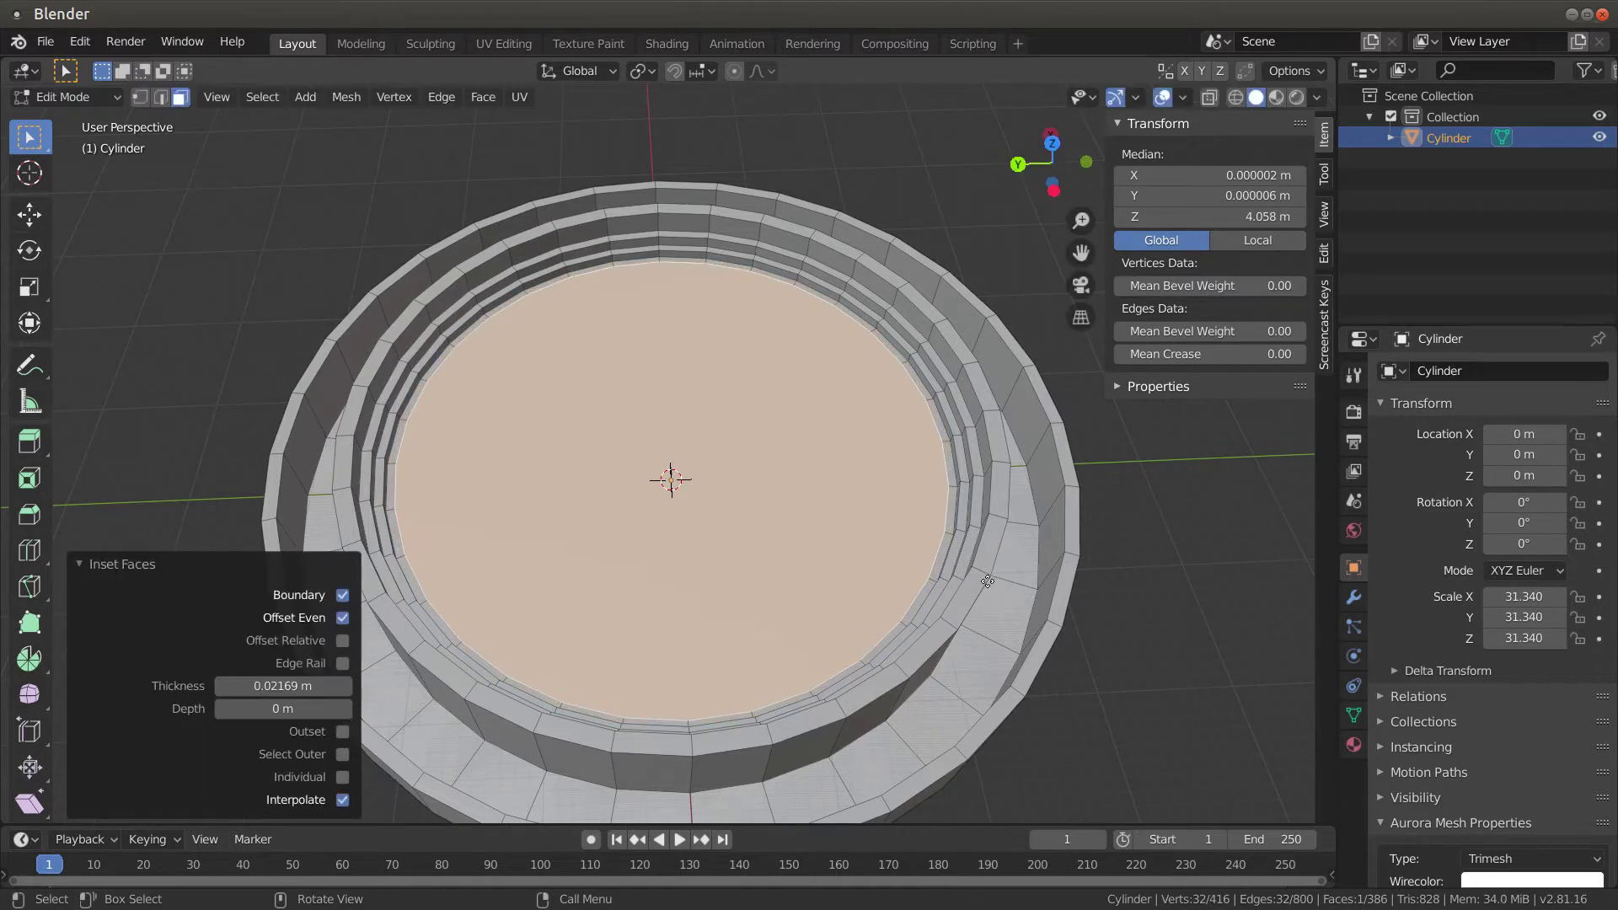
key(e)
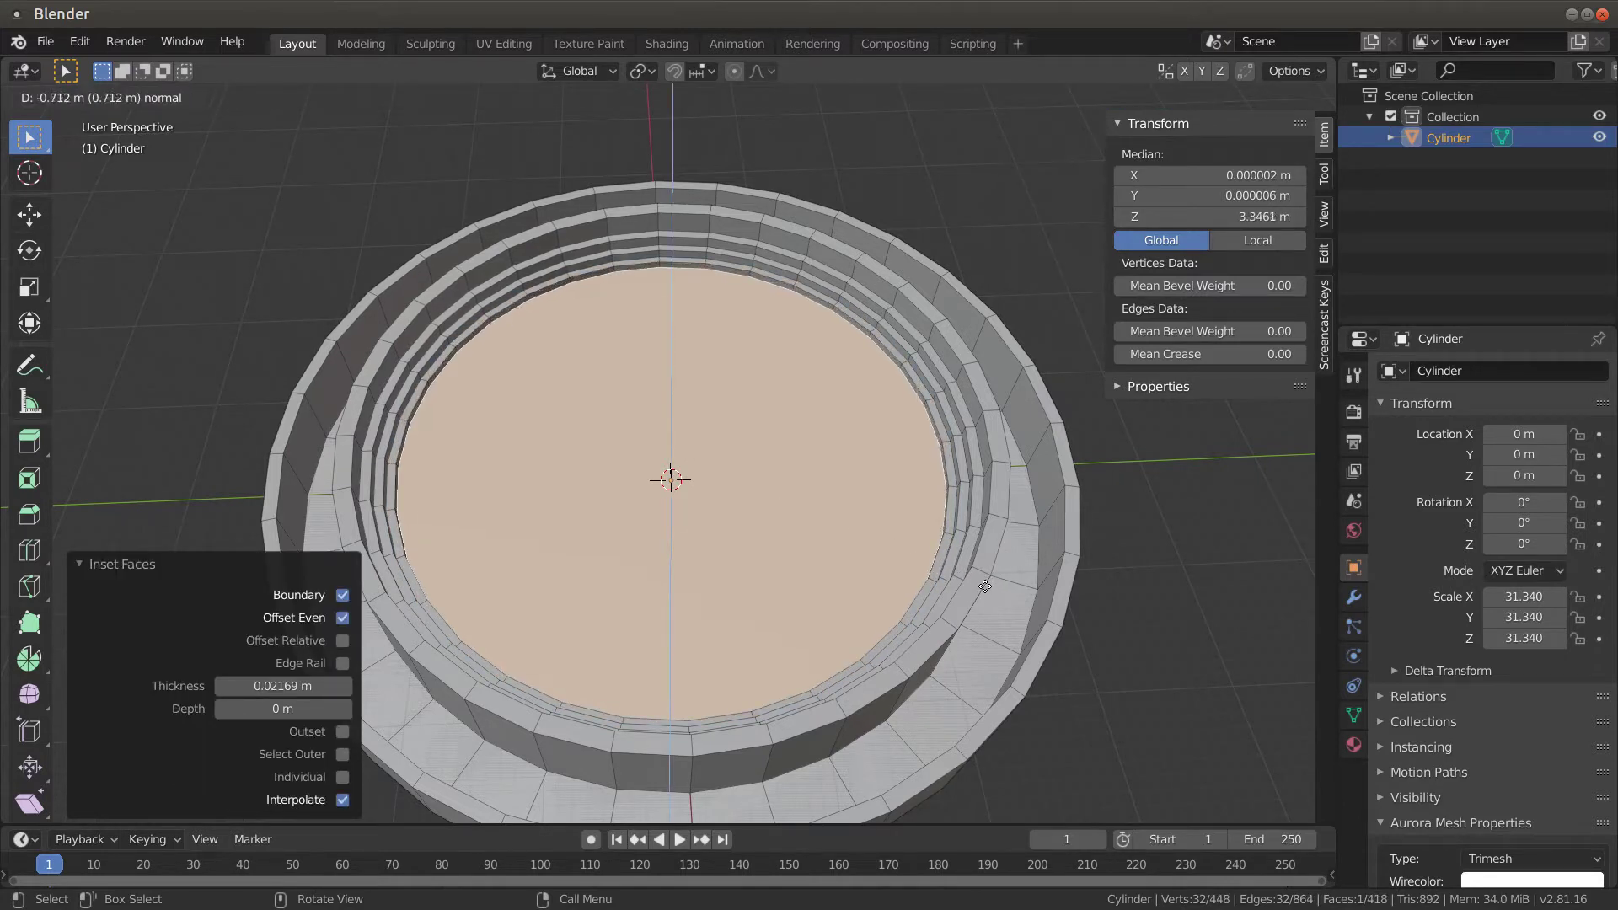
click(985, 585)
Add a fourth terrace by insetting the floor face about 0.021 m and extruding it down about 0.97 m
key(i)
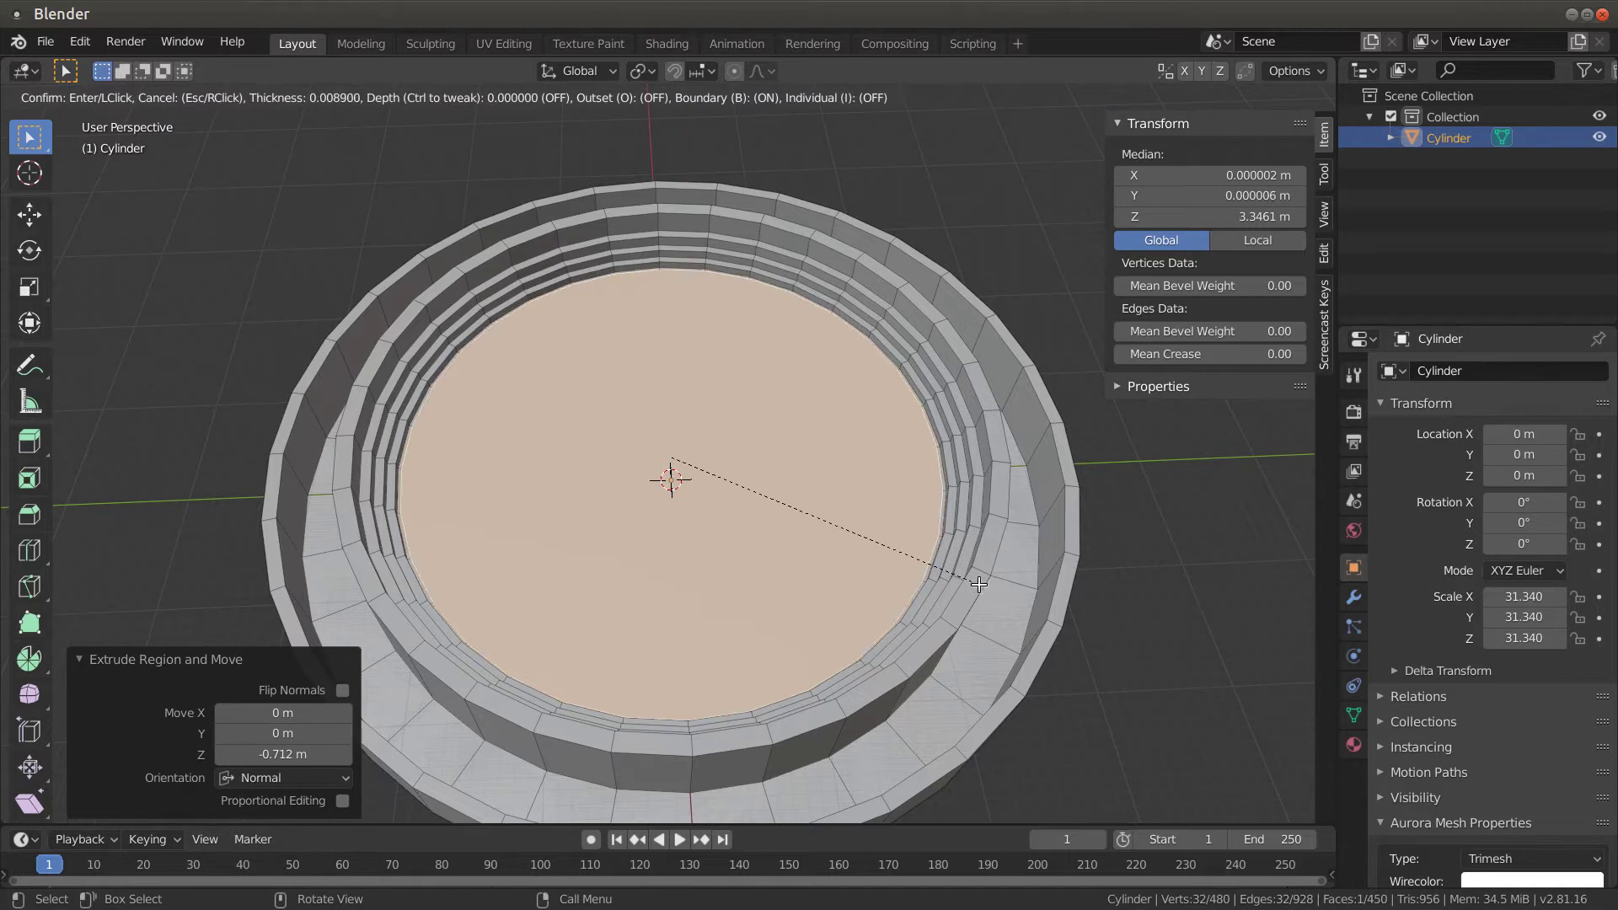
click(977, 583)
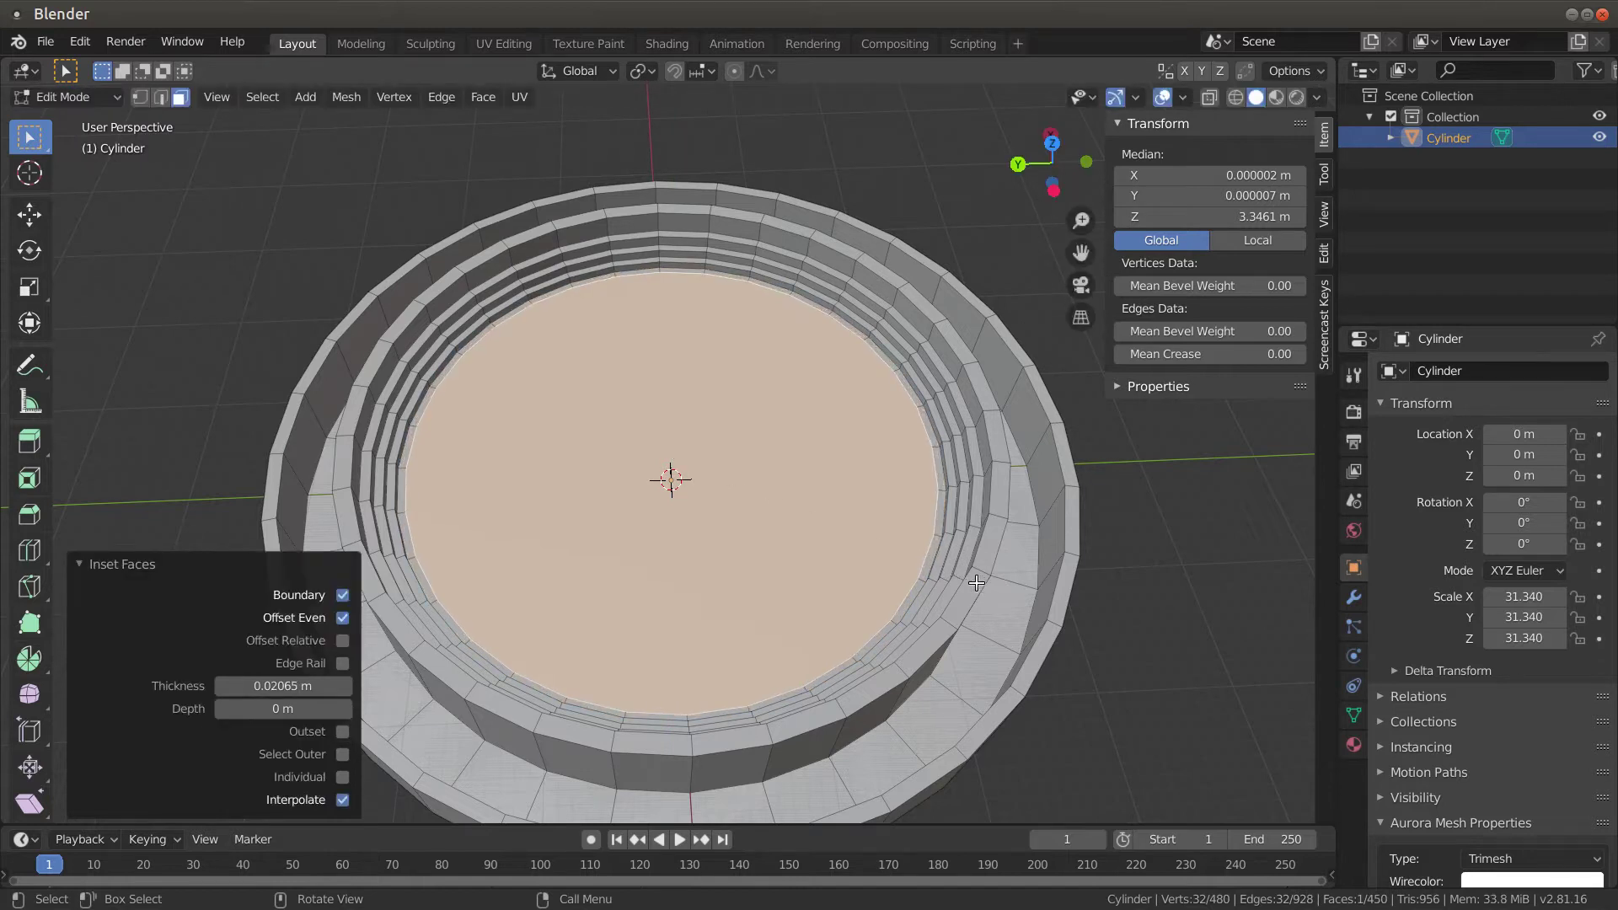
key(e)
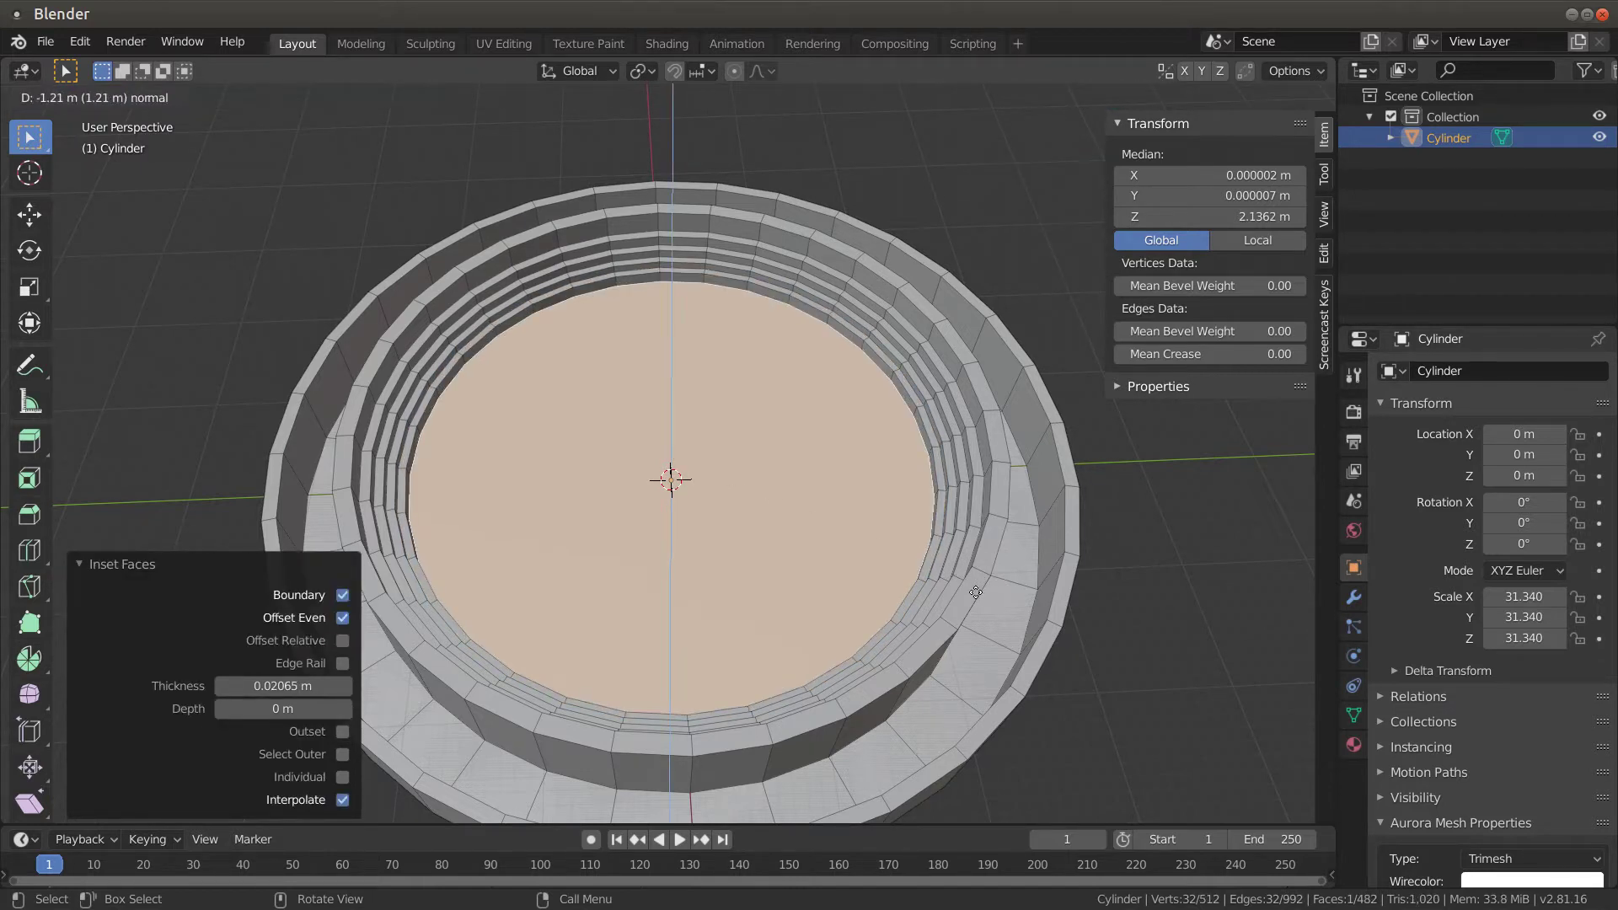
click(975, 590)
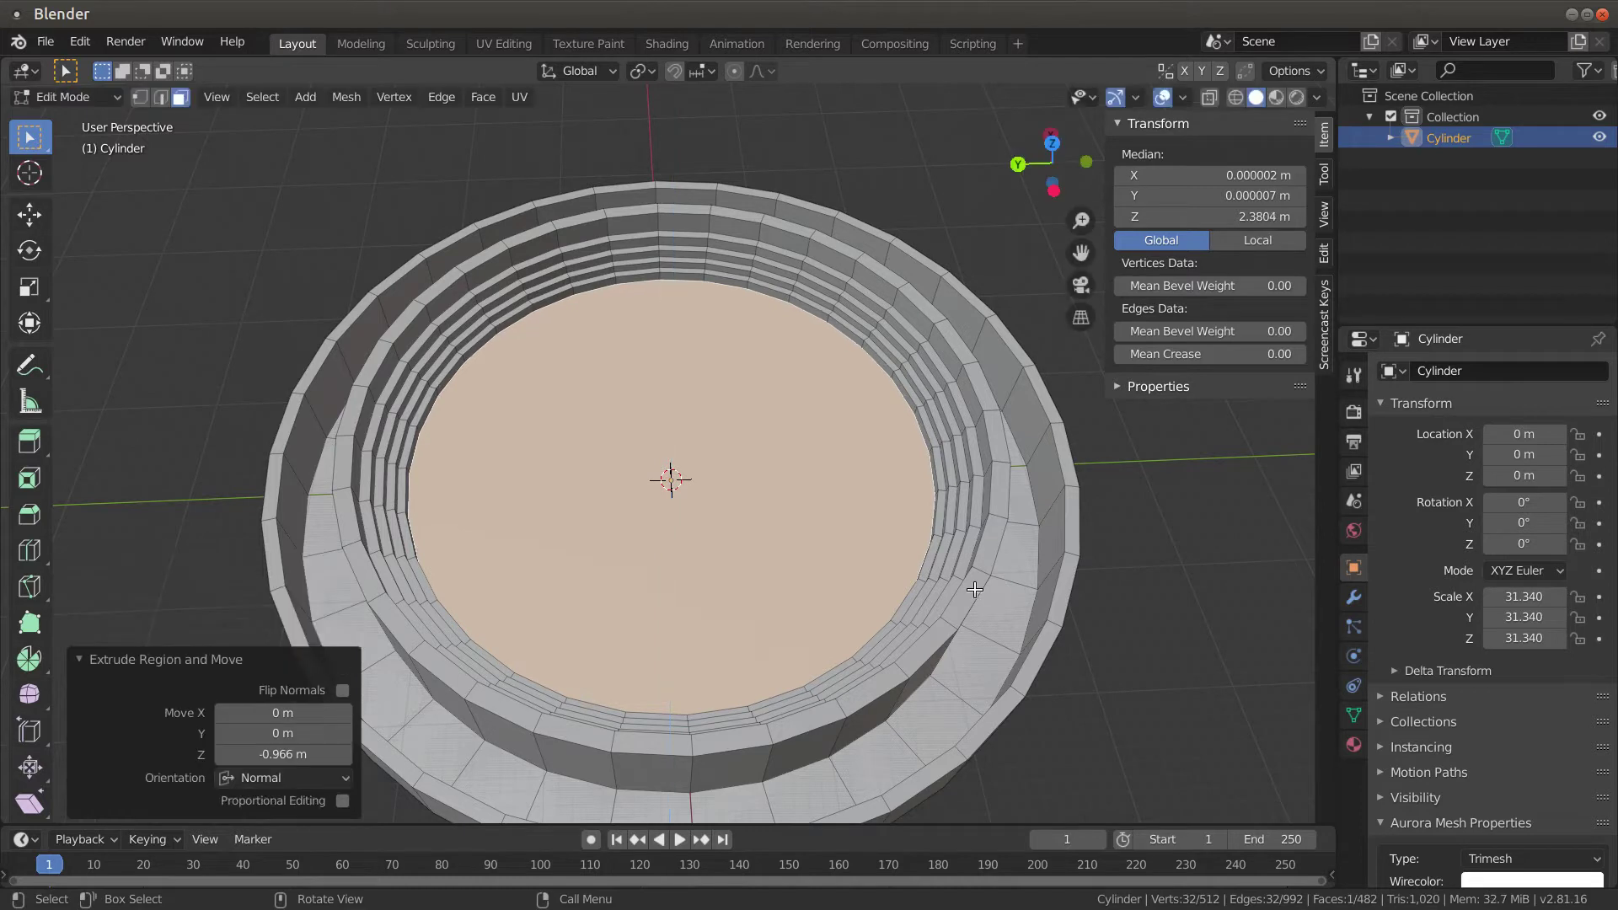
Add a fifth terrace by insetting the floor face about 0.019 m and extruding it down about 0.74 m
key(i)
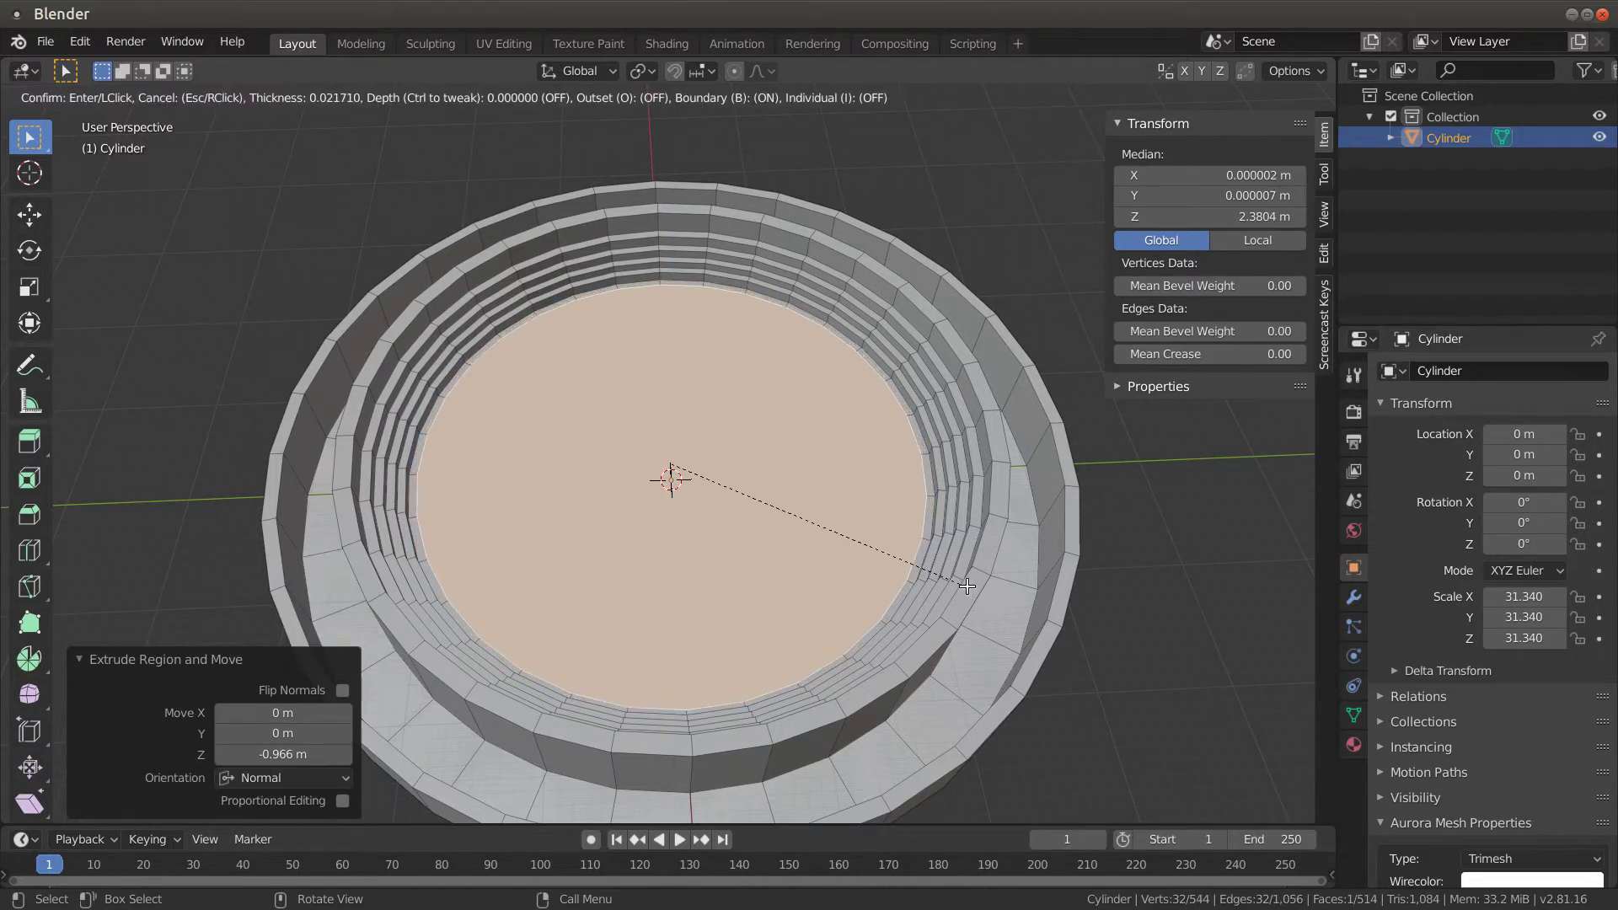
click(968, 587)
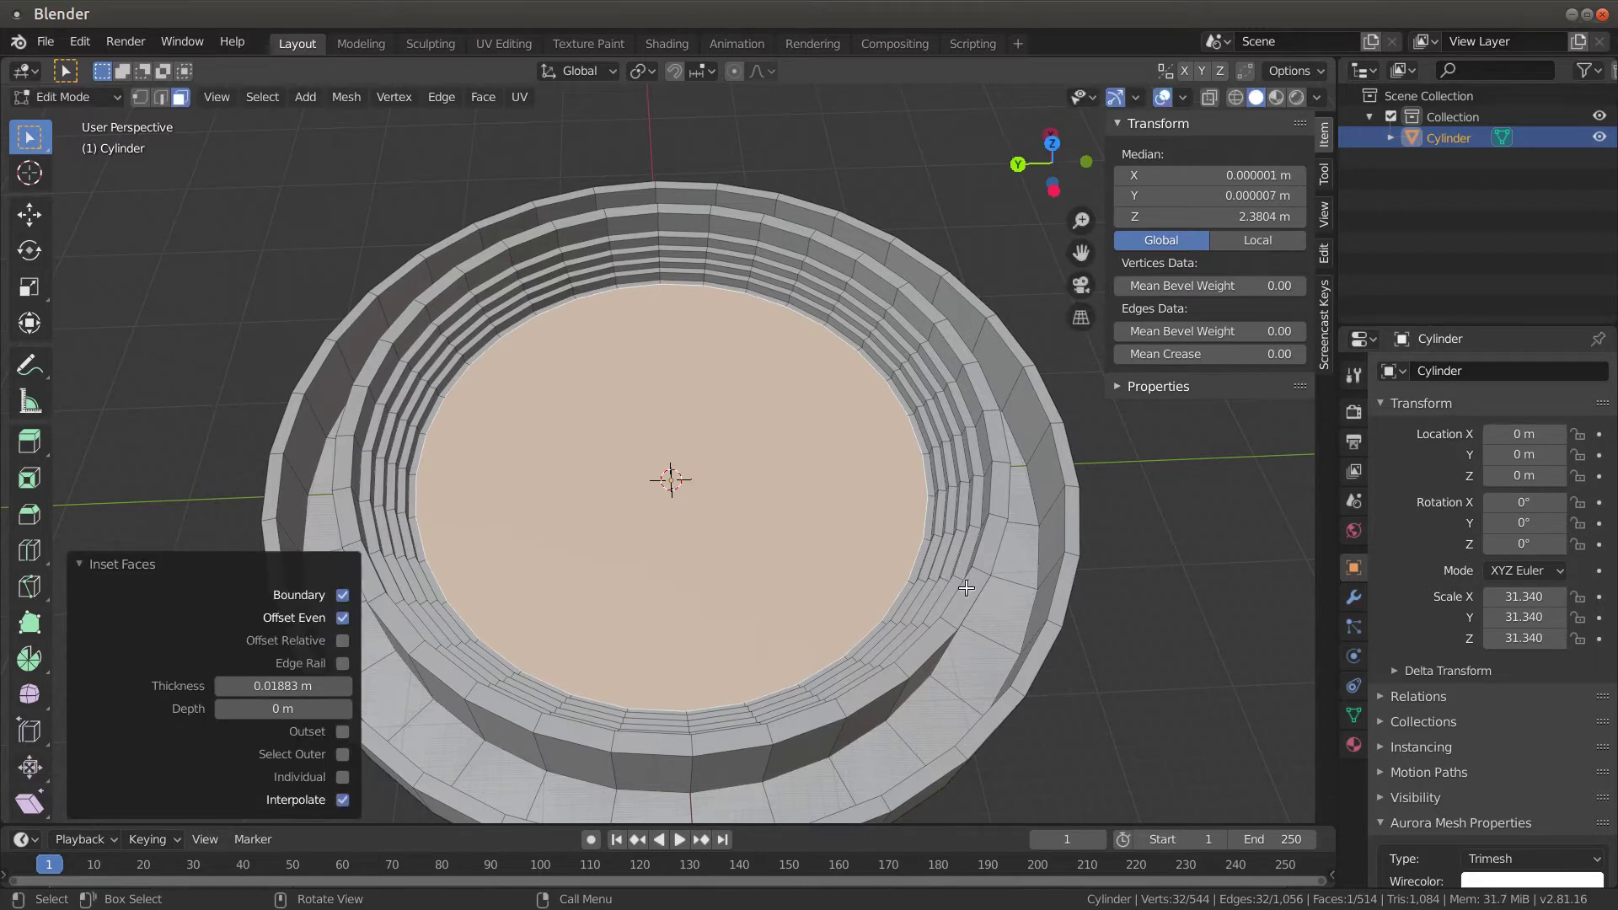
key(e)
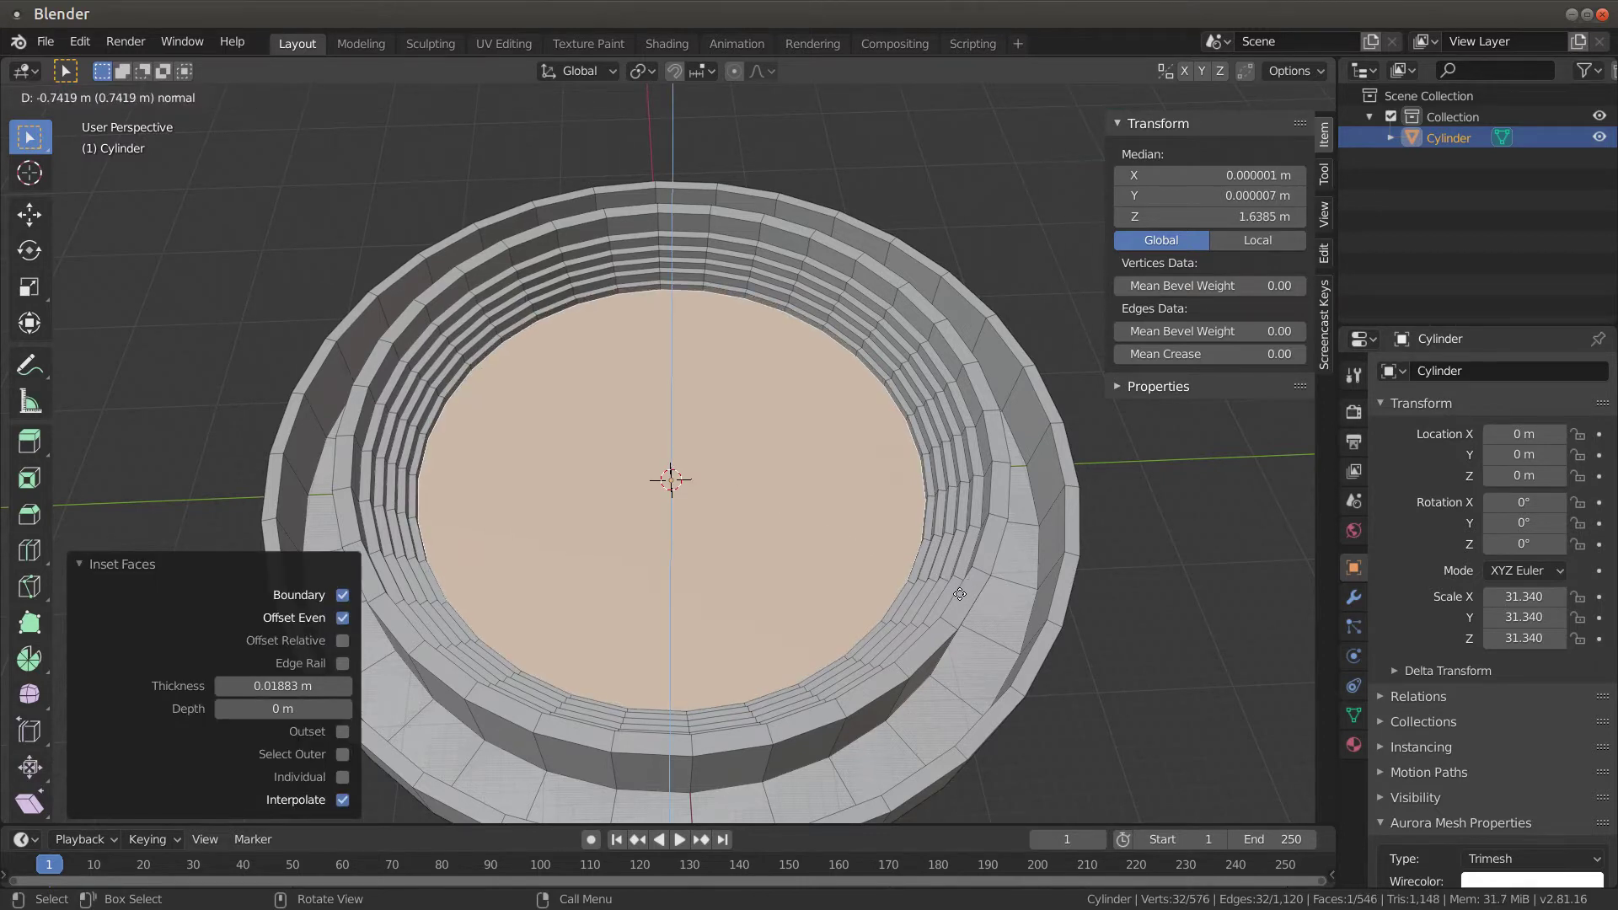
click(961, 594)
Inset the lowest floor face by about 0.067 m and extrude it upward by about 1.58 m
key(i)
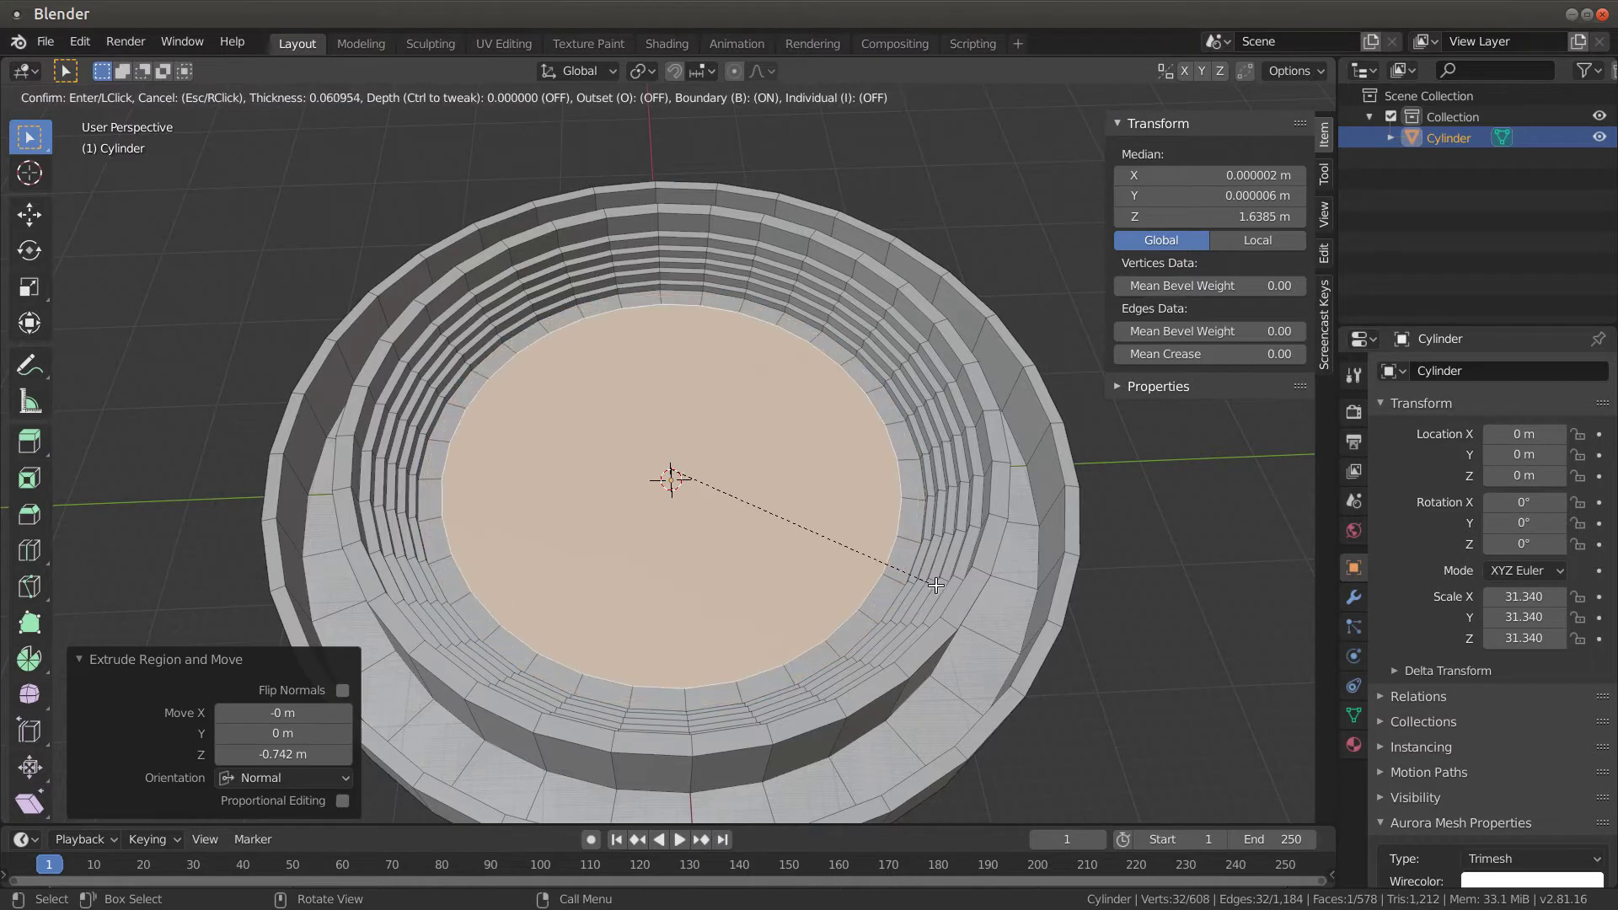
click(933, 585)
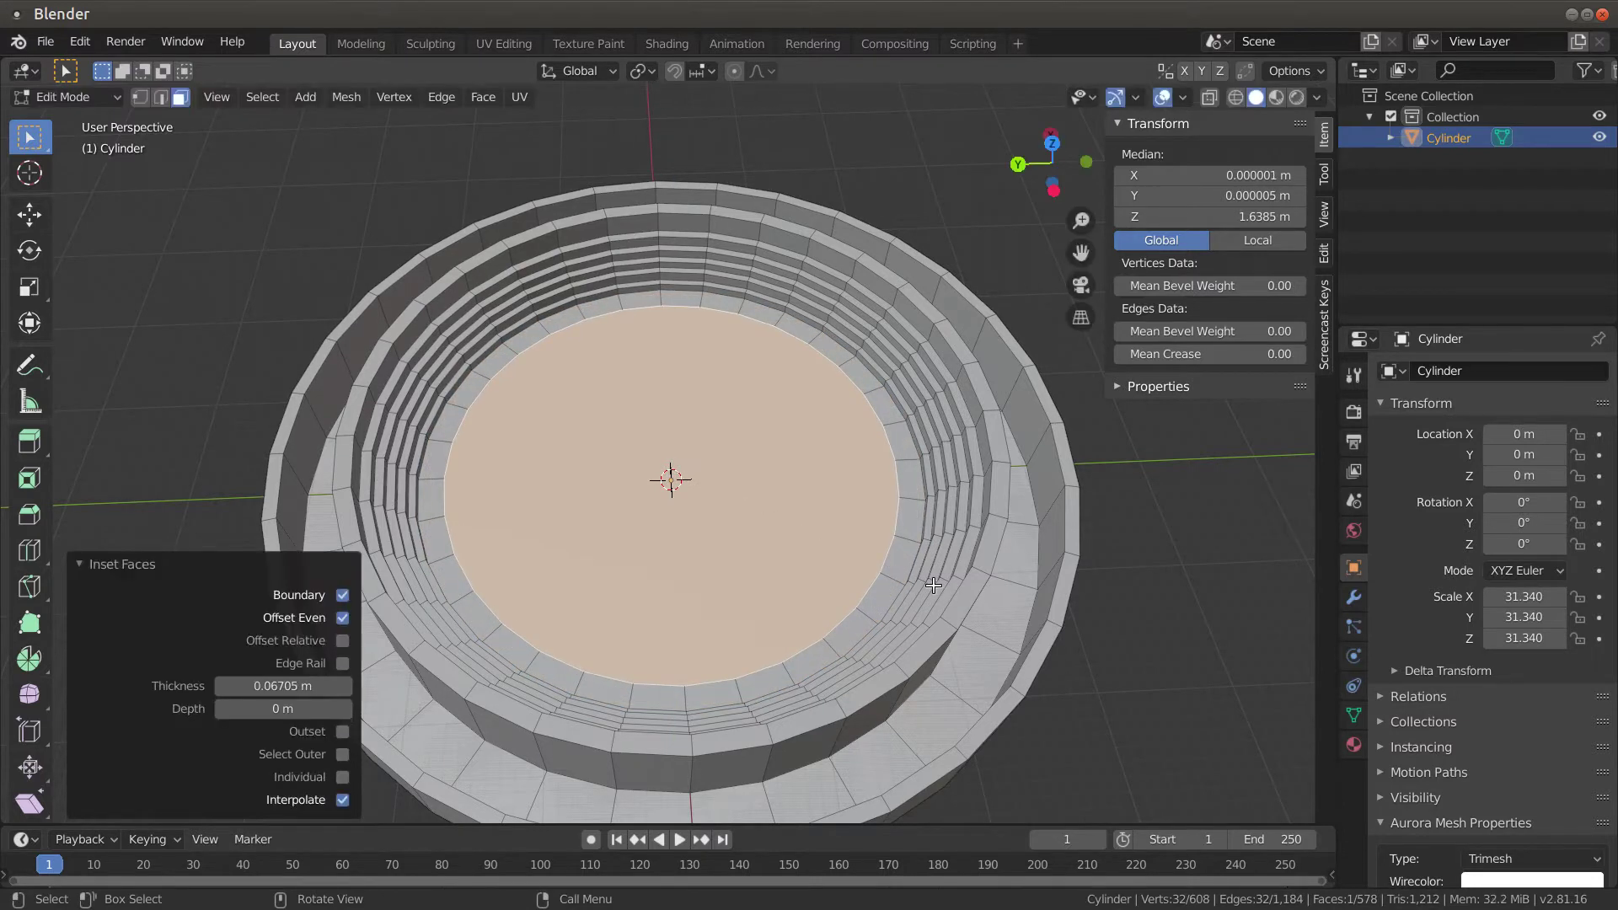
key(e)
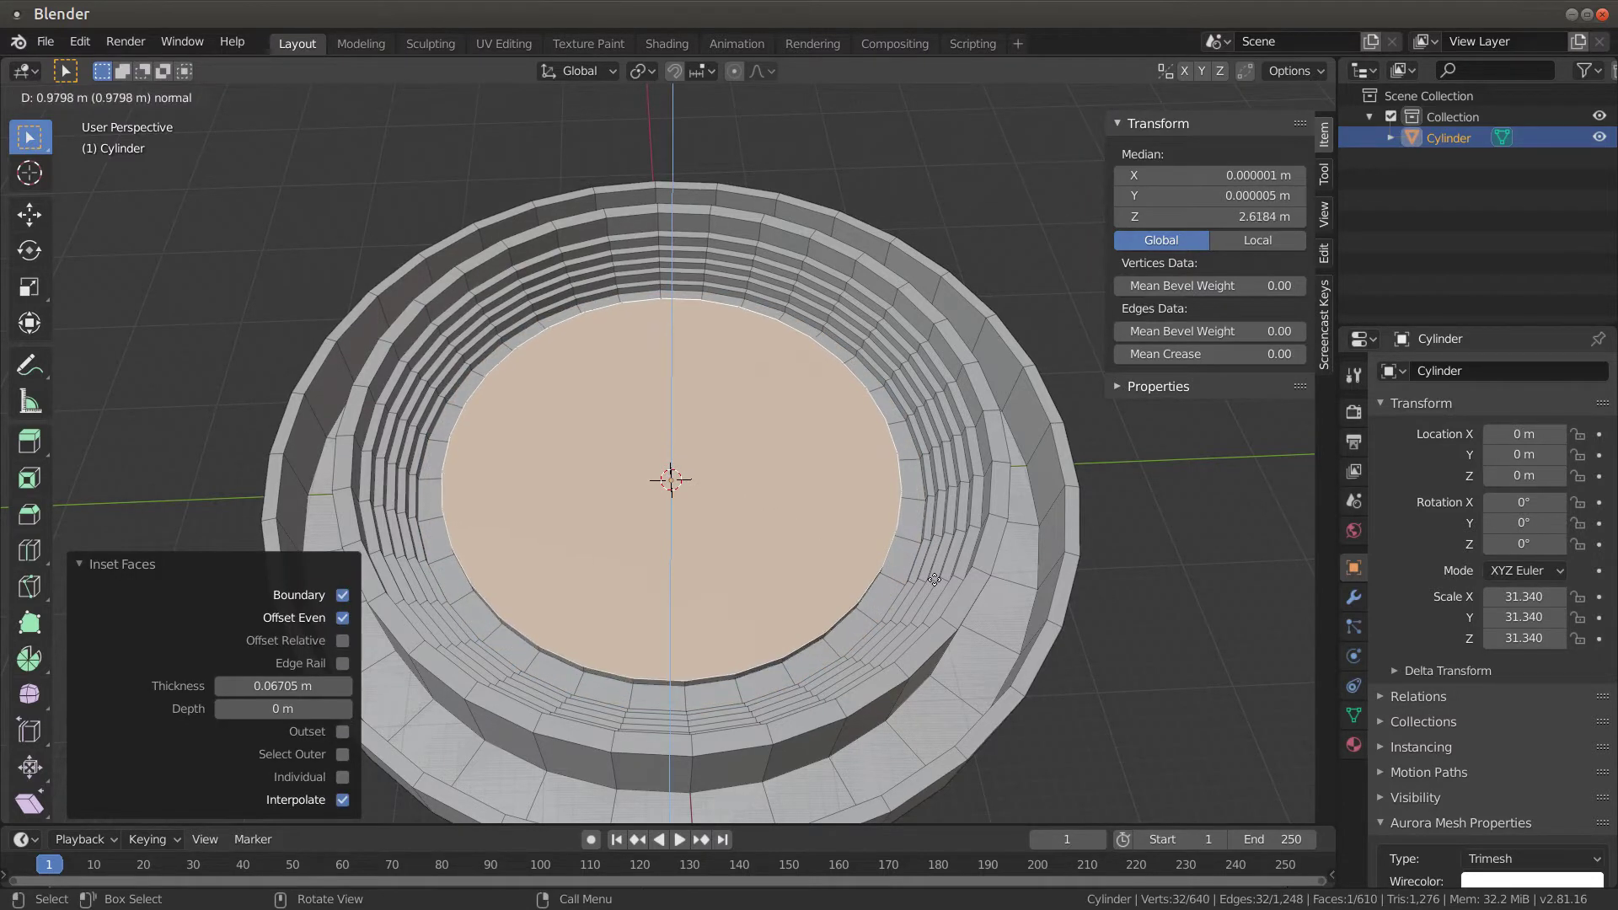
click(935, 575)
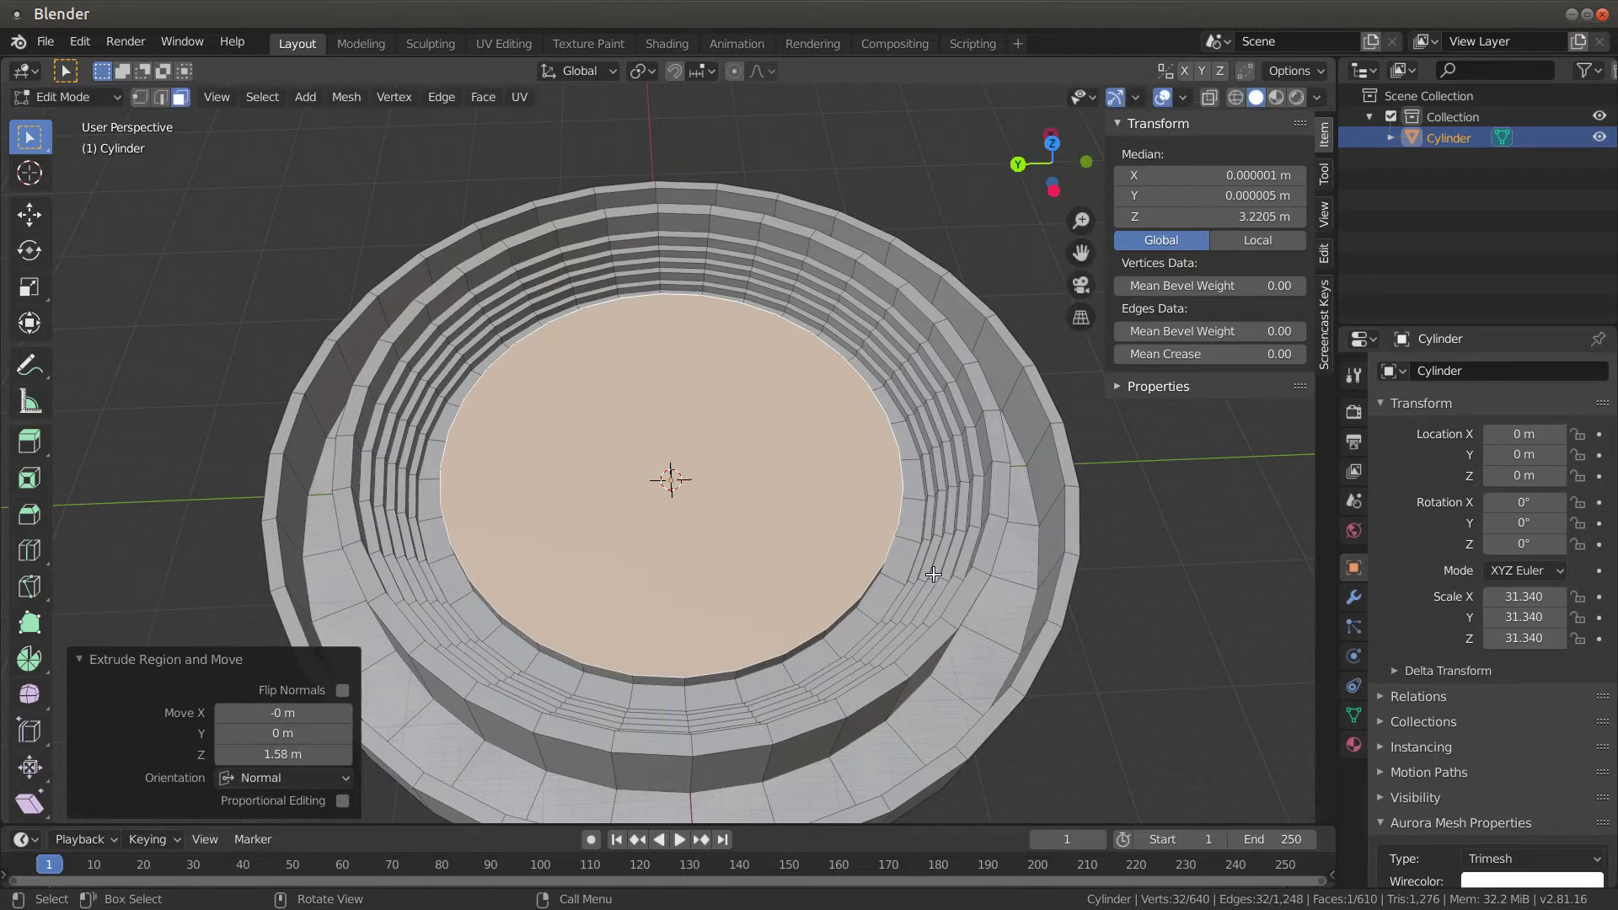
Inset the raised central floor face by about 0.031 m and extrude it down to a Z height of 0 m
key(i)
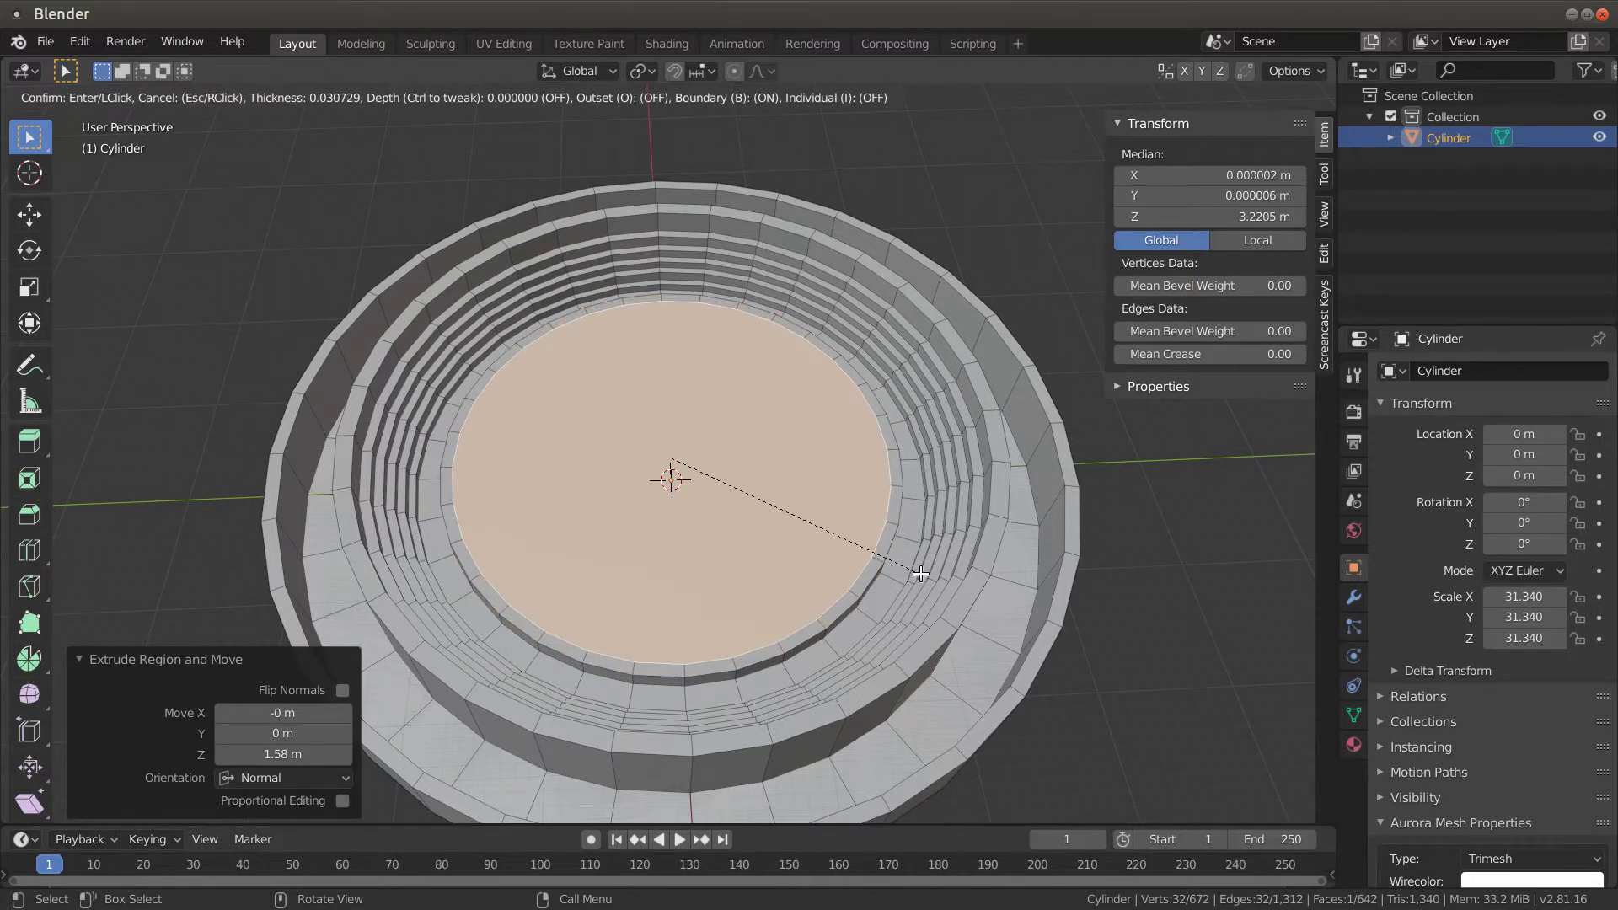
click(921, 574)
key(e)
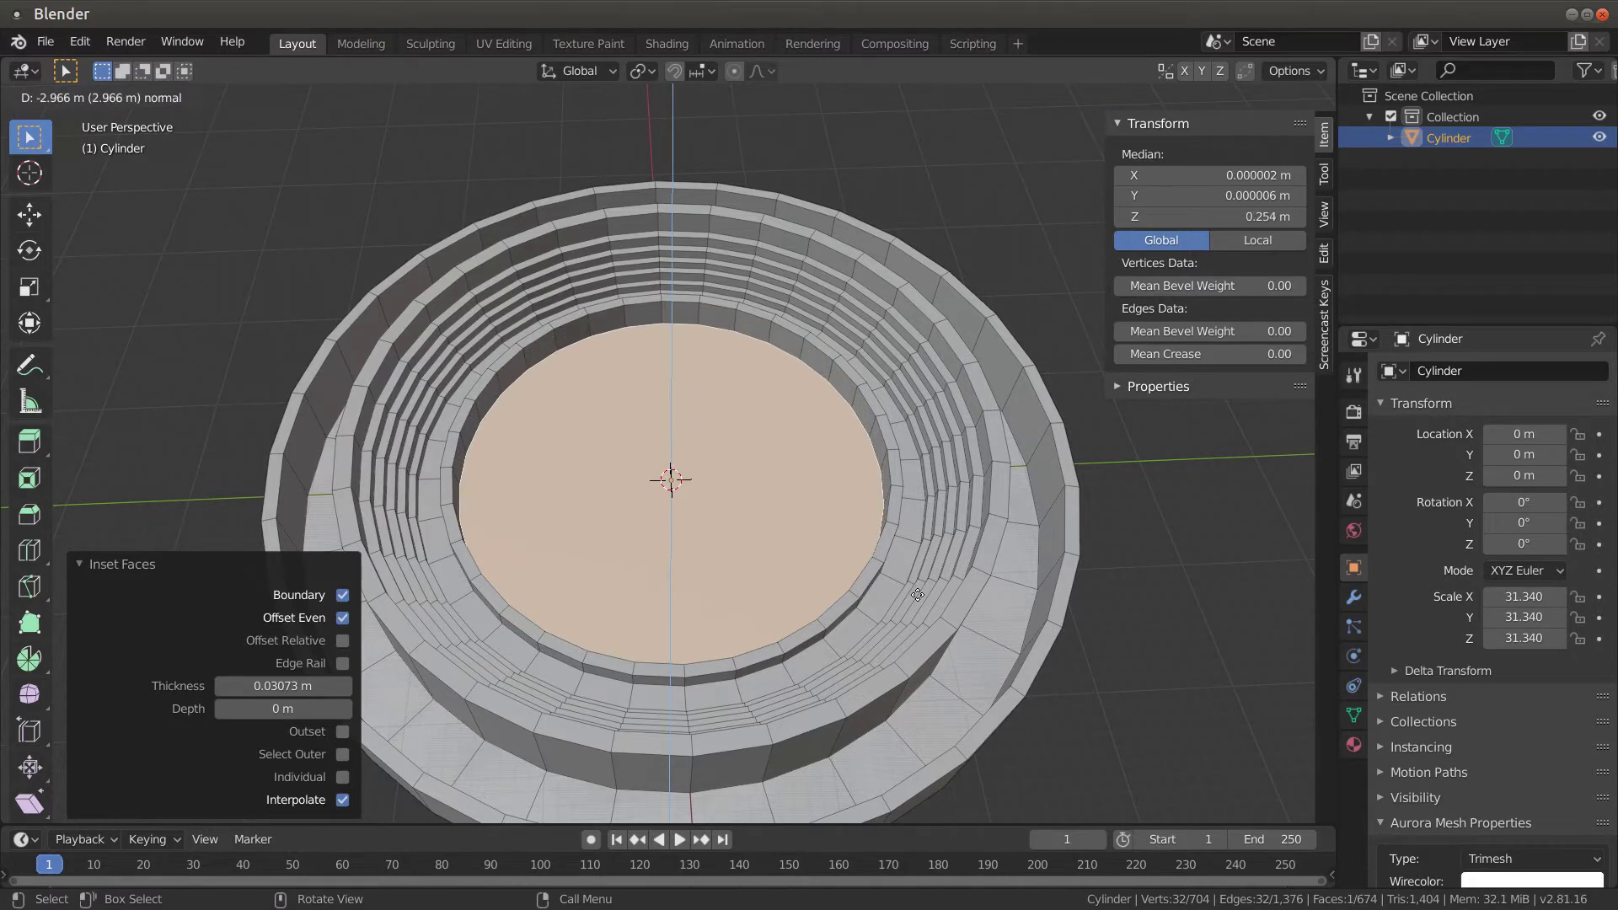
click(918, 595)
click(1221, 215)
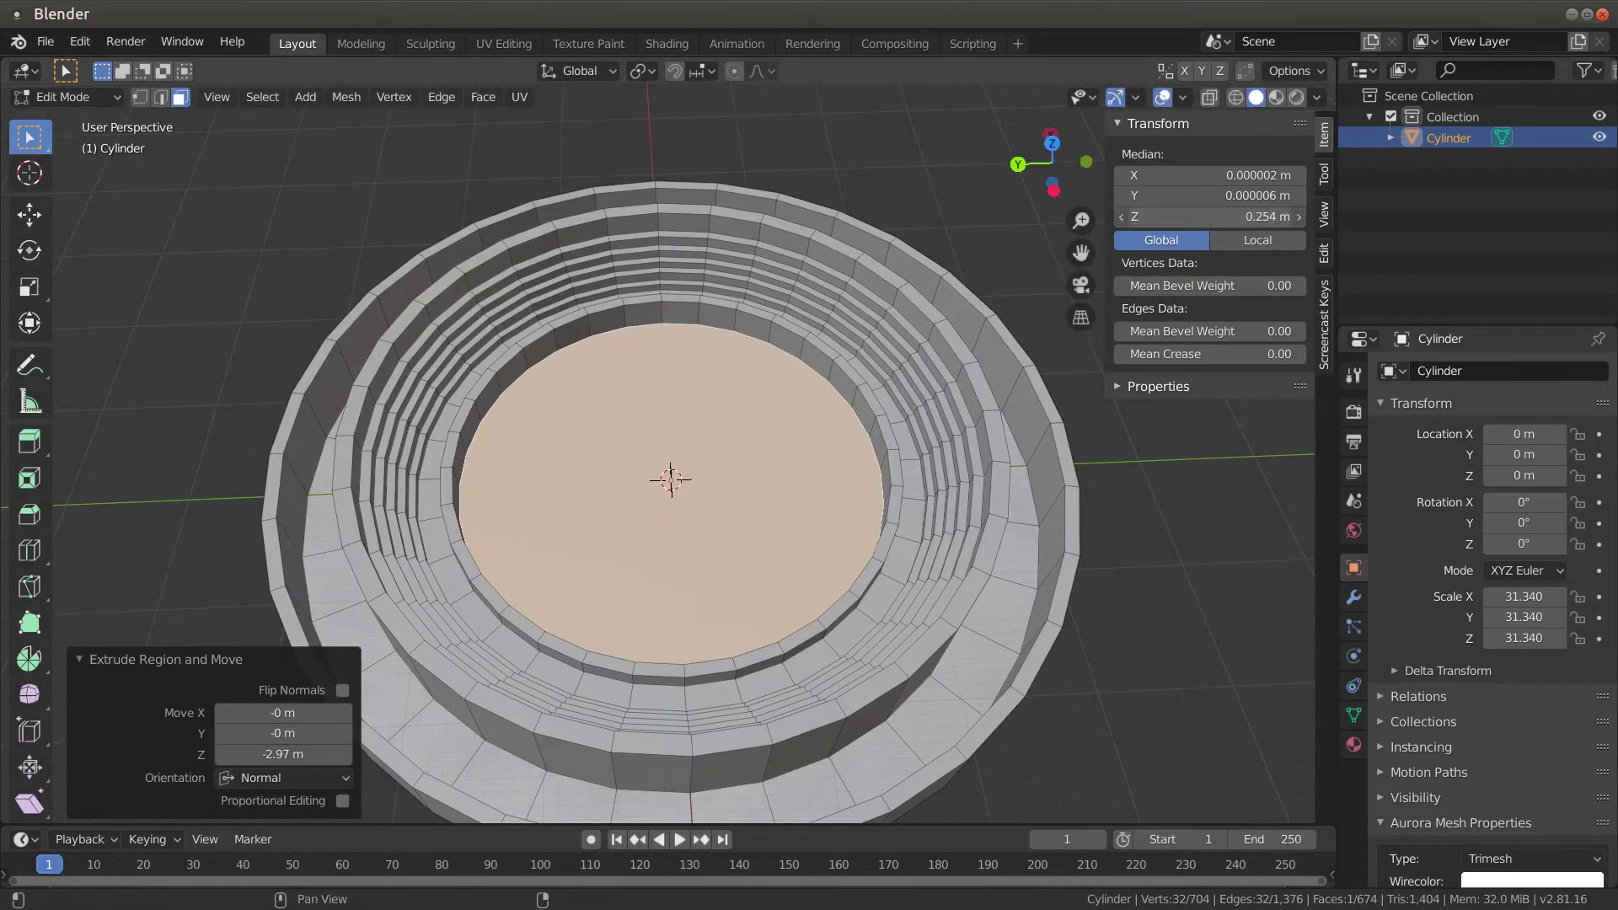
text(0)
key(Return)
Delete the top, outer and inner faces of one outer rim wall segment to open a gap
middle_drag(927, 540, 317, 369)
scroll(998, 506, up, 2)
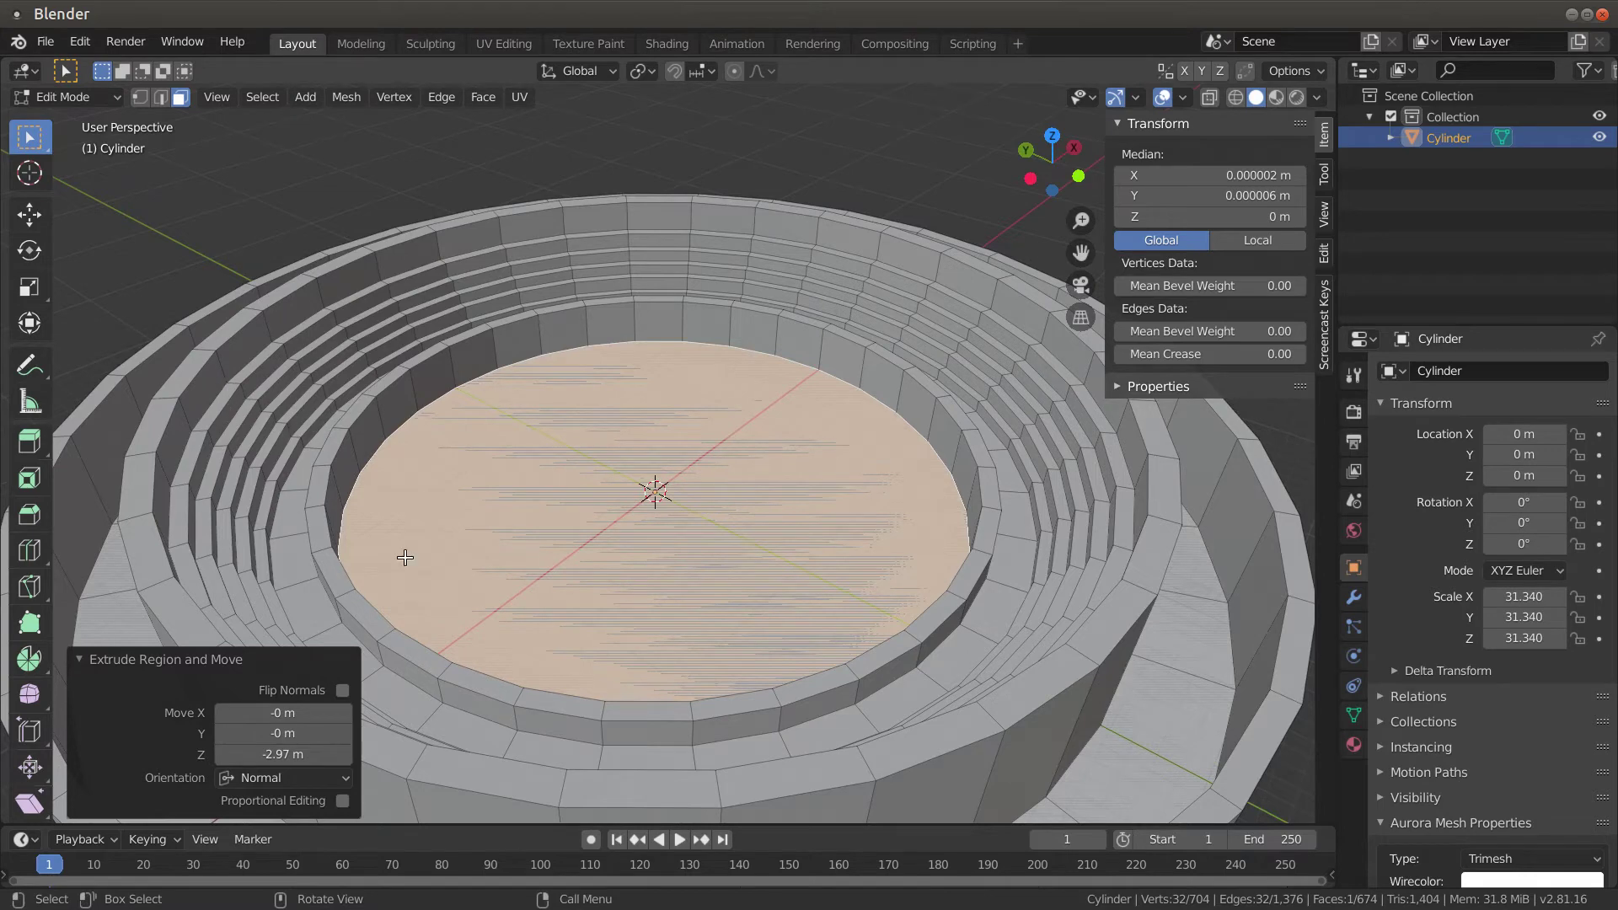
middle_drag(408, 556, 376, 528)
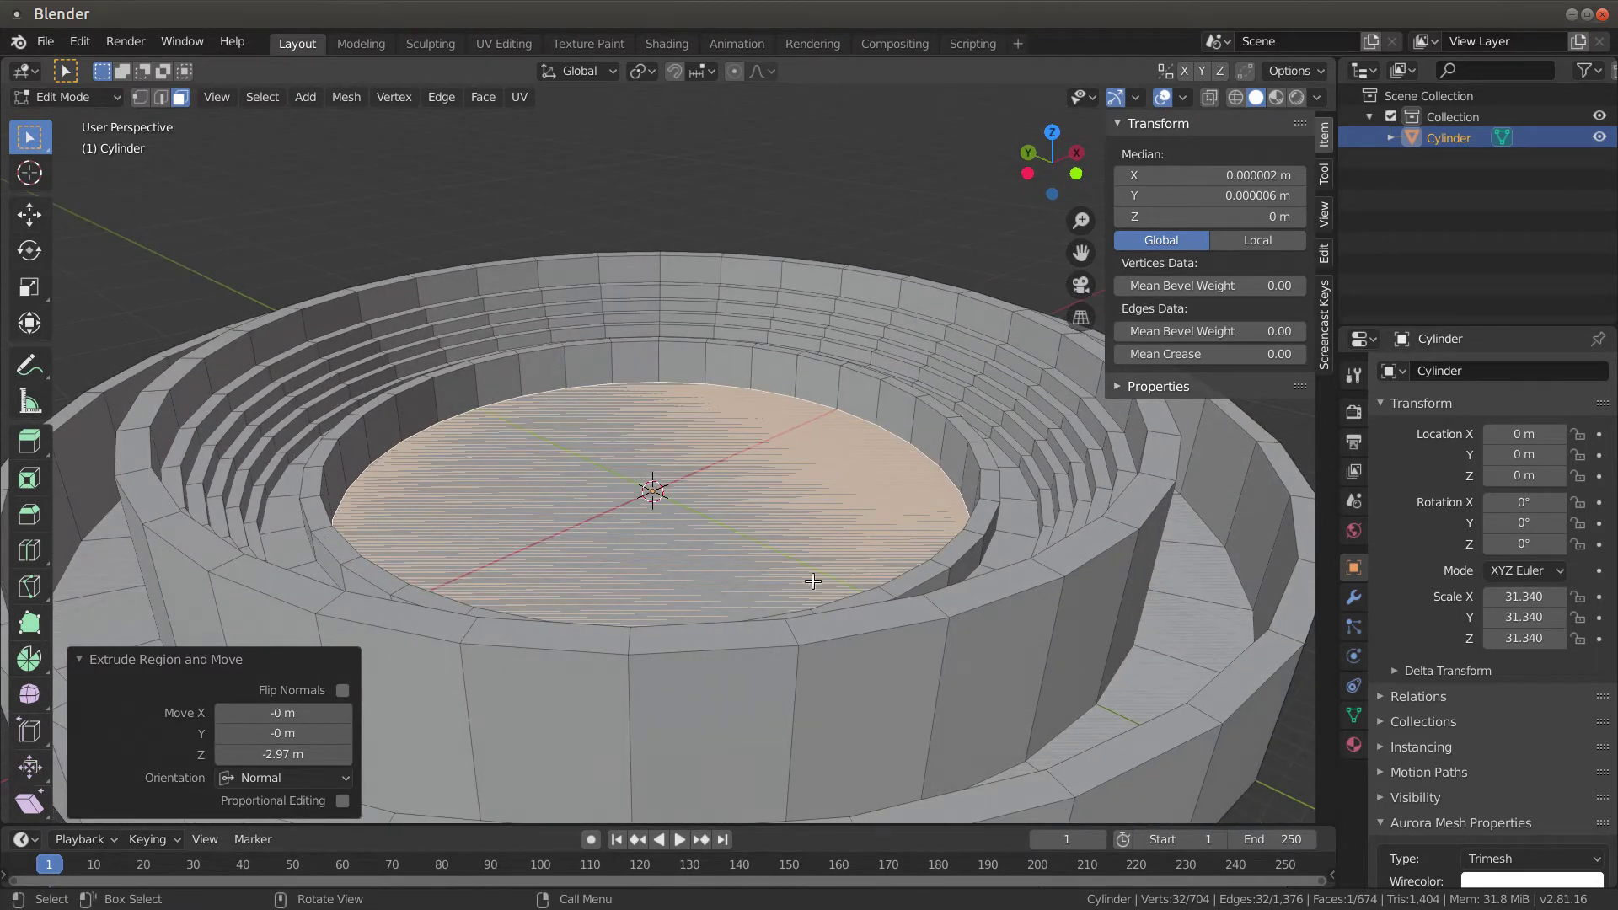
middle_drag(770, 523, 540, 617)
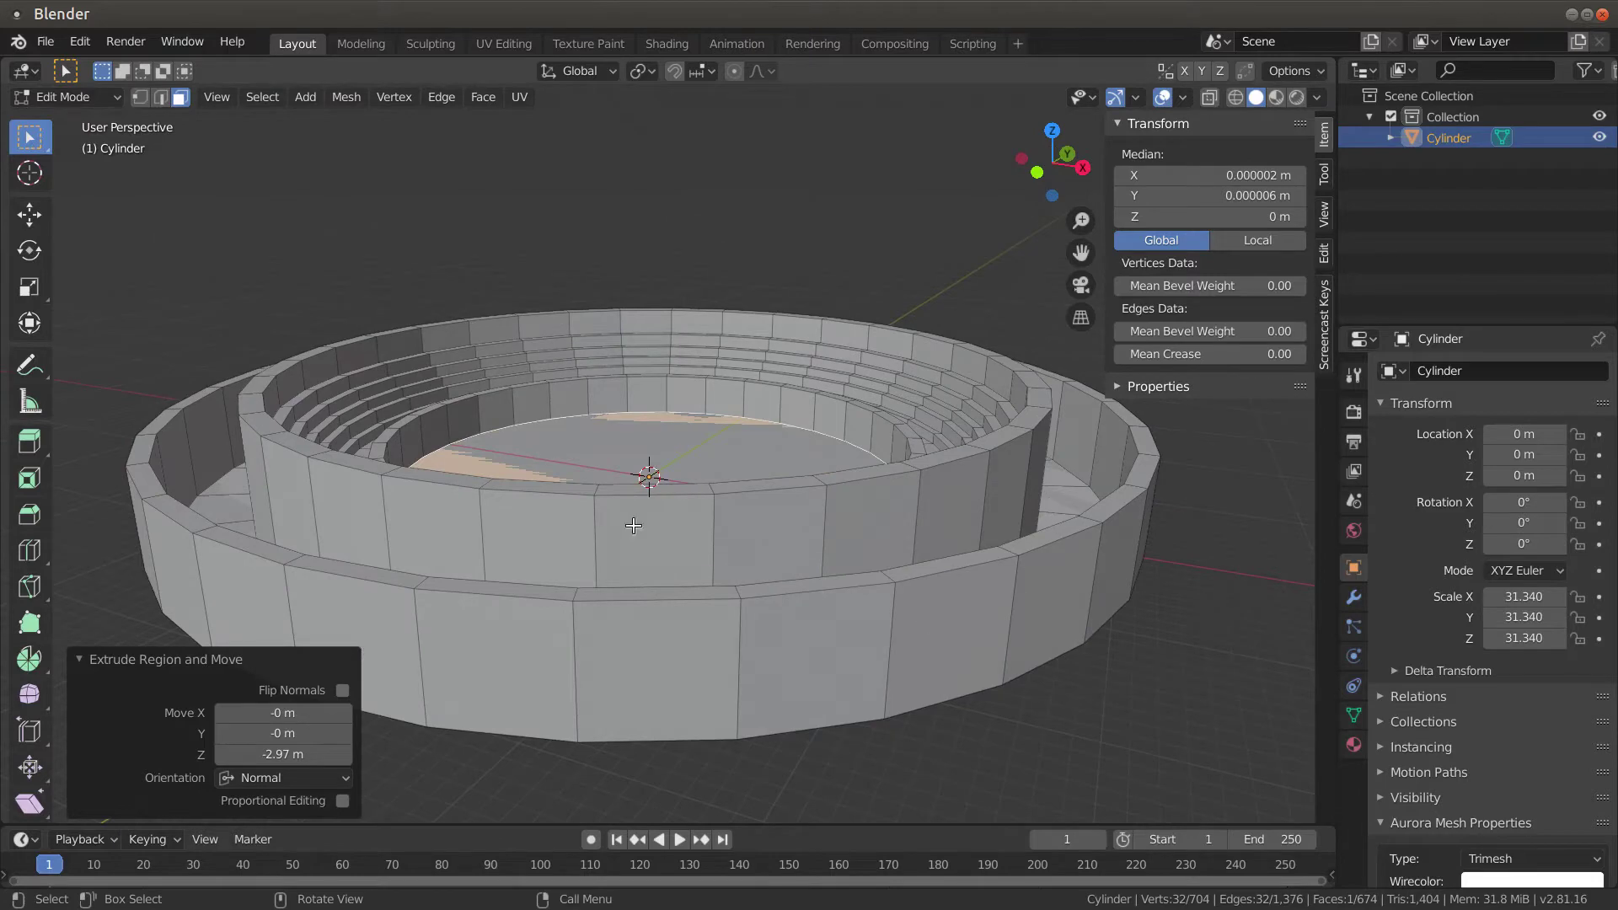
mouse_move(566, 561)
middle_down()
mouse_move(540, 582)
mouse_move(563, 571)
middle_up()
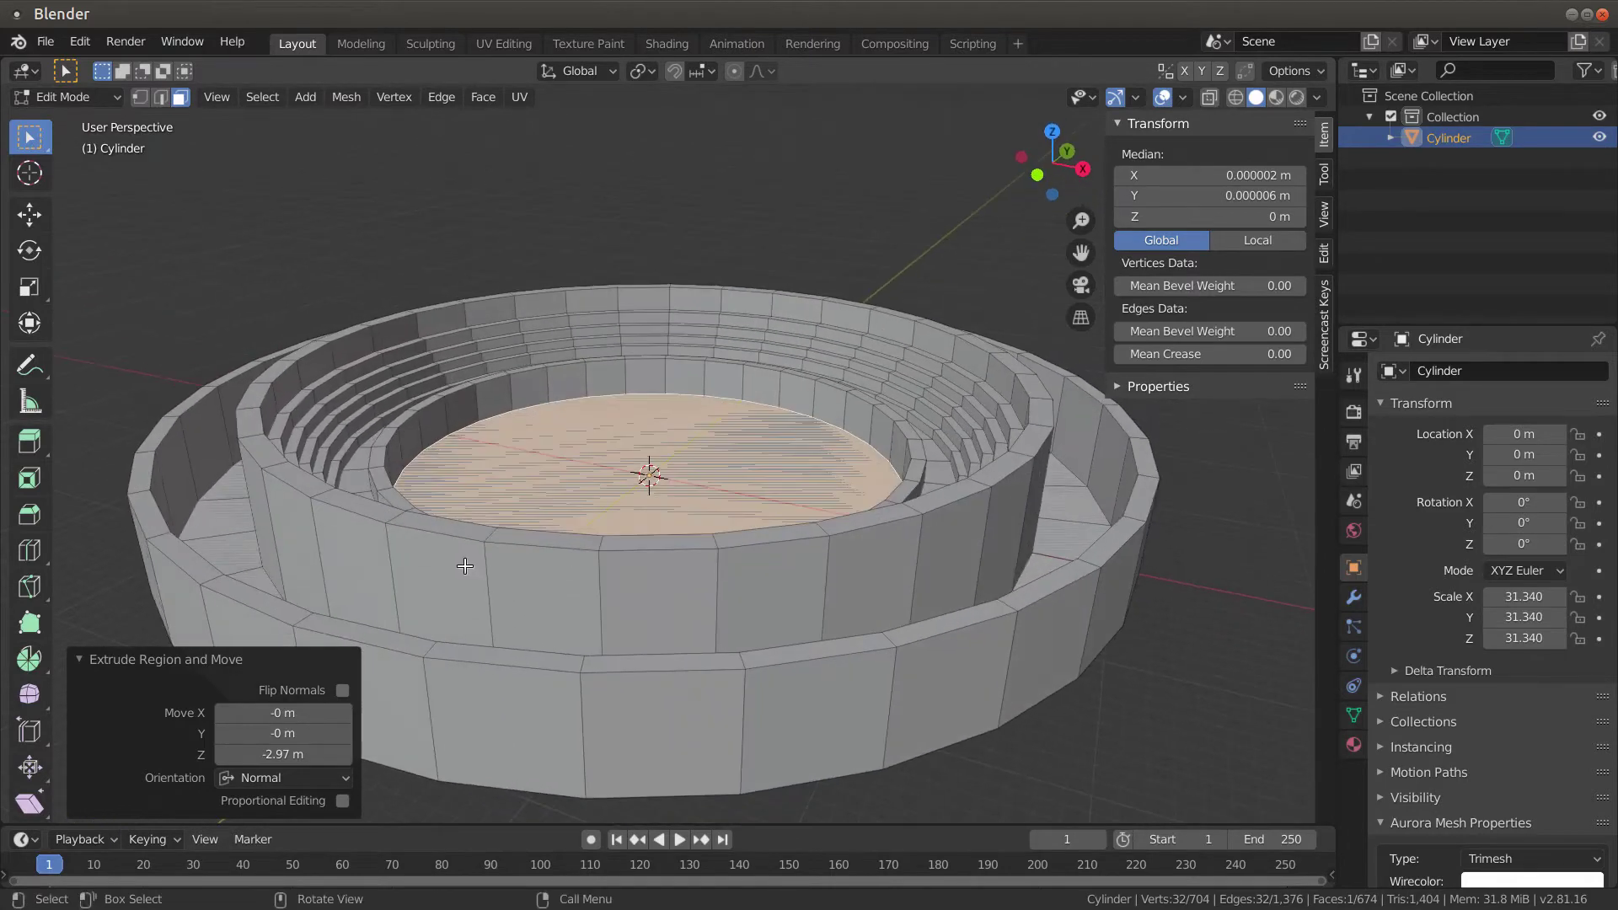
click(283, 608)
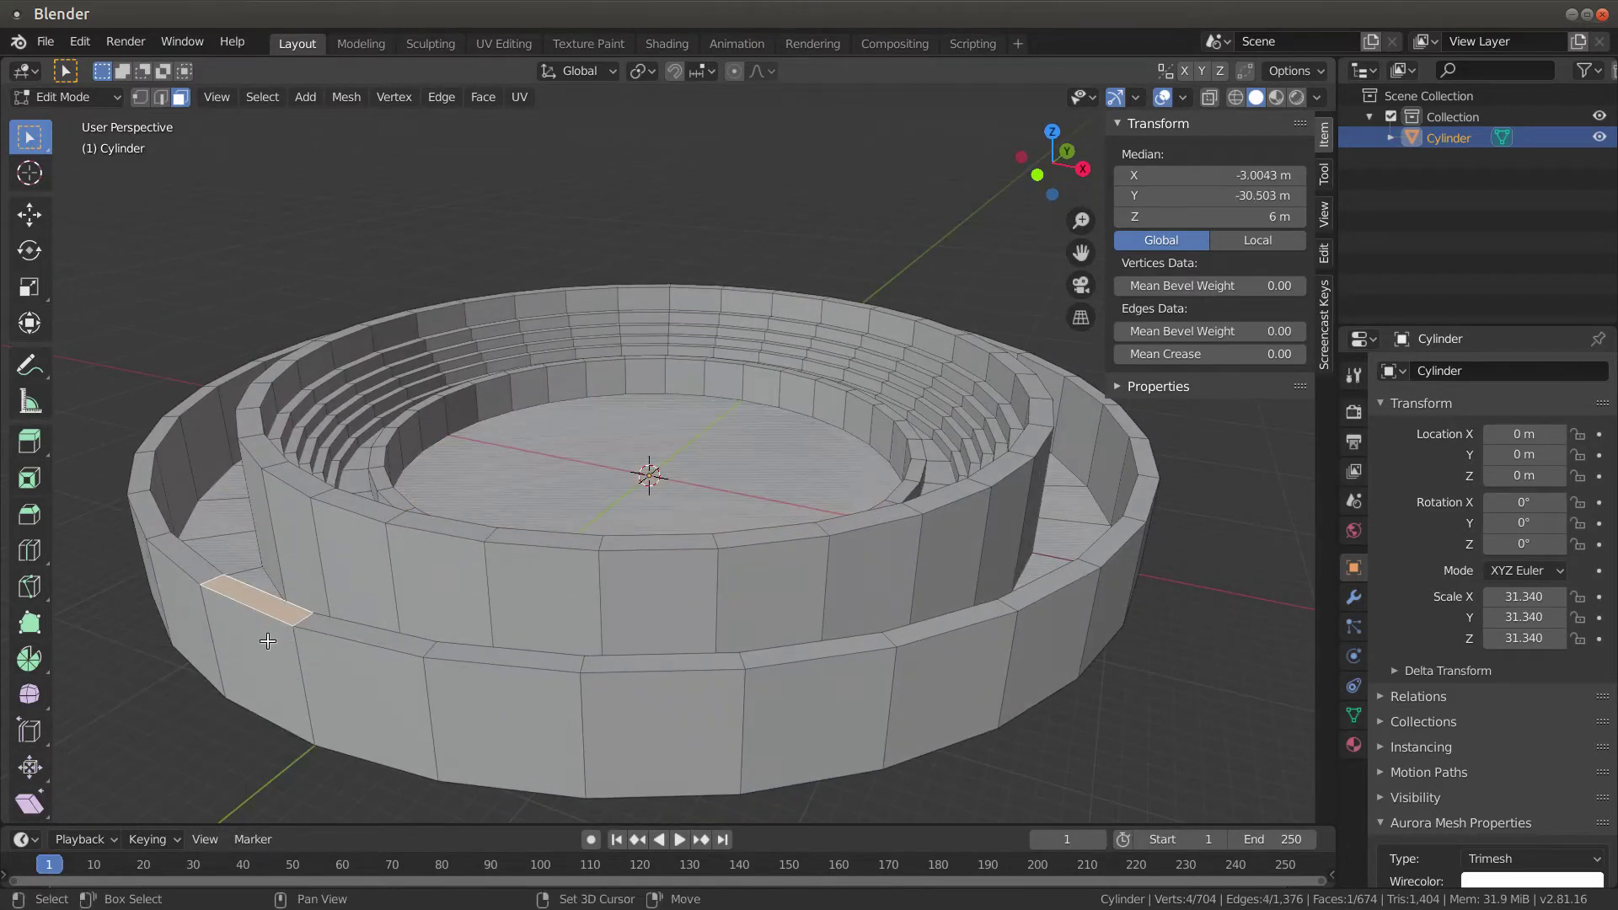
shift+click(268, 645)
middle_drag(268, 644, 189, 620)
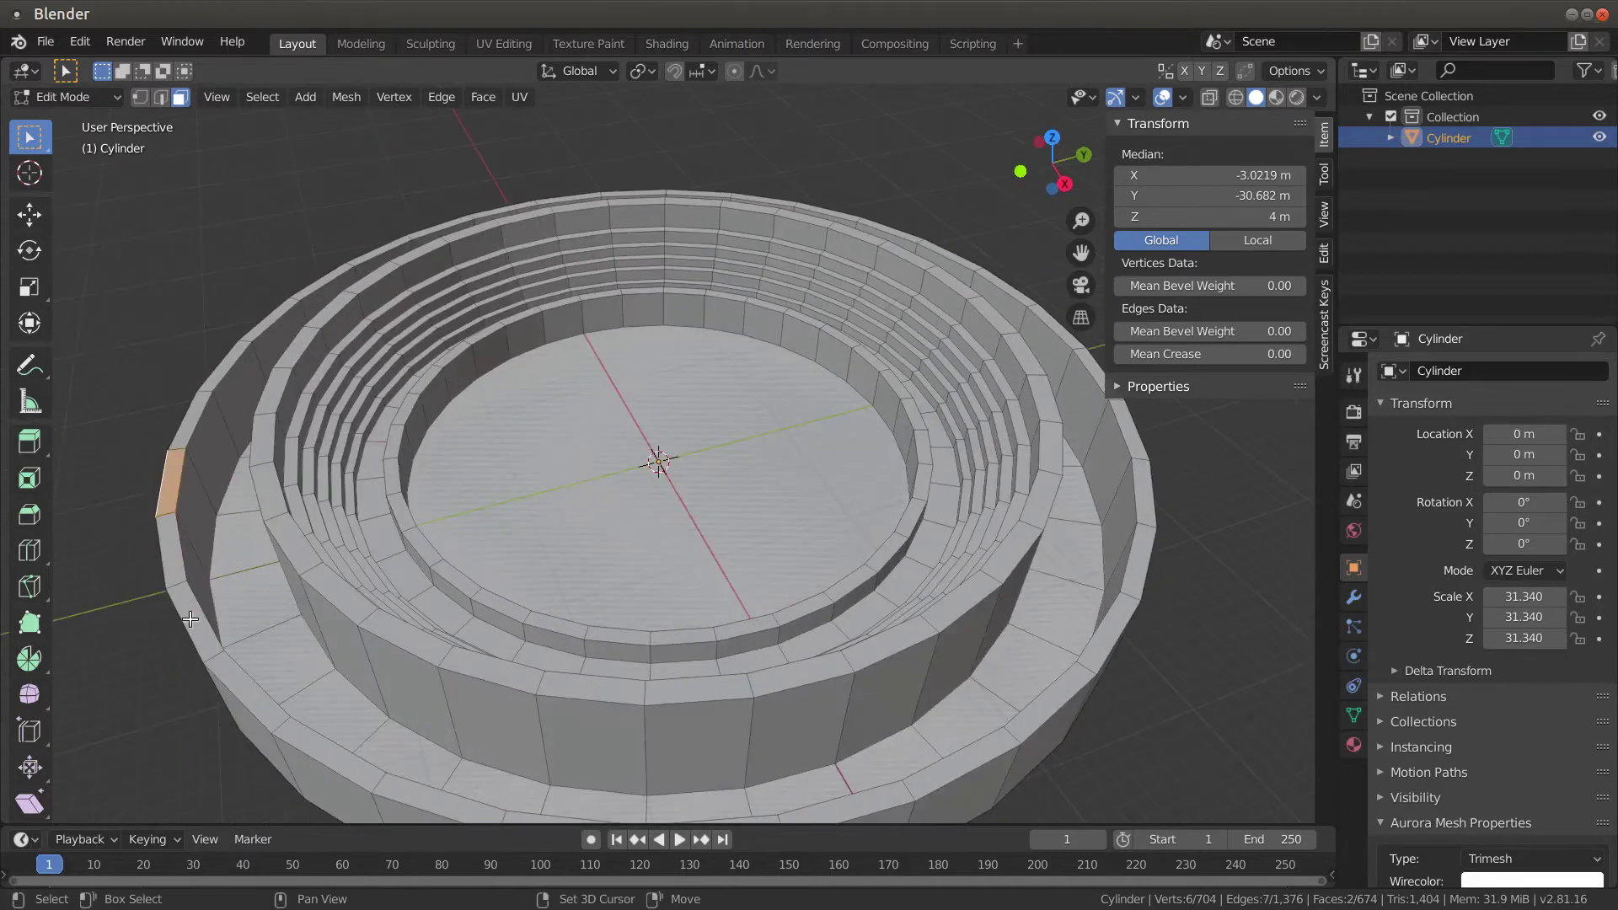
shift+click(212, 534)
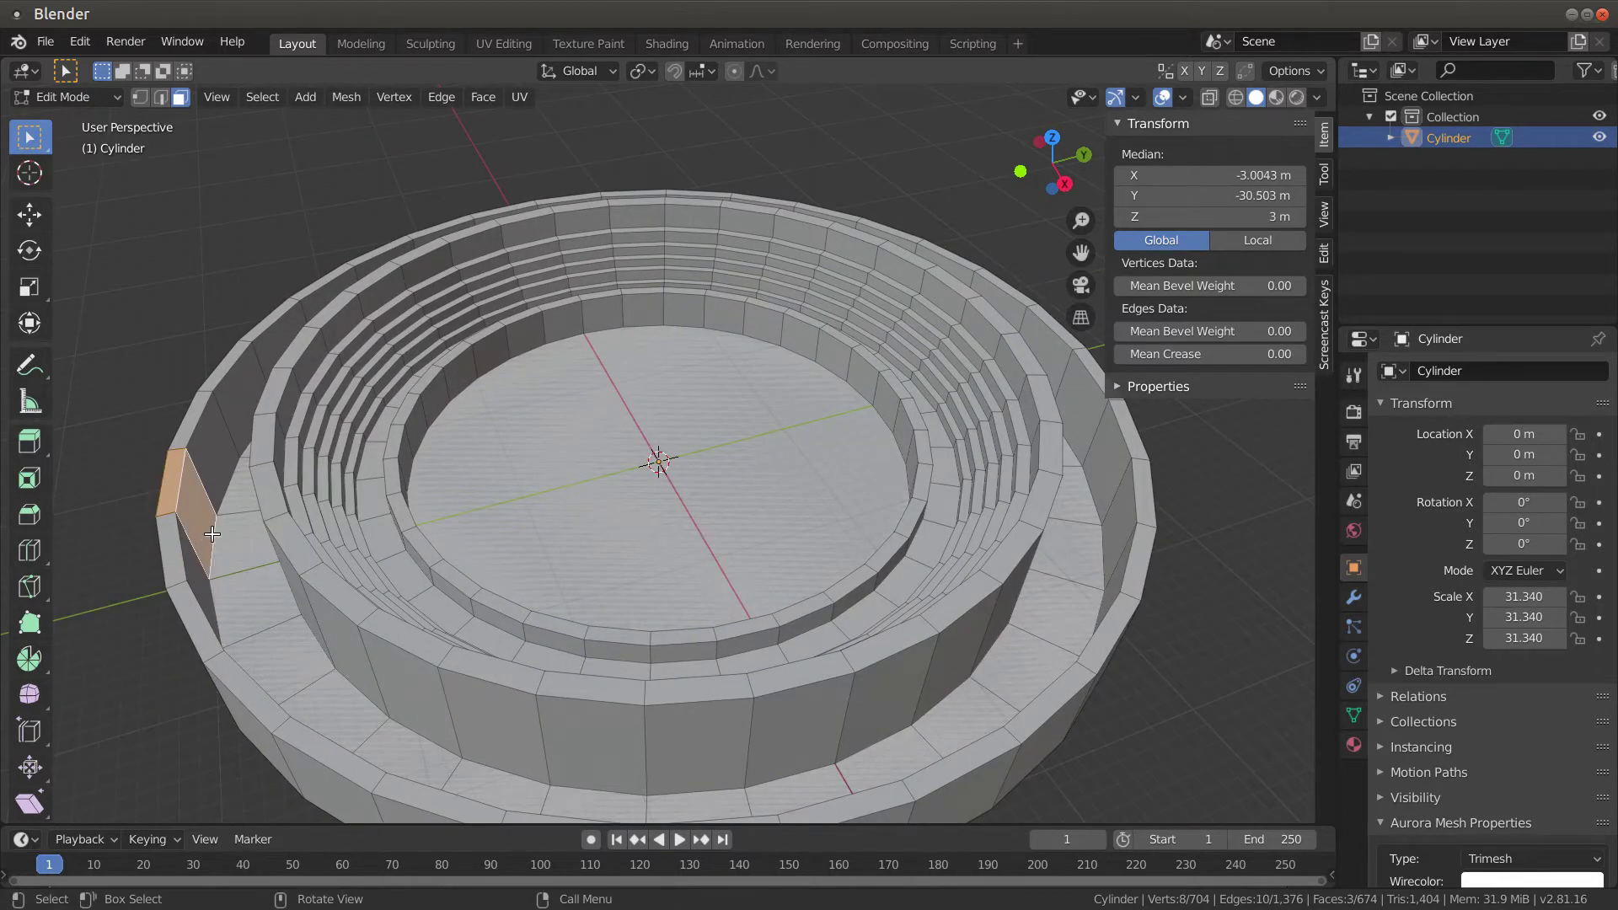
key(x)
click(174, 556)
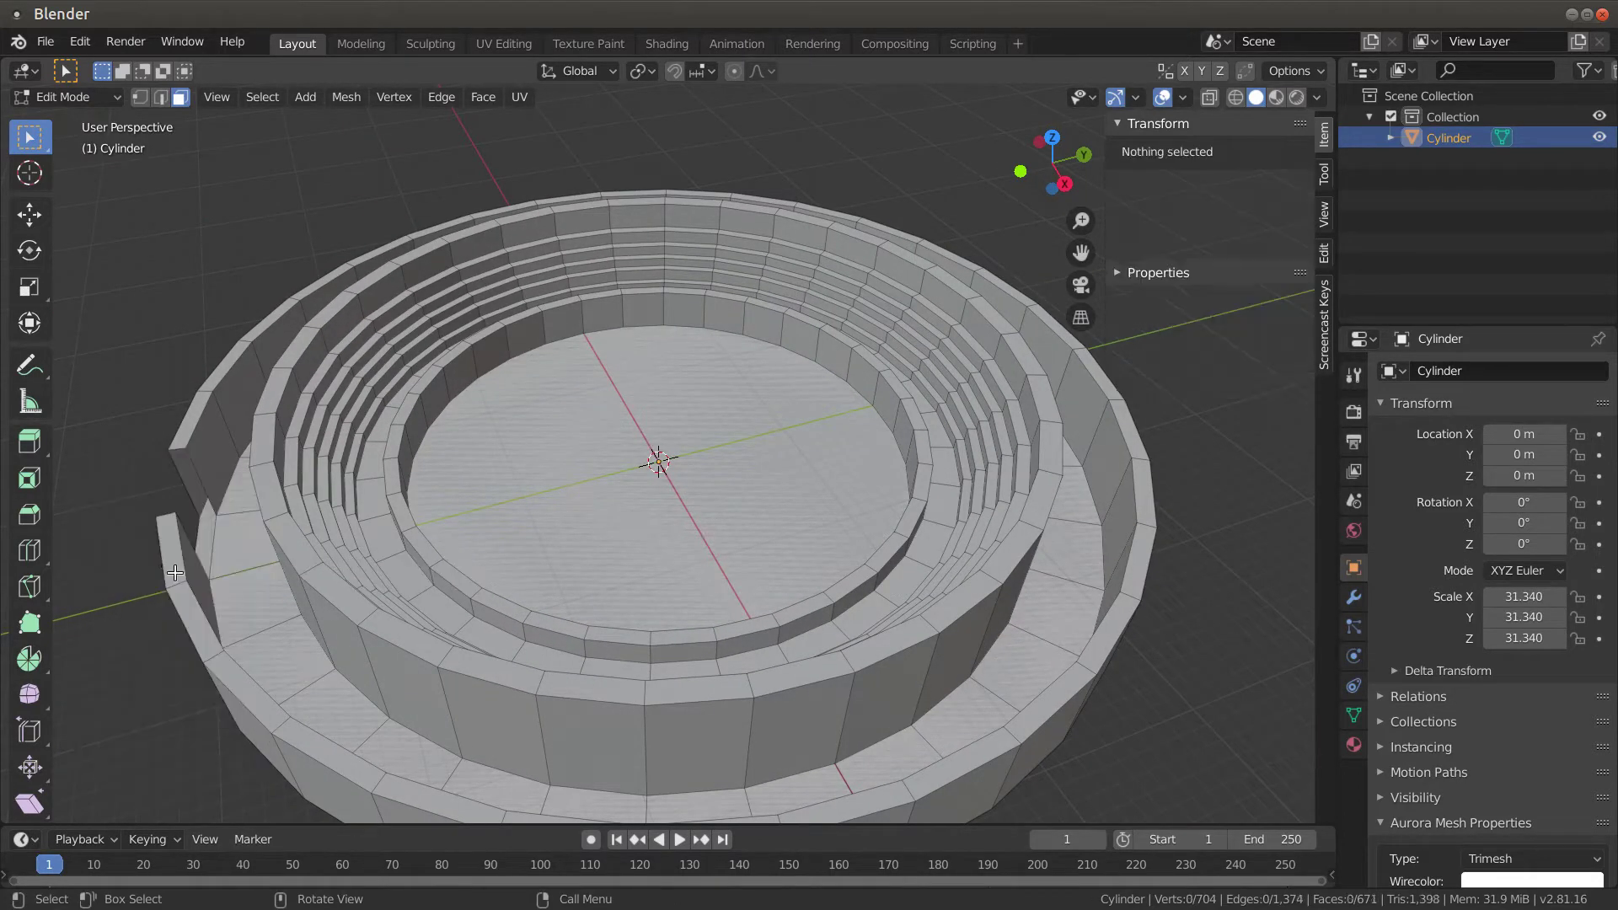
Fill the open wall end on one side of the gap with a face from its four corner vertices
middle_drag(175, 572, 307, 573)
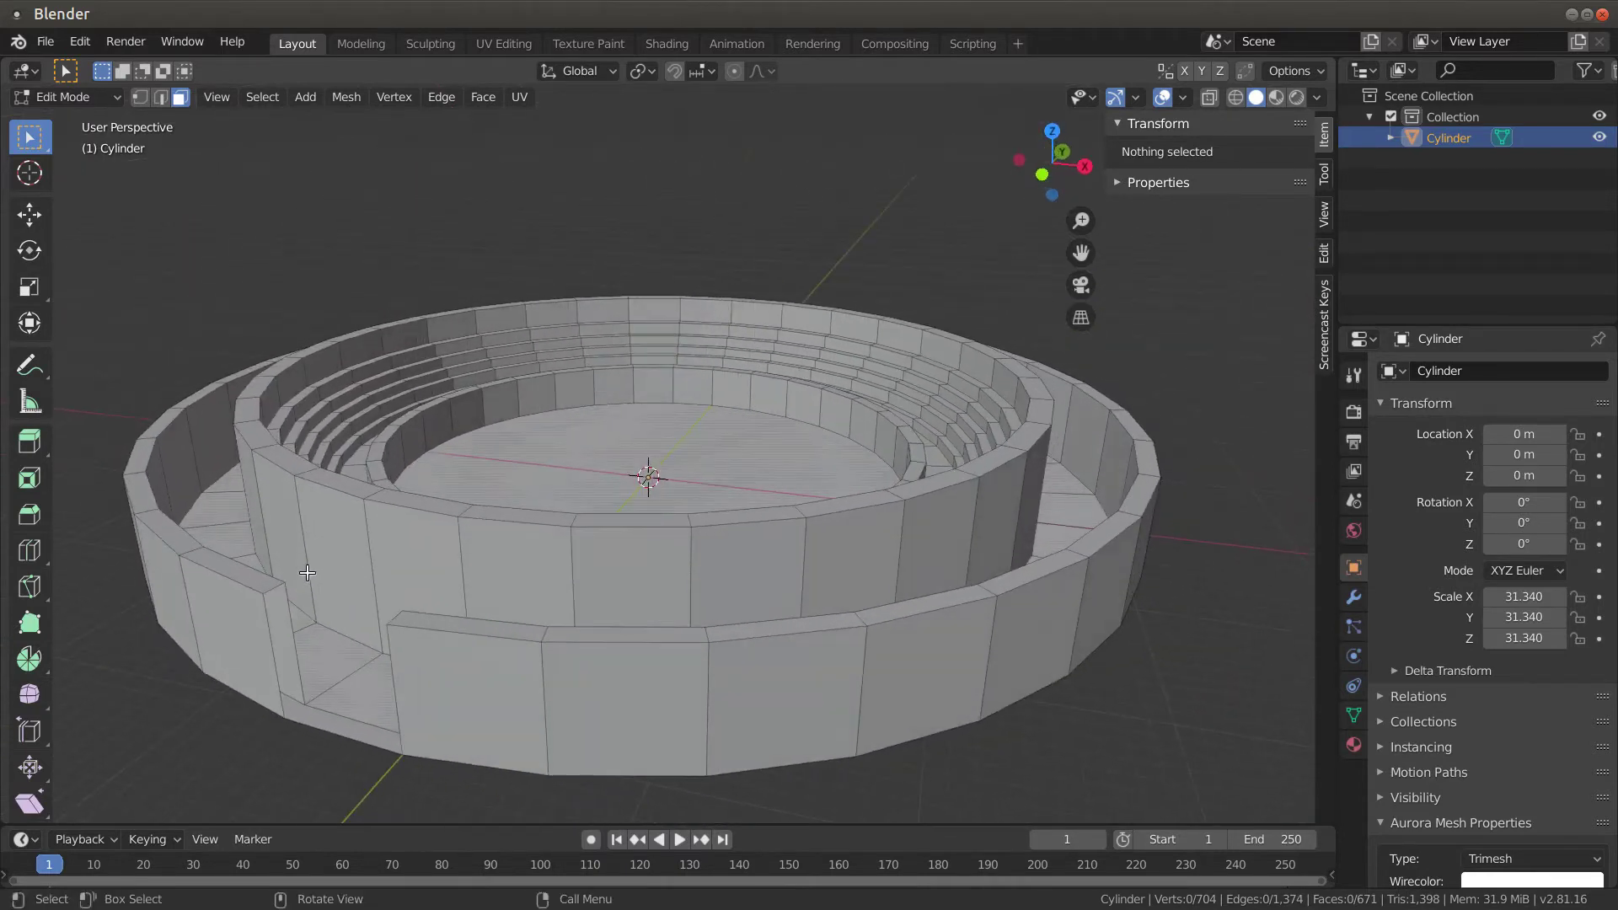
middle_drag(329, 690, 310, 667)
key(1)
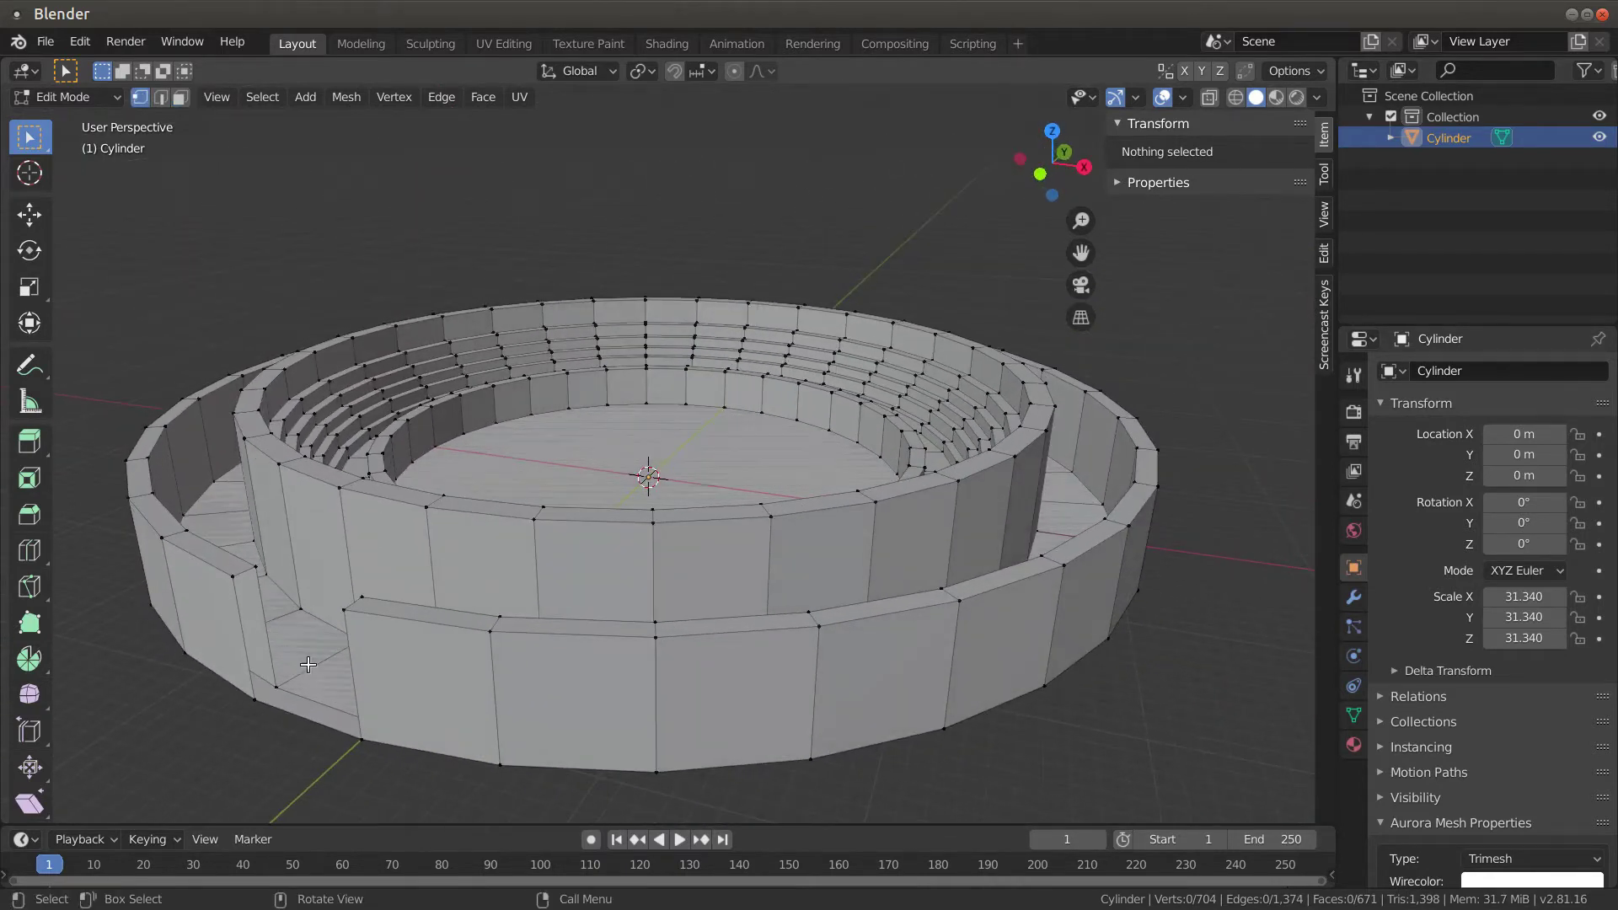
click(233, 575)
ctrl+click(254, 697)
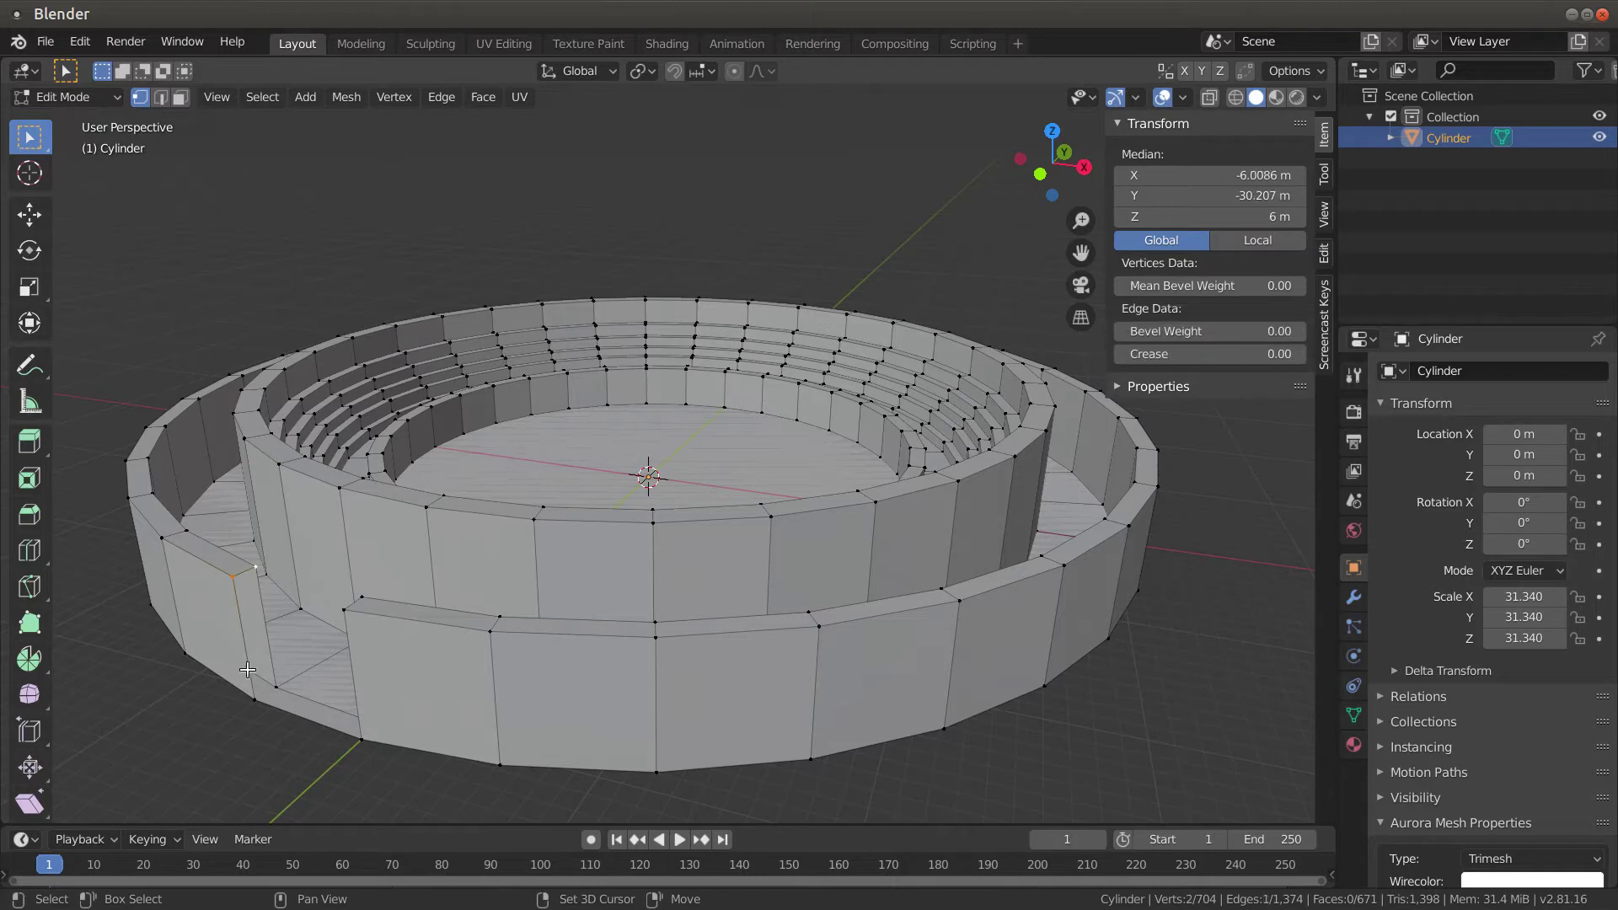
ctrl+click(275, 685)
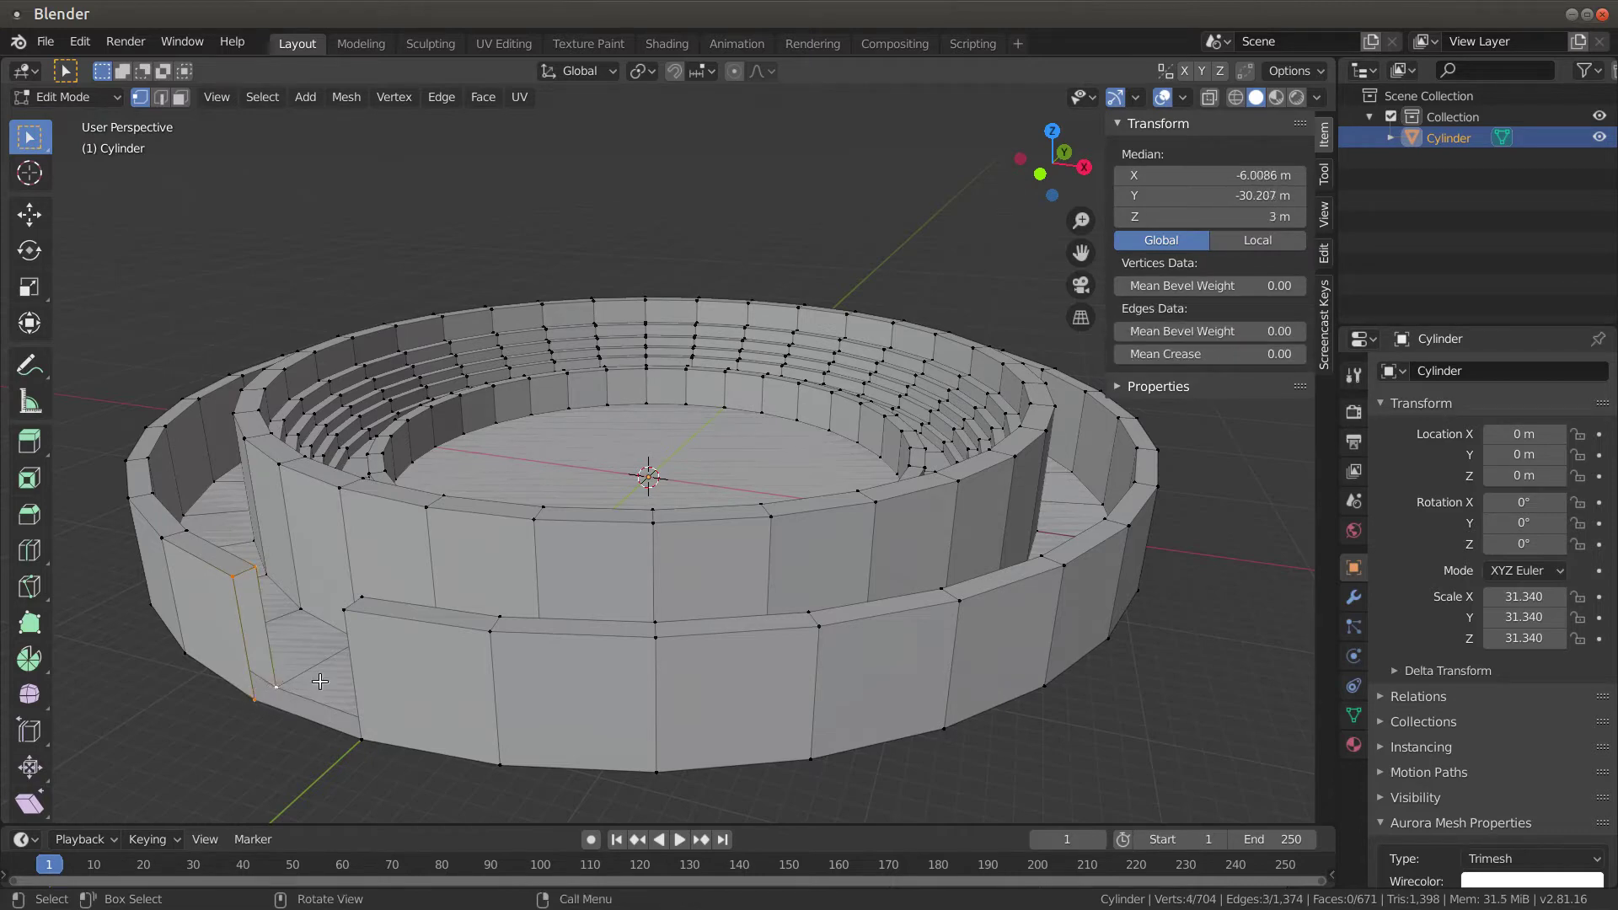
key(f)
Fill the opposite wall end of the gap with a face and deselect everything
middle_drag(319, 718, 757, 686)
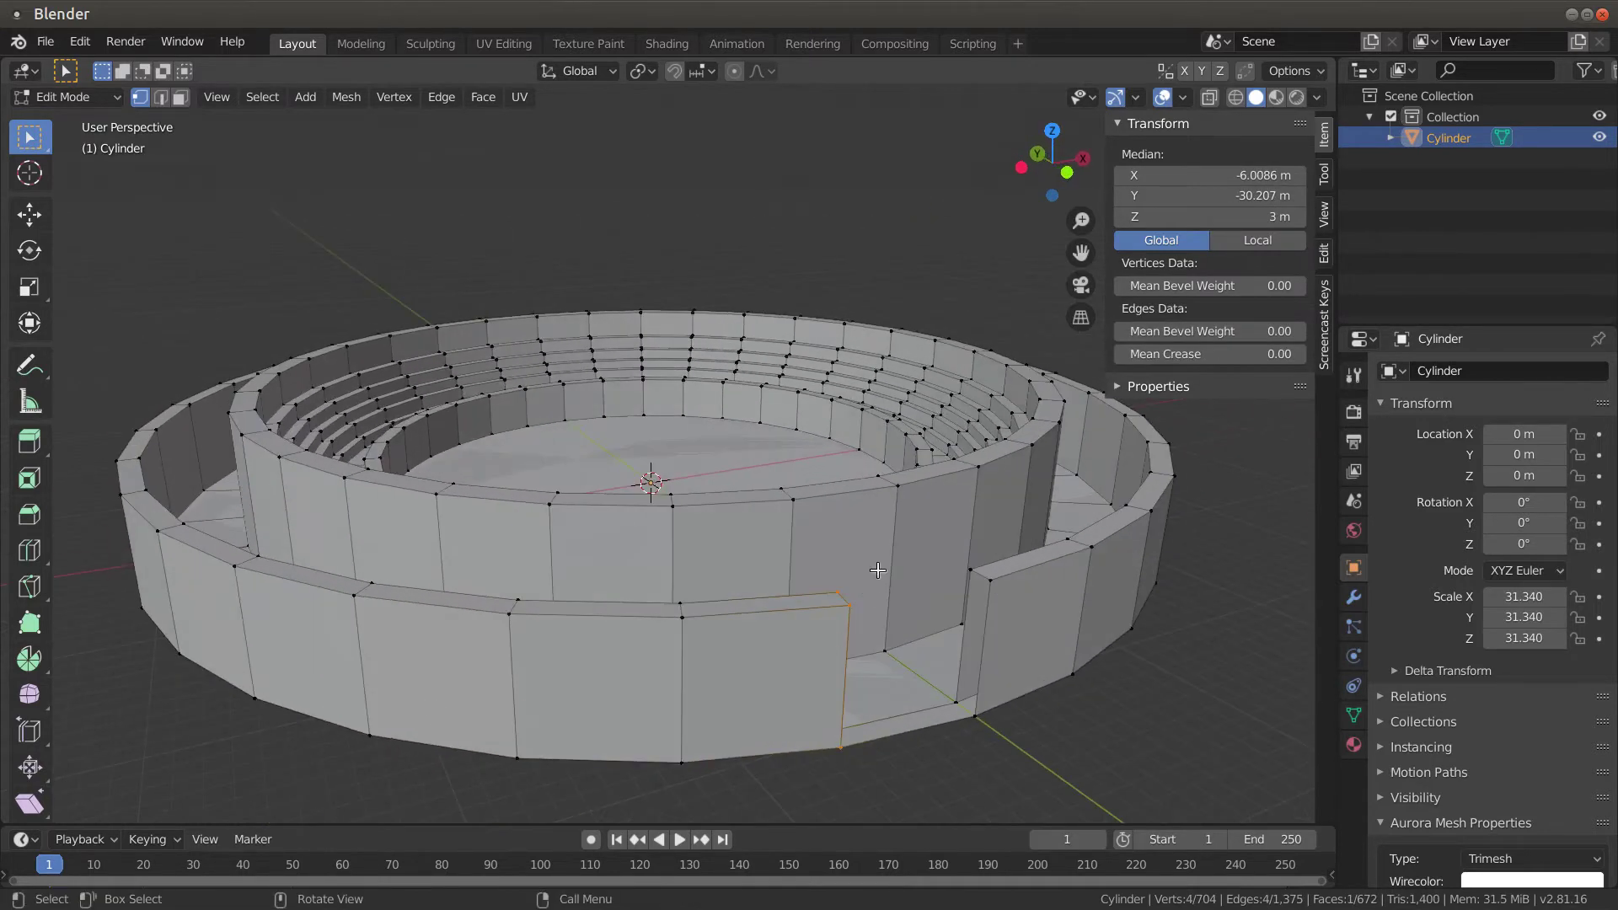
click(986, 568)
ctrl+click(973, 570)
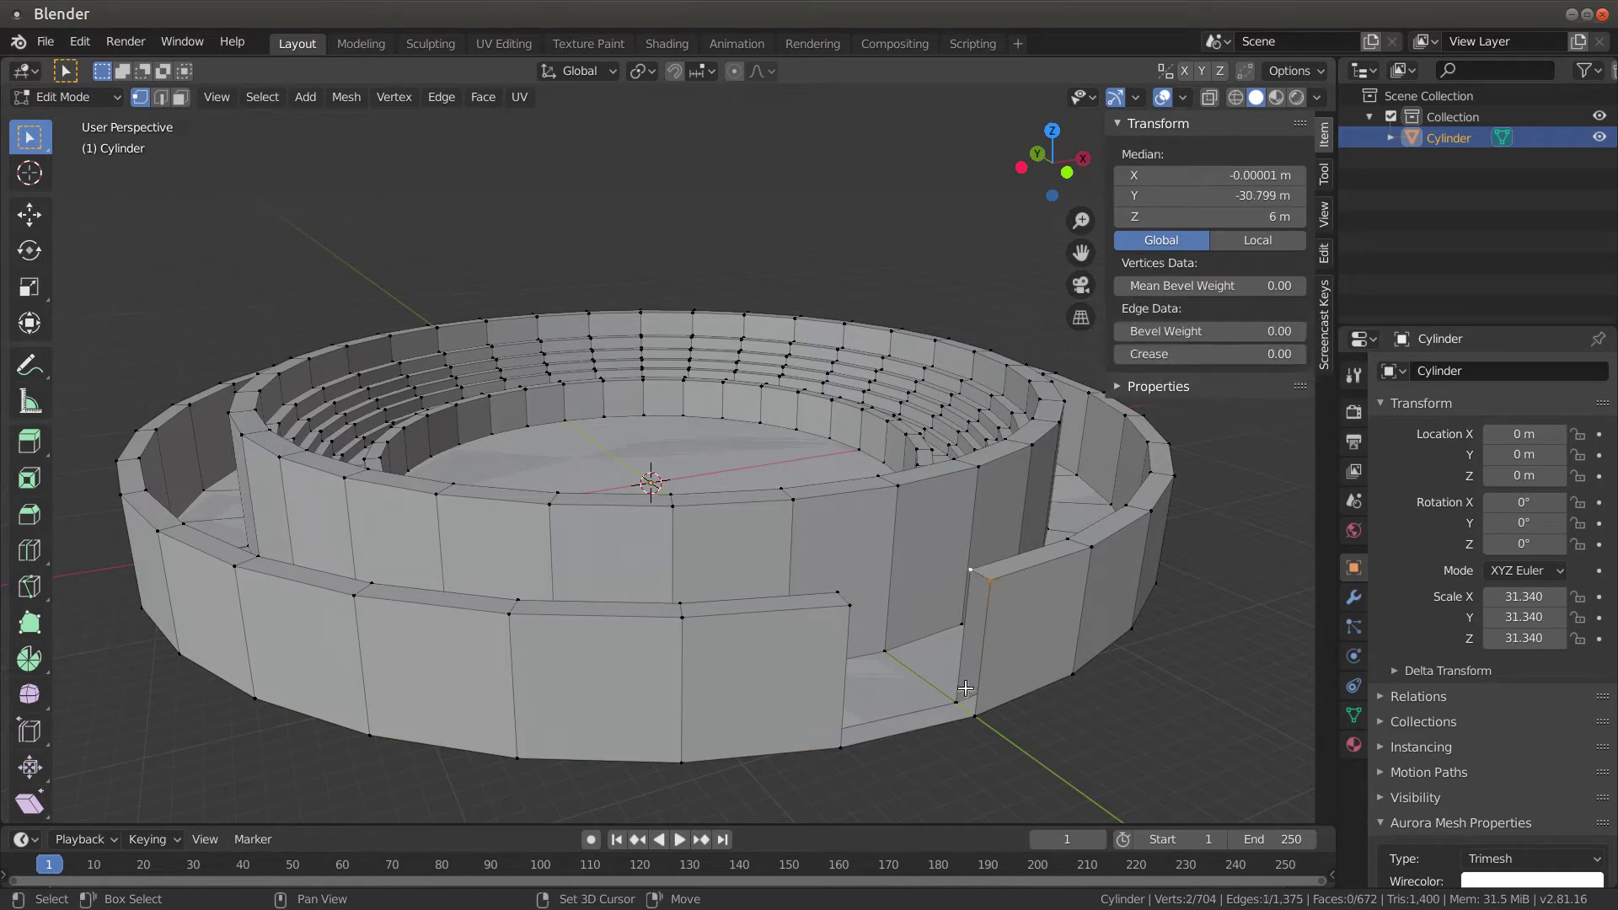
ctrl+click(975, 716)
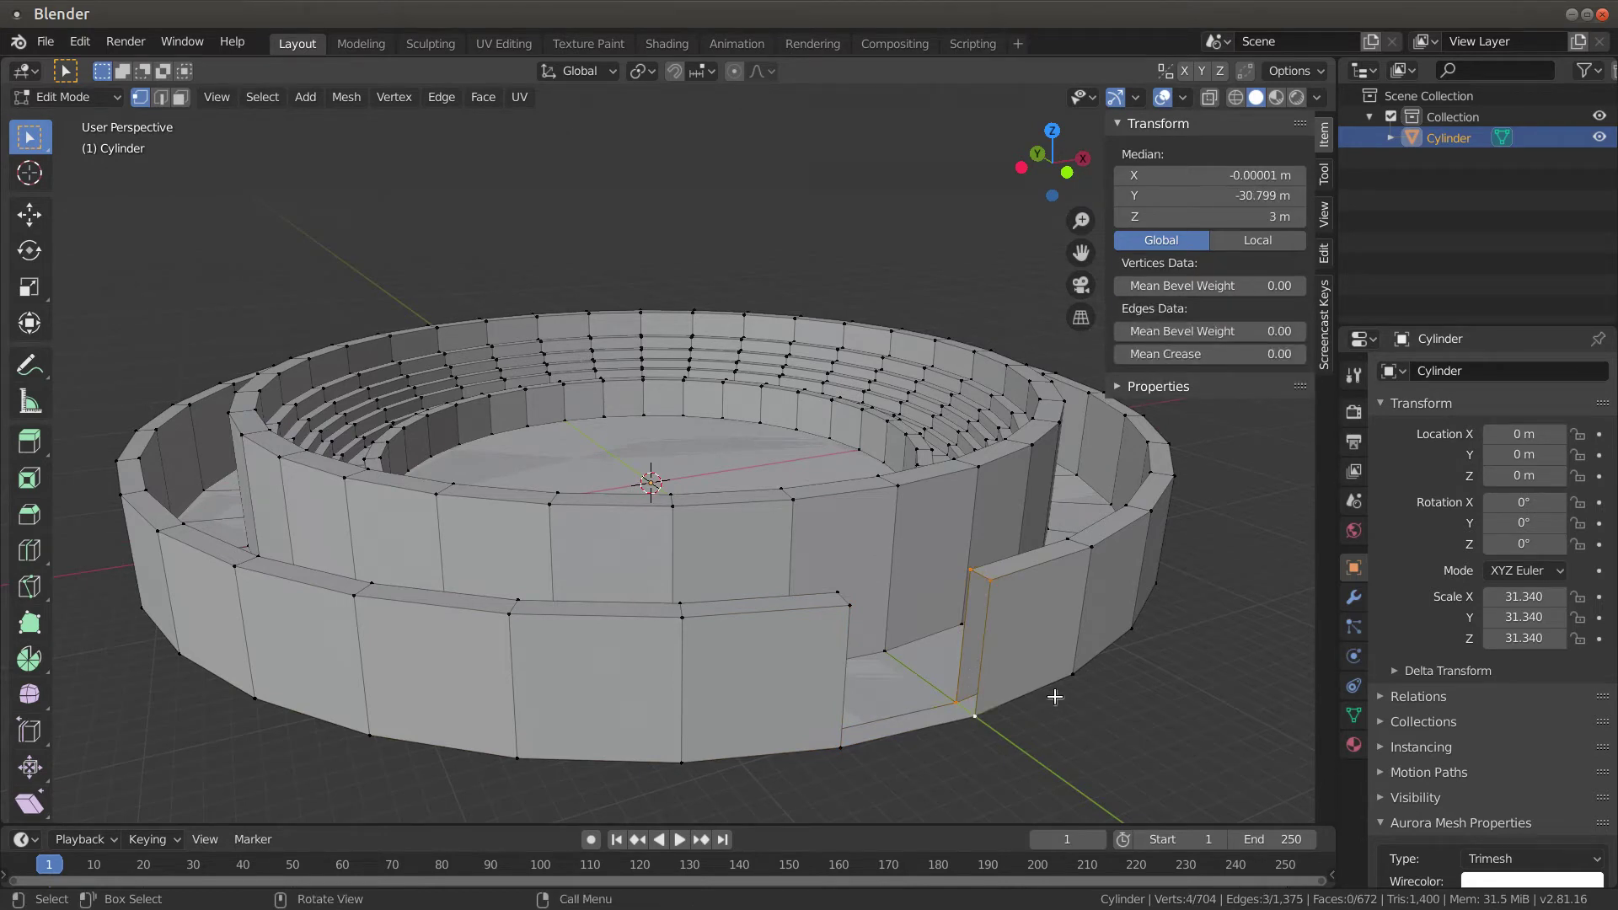
key(f)
key(alt+a)
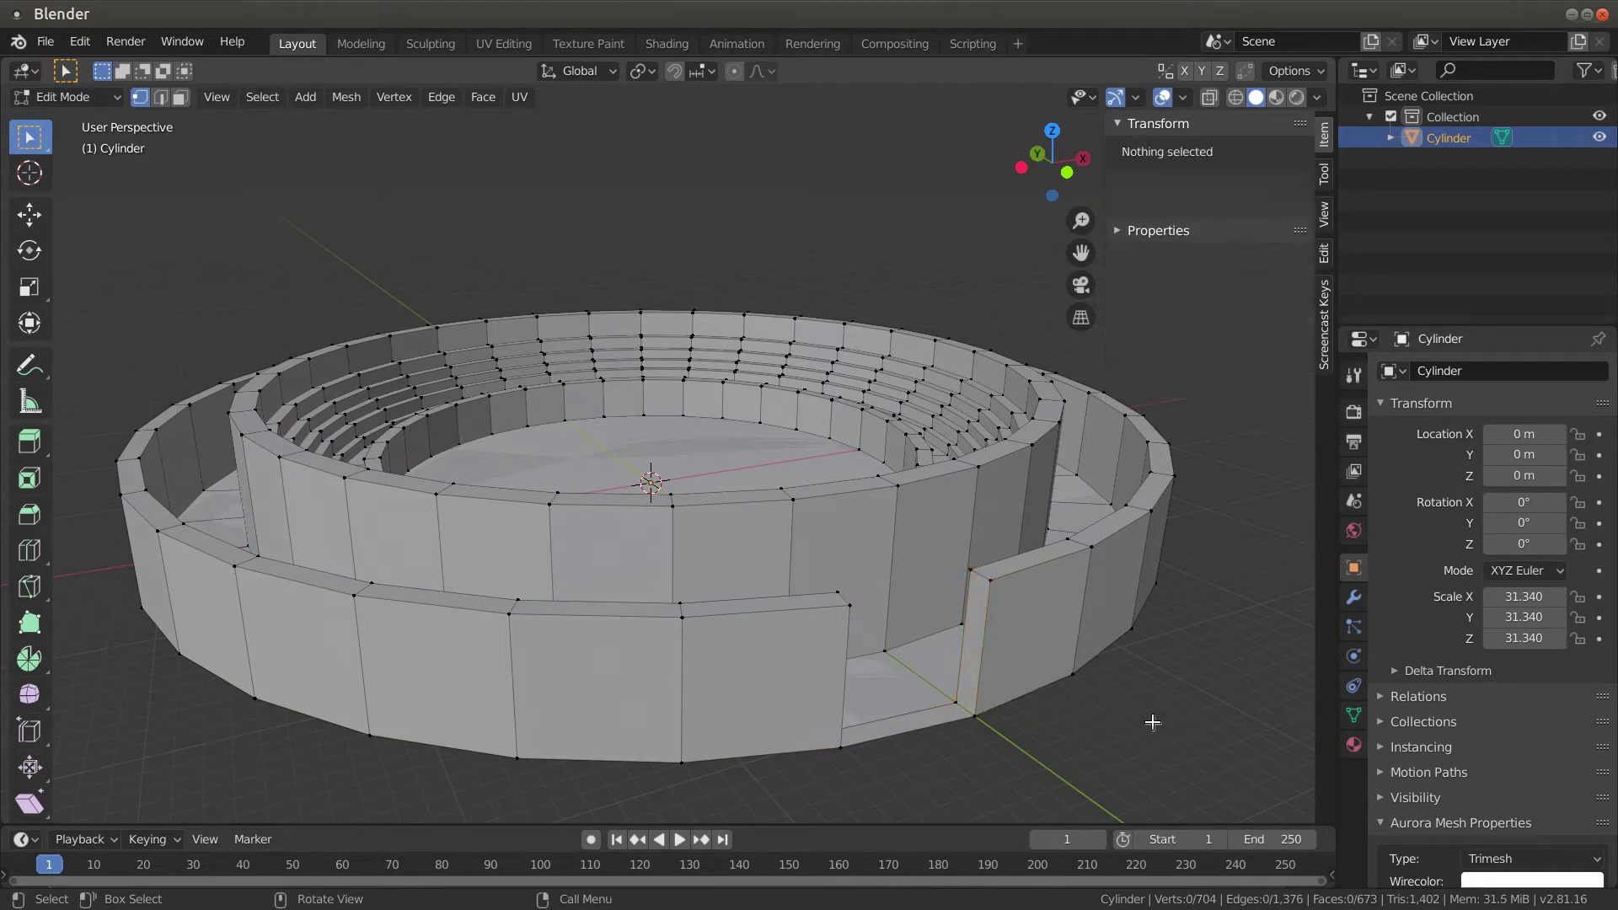
middle_drag(1149, 712, 1093, 741)
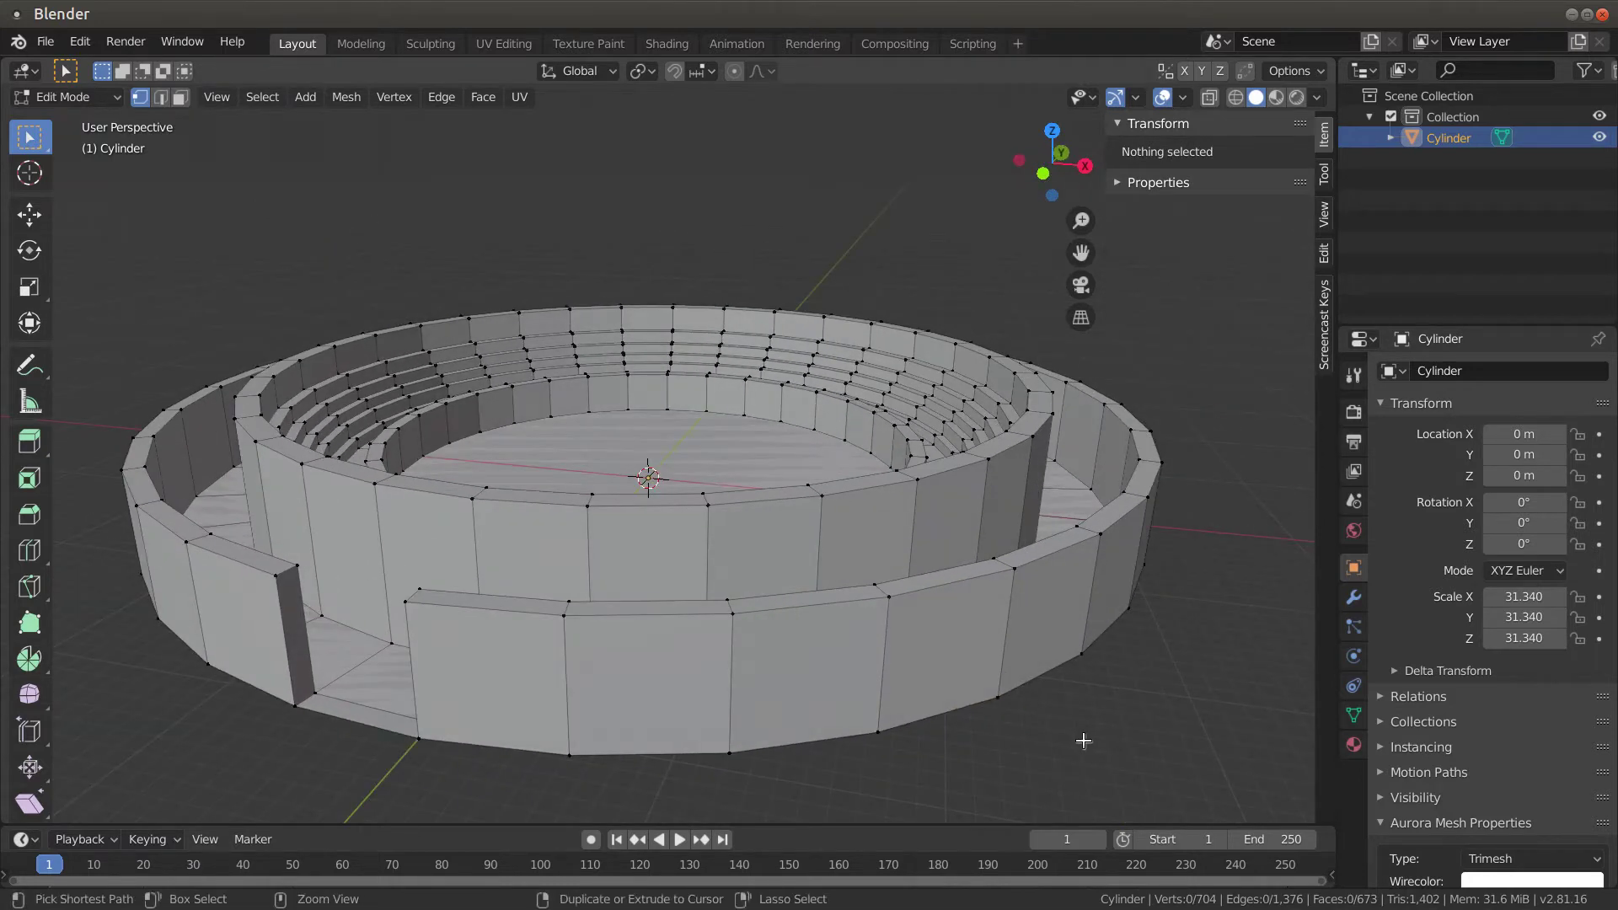
Undo the end-face fills and the deletion of the rim wall segment
key(ctrl+z)
key(ctrl+z)
key(ctrl+z)
key(ctrl+z)
key(ctrl+z)
key(ctrl+z)
key(ctrl+z)
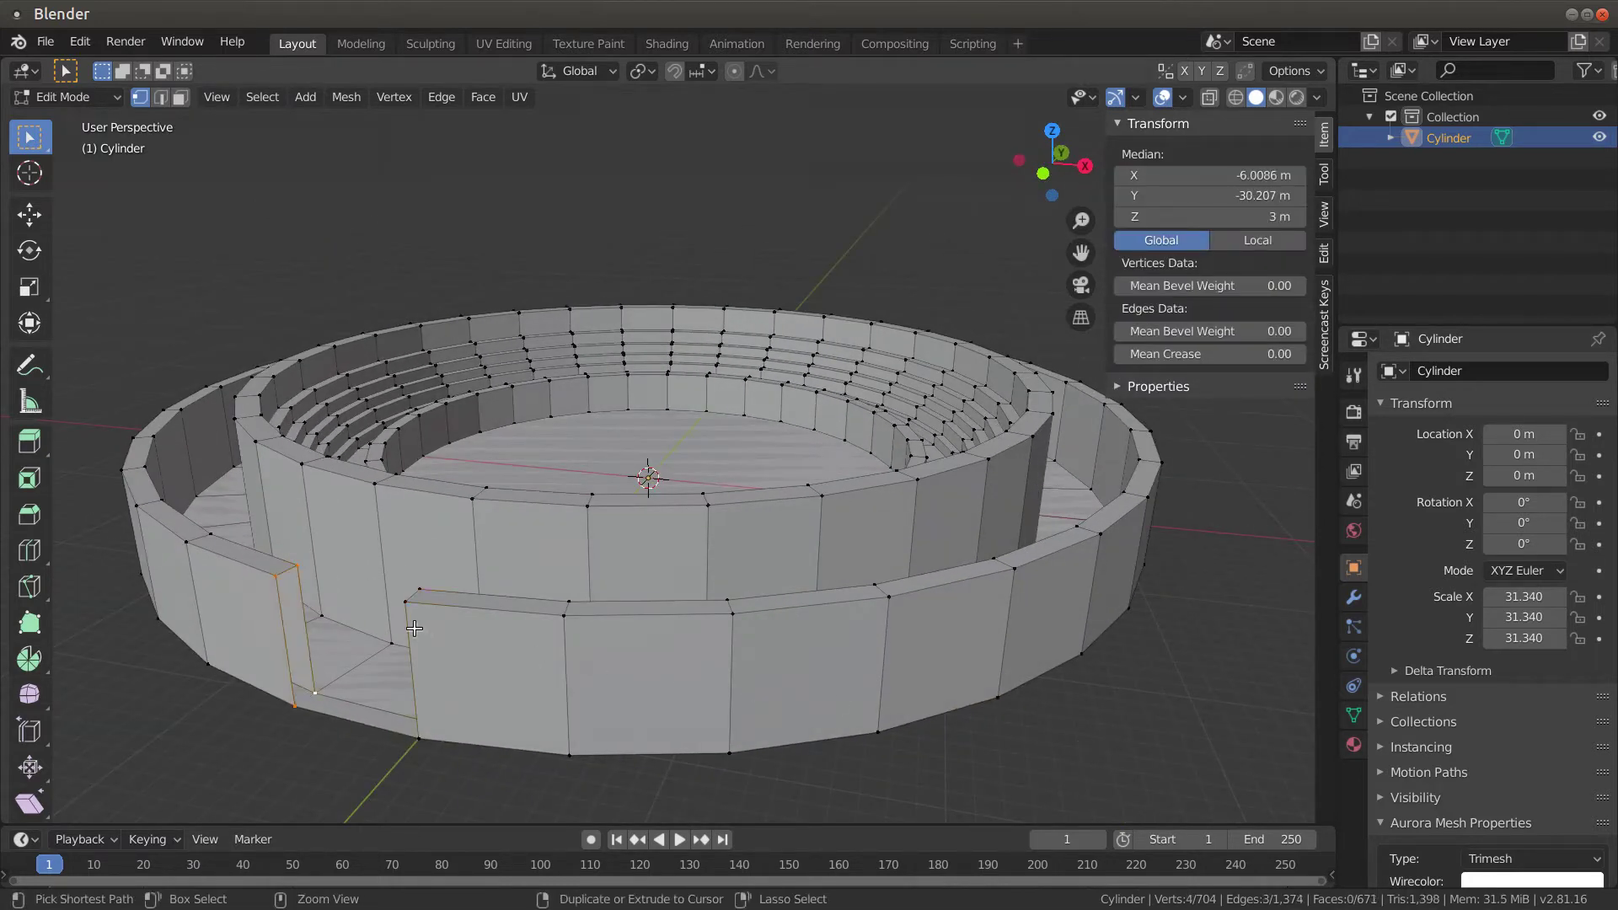
key(3)
click(414, 628)
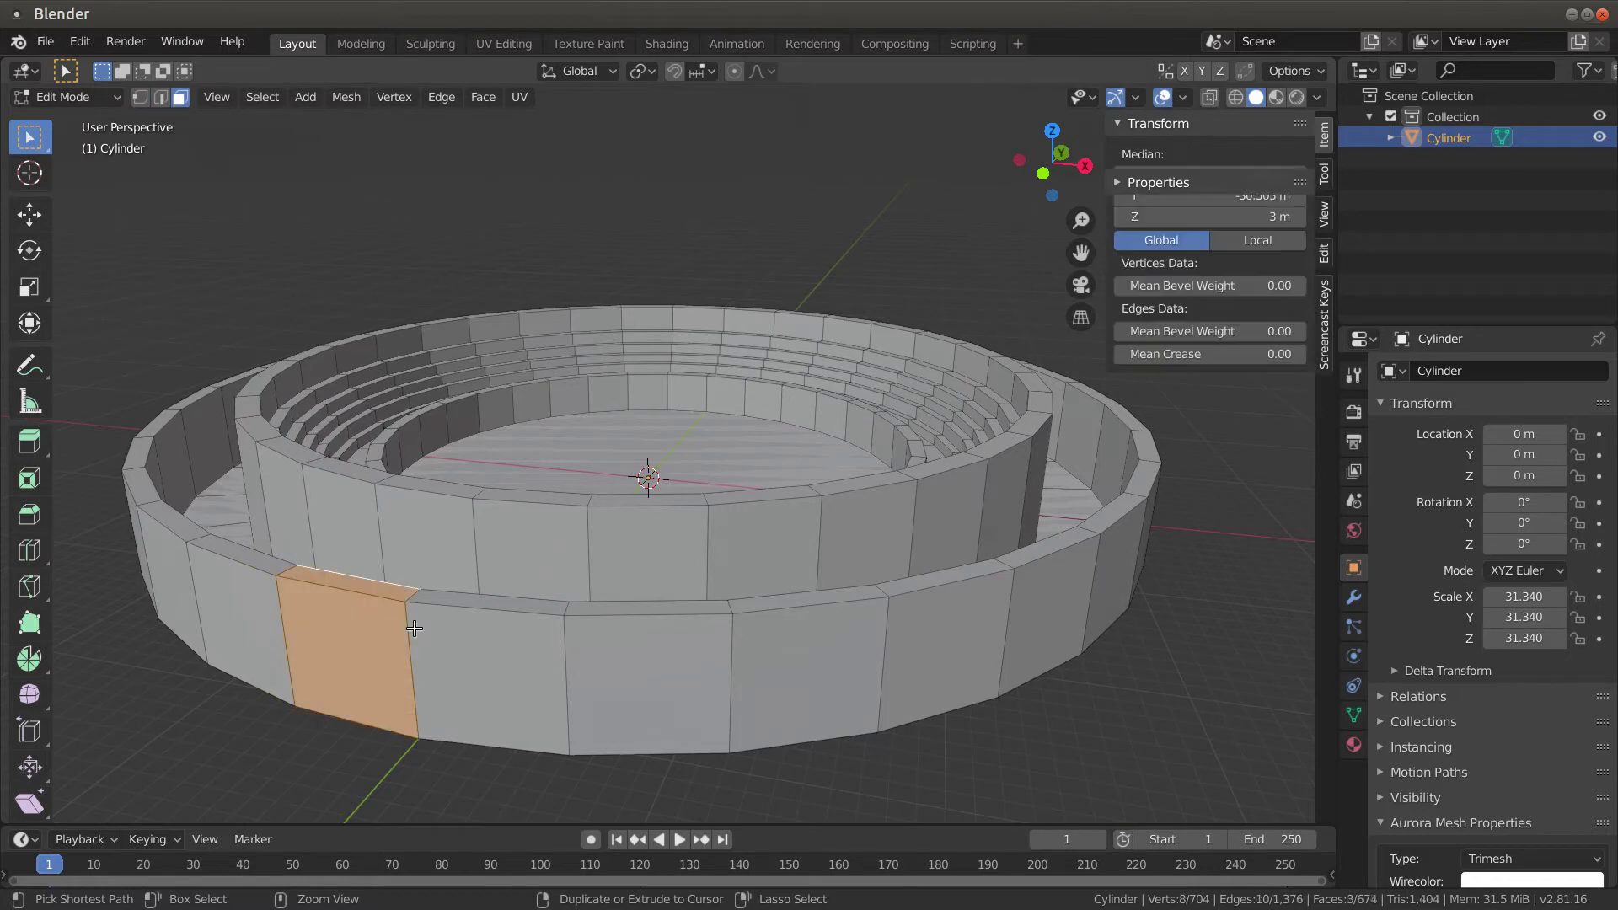
Inset the outer face of that rim wall segment by about 0.021 m and extrude it inward about 2.03 m
middle_drag(430, 649, 422, 587)
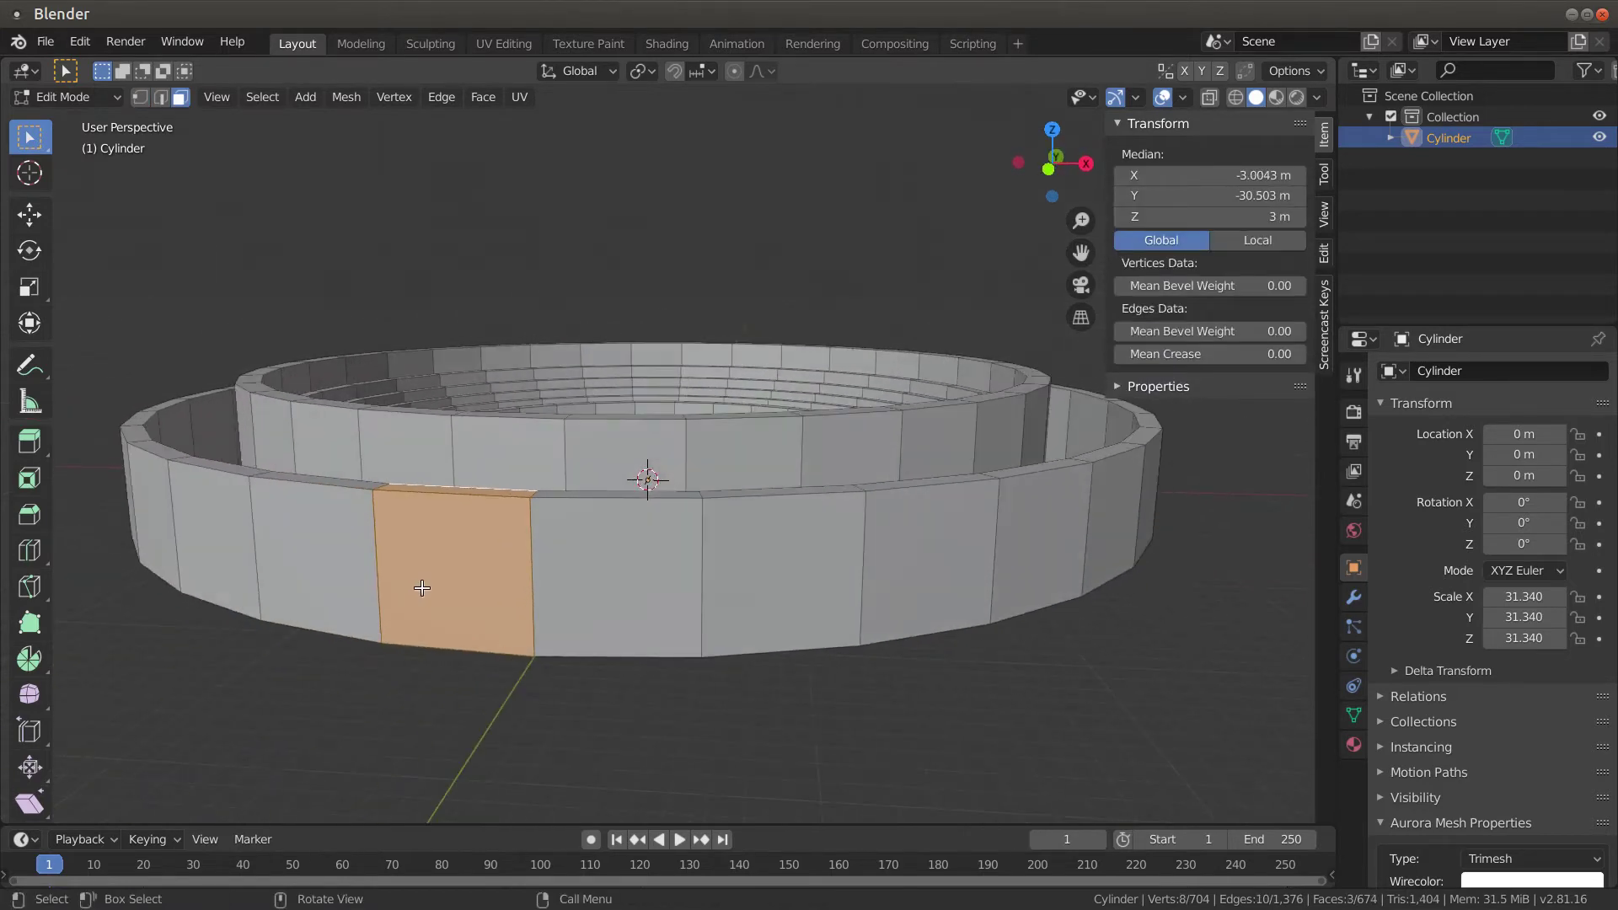
click(436, 581)
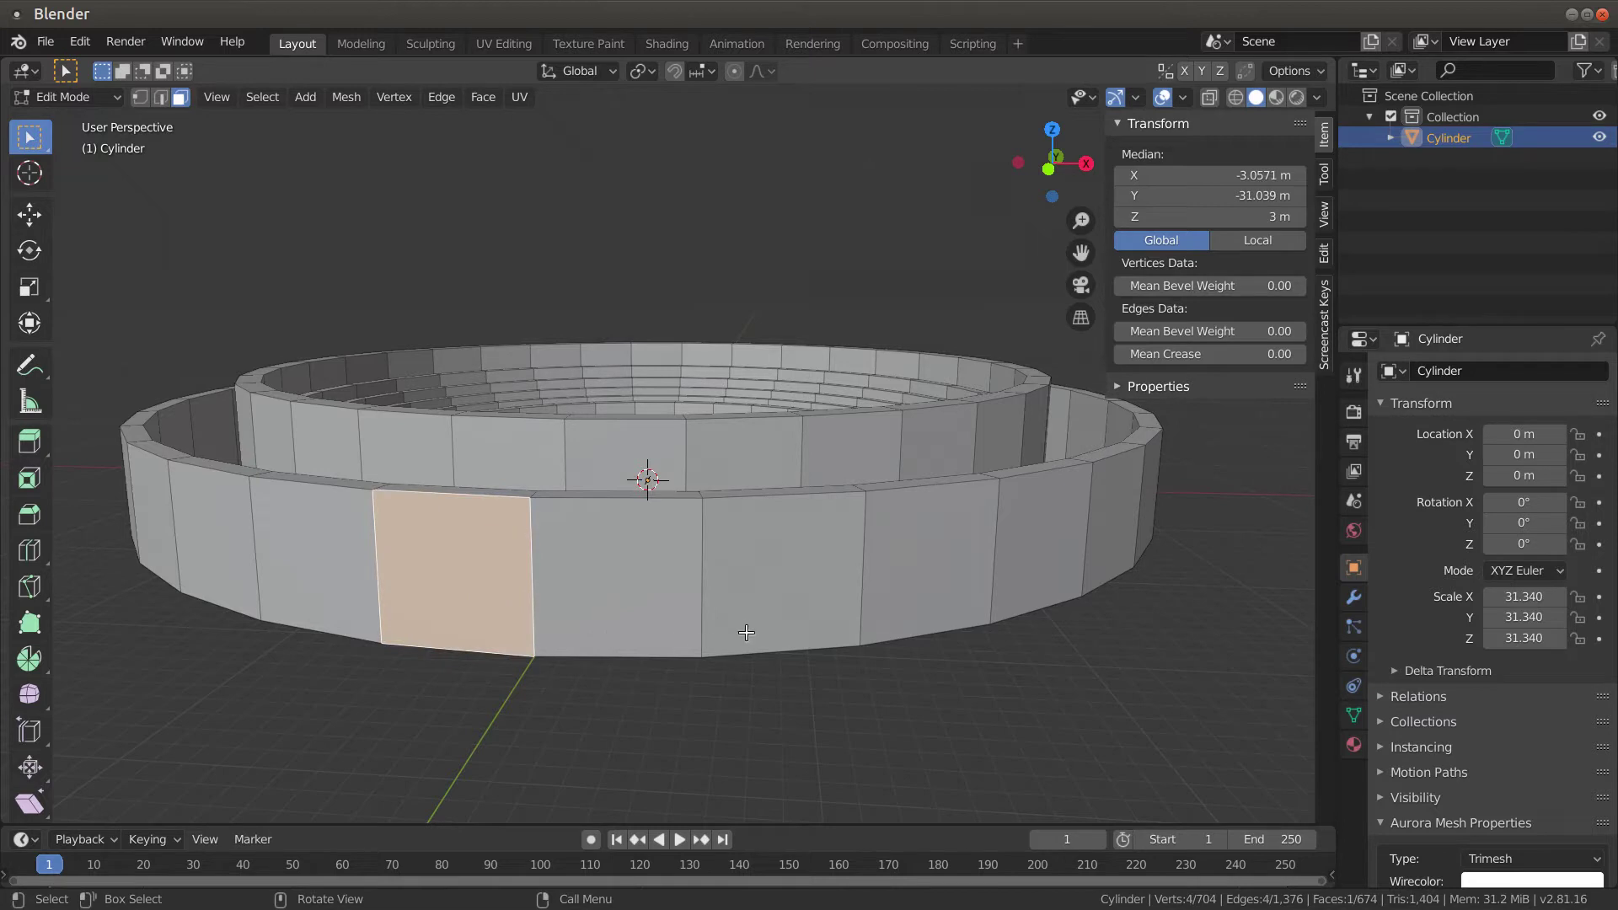
key(i)
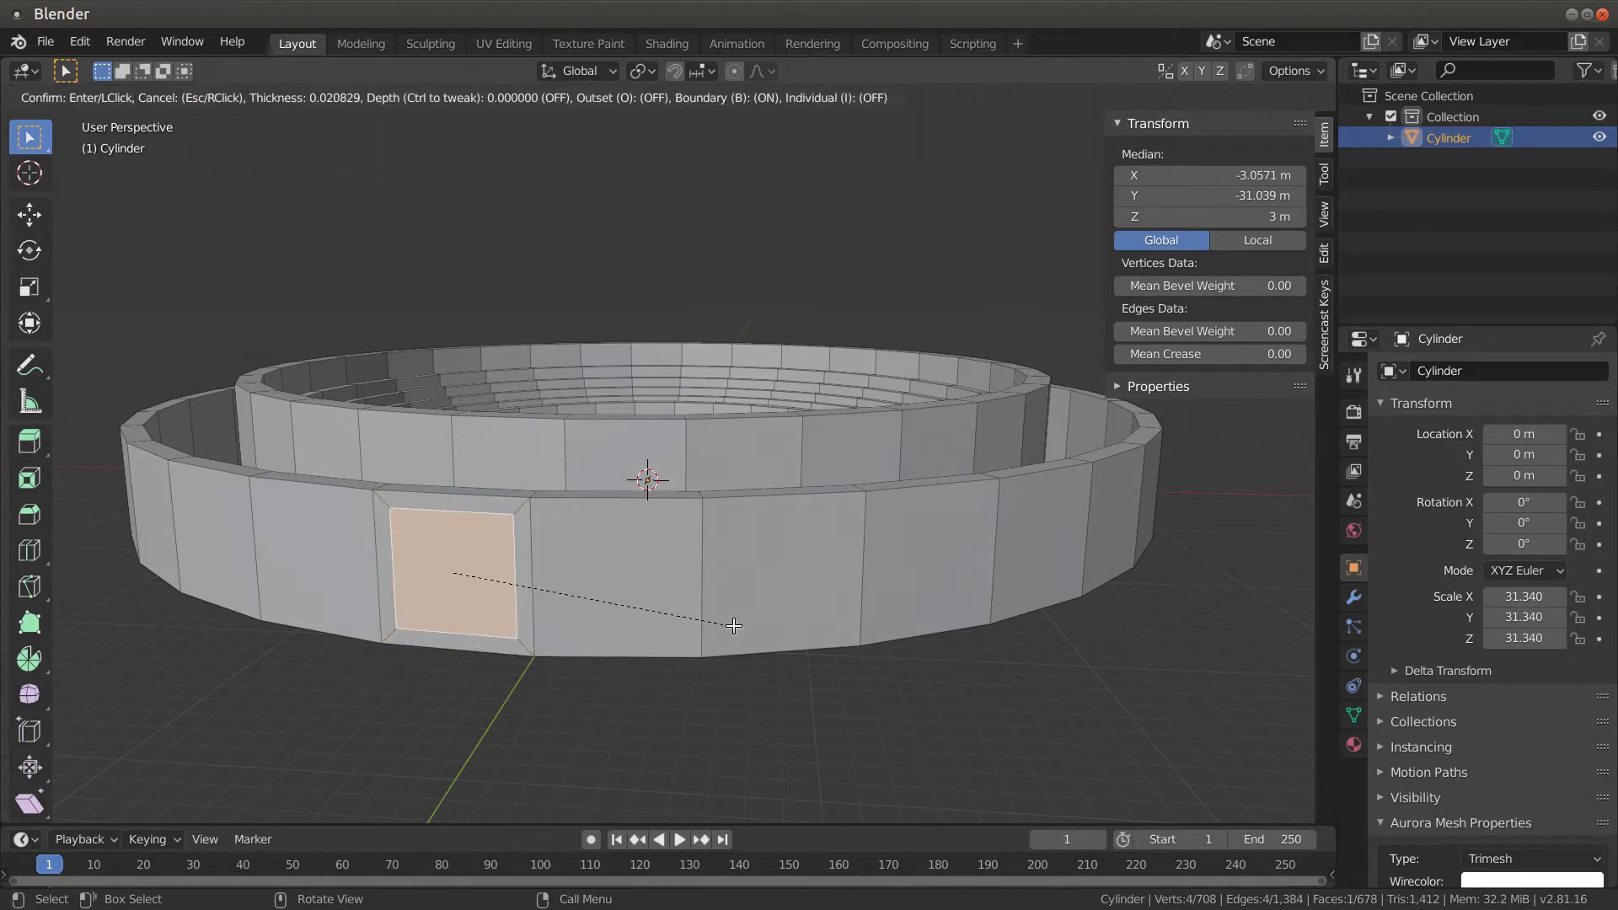
click(734, 625)
middle_drag(651, 691, 780, 558)
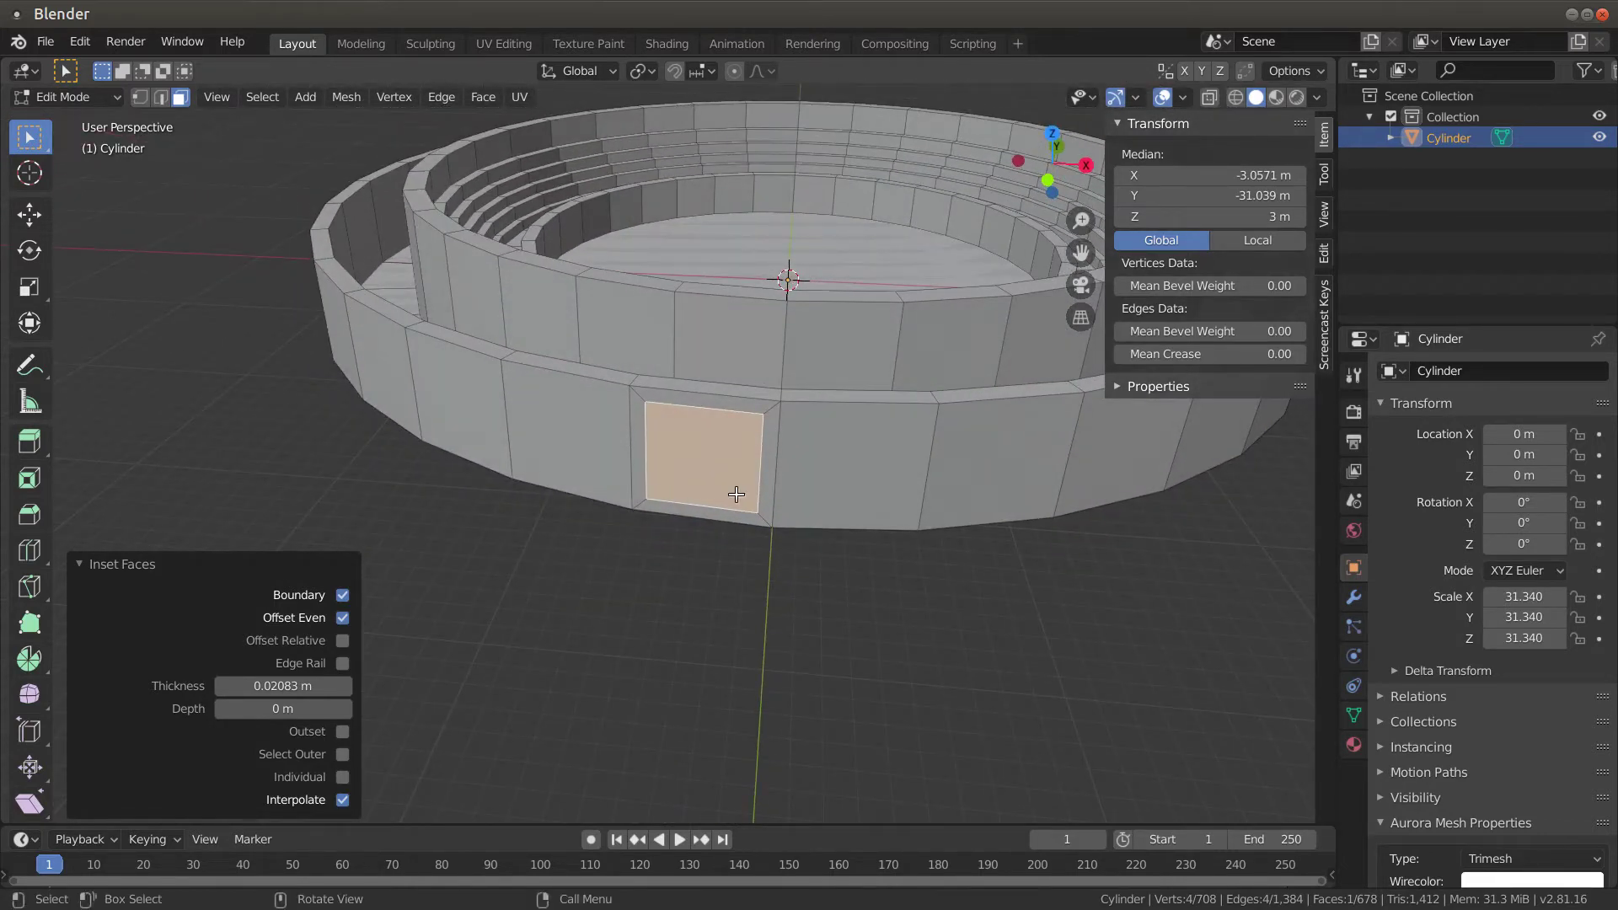
middle_drag(801, 499, 793, 607)
key(e)
click(704, 548)
scroll(722, 577, up, 2)
scroll(777, 583, down, 4)
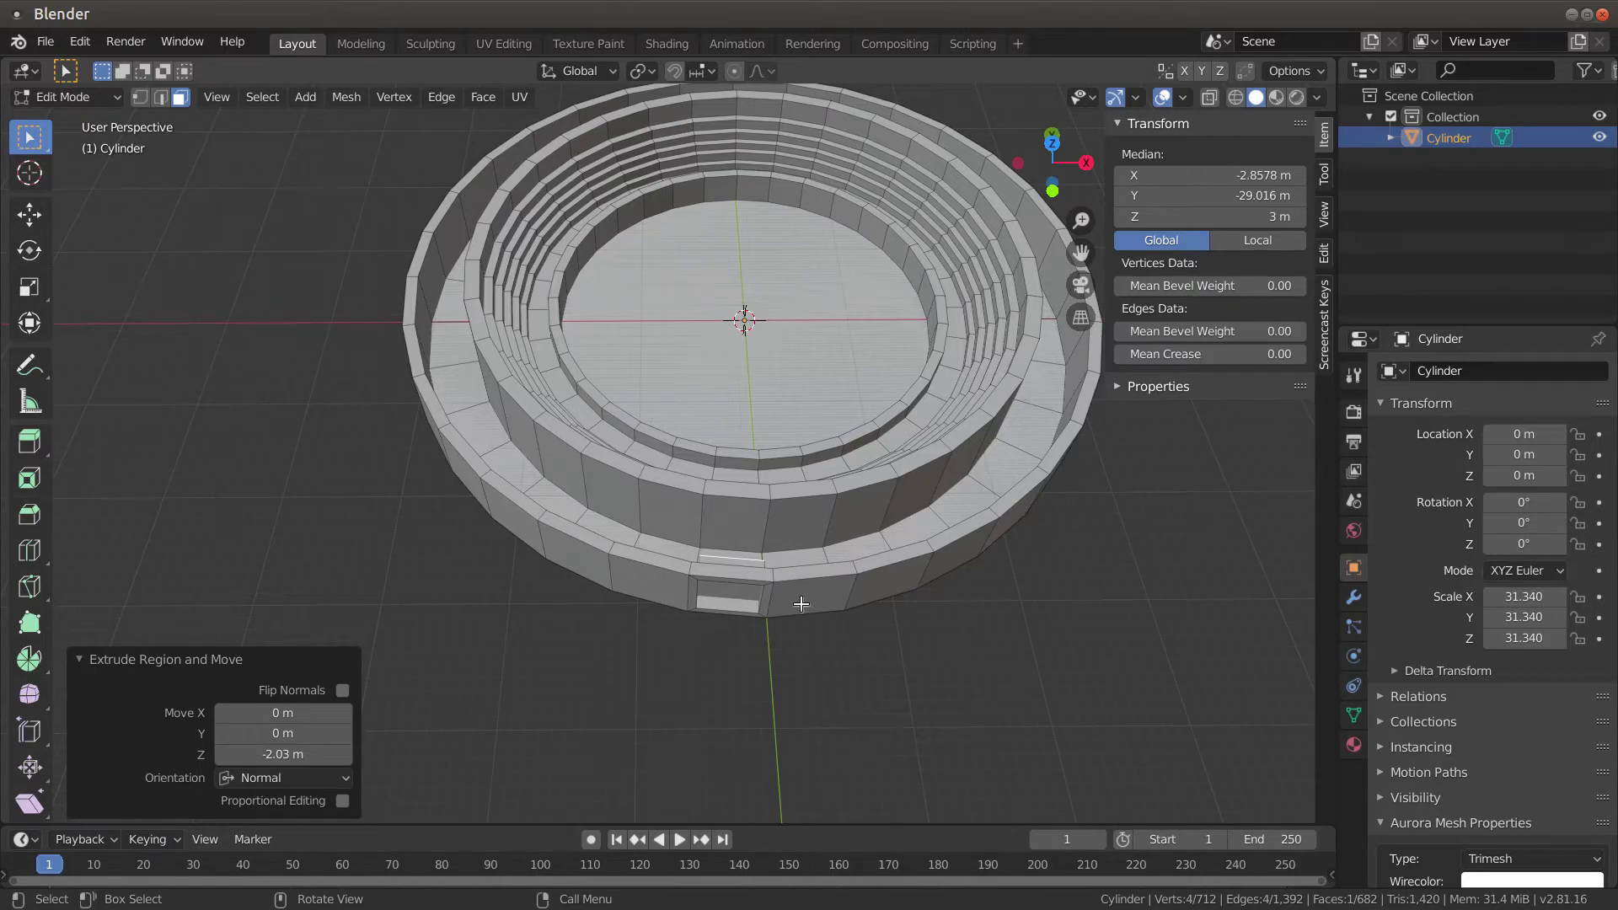
Set the Z position of the doorway recess's bottom face to 0 m
middle_drag(770, 614, 451, 415)
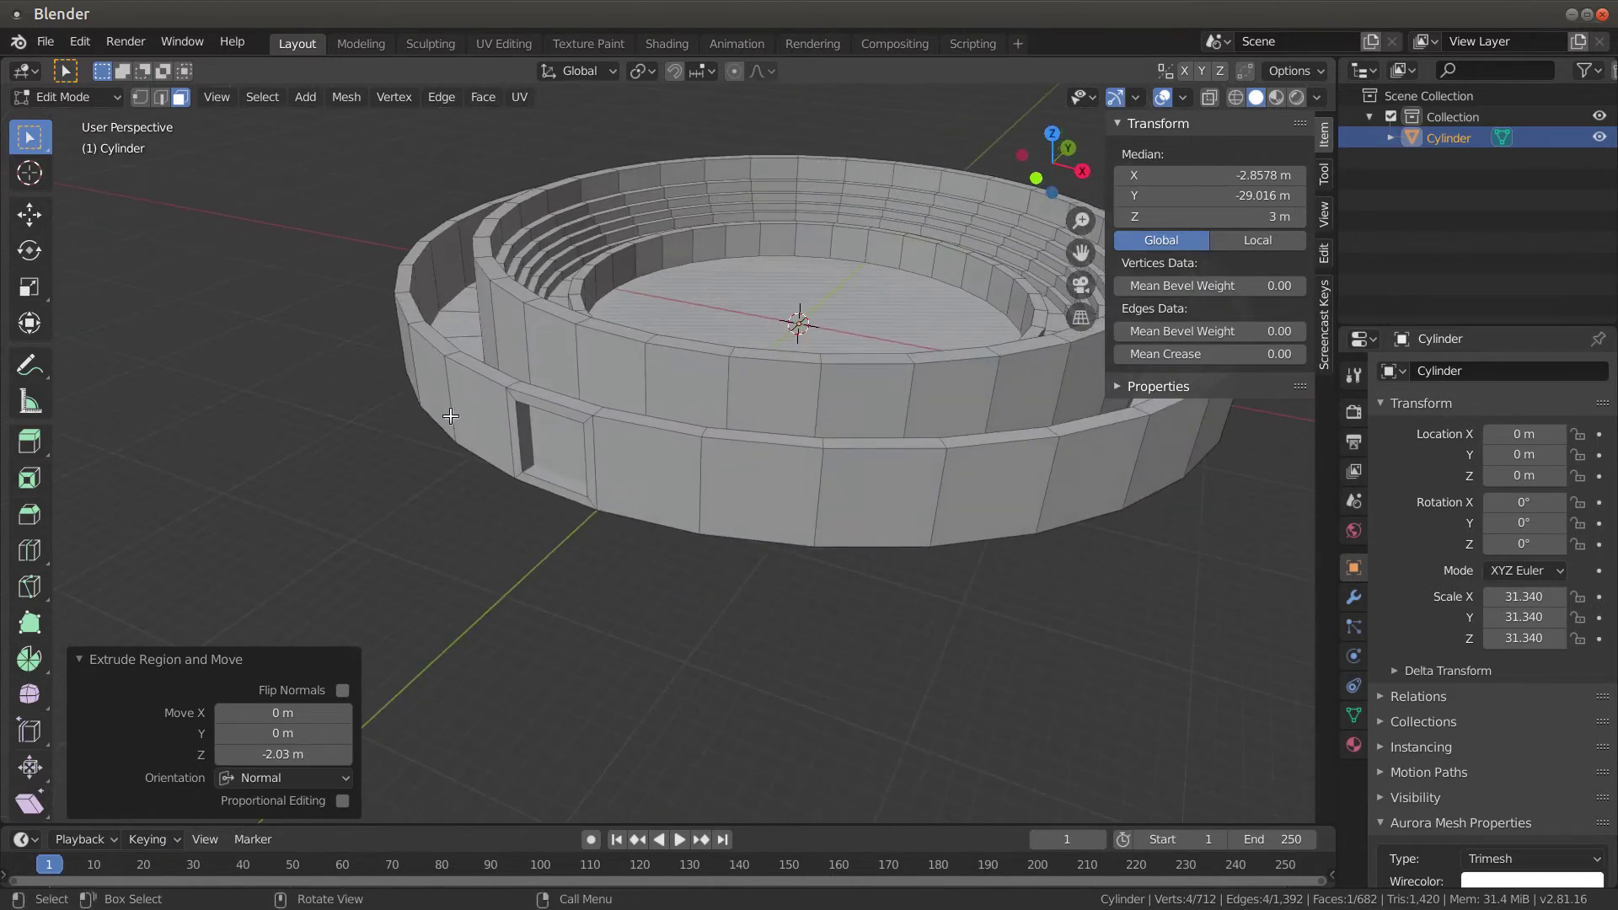
scroll(451, 416, up, 4)
middle_drag(481, 504, 539, 491)
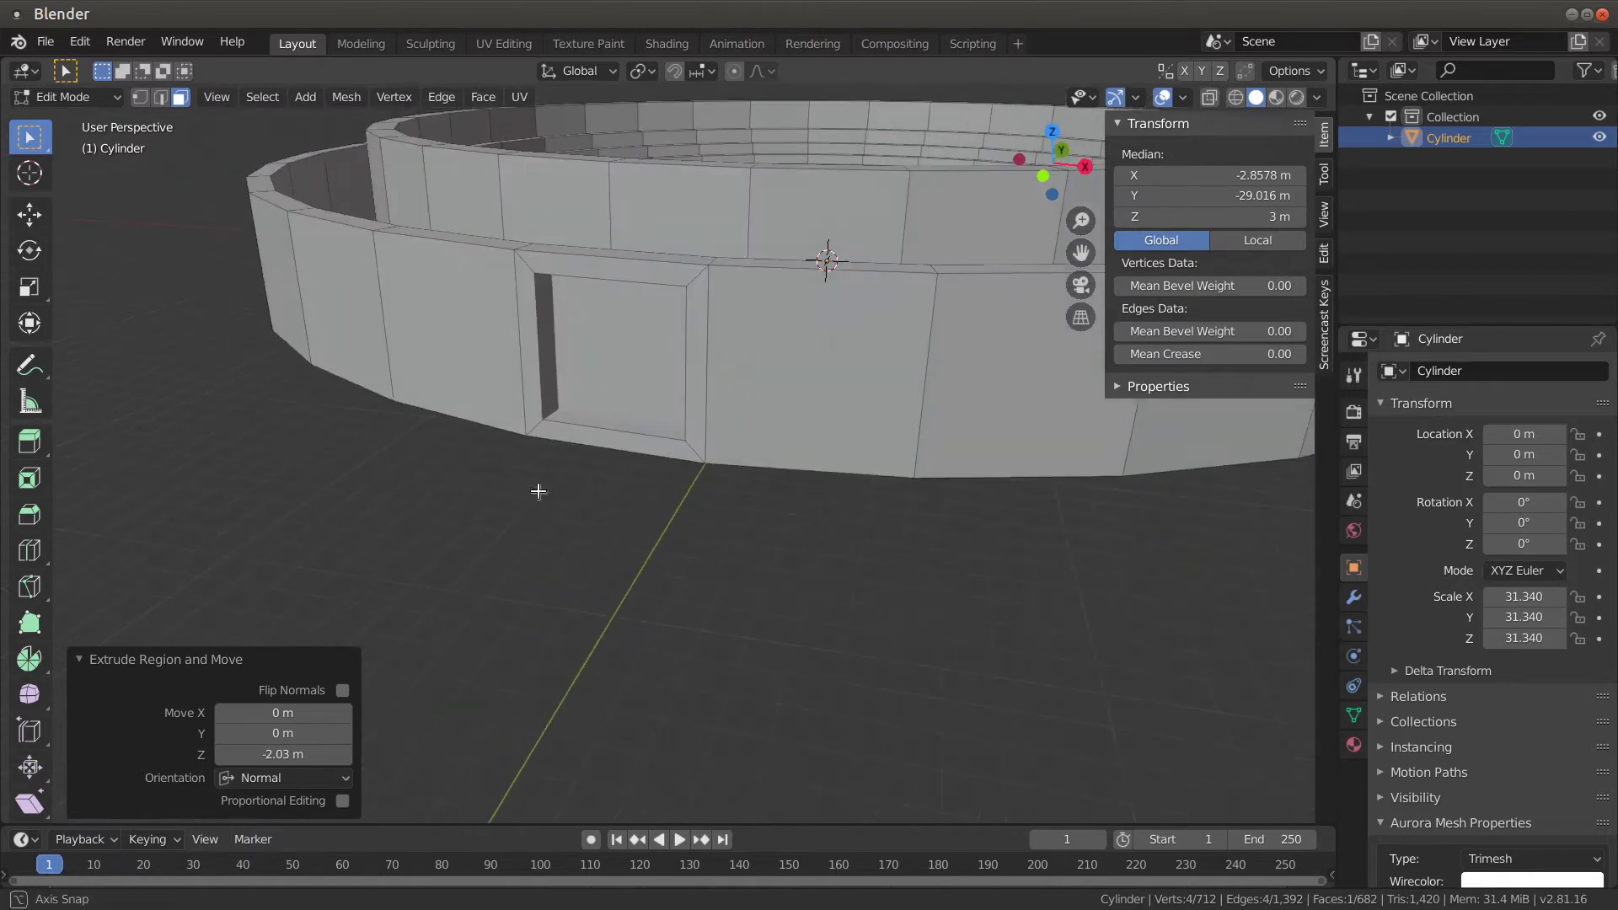
click(604, 422)
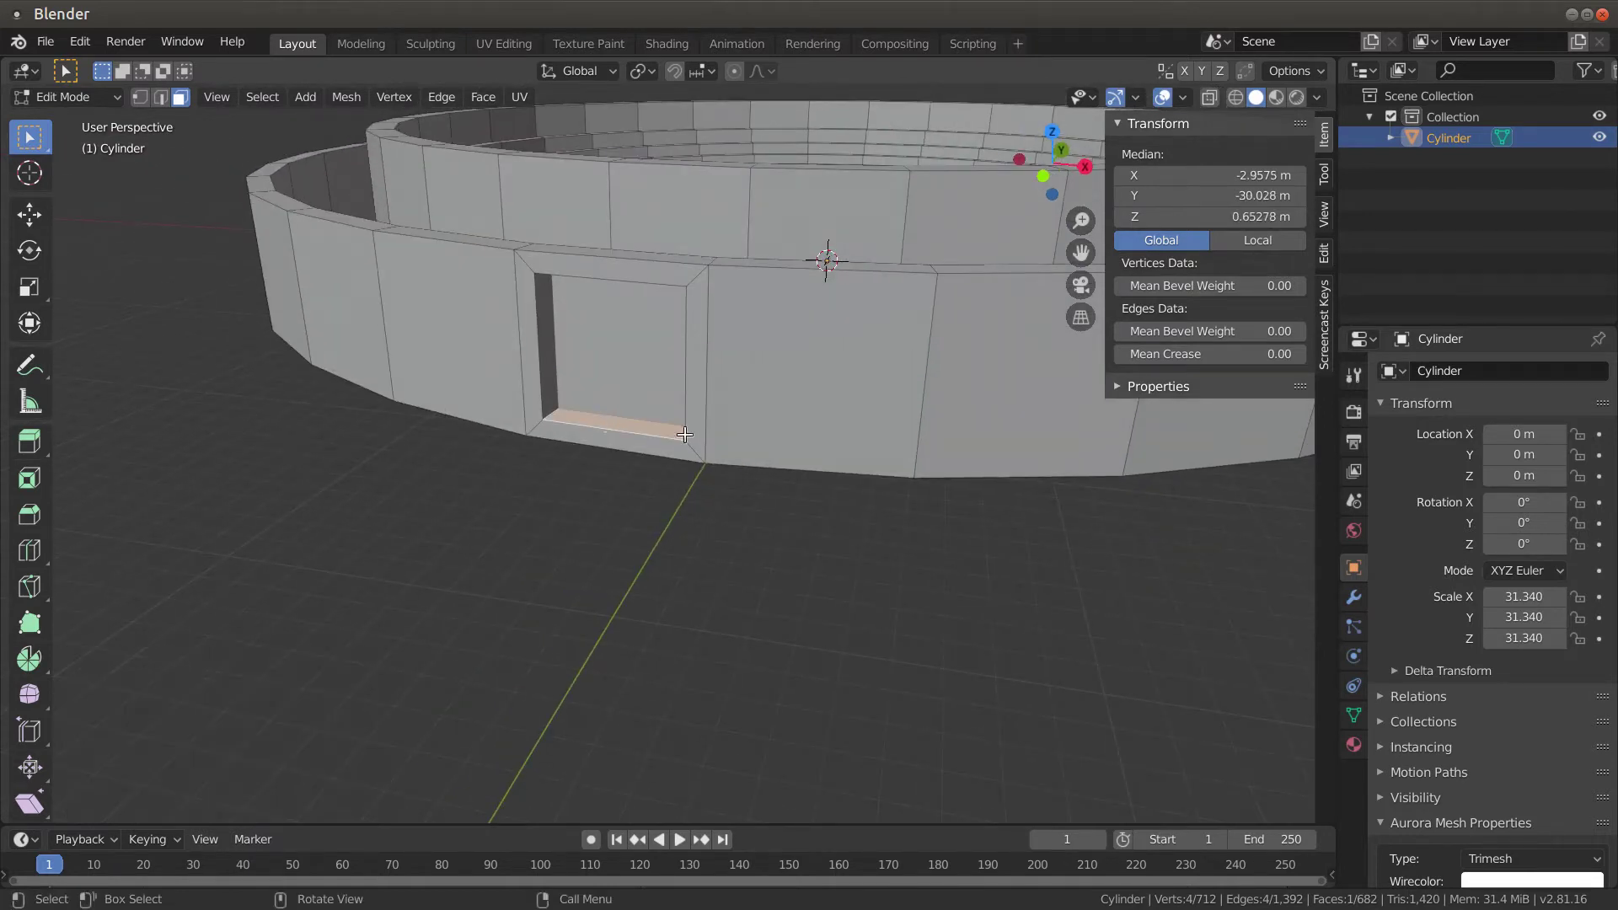
click(1186, 217)
text(0)
key(Return)
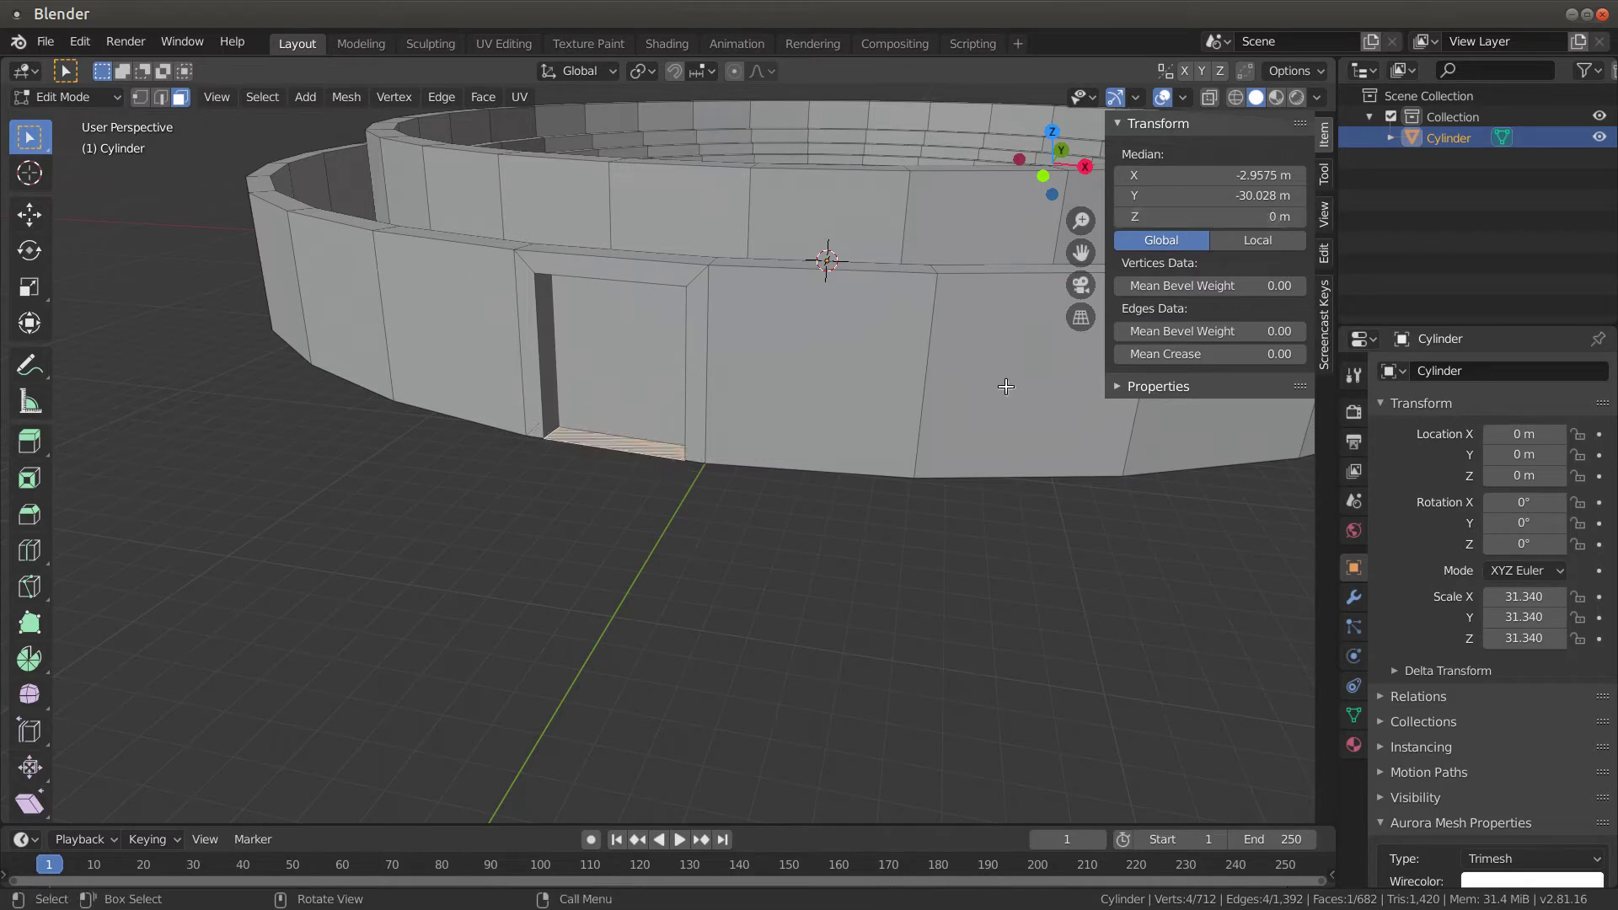
Delete the rim wall's inner face that blocks the doorway recess
click(624, 361)
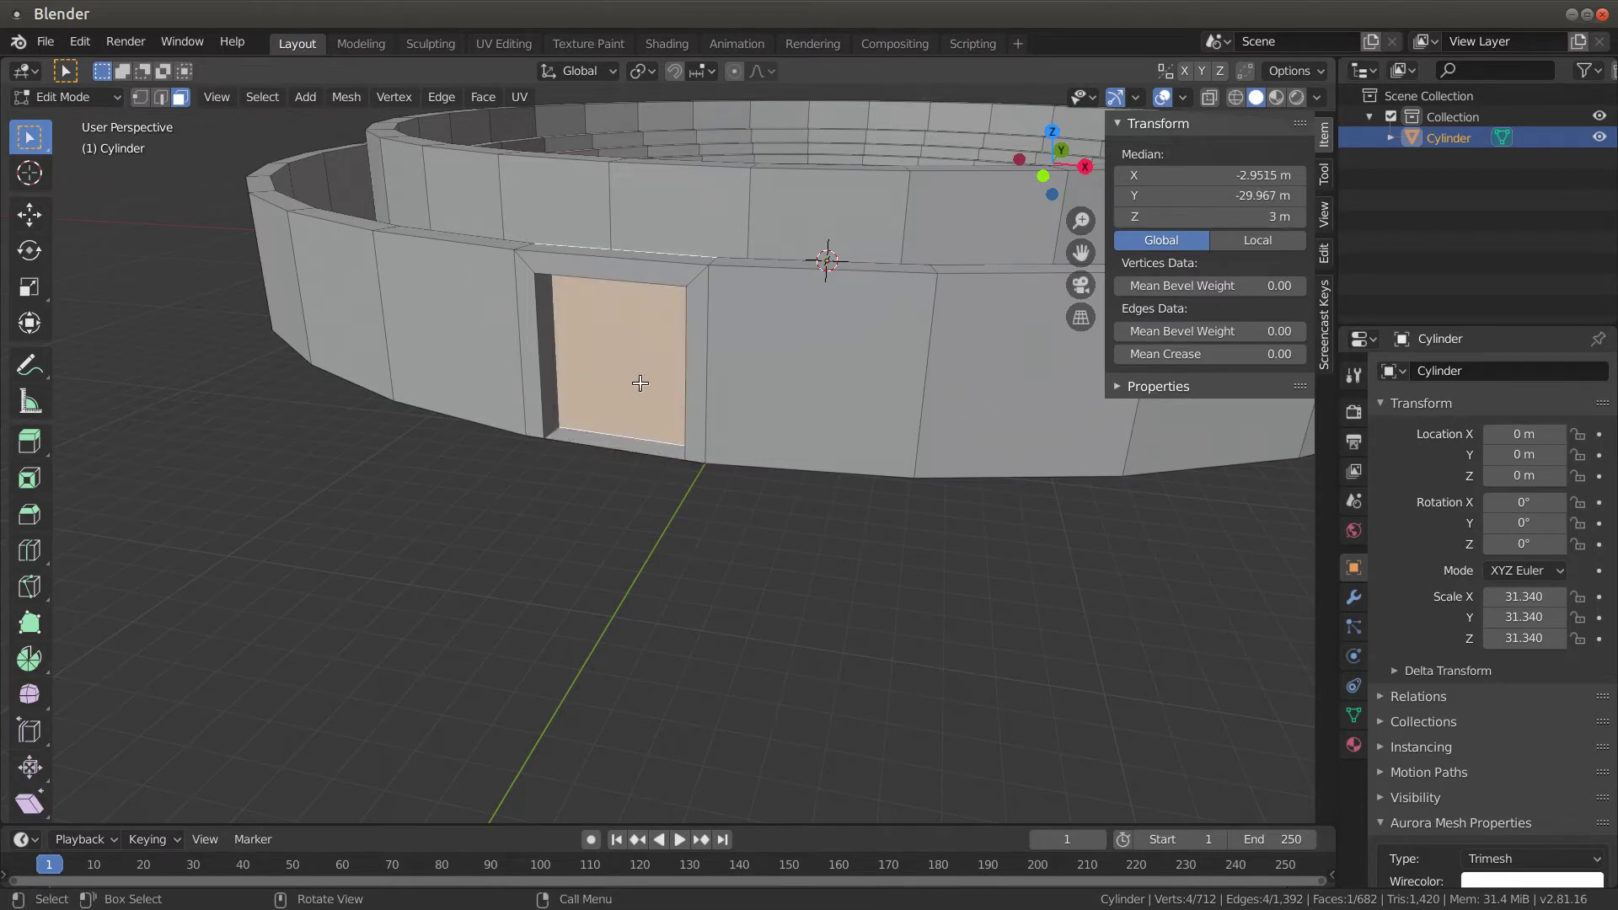
key(x)
click(639, 382)
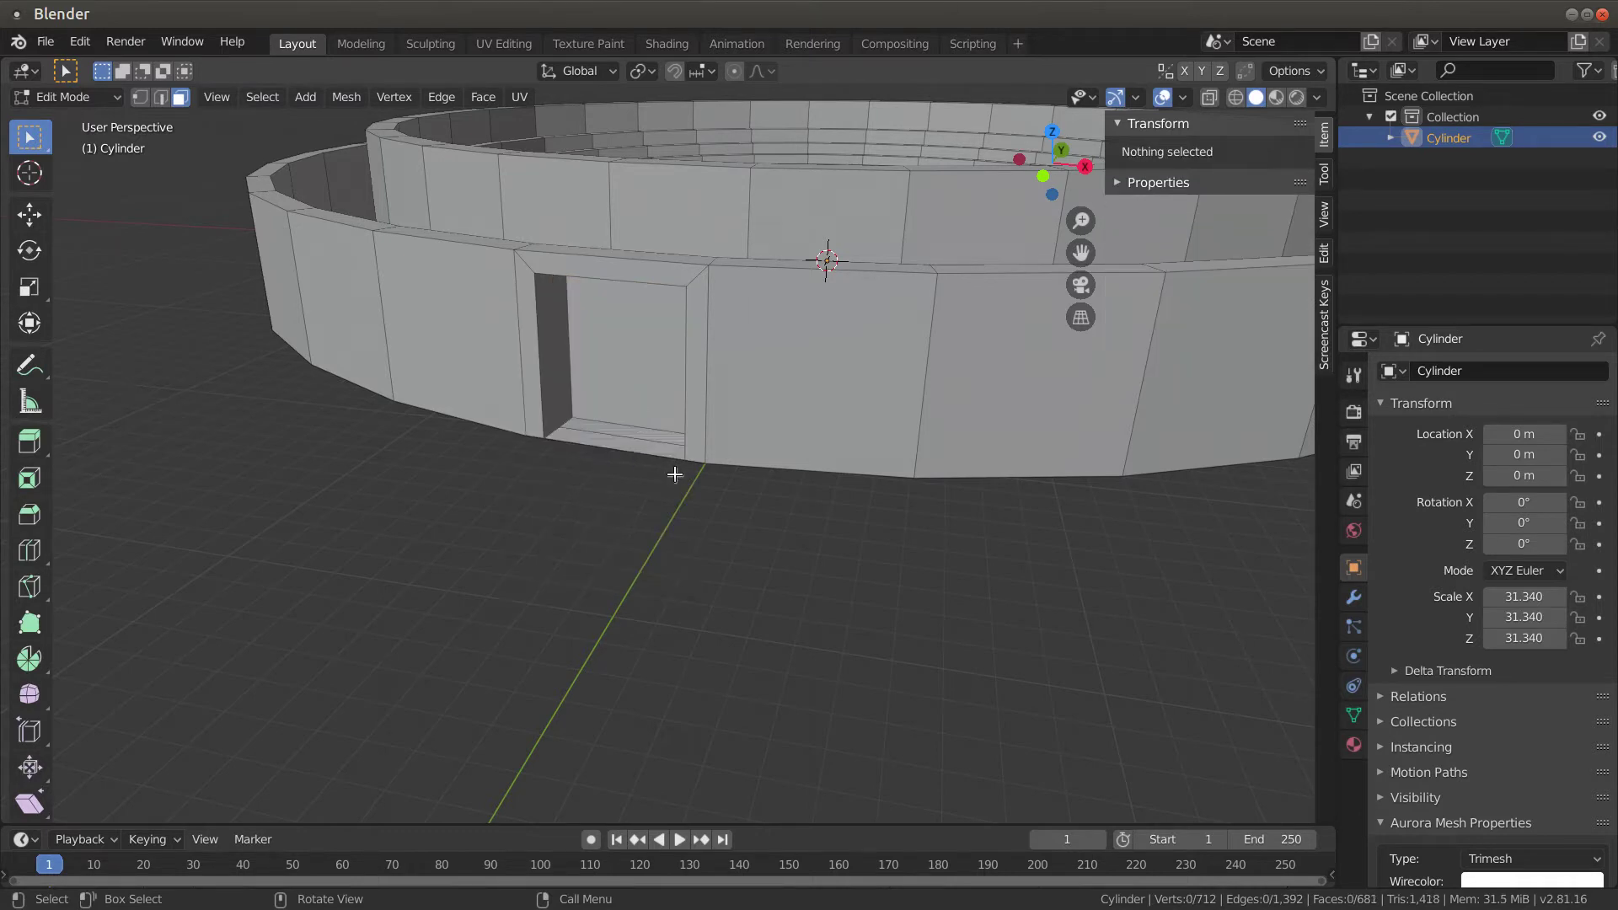
Delete the remaining face at the back of the doorway recess to open it through the outer wall
middle_drag(708, 504, 592, 461)
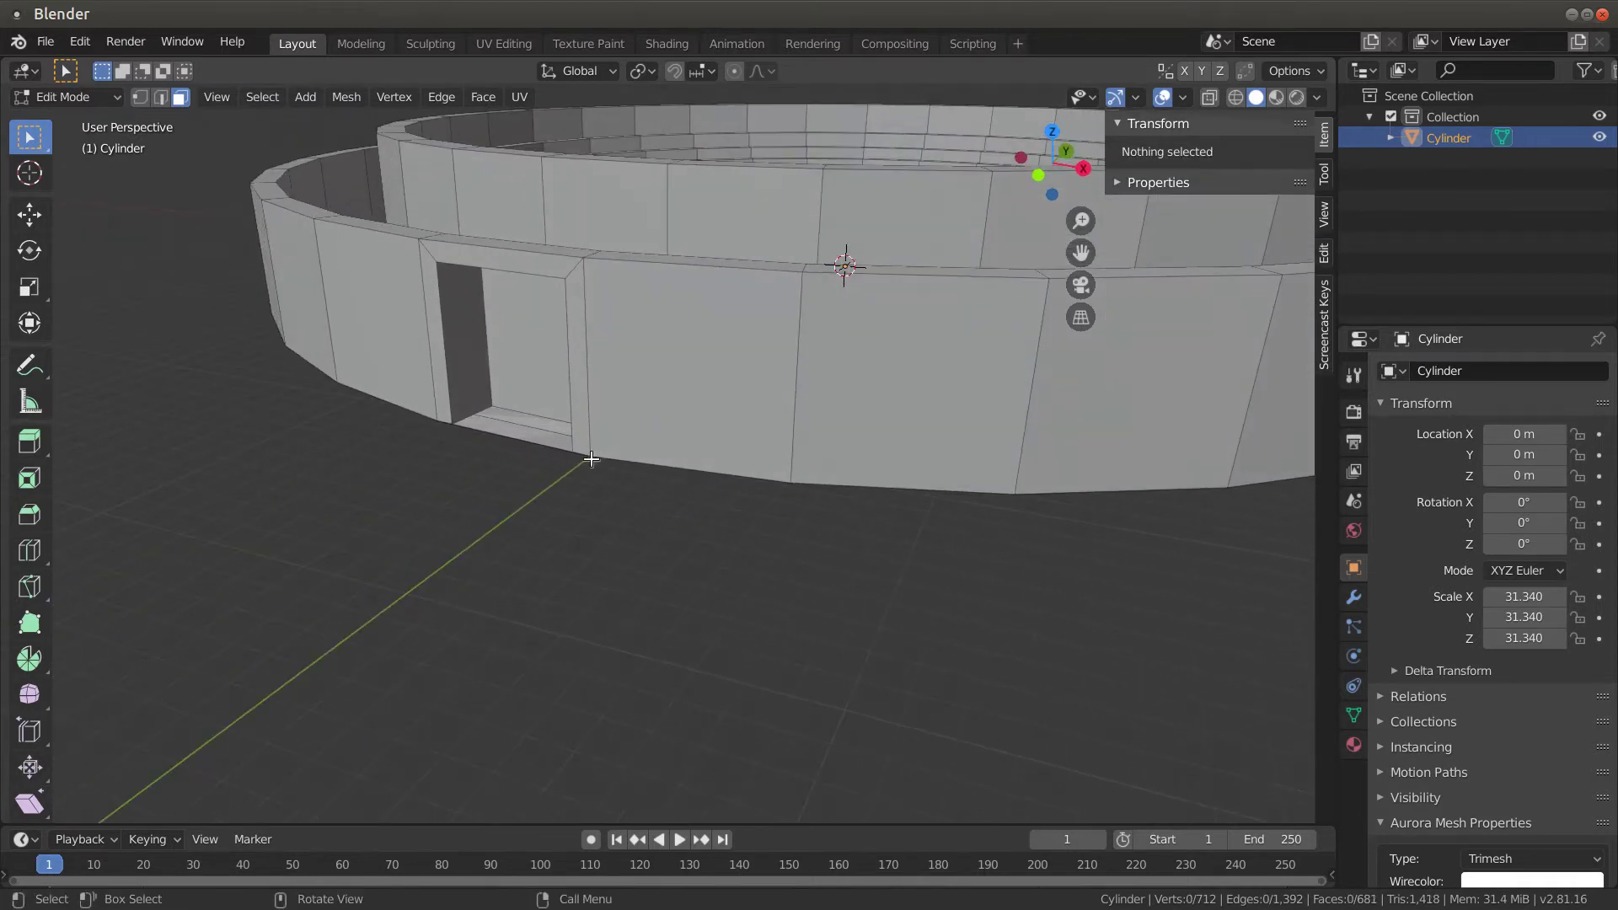
click(528, 368)
key(x)
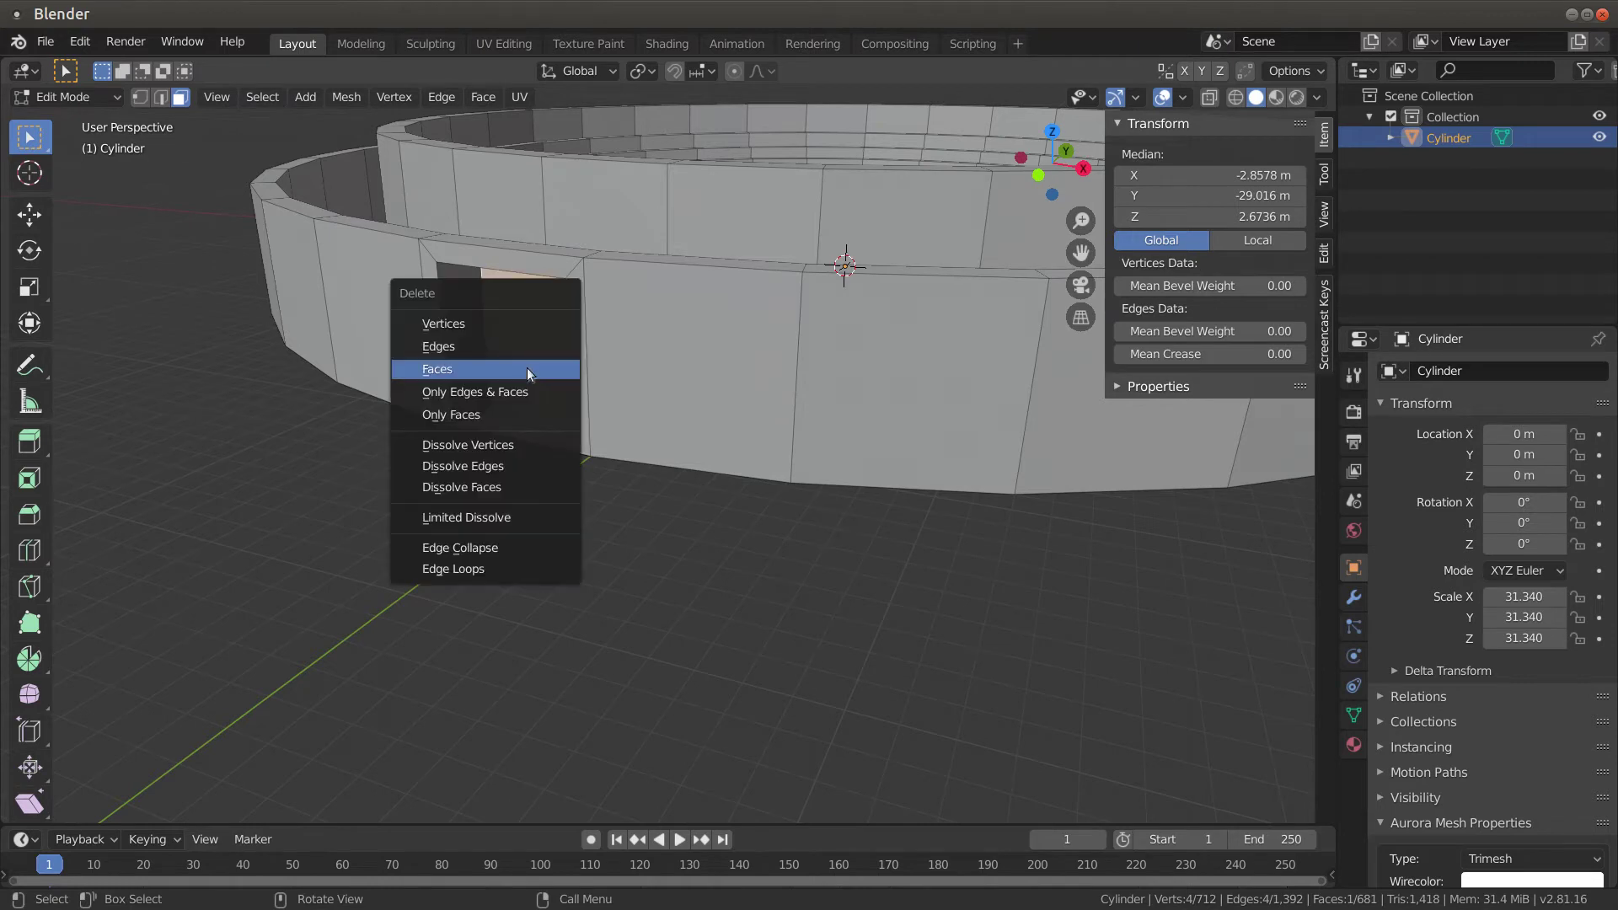
click(528, 368)
Select the ten tread and riser faces of one terrace segment opposite the doorway and duplicate them in place
middle_drag(527, 369, 537, 437)
middle_drag(604, 304, 466, 377)
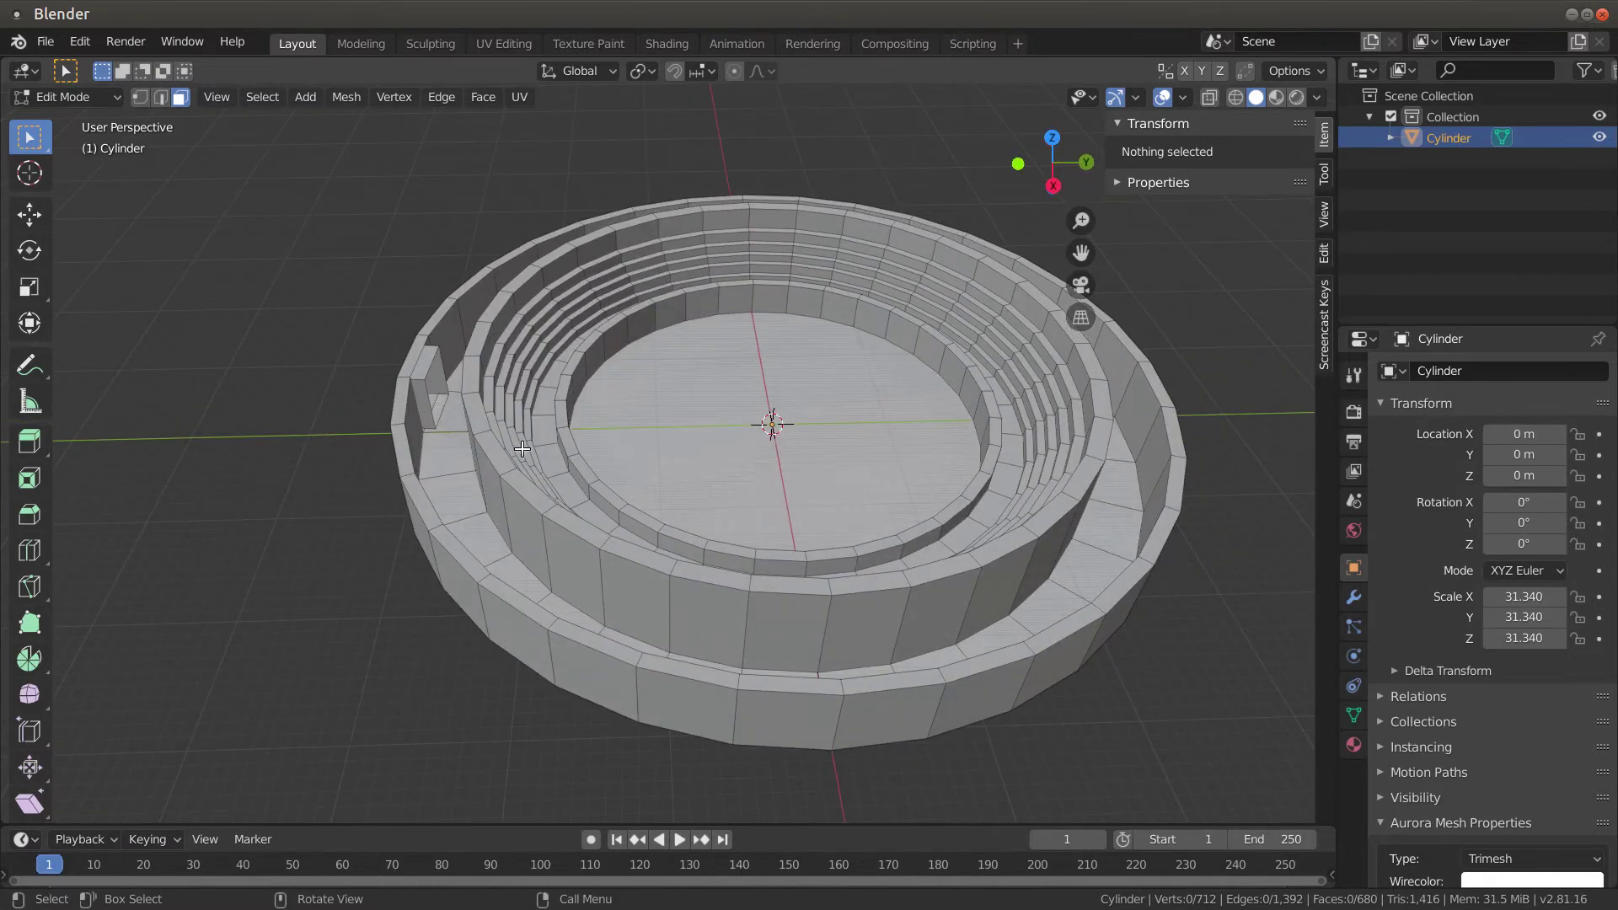
middle_drag(519, 452, 600, 528)
scroll(530, 430, up, 5)
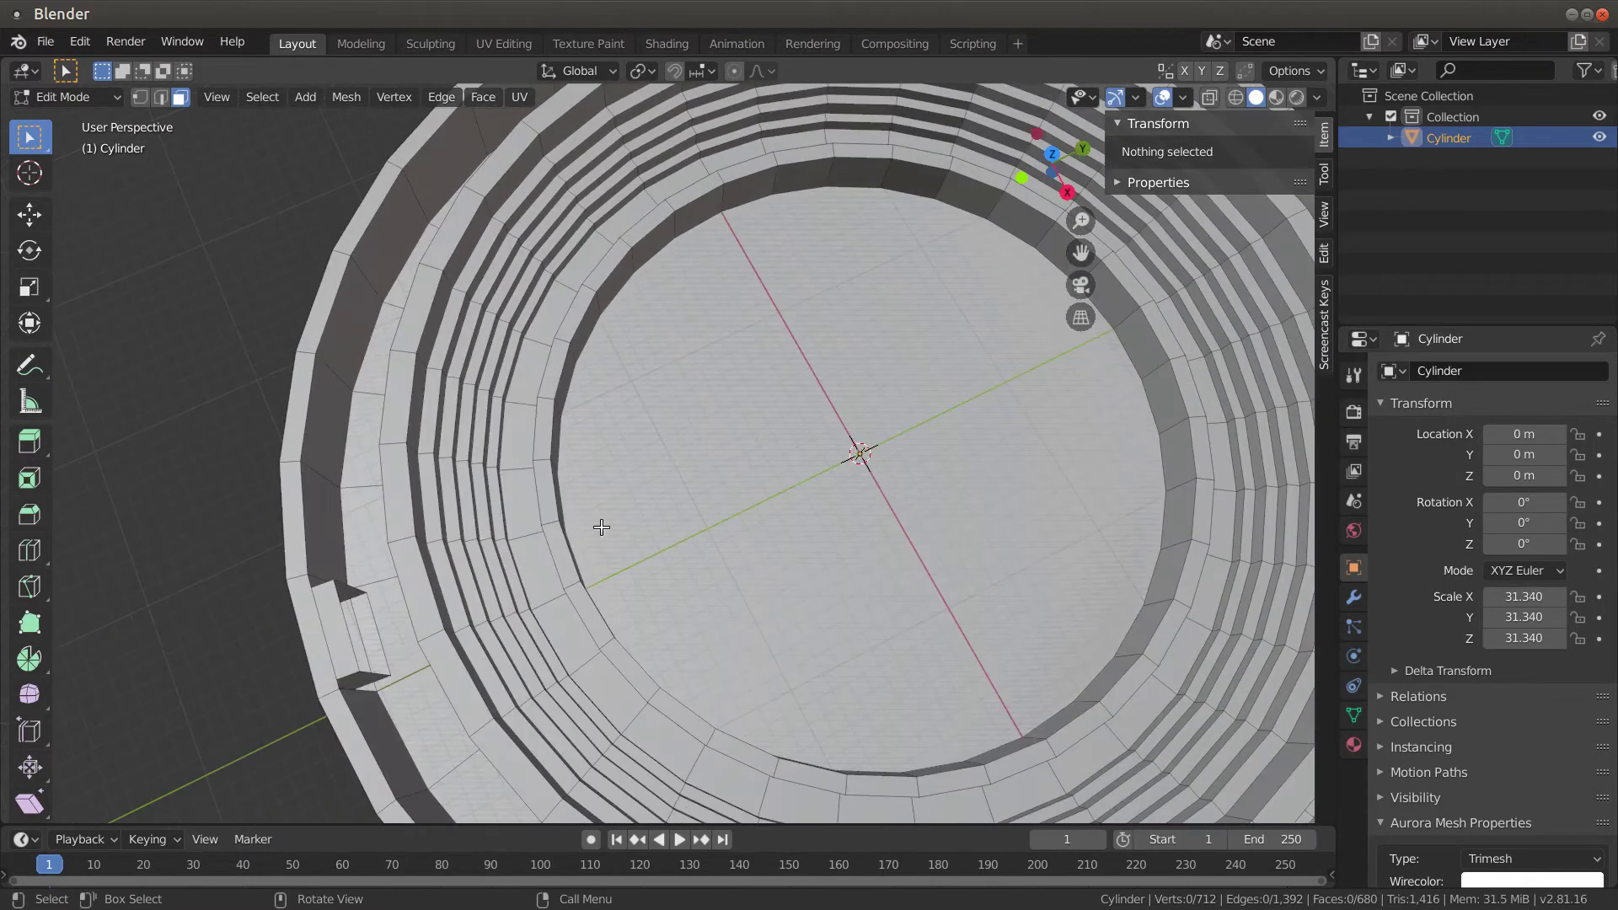
scroll(666, 525, down, 4)
mouse_move(898, 518)
middle_down()
mouse_move(933, 522)
mouse_move(928, 505)
middle_up()
scroll(918, 320, up, 4)
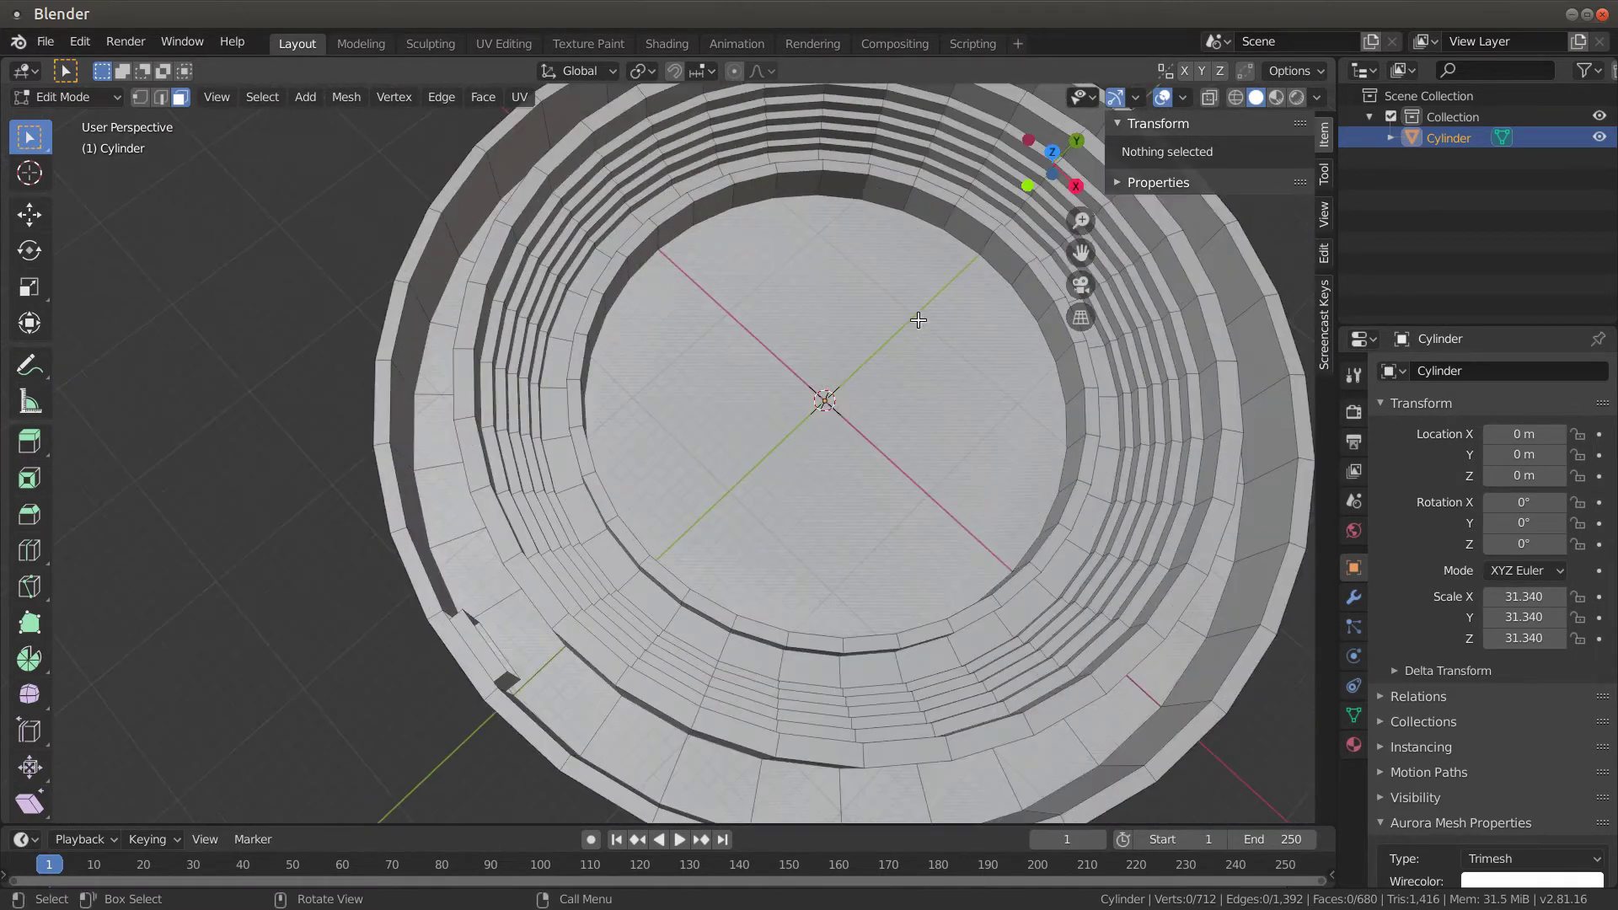
shift+middle_drag(875, 396, 279, 616)
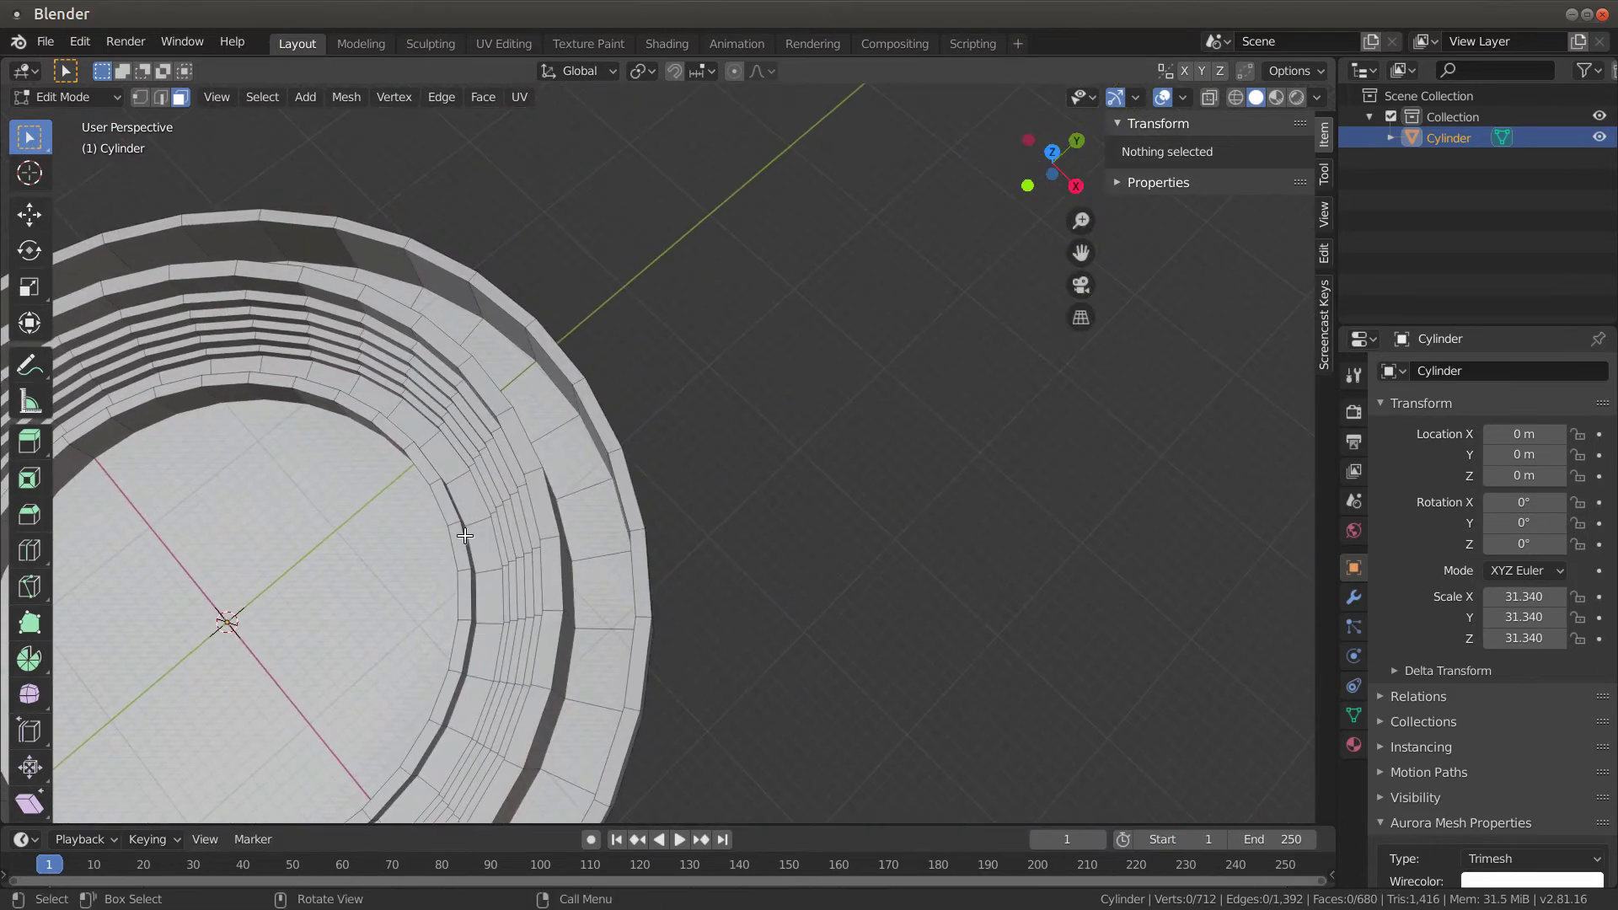
middle_drag(461, 535, 587, 504)
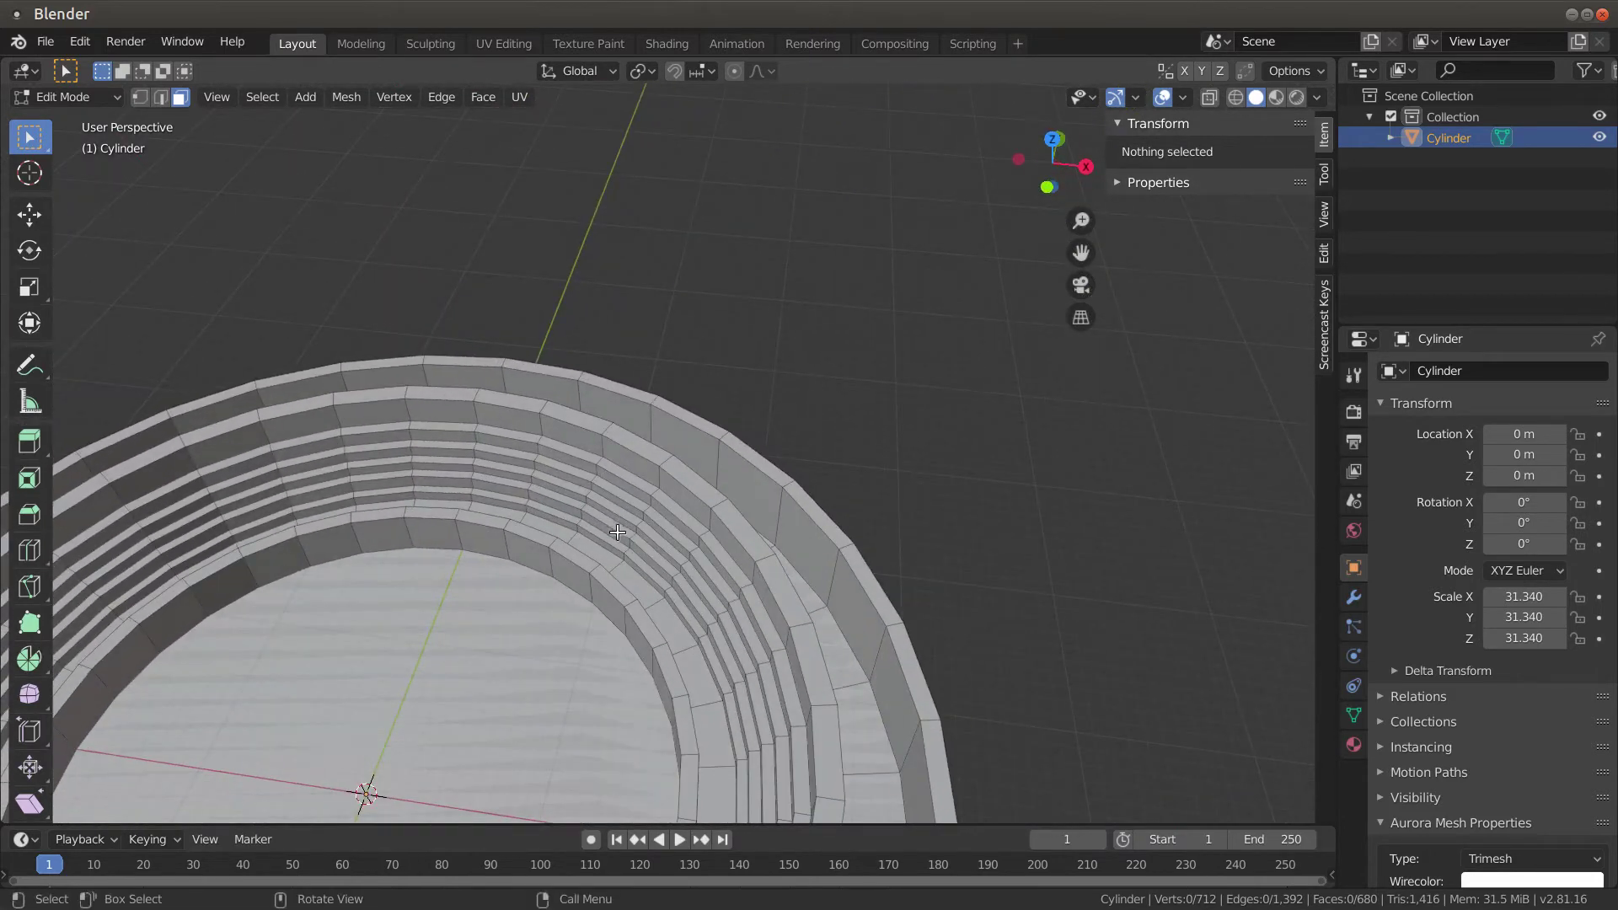
scroll(618, 532, up, 2)
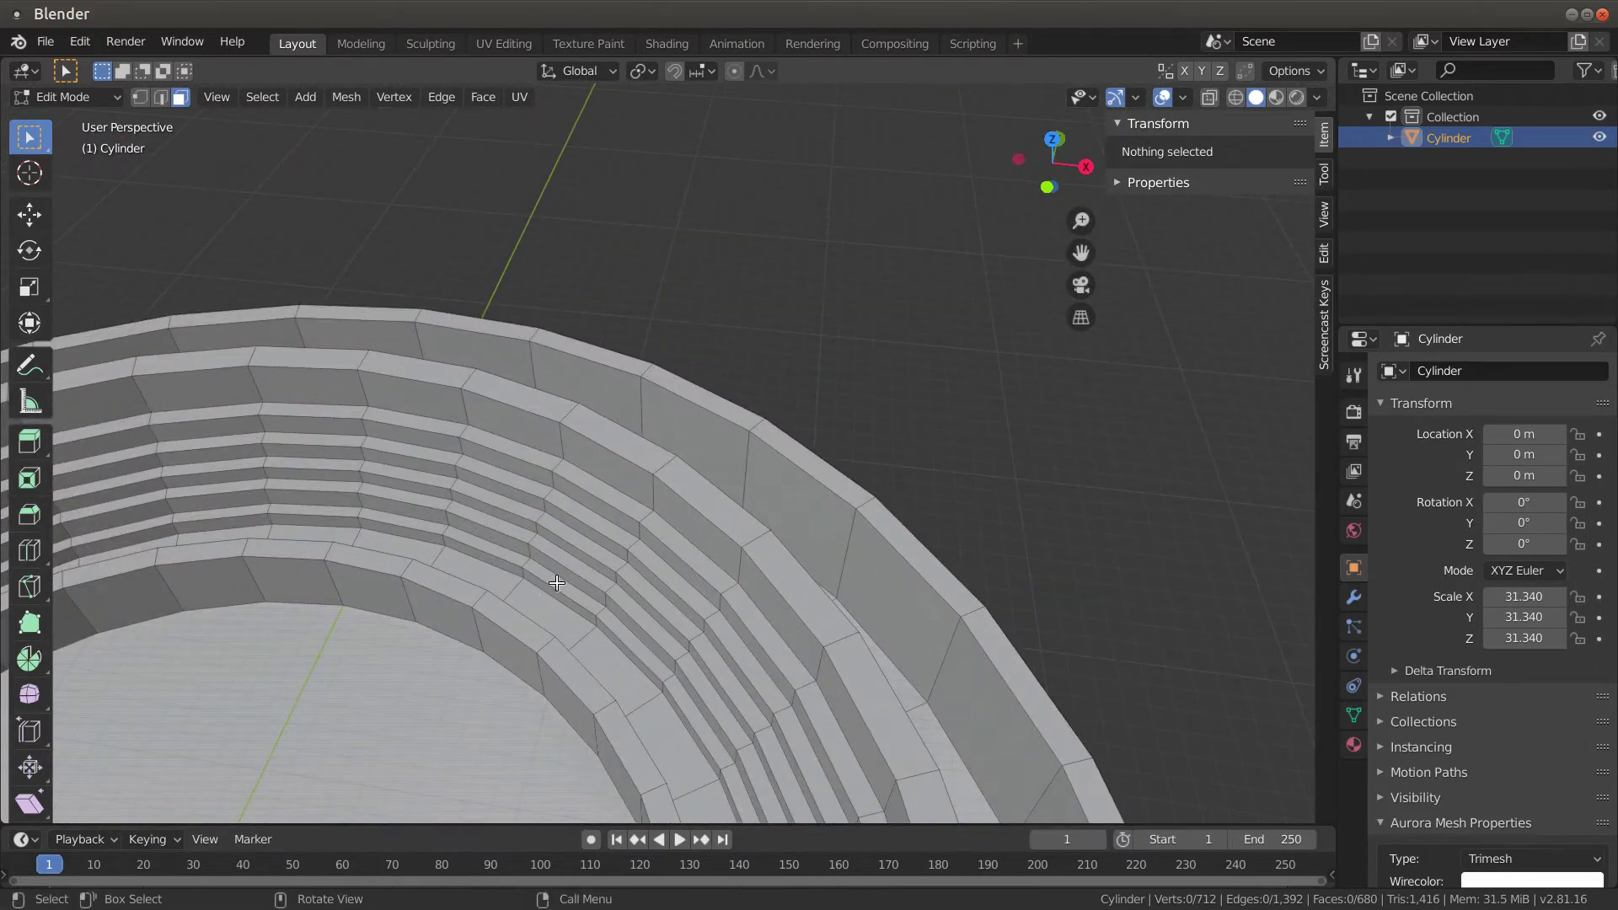
click(558, 583)
shift+click(557, 595)
shift+click(565, 575)
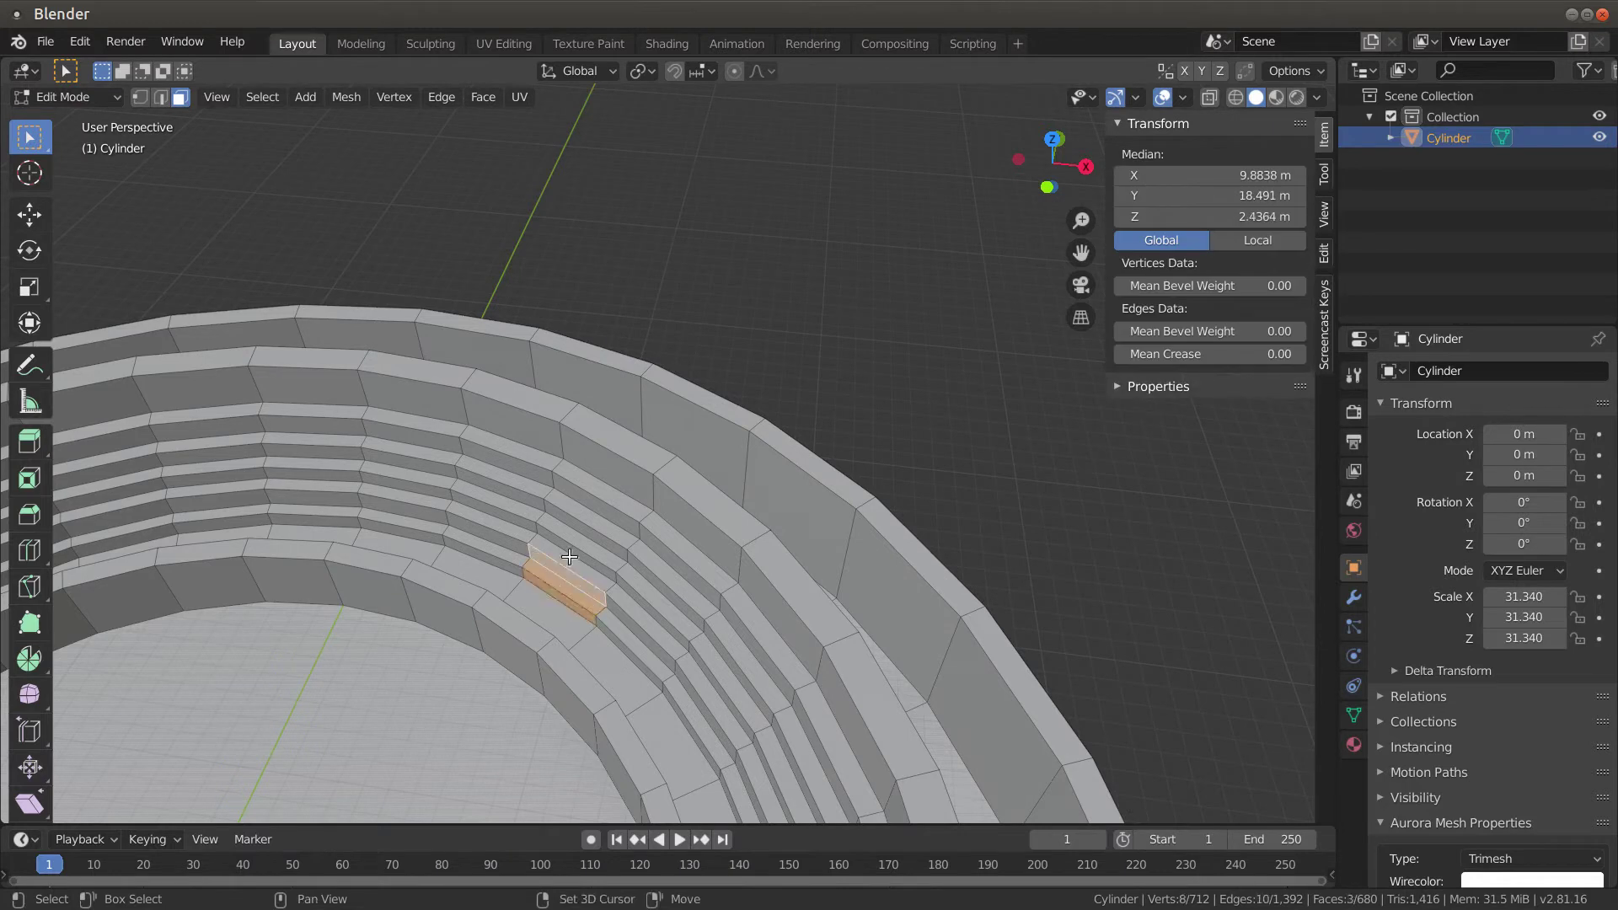
ctrl+click(596, 506)
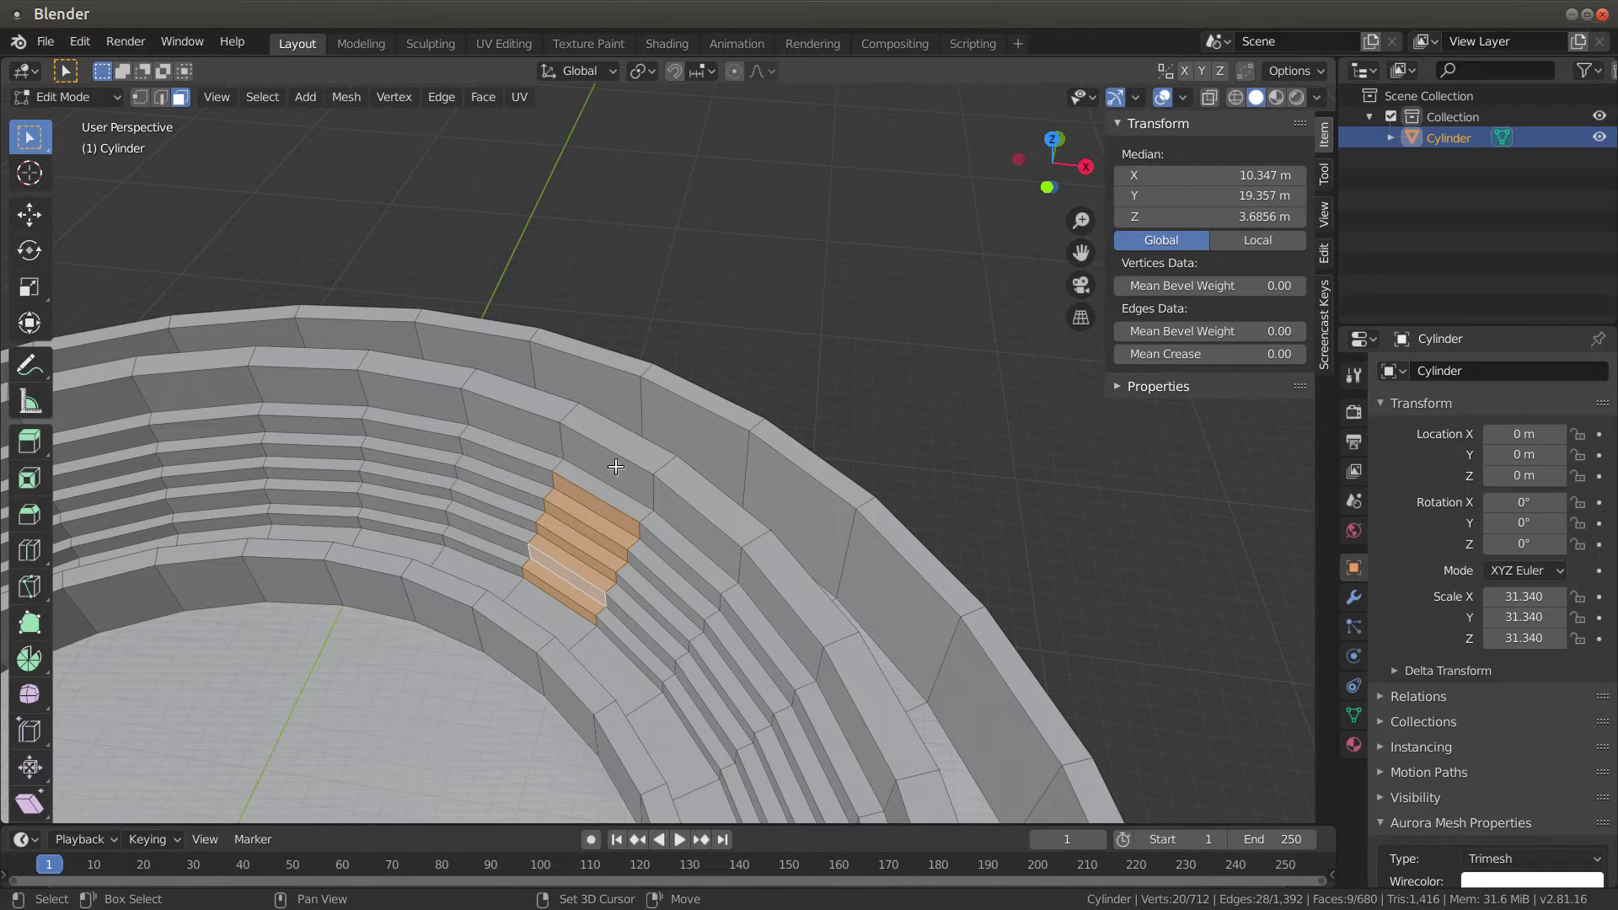
drag(620, 463, 583, 519)
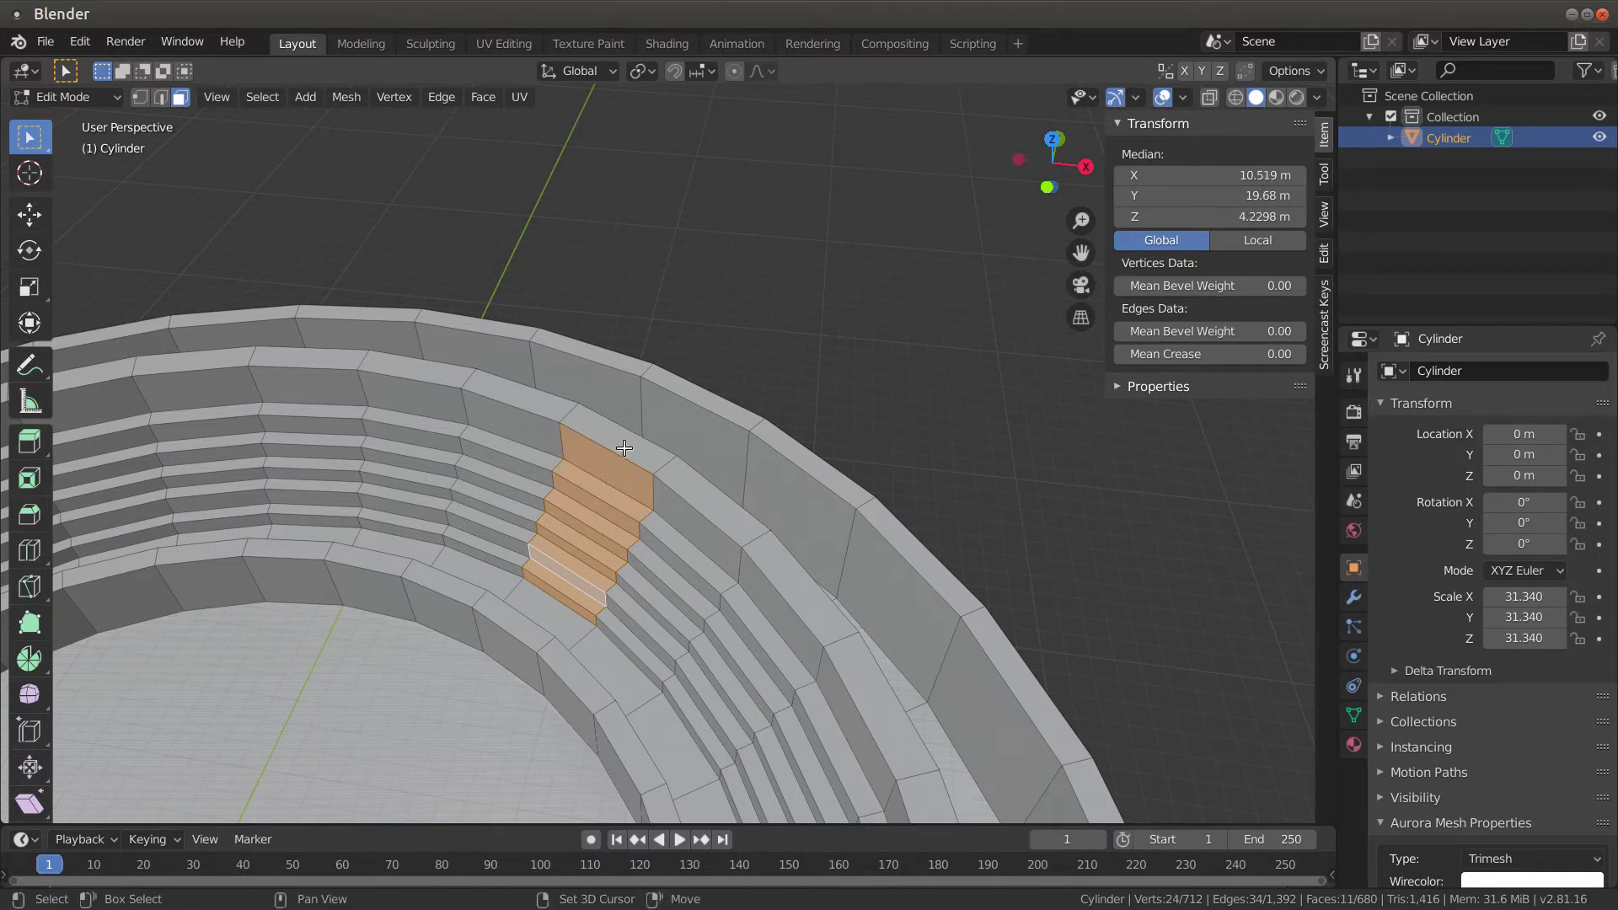
shift+click(623, 448)
shift+click(633, 476)
shift+click(638, 447)
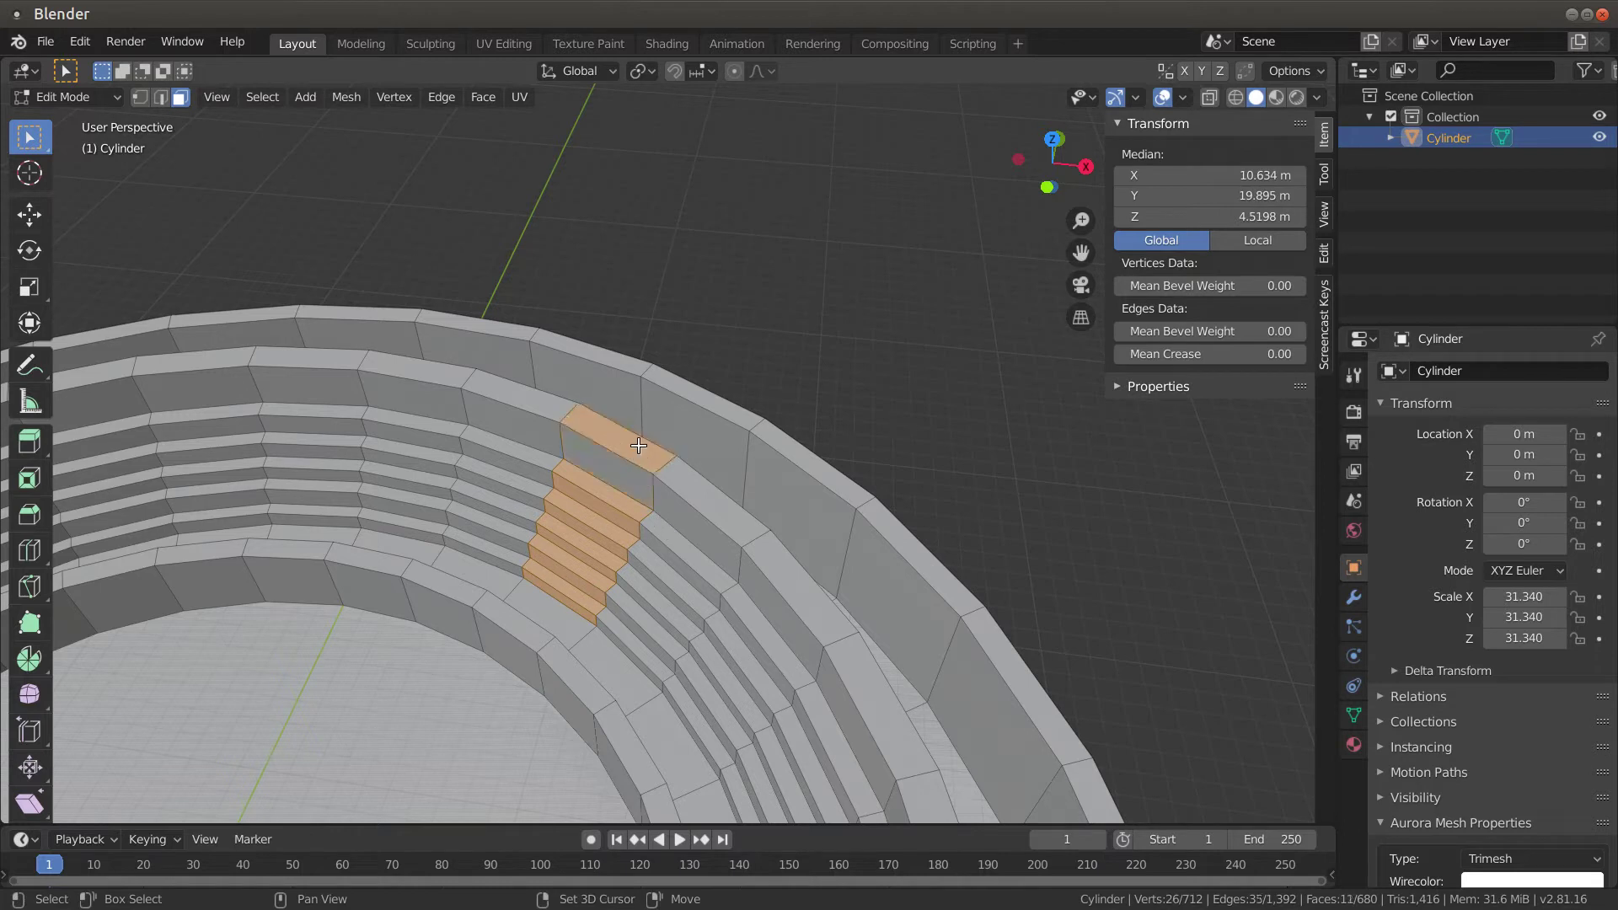
key(shift+d)
right_click(679, 521)
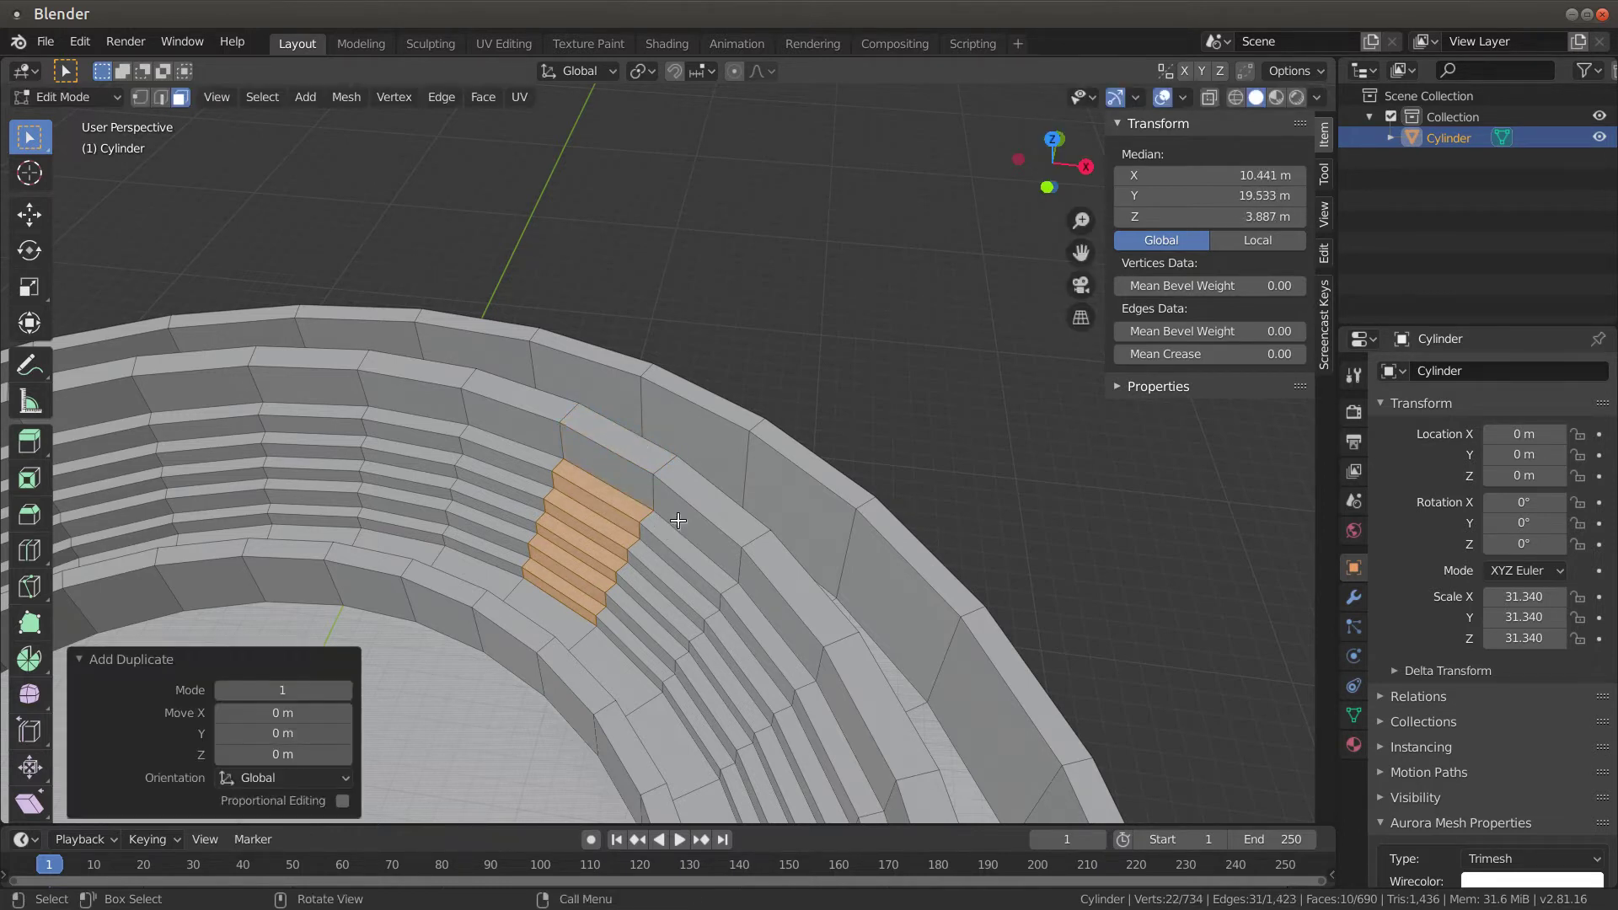
right_click(764, 344)
Try rotating the duplicated terrace faces by 90° about the view axis, and undo it
key(r)
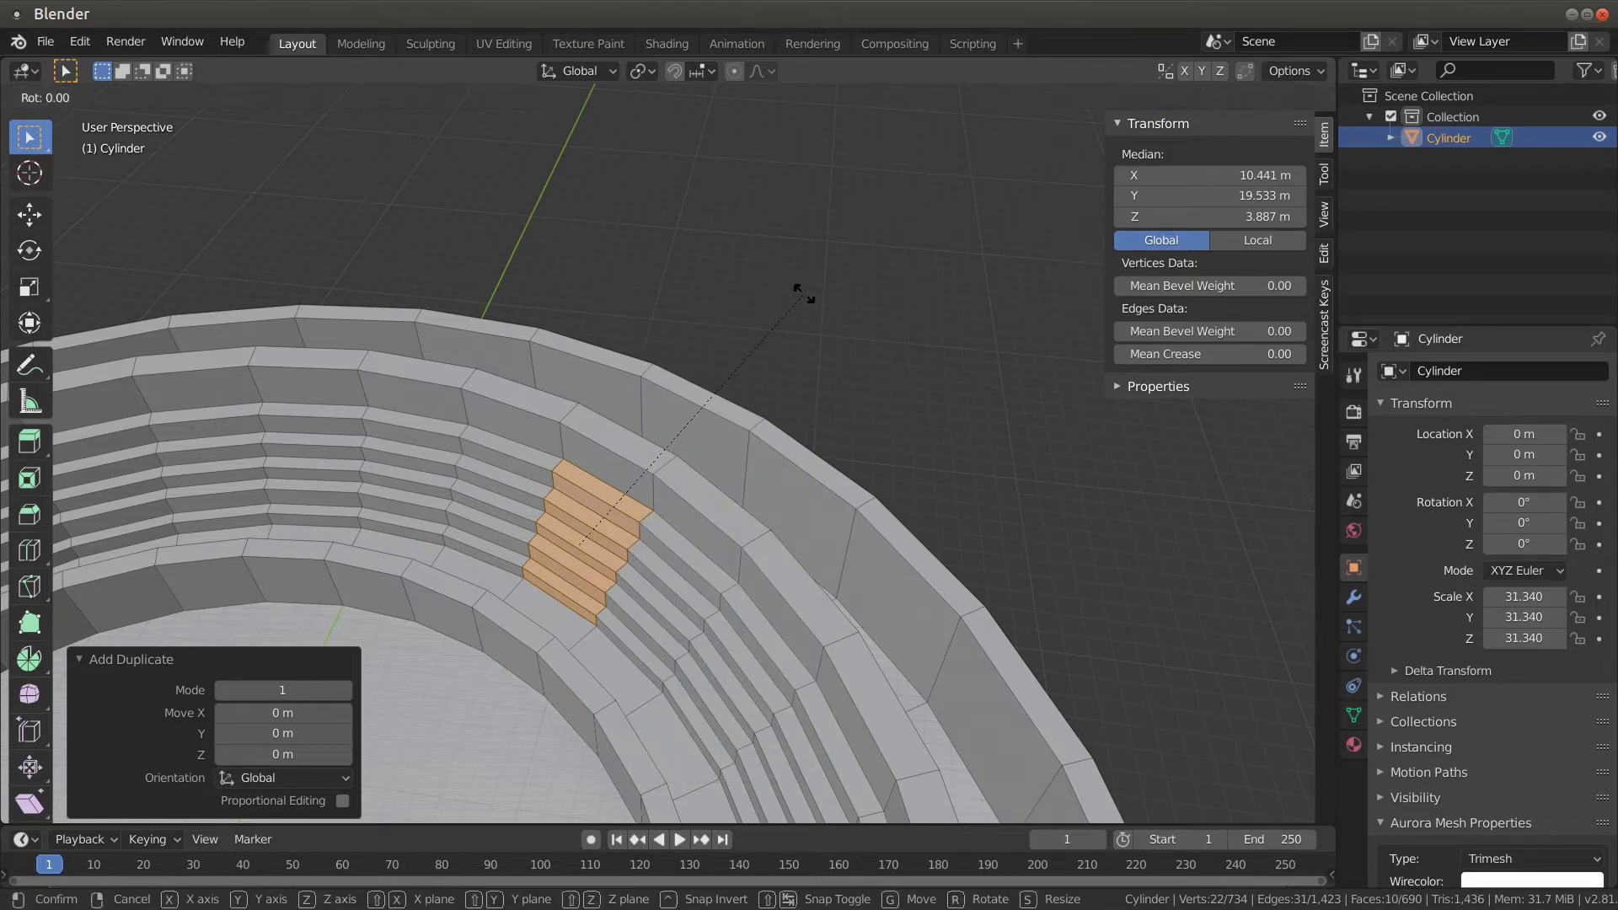
text(90)
key(Return)
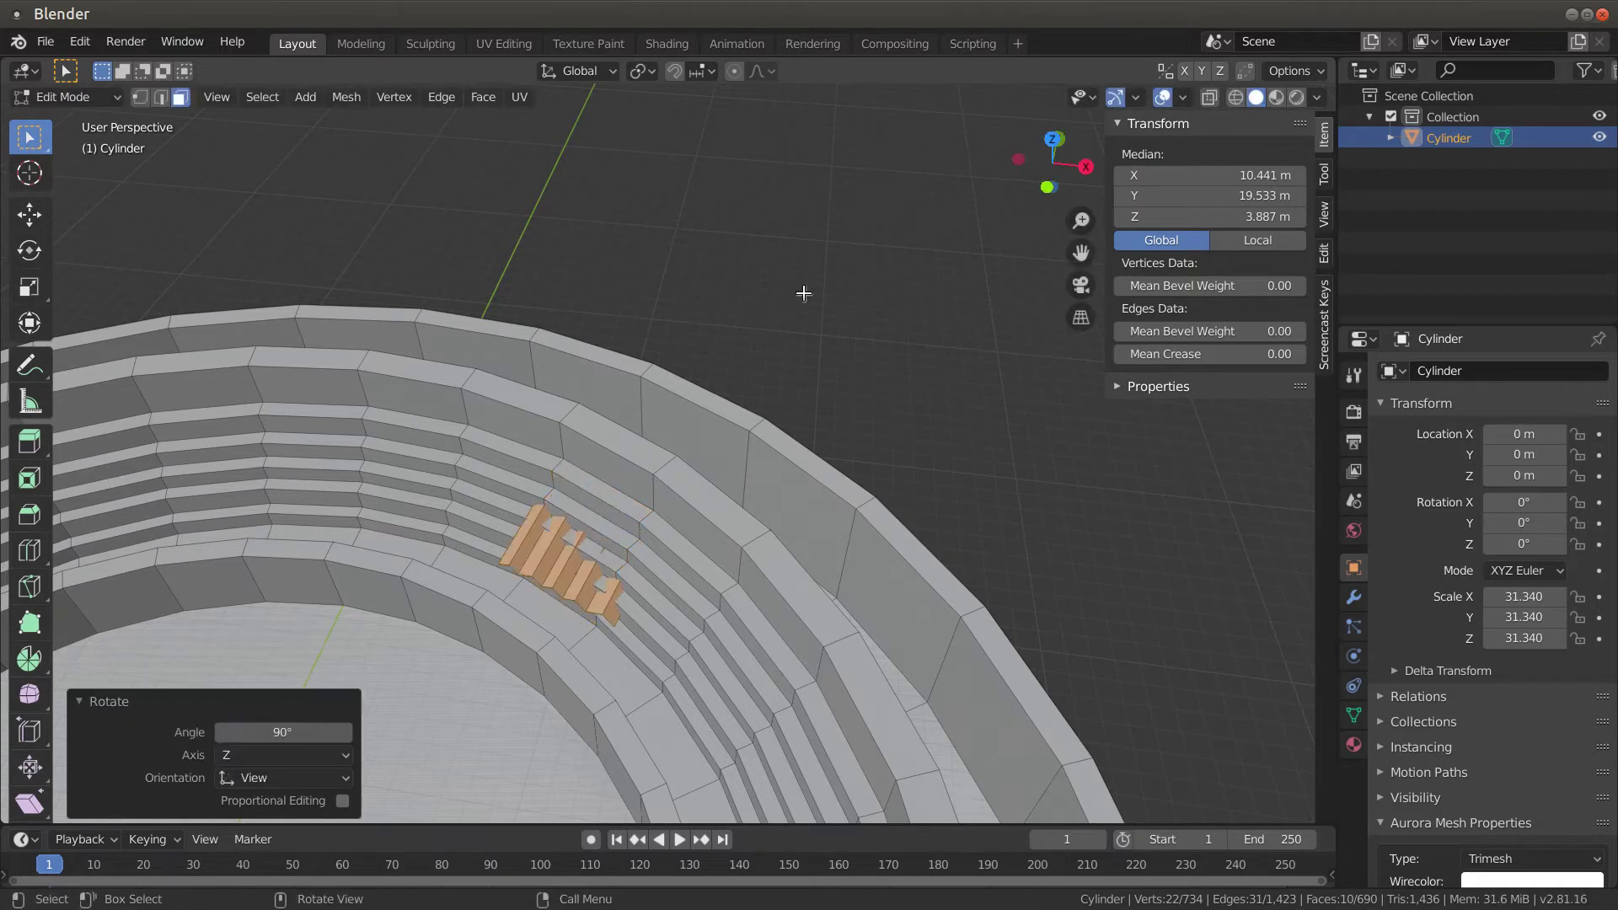
key(ctrl+z)
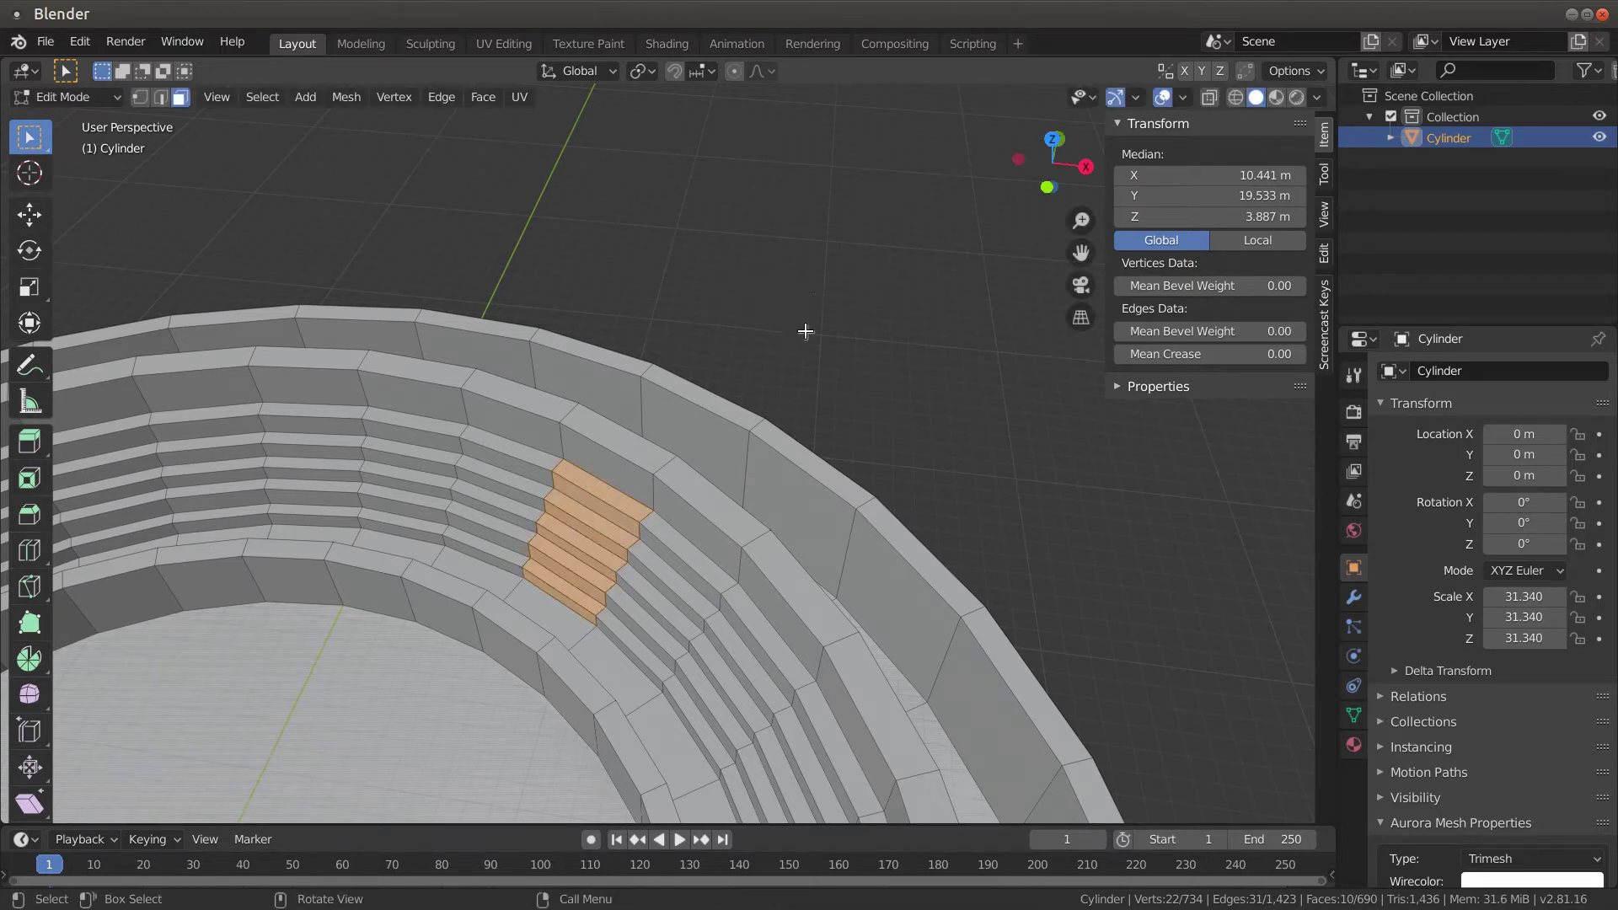
Try rotating the duplicated terrace faces by 90° about the global Z axis, and undo it
key(r)
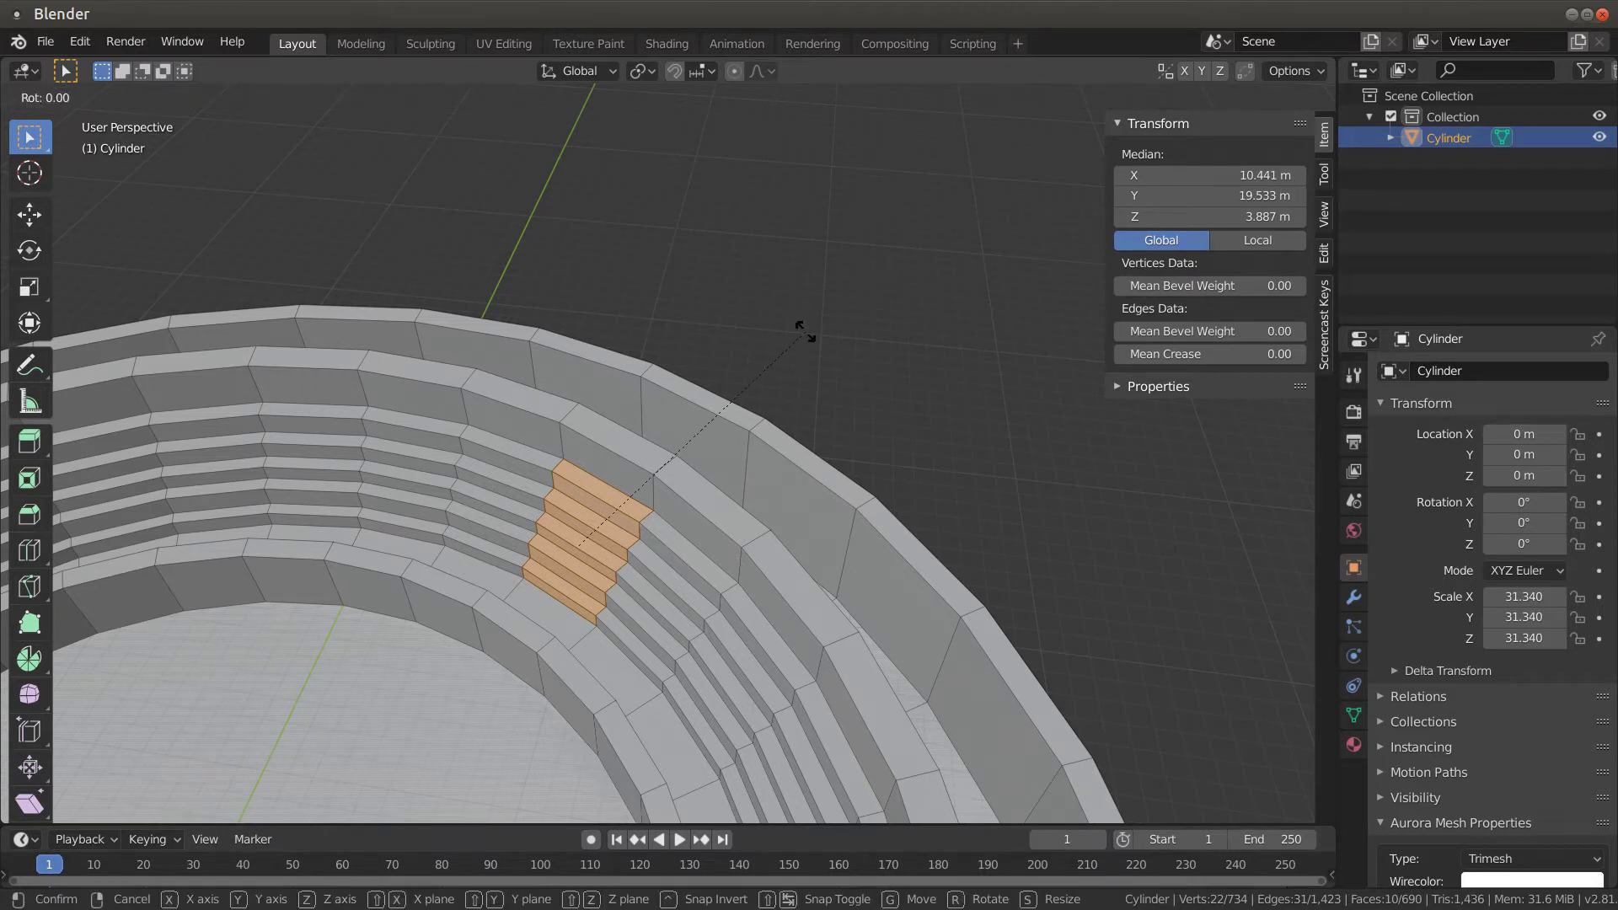
text(z)
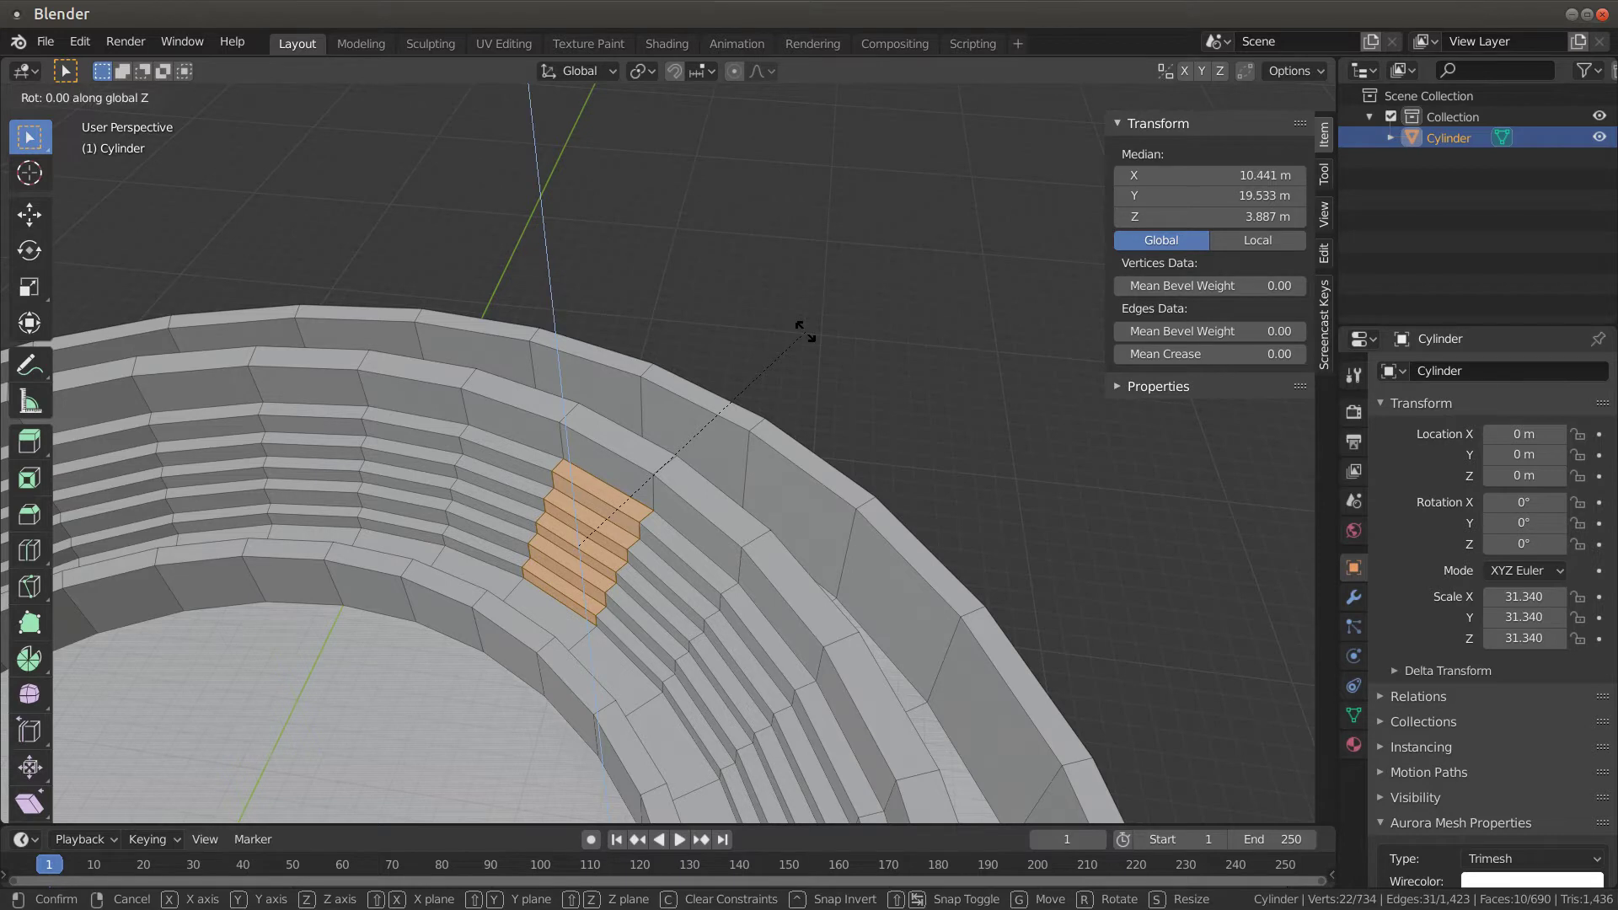
text(90)
key(Return)
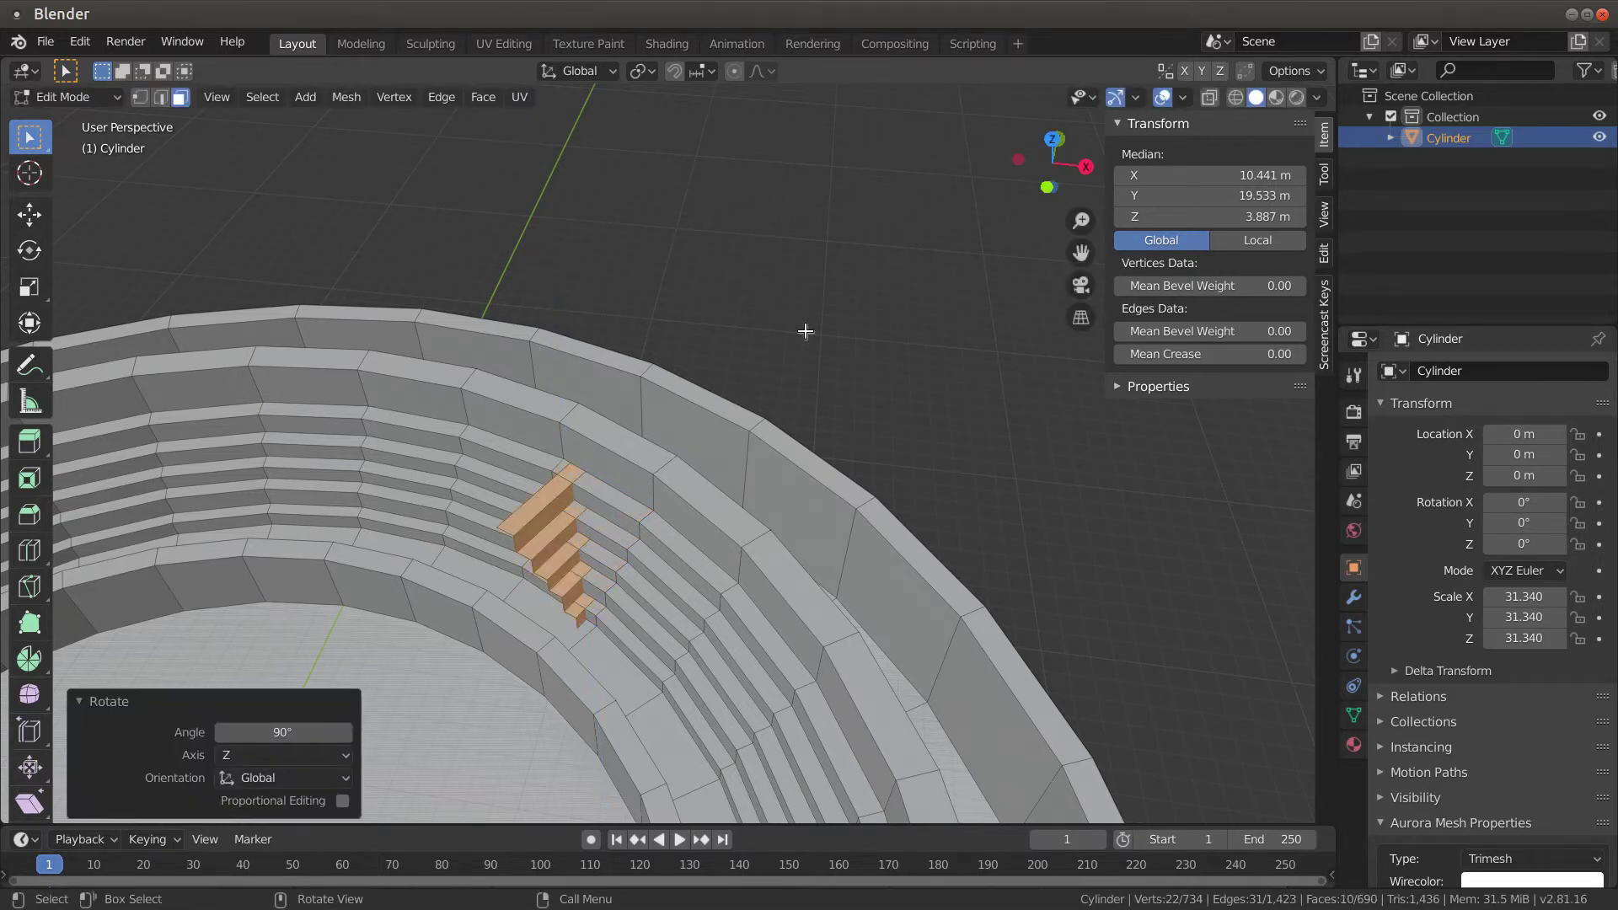
key(ctrl+z)
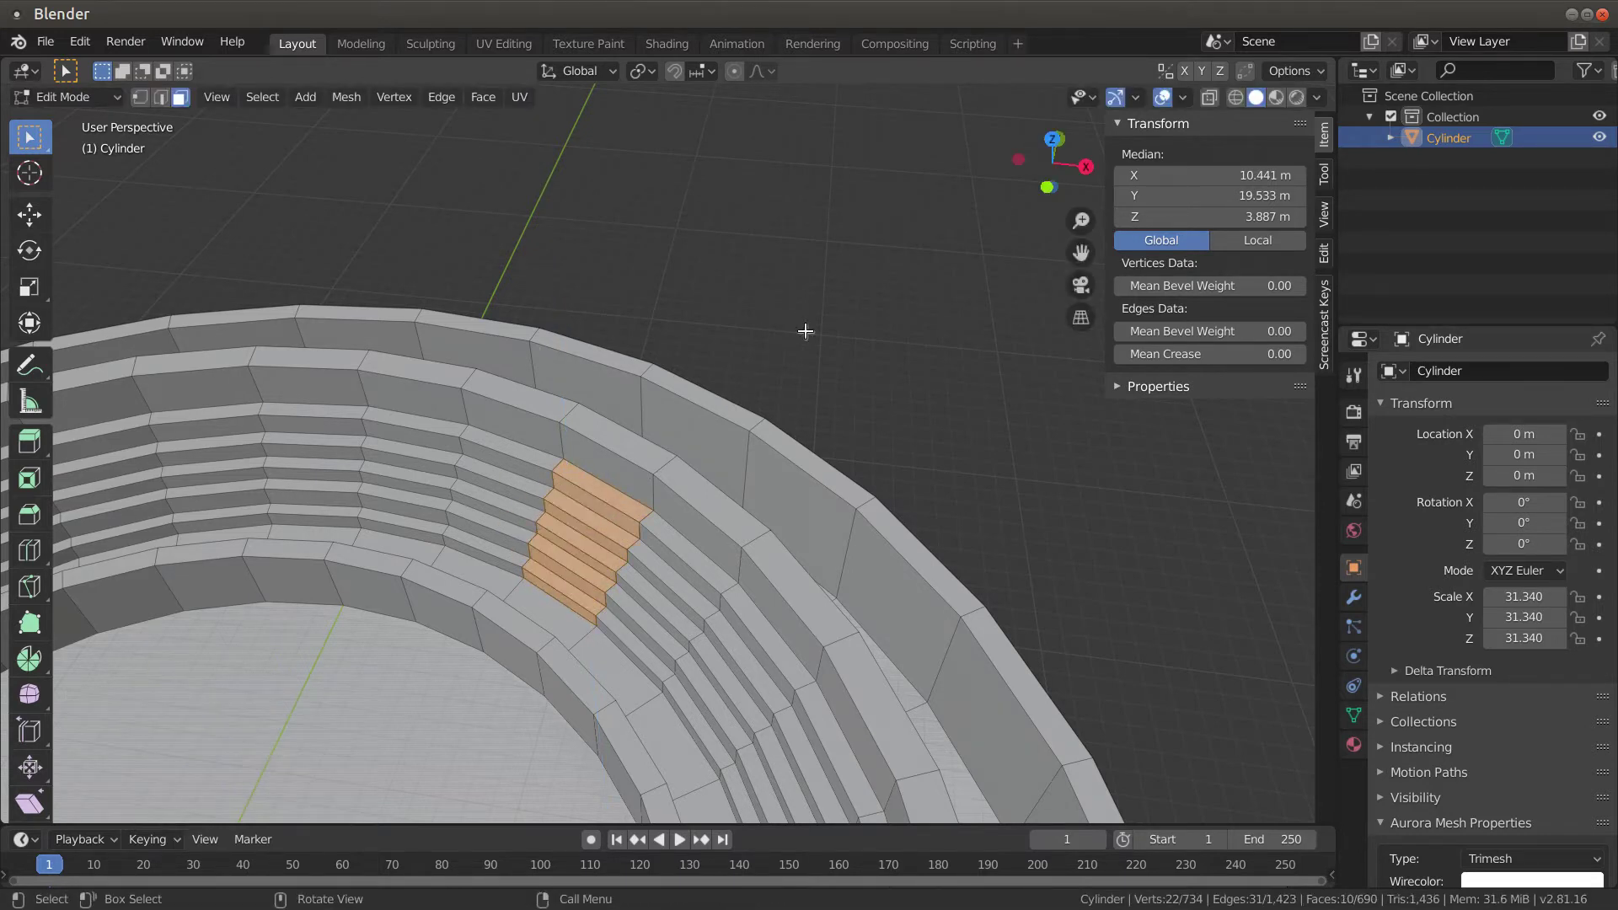
Rotate the duplicated terrace faces by 180° about the global Z axis
key(r)
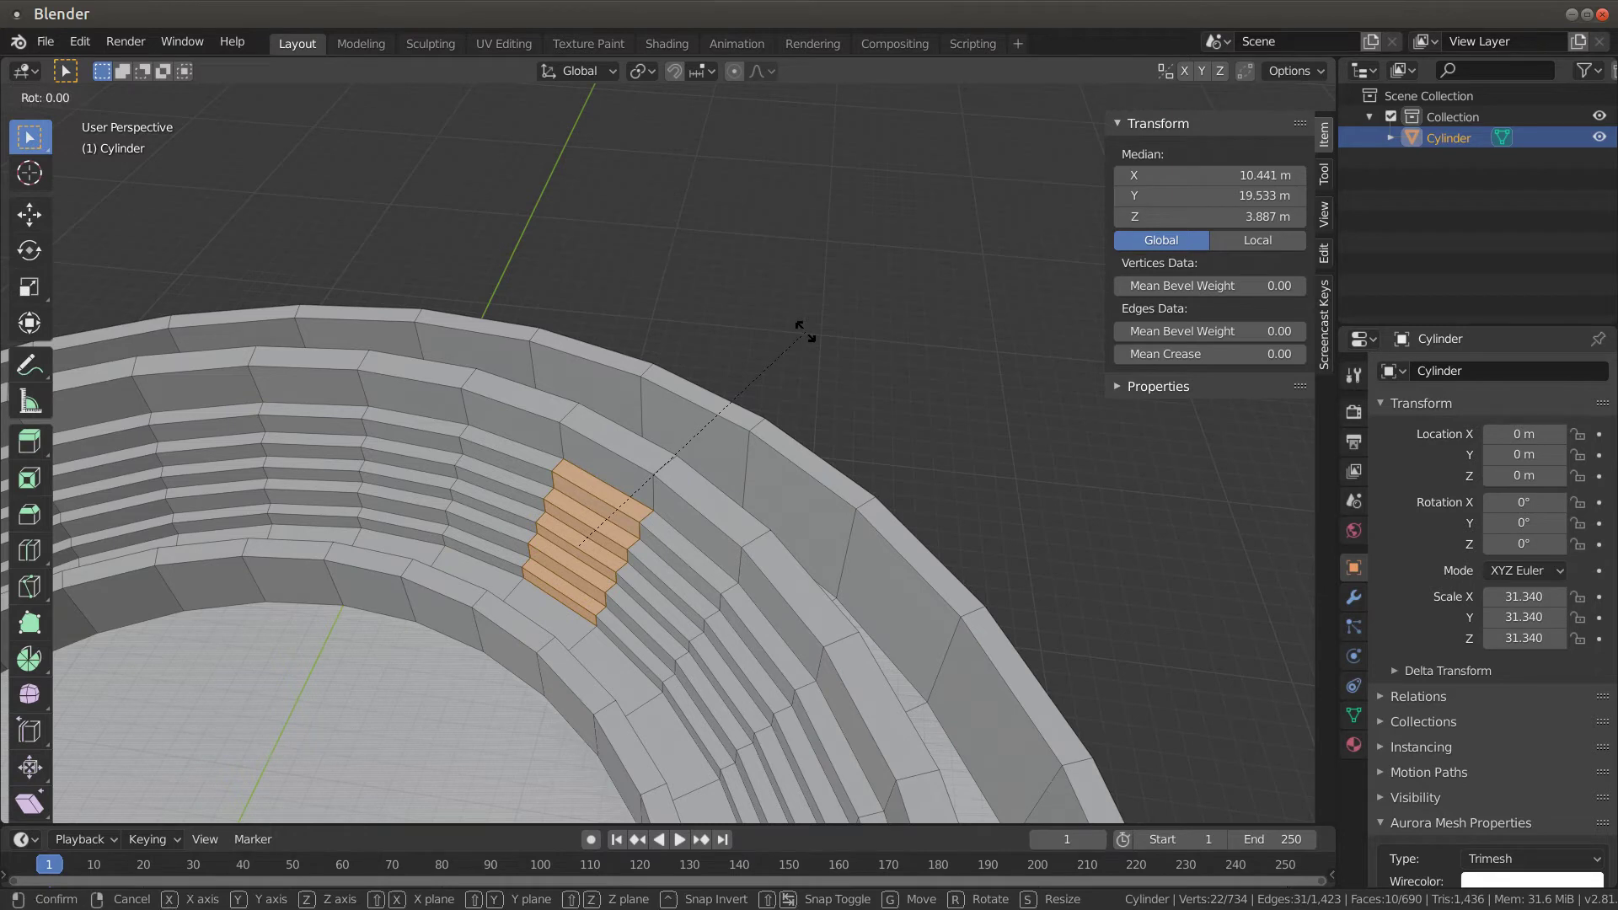
key(z)
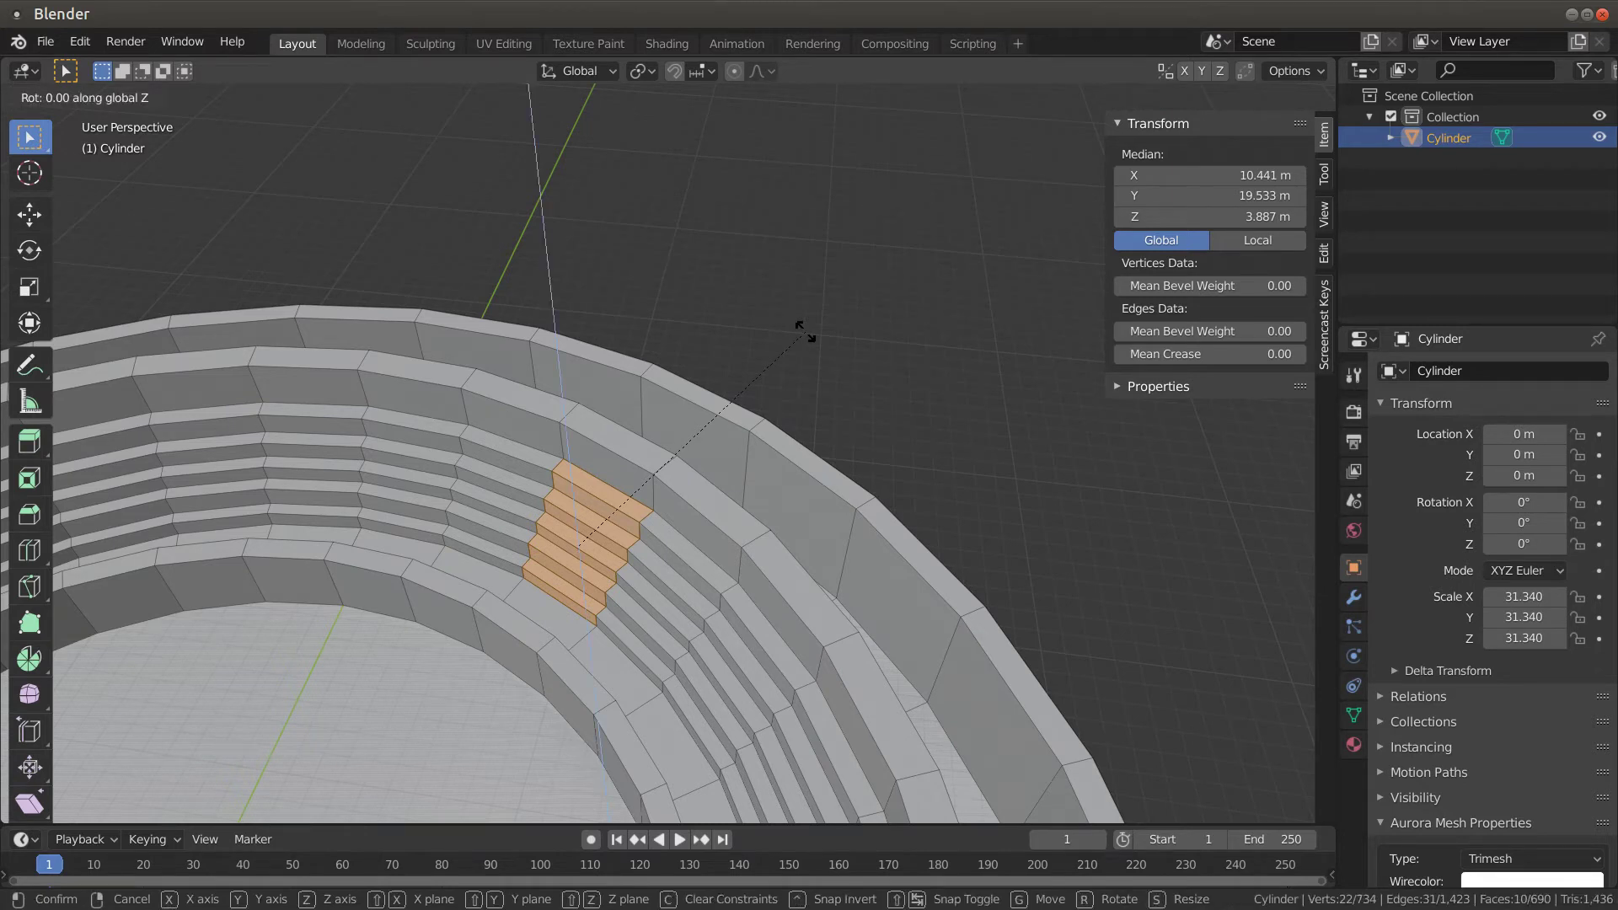
text(180)
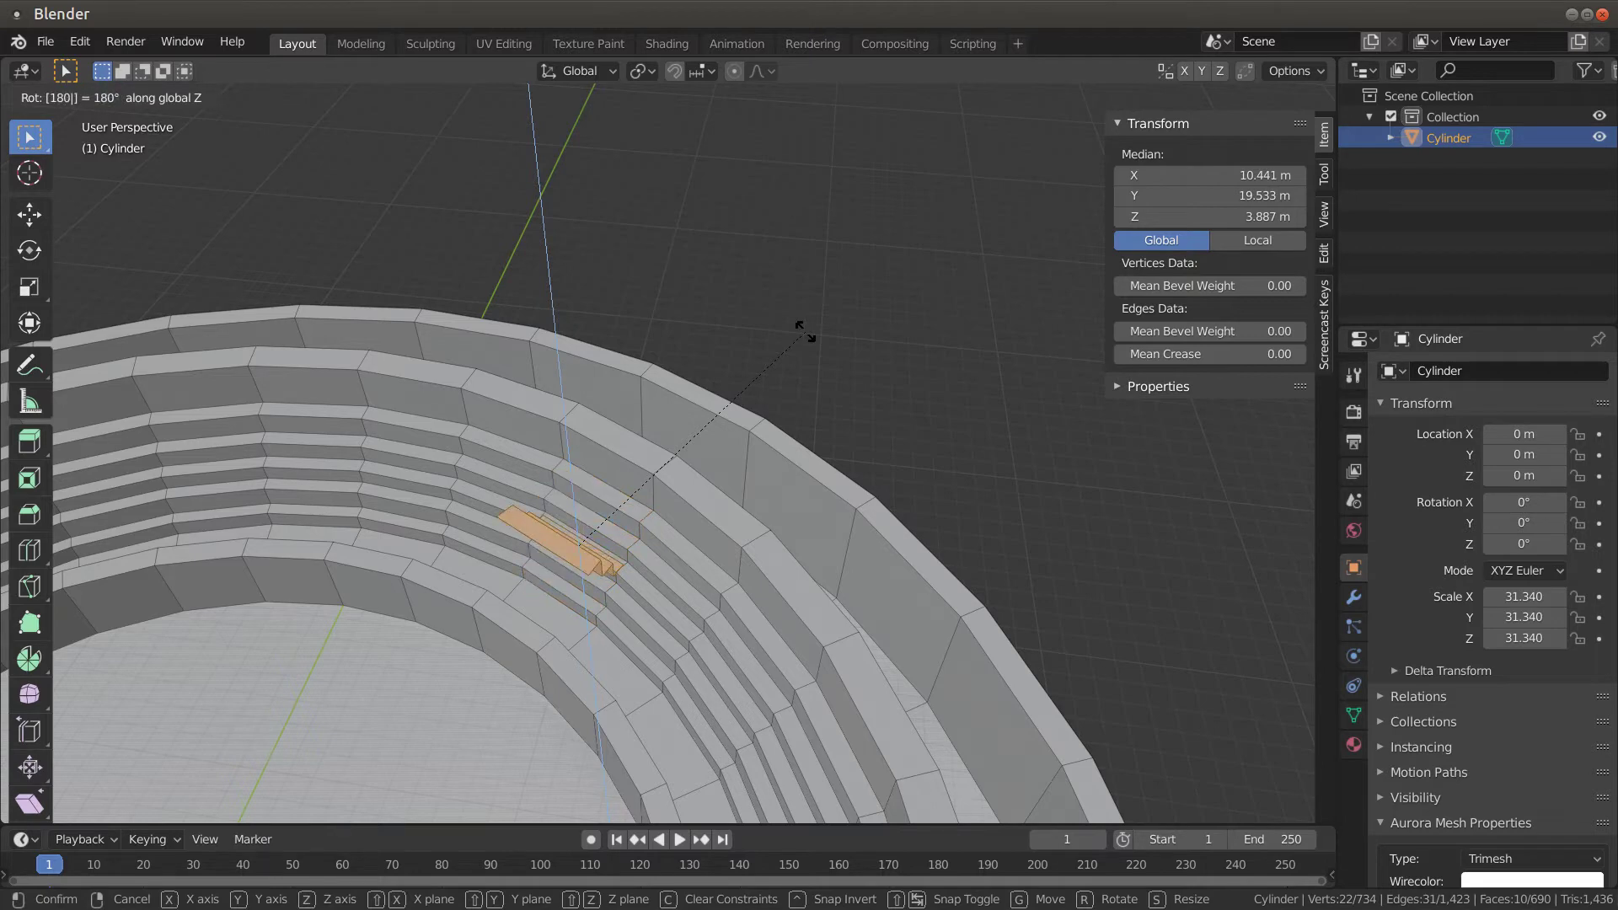
key(Return)
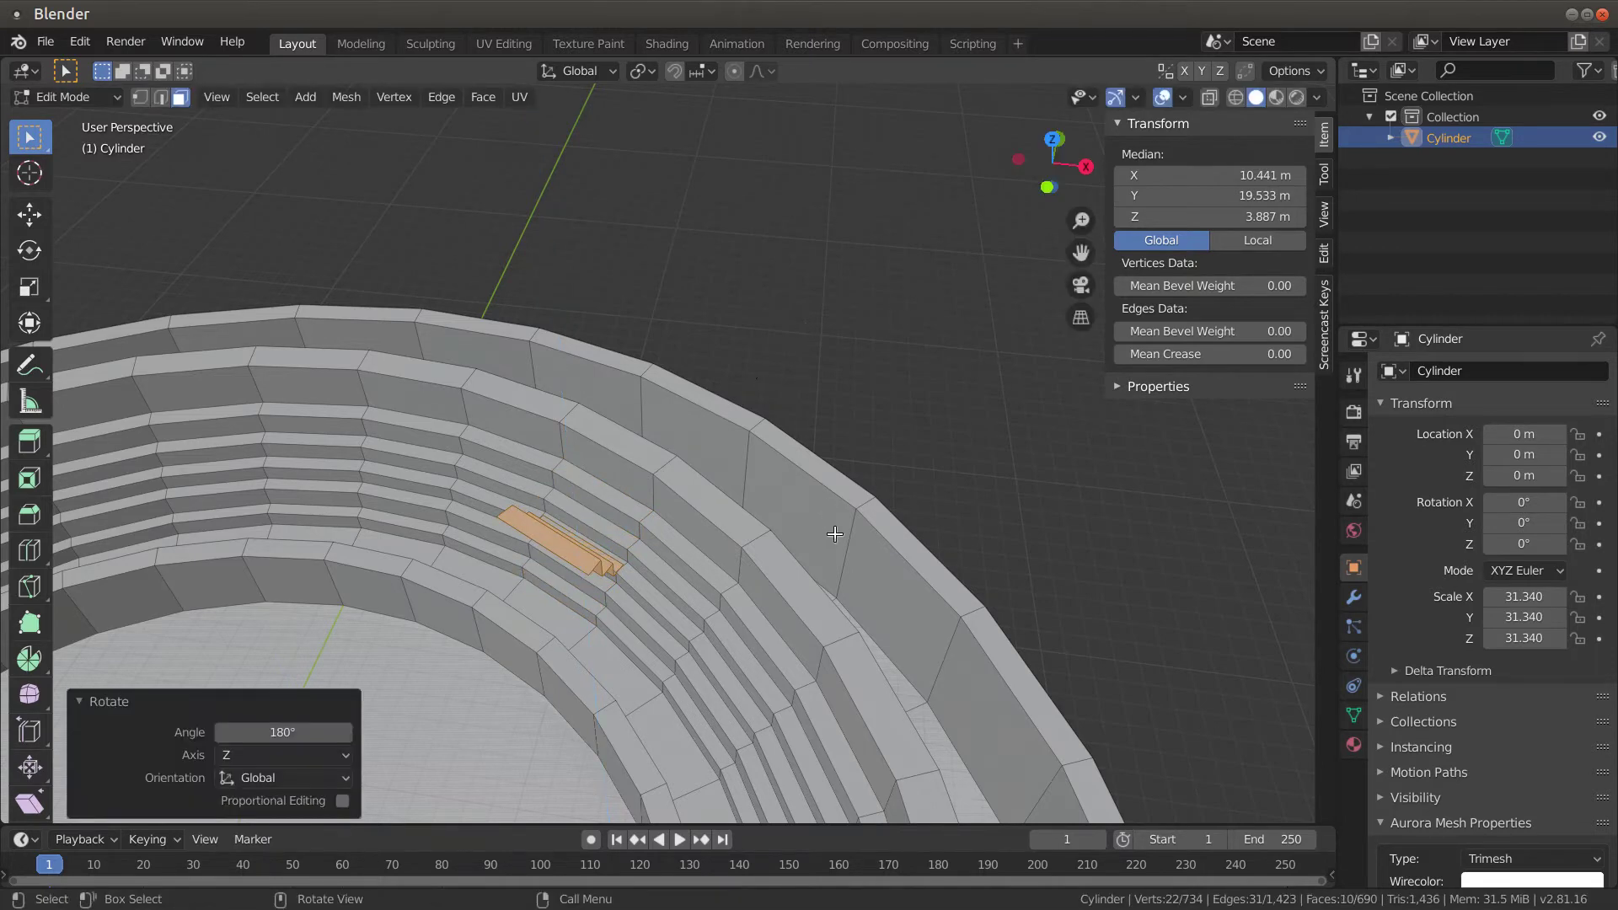
Move the rotated terrace faces about 4.21 m down along the global Z axis
middle_drag(835, 542, 564, 544)
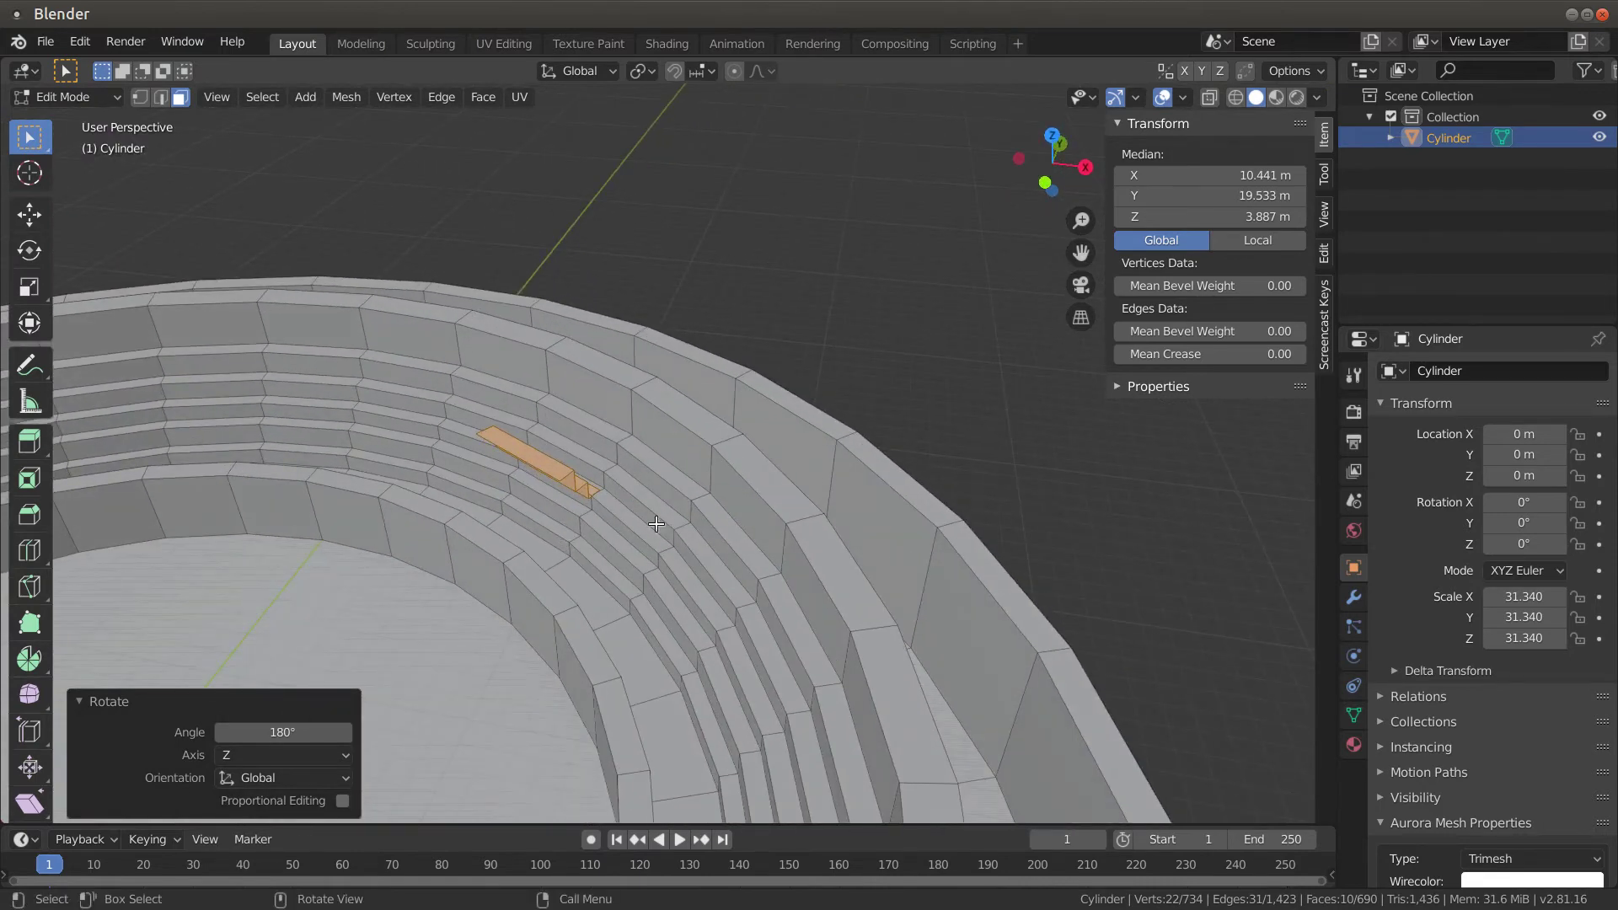
key(g)
key(z)
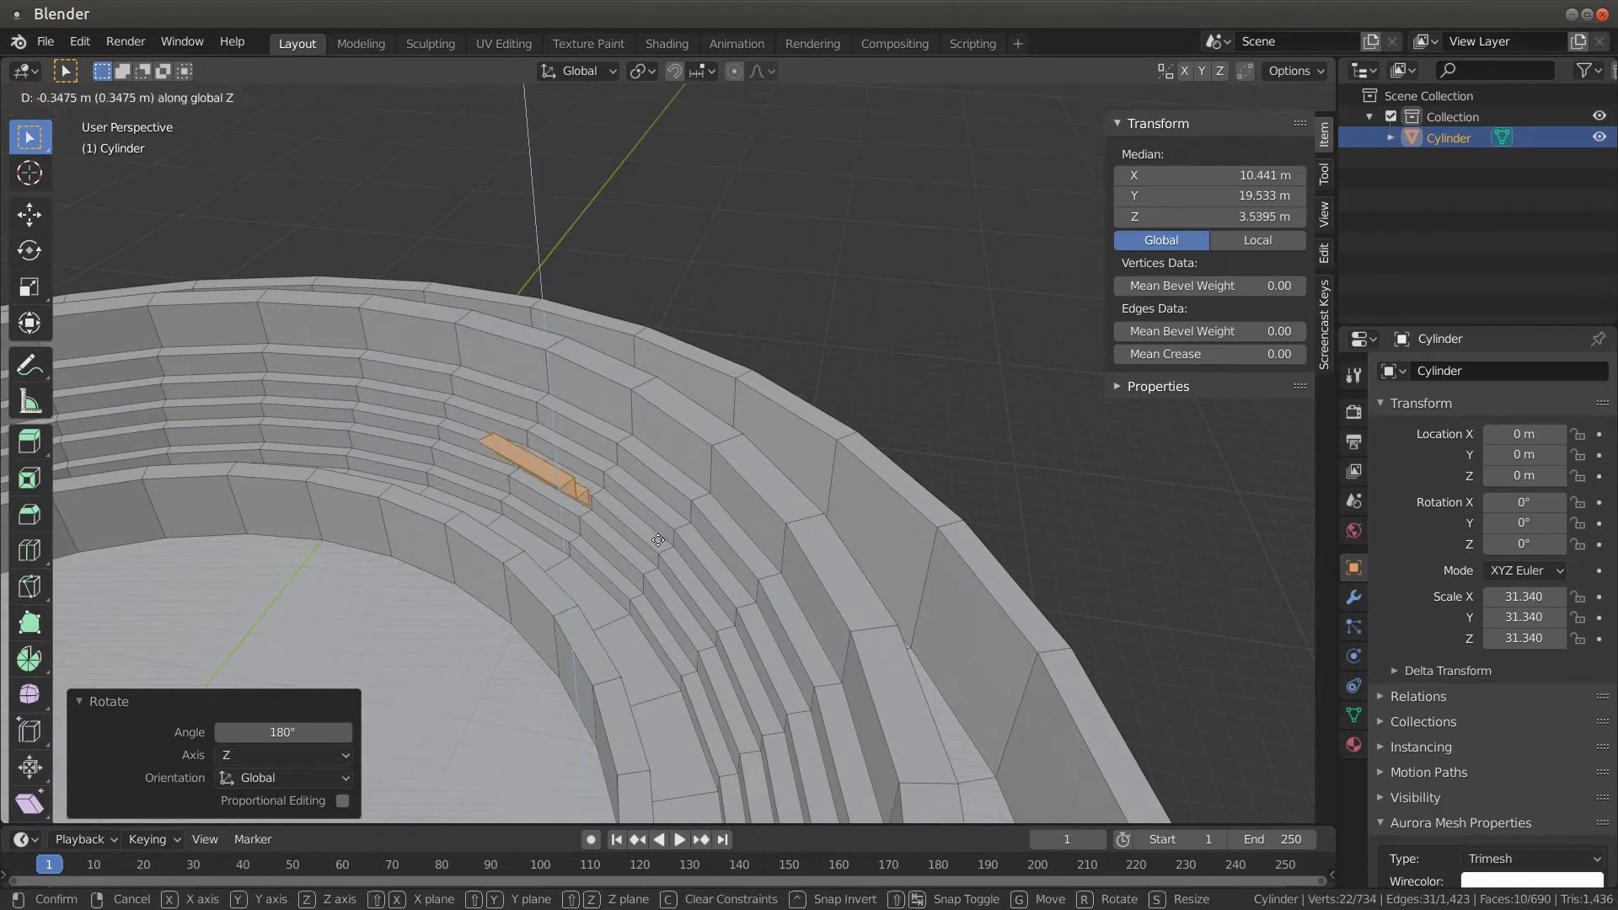
click(653, 604)
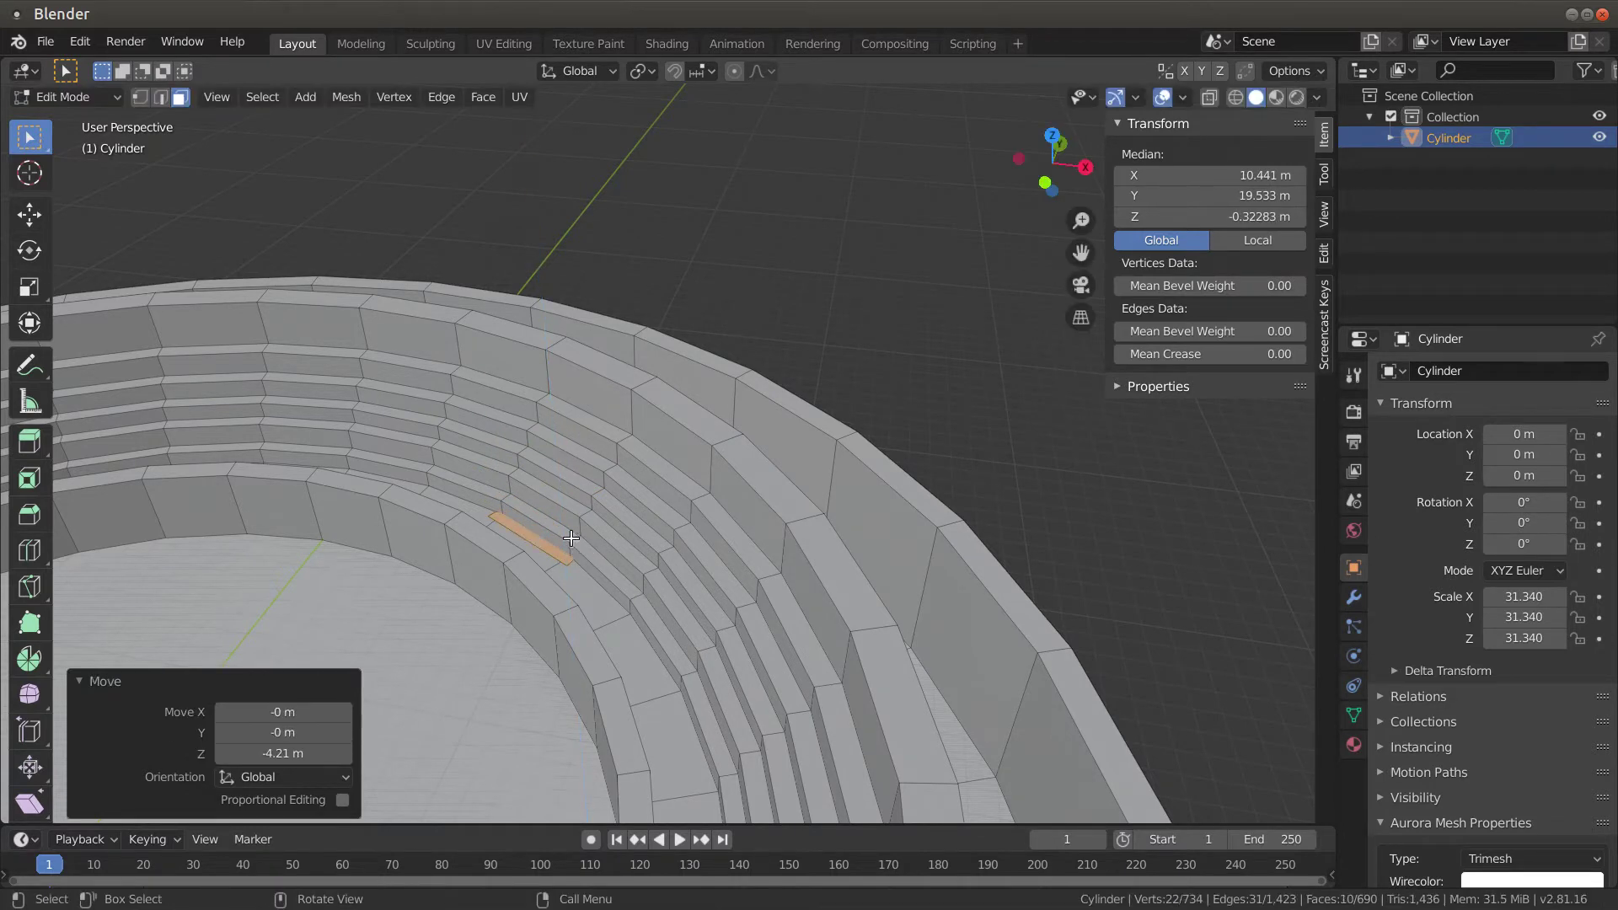
Delete the original terrace faces of that segment together with the inner tier's inner wall, top and outer wall faces
click(540, 537)
click(546, 517)
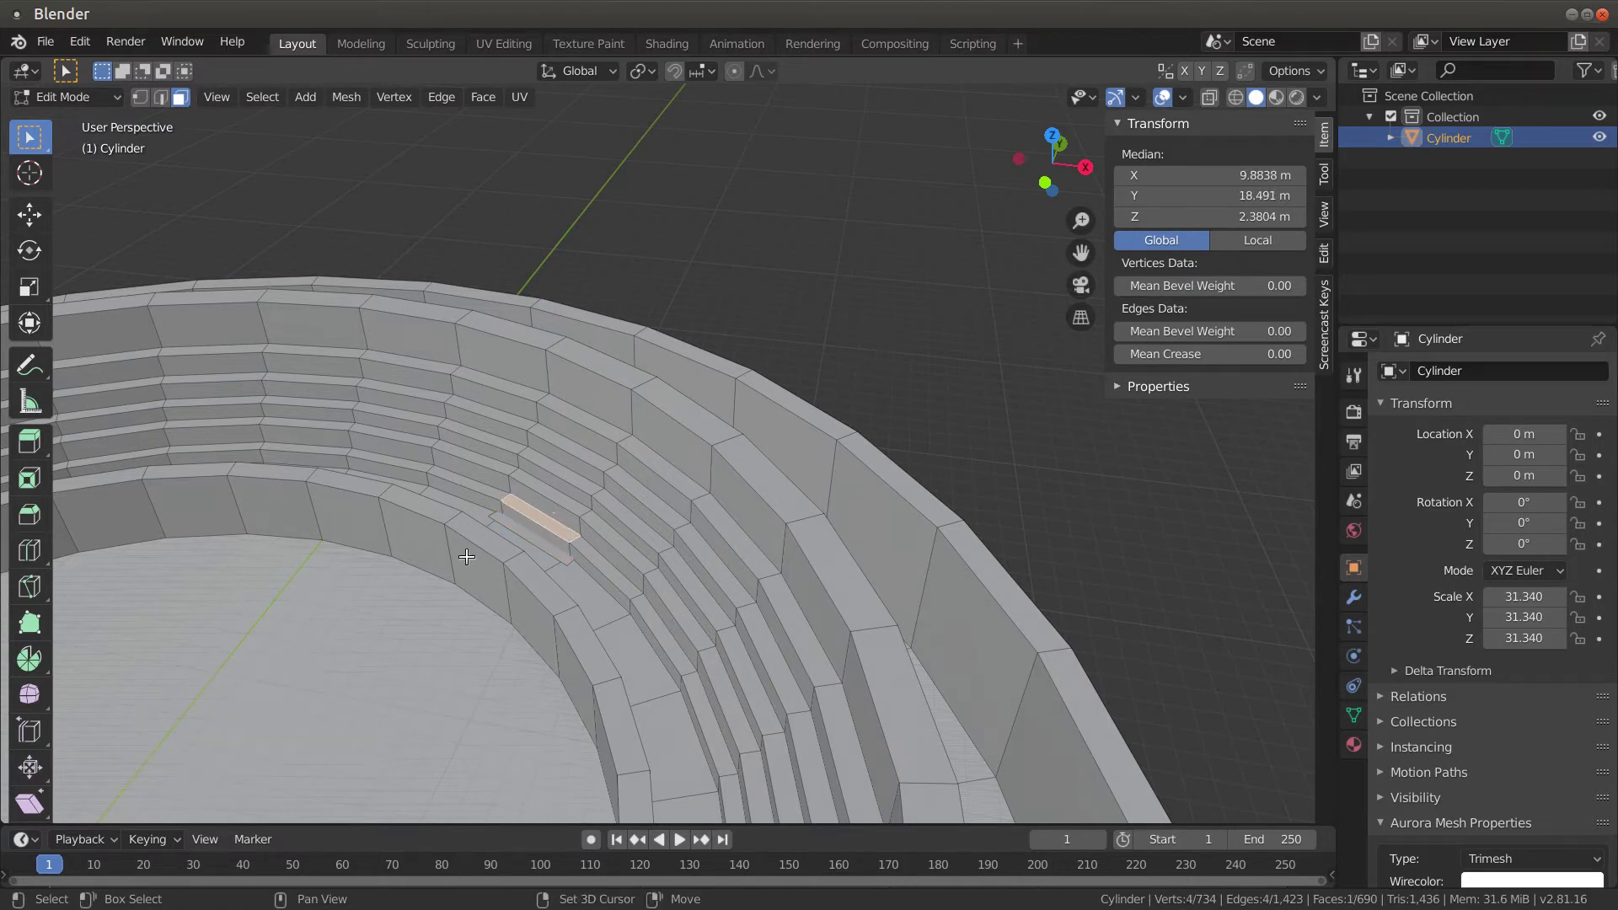
shift+click(525, 523)
shift+click(532, 497)
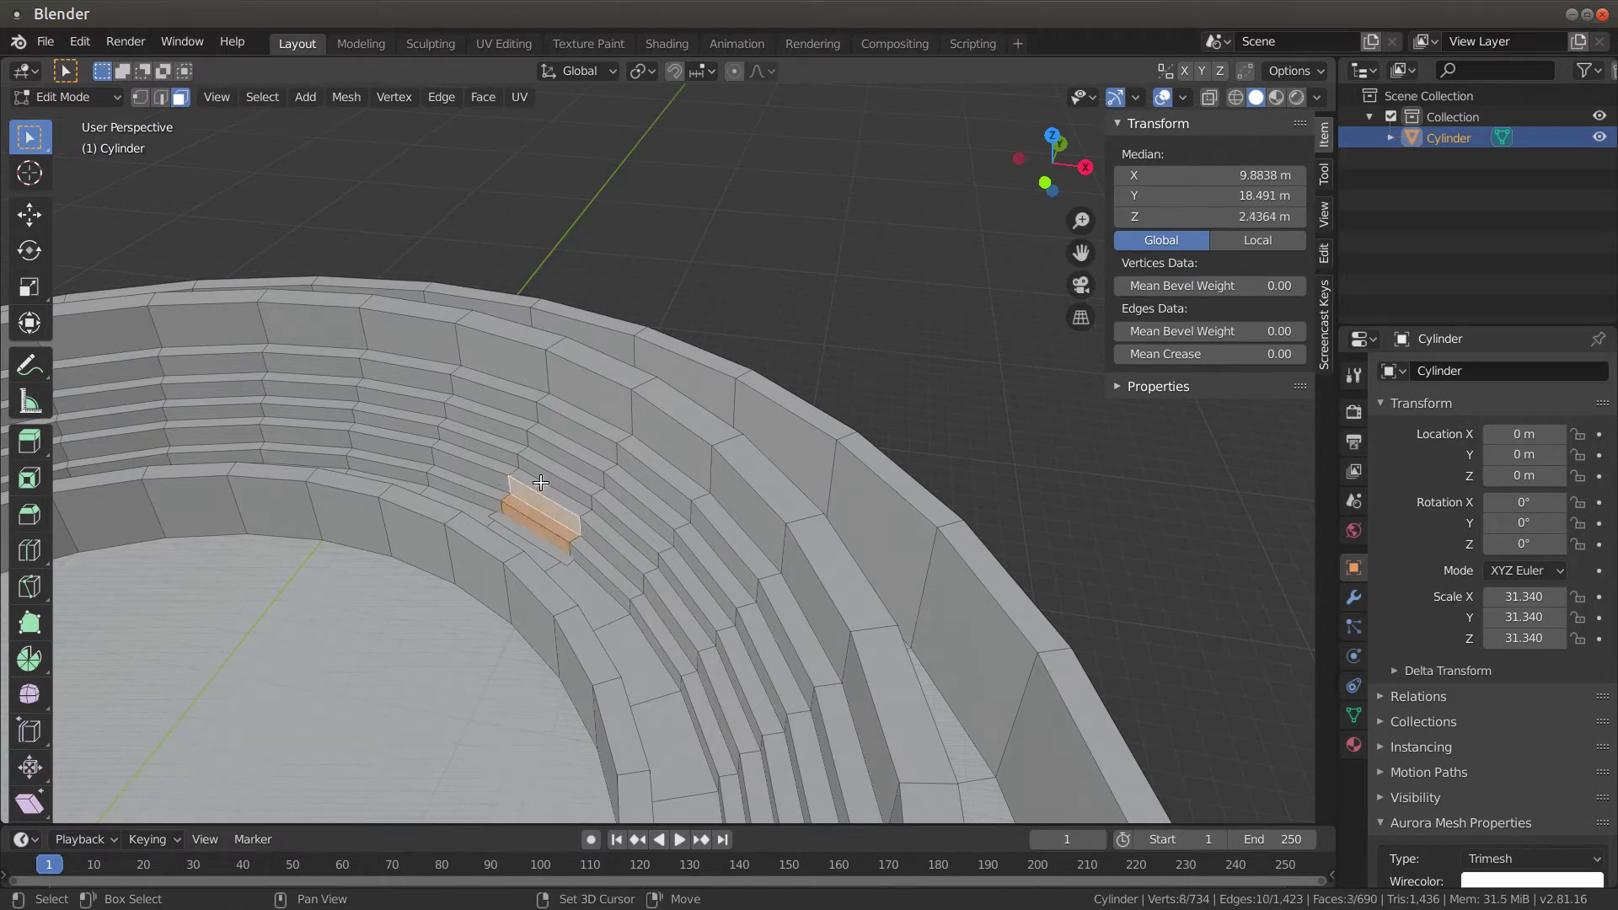
shift+click(541, 487)
shift+click(554, 481)
shift+drag(564, 467, 574, 455)
shift+drag(596, 422, 571, 458)
shift+click(606, 394)
shift+click(614, 373)
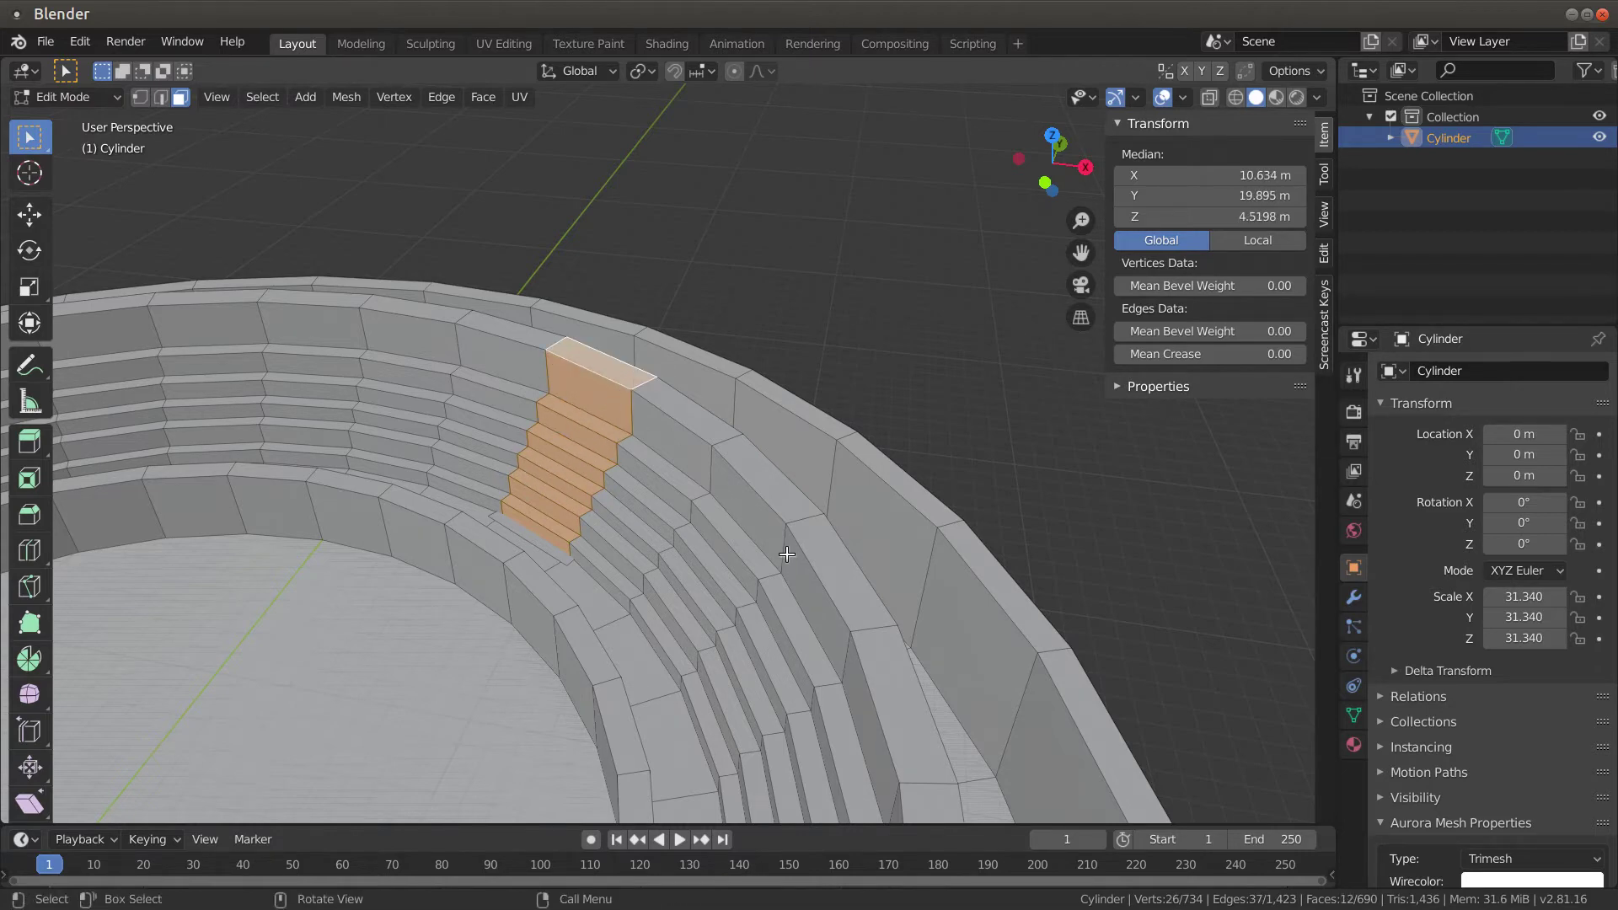
middle_drag(784, 550, 612, 563)
shift+click(472, 305)
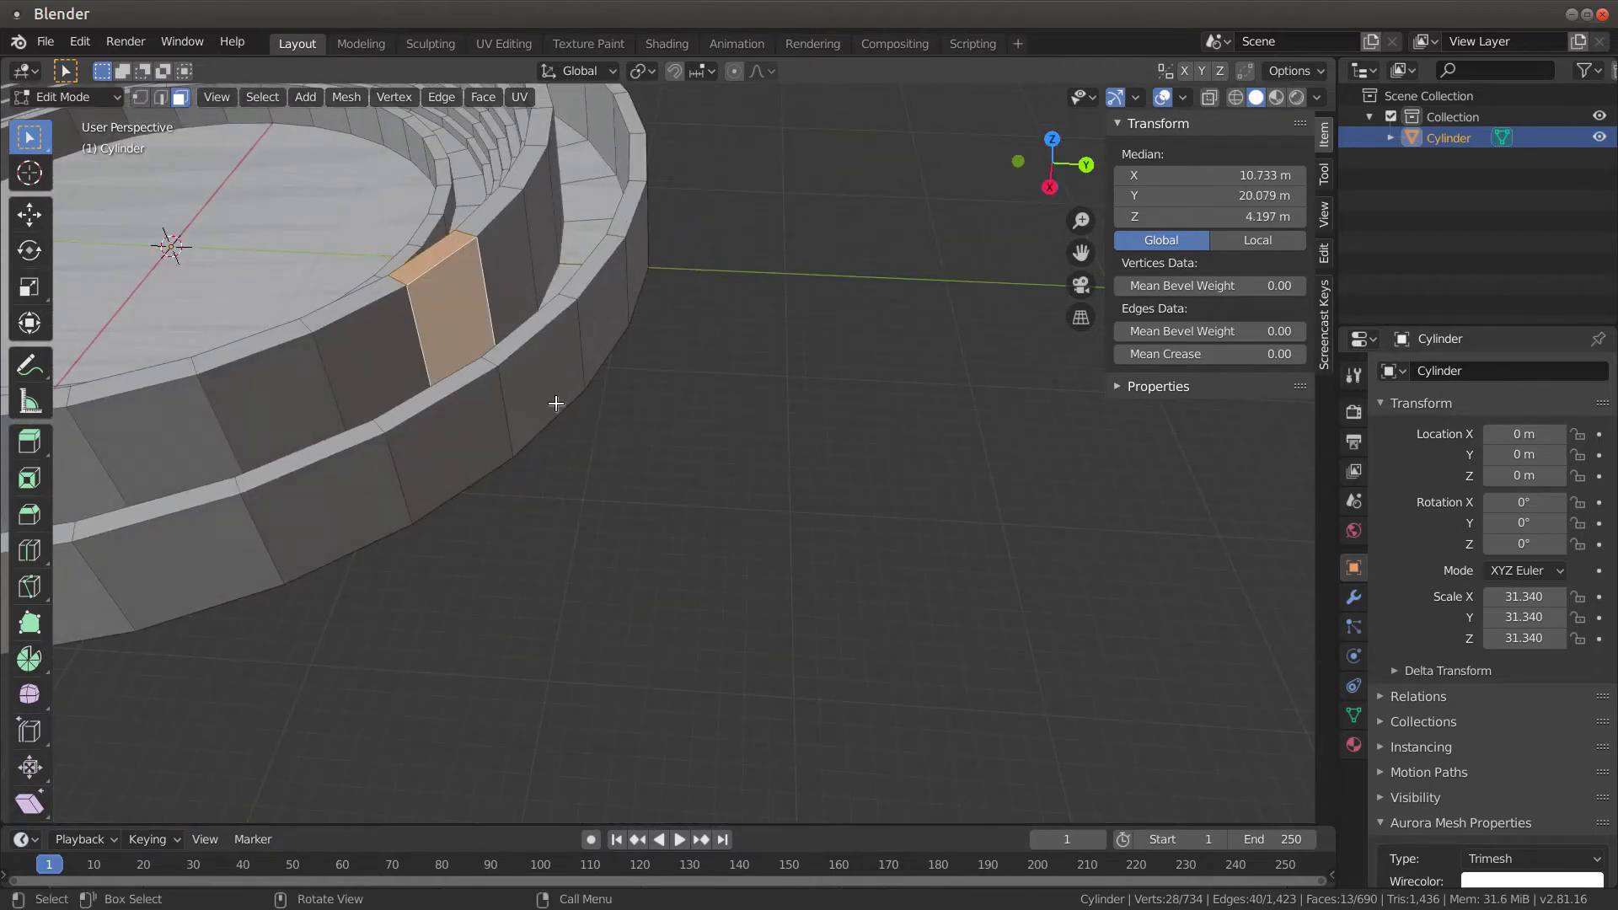
key(x)
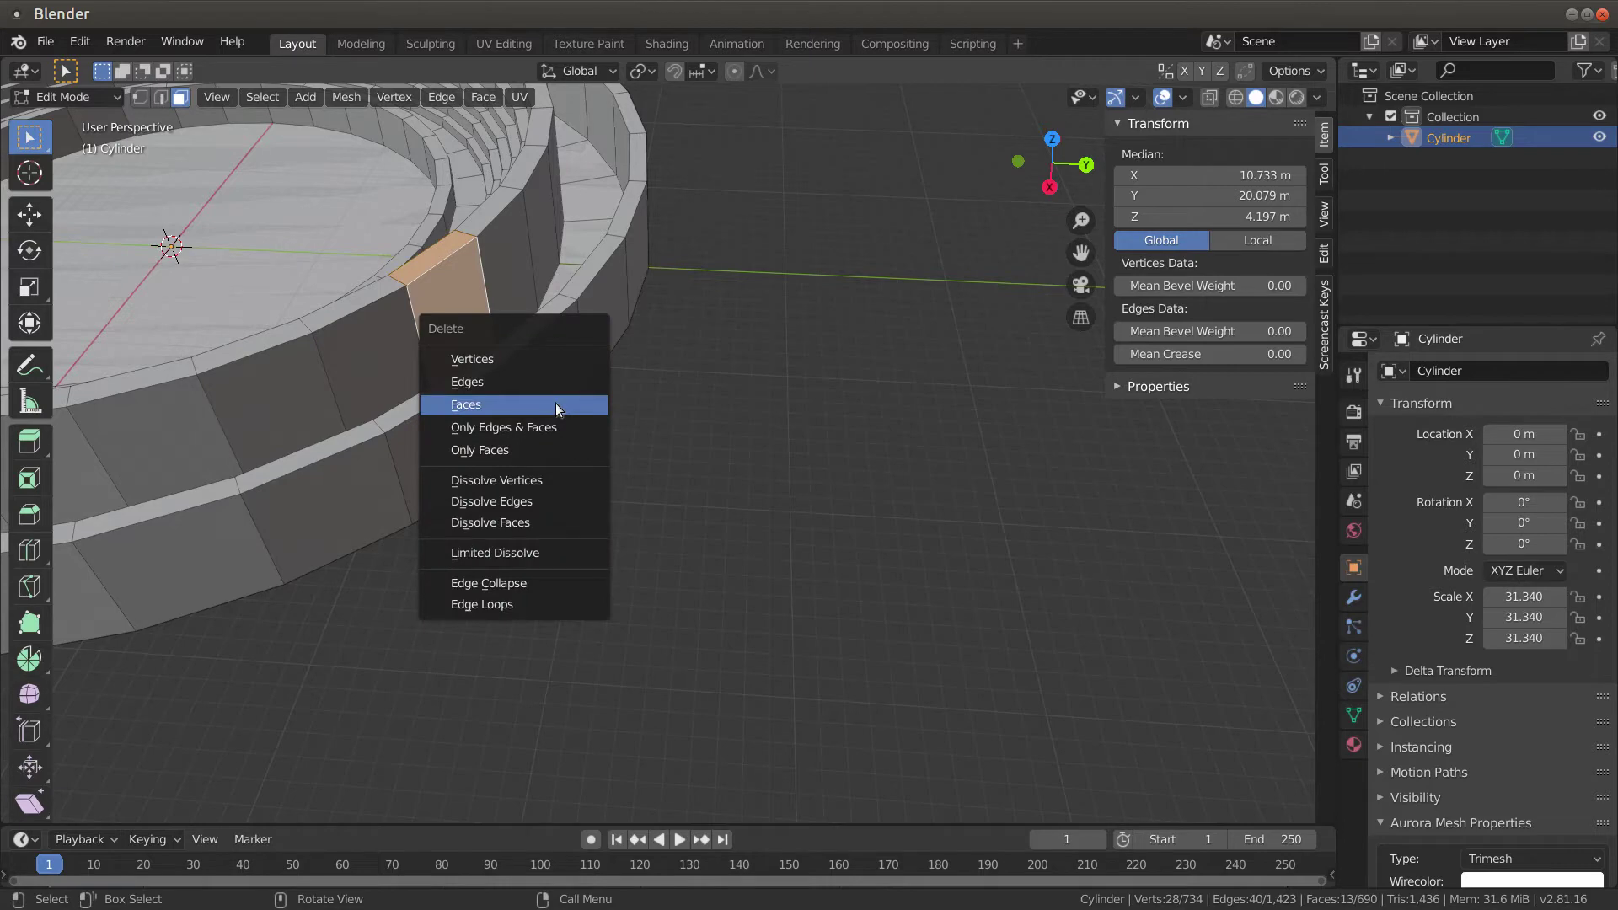
click(498, 404)
Fill the open stepped cross-section of the terraces and inner tier at one side of the passage gap with a single face
middle_drag(497, 401, 445, 436)
shift+middle_drag(445, 437, 620, 444)
click(641, 276)
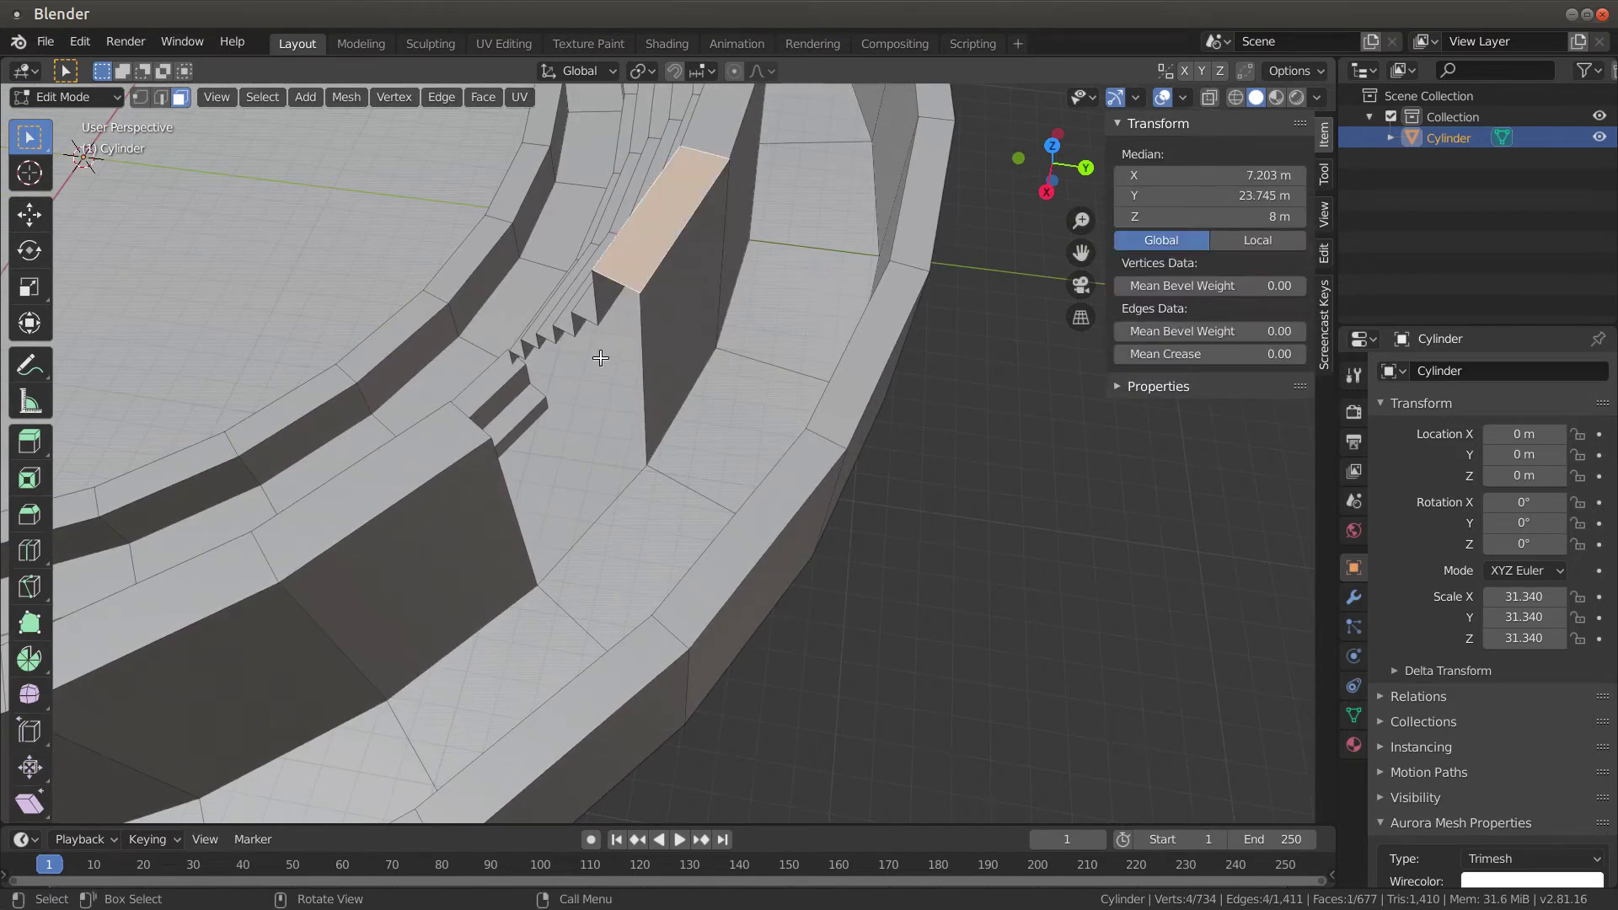
key(1)
scroll(538, 350, up, 3)
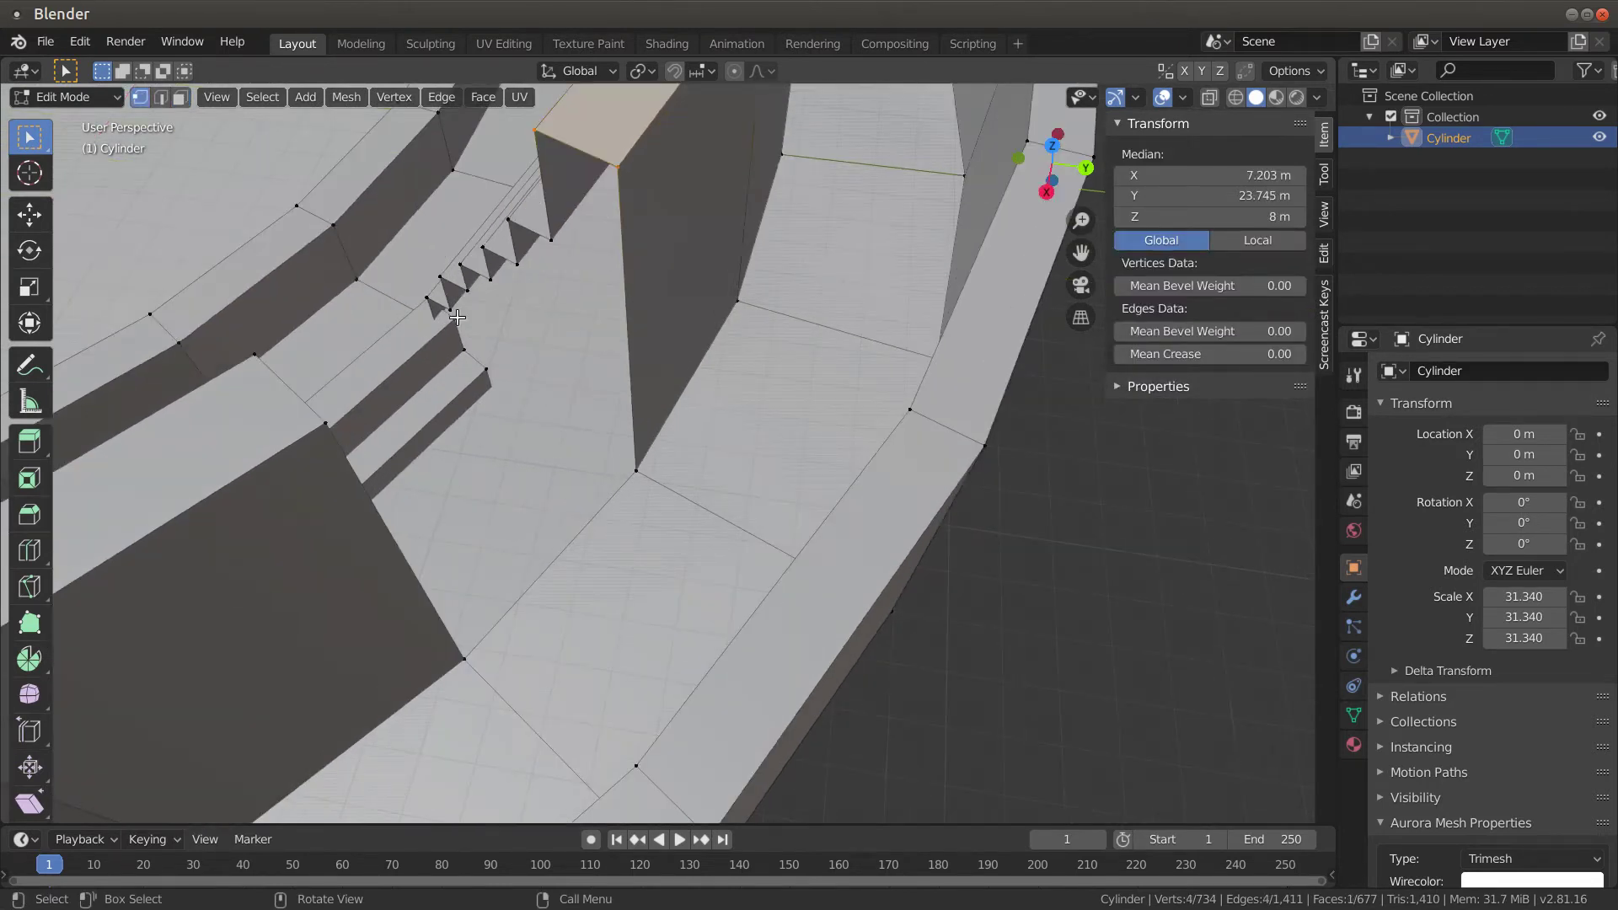
click(426, 298)
shift+click(445, 308)
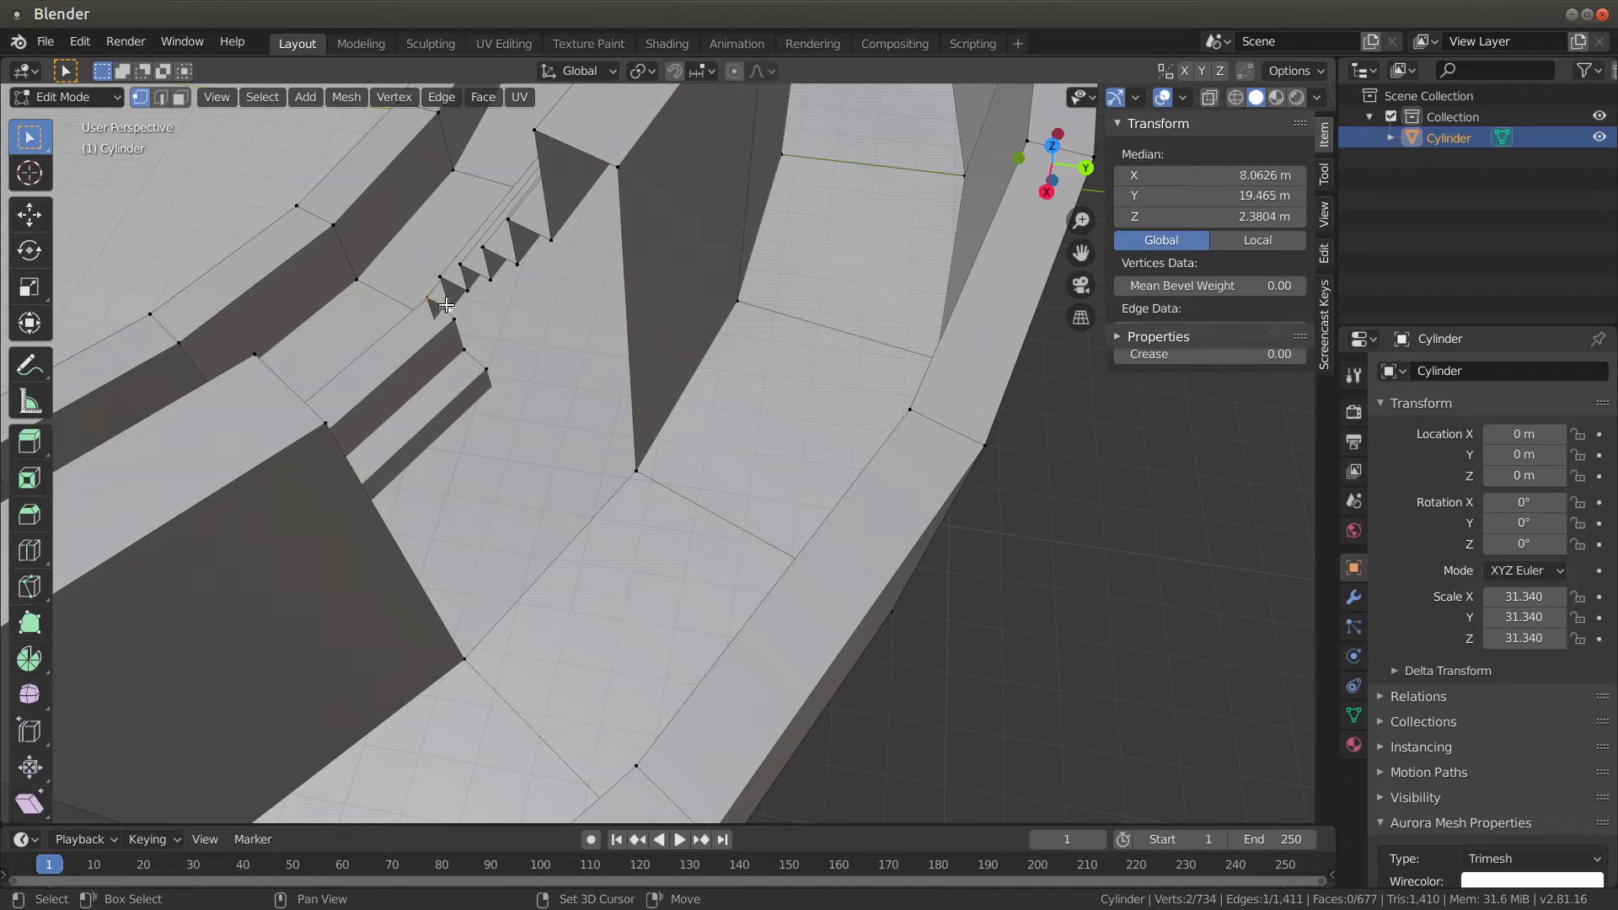
click(456, 311)
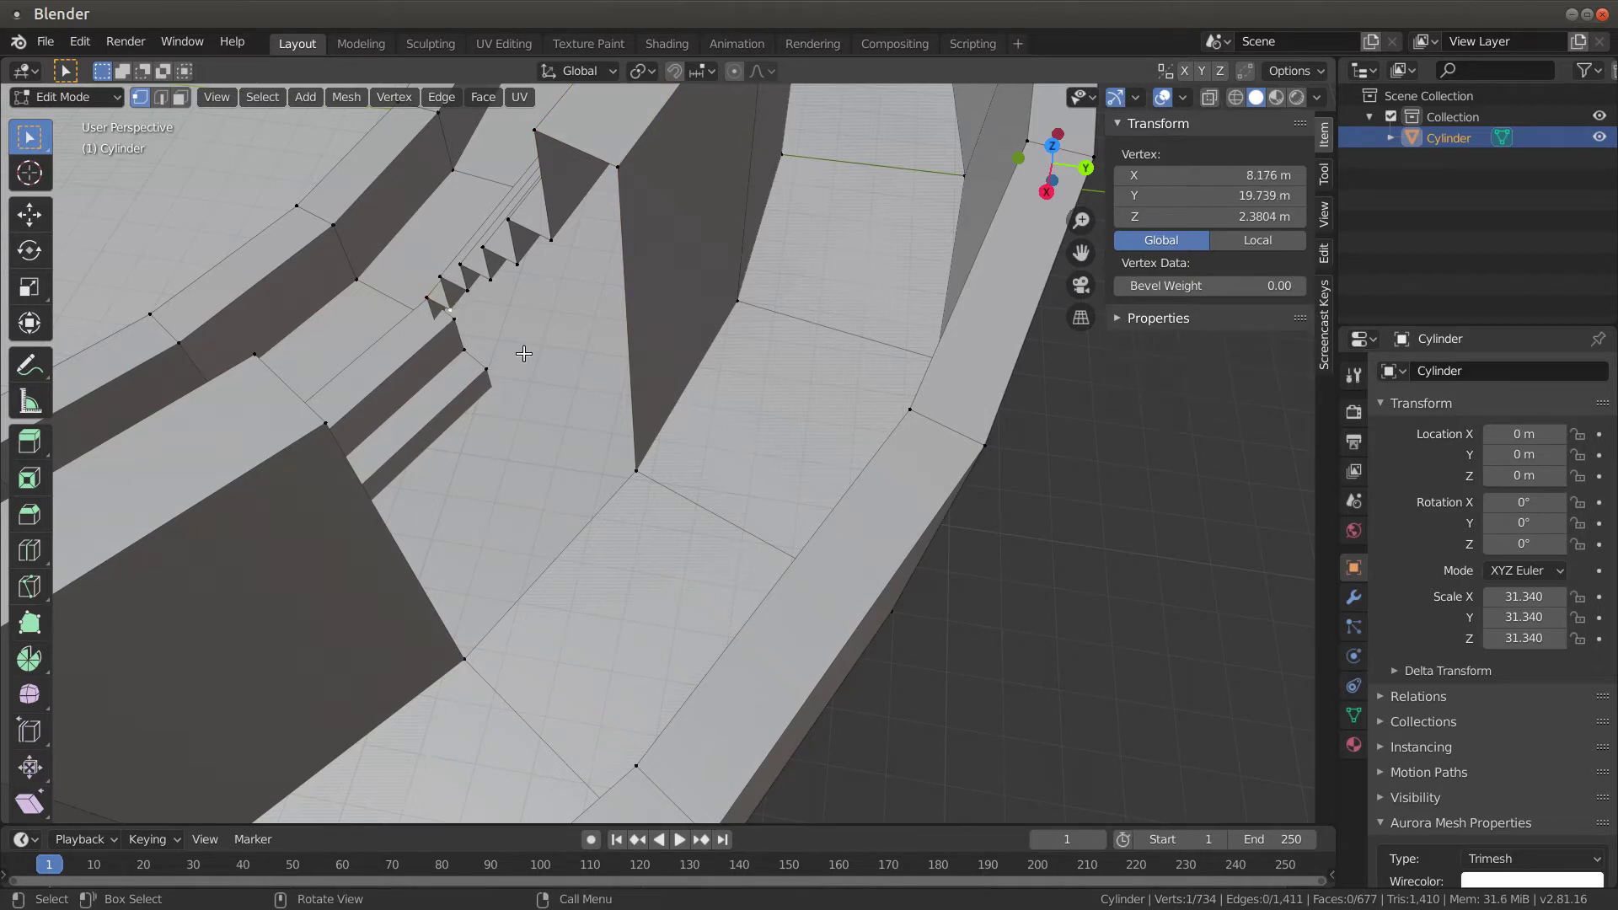
shift+click(636, 470)
shift+click(451, 275)
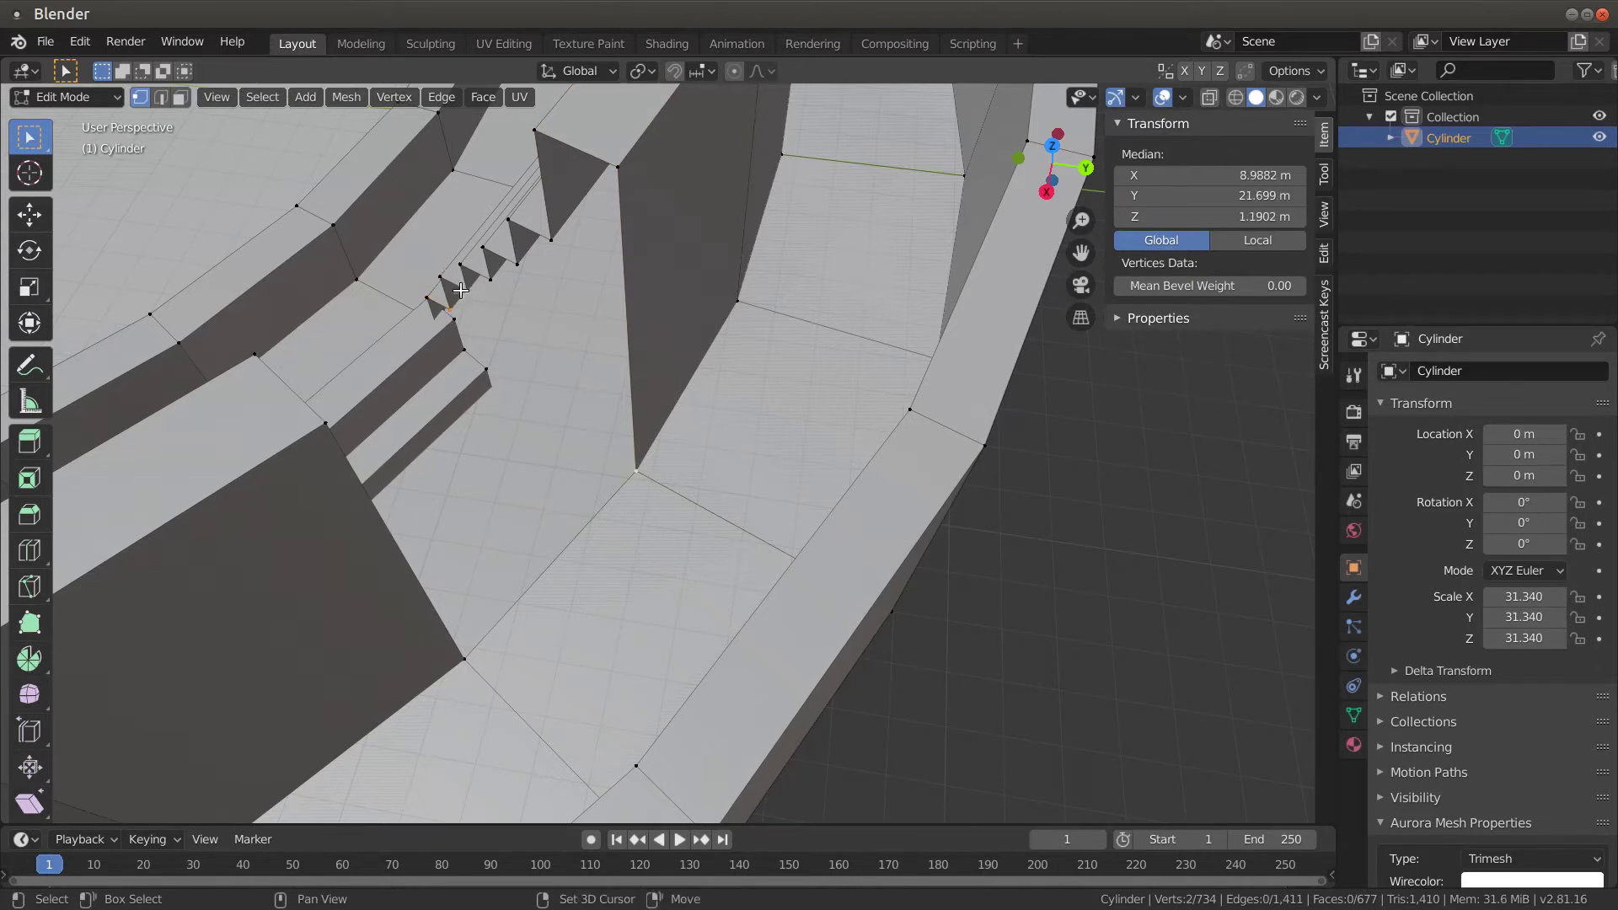
shift+click(441, 278)
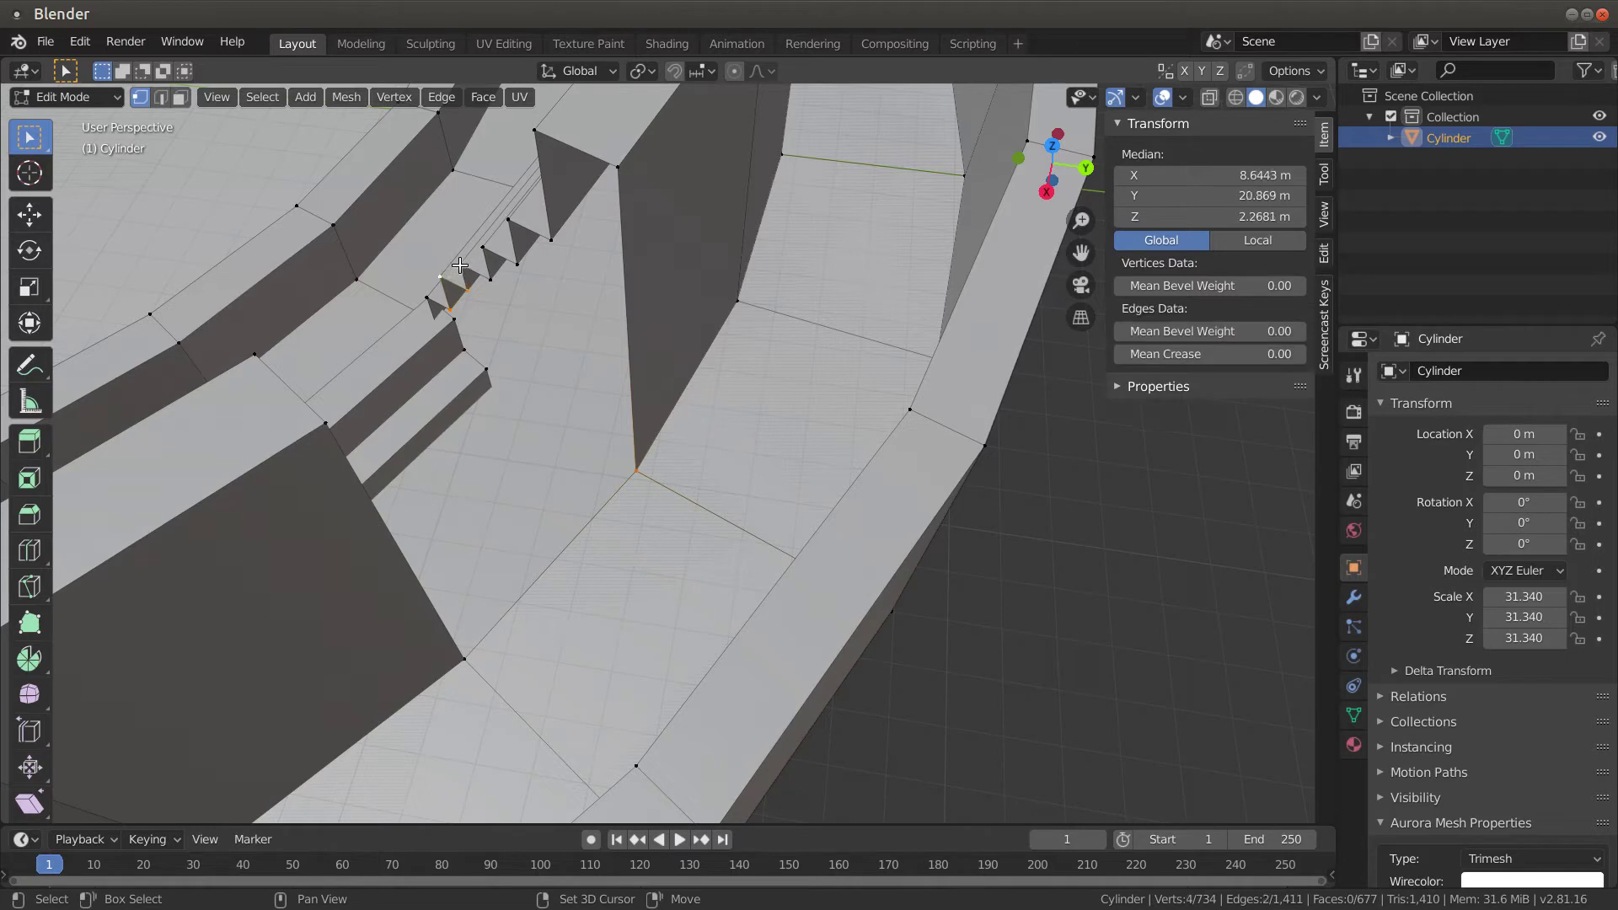
shift+click(460, 264)
shift+click(489, 278)
shift+click(483, 247)
shift+click(518, 264)
shift+click(508, 220)
shift+click(552, 239)
shift+click(534, 130)
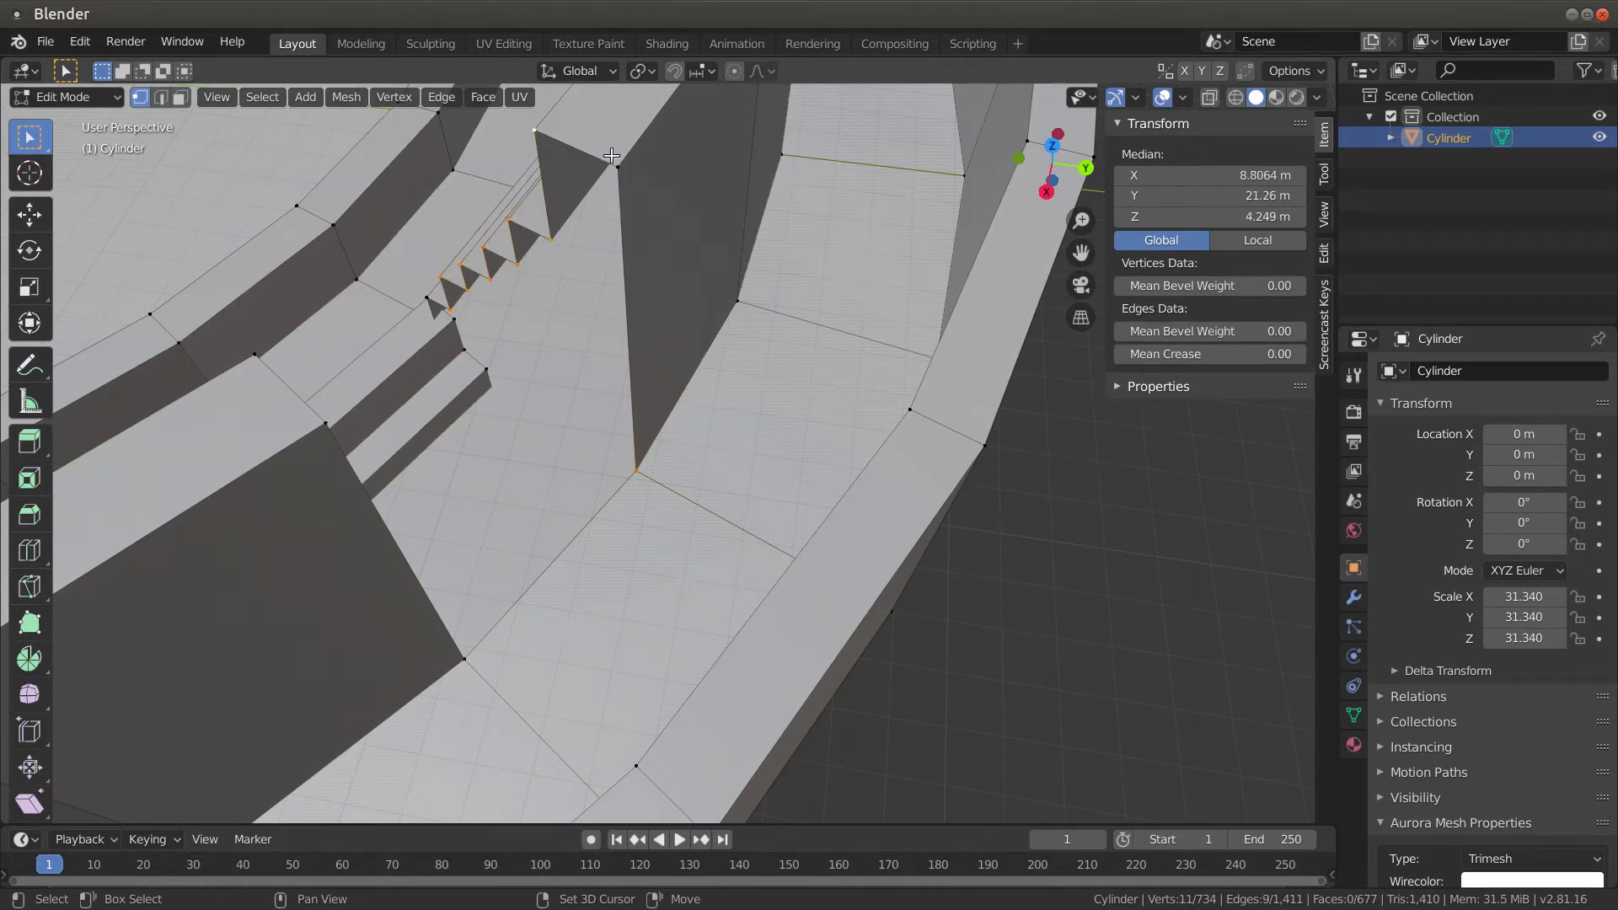
shift+click(618, 167)
key(f)
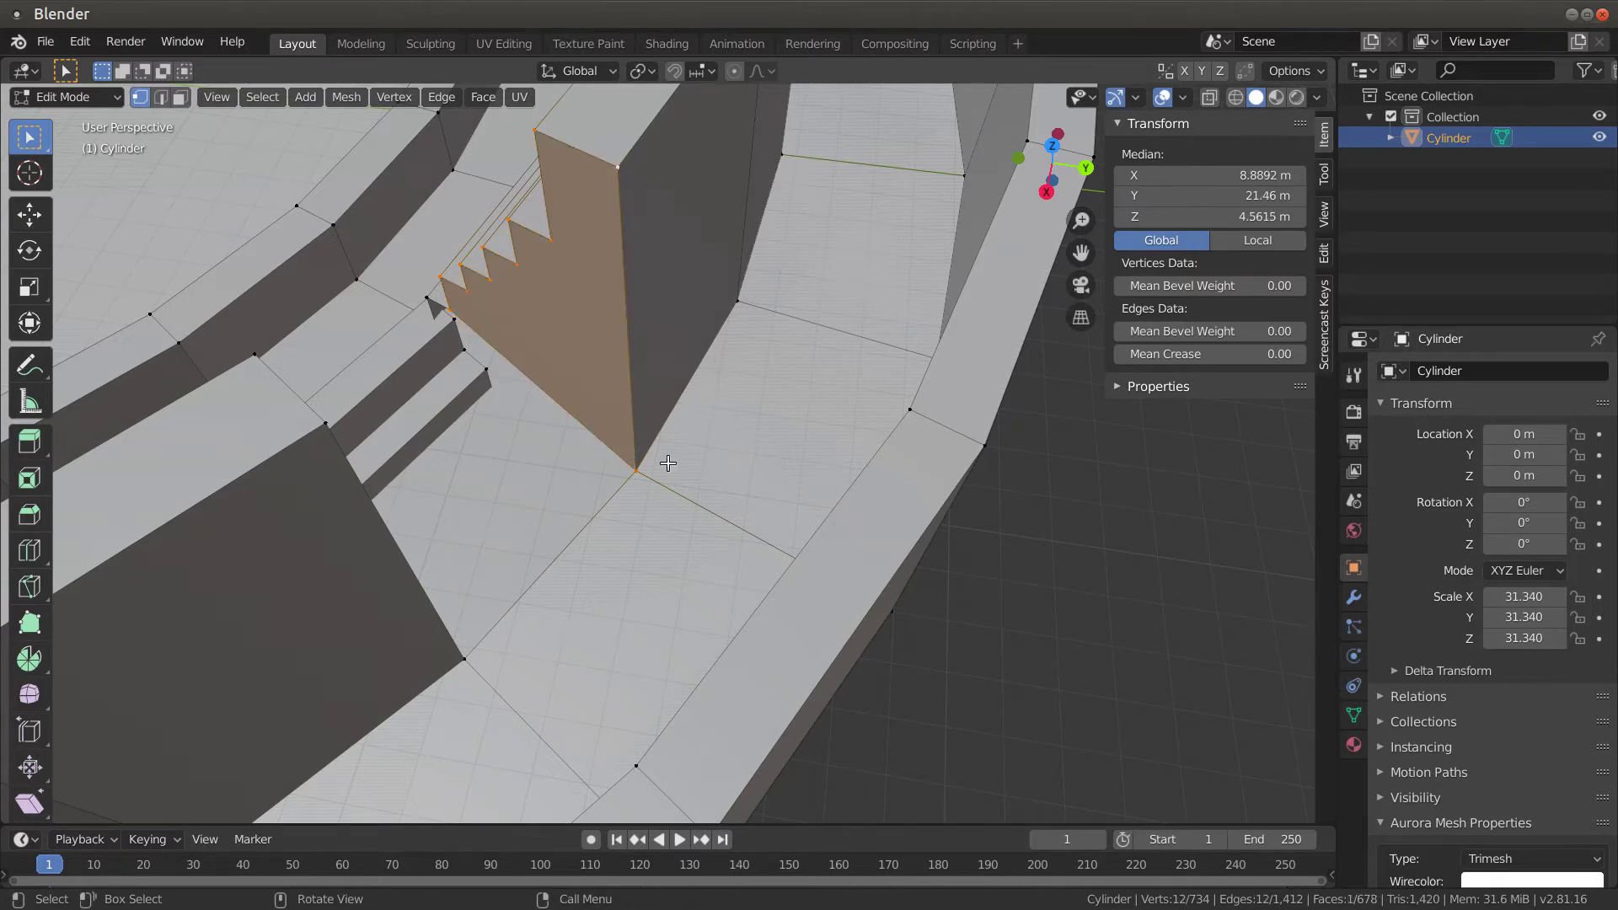
Fill the opening between the lowest terrace, the adjoining descending steps and the base corner of the new end wall with a seven-vertex face
middle_drag(666, 462, 617, 438)
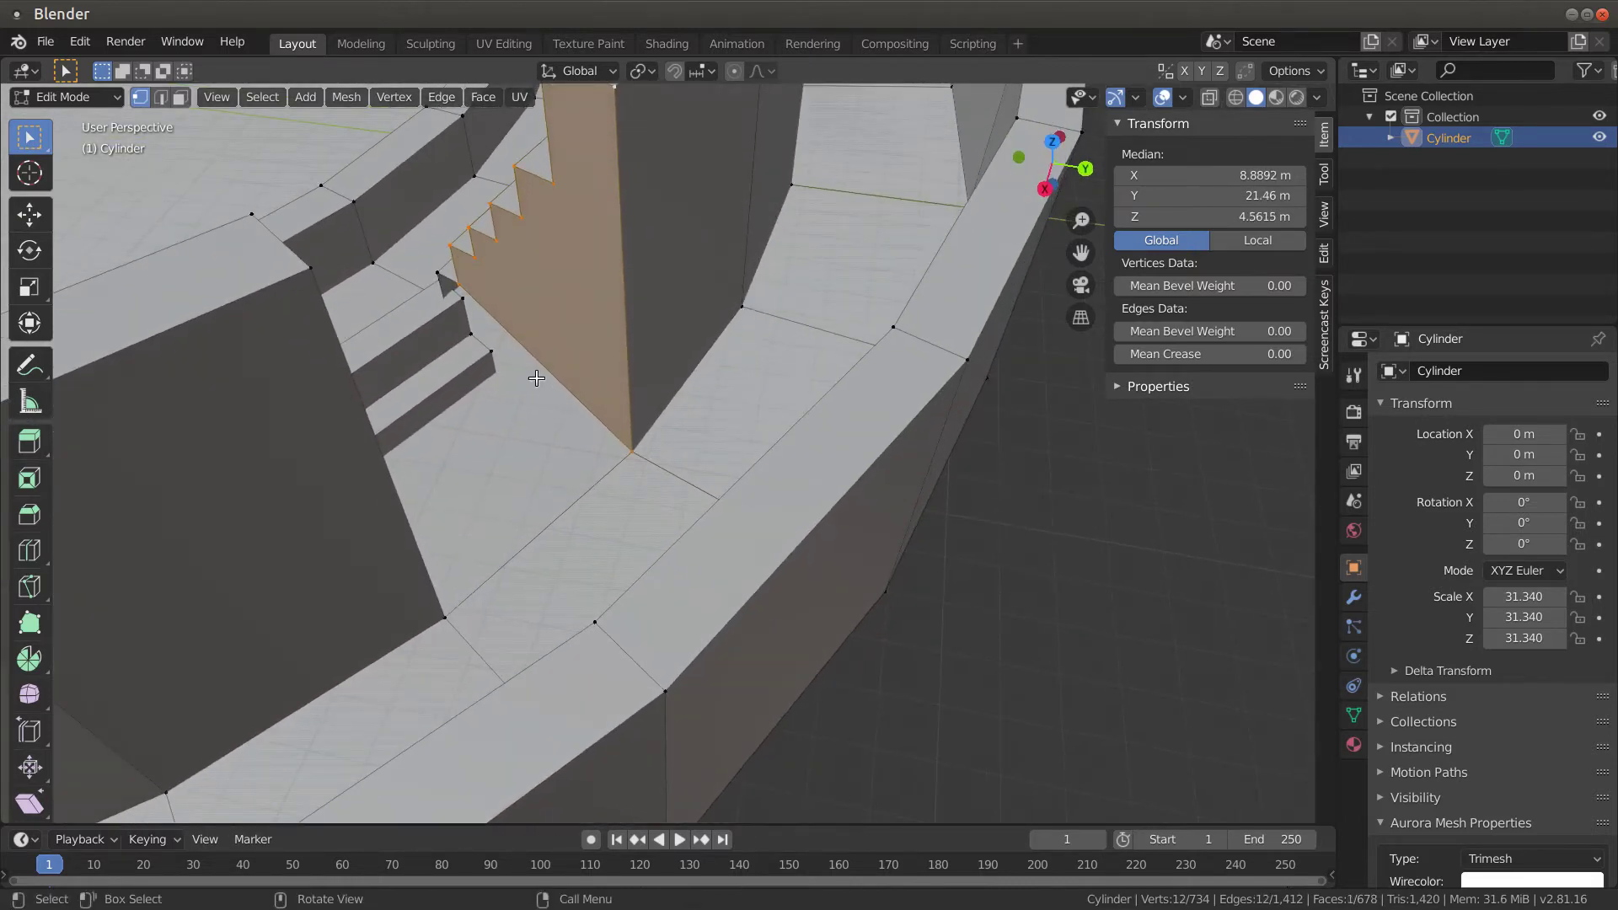
middle_drag(534, 372, 412, 491)
middle_drag(580, 506, 551, 450)
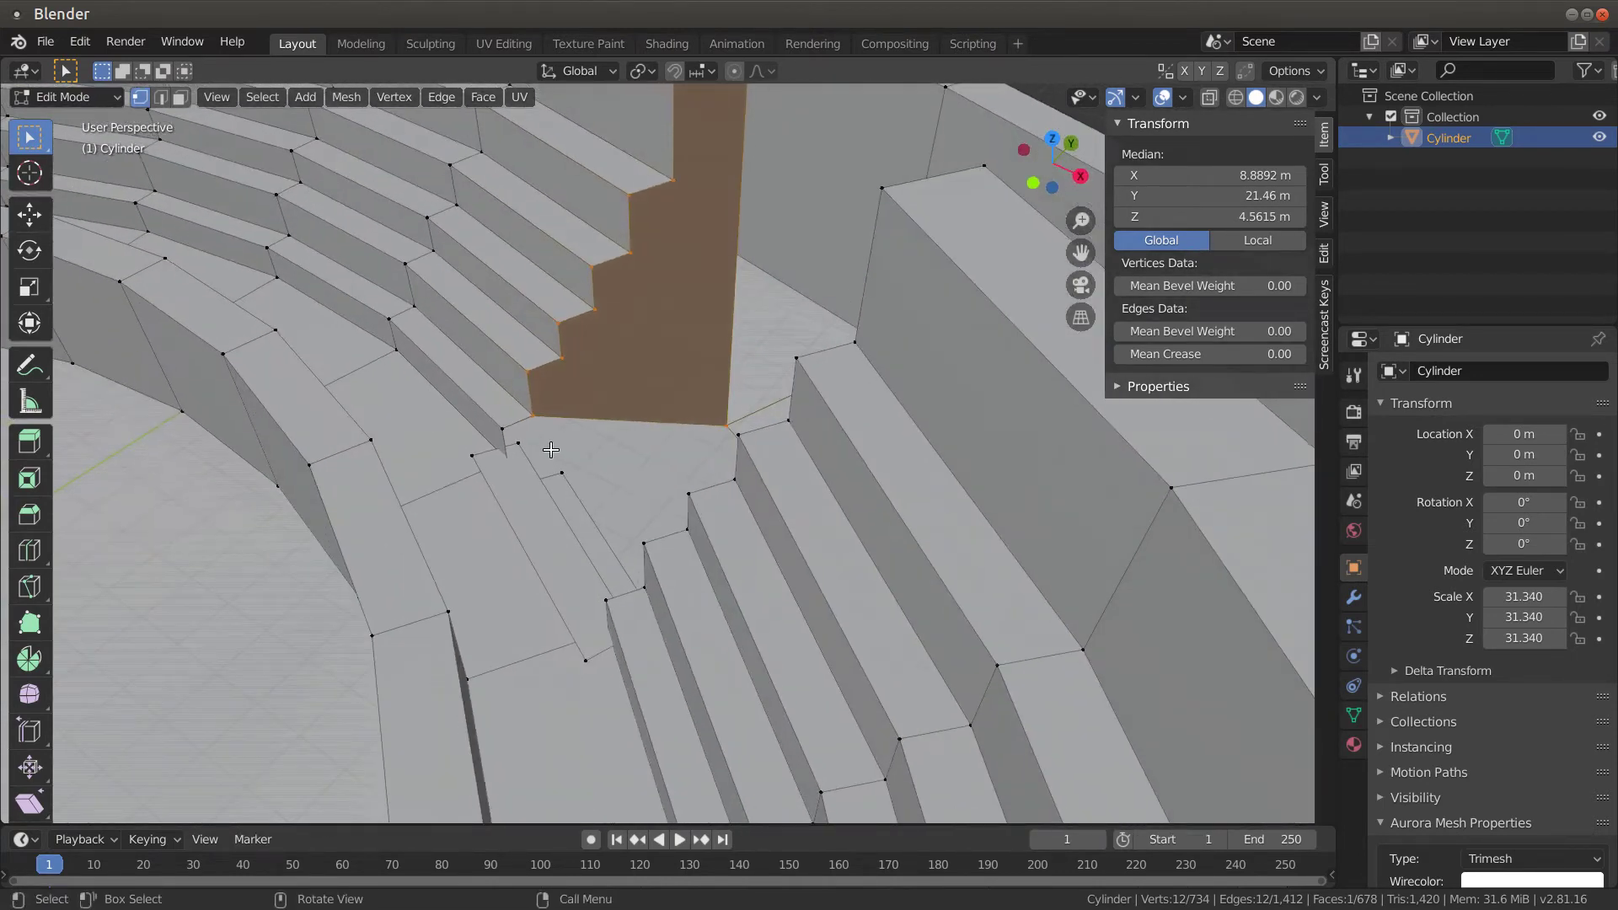
drag(522, 436, 465, 462)
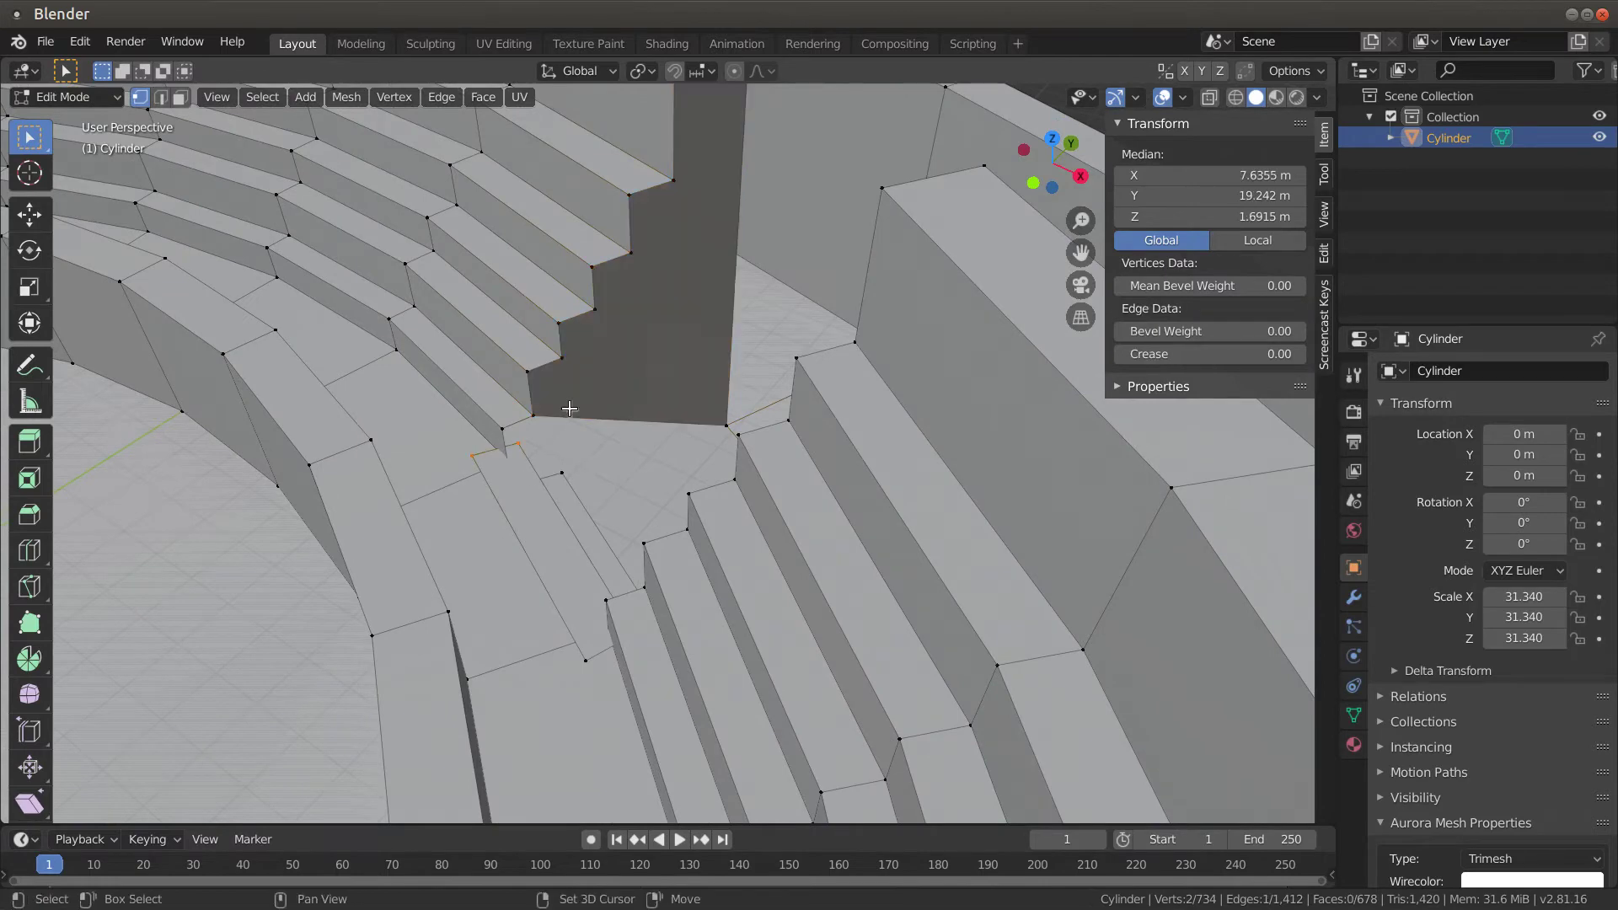
shift+drag(547, 408, 547, 486)
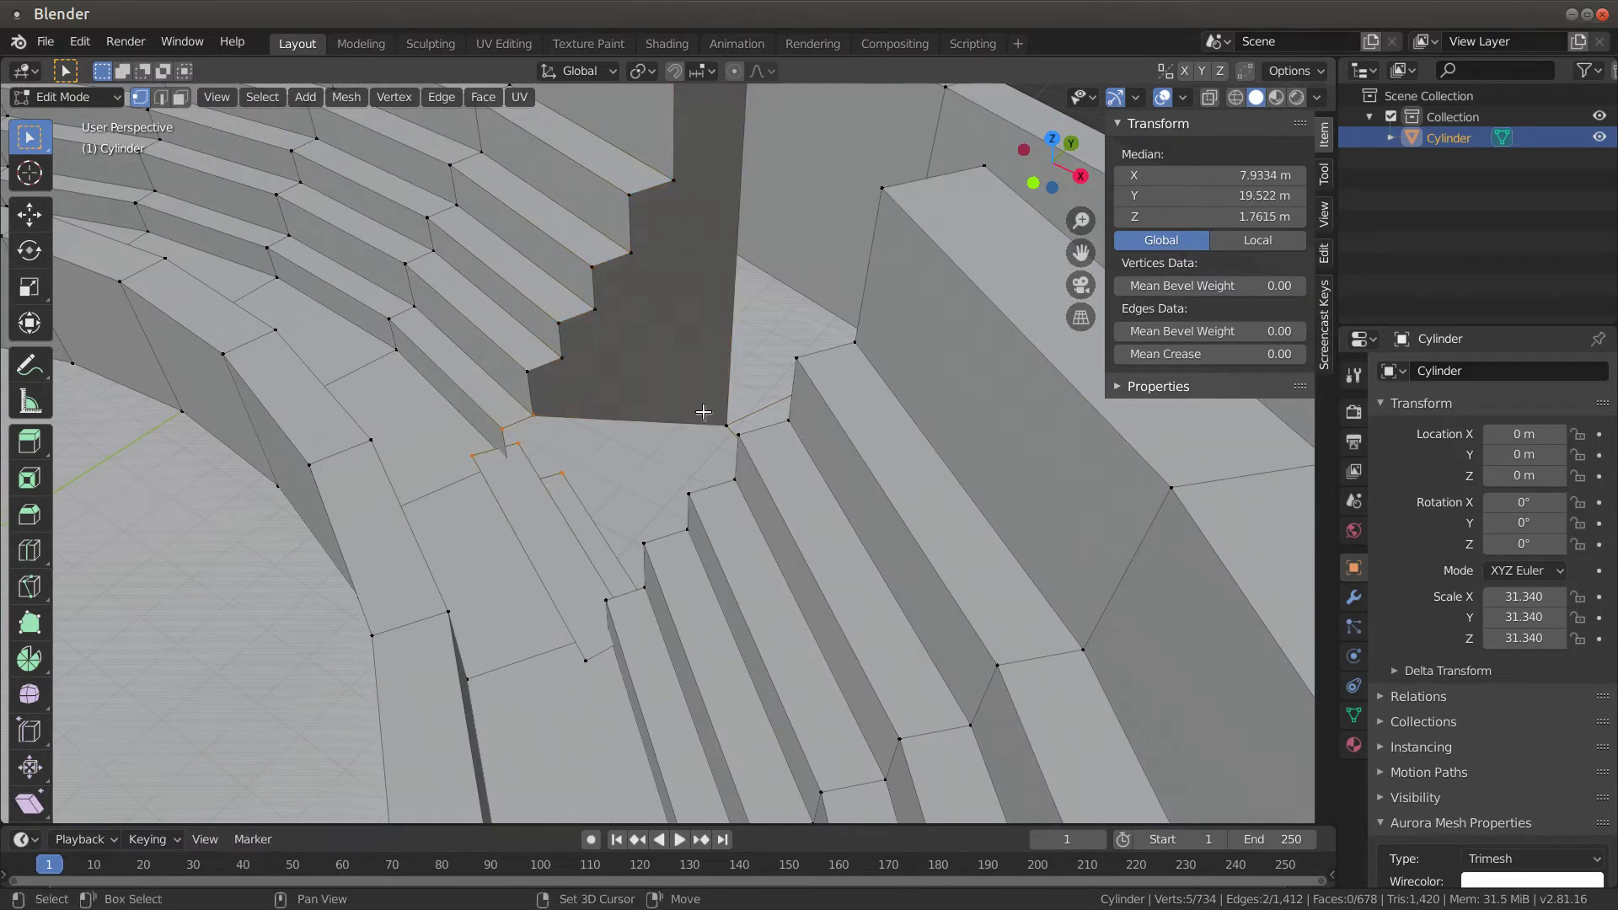
shift+click(727, 423)
middle_drag(726, 423, 591, 451)
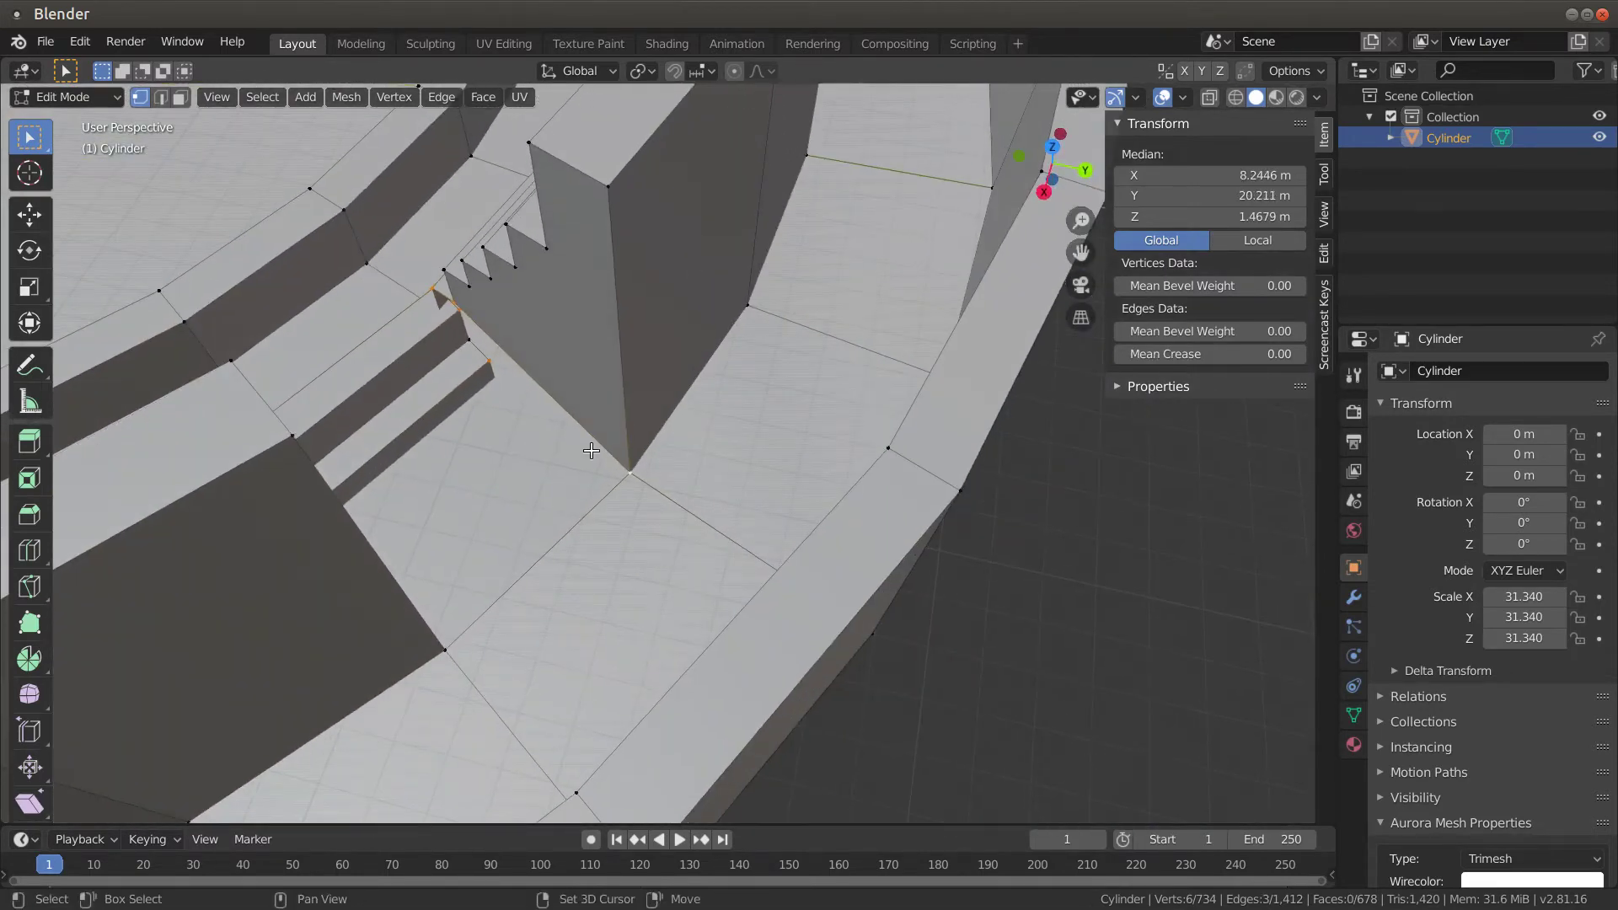
shift+click(469, 343)
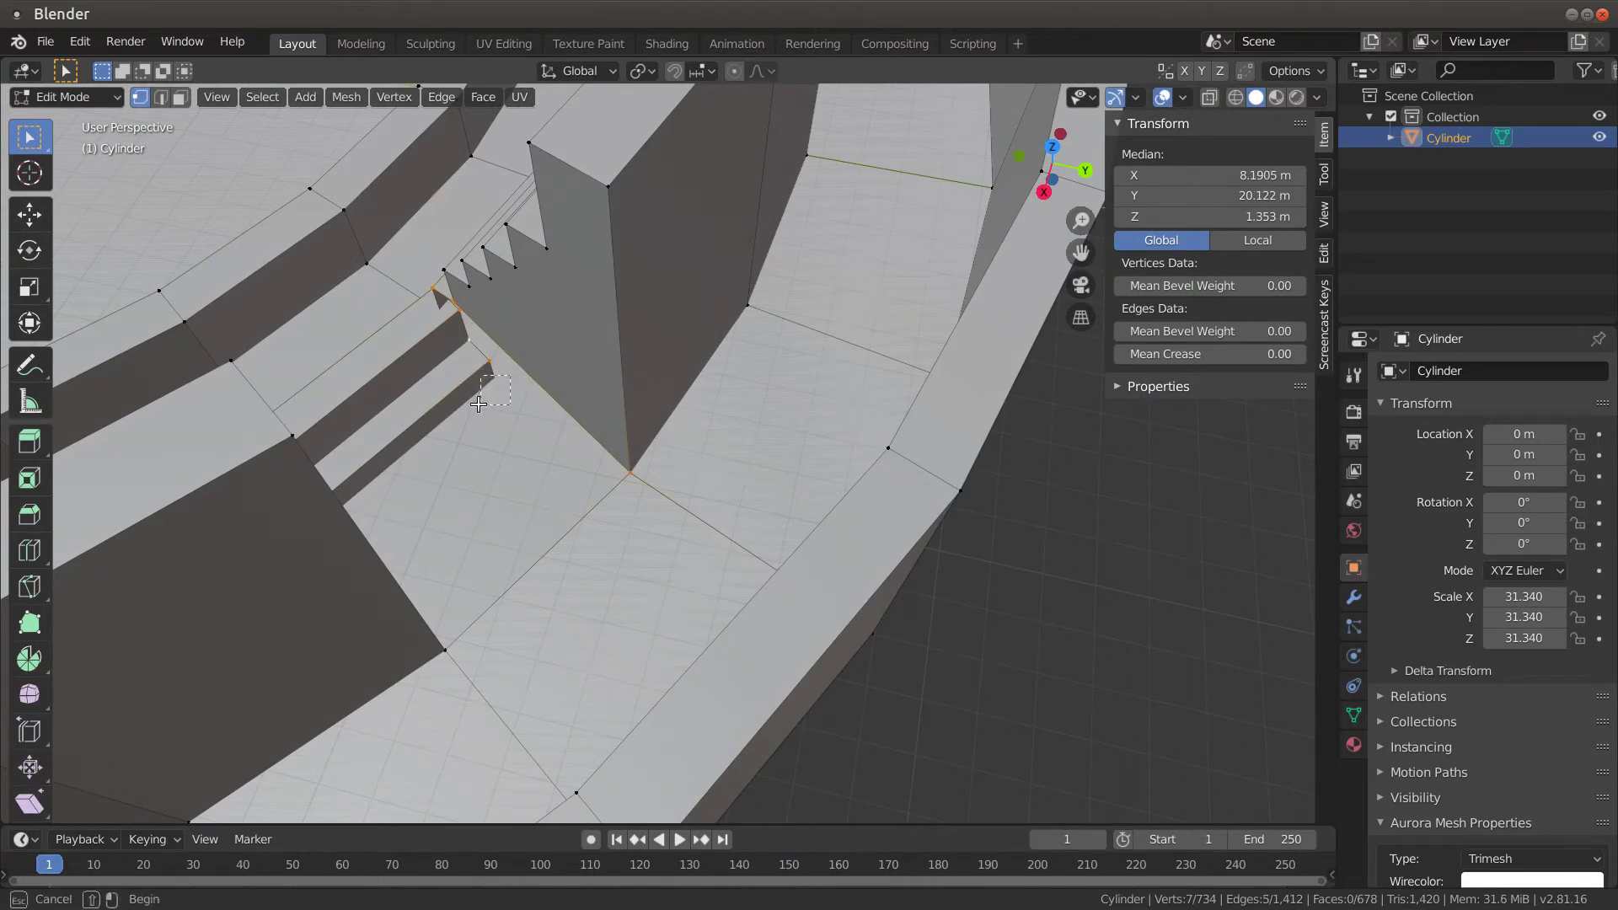
key(f)
Inspect the filled end wall, the passage gap and the surrounding terraces from several angles
middle_drag(524, 437, 470, 438)
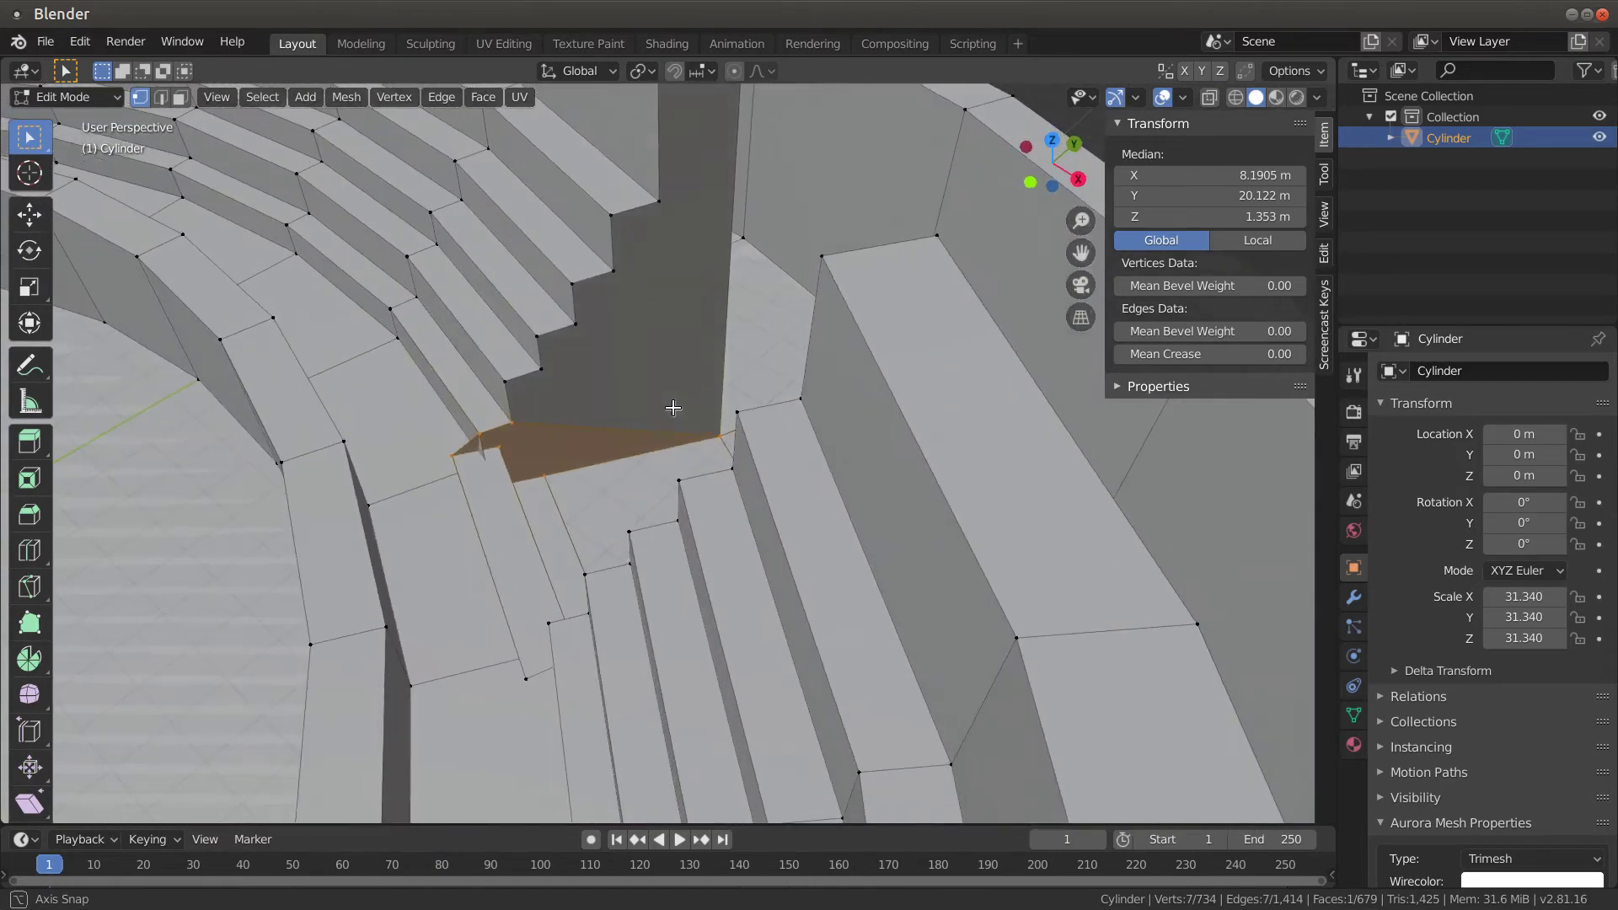
middle_drag(552, 550, 565, 506)
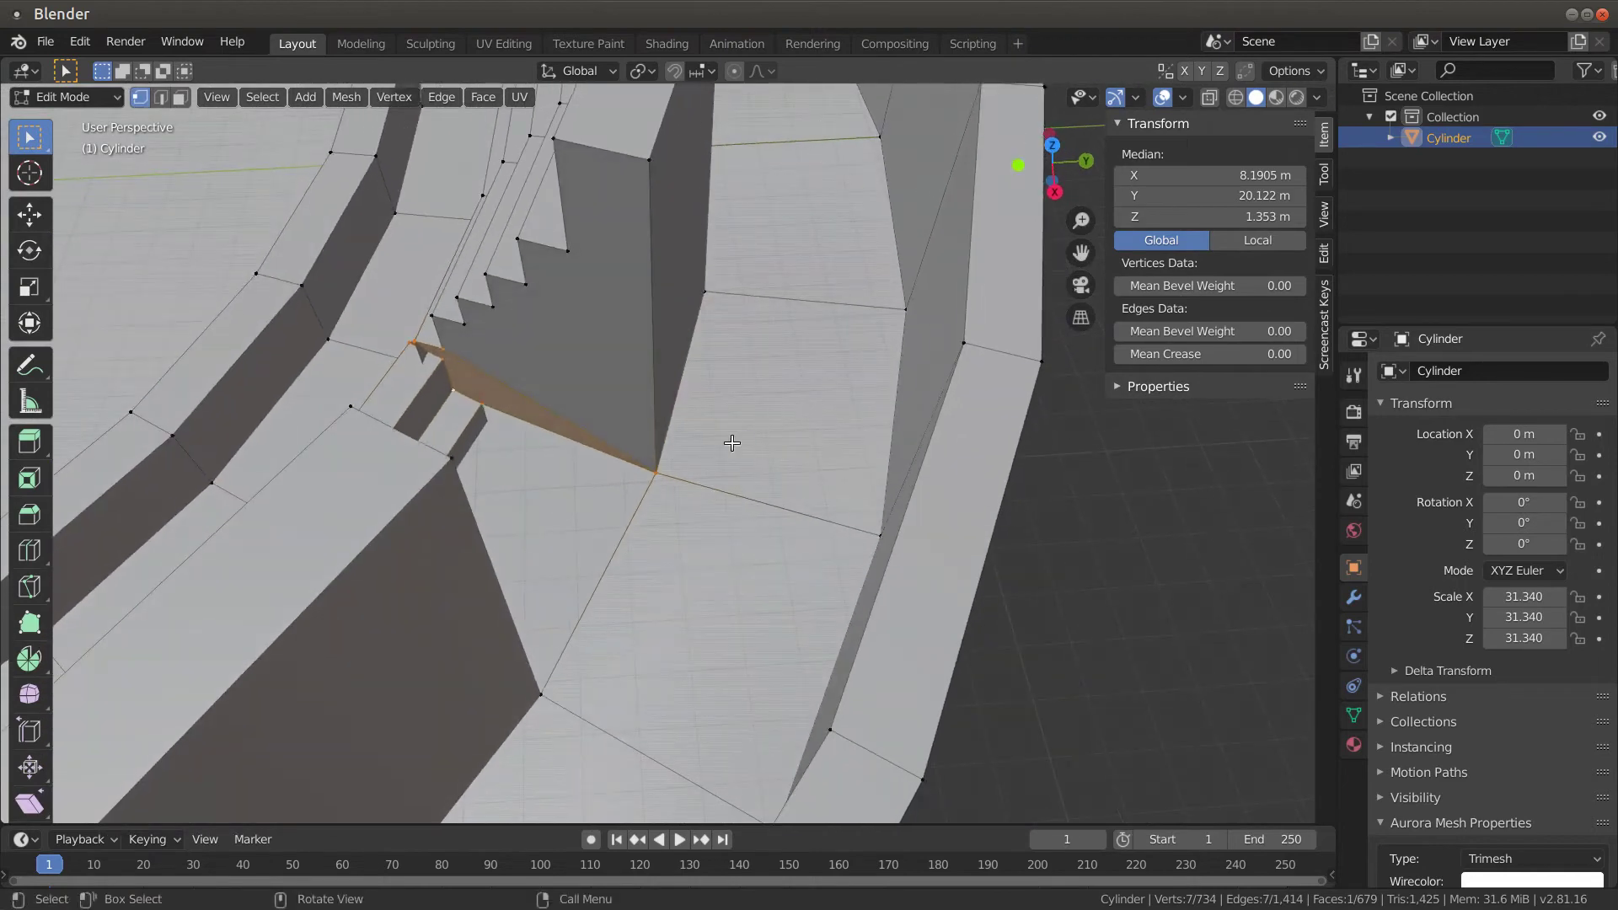
middle_drag(722, 419, 803, 435)
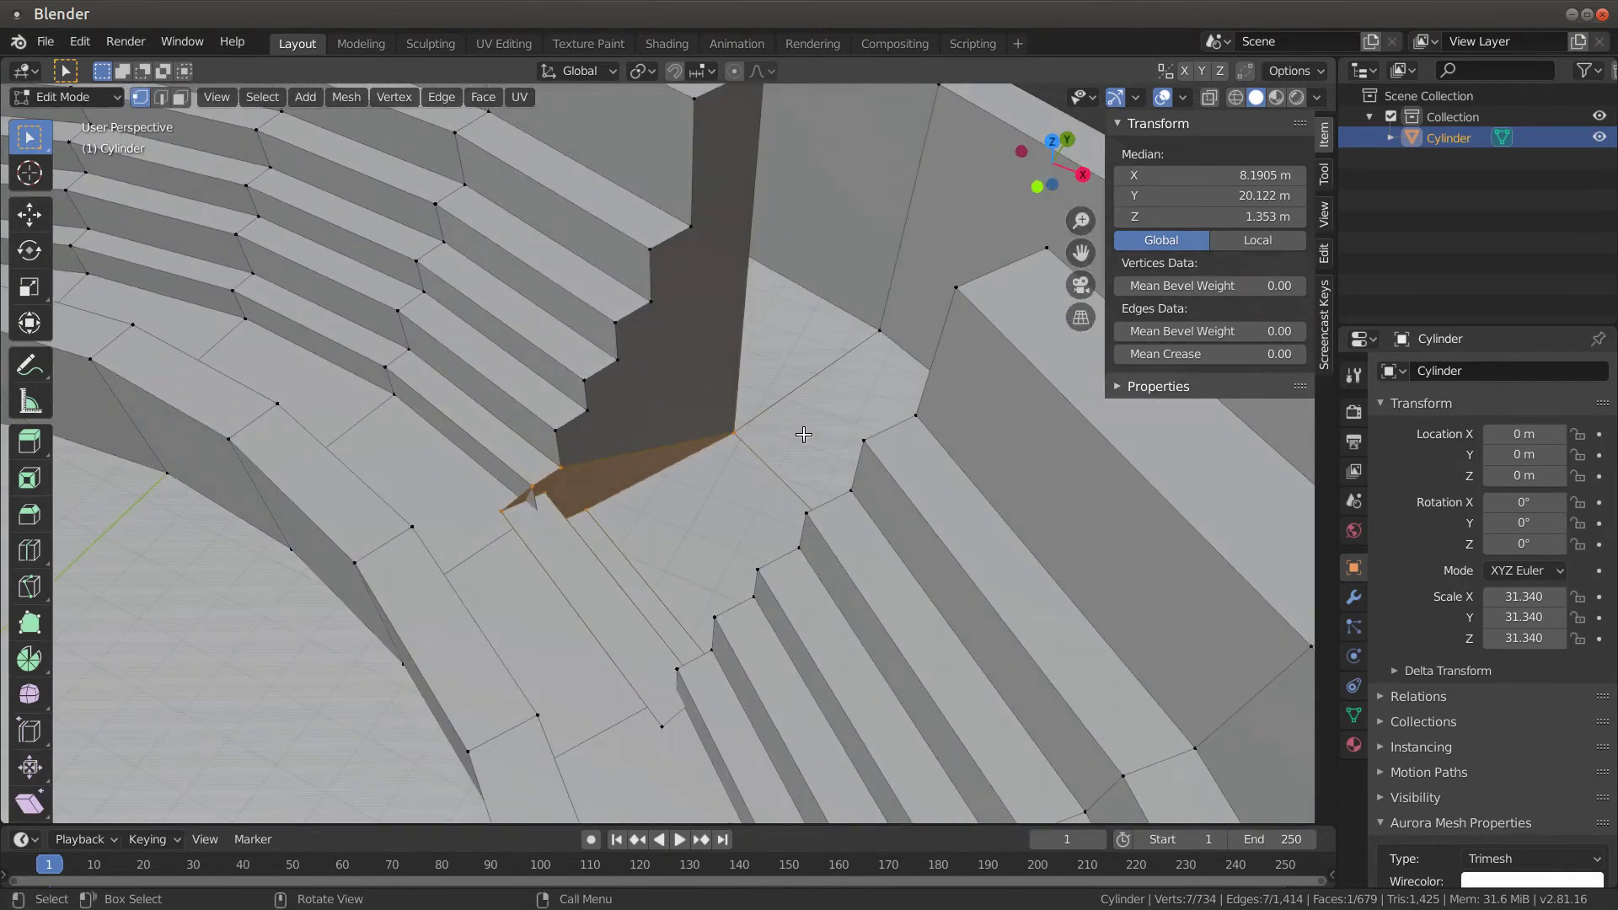
middle_drag(524, 526, 428, 363)
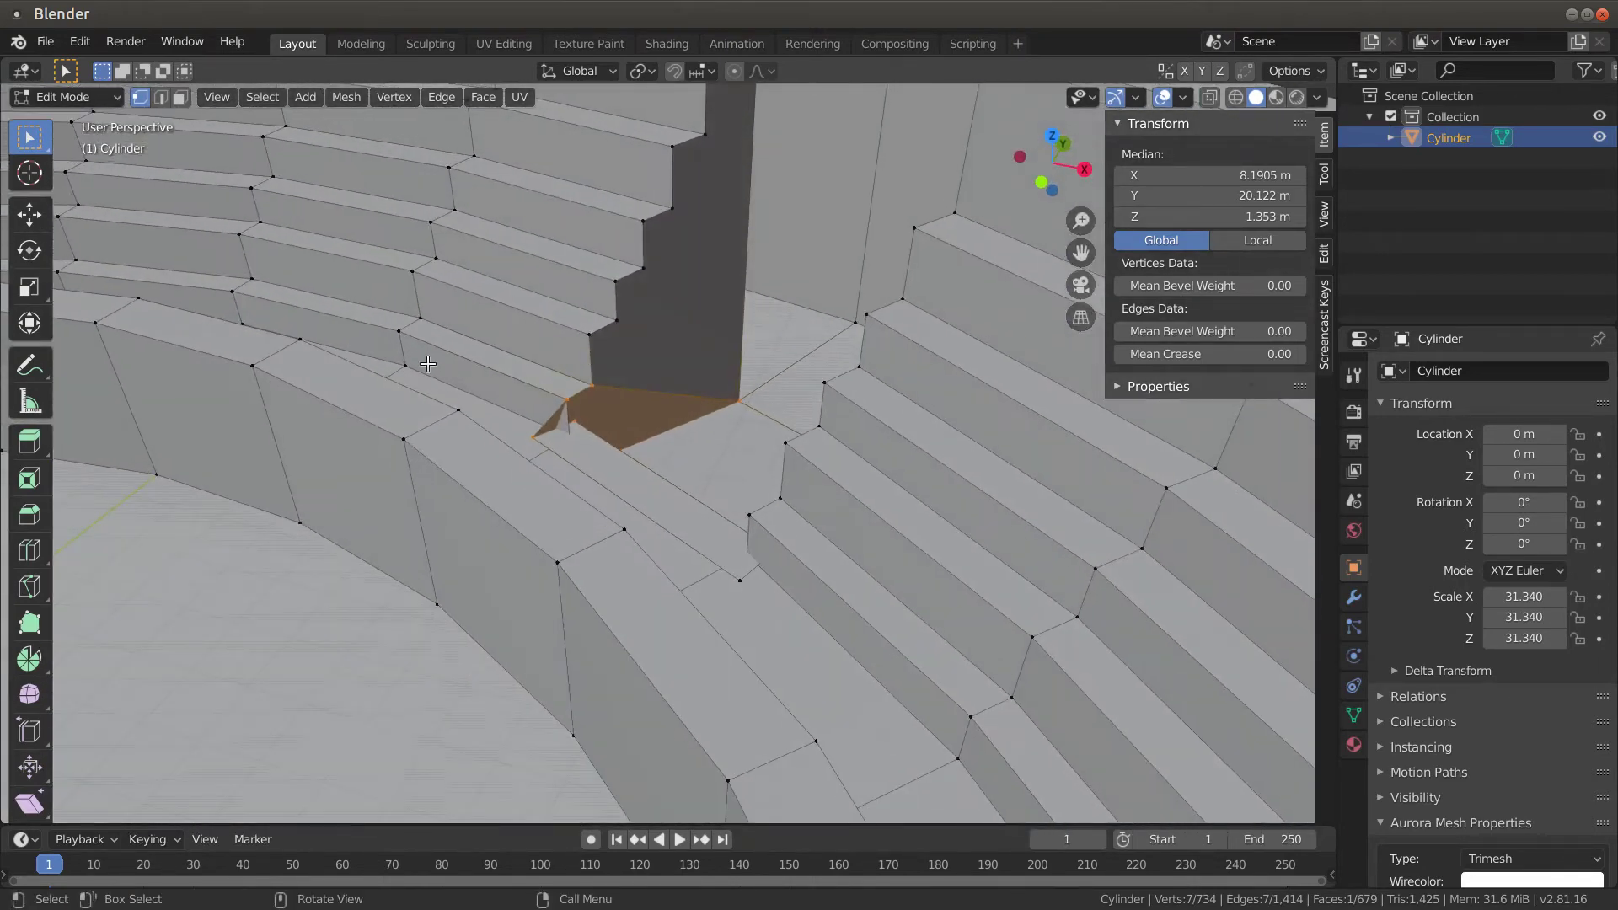
scroll(415, 426, down, 4)
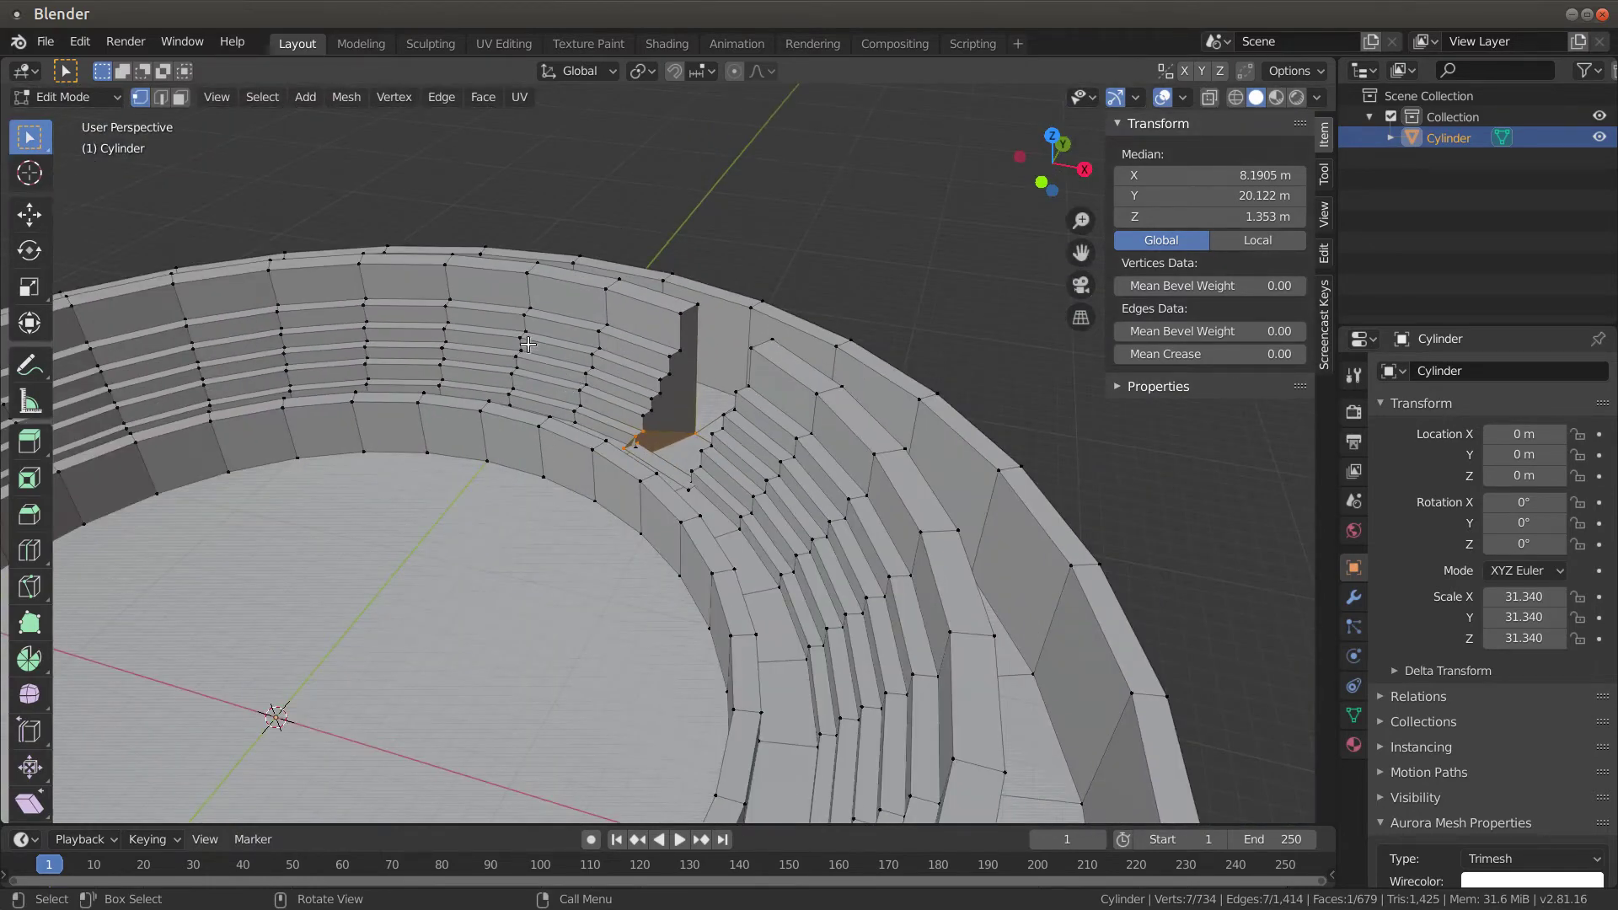
middle_drag(645, 409, 839, 483)
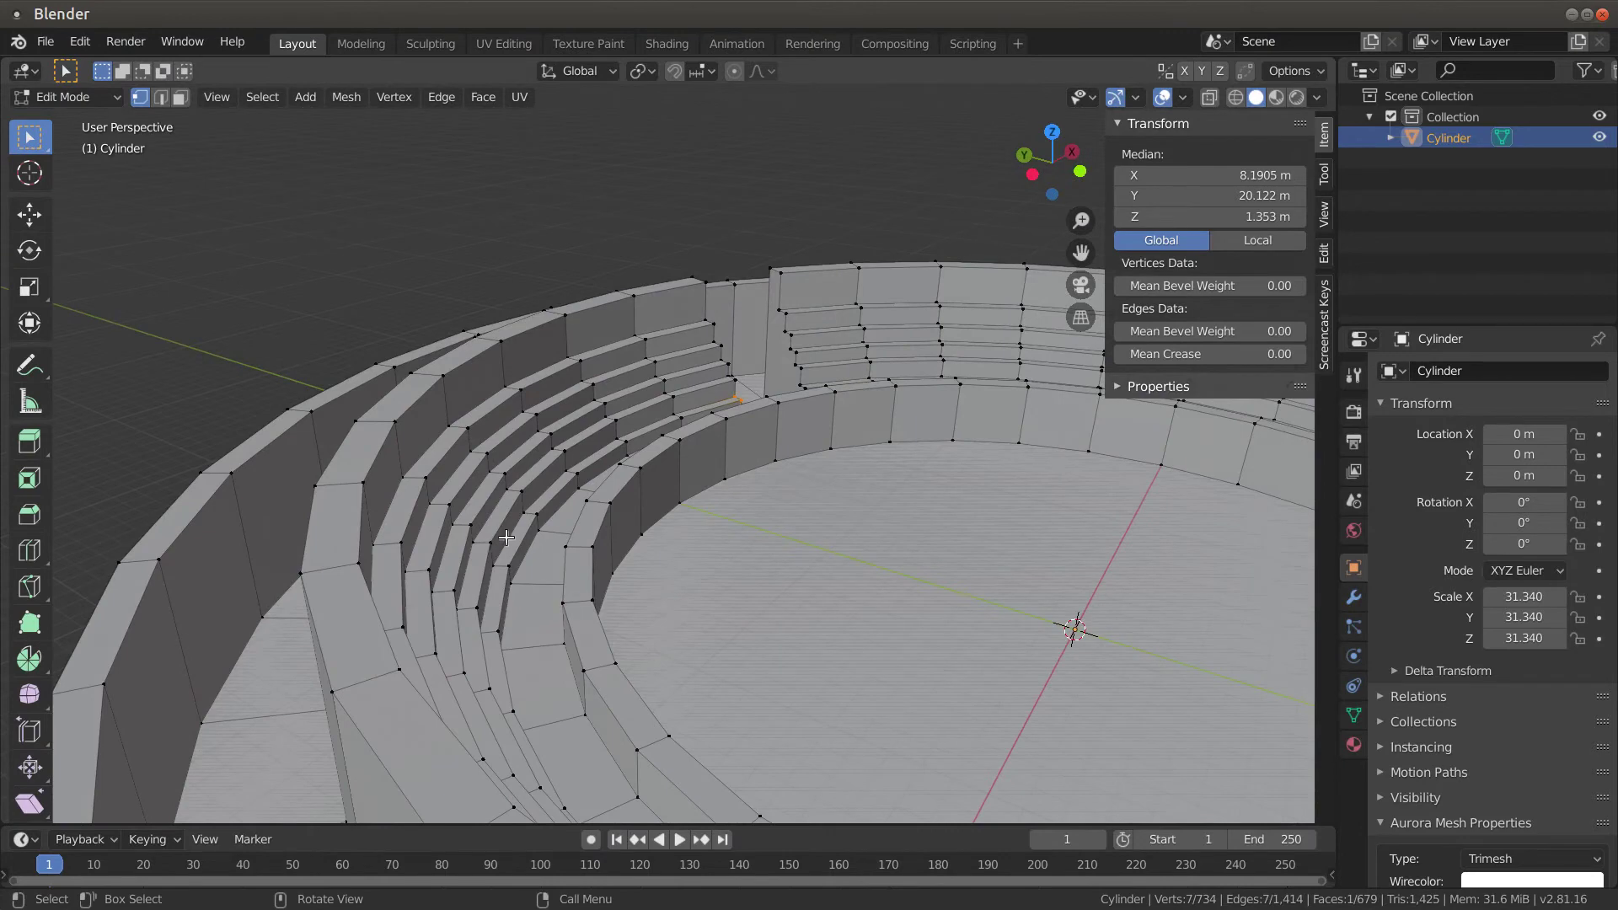
scroll(468, 481, up, 2)
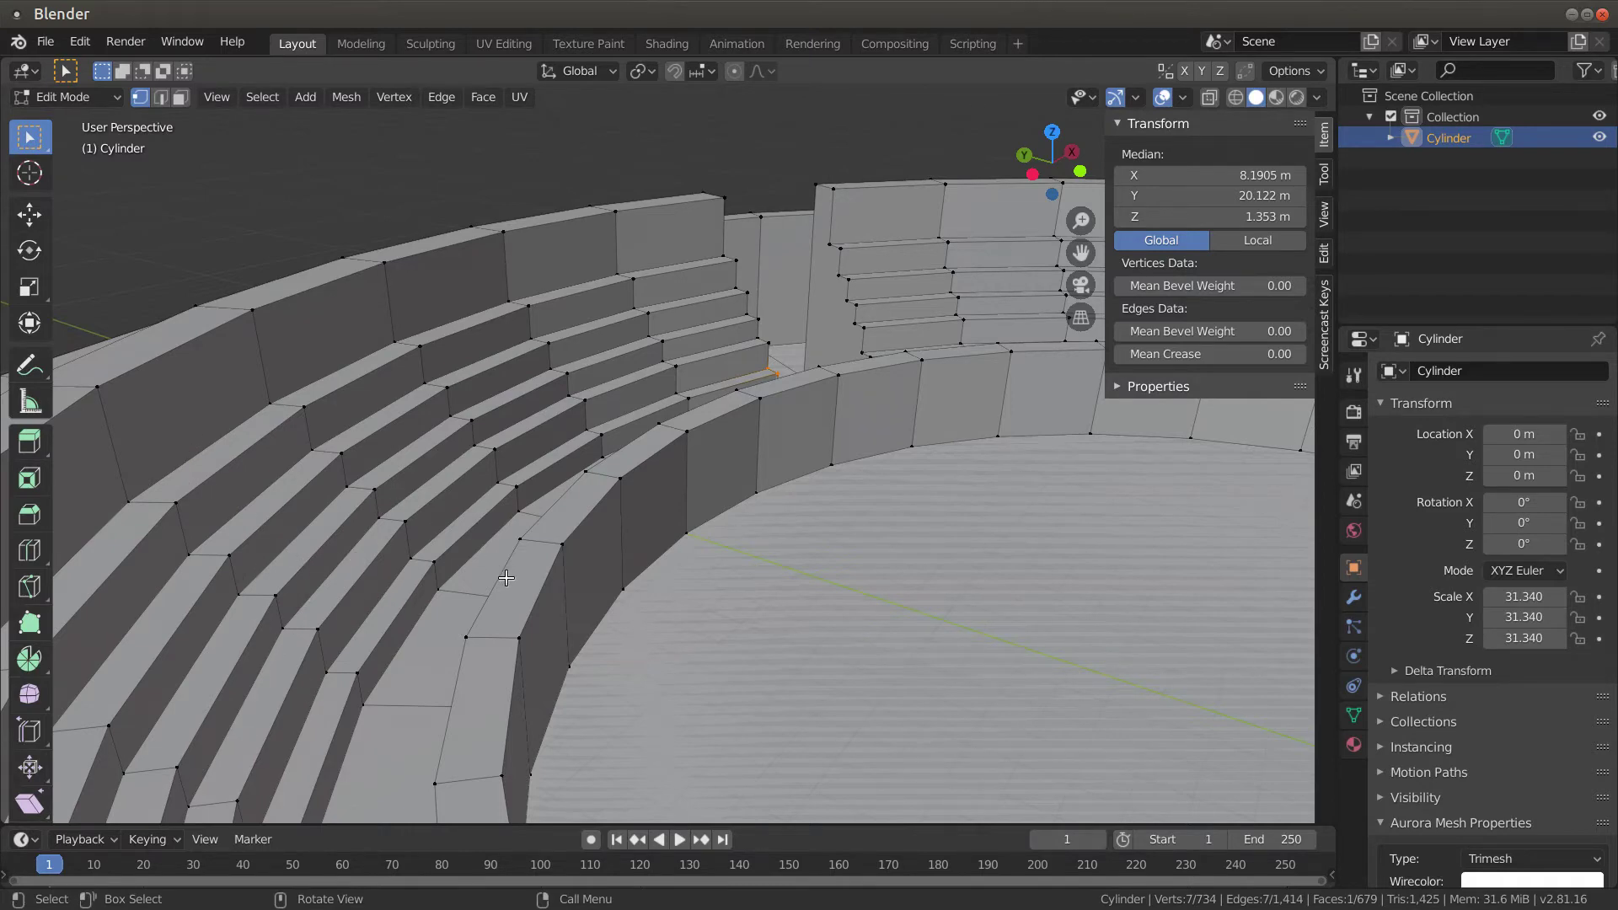
middle_drag(507, 579, 417, 612)
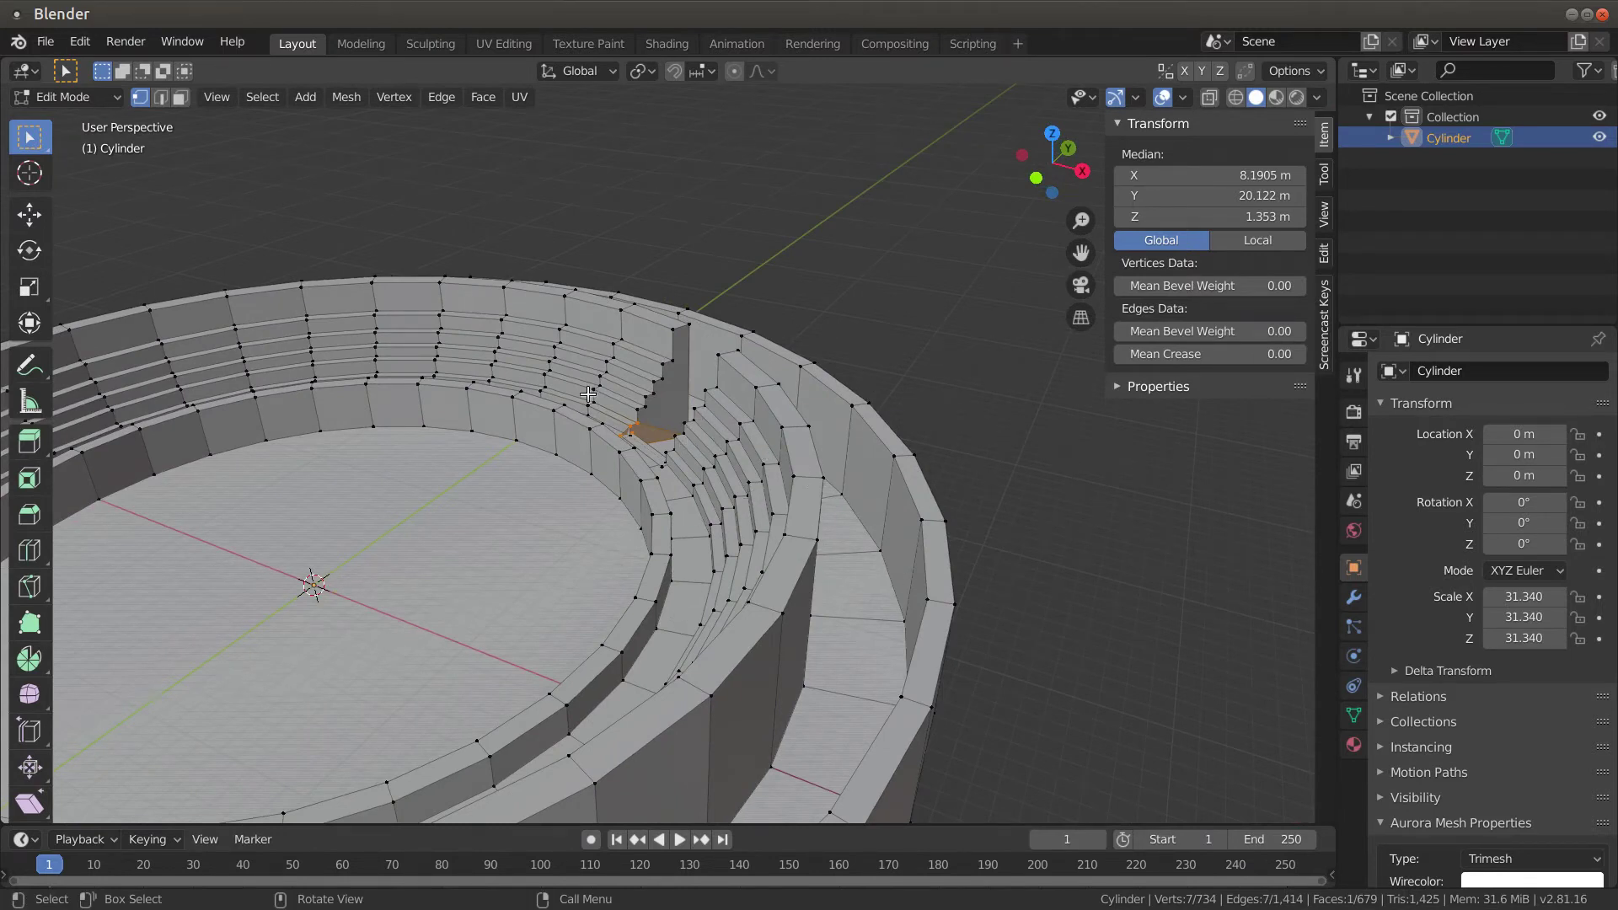
middle_drag(757, 421, 692, 439)
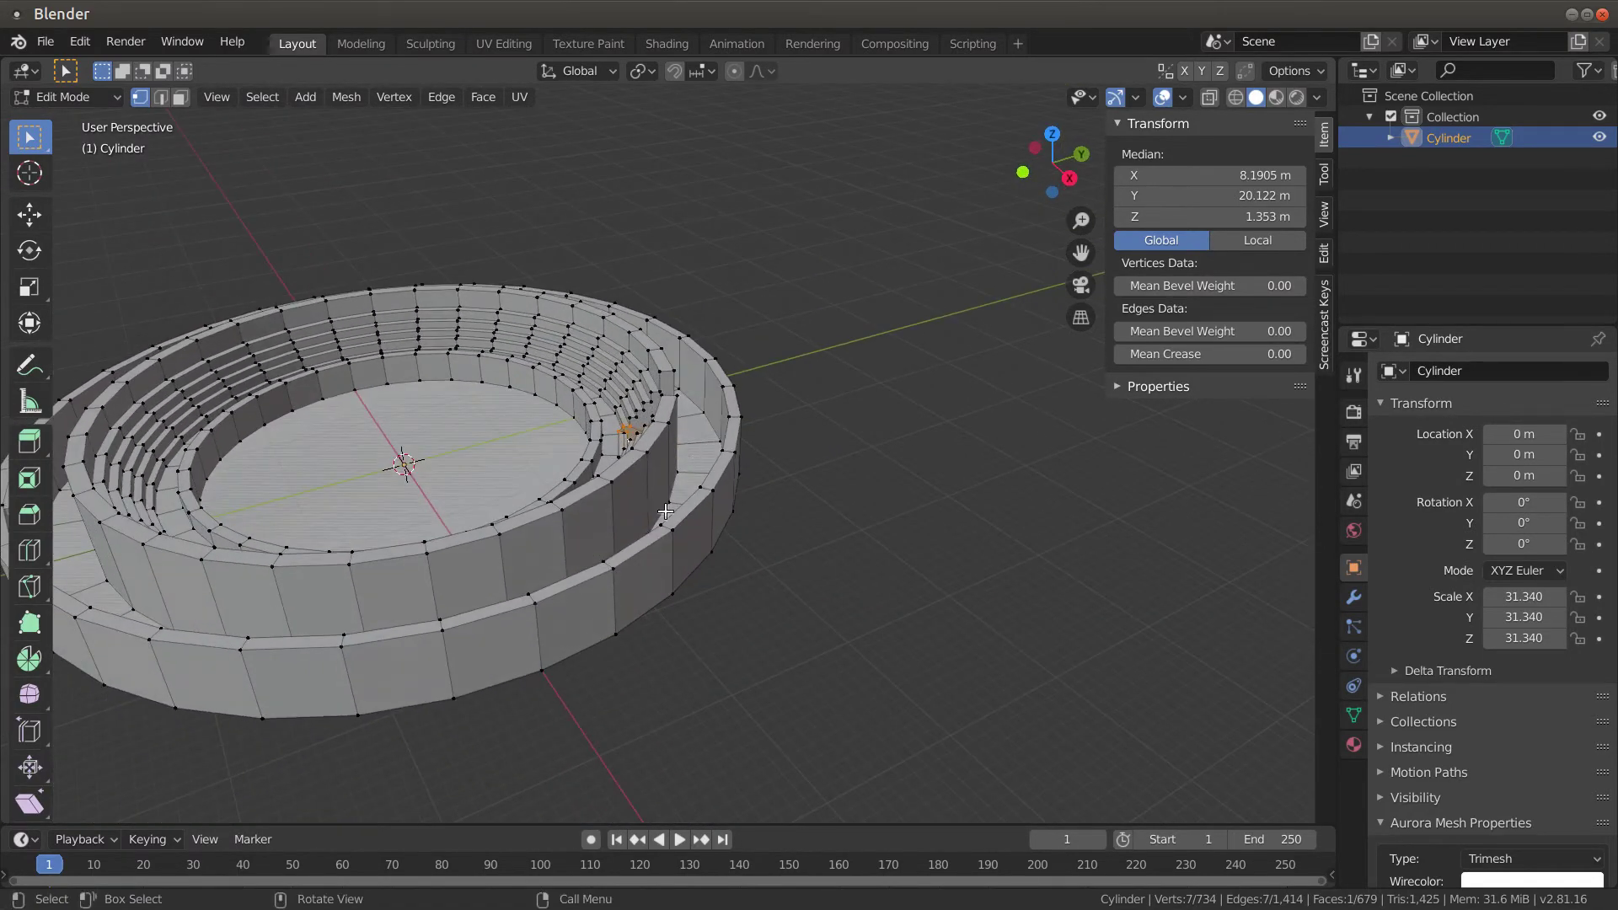
Select every second top face around the full outer rim, starting with the faces on both sides of the doorway
key(3)
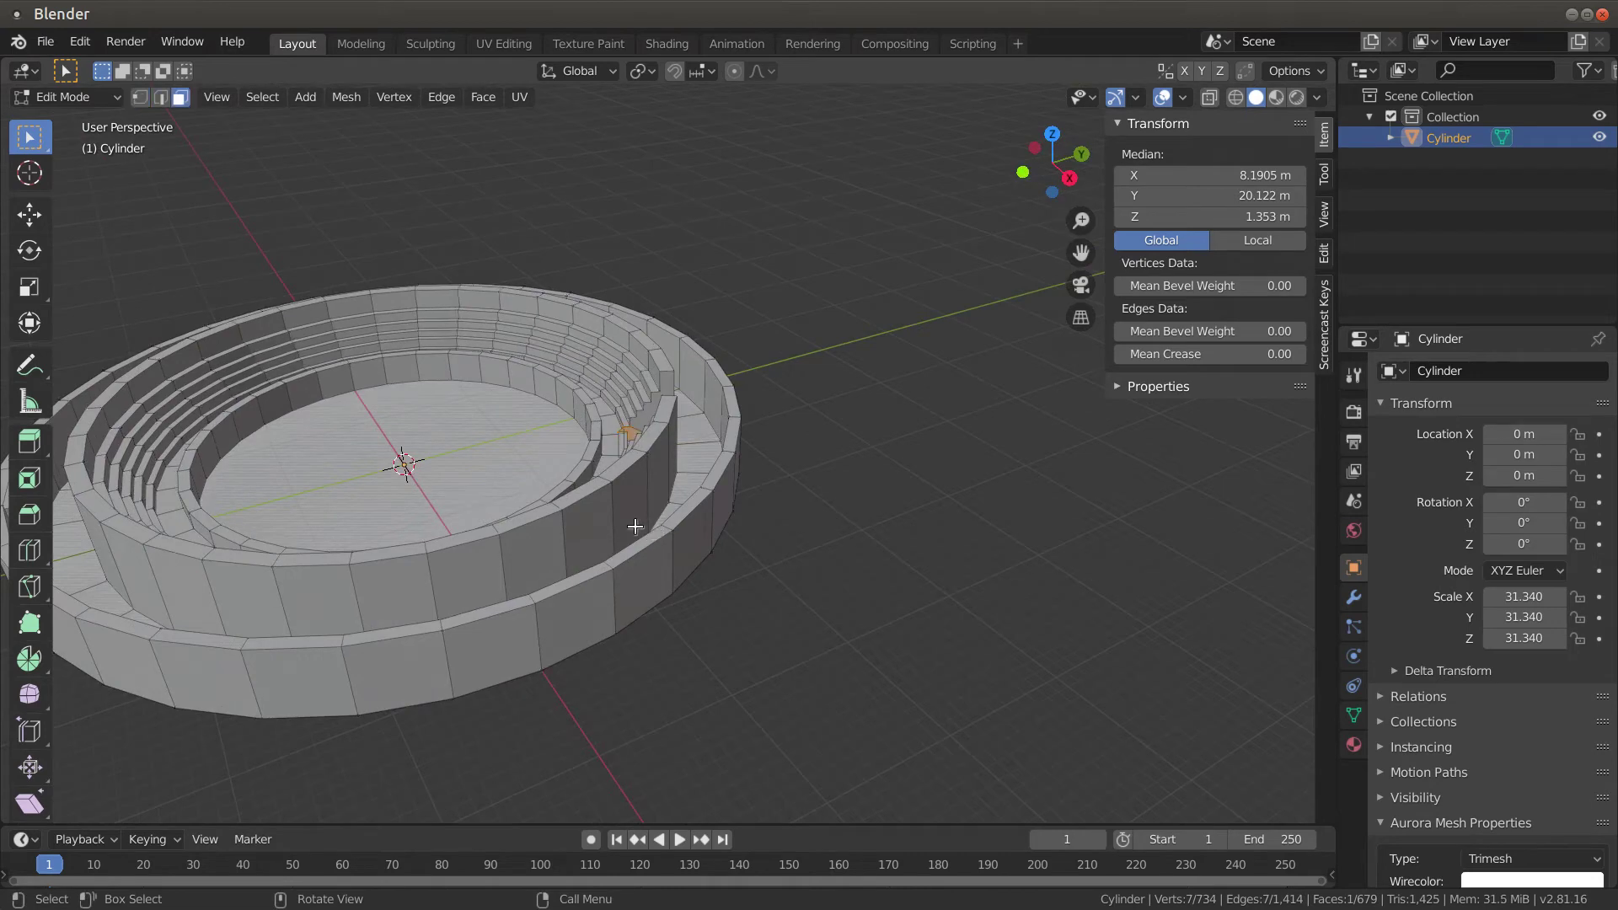
middle_drag(624, 559, 680, 625)
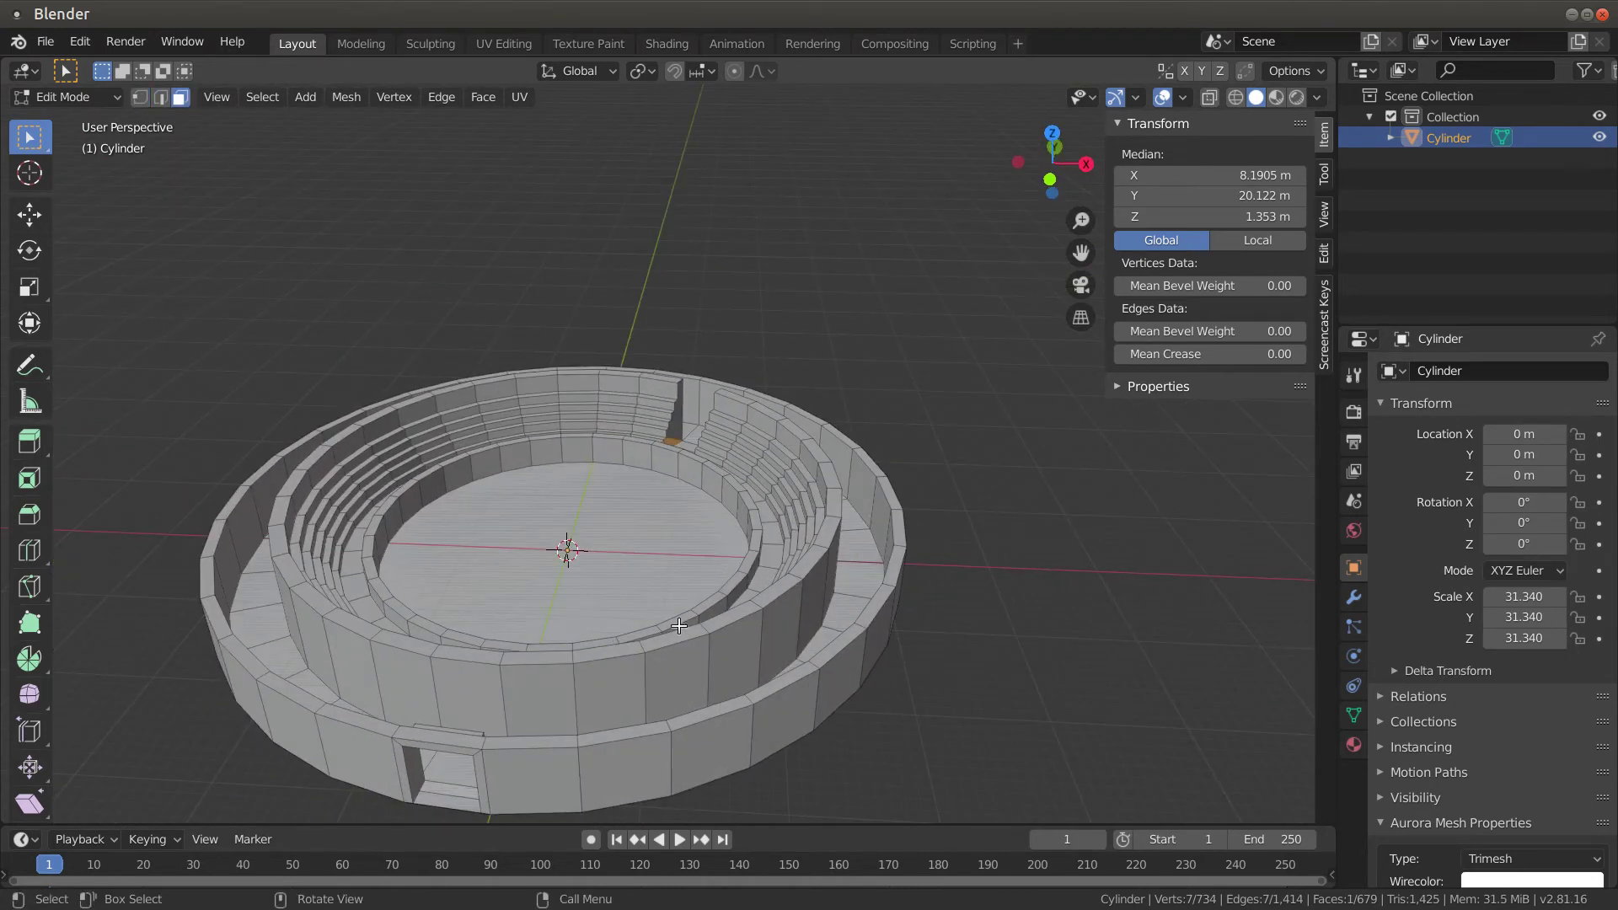
click(528, 743)
shift+click(363, 722)
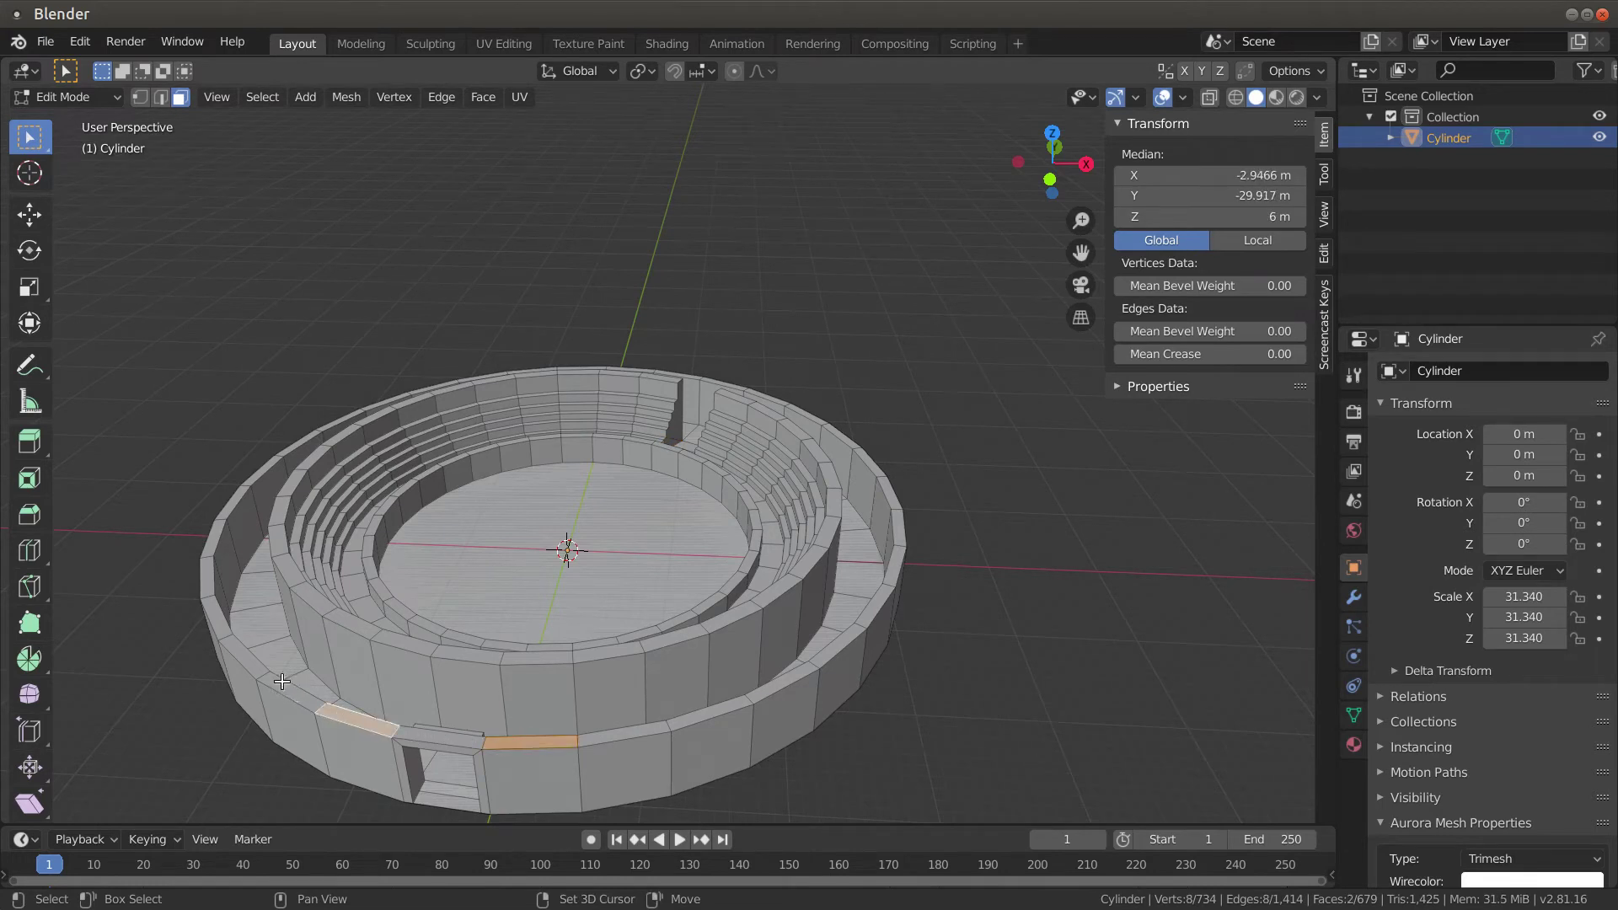
shift+click(253, 660)
shift+click(222, 591)
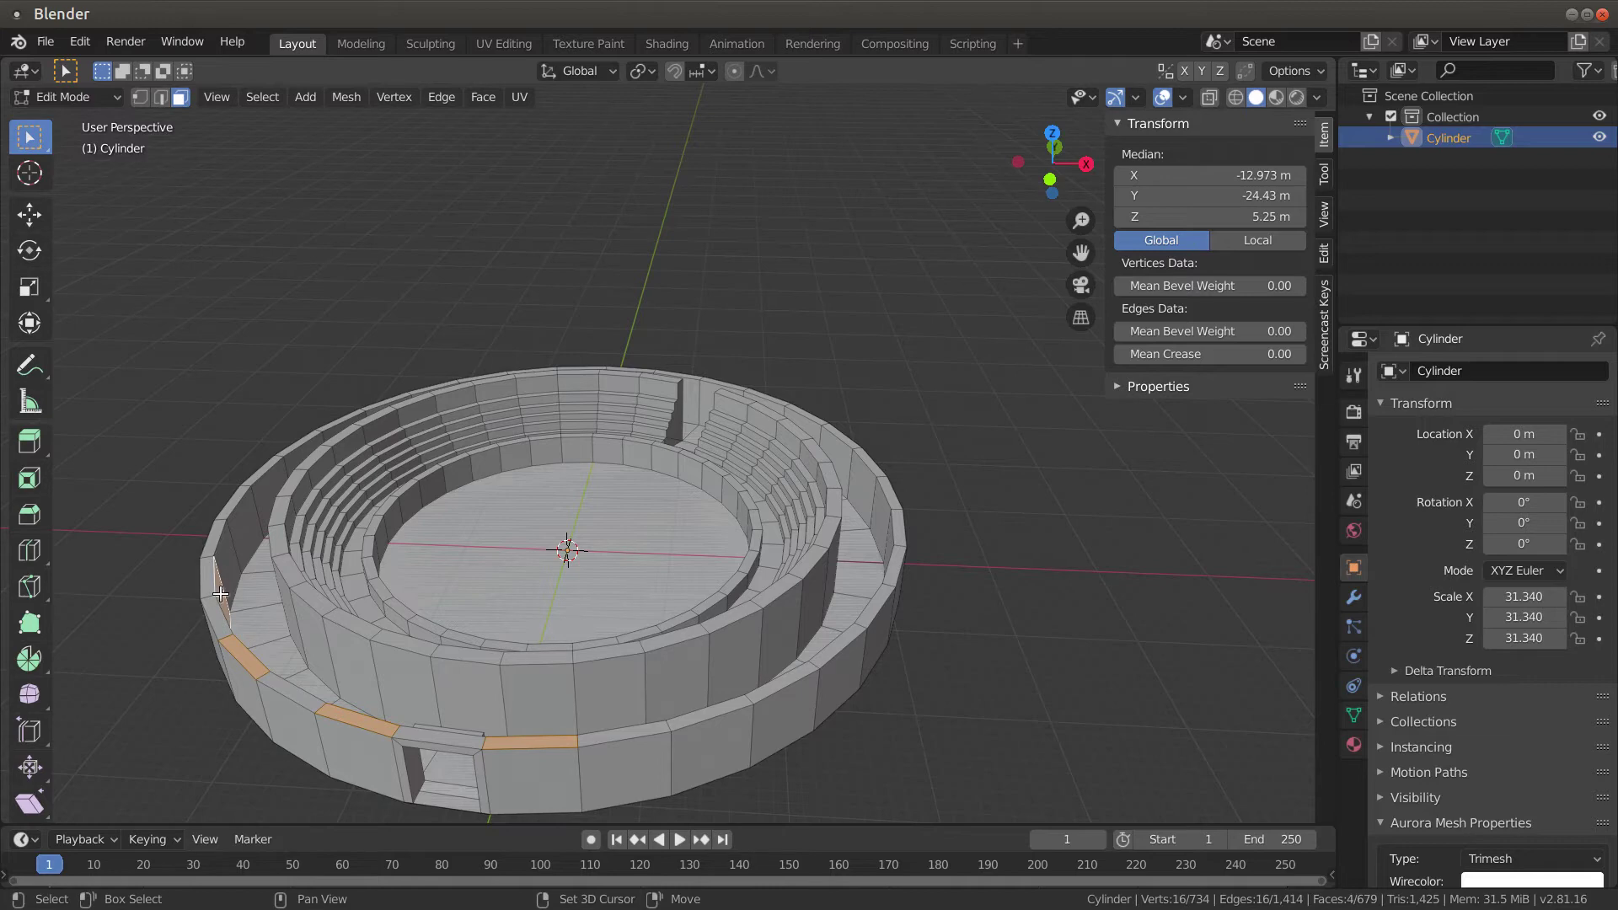
shift+click(234, 499)
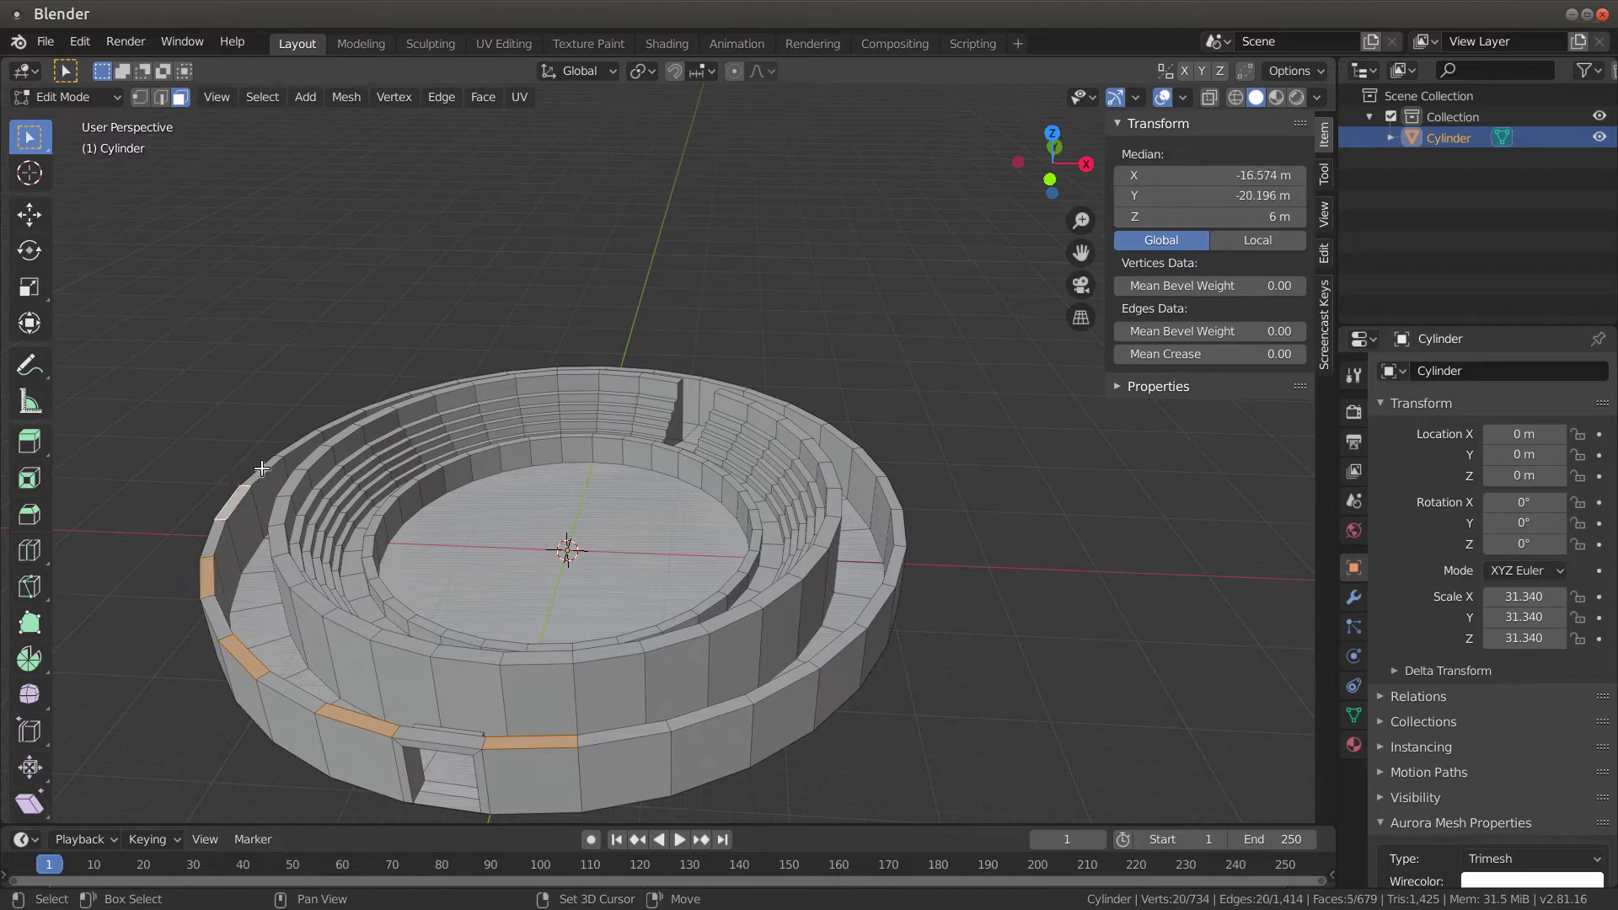
middle_drag(263, 468, 351, 628)
shift+click(351, 628)
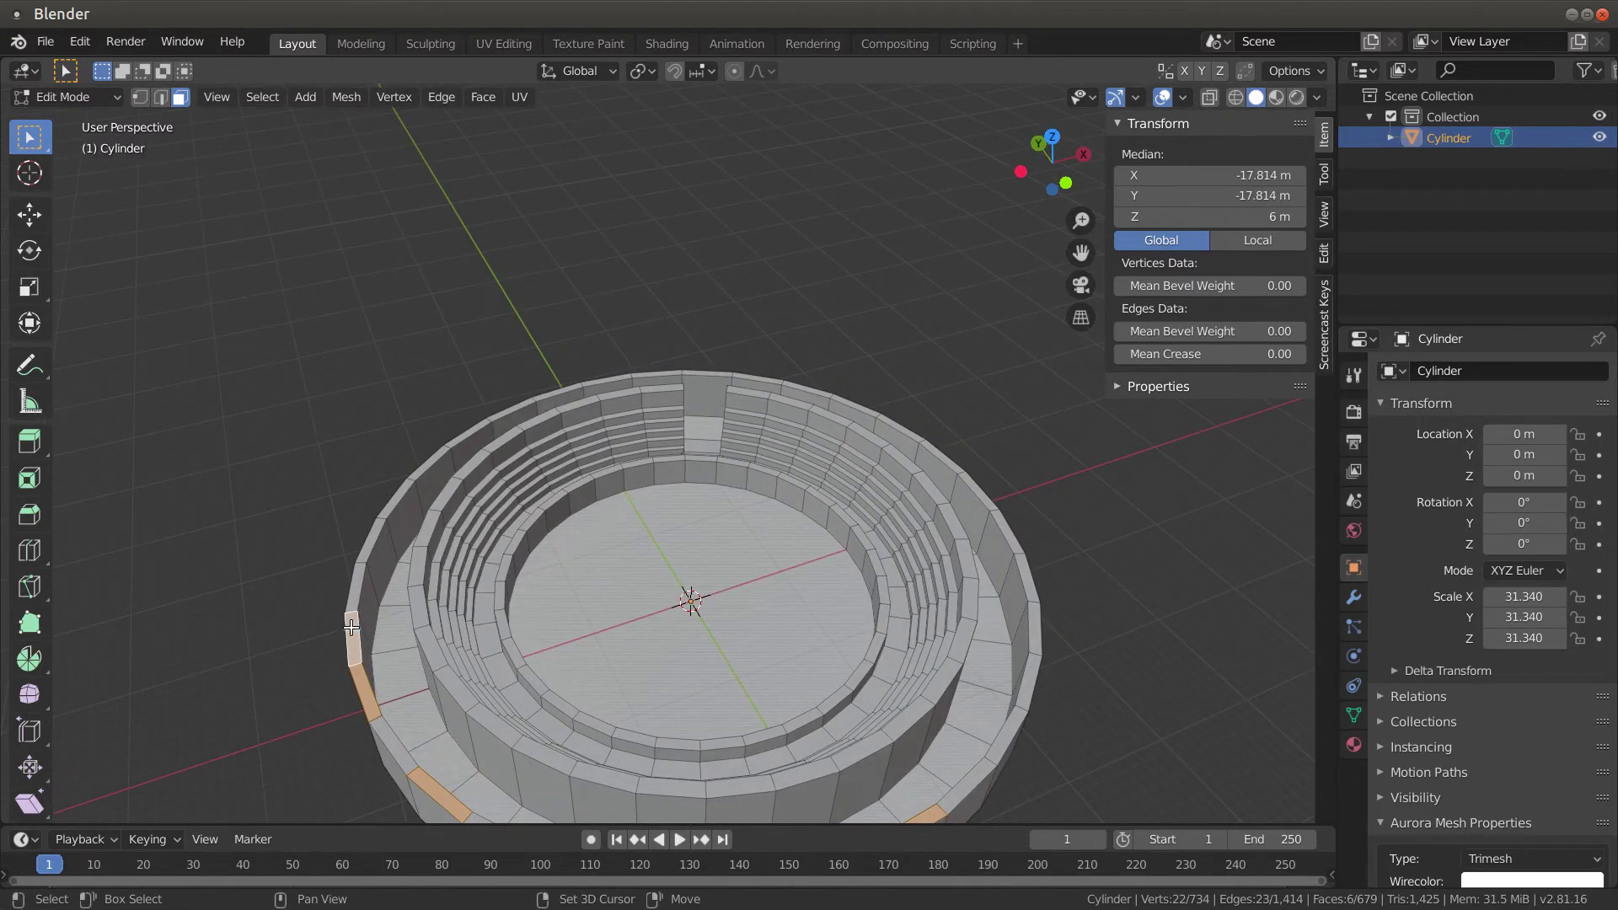
shift+click(351, 628)
shift+click(352, 581)
shift+click(399, 491)
shift+click(477, 428)
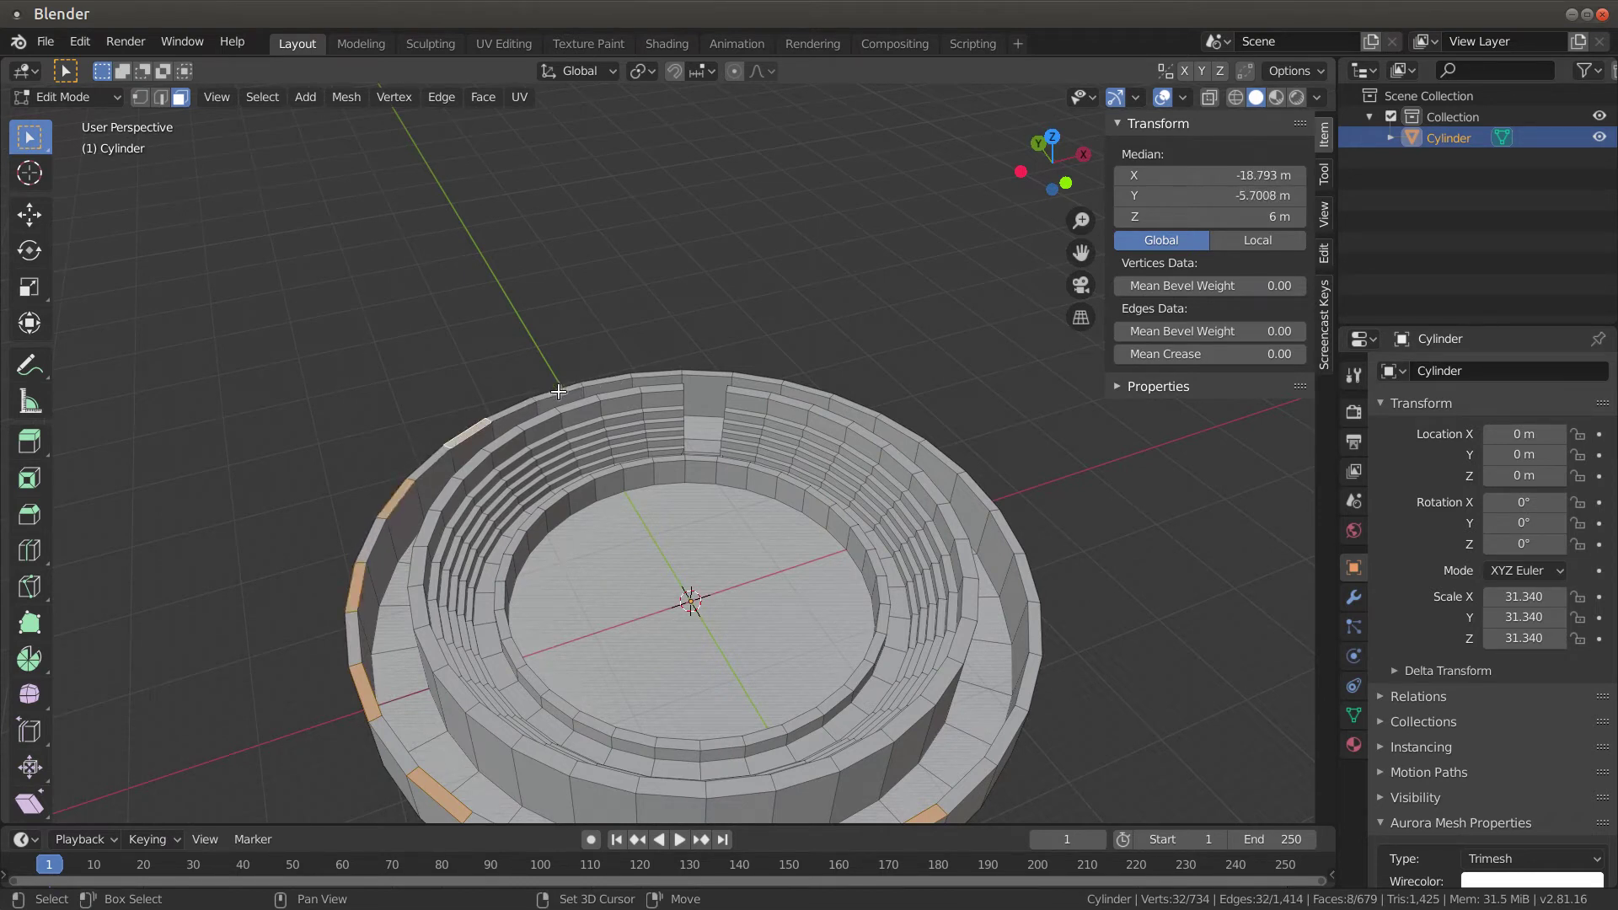
middle_drag(594, 387, 666, 479)
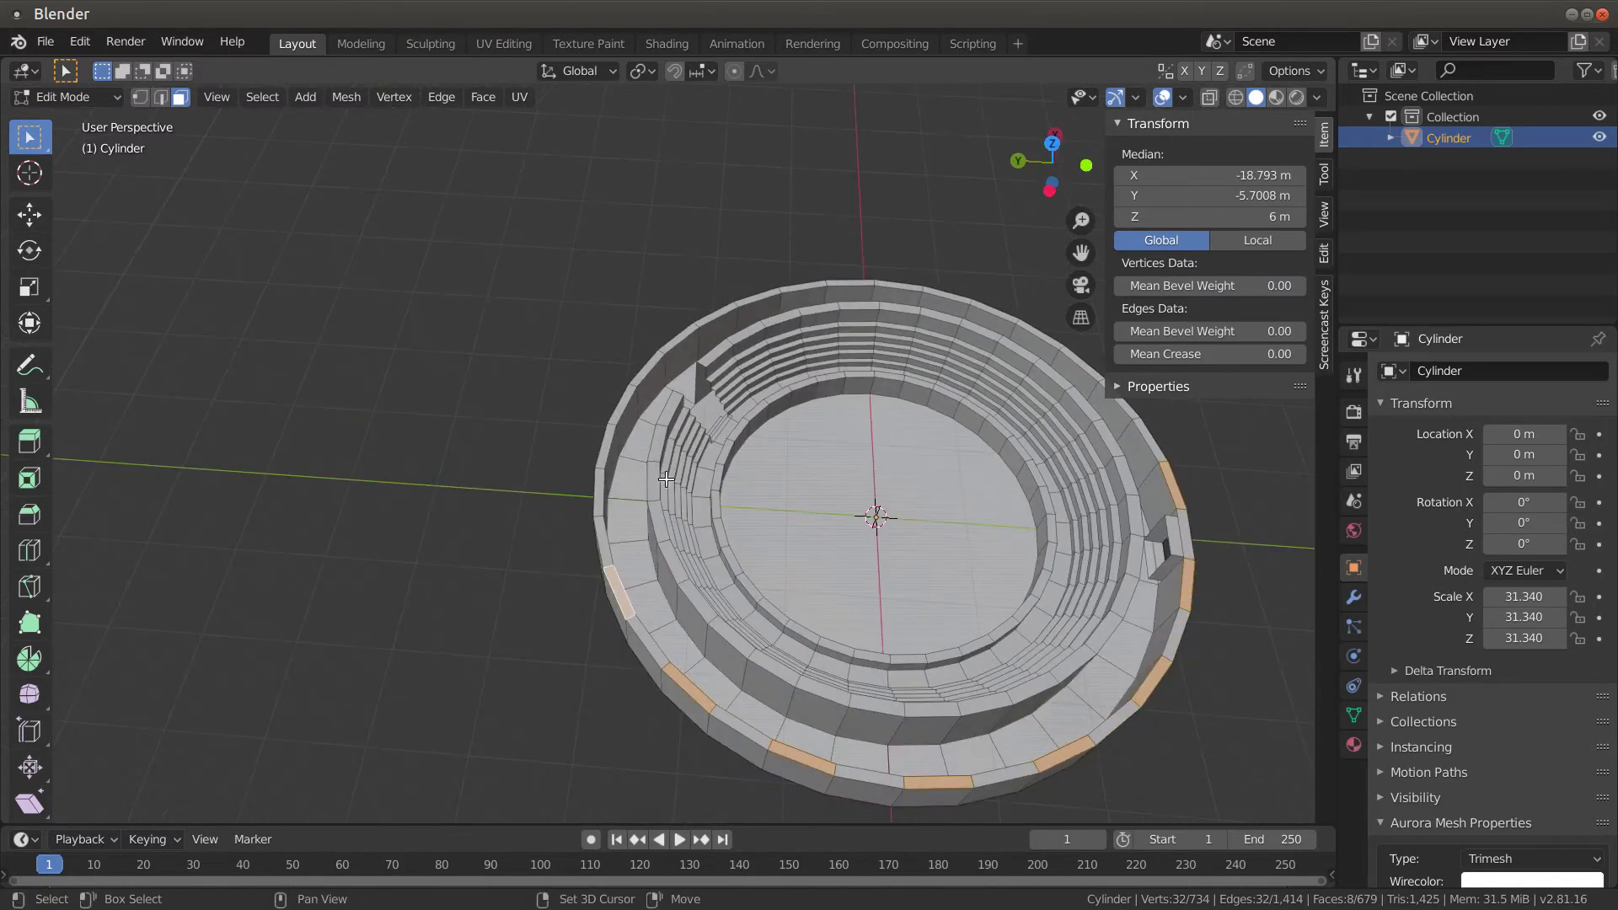
shift+click(601, 480)
shift+click(620, 407)
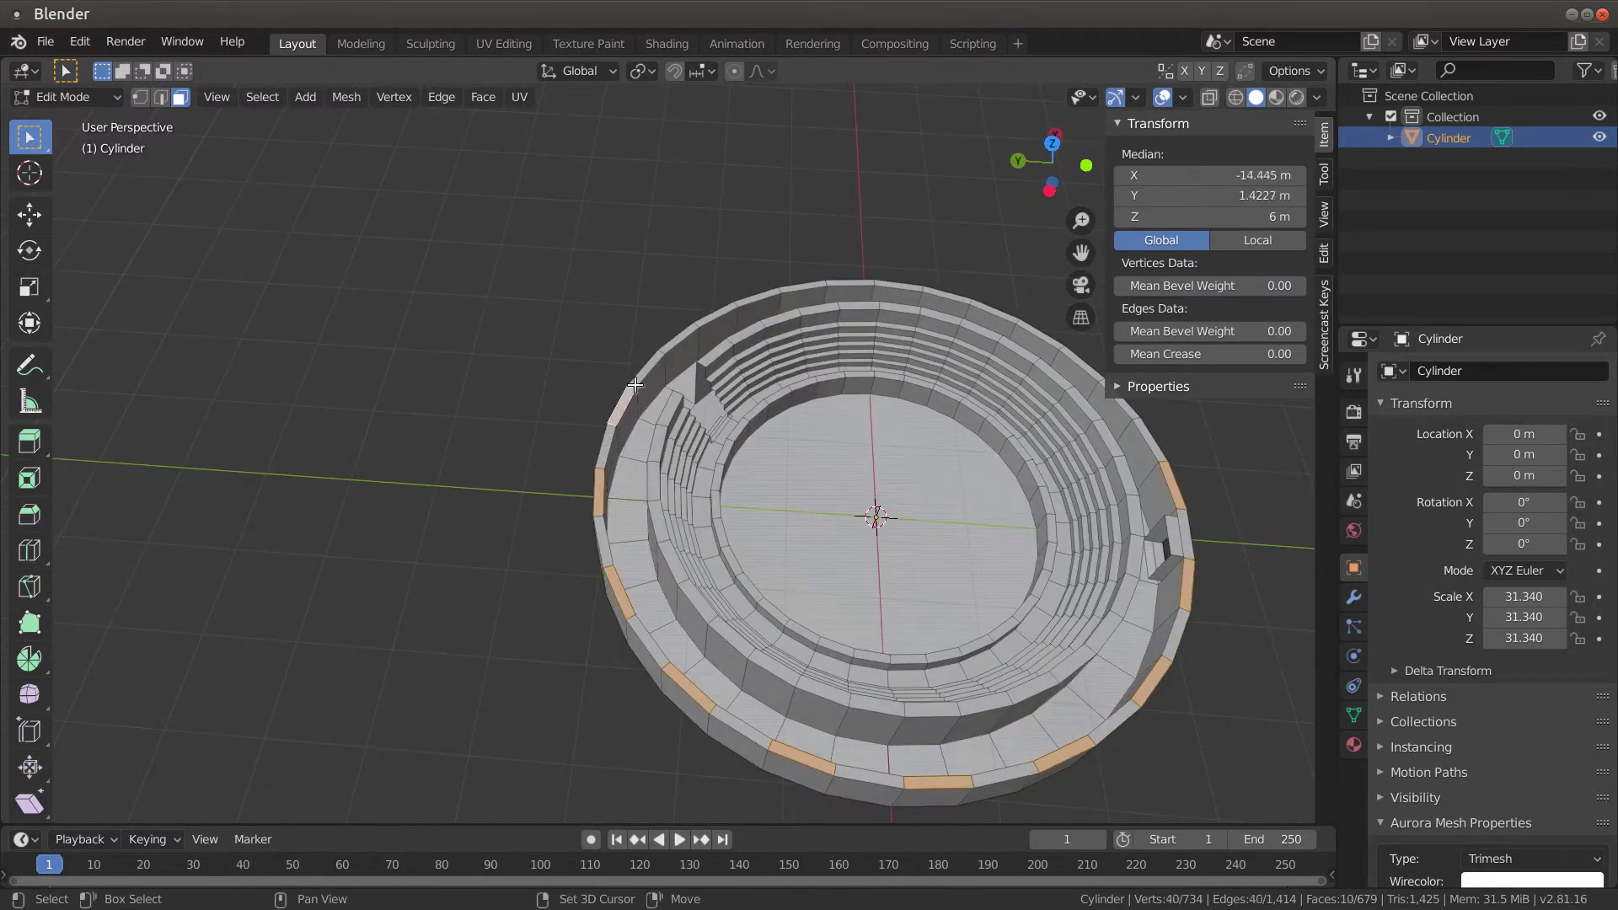
shift+click(679, 337)
shift+click(754, 297)
shift+click(849, 282)
shift+click(948, 295)
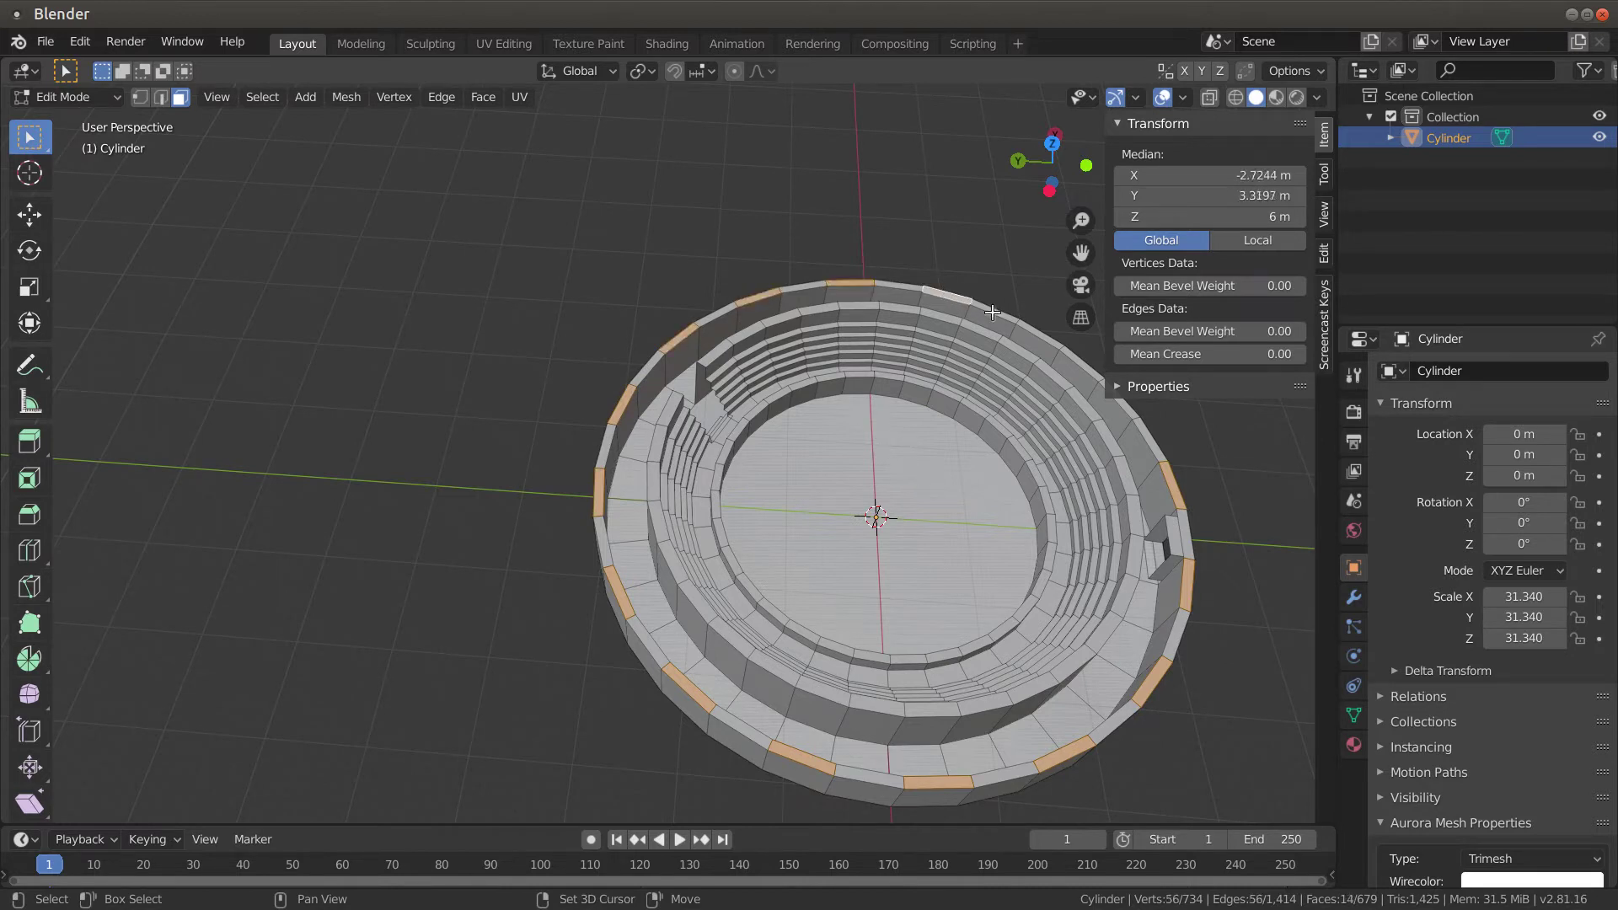
shift+click(1034, 332)
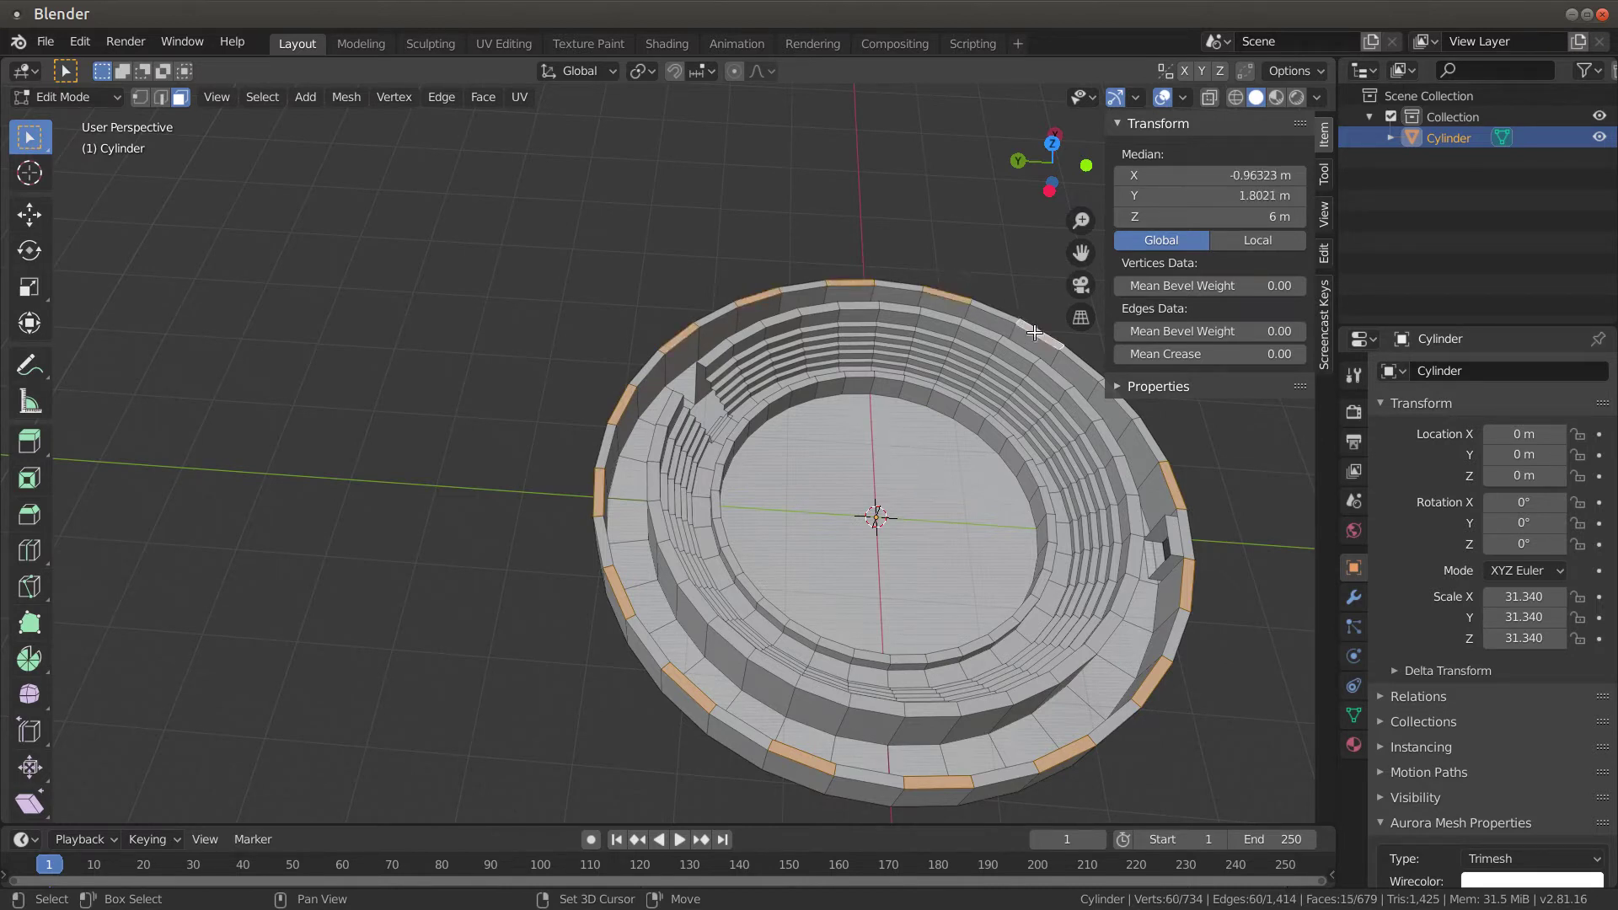
shift+click(1126, 403)
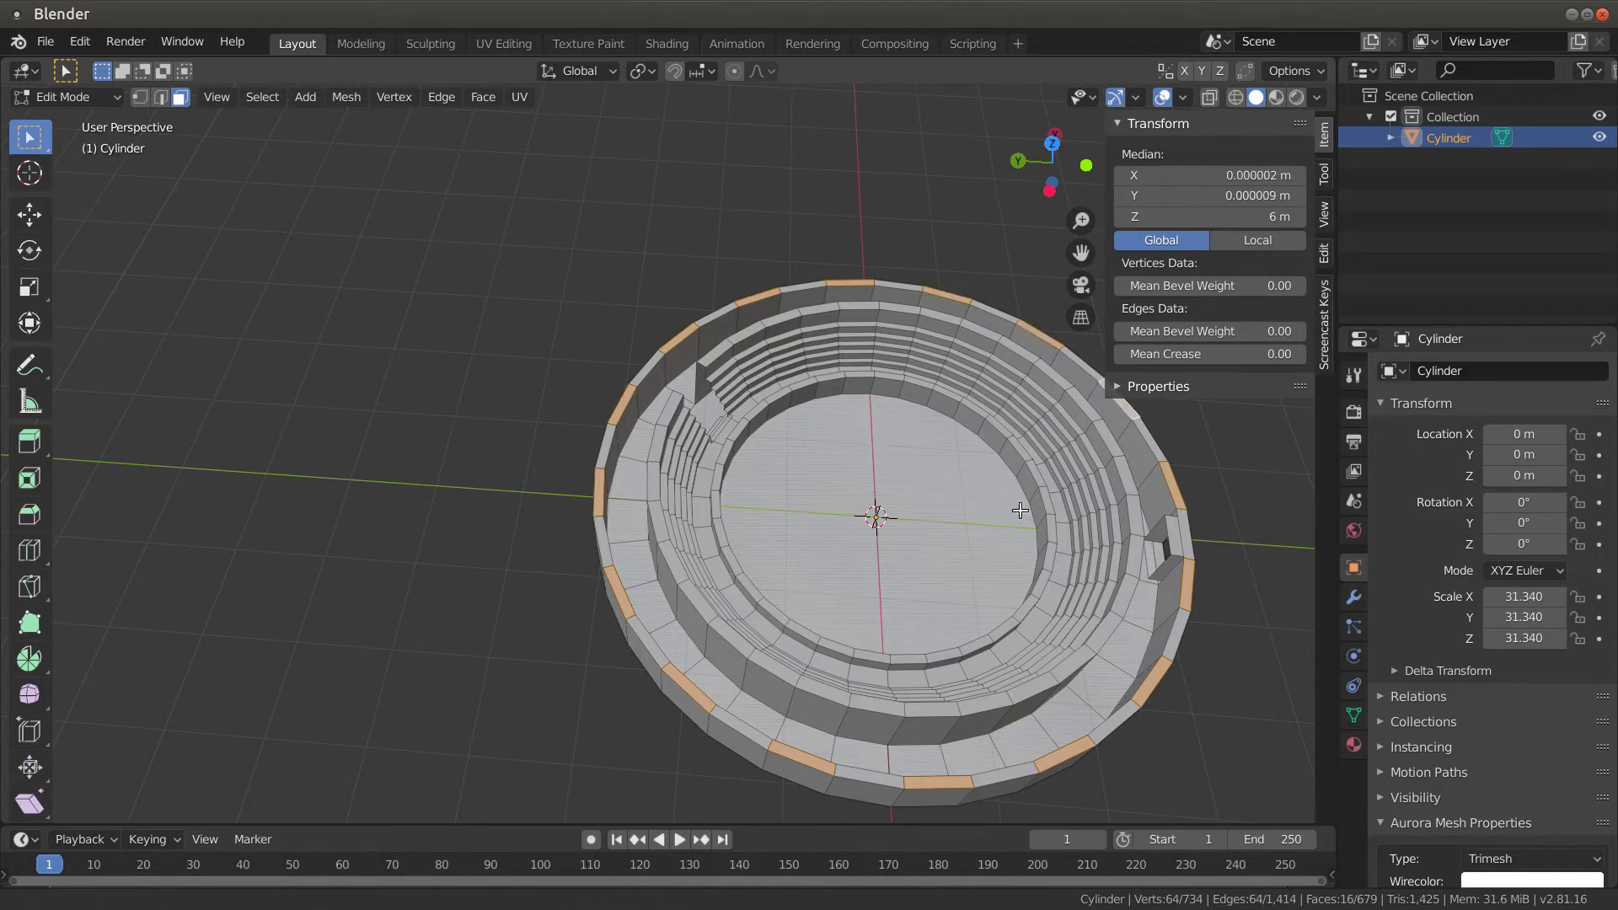
shift+middle_drag(1021, 510, 774, 477)
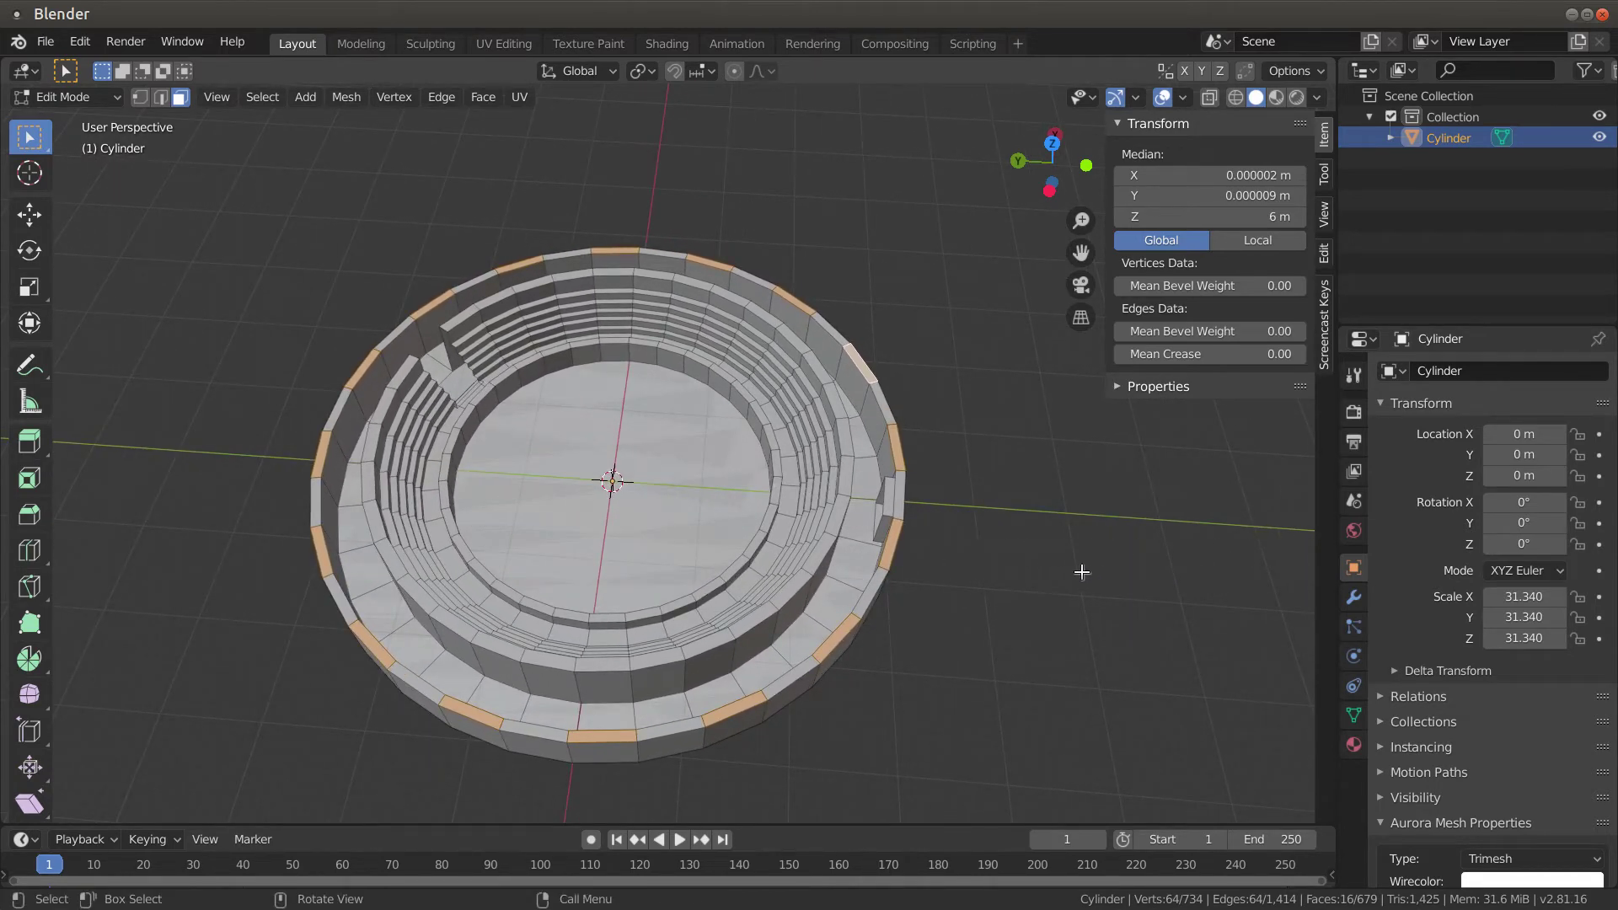
Inset the selected rim faces by about 0.0078 m and extrude them upward about 7.14 m into pillars
key(i)
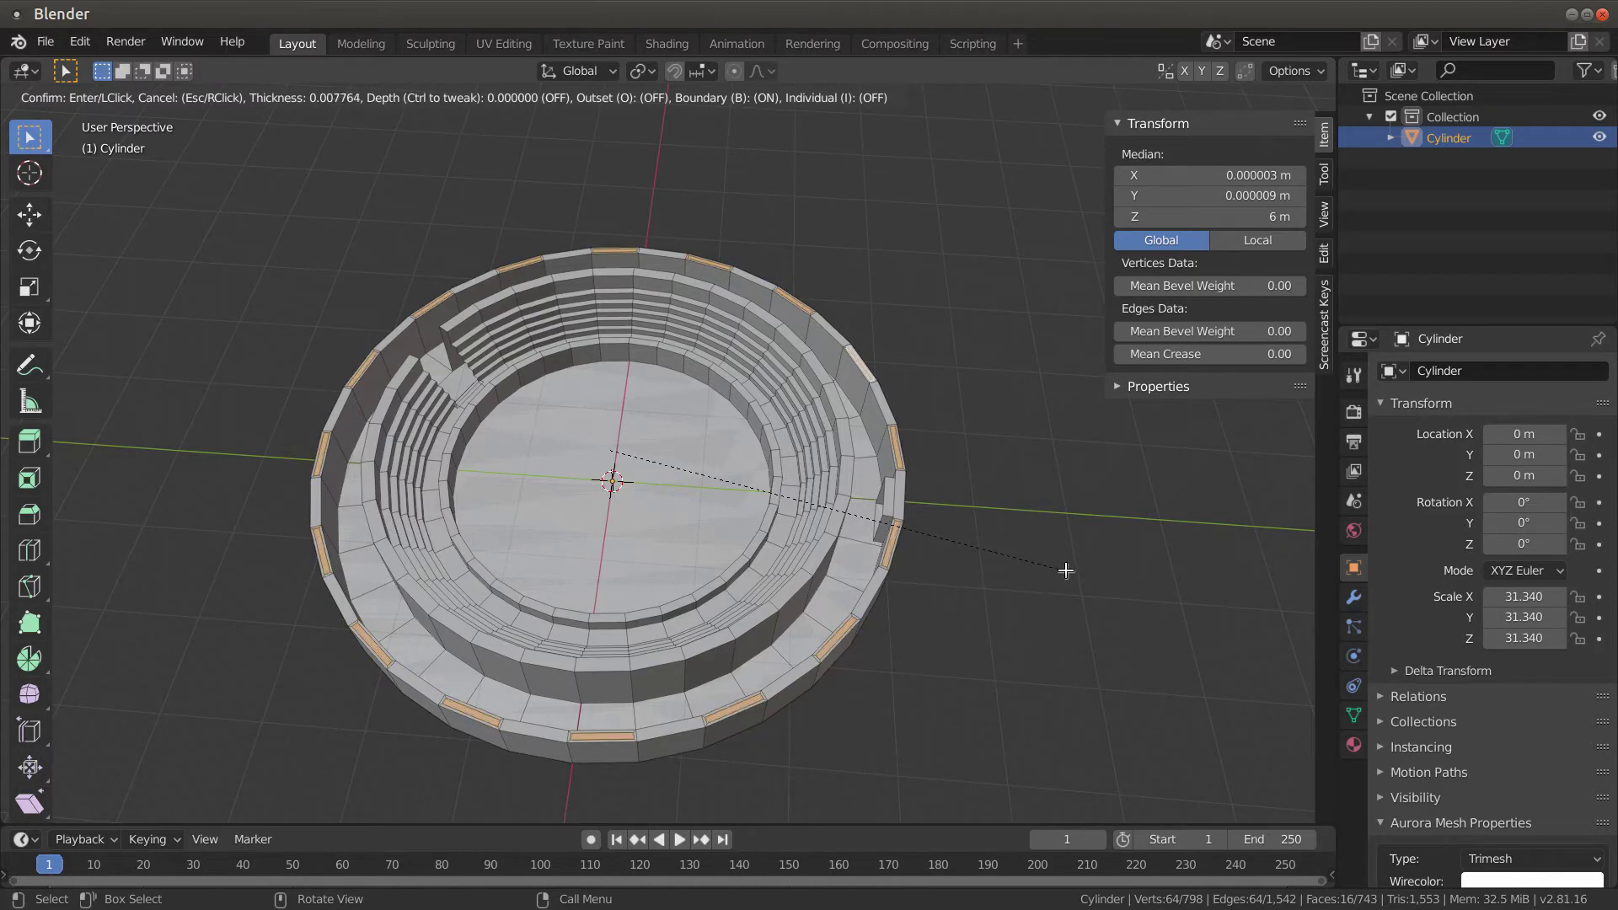
click(1066, 571)
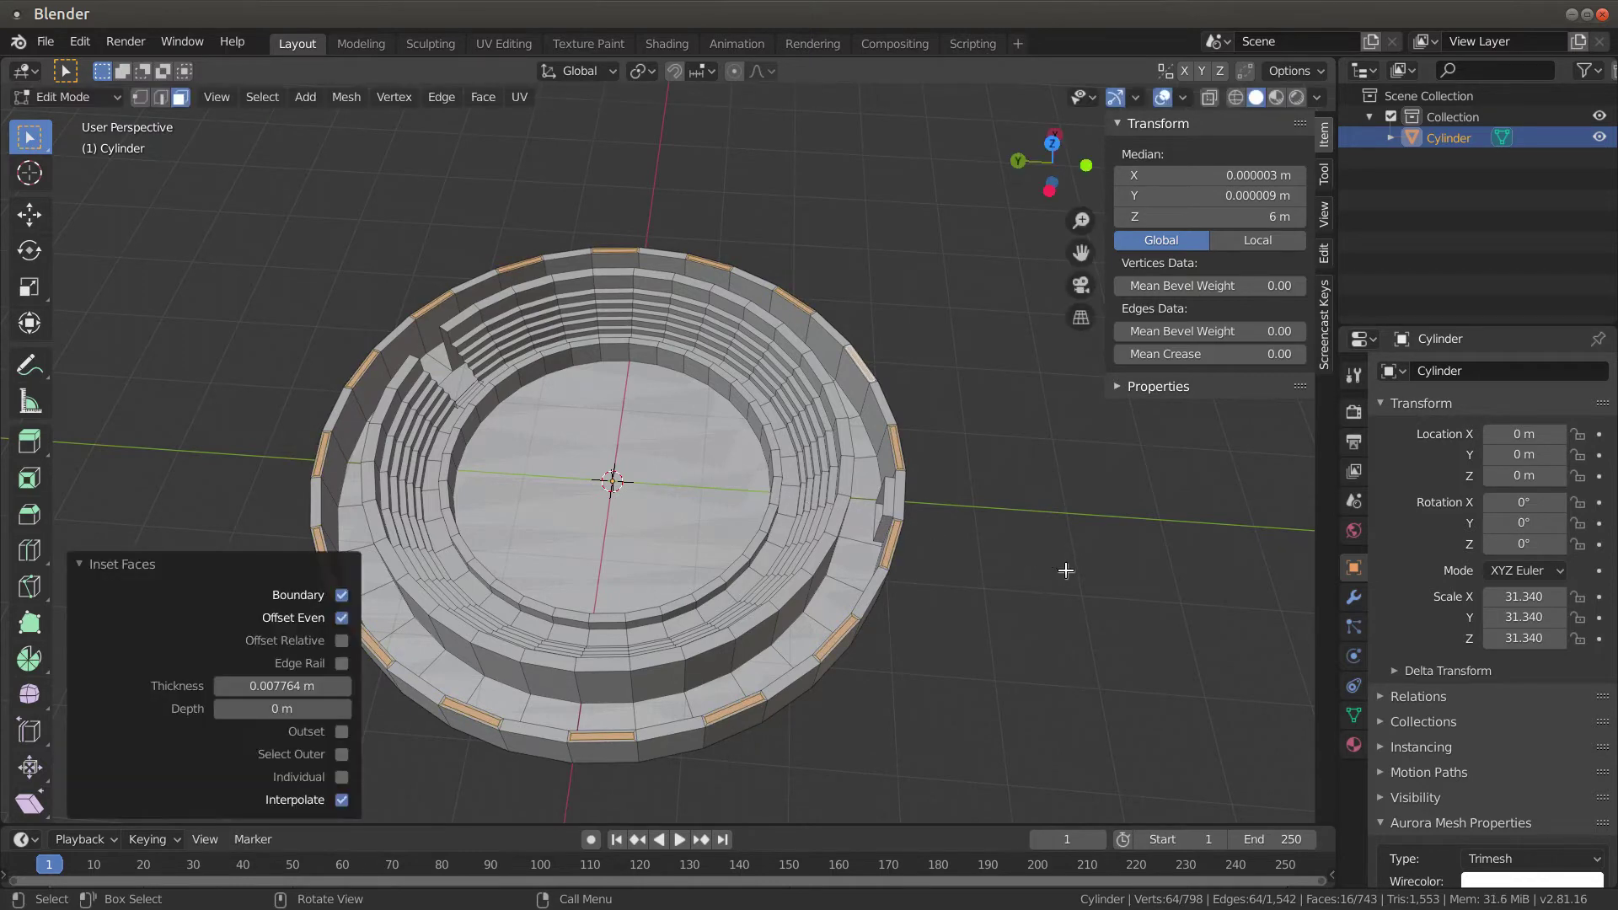
middle_drag(1015, 617, 1017, 563)
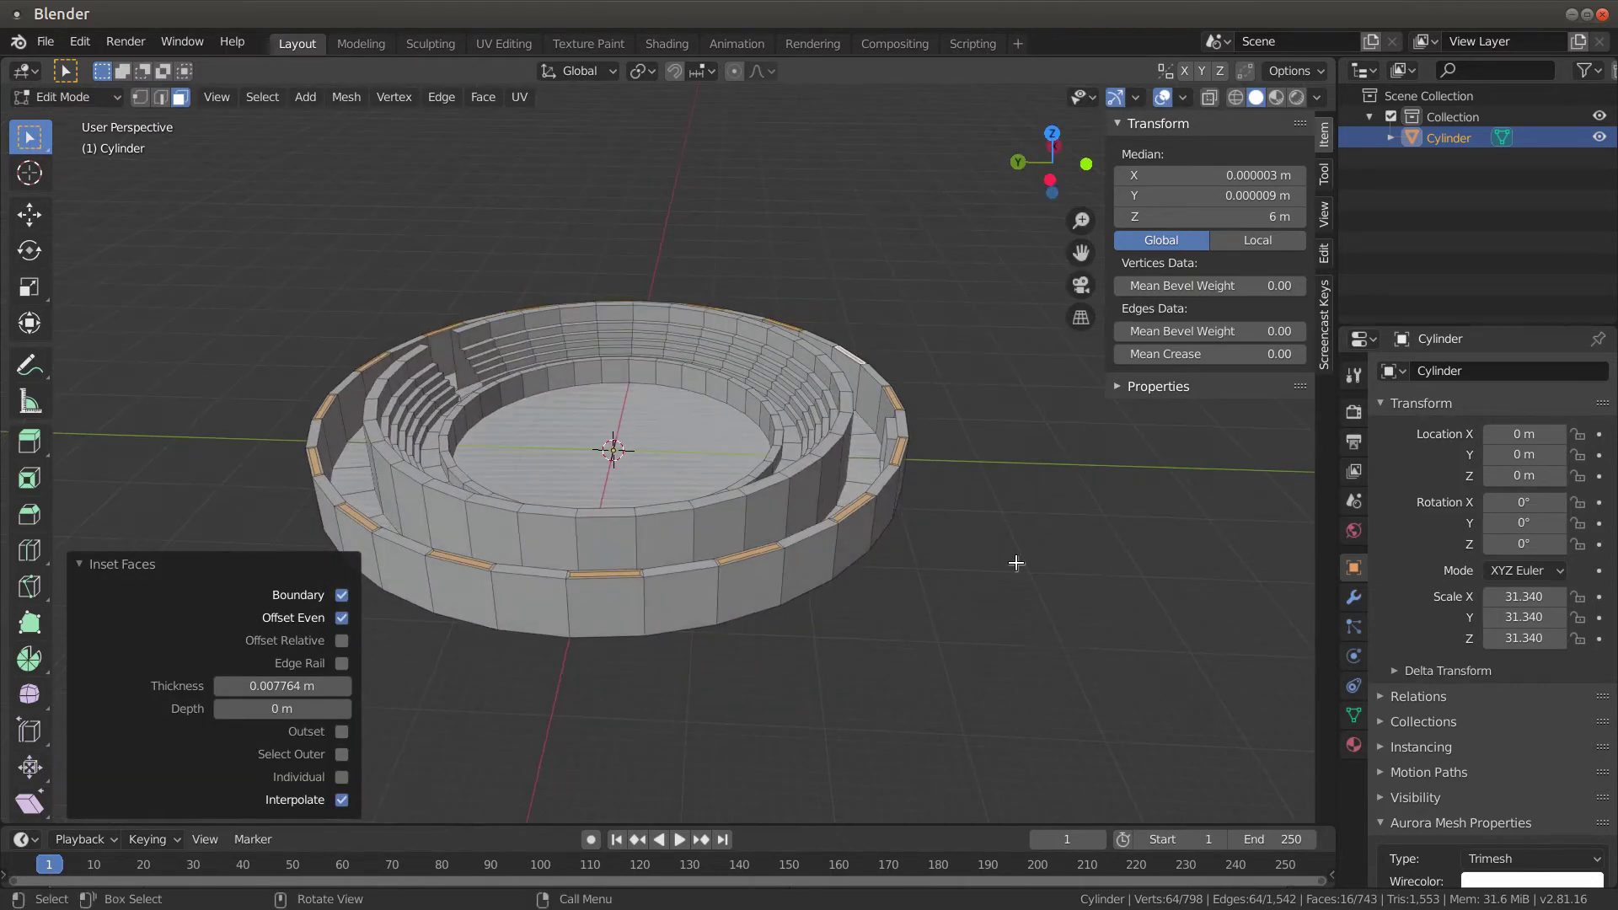
key(e)
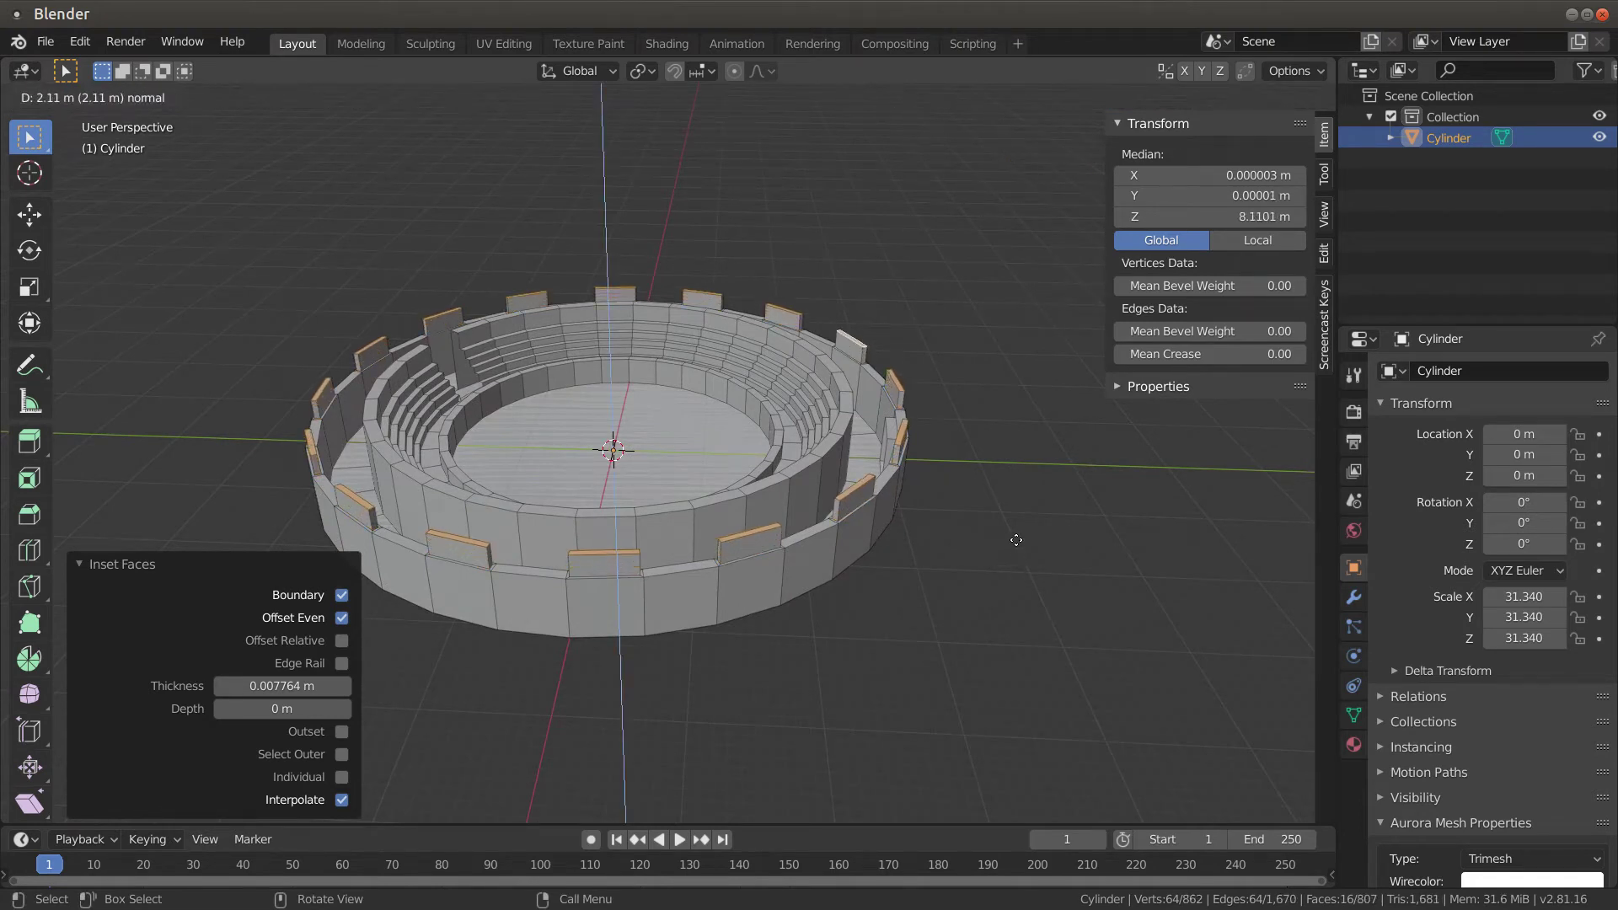
click(1016, 503)
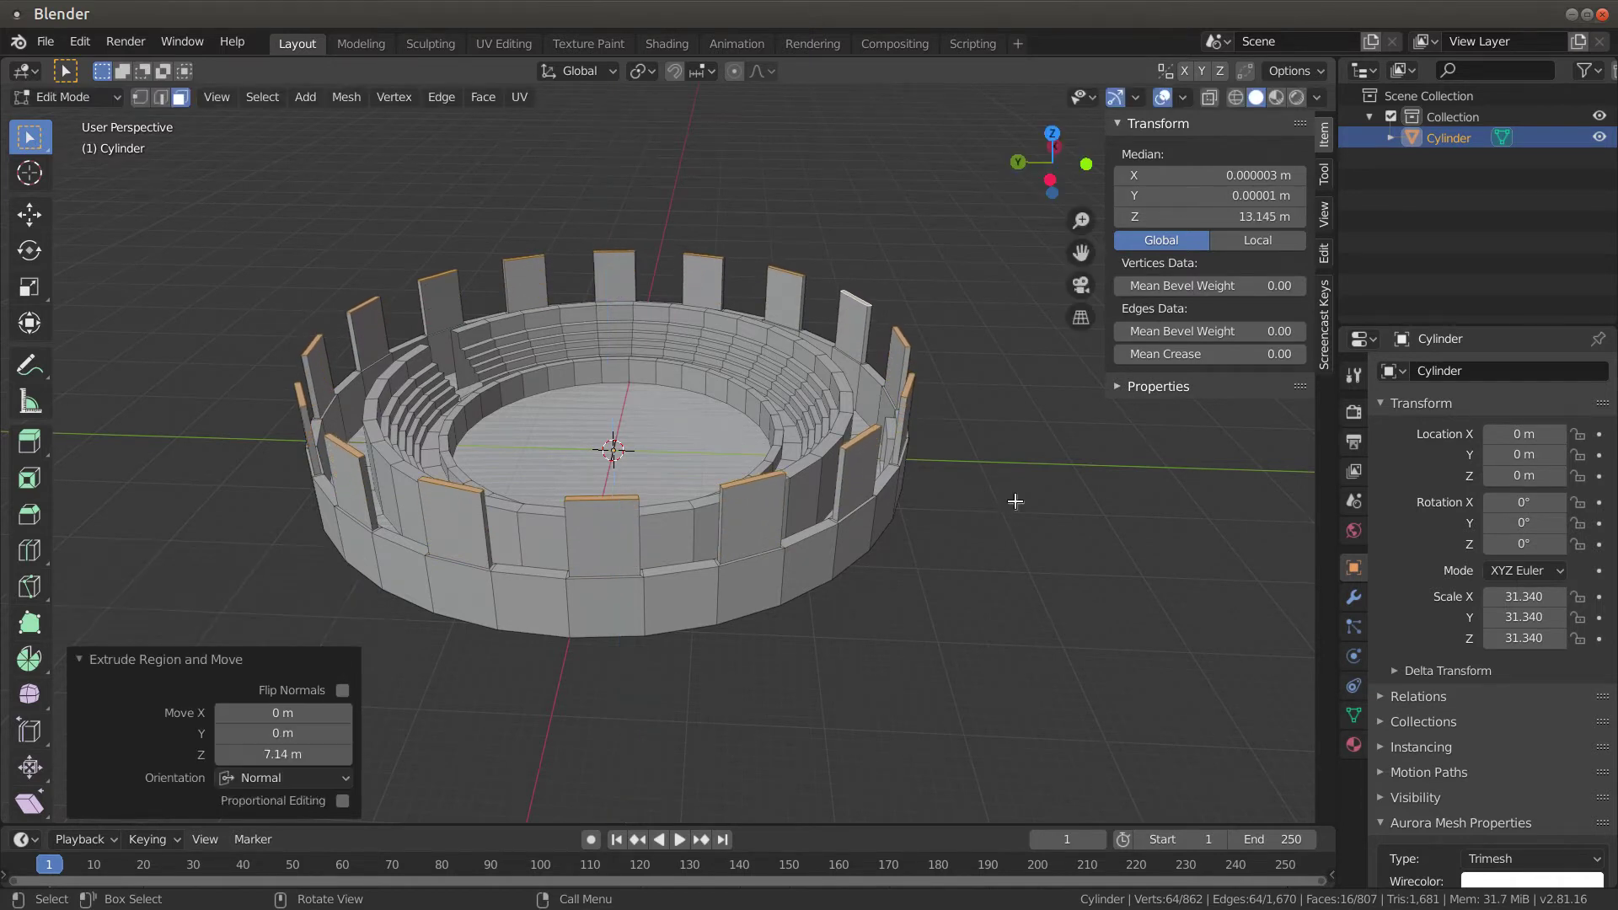
key(s)
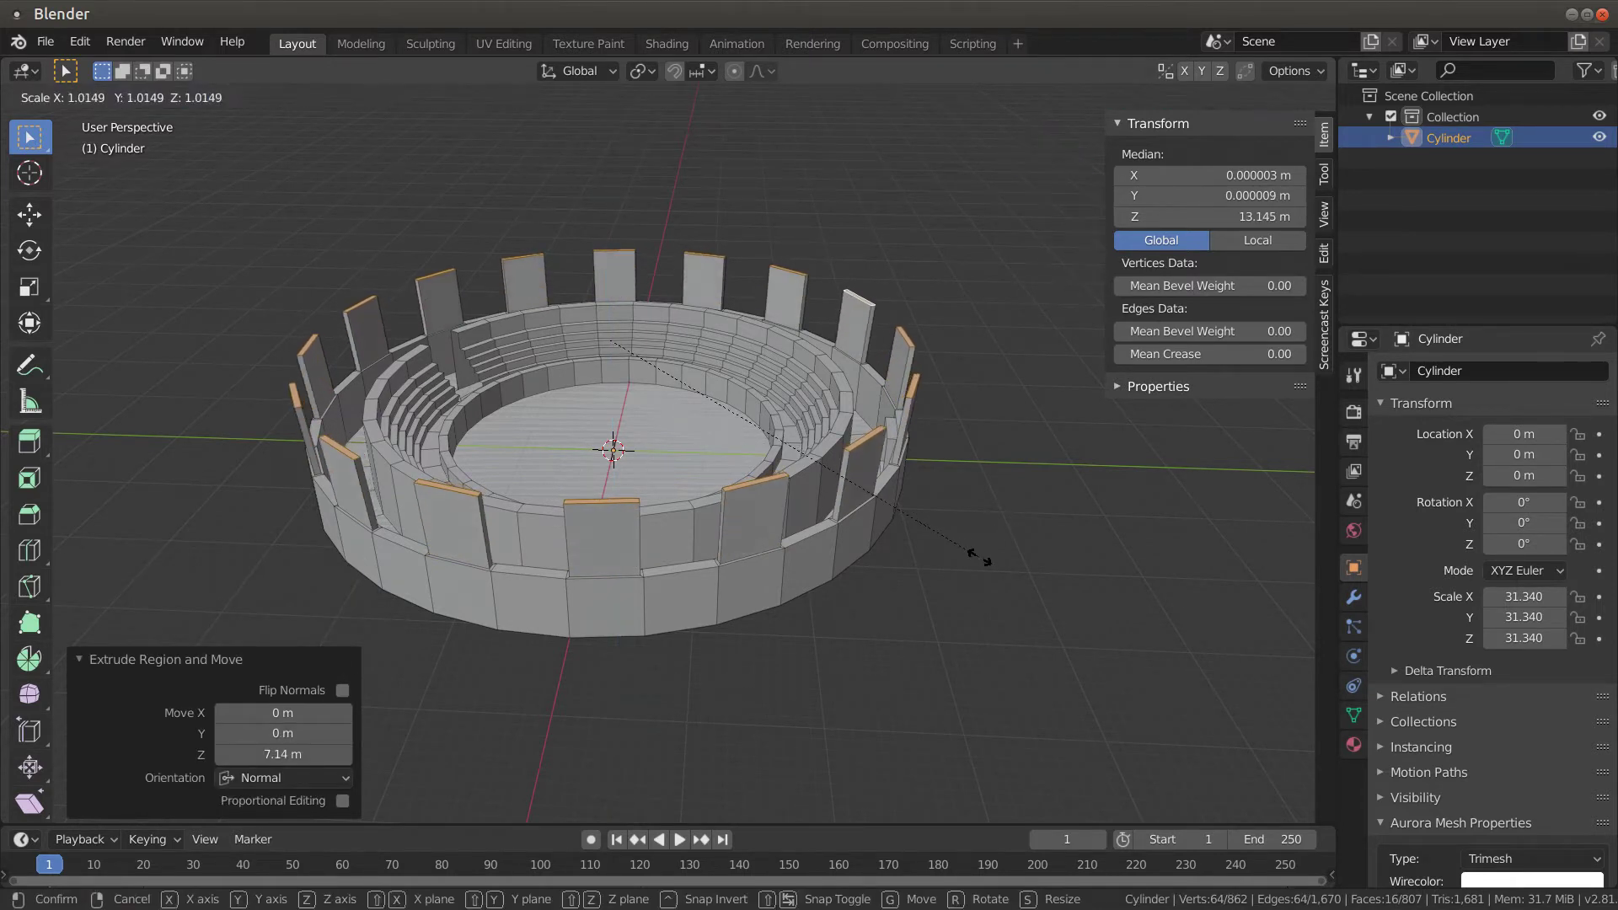
key(Escape)
Set the global median Z of the pillars' top faces to 10 m and return to Object Mode
middle_drag(966, 587, 928, 573)
scroll(801, 463, up, 4)
mouse_move(800, 462)
middle_down()
mouse_move(929, 469)
mouse_move(800, 470)
mouse_move(809, 496)
mouse_move(831, 456)
middle_up()
scroll(862, 485, down, 3)
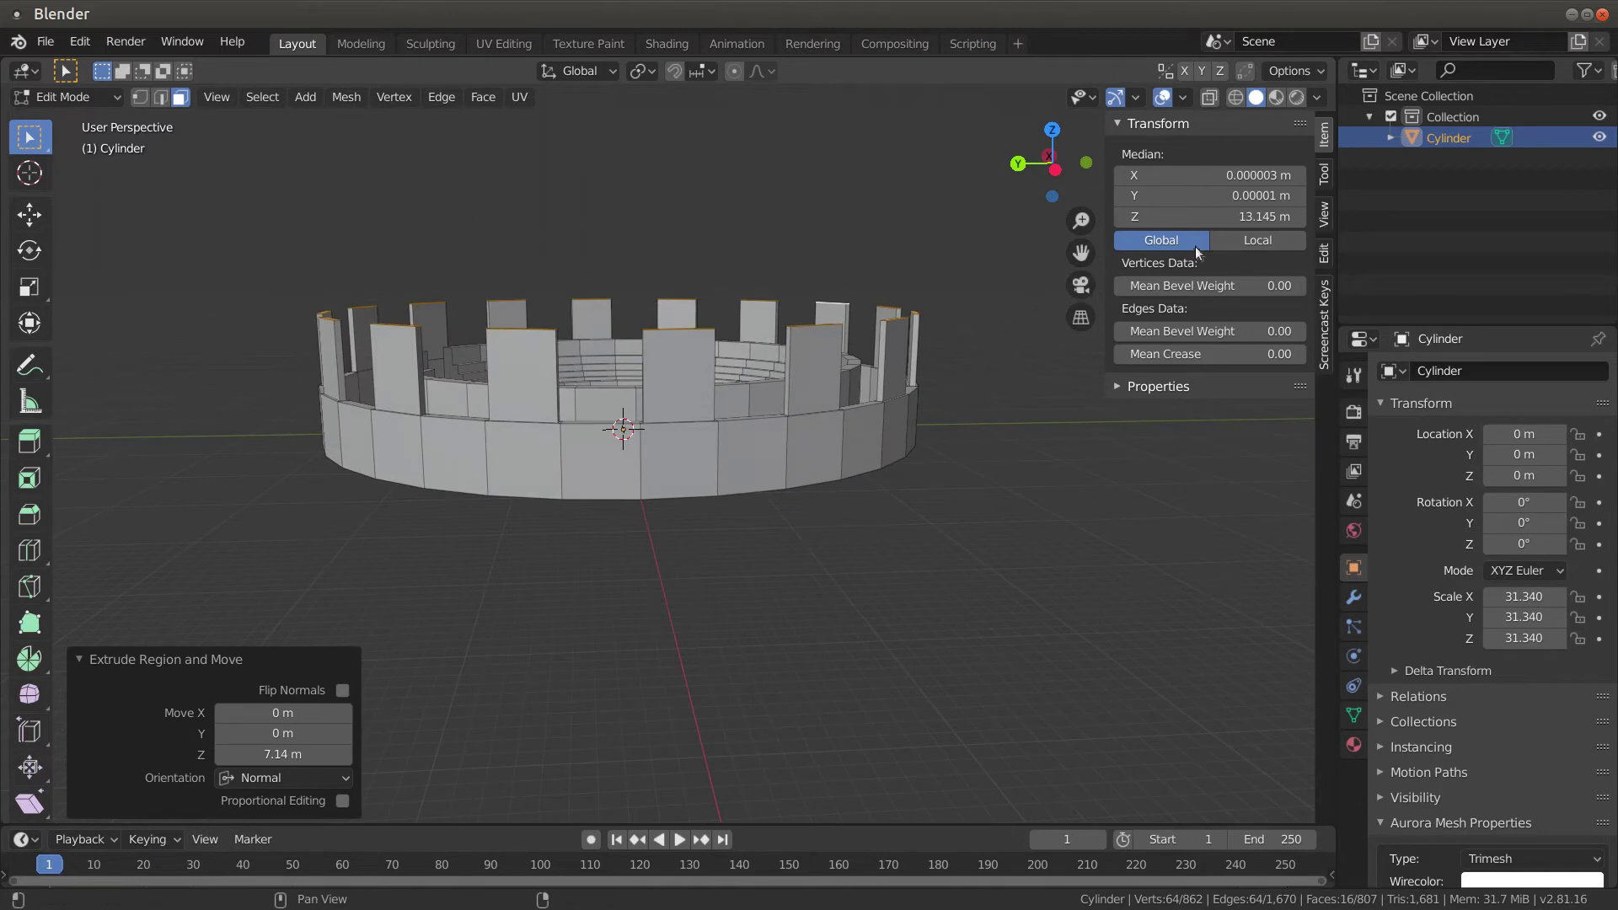
click(1194, 215)
text(10)
key(Return)
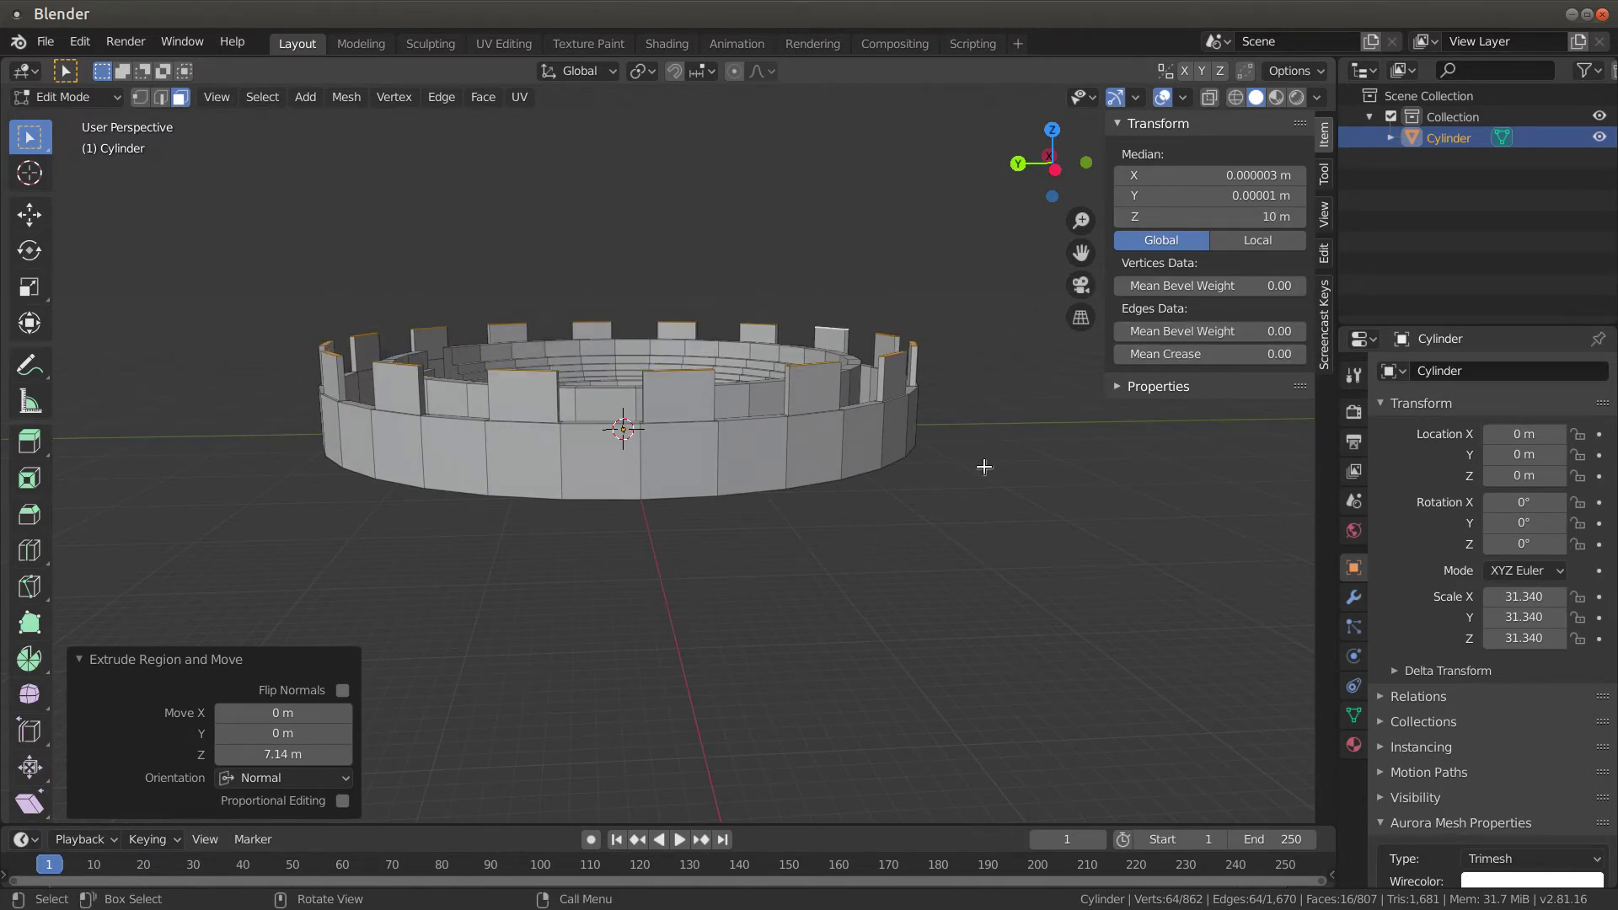
middle_drag(983, 463, 917, 470)
key(Tab)
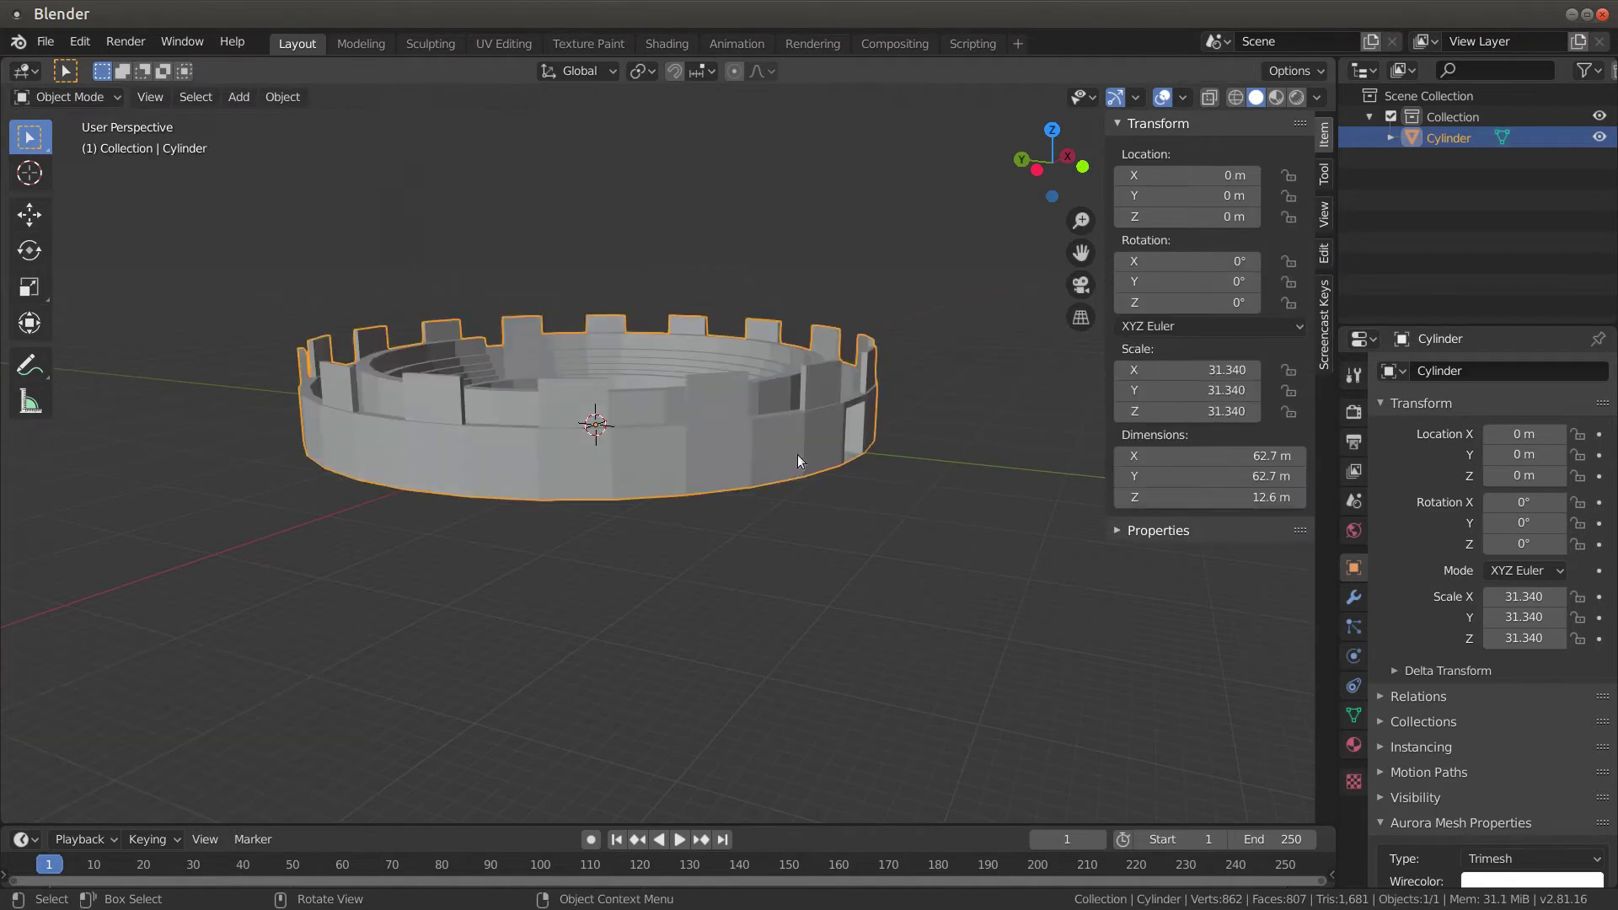
Duplicate the arena in place and mirror the copy along the global Z axis
key(shift+d)
right_click(765, 487)
right_click(765, 488)
mouse_move(765, 487)
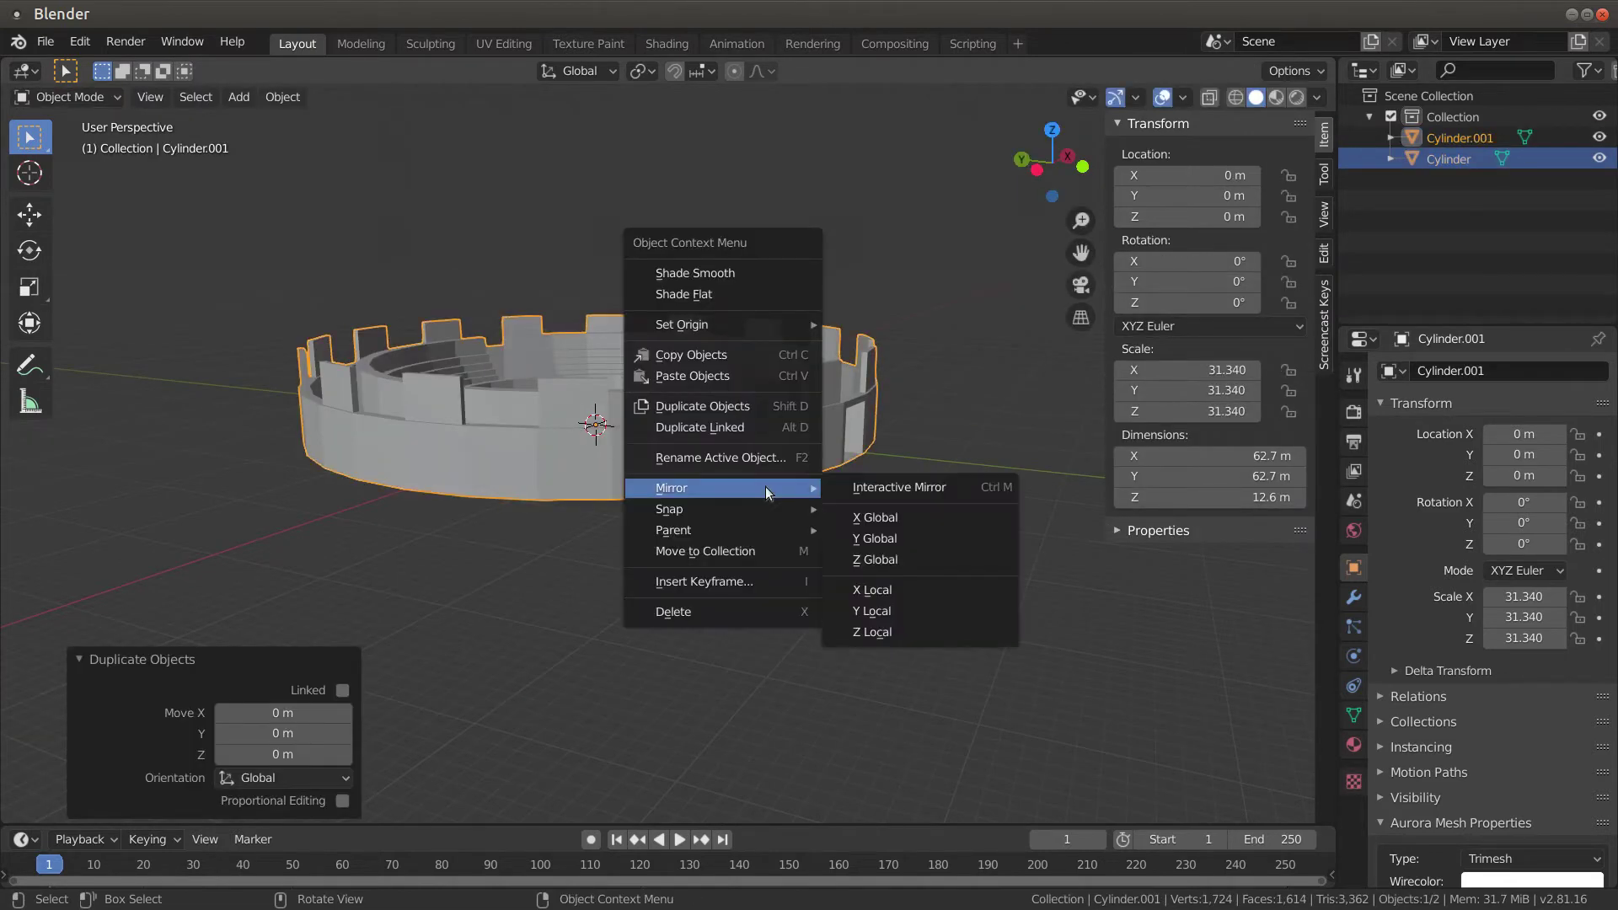
click(895, 563)
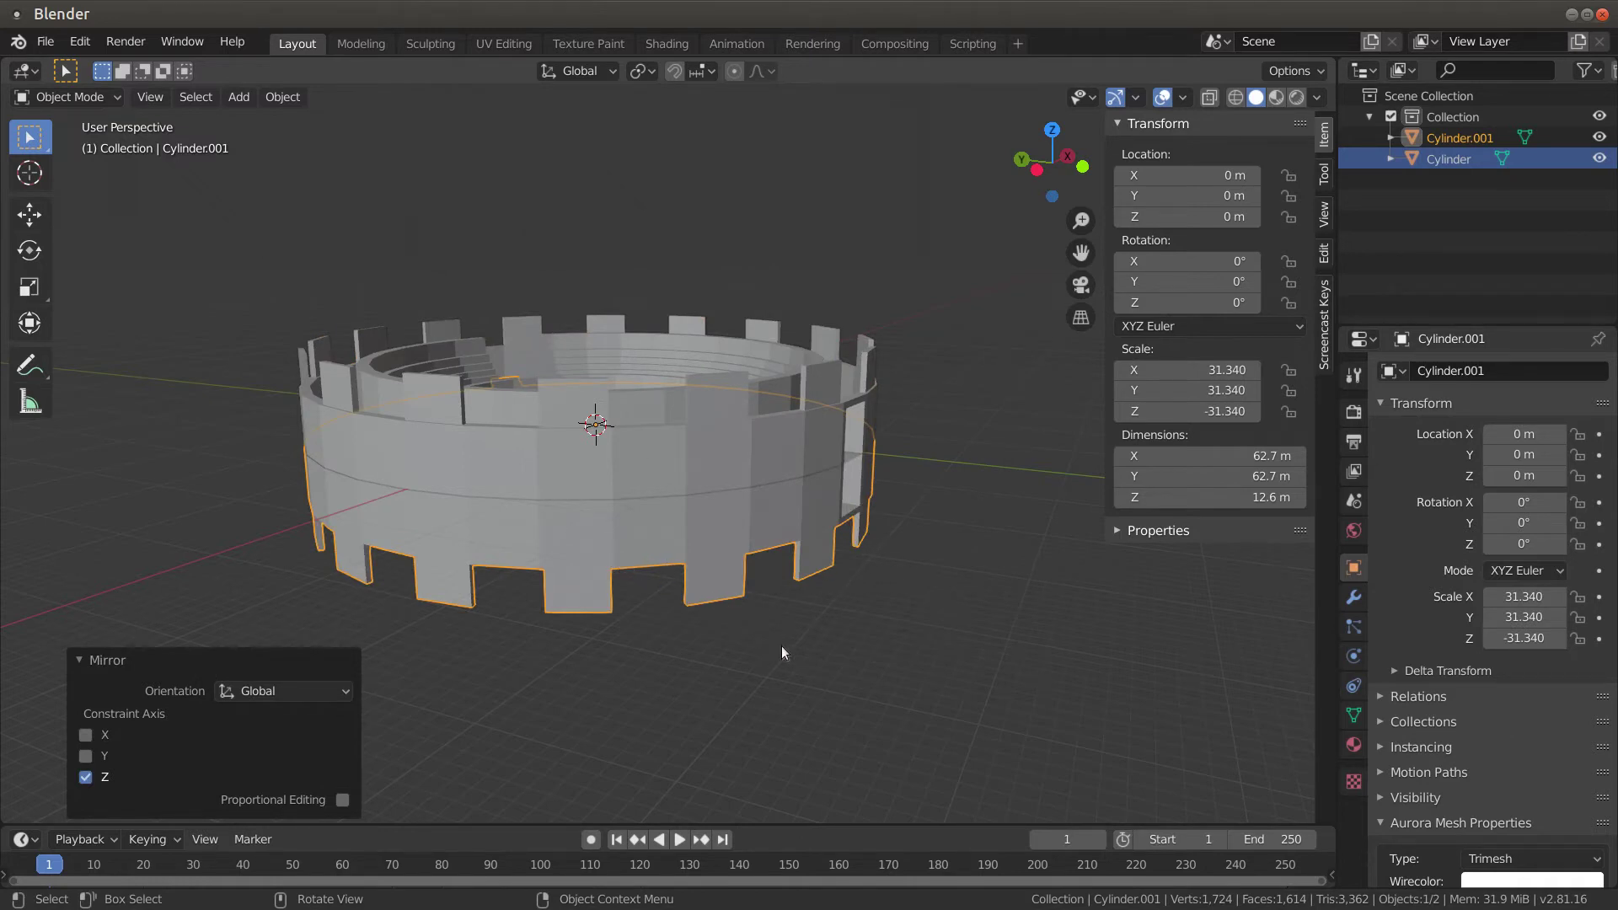
Try Rendered shading, undo the mirrored duplicate and restore Solid viewport shading
key(z)
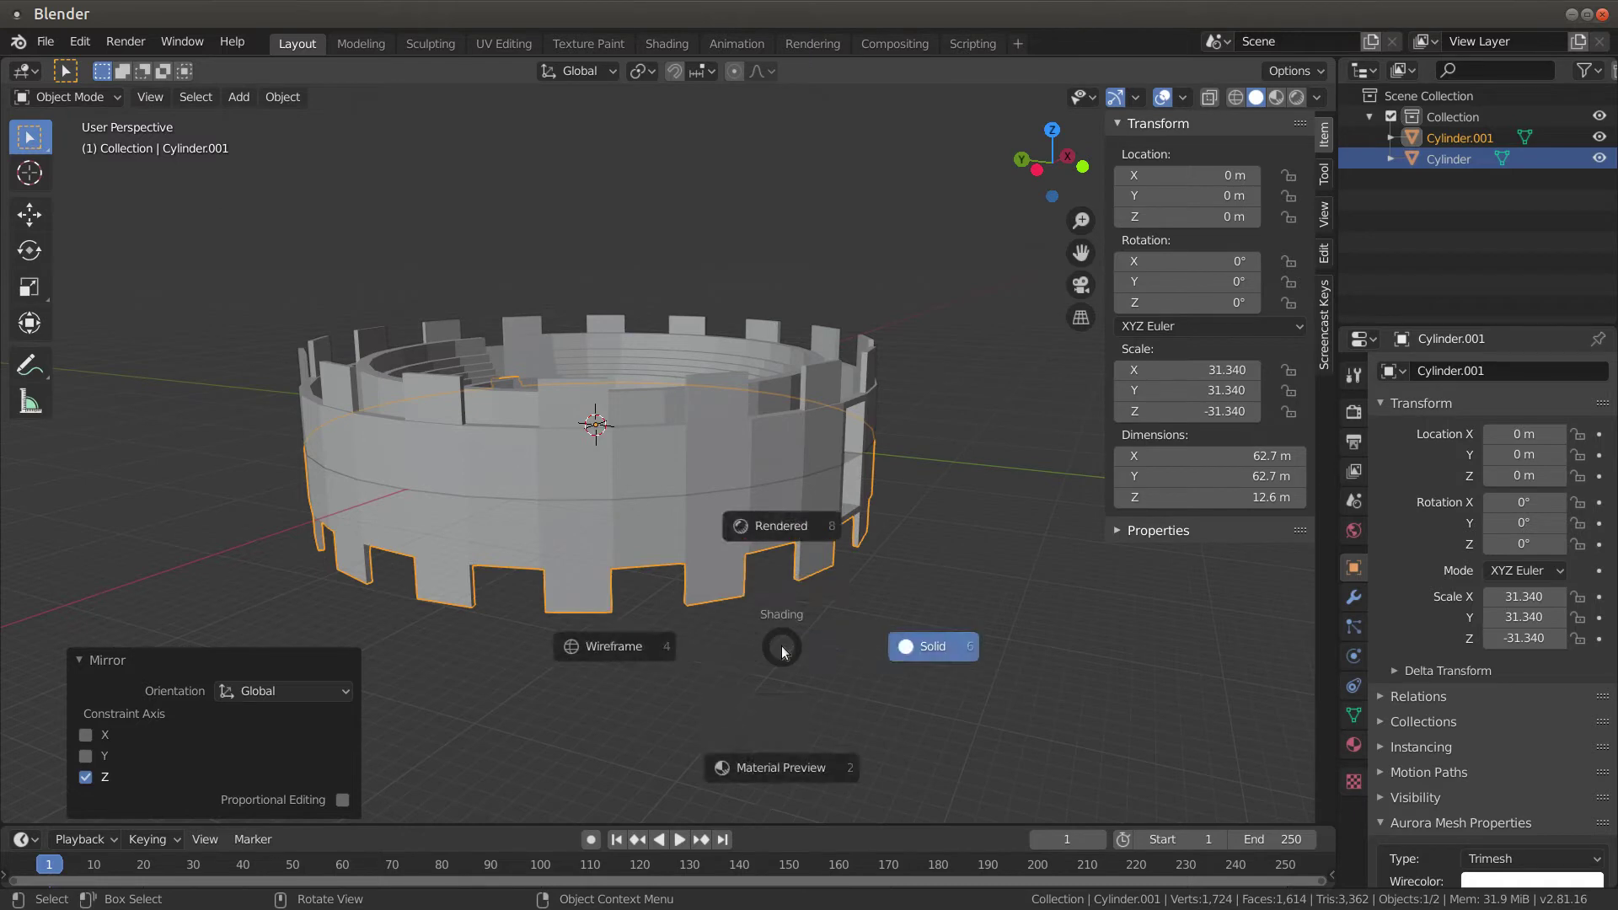
click(893, 492)
click(598, 536)
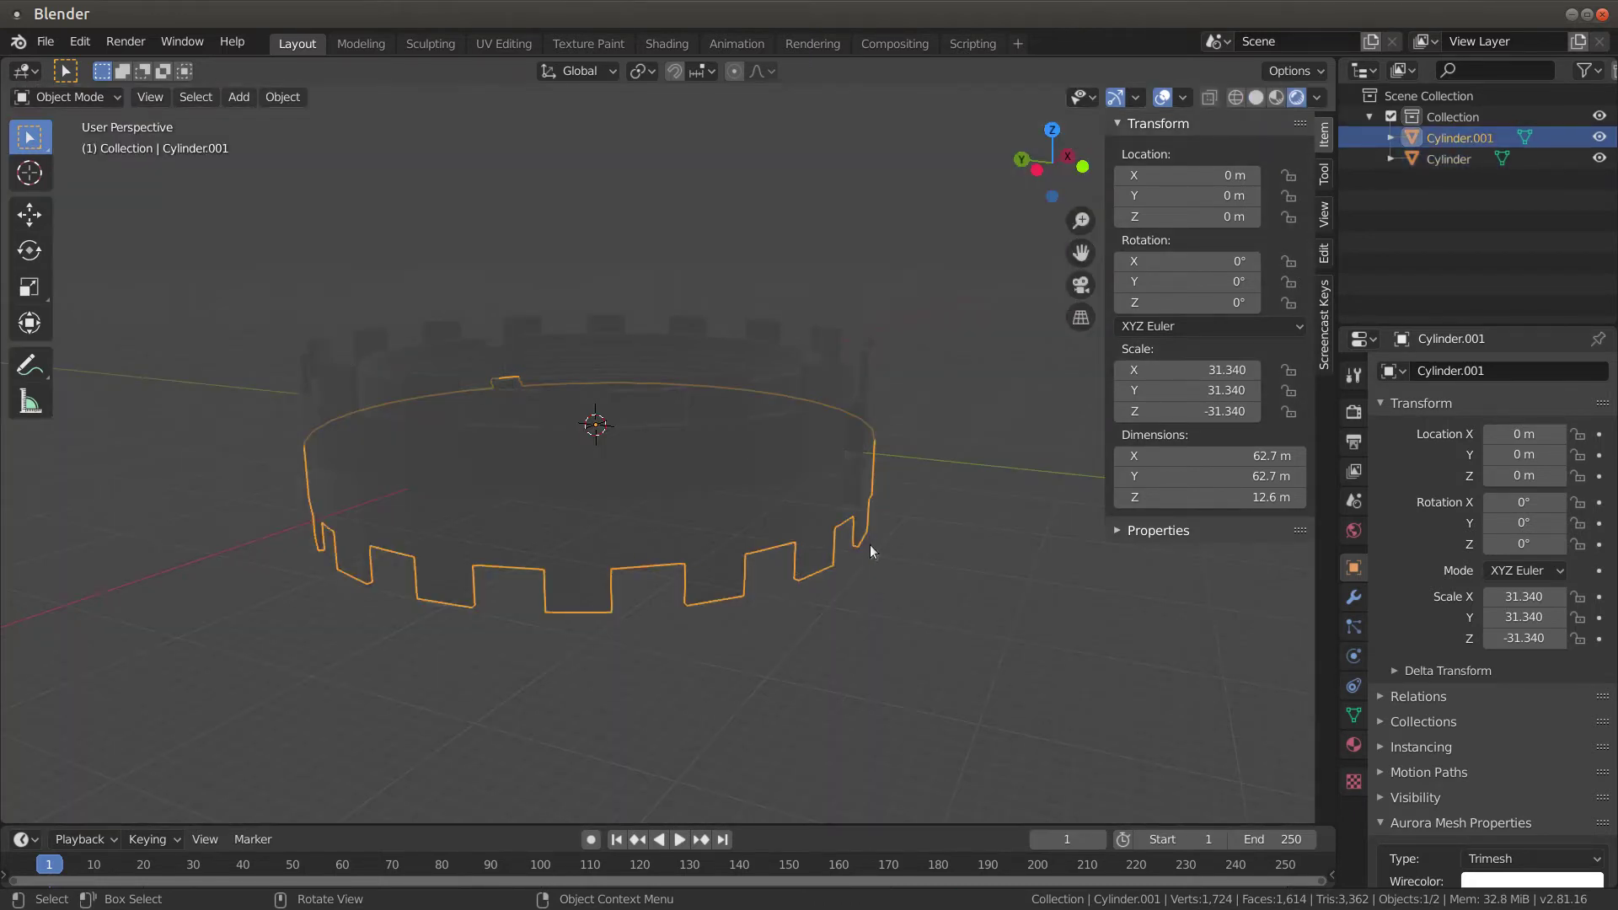
key(ctrl+z)
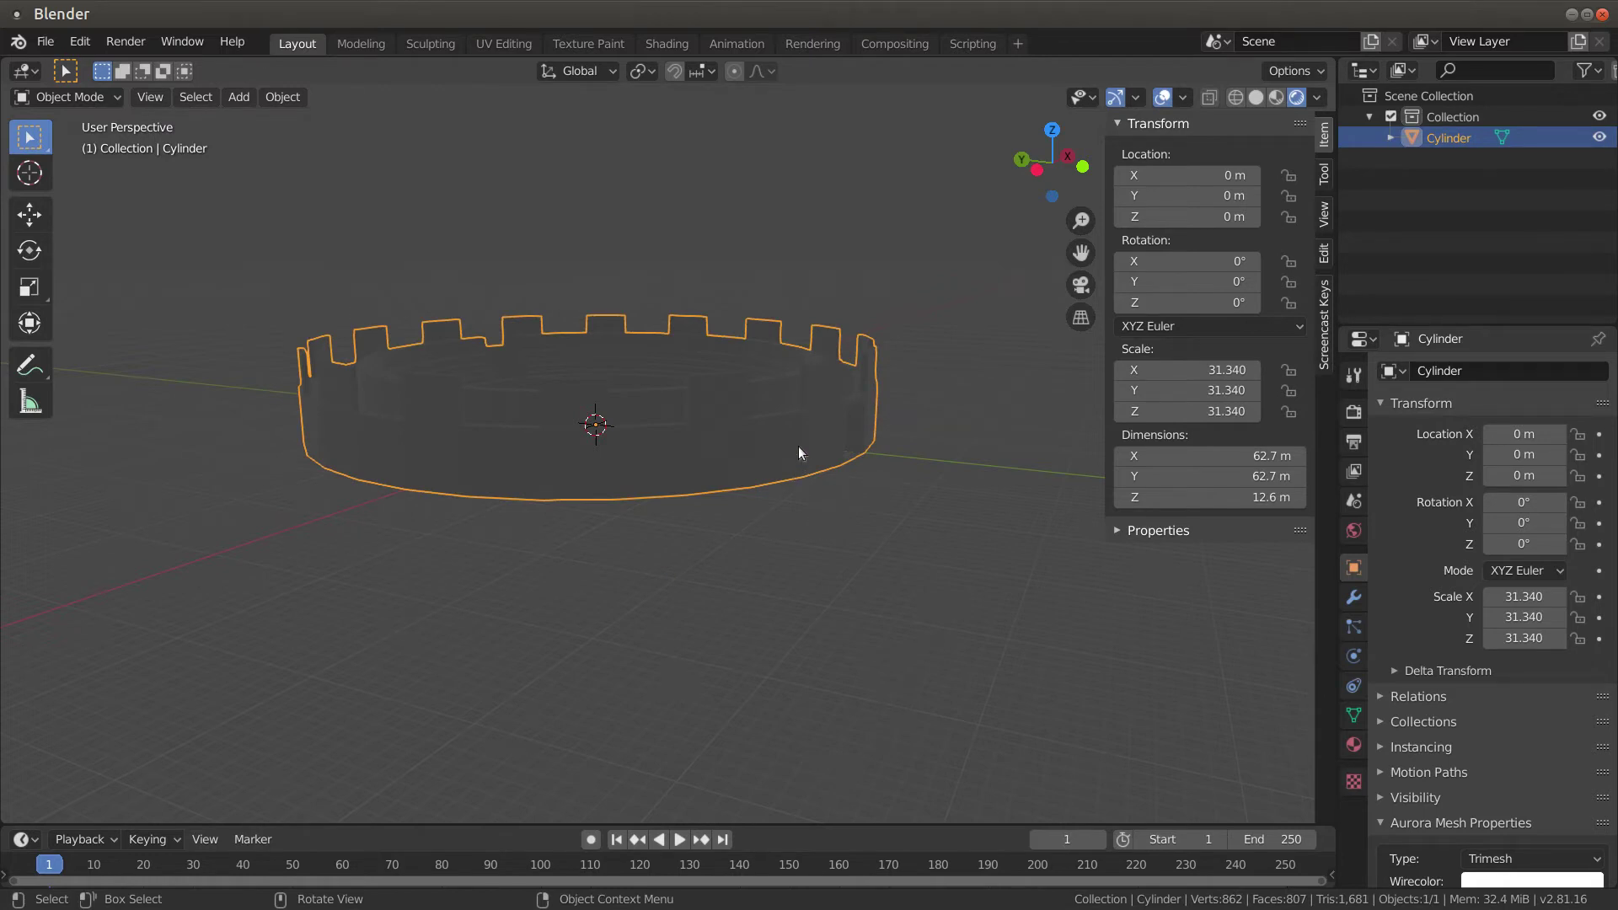
key(g)
right_click(731, 496)
click(1258, 97)
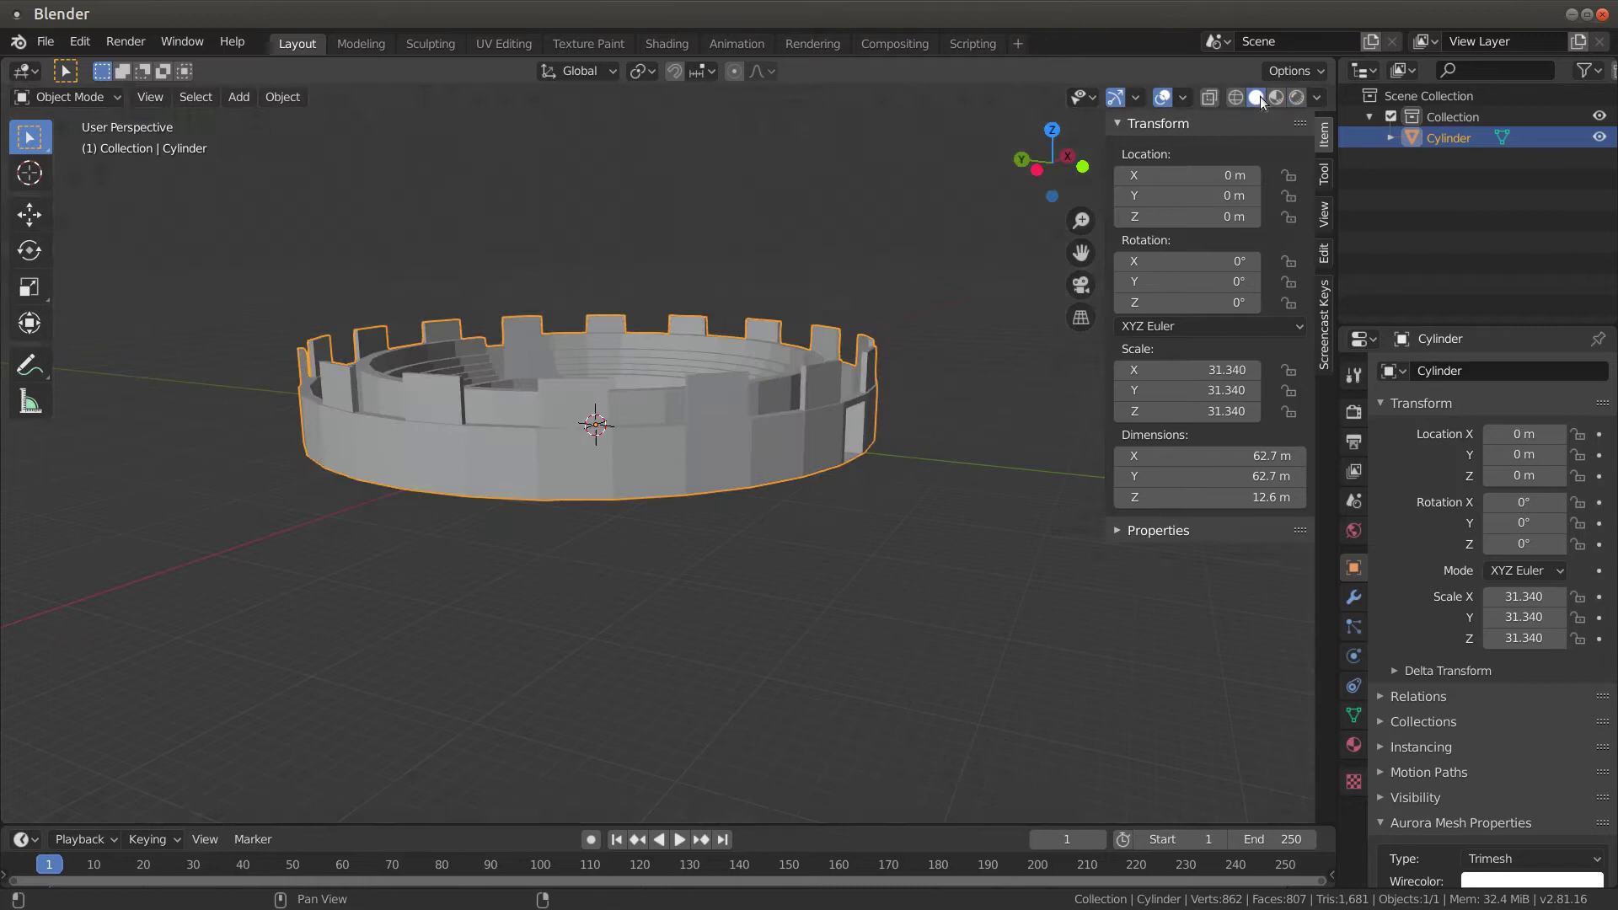
Duplicate the arena again without moving it and mirror the new copy along global Z
key(shift+d)
right_click(648, 491)
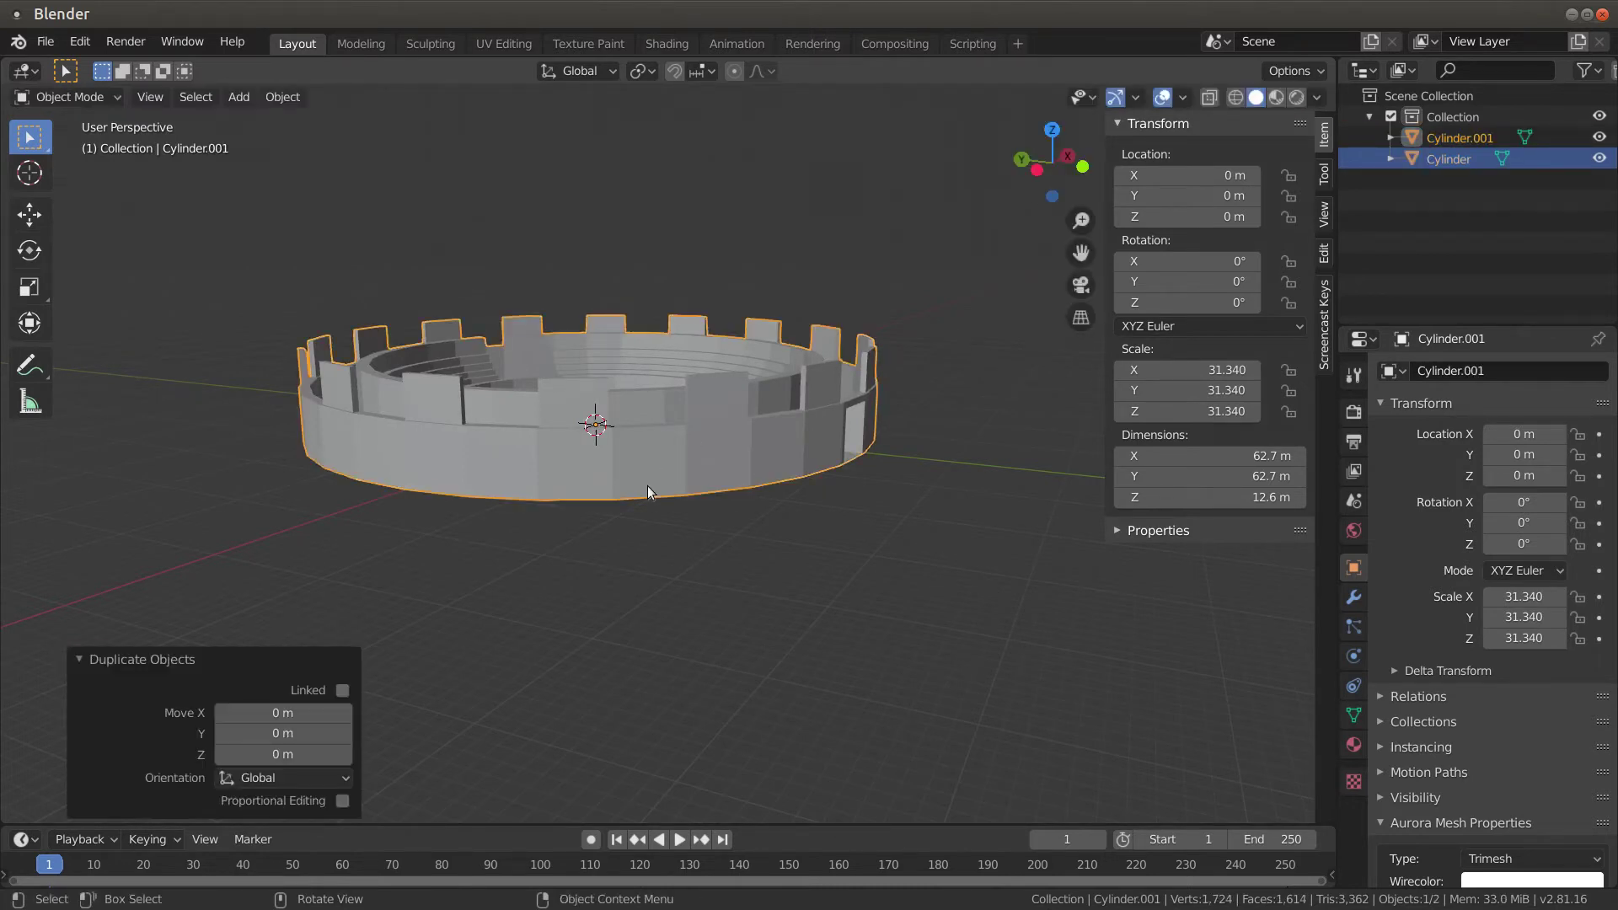
right_click(649, 492)
mouse_move(666, 482)
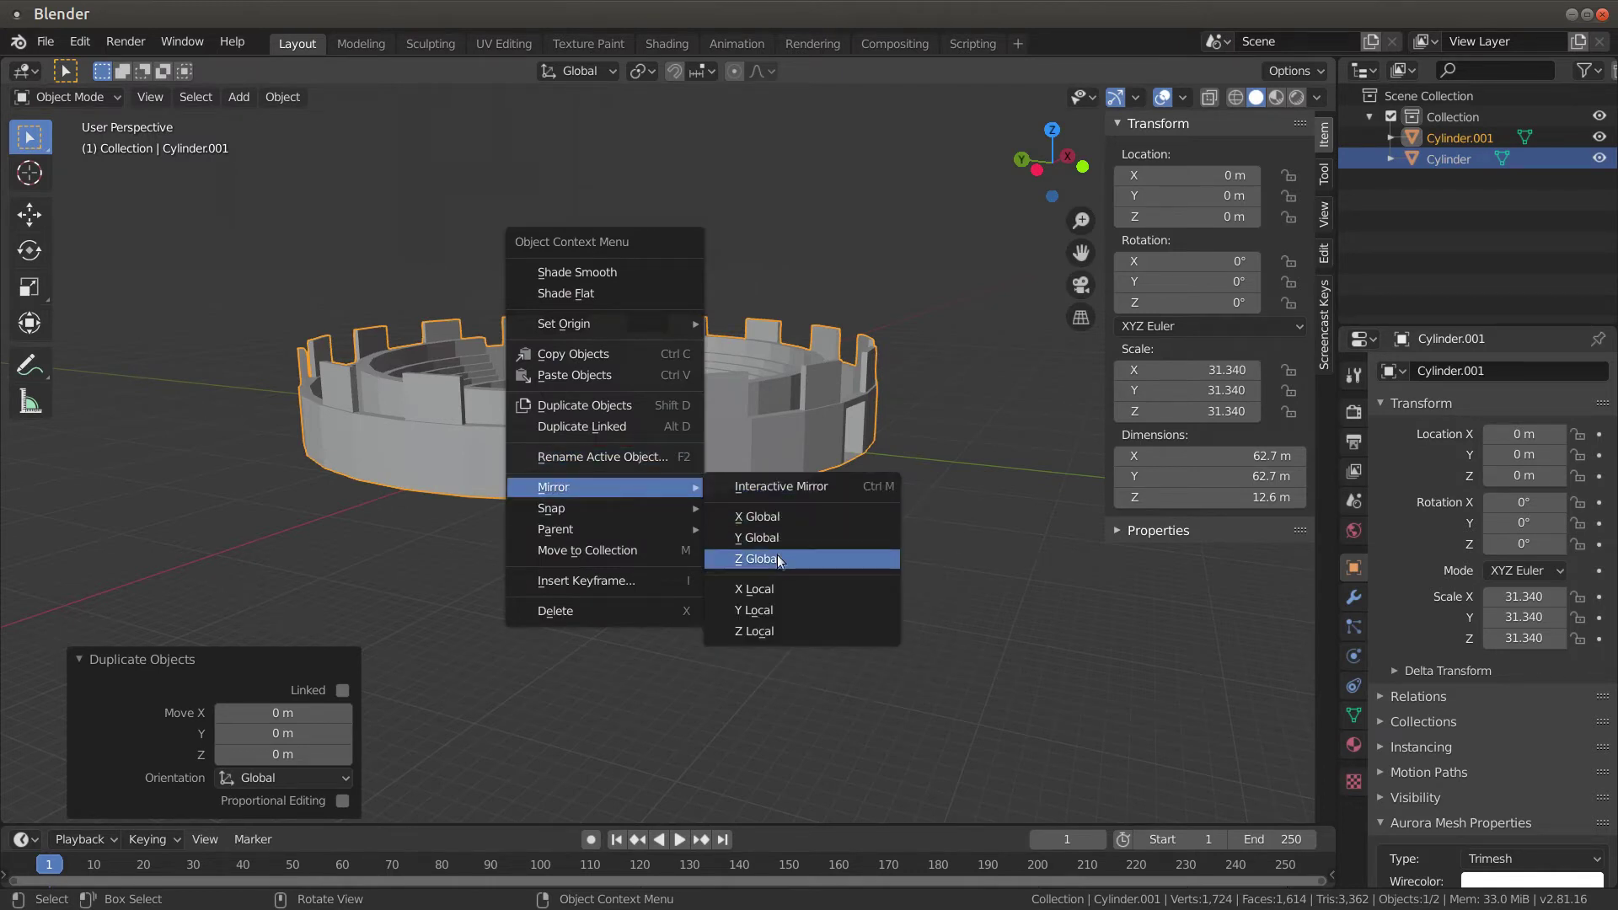
click(779, 560)
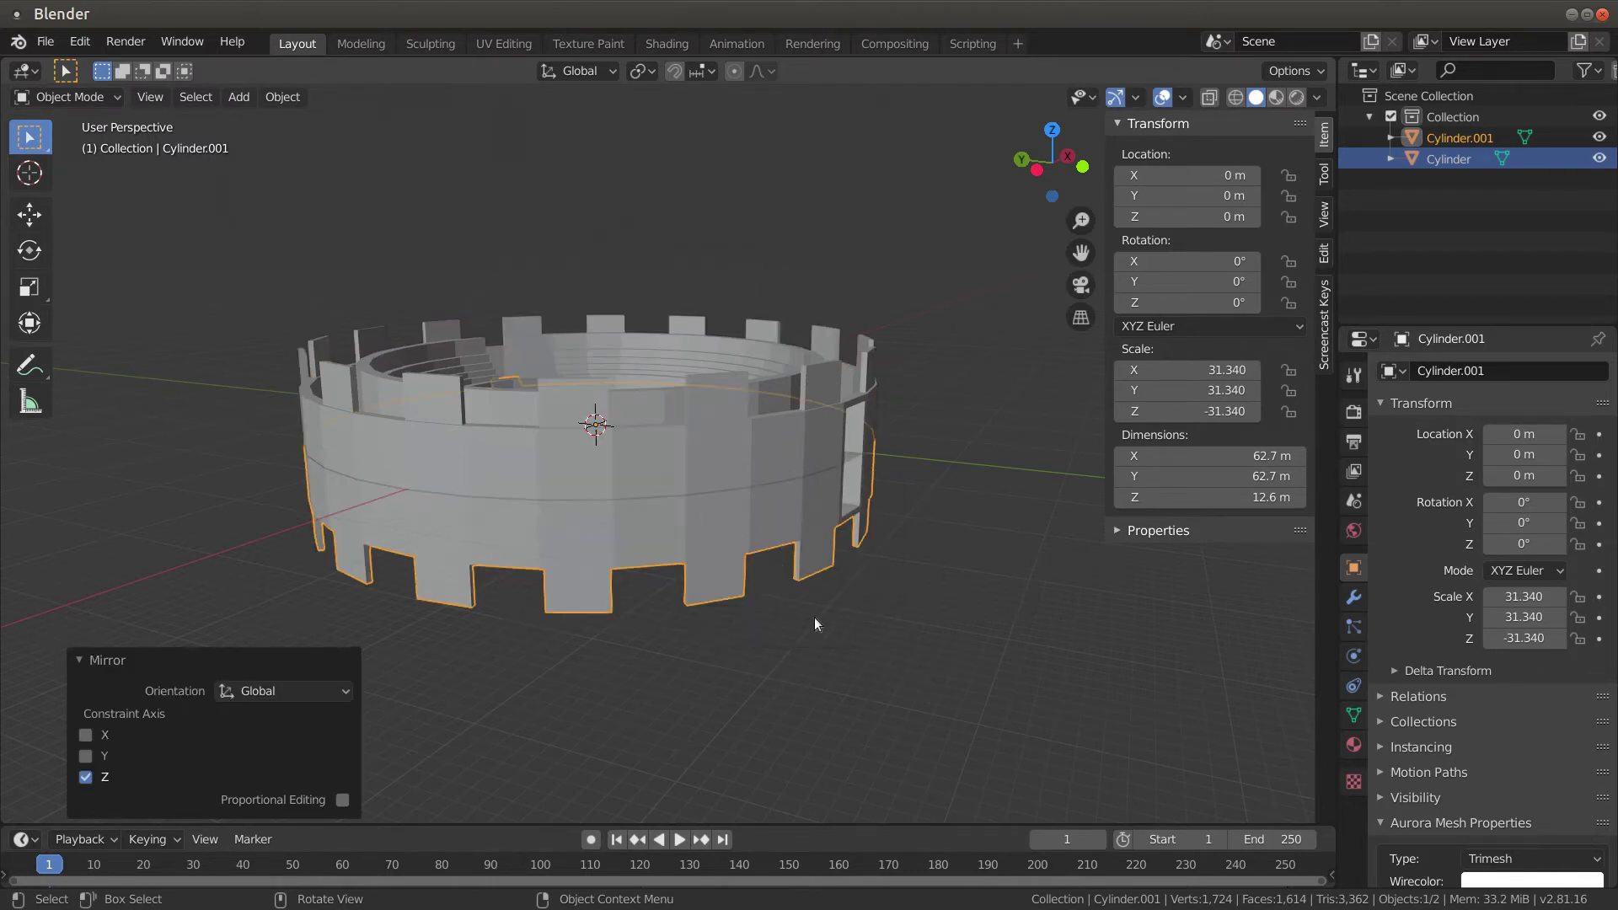
Raise the mirrored copy above the original so the pillars meet, setting its Z location to 20 m
key(g)
key(z)
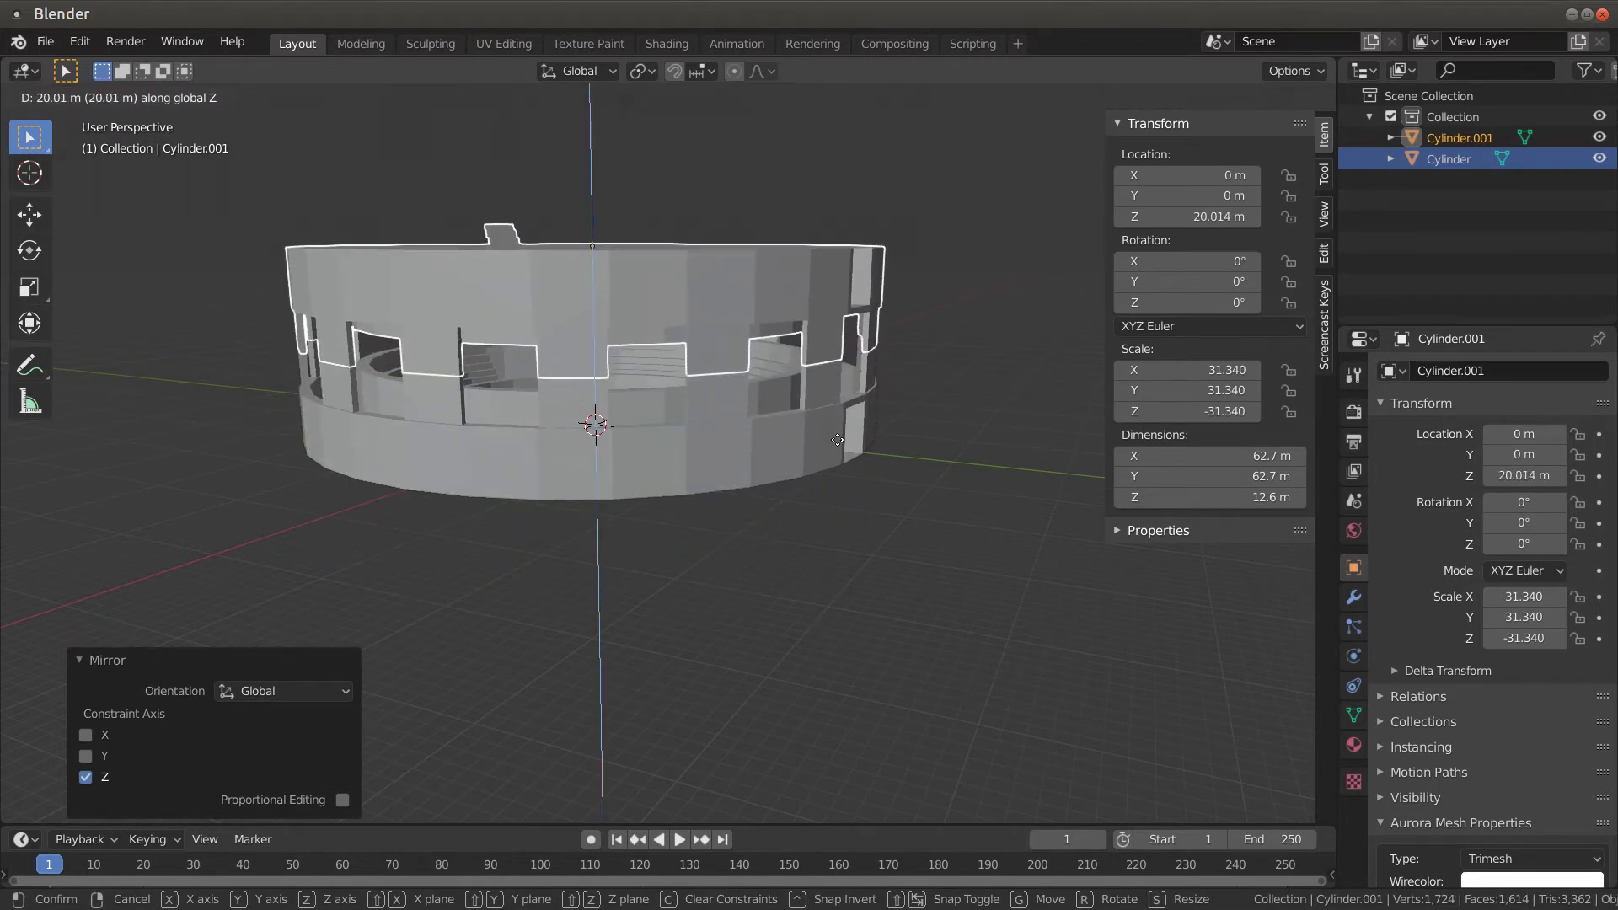
click(871, 433)
click(1238, 217)
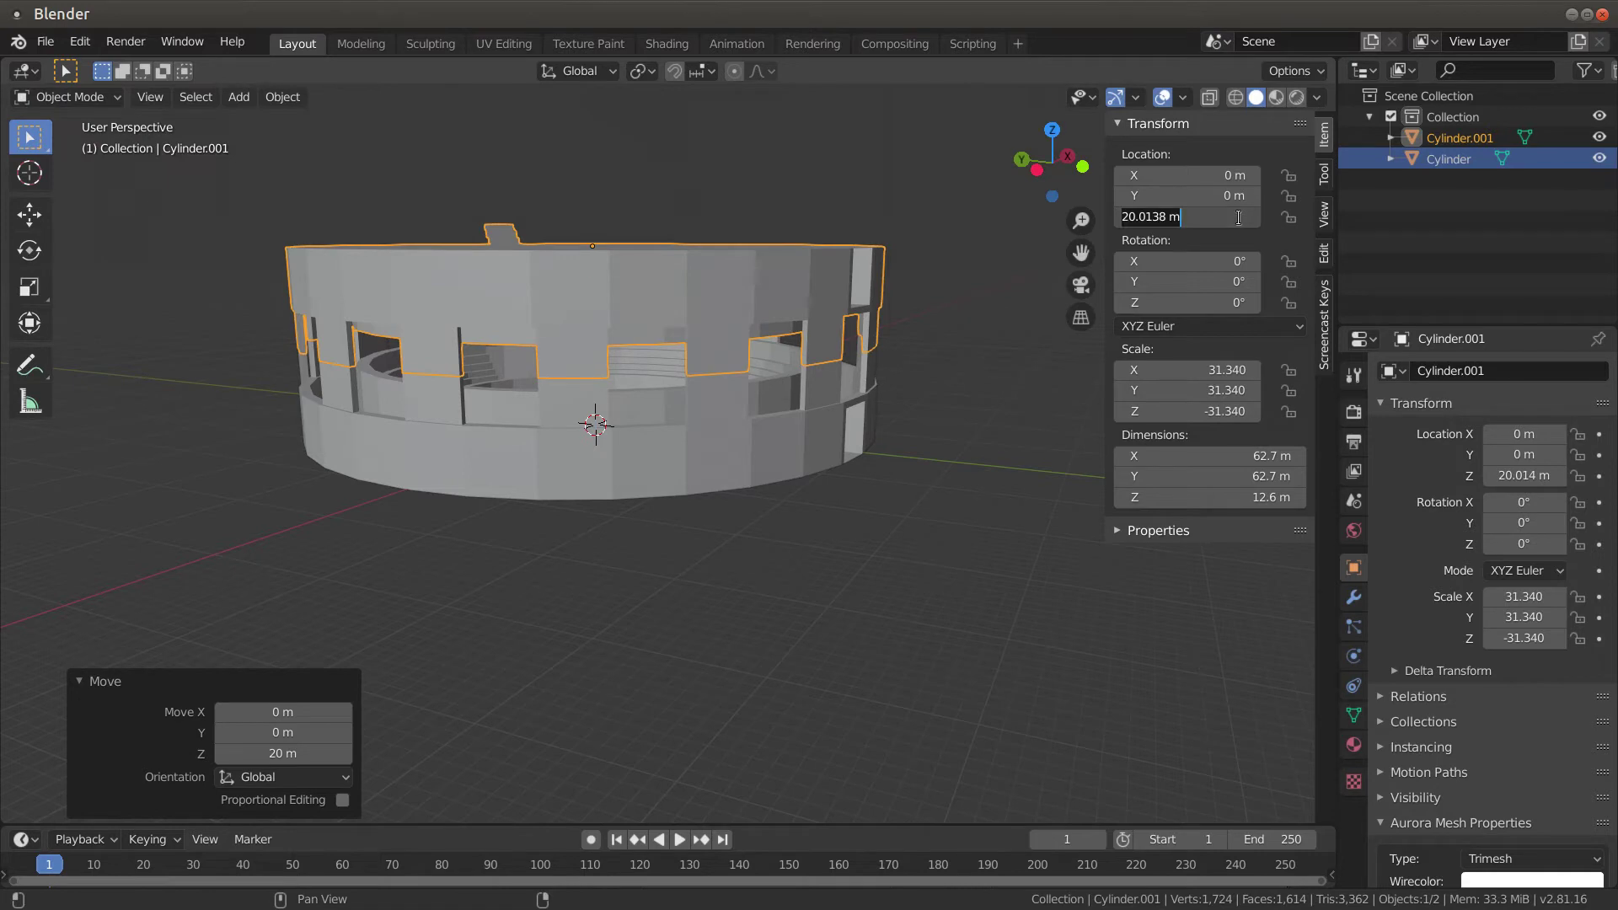
text(20)
key(Return)
click(857, 523)
Delete the large cap face and the inner disc face from the top of the raised upper copy's mesh
middle_drag(856, 523, 864, 558)
click(677, 310)
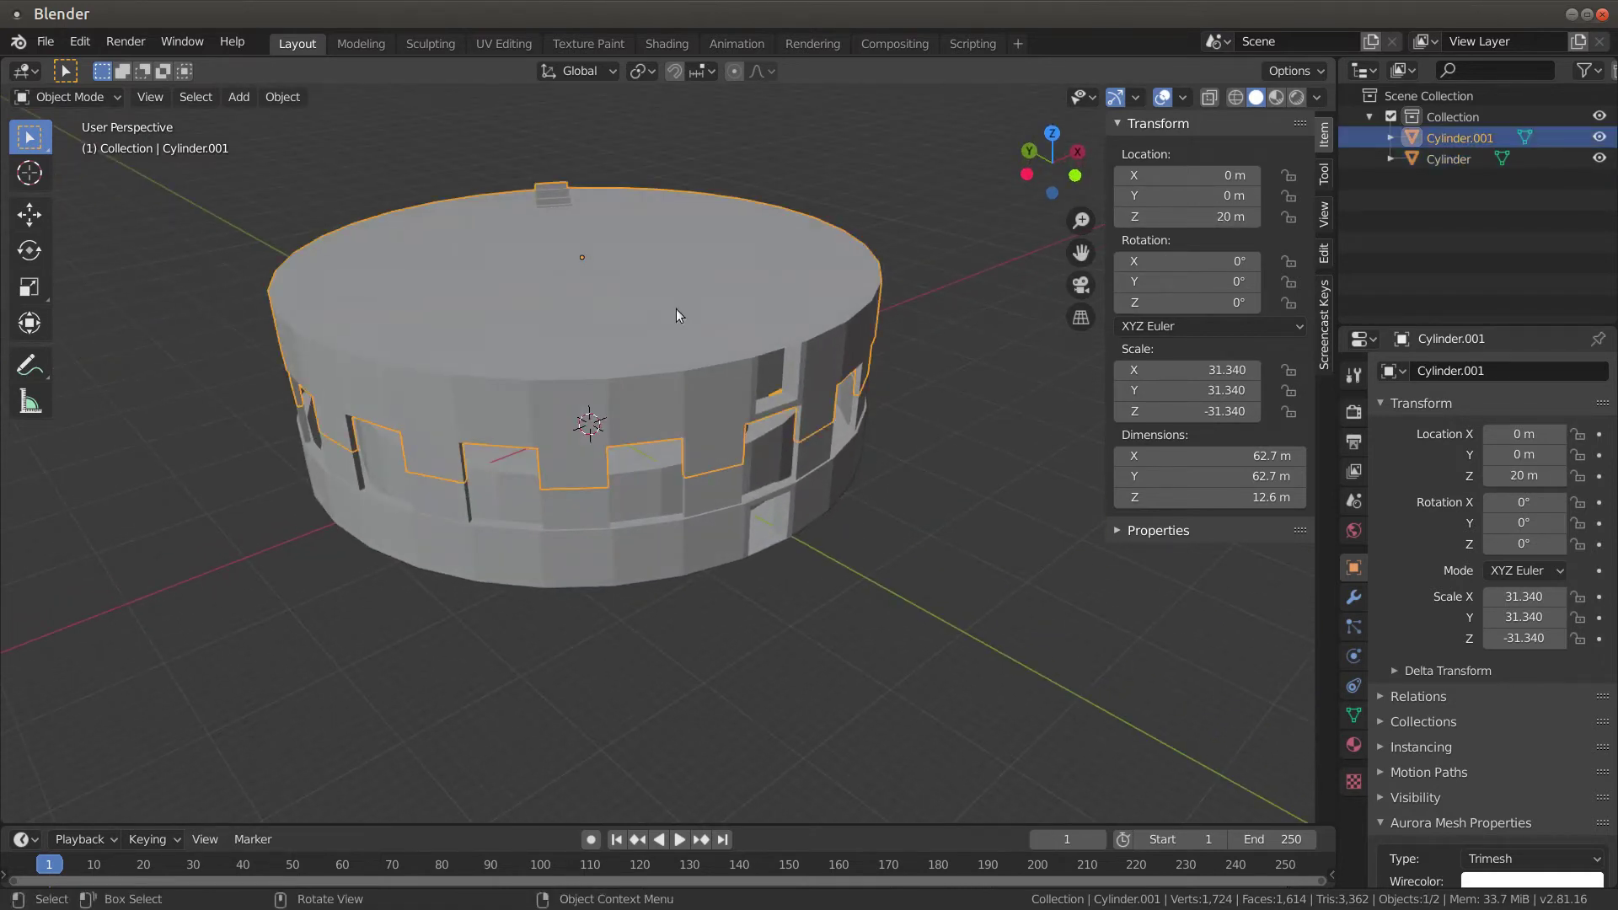
key(Tab)
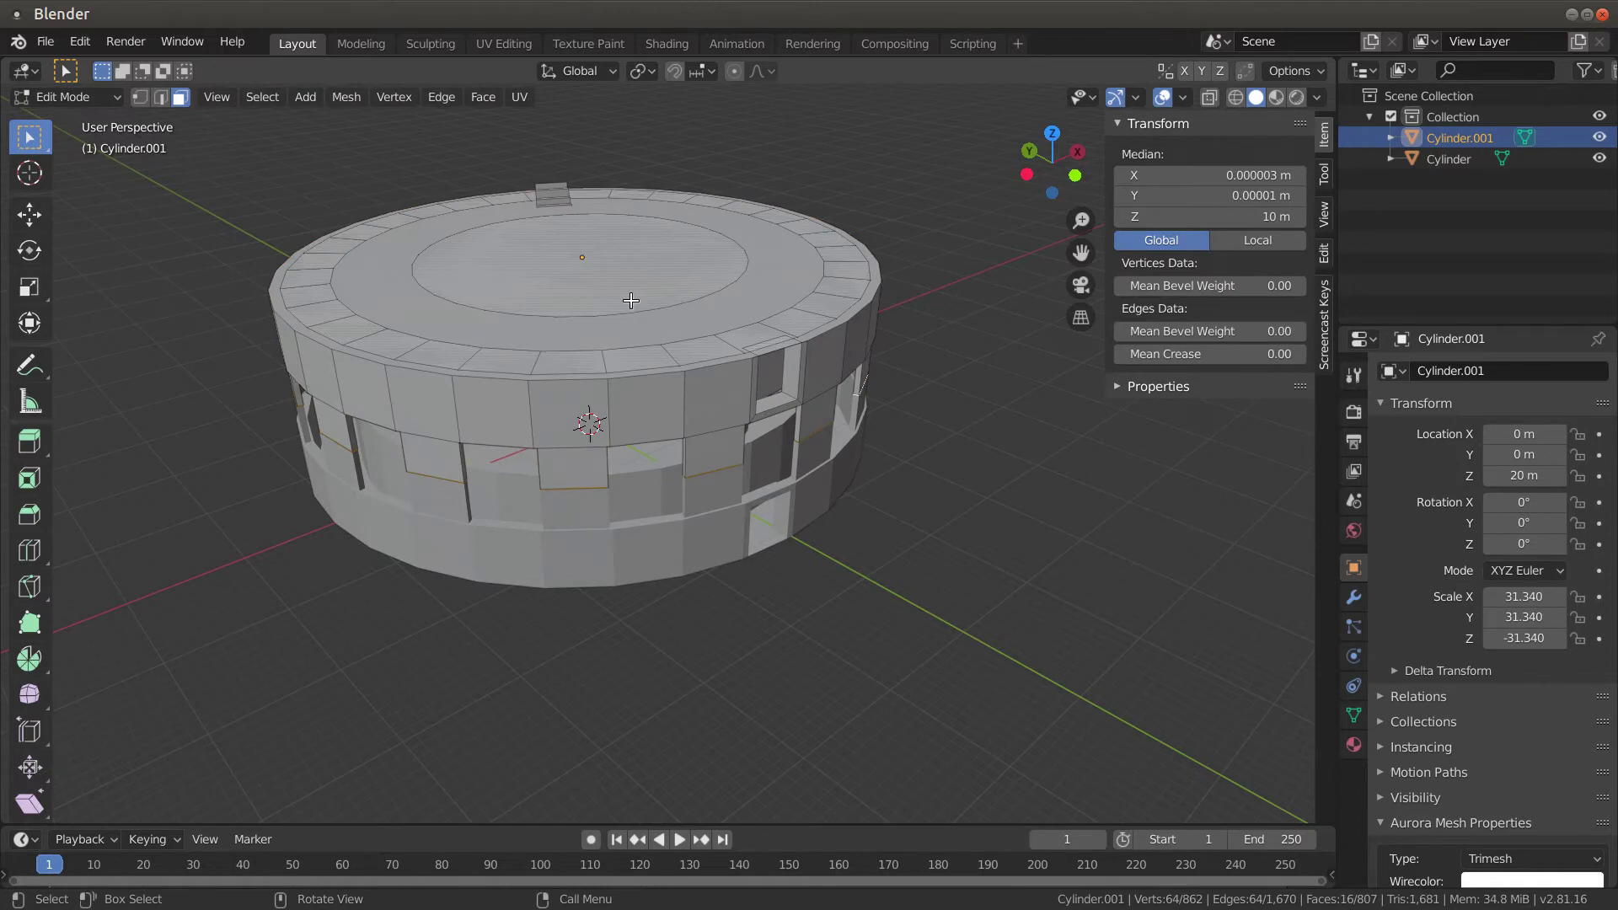
click(560, 335)
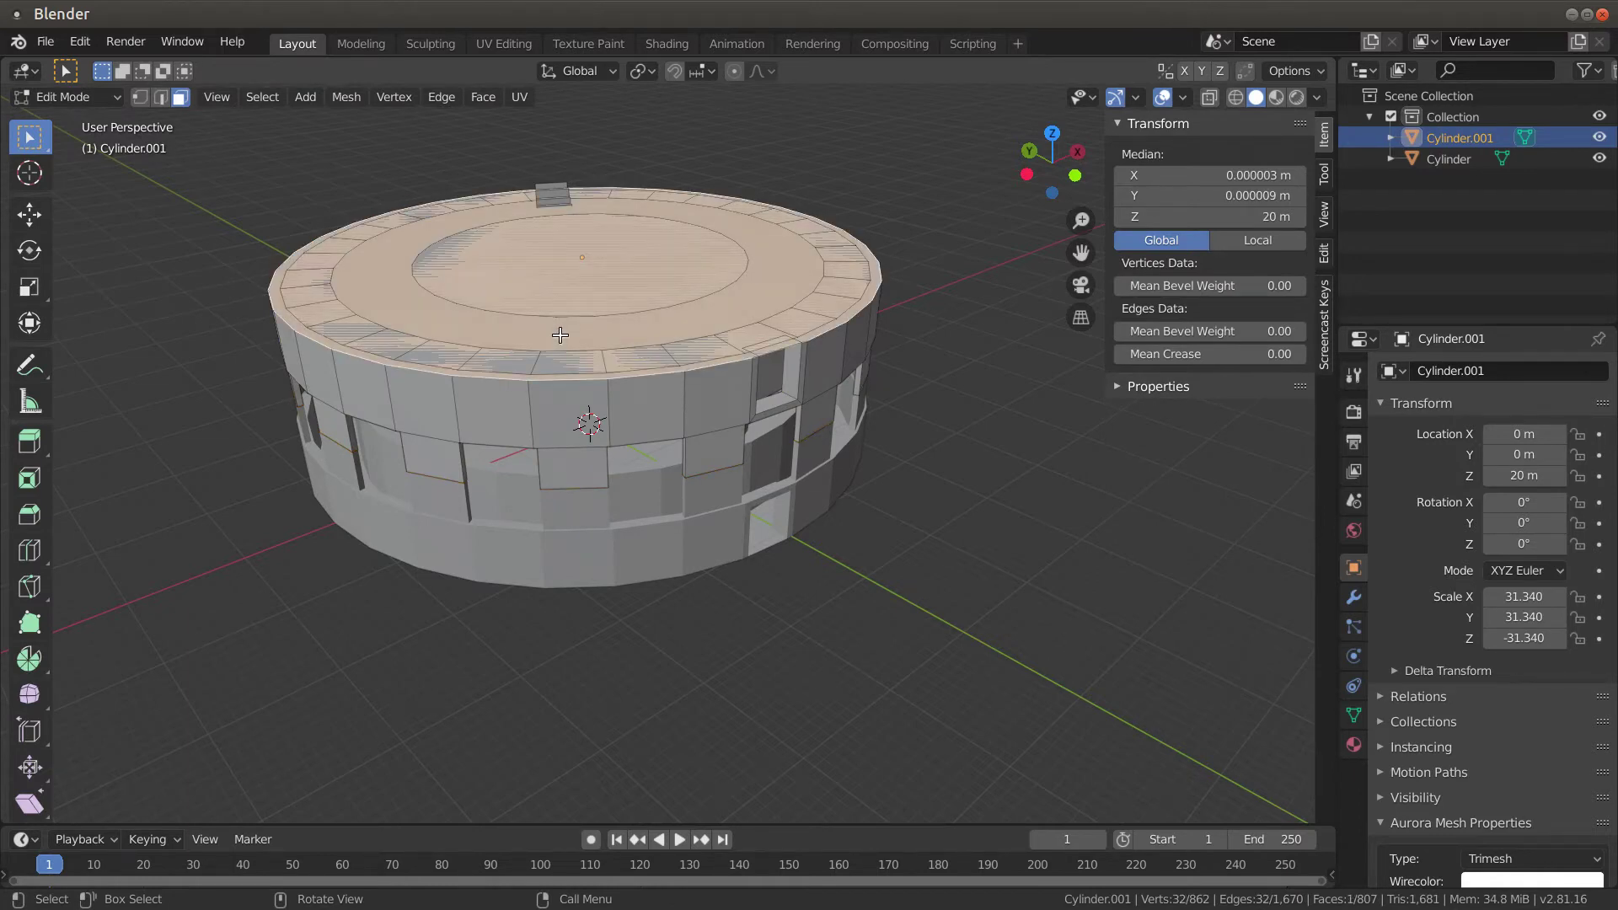
key(x)
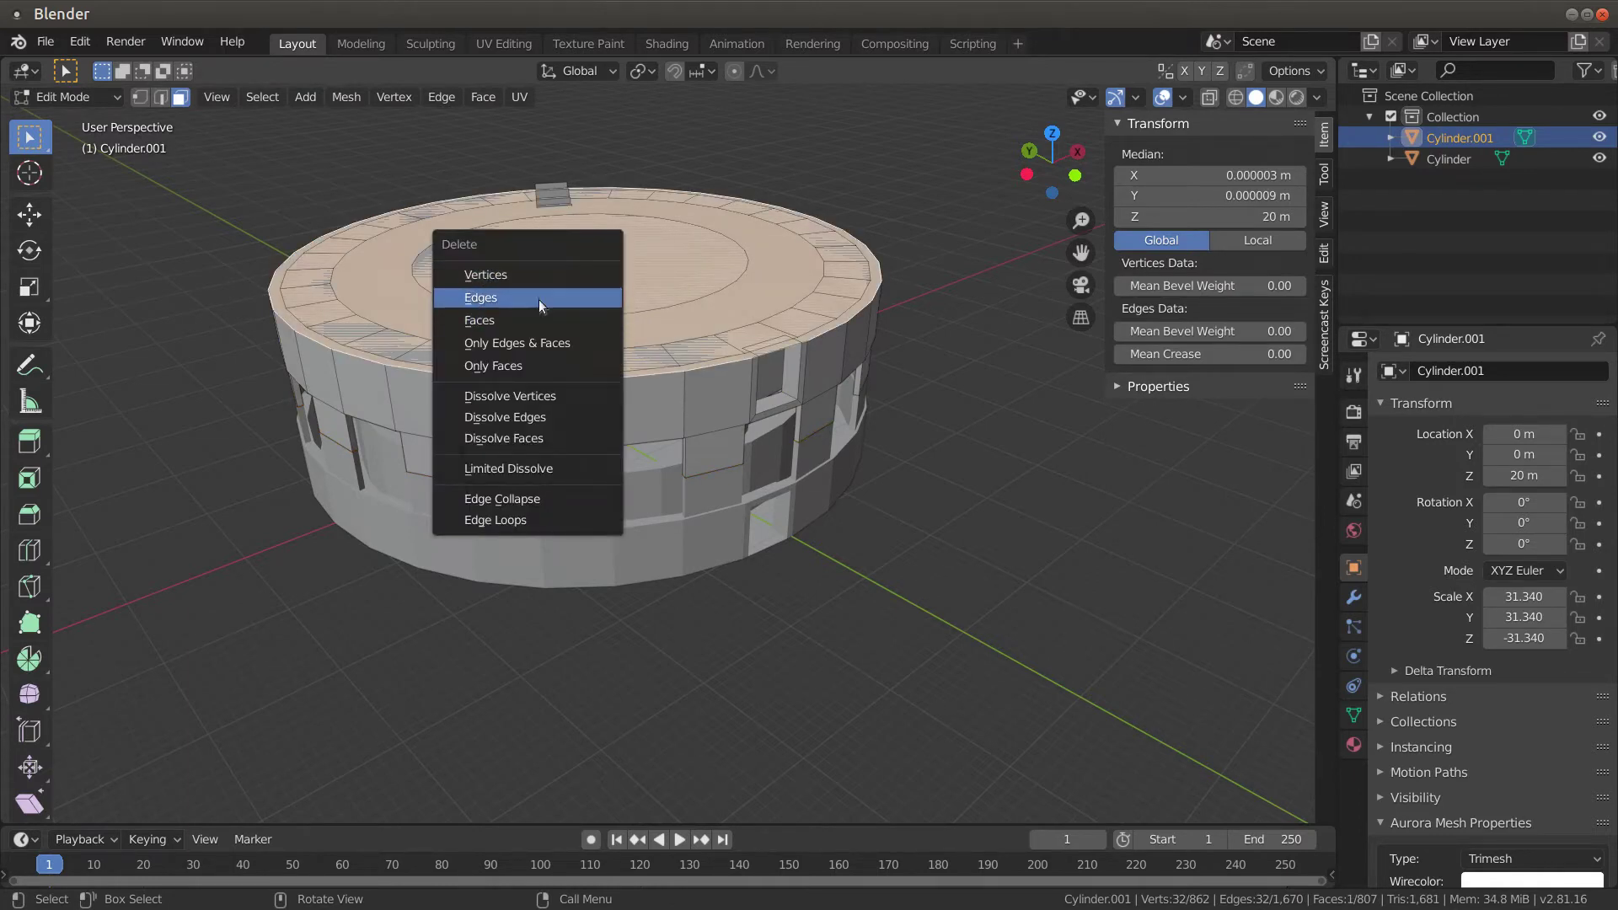
click(544, 303)
click(546, 297)
key(x)
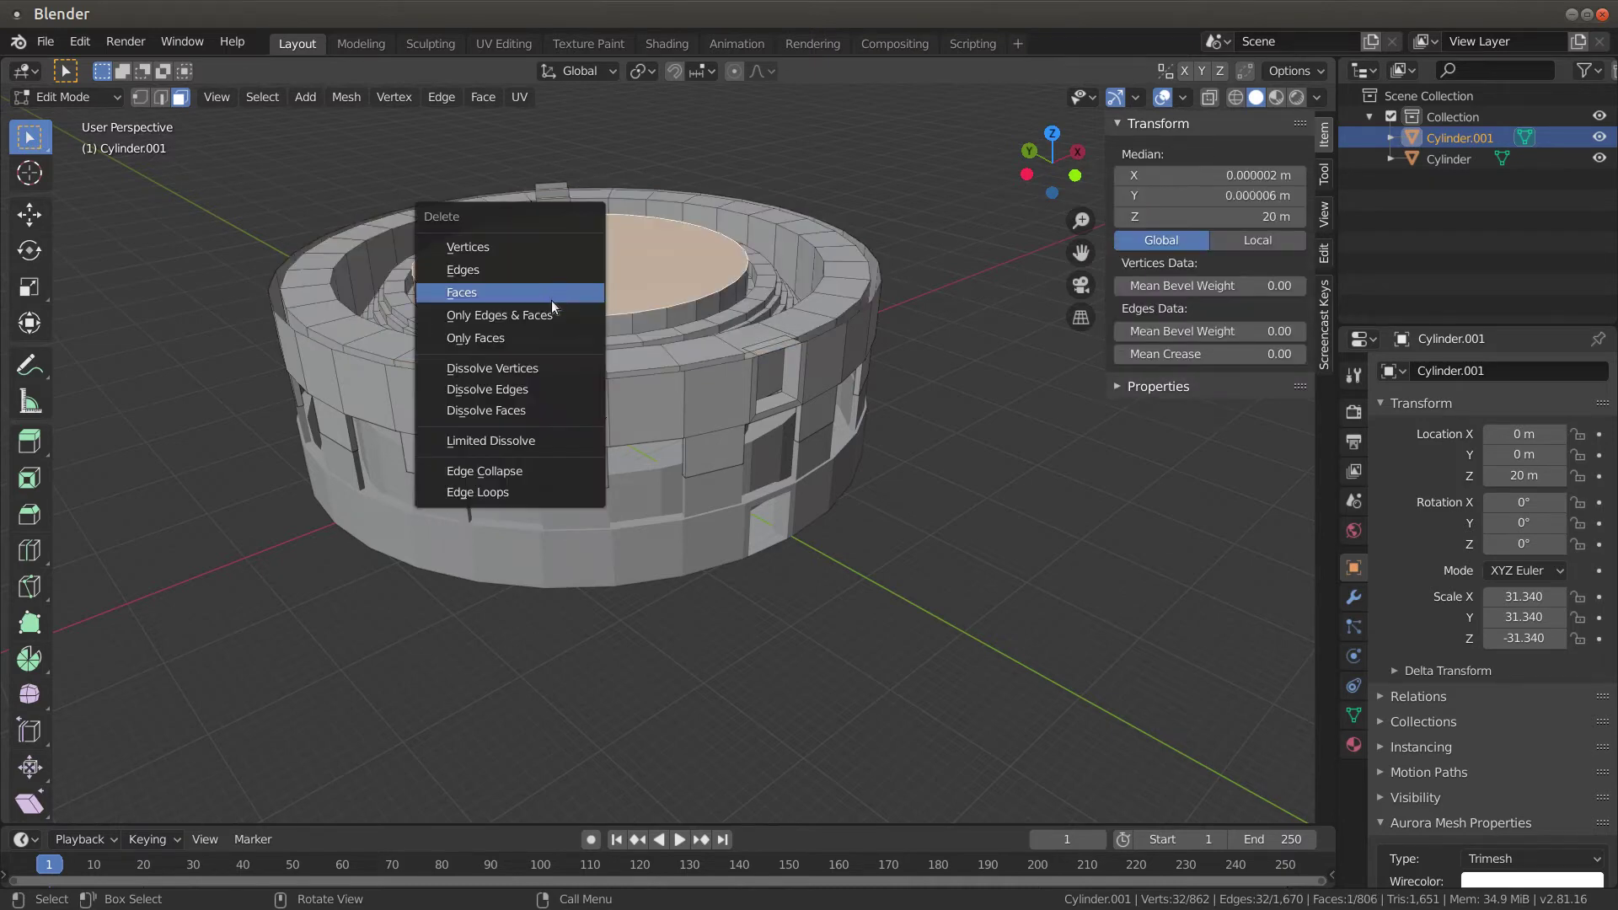
click(517, 314)
Switch to vertex selection and delete a first patch of inner terrace vertices from the upper storey
middle_drag(548, 333, 732, 520)
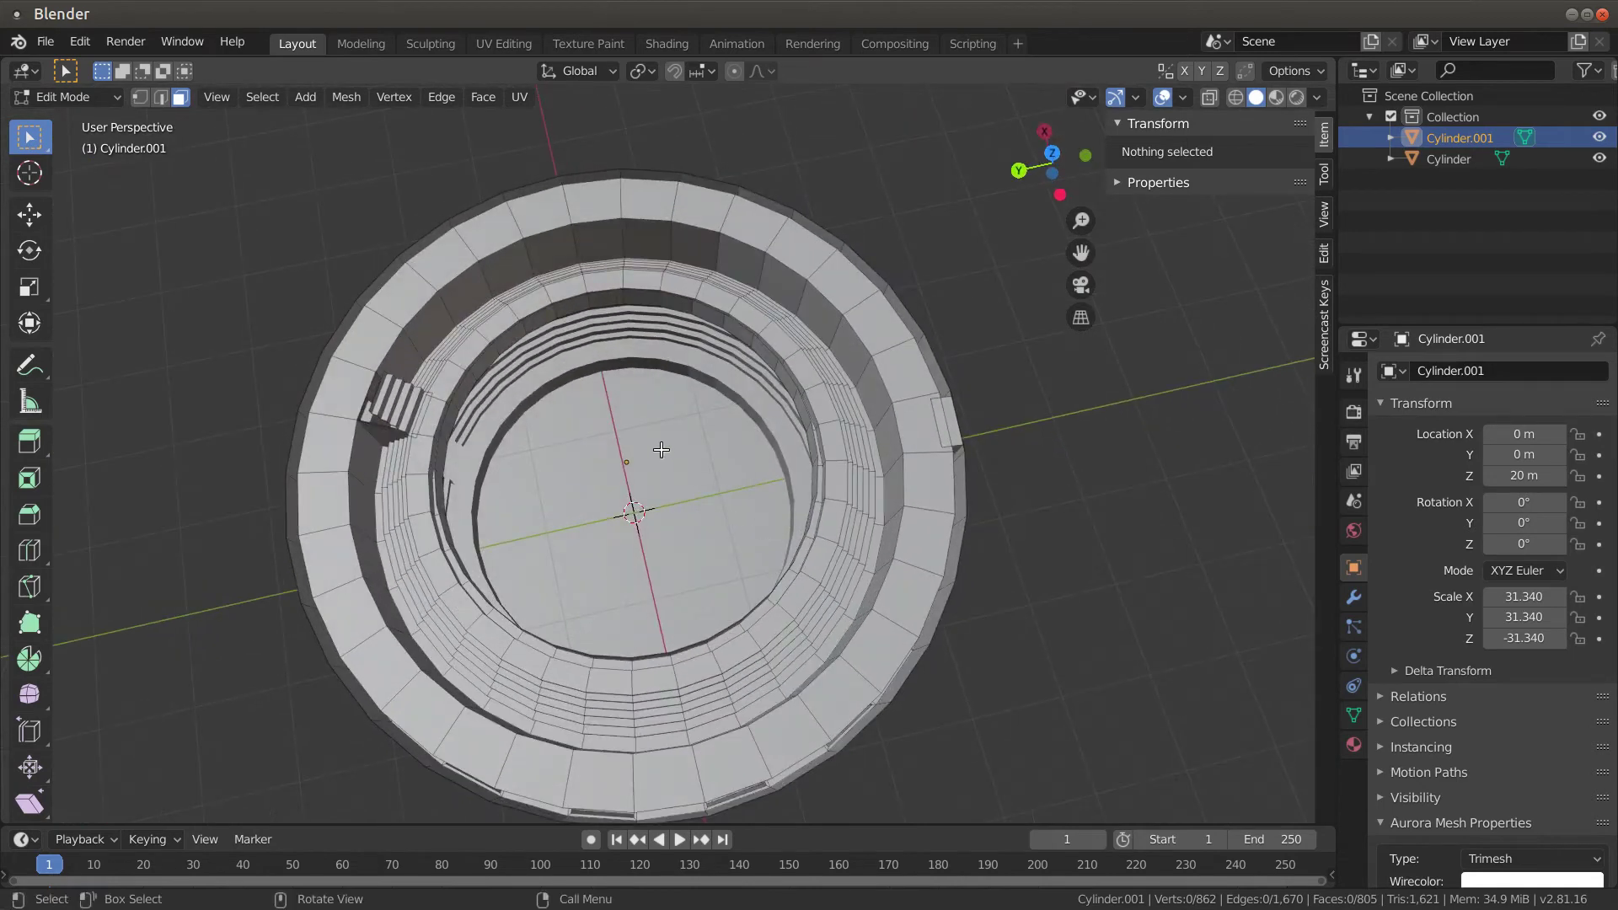
key(1)
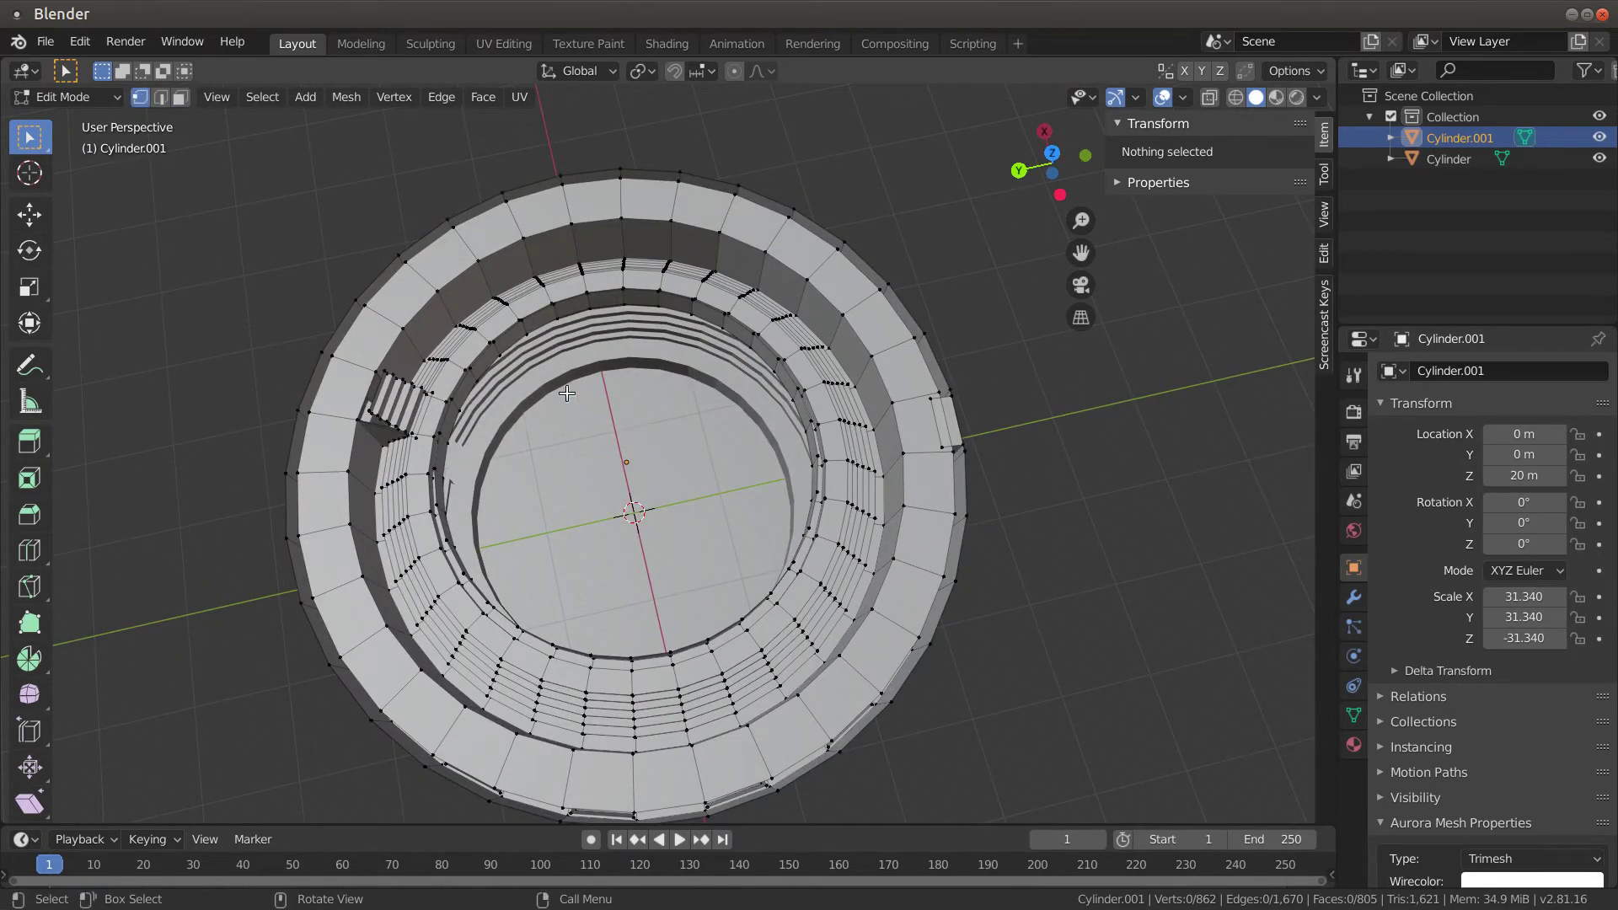
middle_drag(633, 409, 670, 362)
key(b)
drag(676, 355, 788, 514)
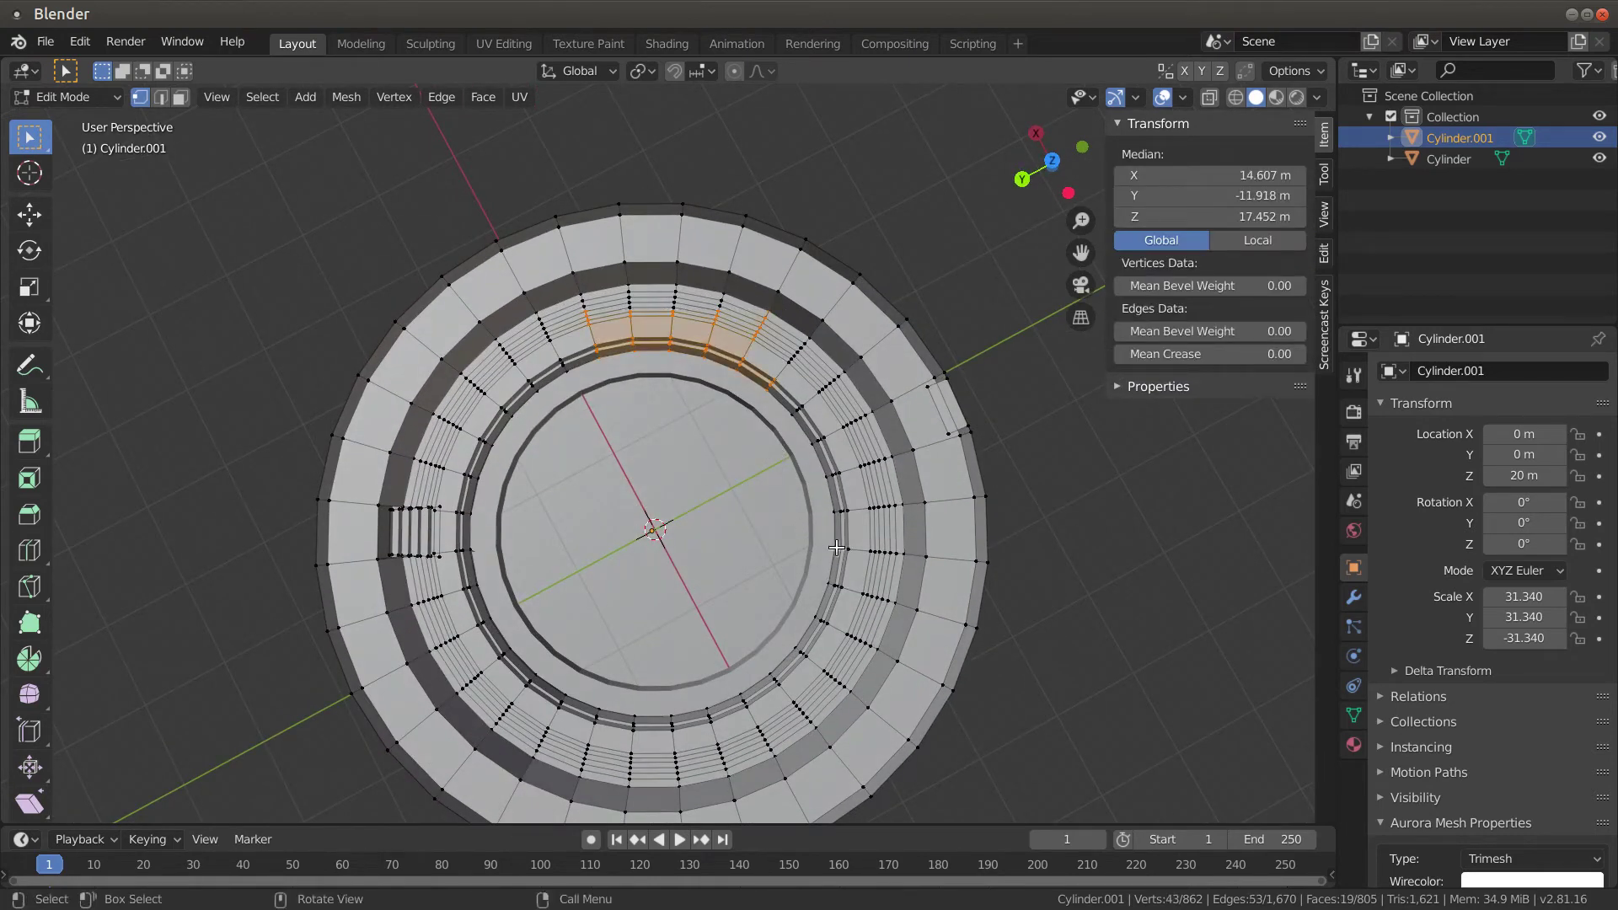
key(x)
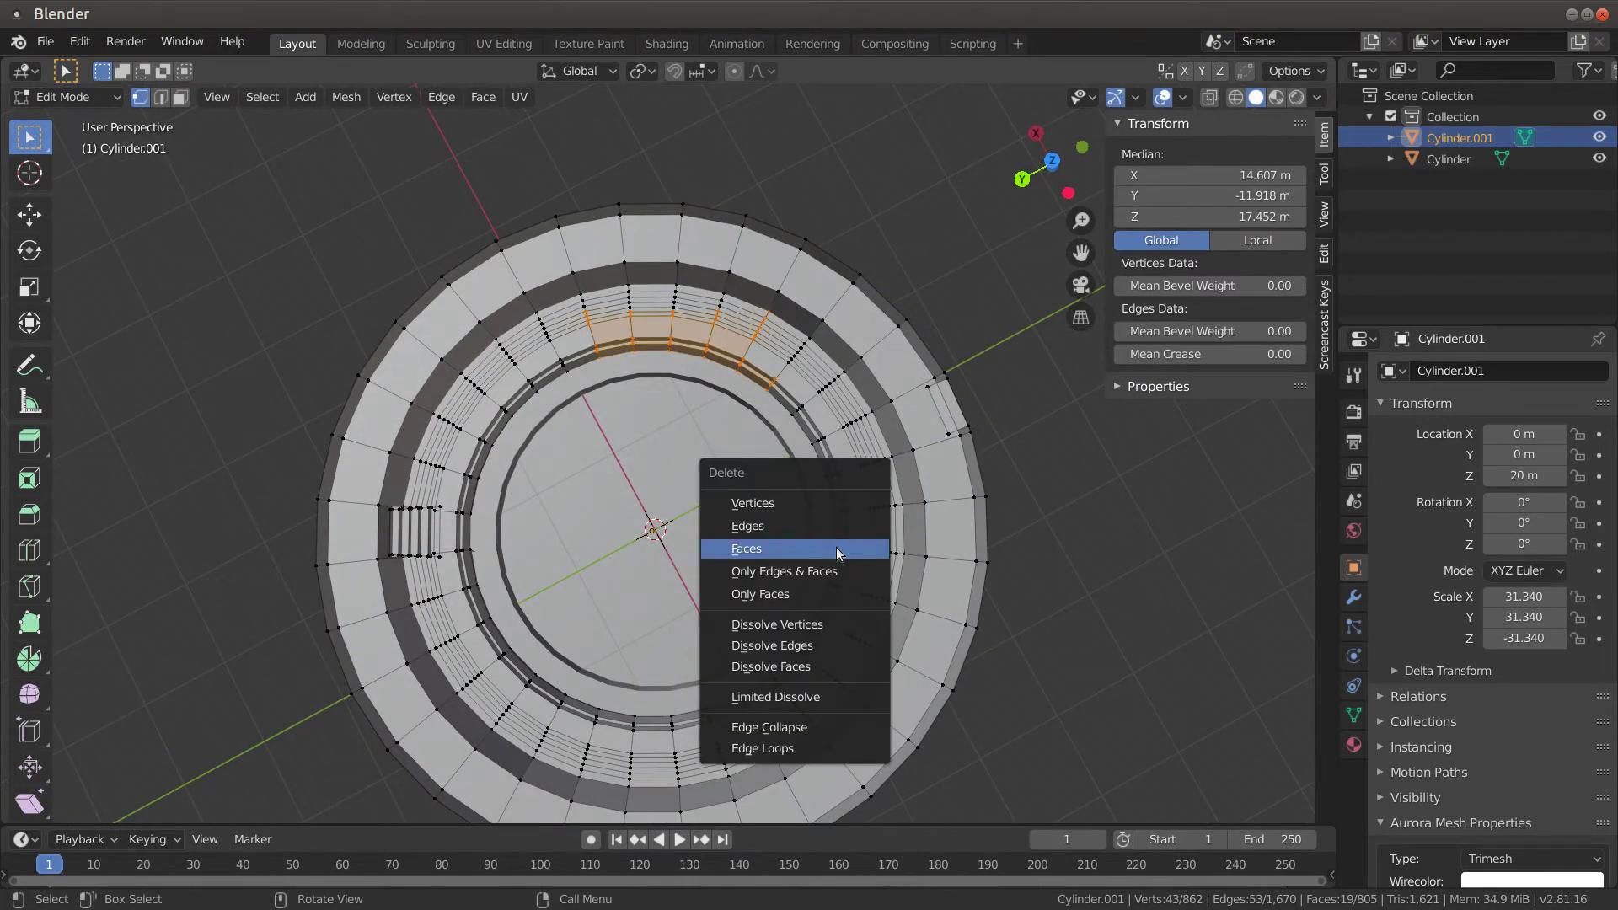
click(818, 503)
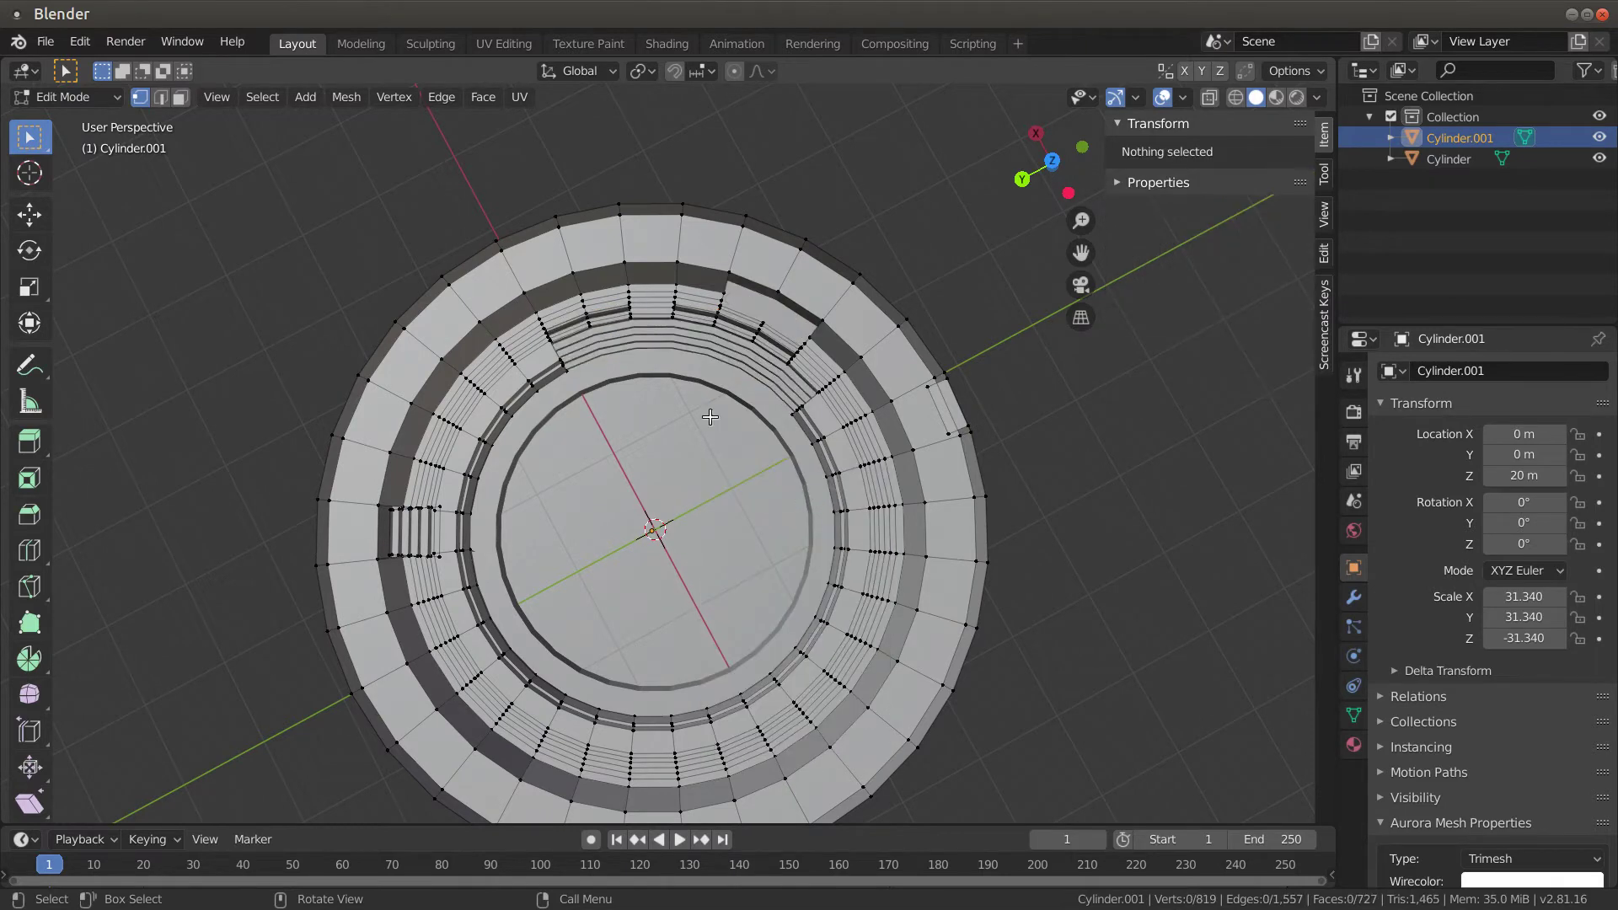
Delete the next two neighbouring patches of terrace vertices along the upper storey's inner ring
drag(711, 417, 862, 590)
key(x)
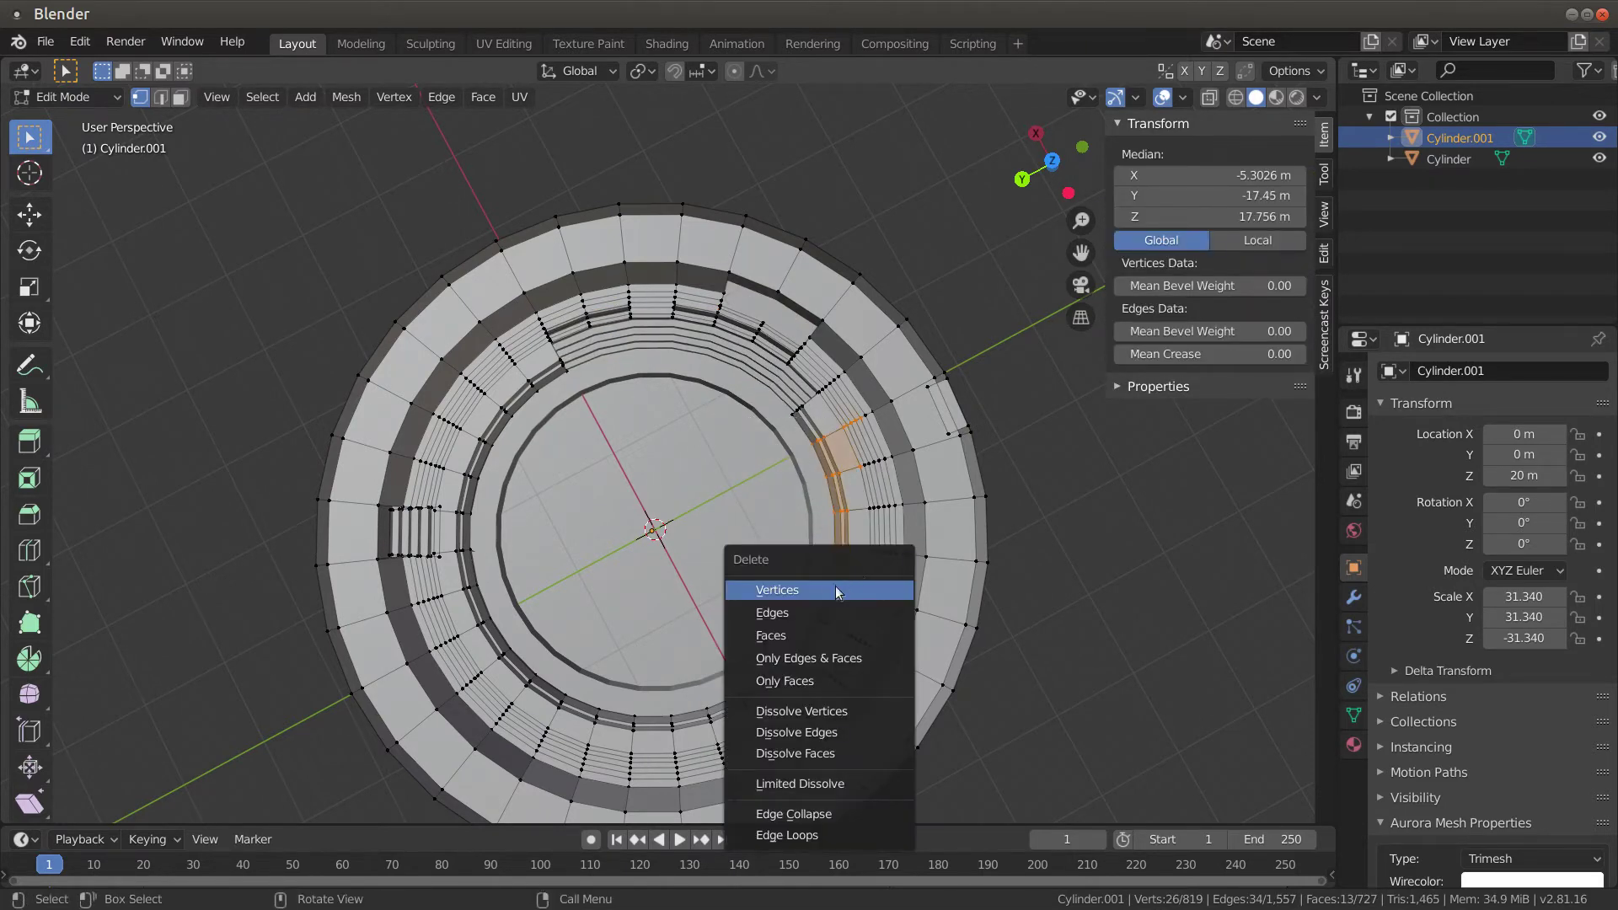
click(837, 592)
drag(774, 374, 849, 479)
key(x)
click(827, 495)
Delete two more patches of inner terrace vertices on the upper storey's negative X side
middle_drag(826, 540, 522, 471)
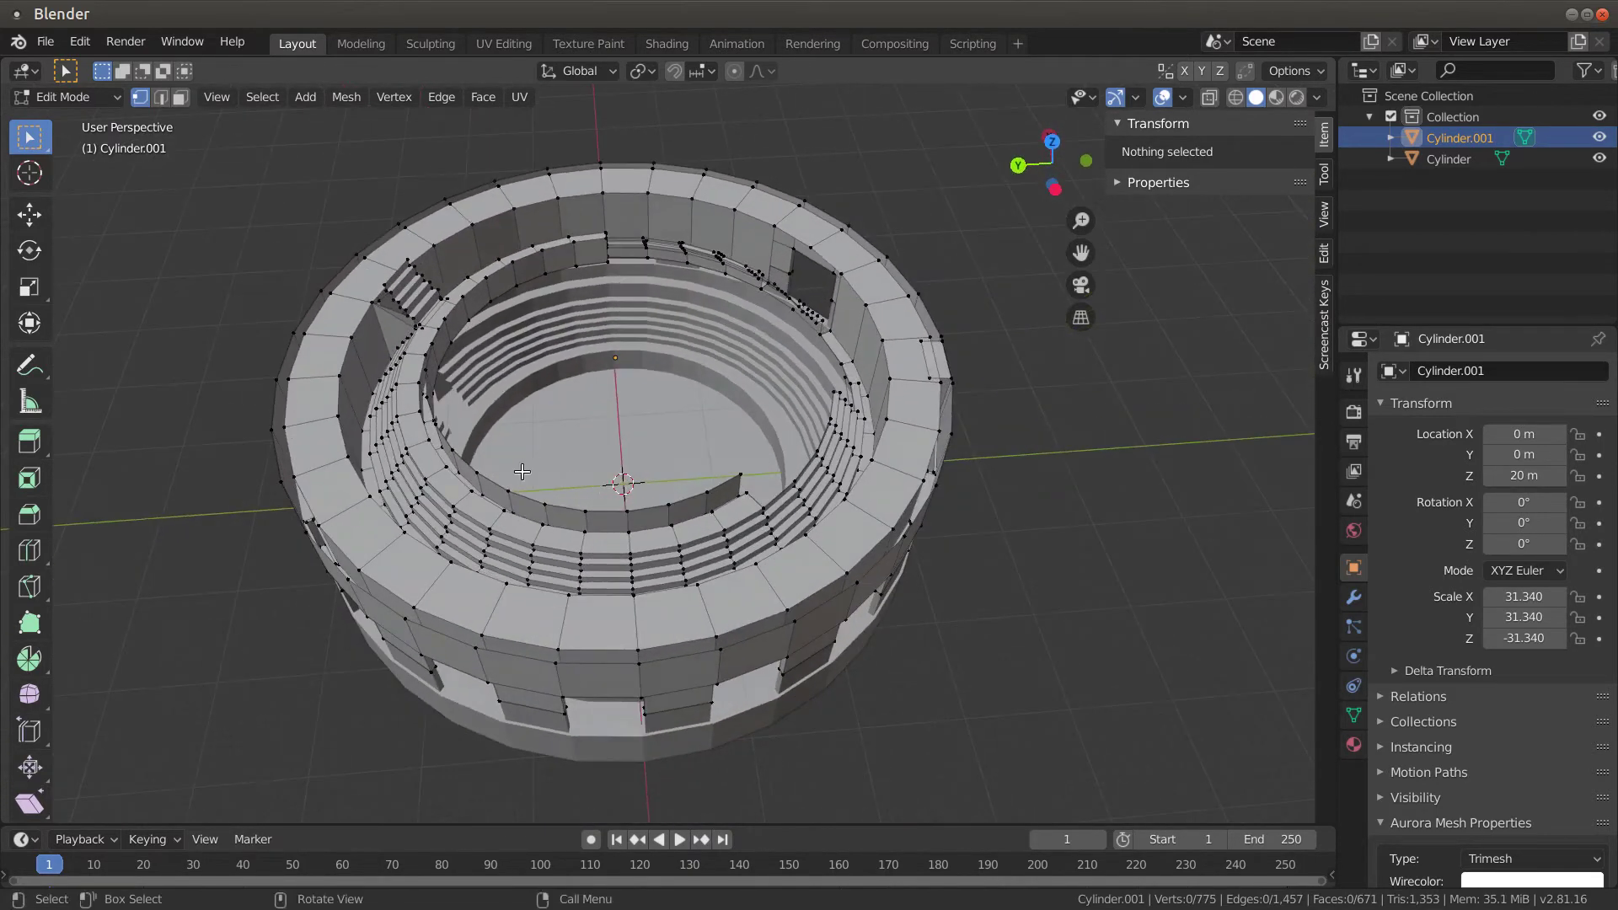
drag(522, 473, 669, 576)
key(x)
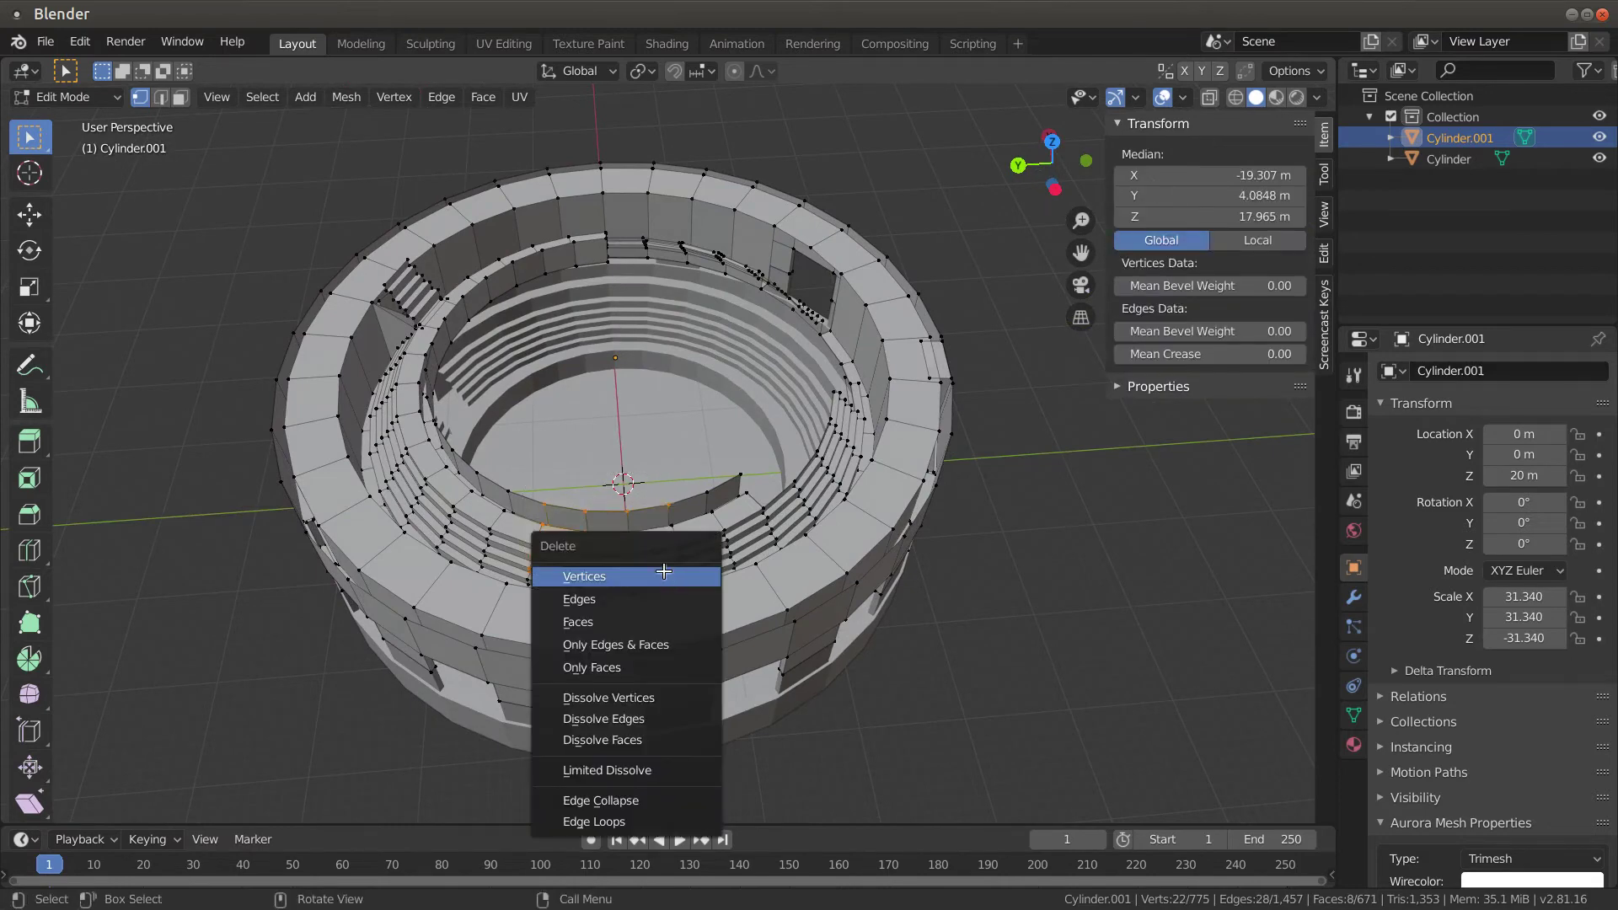
click(664, 569)
middle_drag(664, 570, 662, 634)
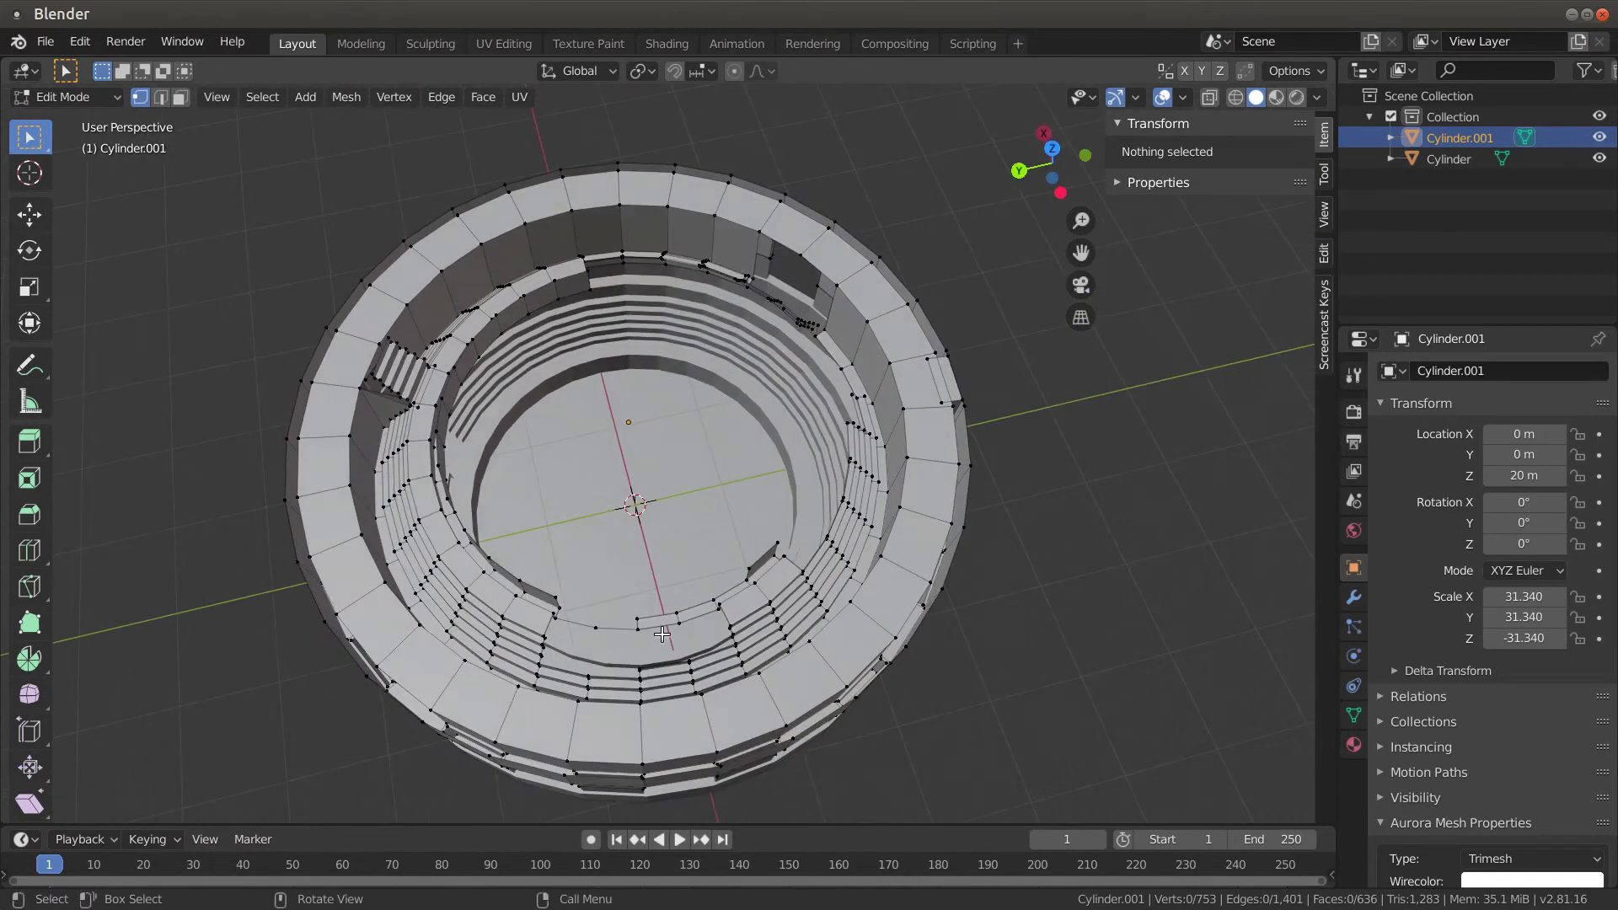
drag(531, 590, 678, 708)
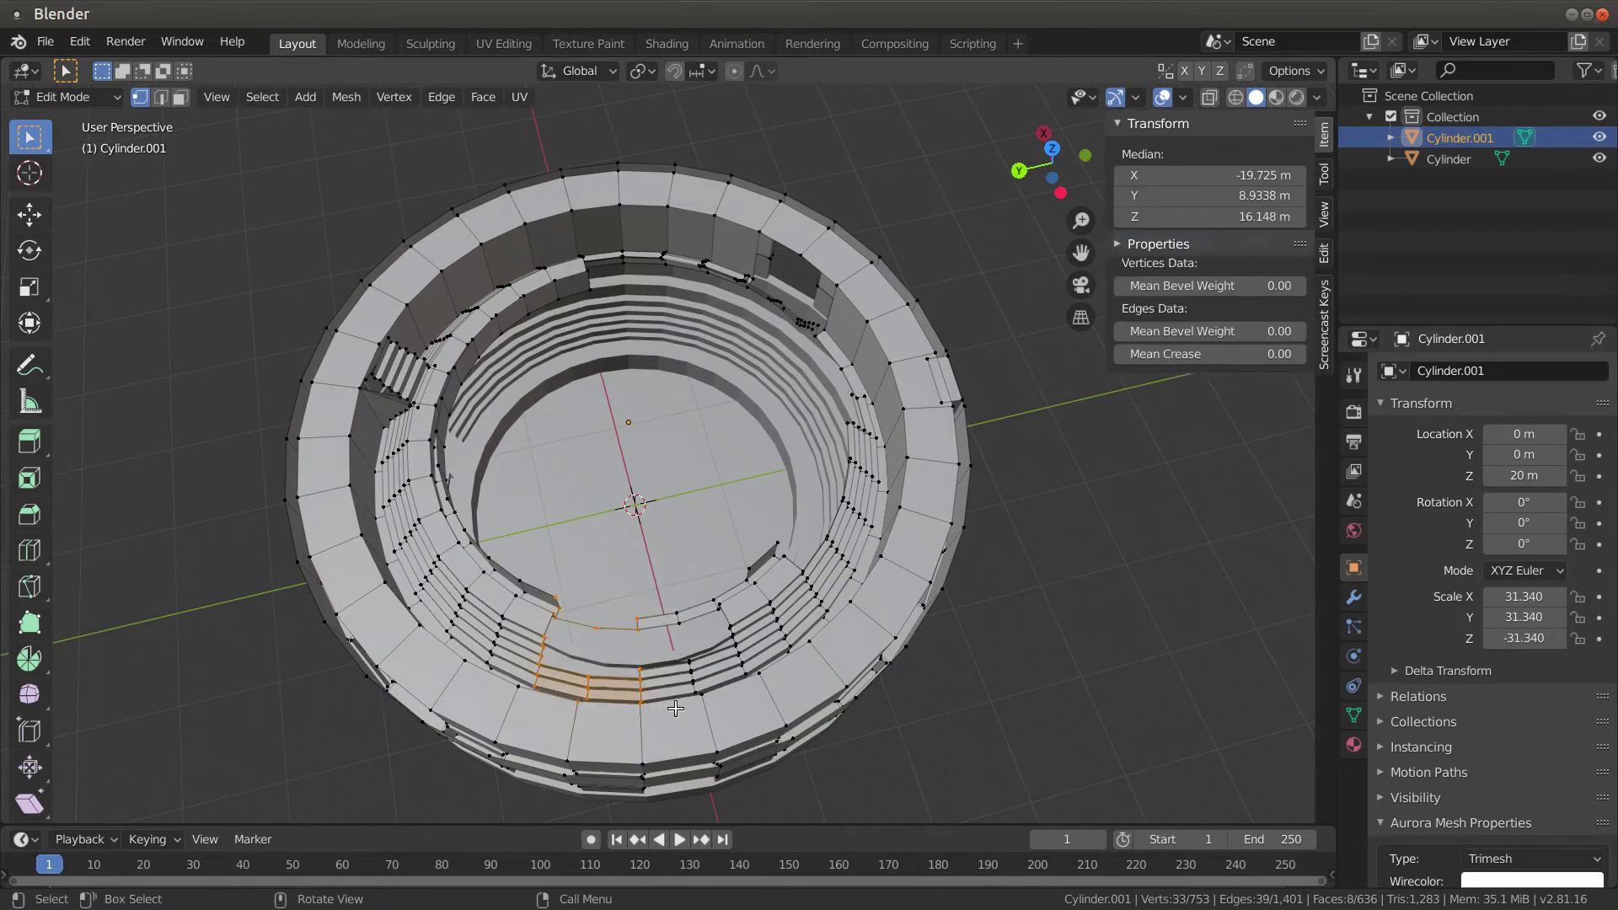
key(x)
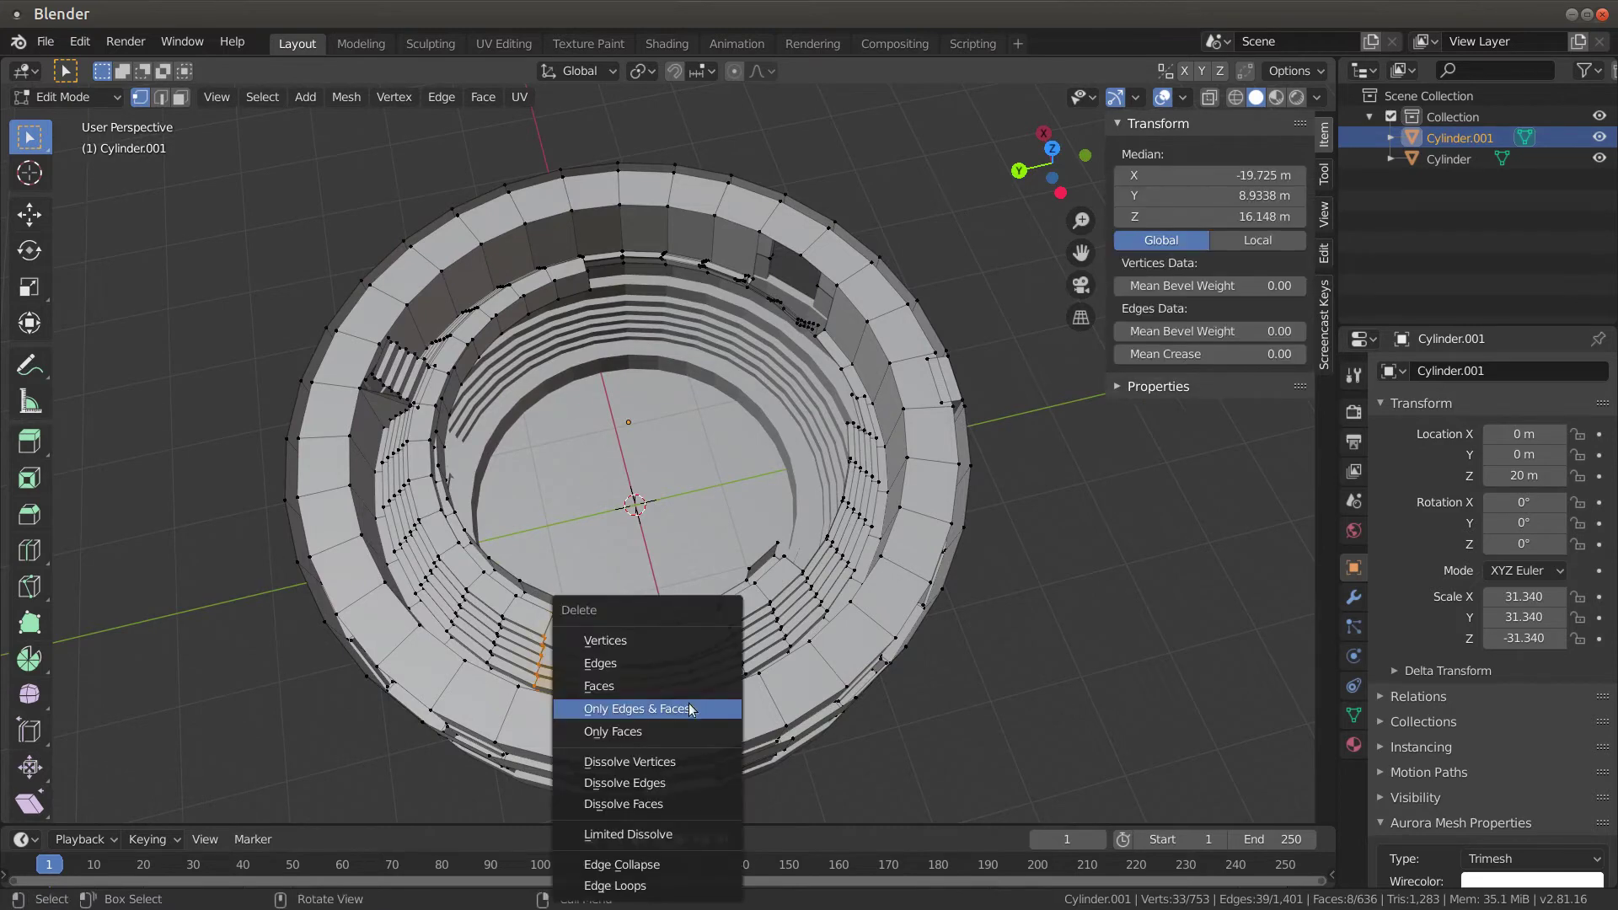
click(665, 641)
In see-through Top view, select the remaining inner terrace vertices all around the upper storey and delete them, keeping the outer wall
middle_drag(669, 648, 635, 661)
drag(502, 575, 689, 733)
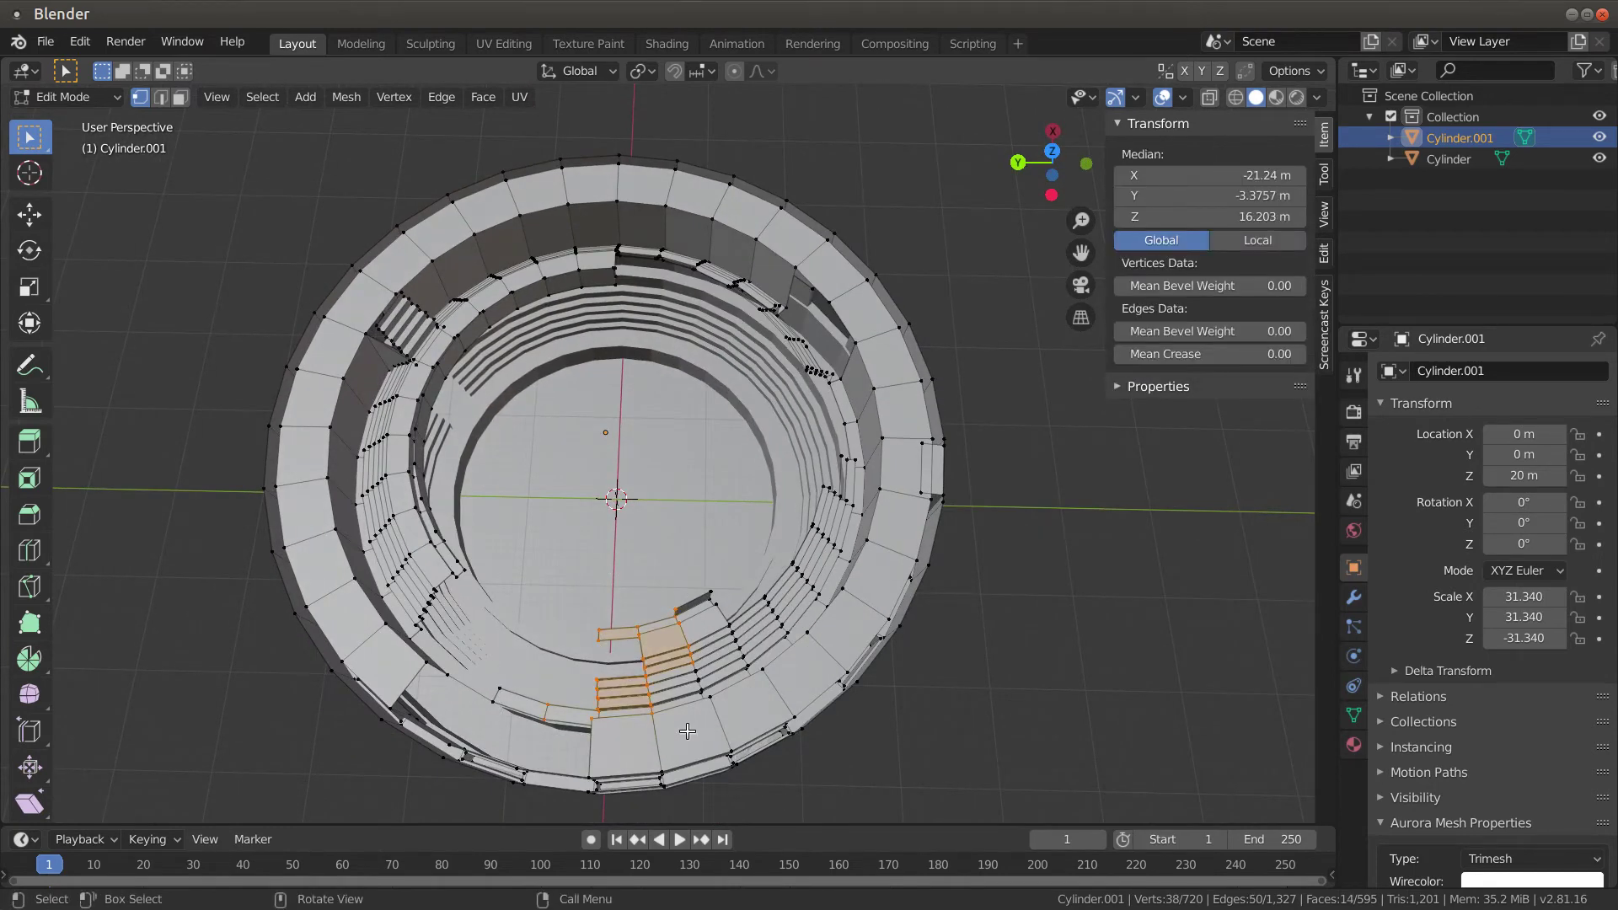
key(alt+z)
middle_drag(690, 733, 711, 738)
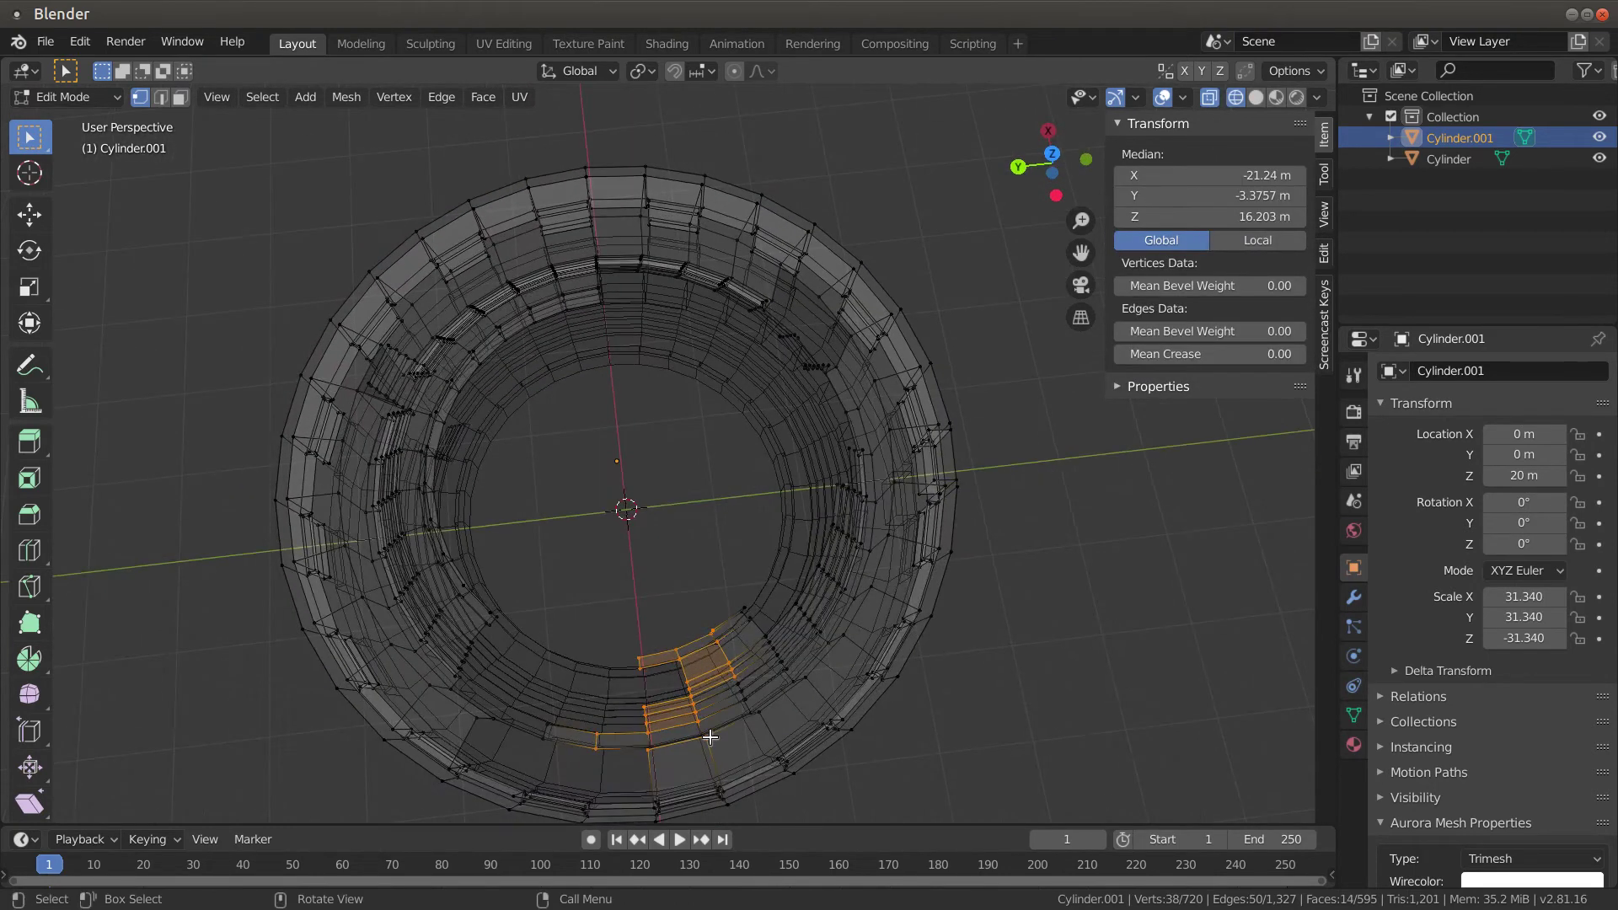
key(KP_7)
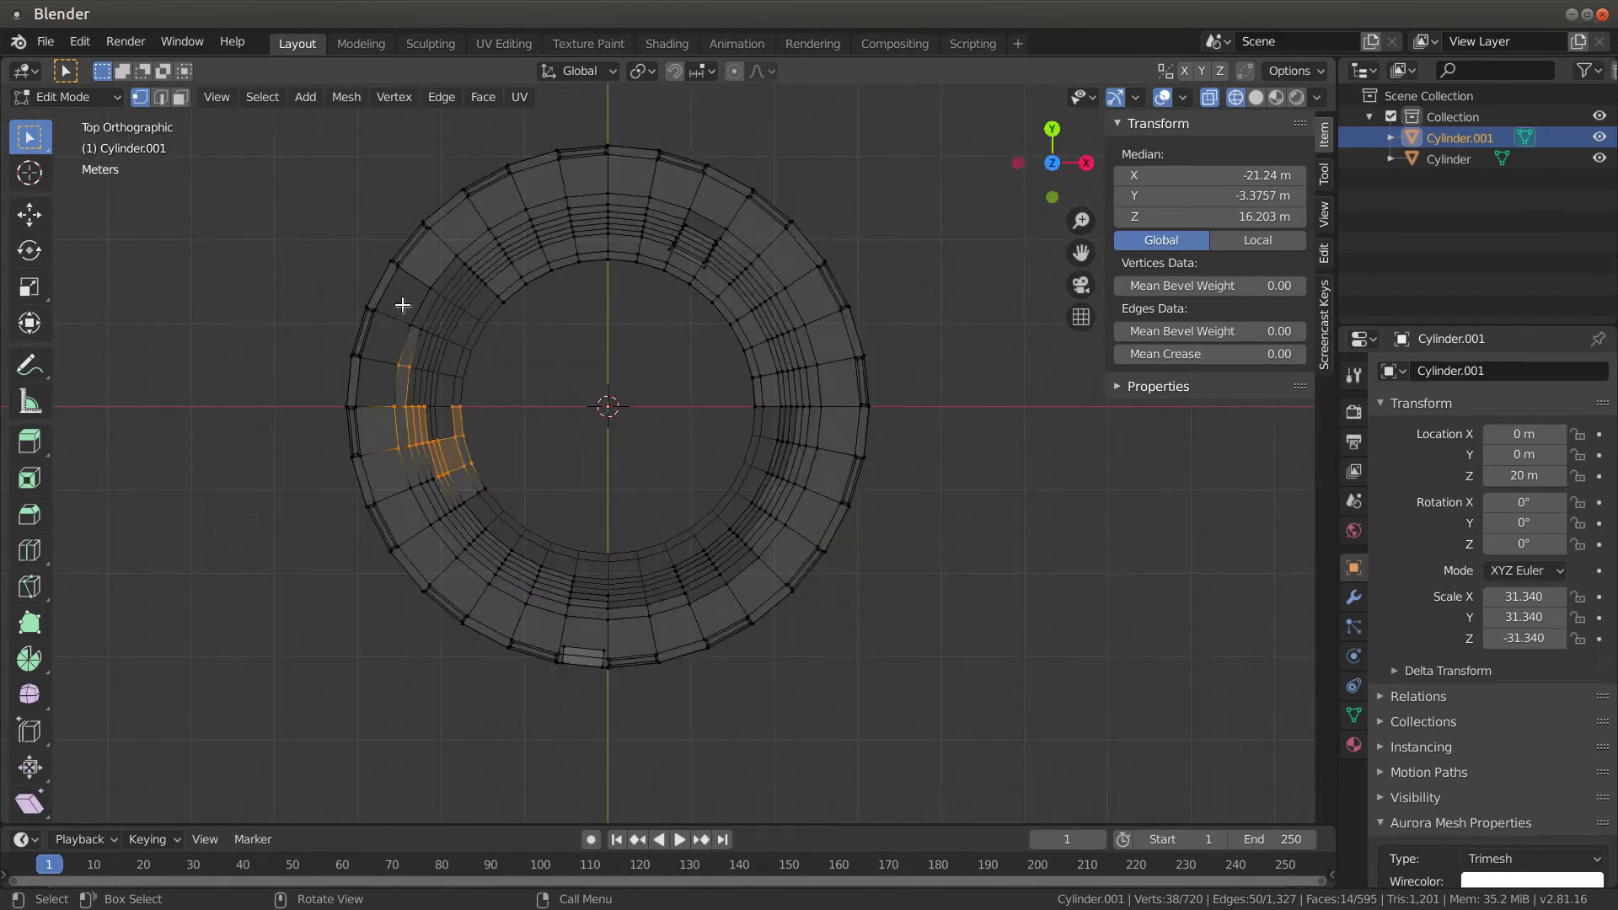
shift+drag(389, 312, 501, 495)
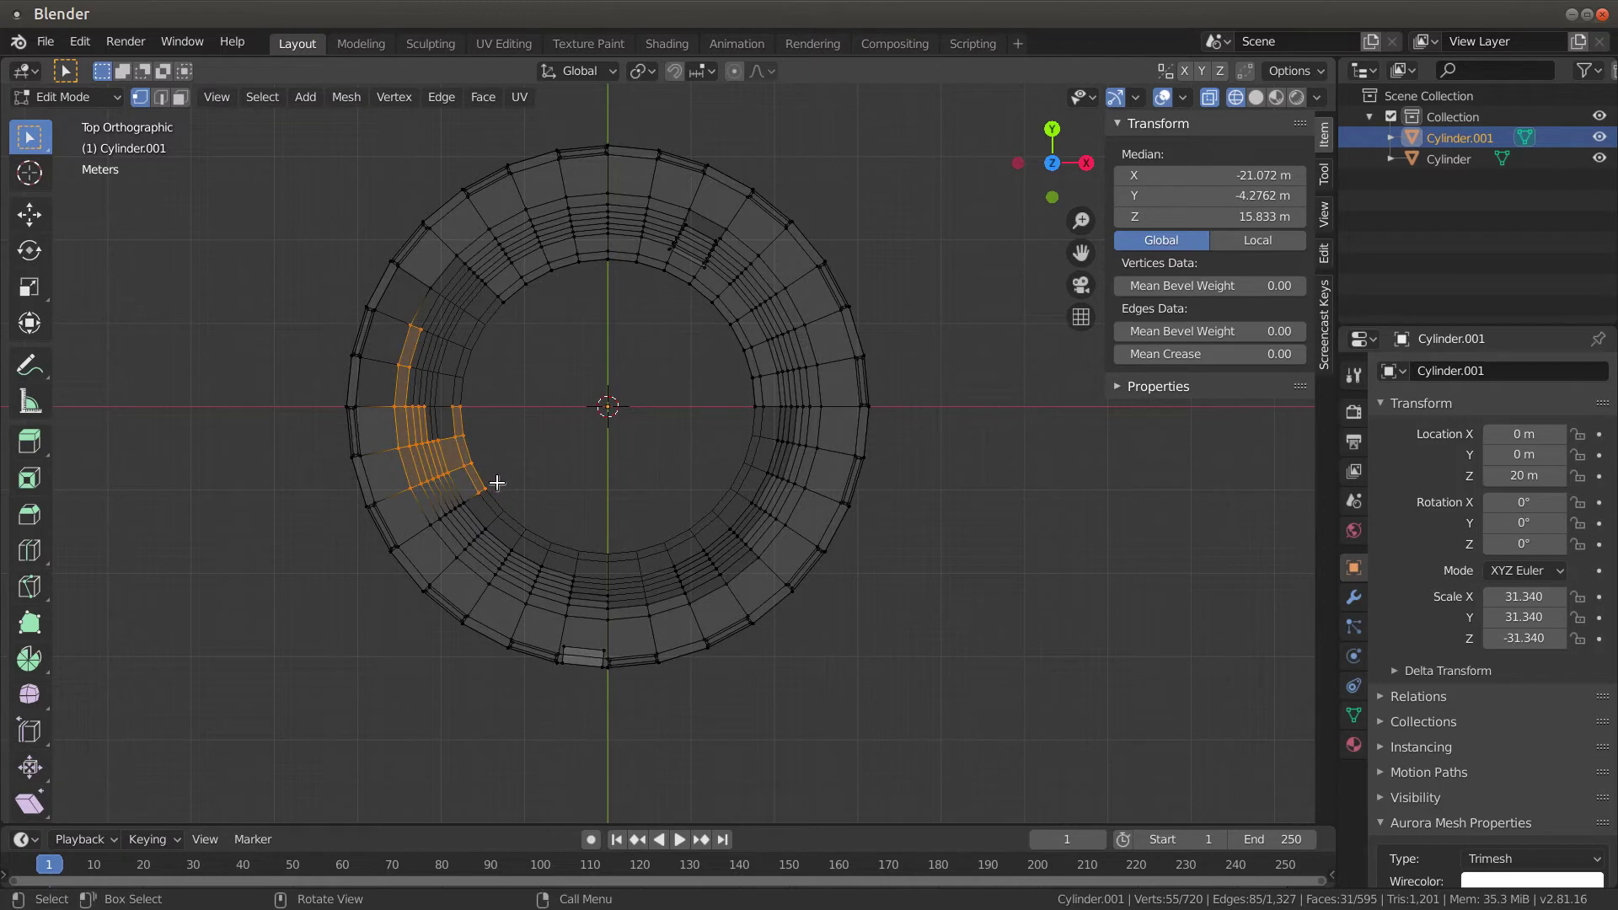
shift+drag(411, 466, 527, 536)
shift+drag(434, 491, 603, 602)
shift+drag(488, 509, 654, 626)
shift+drag(534, 531, 657, 621)
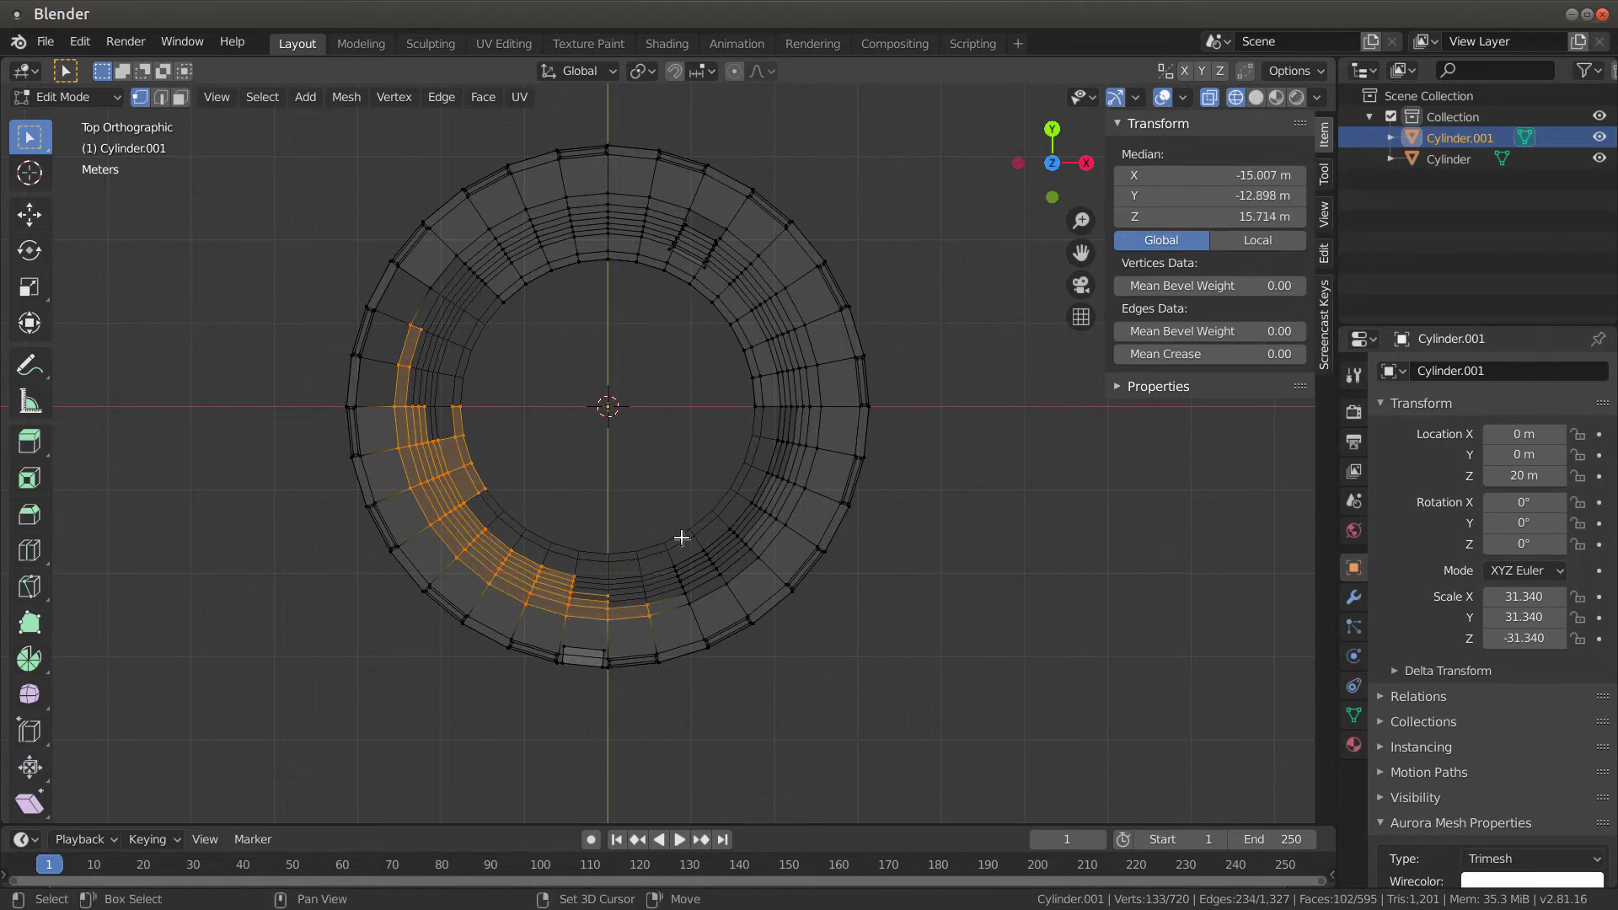
shift+drag(575, 497, 740, 617)
shift+drag(664, 478, 784, 558)
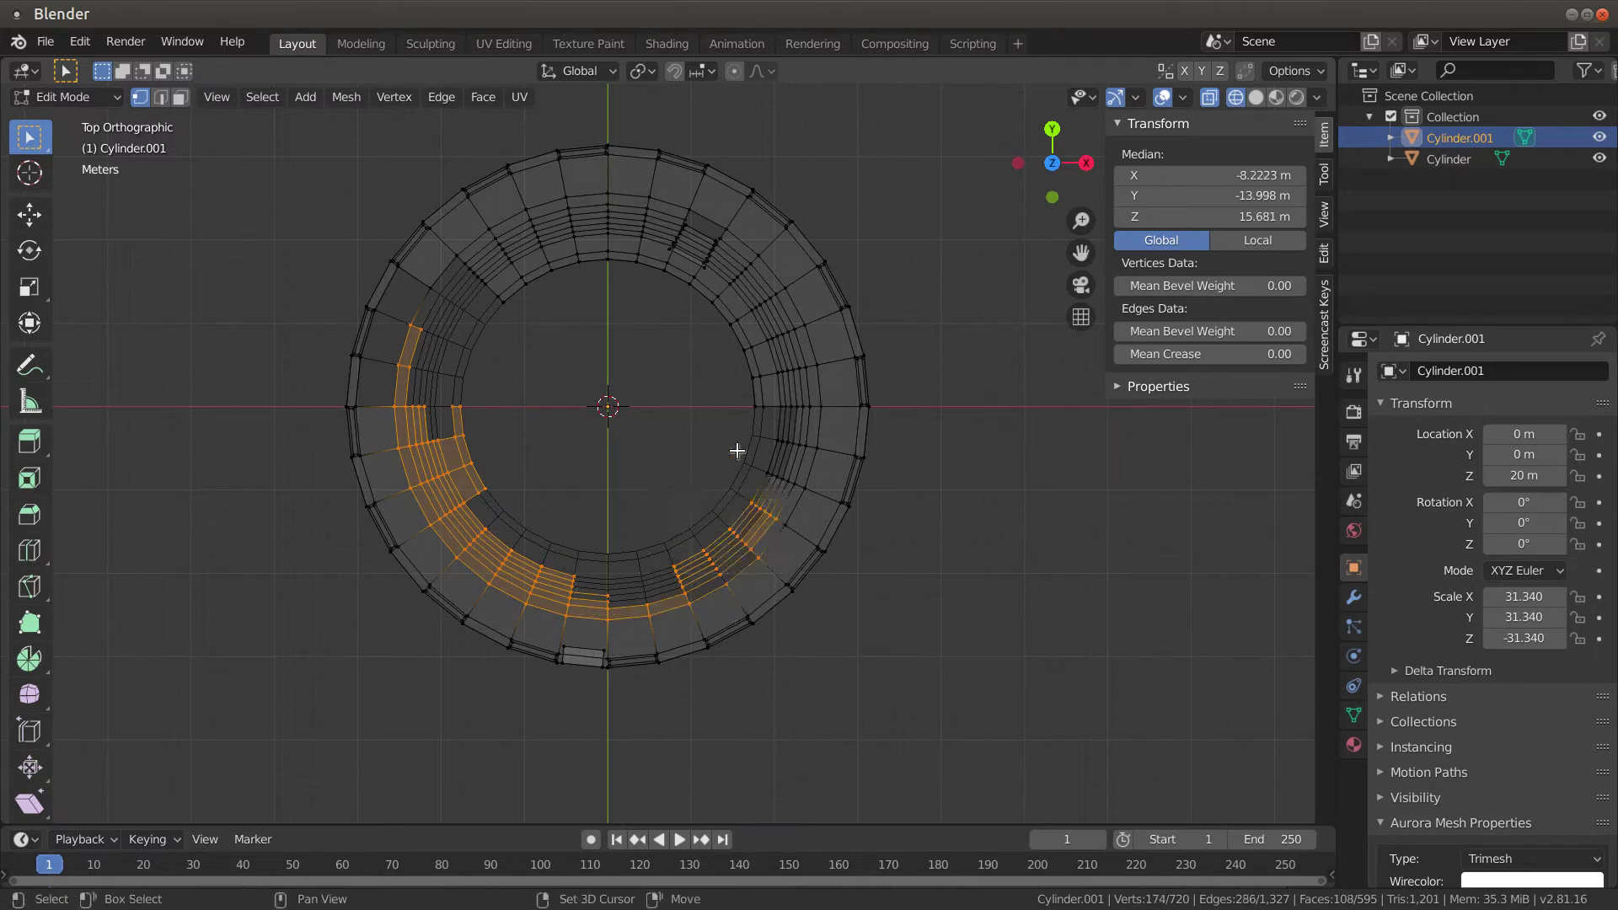
shift+drag(698, 389, 807, 552)
shift+drag(697, 339, 824, 506)
shift+drag(649, 270, 814, 440)
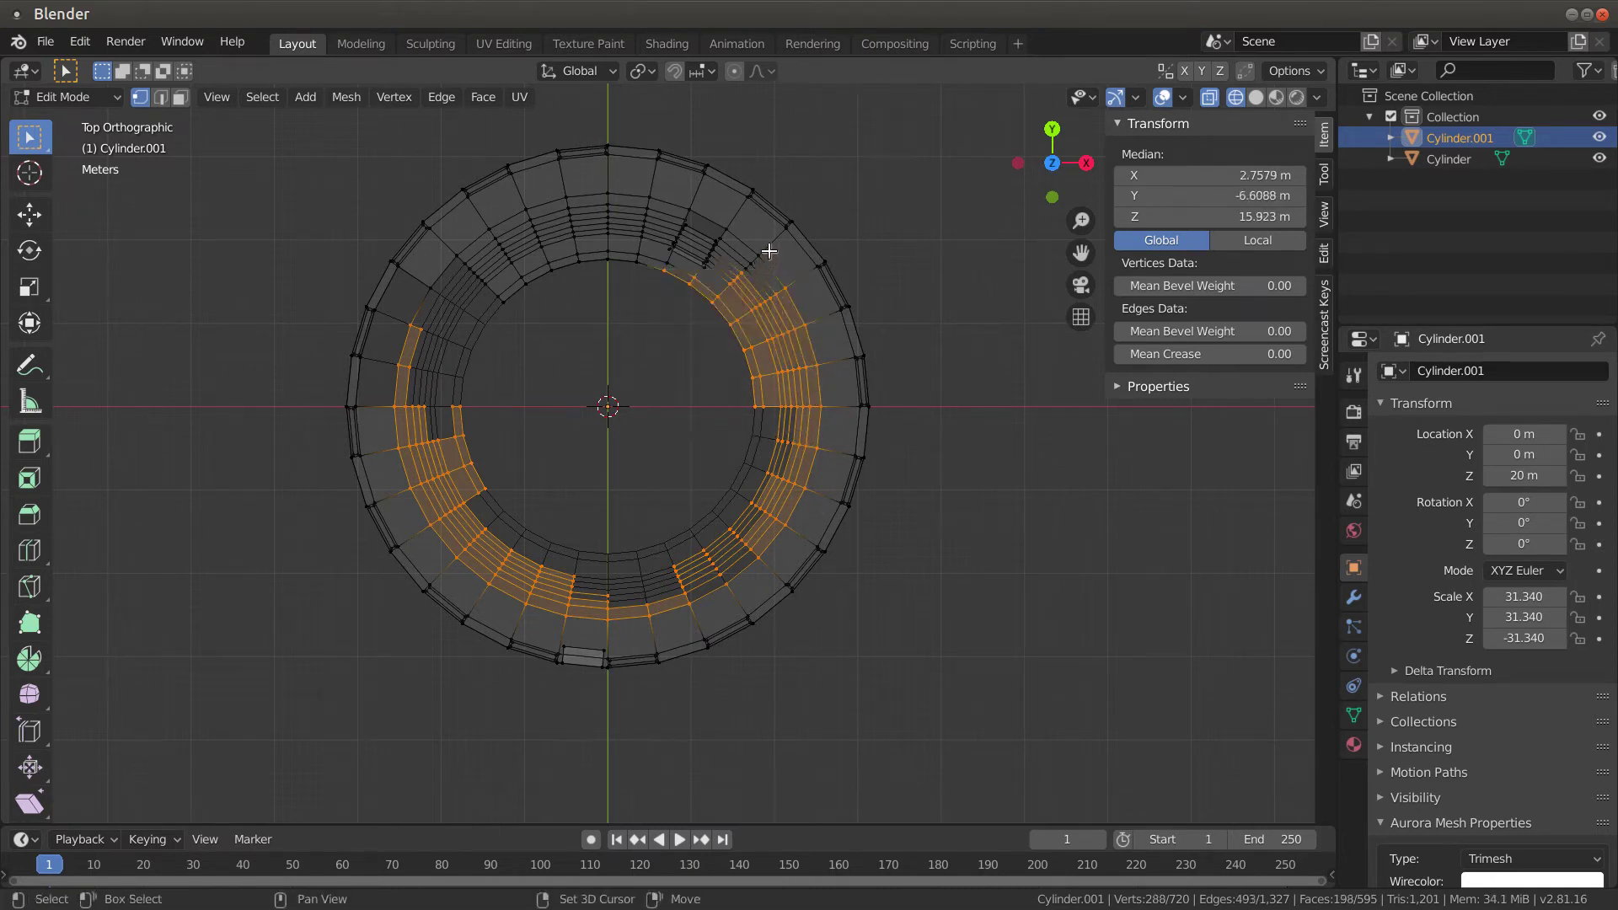
shift+drag(779, 224, 627, 274)
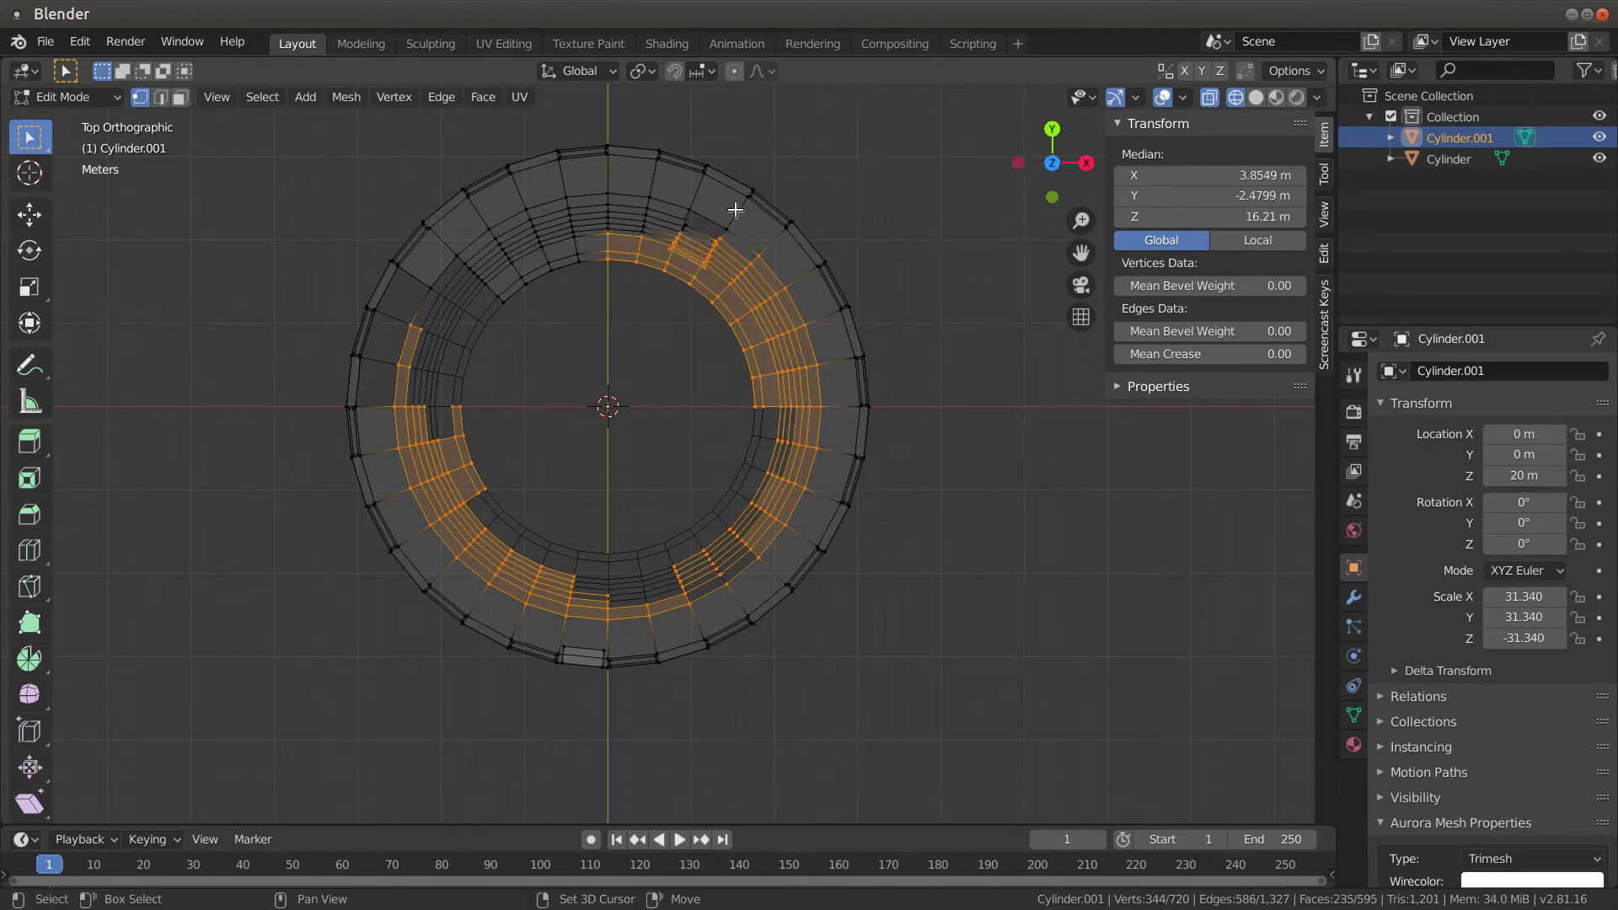
shift+drag(735, 210, 533, 339)
shift+drag(698, 189, 478, 352)
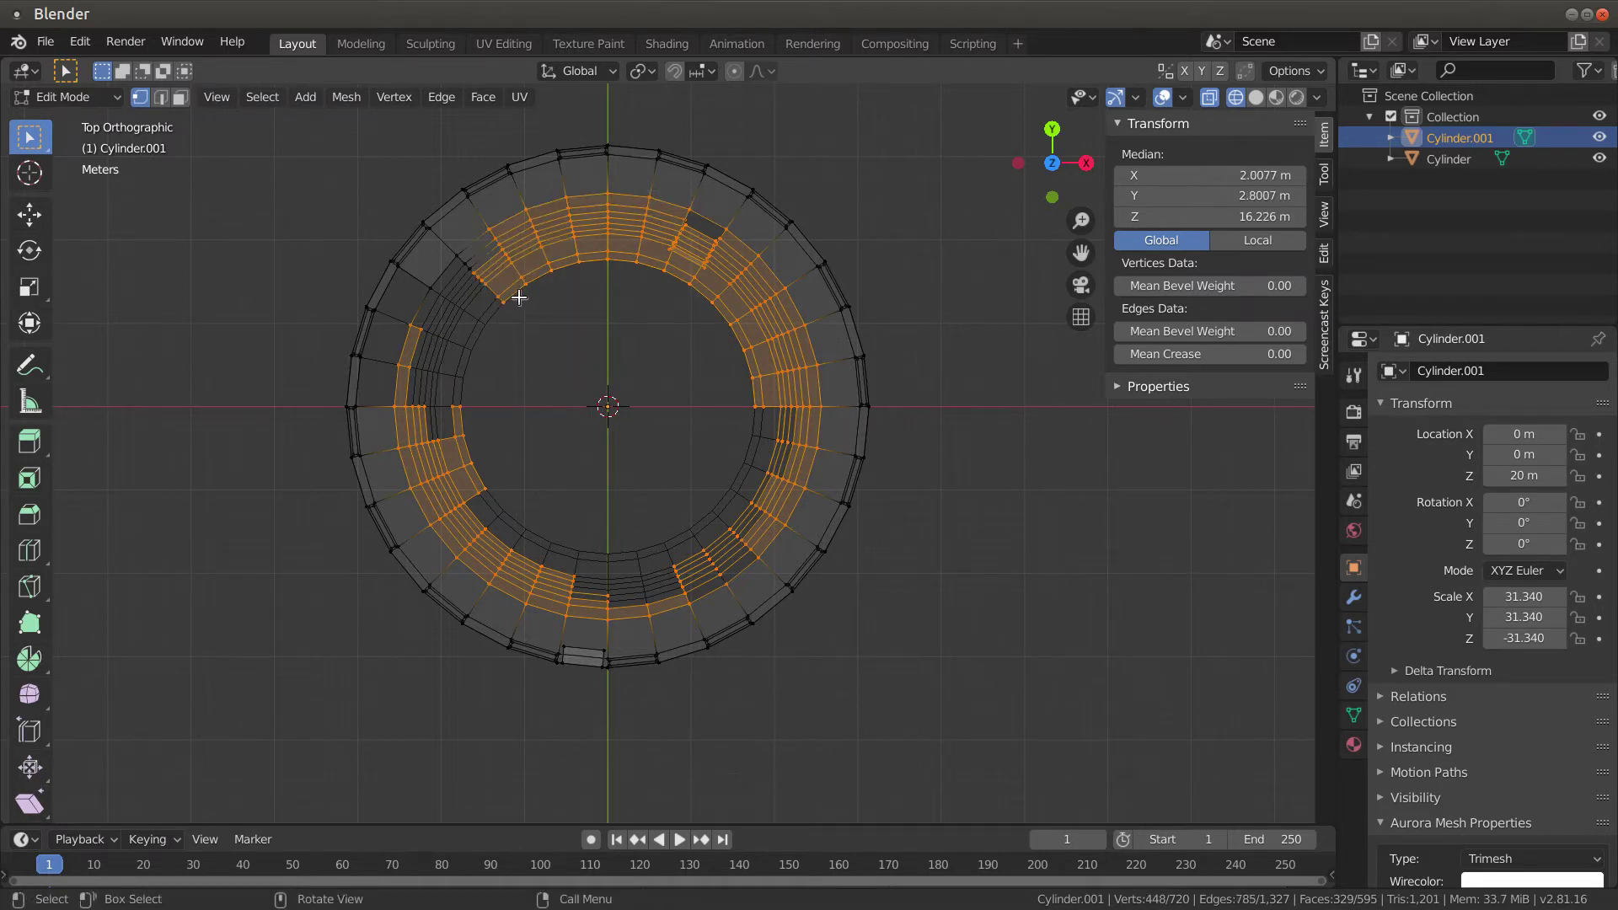
key(ctrl+z)
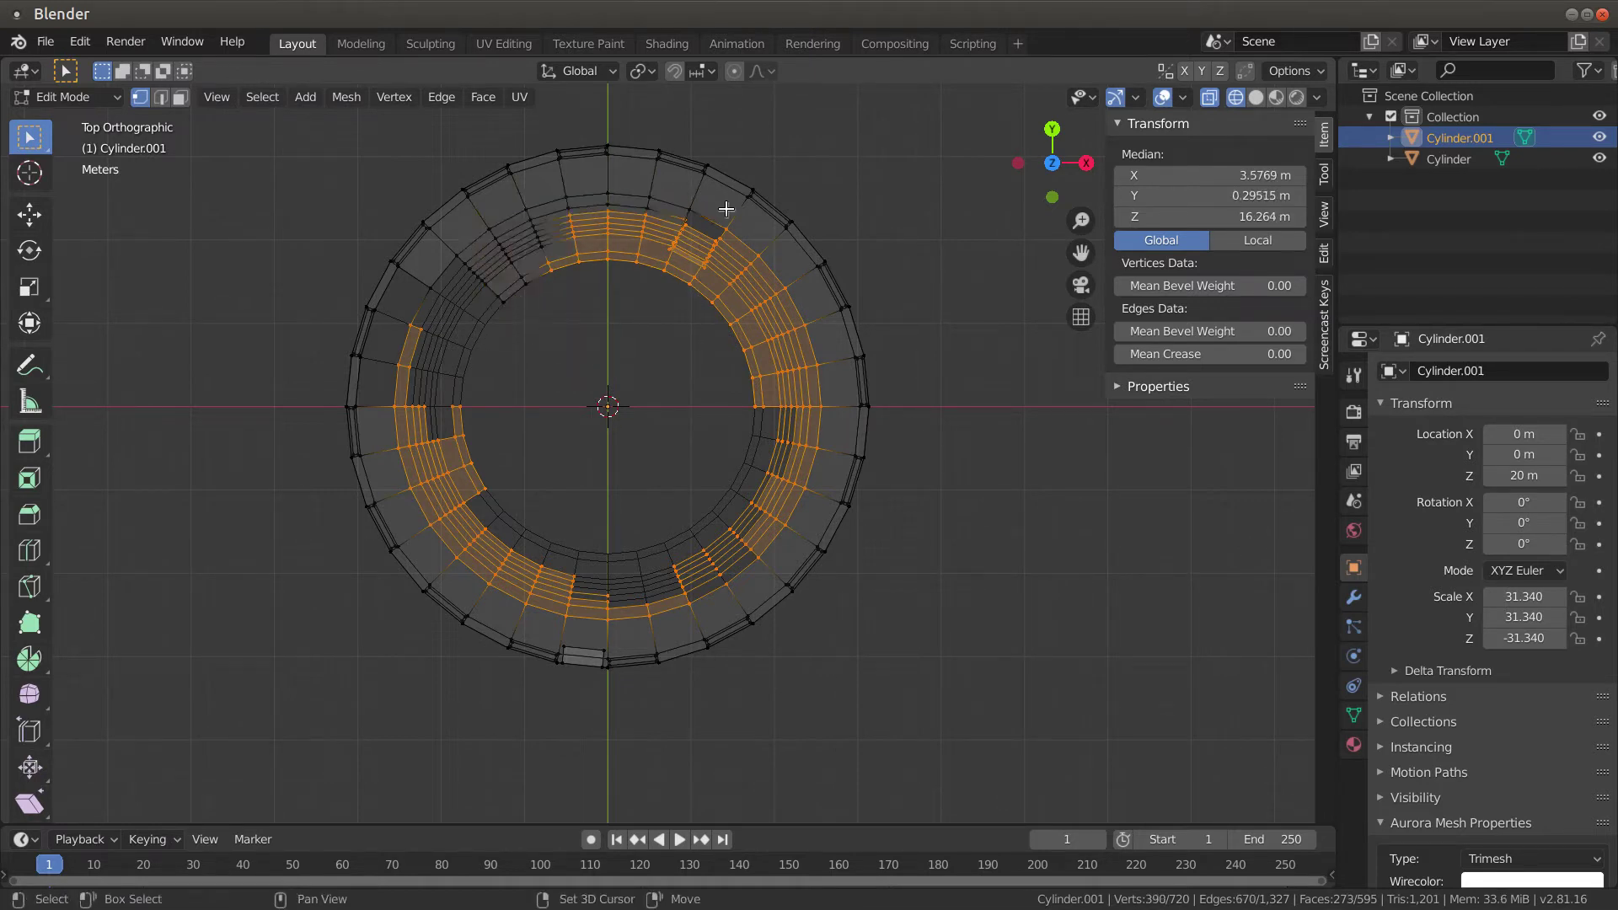
shift+drag(705, 199, 576, 292)
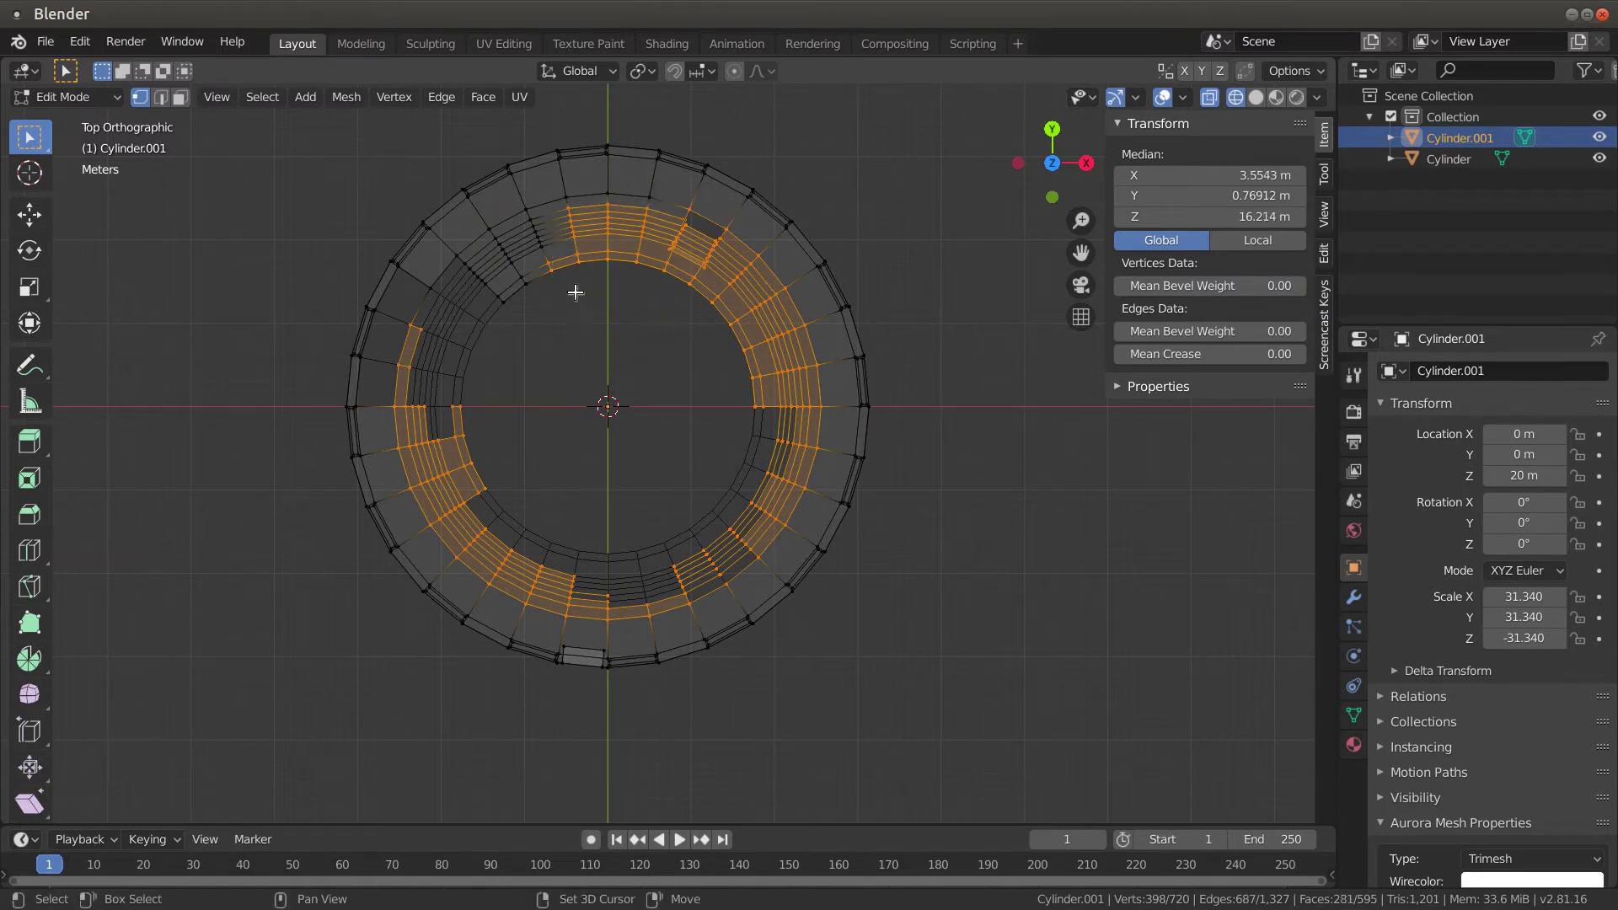
shift+drag(664, 183, 524, 354)
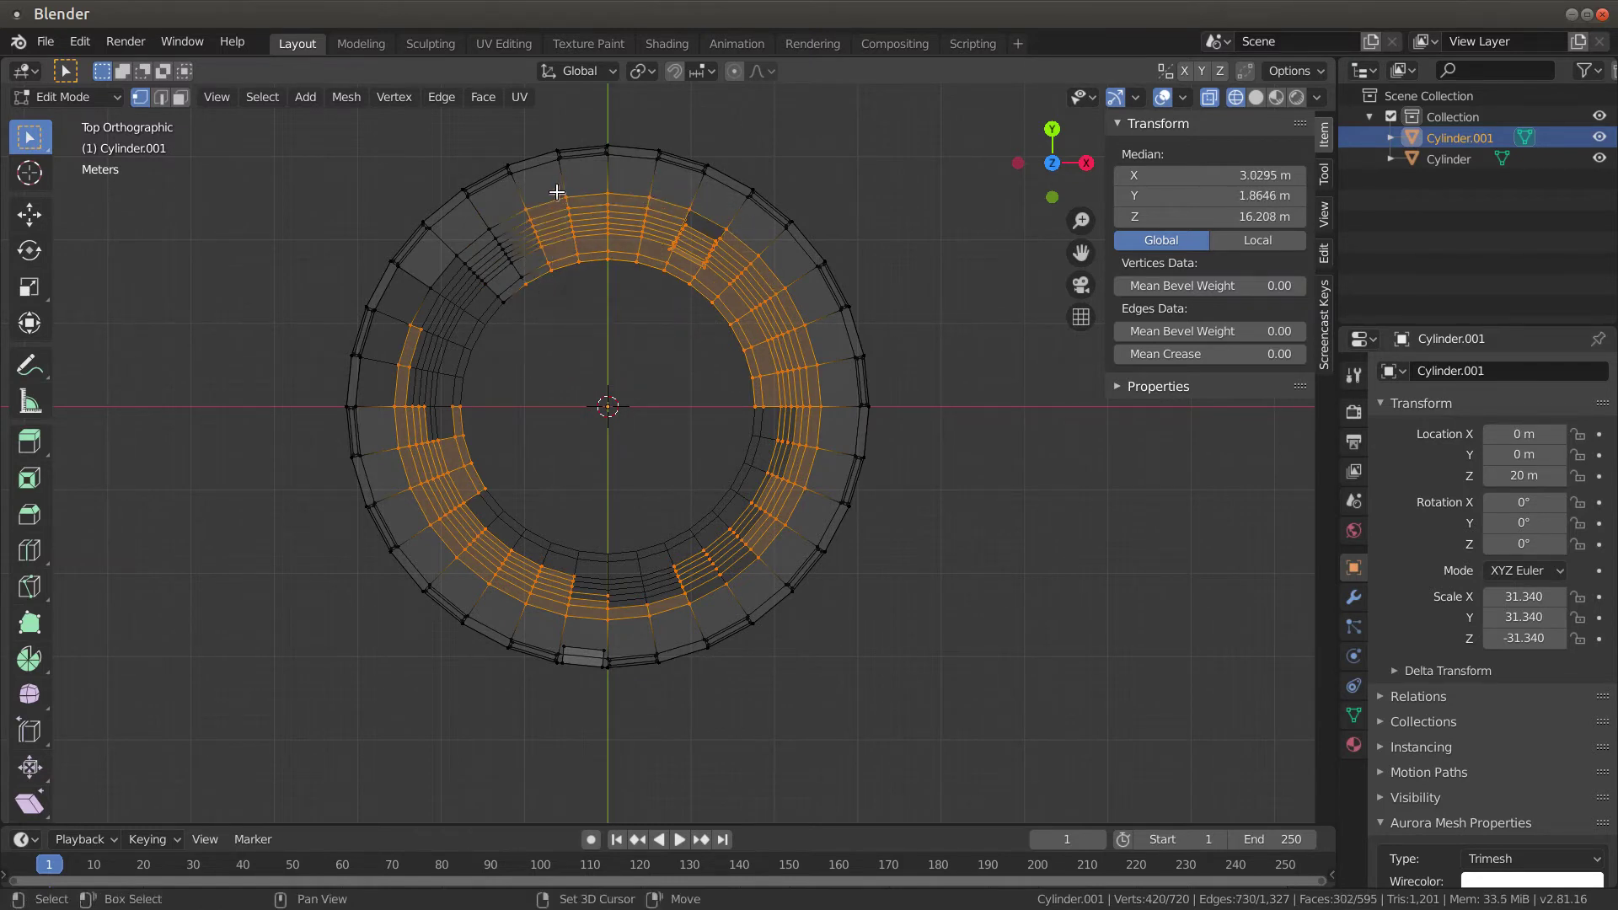
shift+drag(533, 210, 527, 363)
shift+drag(420, 283, 560, 453)
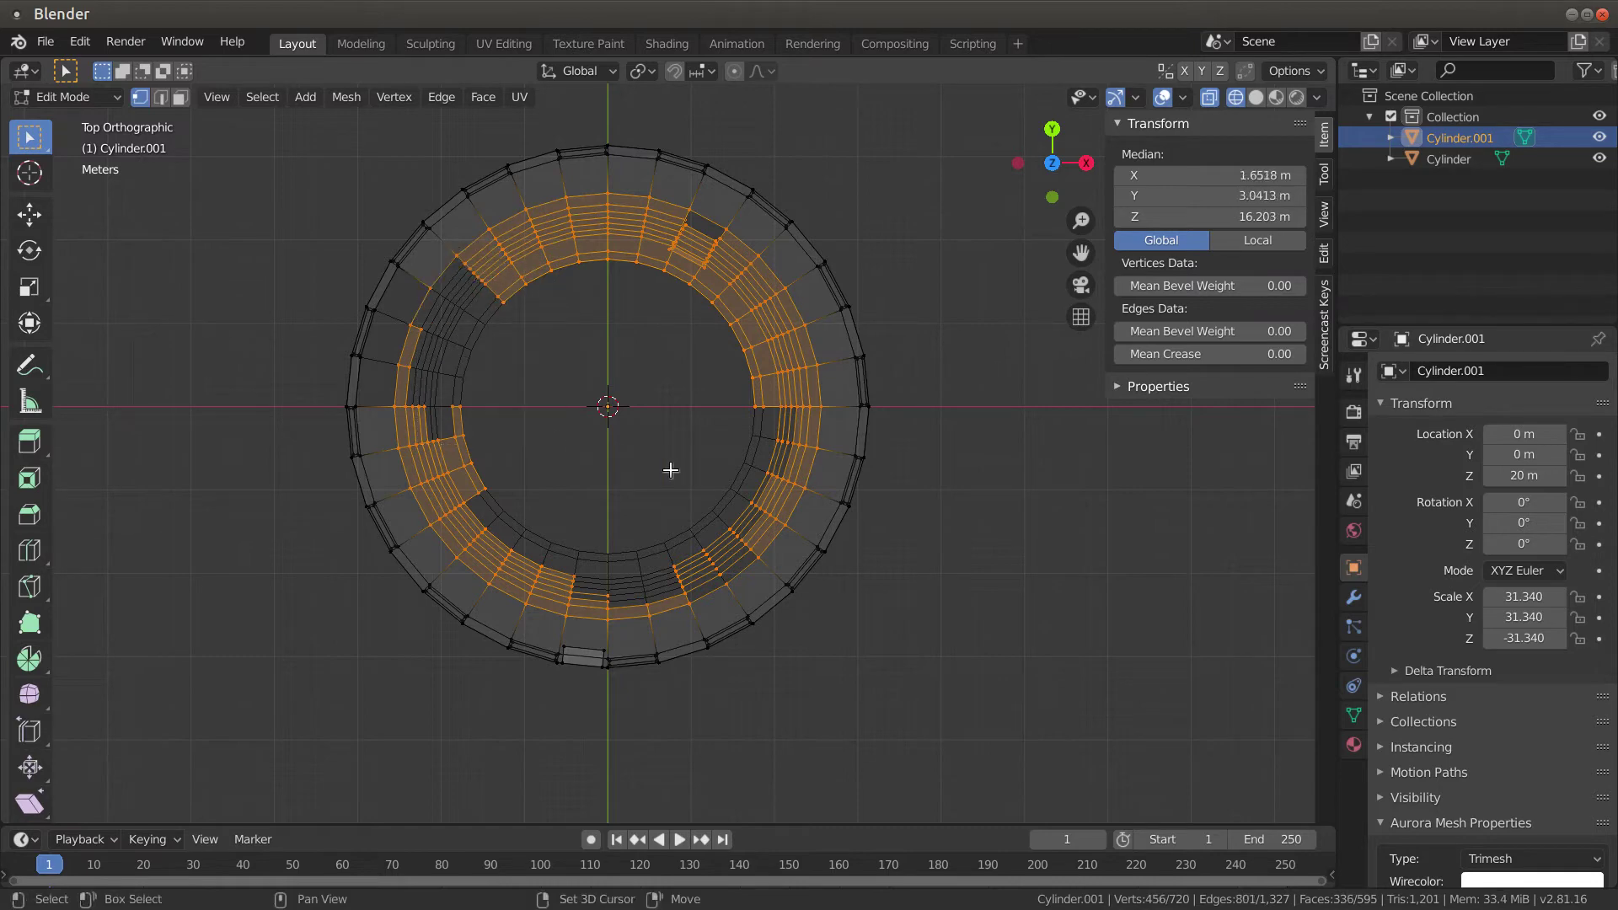
key(x)
click(726, 474)
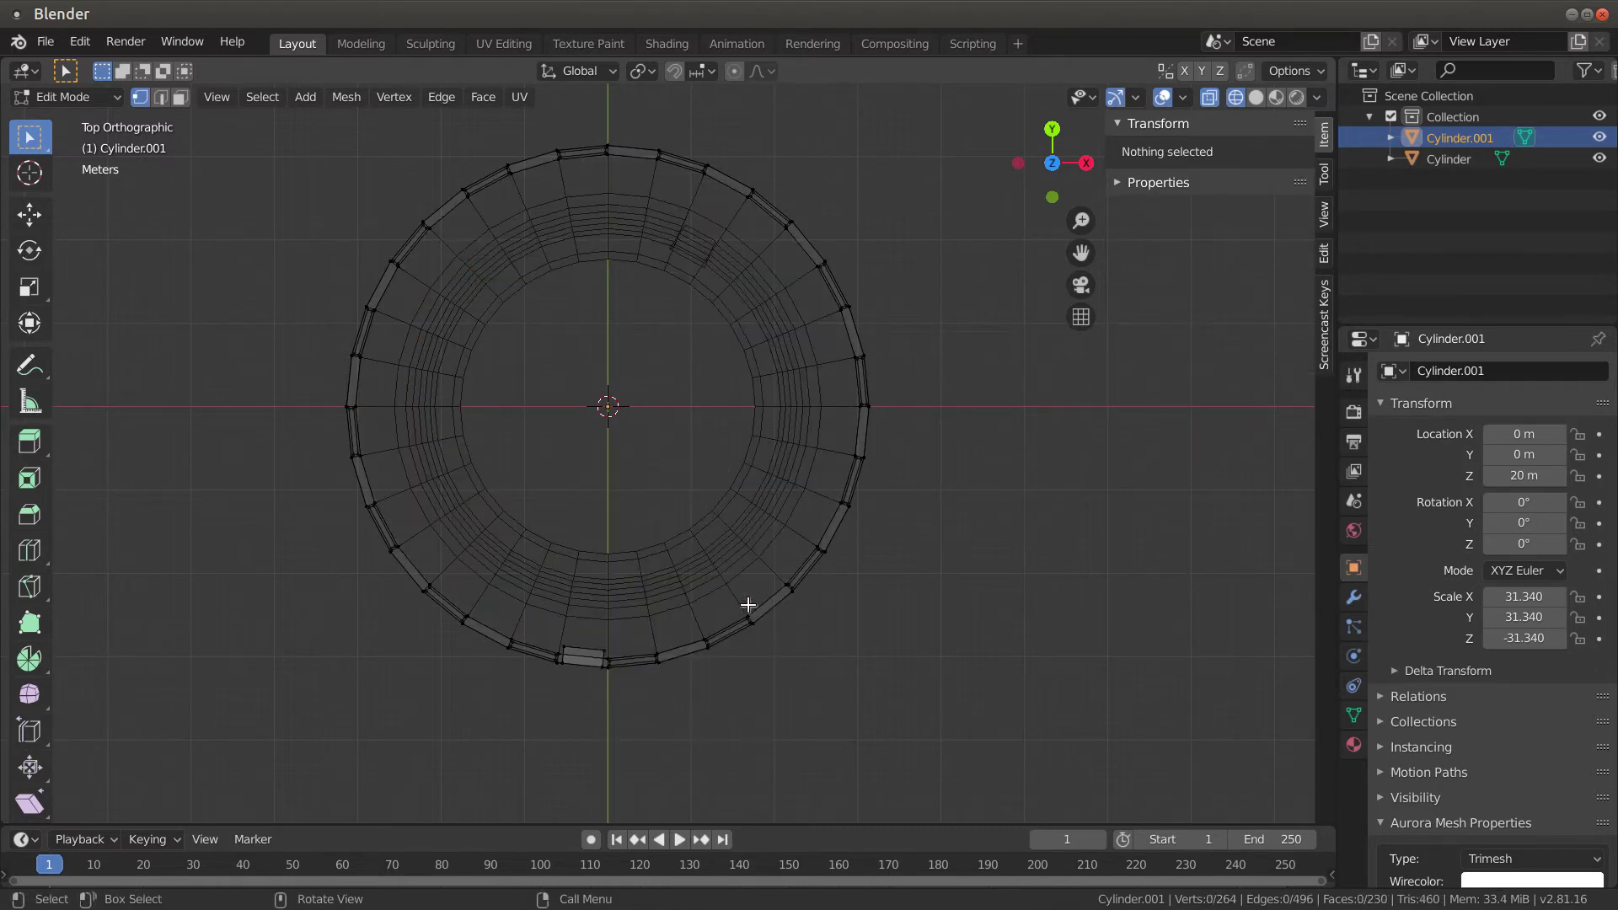
In solid shading, delete the four inner corner vertices of the mirrored doorway frame in the upper storey's wall
middle_drag(748, 605, 661, 545)
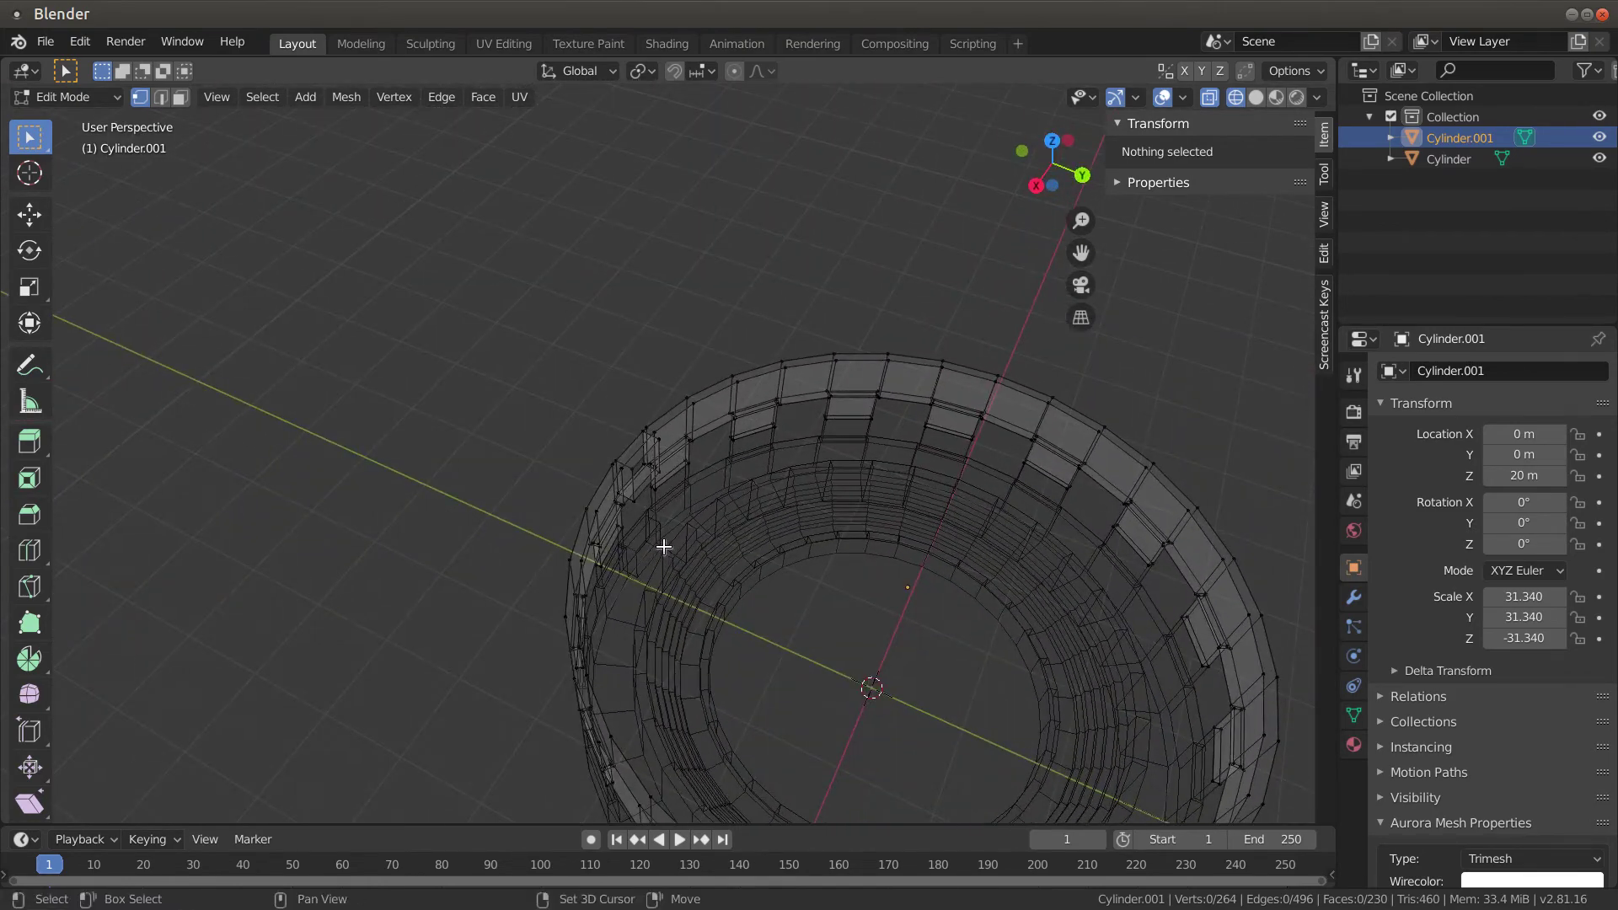
key(shift+z)
scroll(664, 547, up, 4)
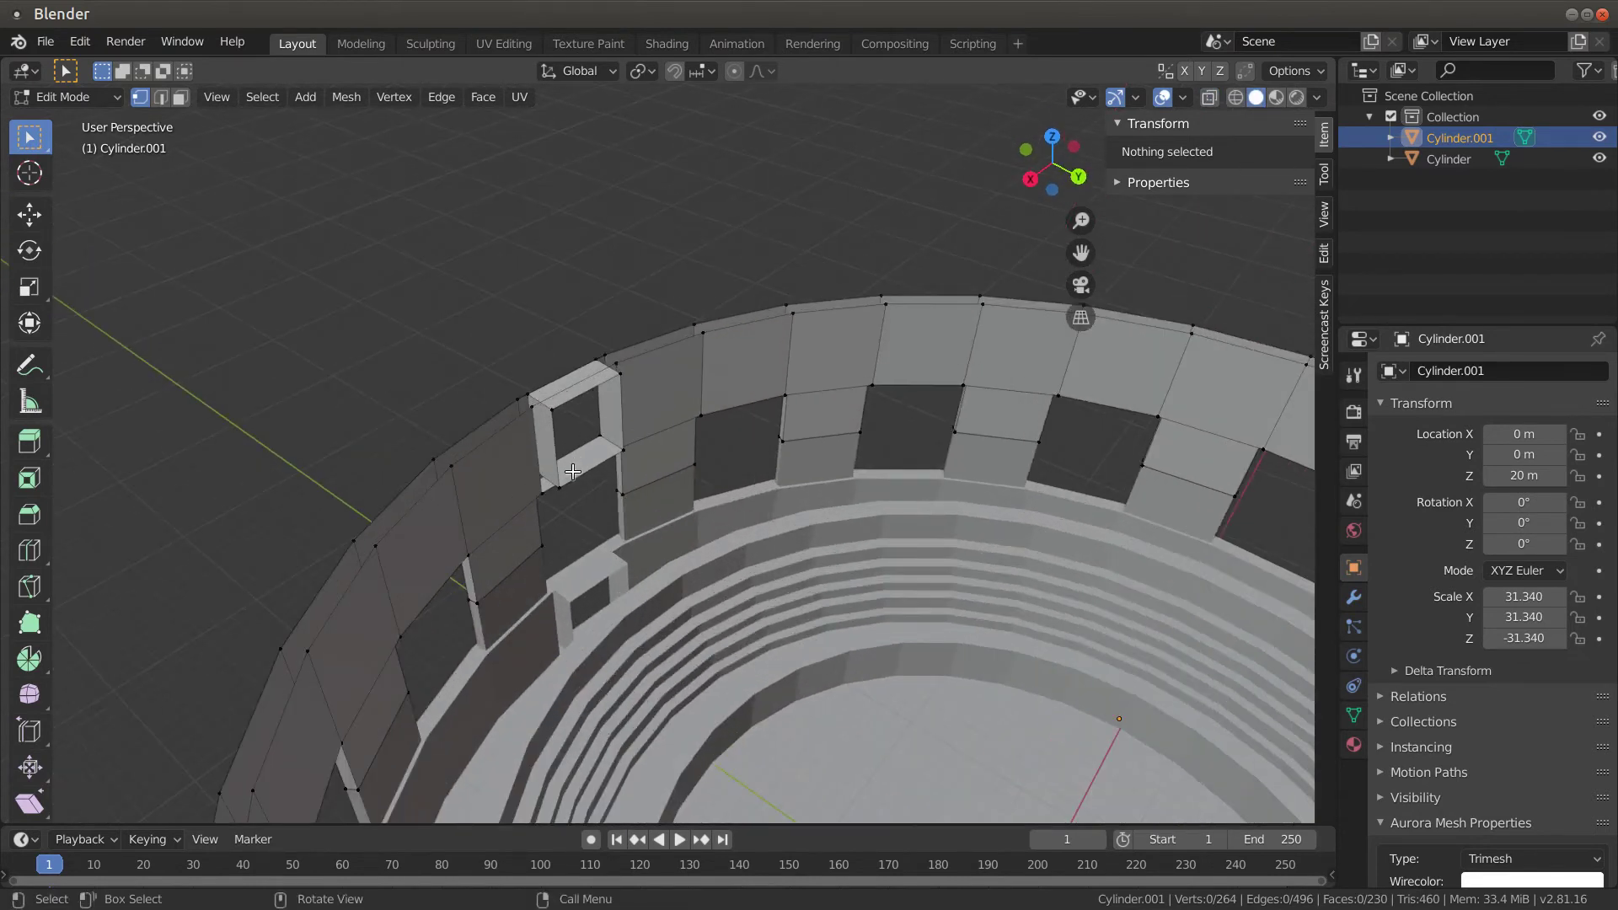
click(561, 488)
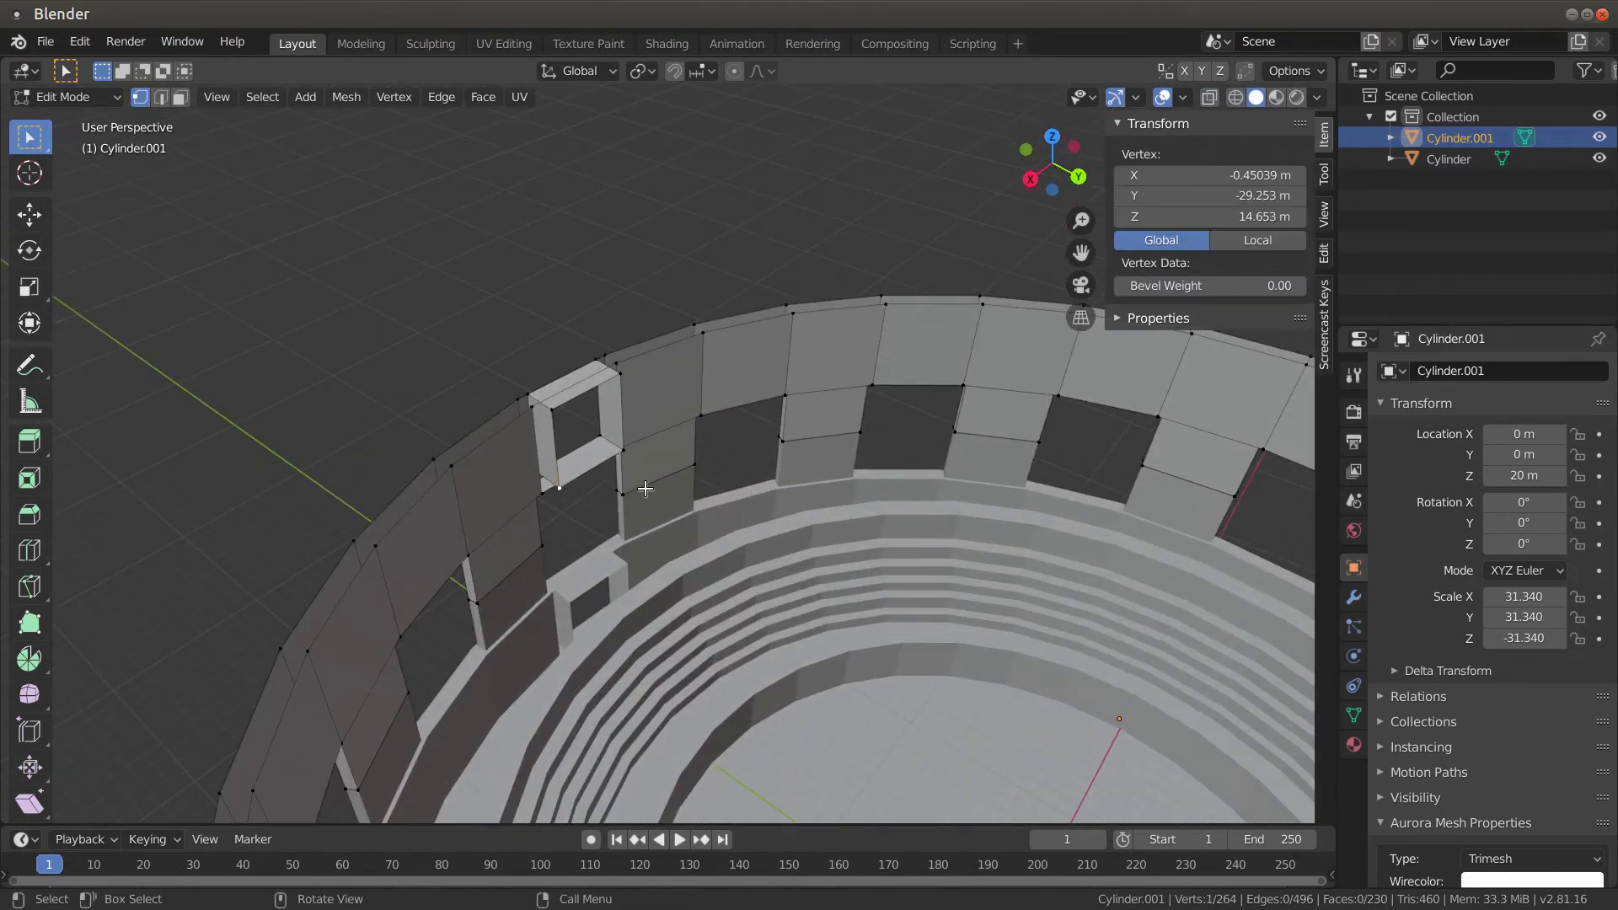
shift+click(623, 451)
shift+click(624, 372)
shift+click(552, 410)
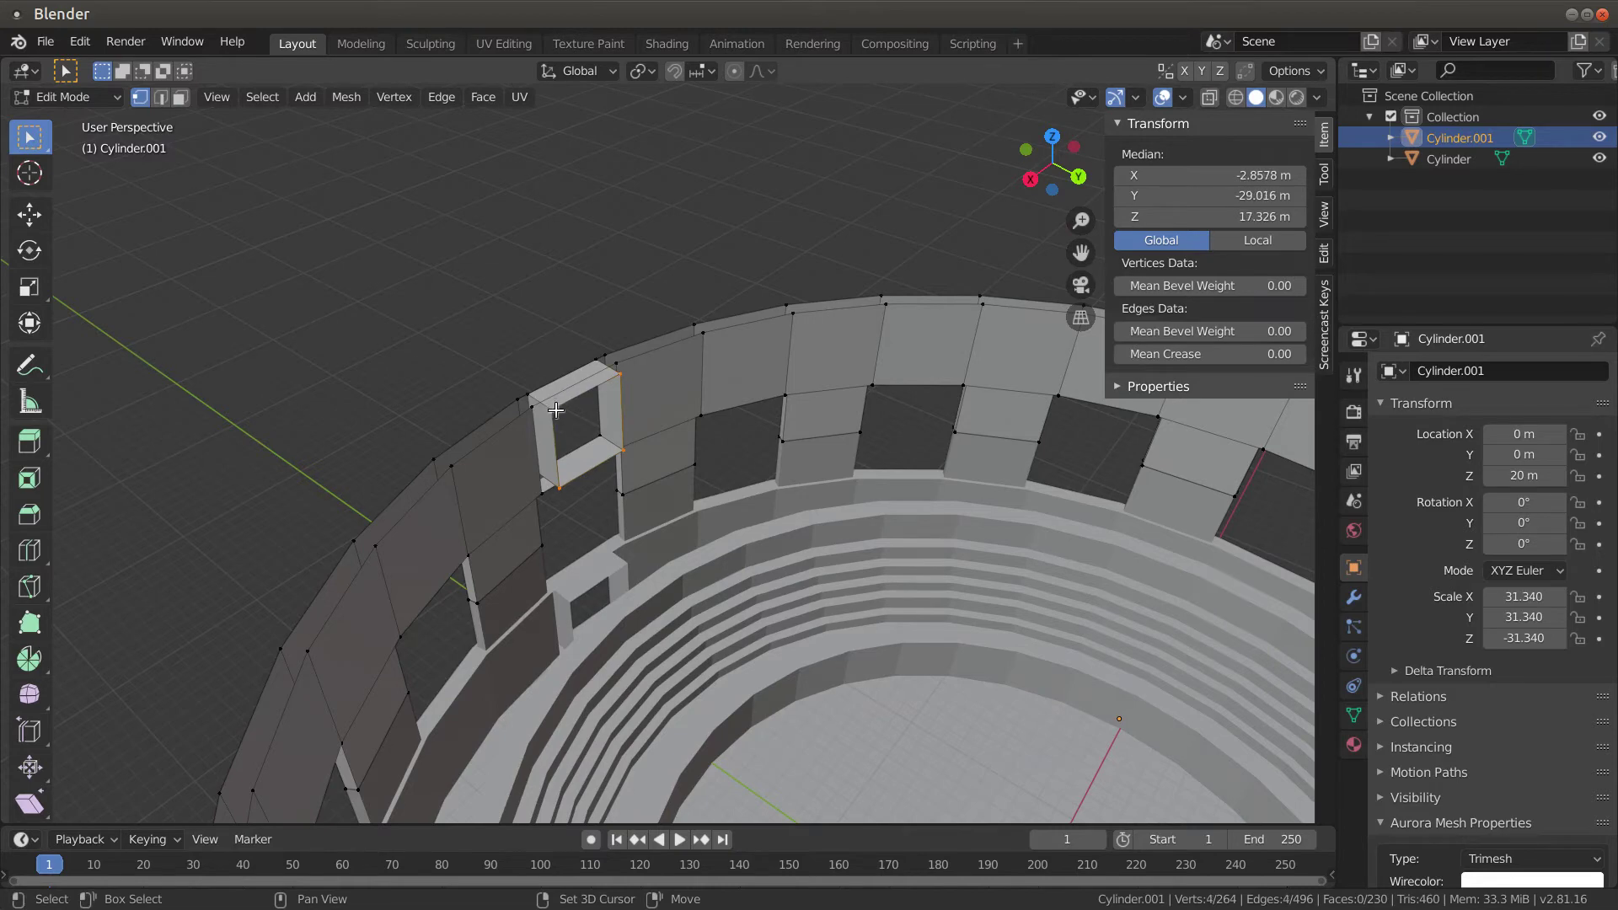
key(x)
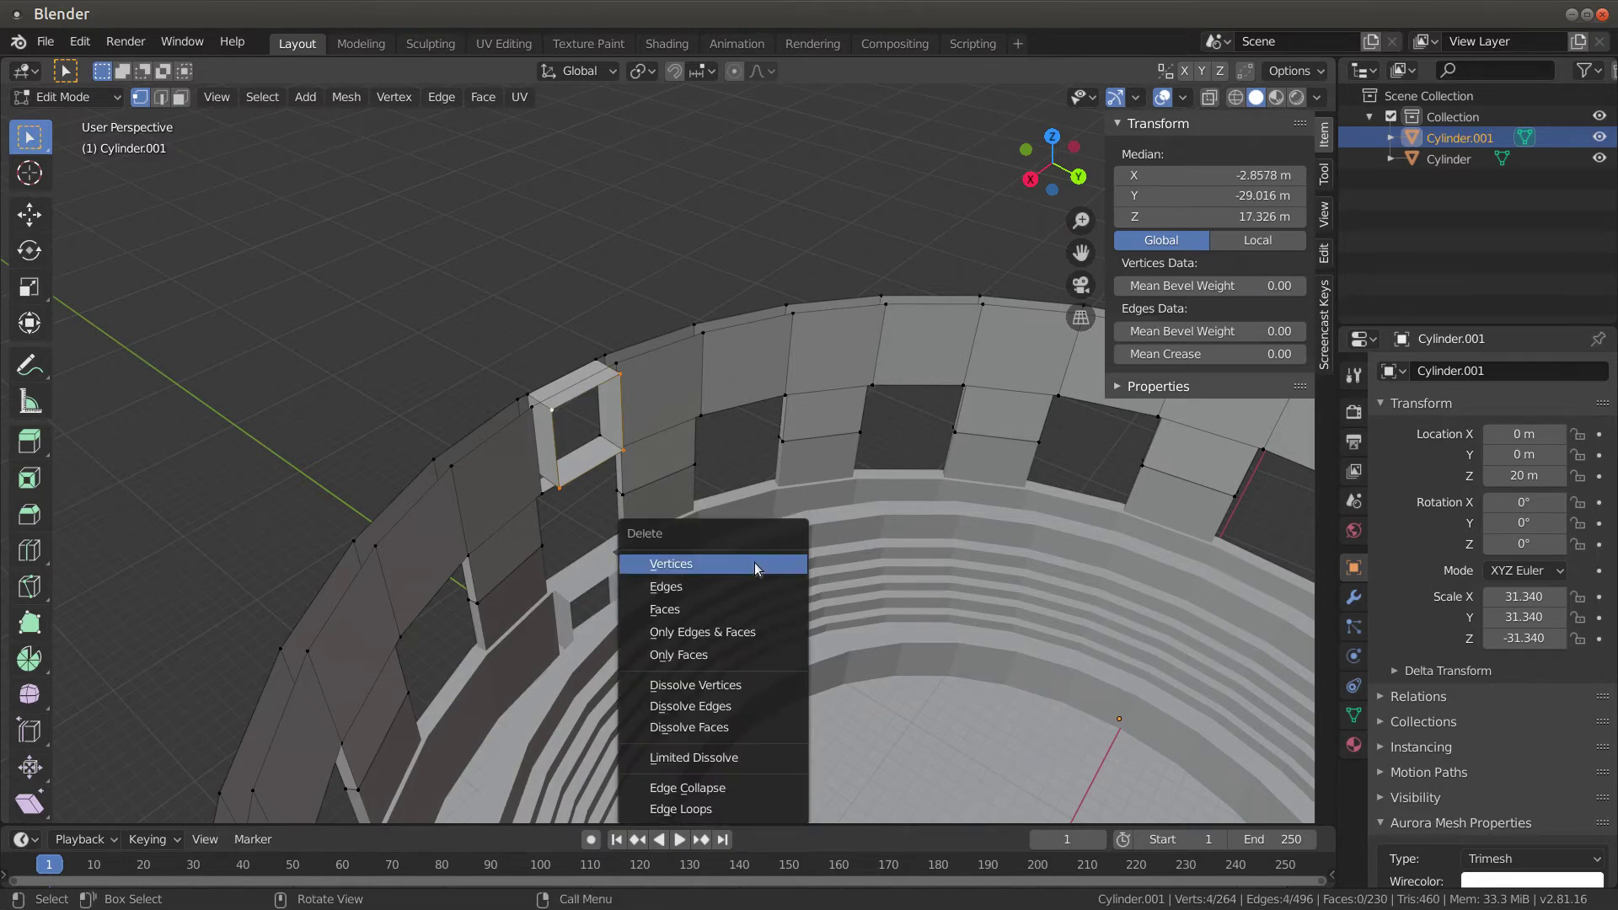
click(755, 563)
Fill the doorway gap in the upper storey's inner wall with a face between its four corner vertices
middle_drag(755, 563, 560, 496)
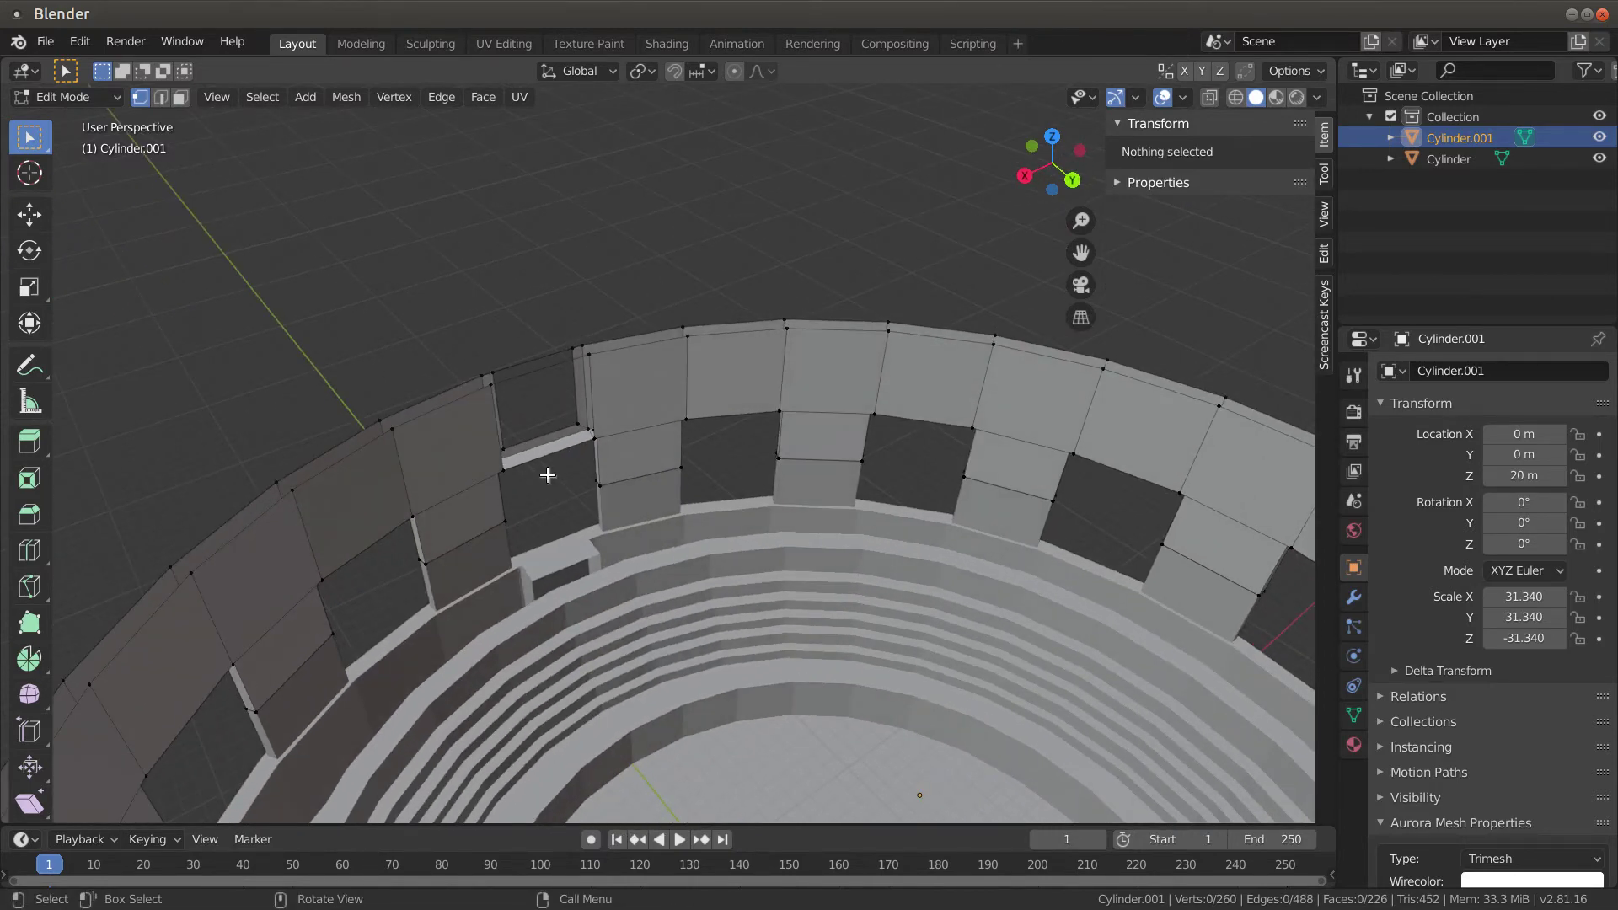
click(504, 468)
shift+click(491, 385)
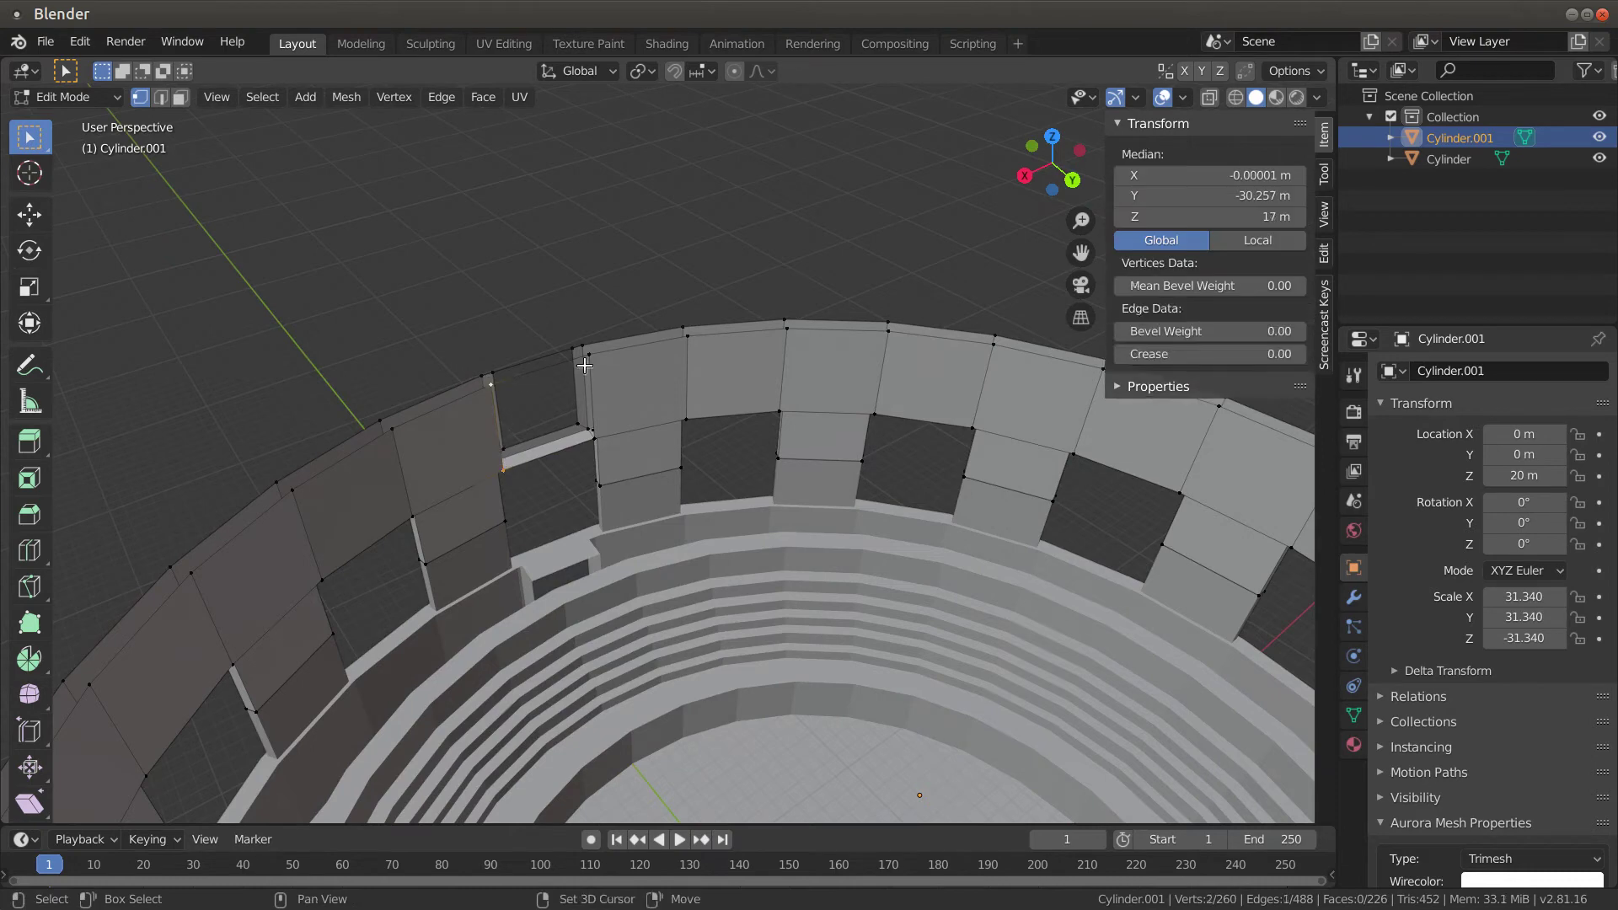
shift+click(588, 354)
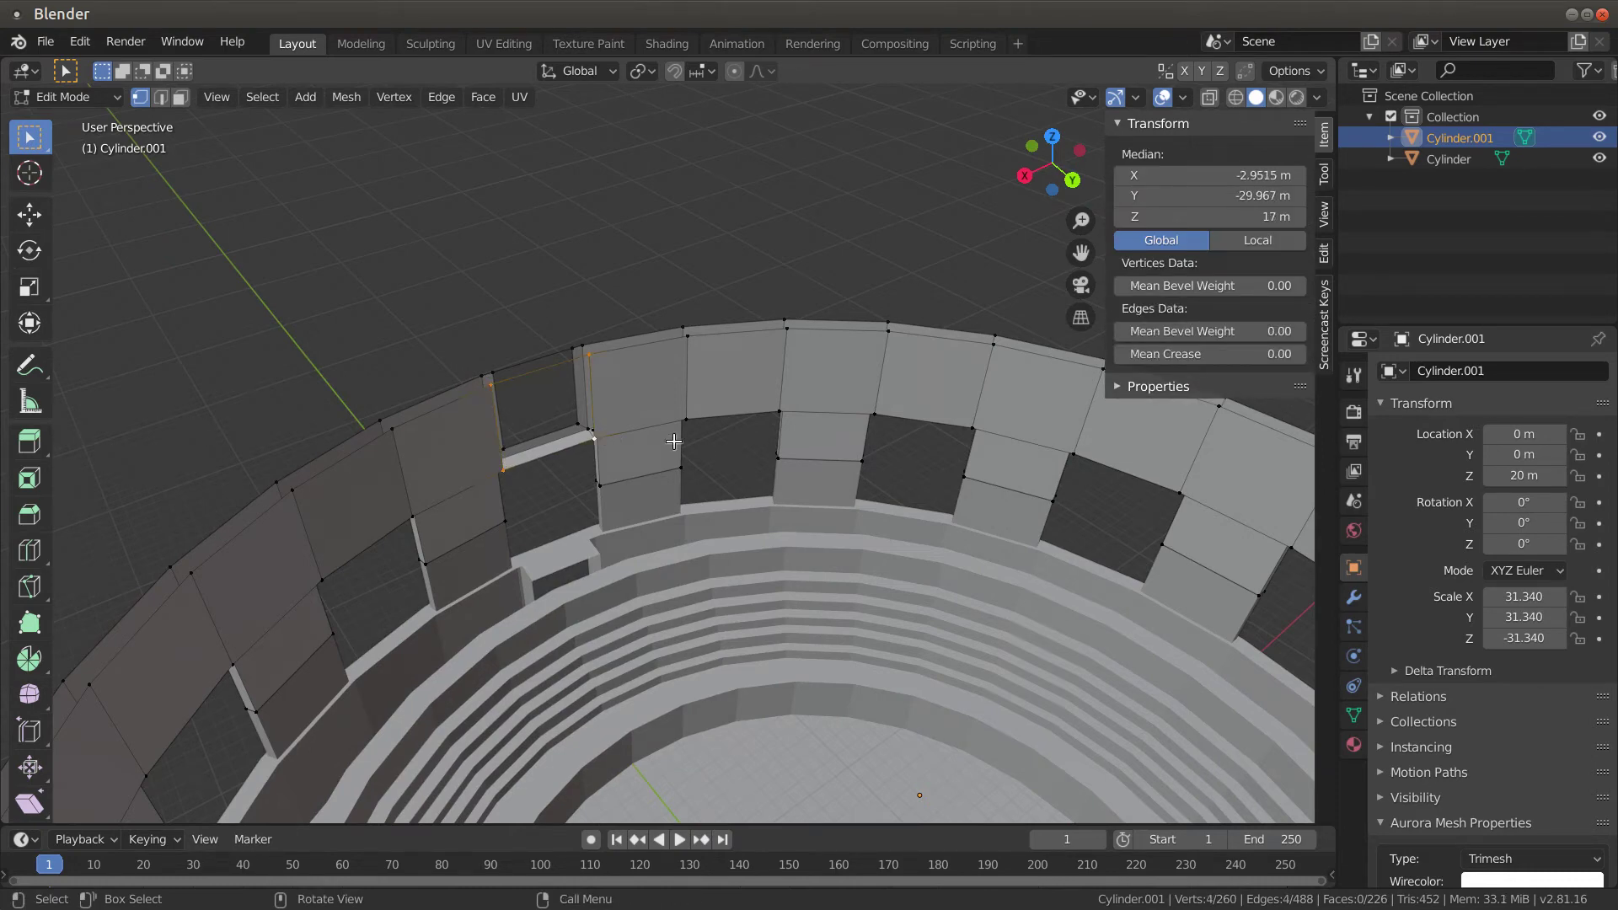
key(f)
Delete the four remaining doorway frame vertices on the outer side of the upper storey's wall
middle_drag(675, 441, 853, 375)
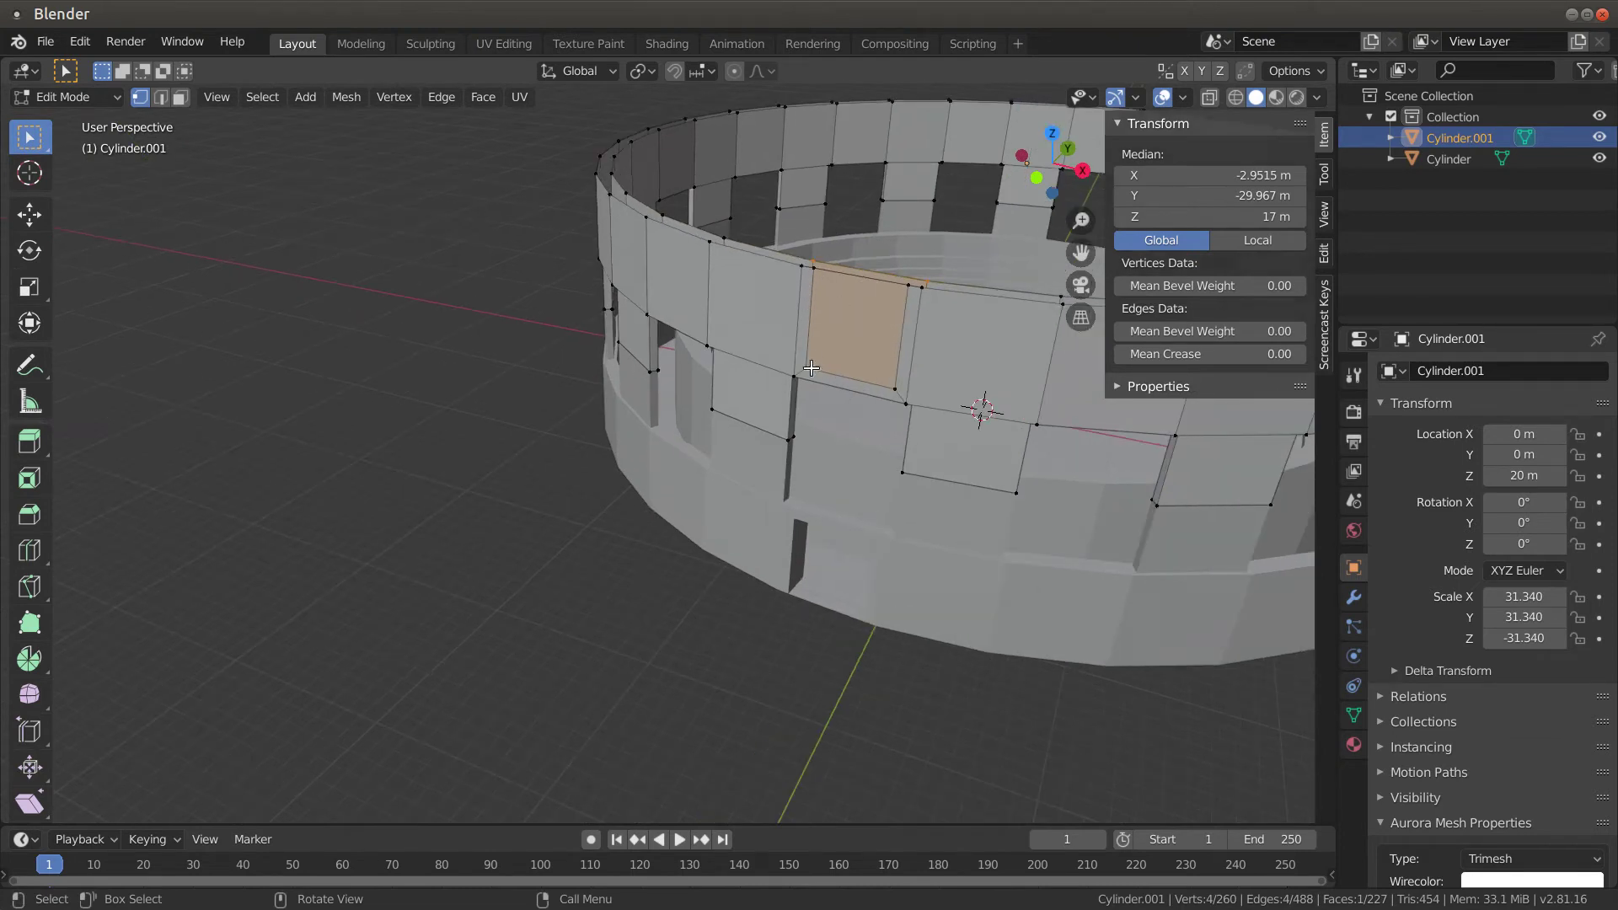
click(814, 268)
shift+click(896, 289)
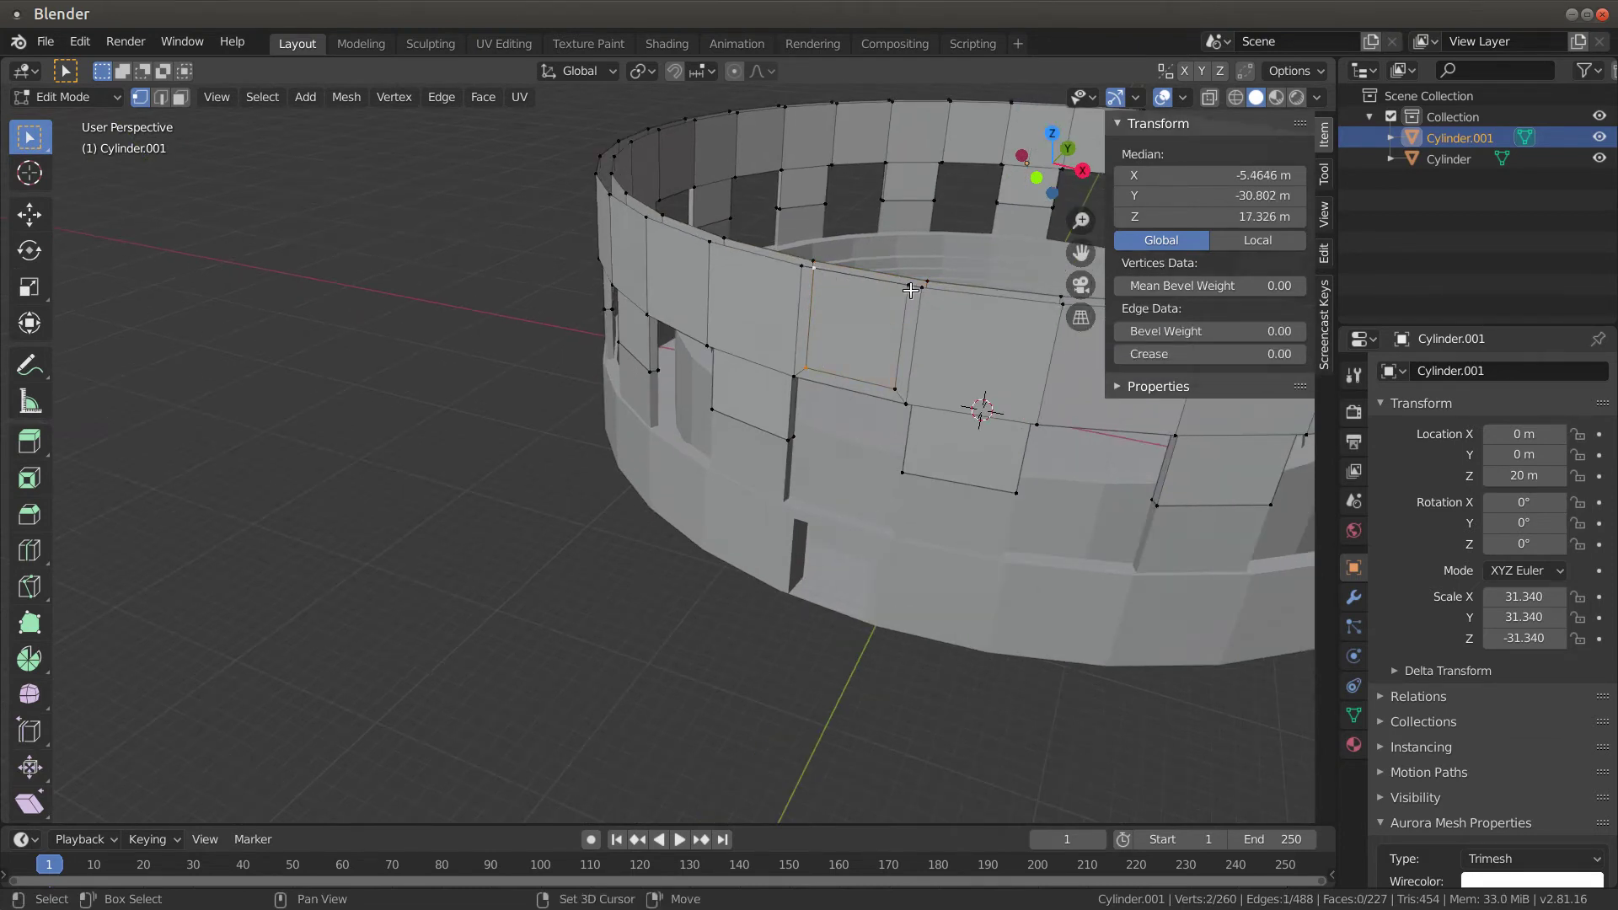
shift+click(885, 377)
shift+click(892, 388)
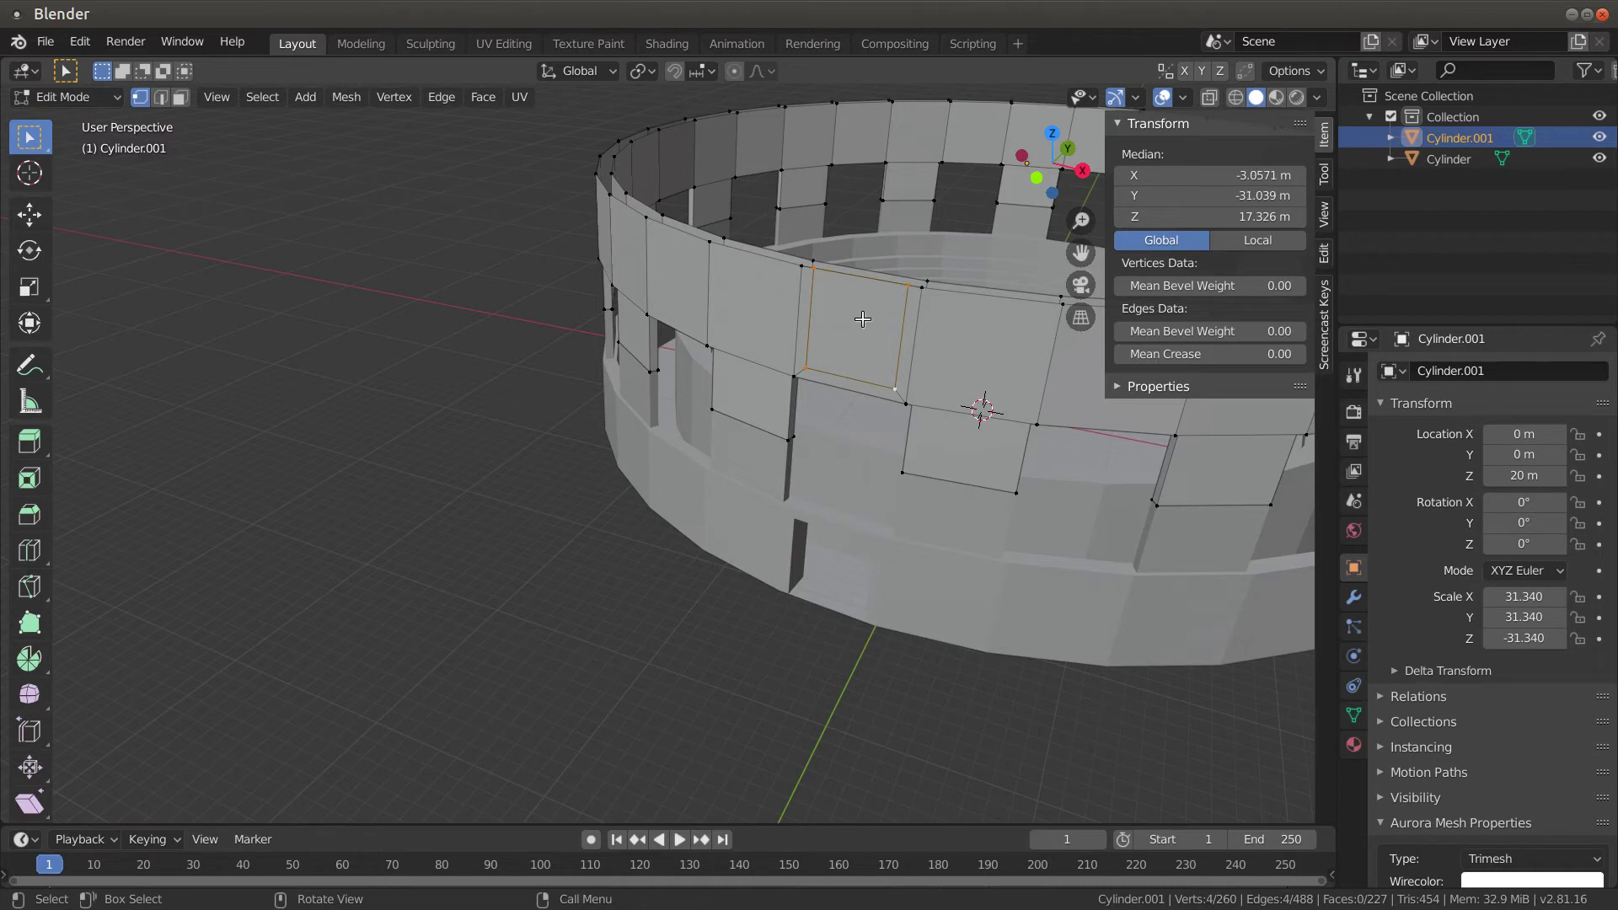
key(x)
click(864, 319)
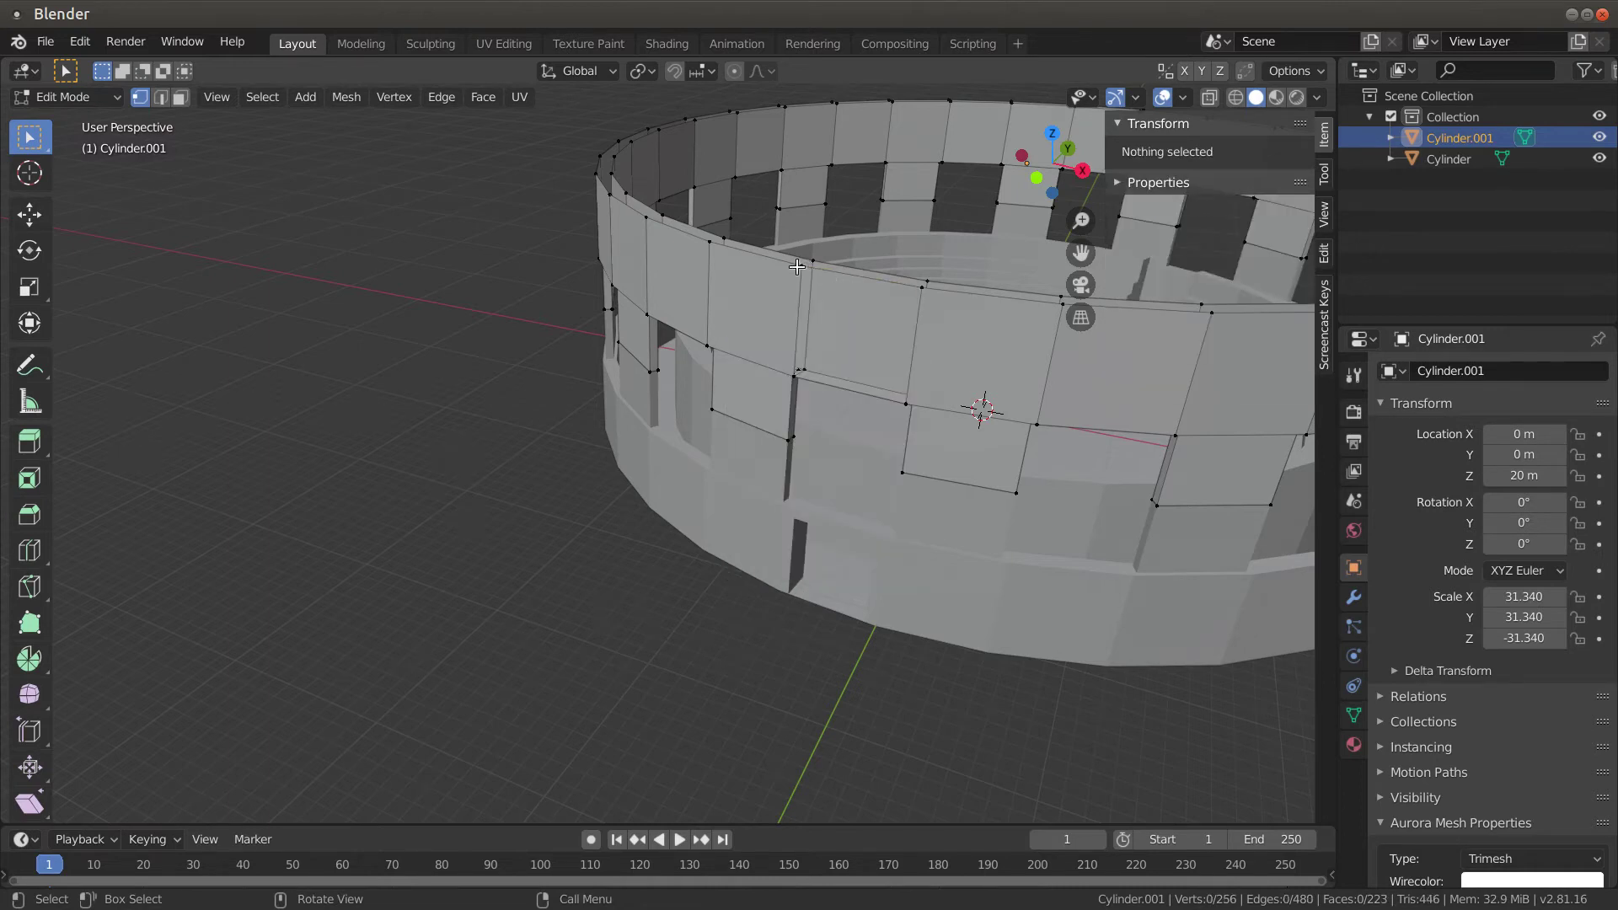
Fill the doorway gap in the upper storey's outer wall with a face between its four corner vertices
click(797, 267)
middle_drag(979, 450, 866, 450)
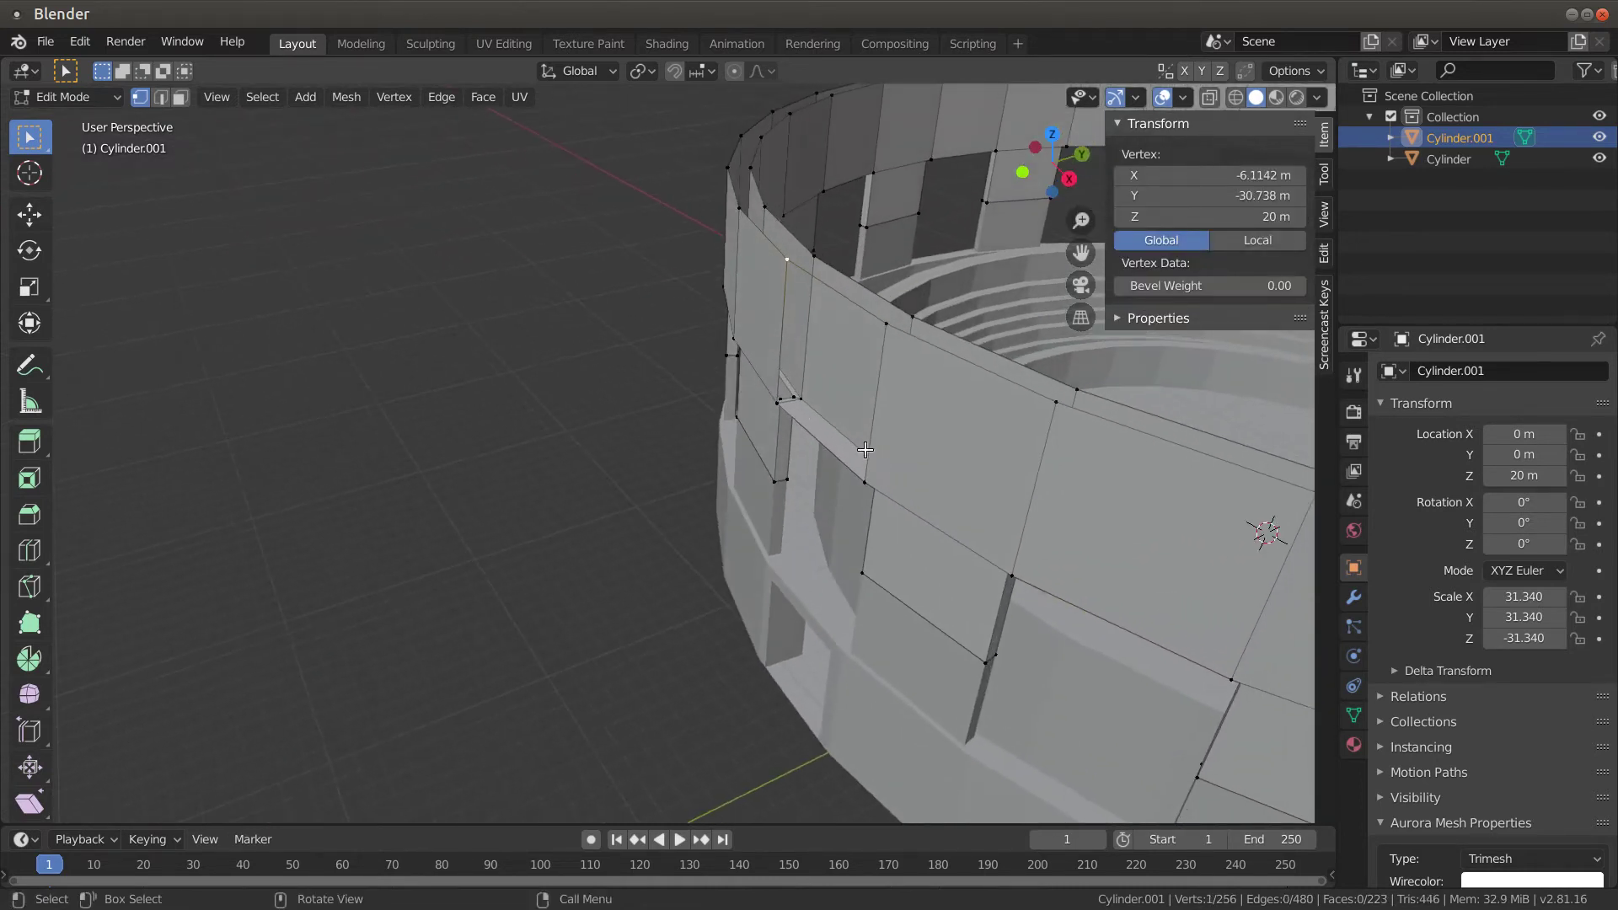
shift+click(779, 412)
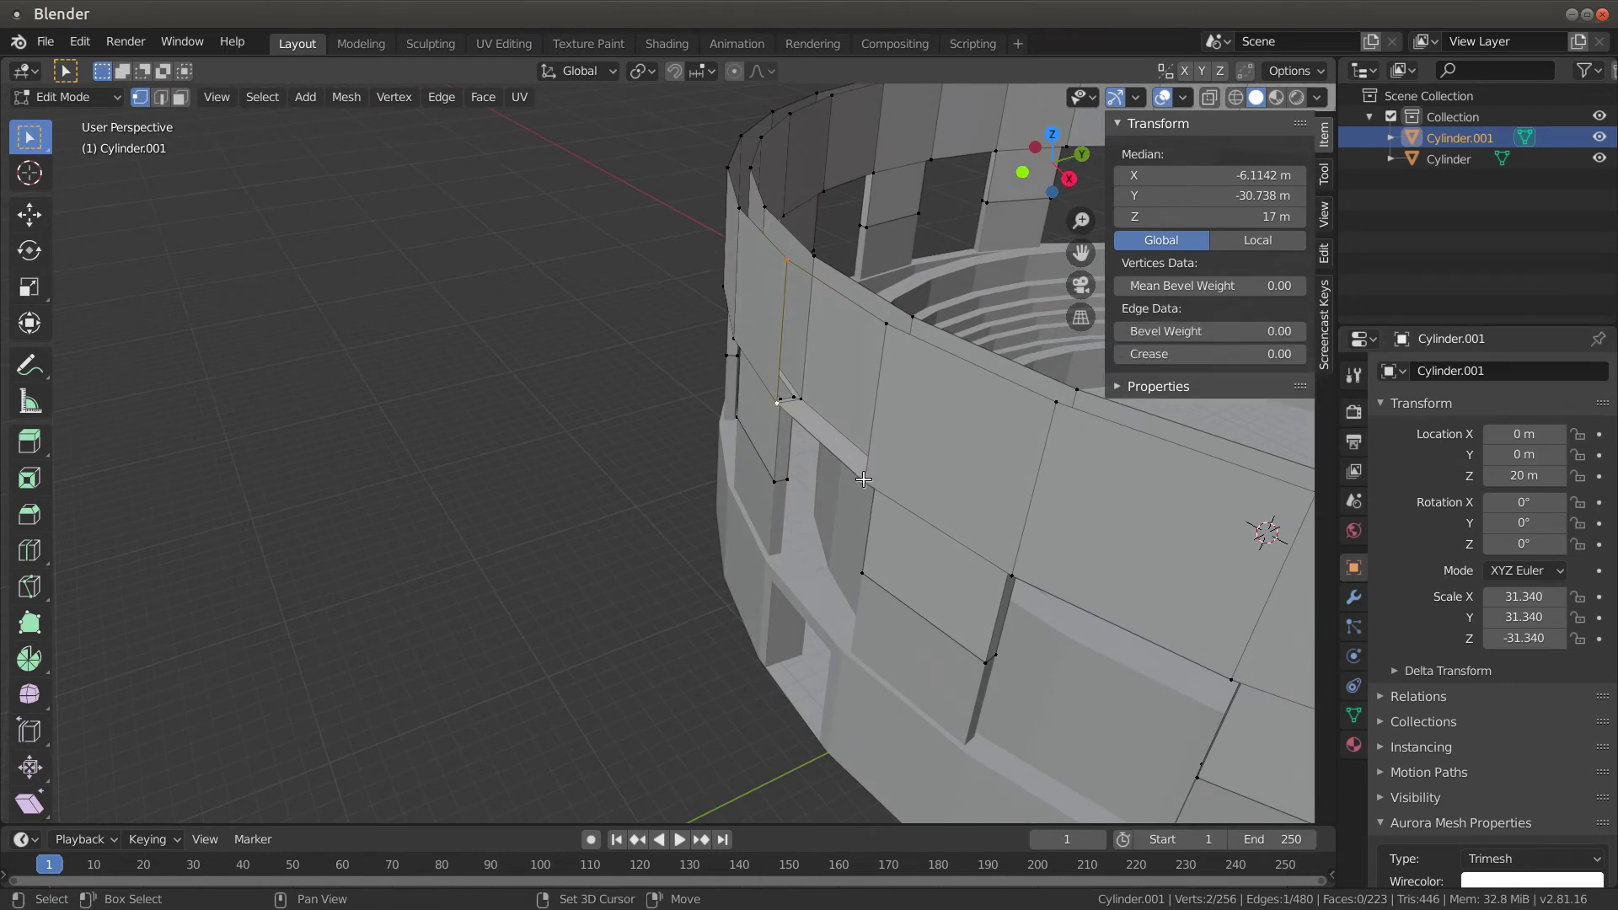
shift+click(864, 480)
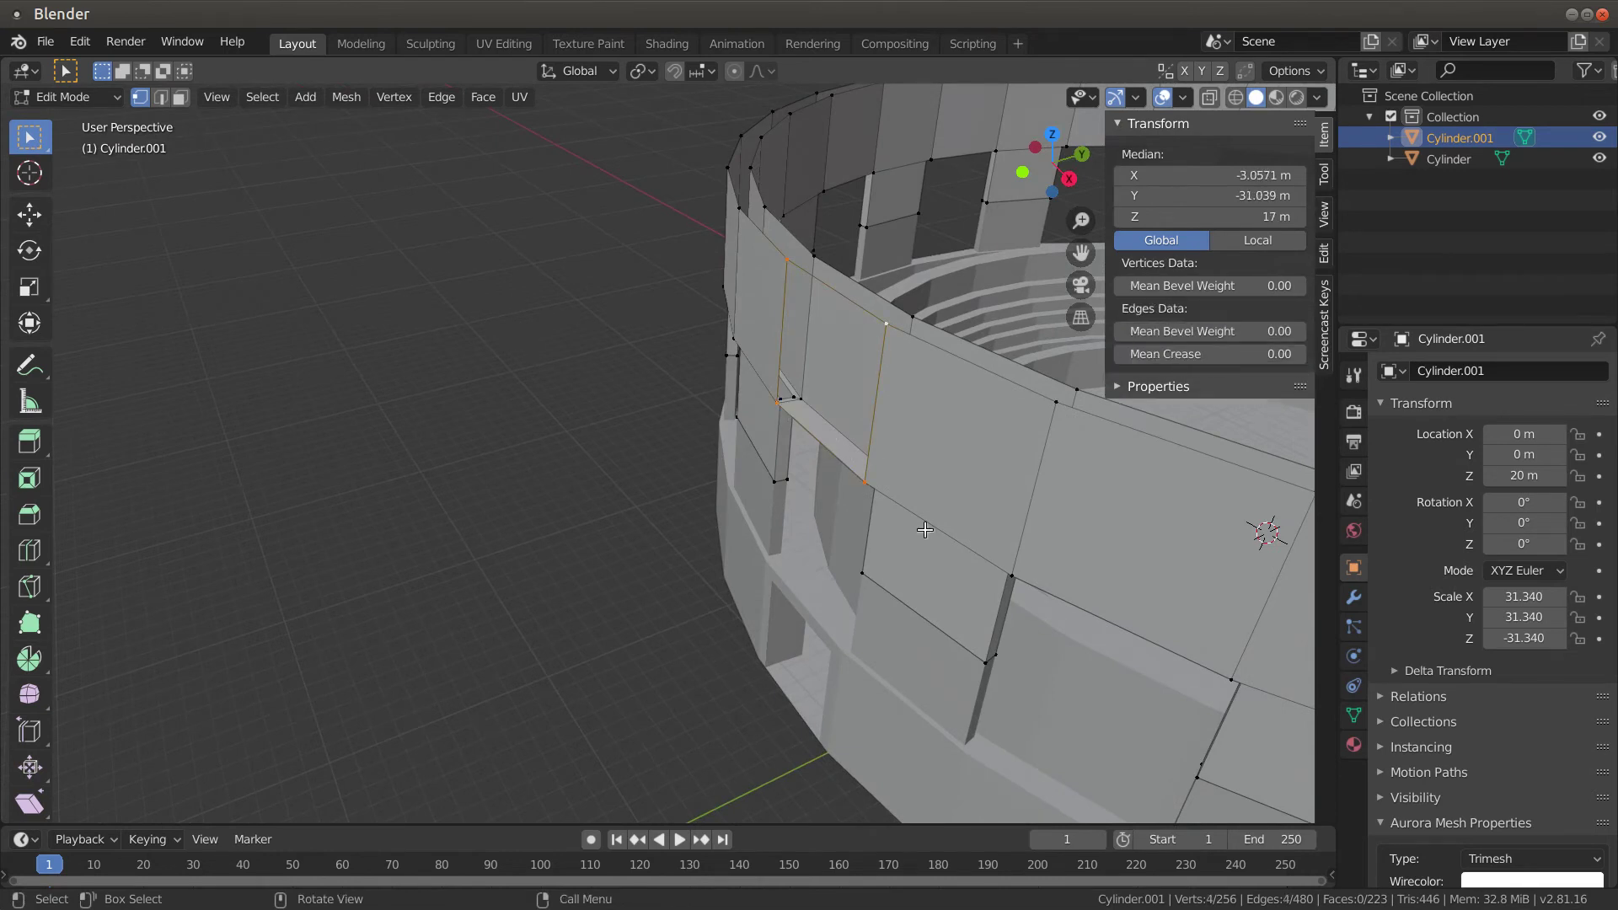
key(f)
In see-through Front view, select the upper storey's whole top ring of vertices and lower it 4.8 m along Z
middle_drag(926, 529, 886, 557)
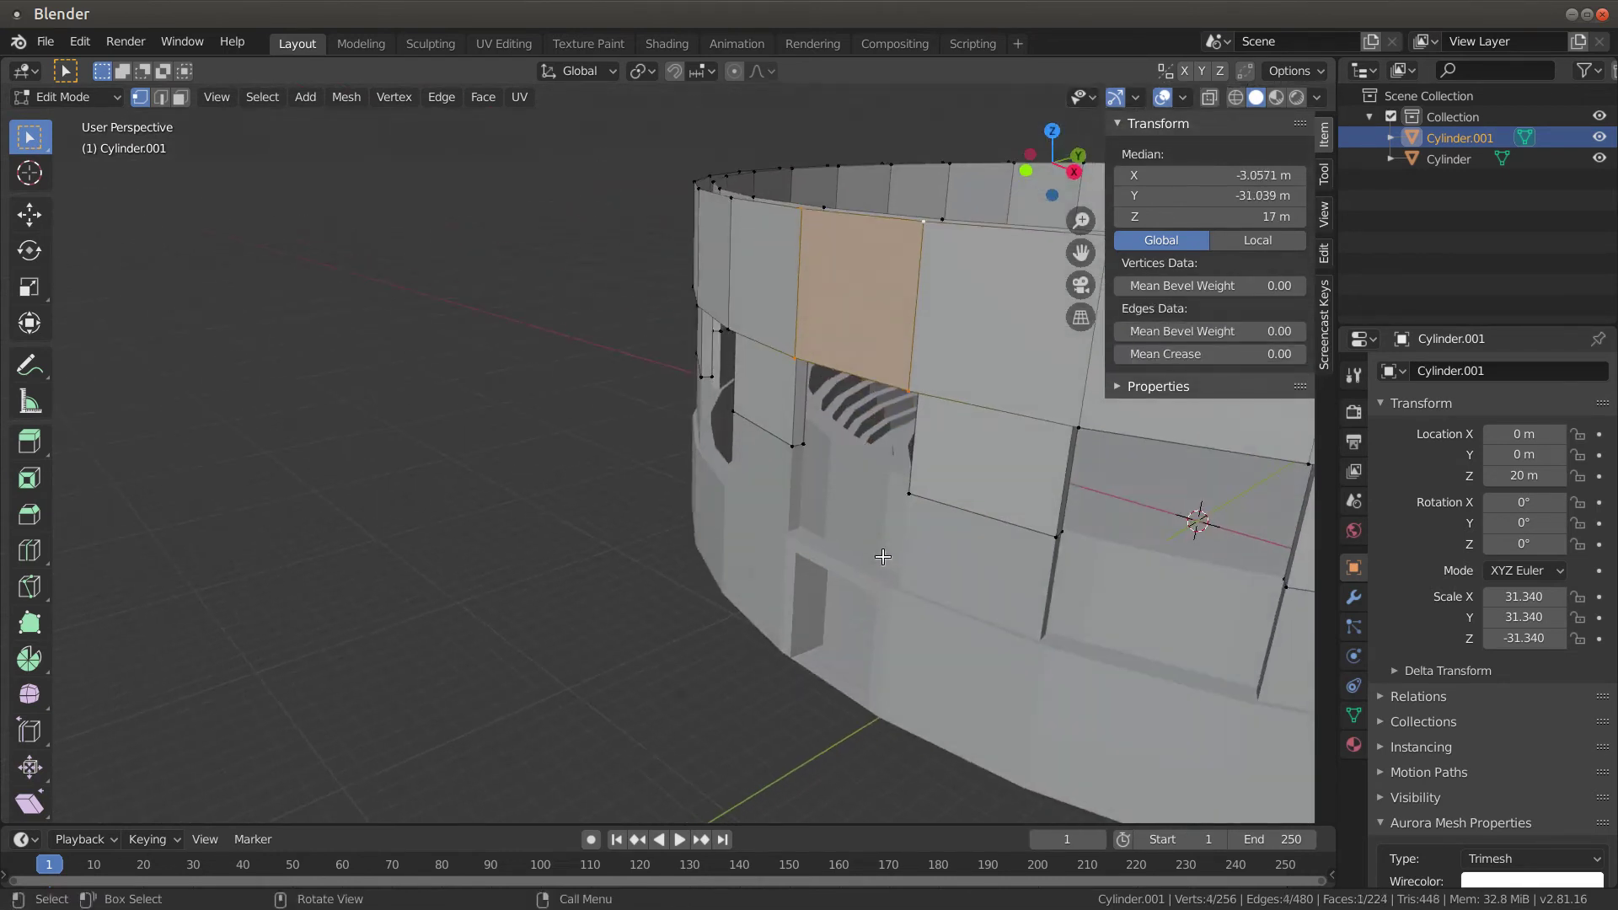
key(KP_1)
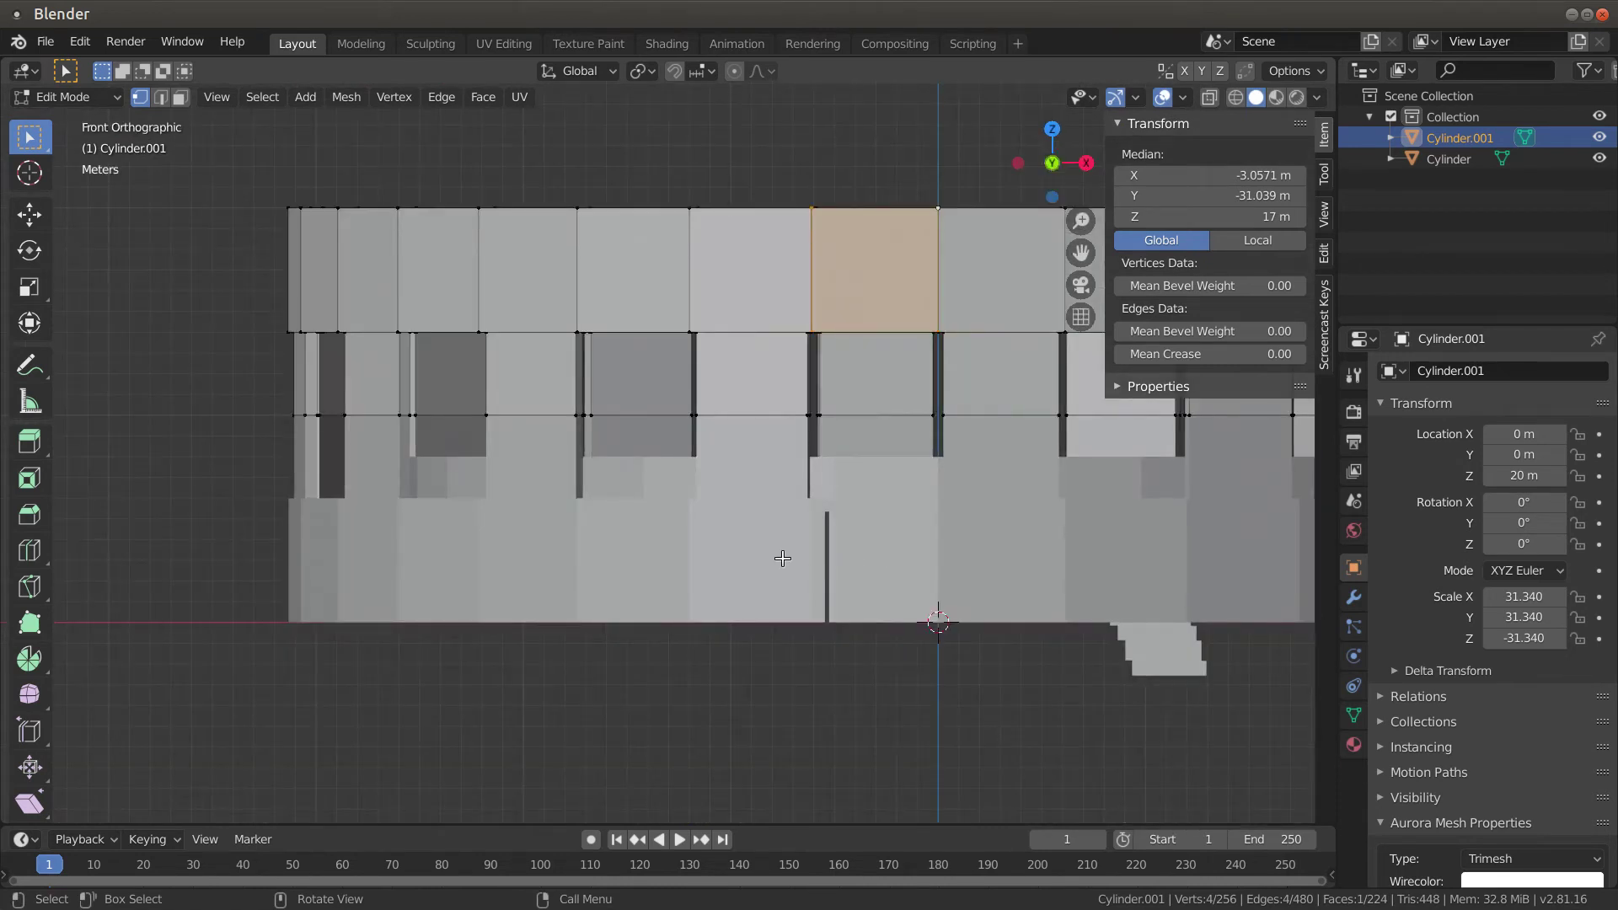
scroll(782, 558, down, 4)
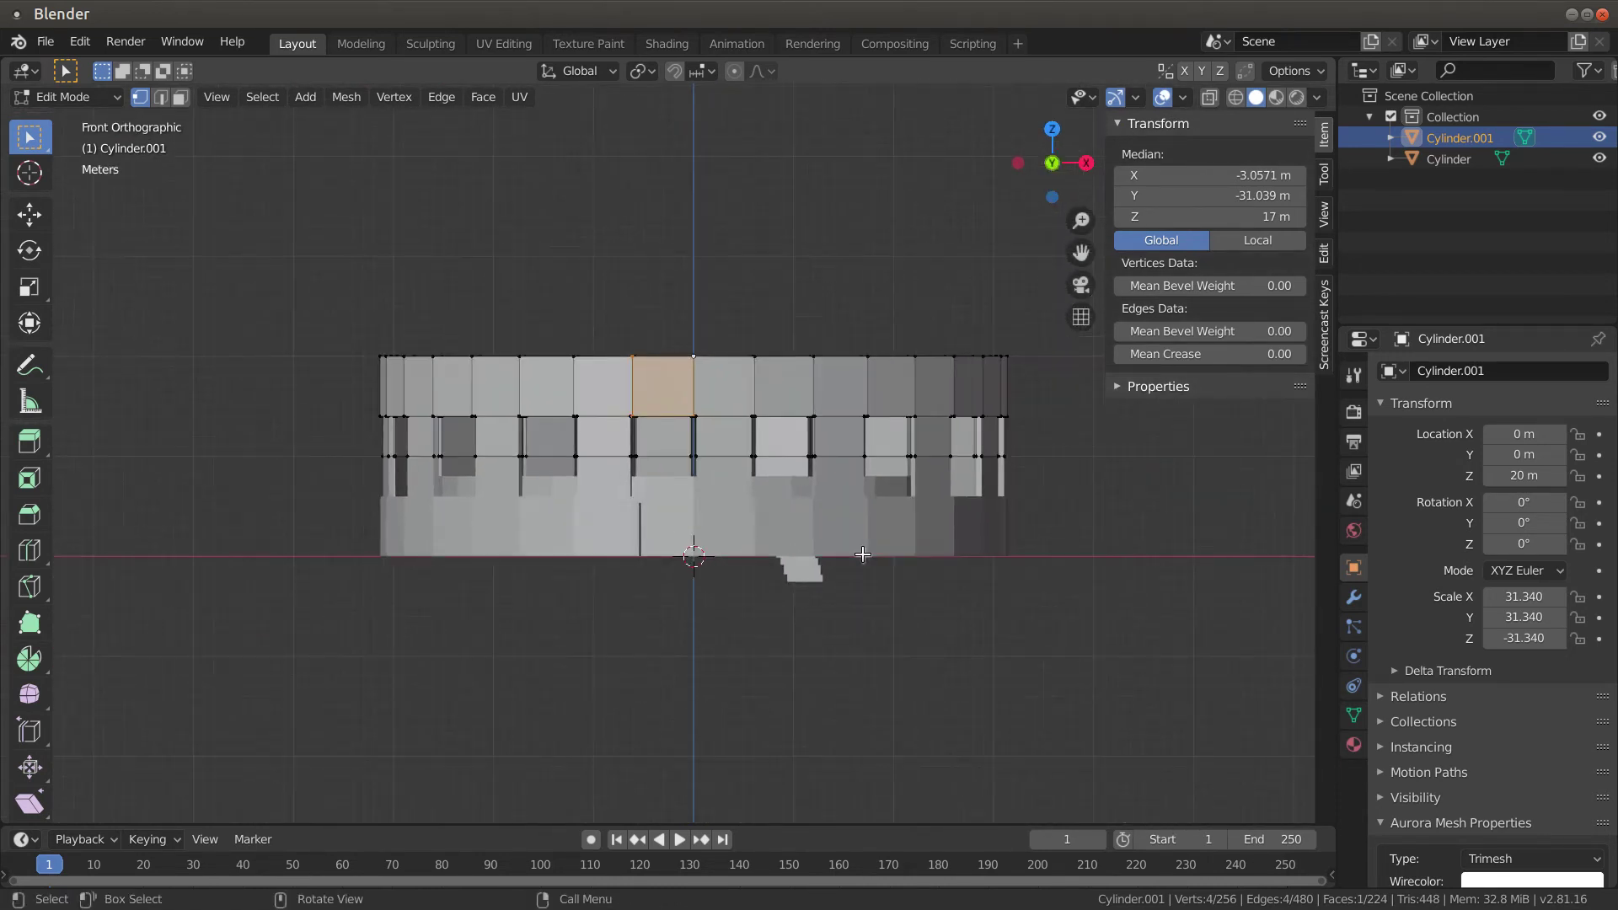
key(shift+z)
drag(1032, 327, 305, 386)
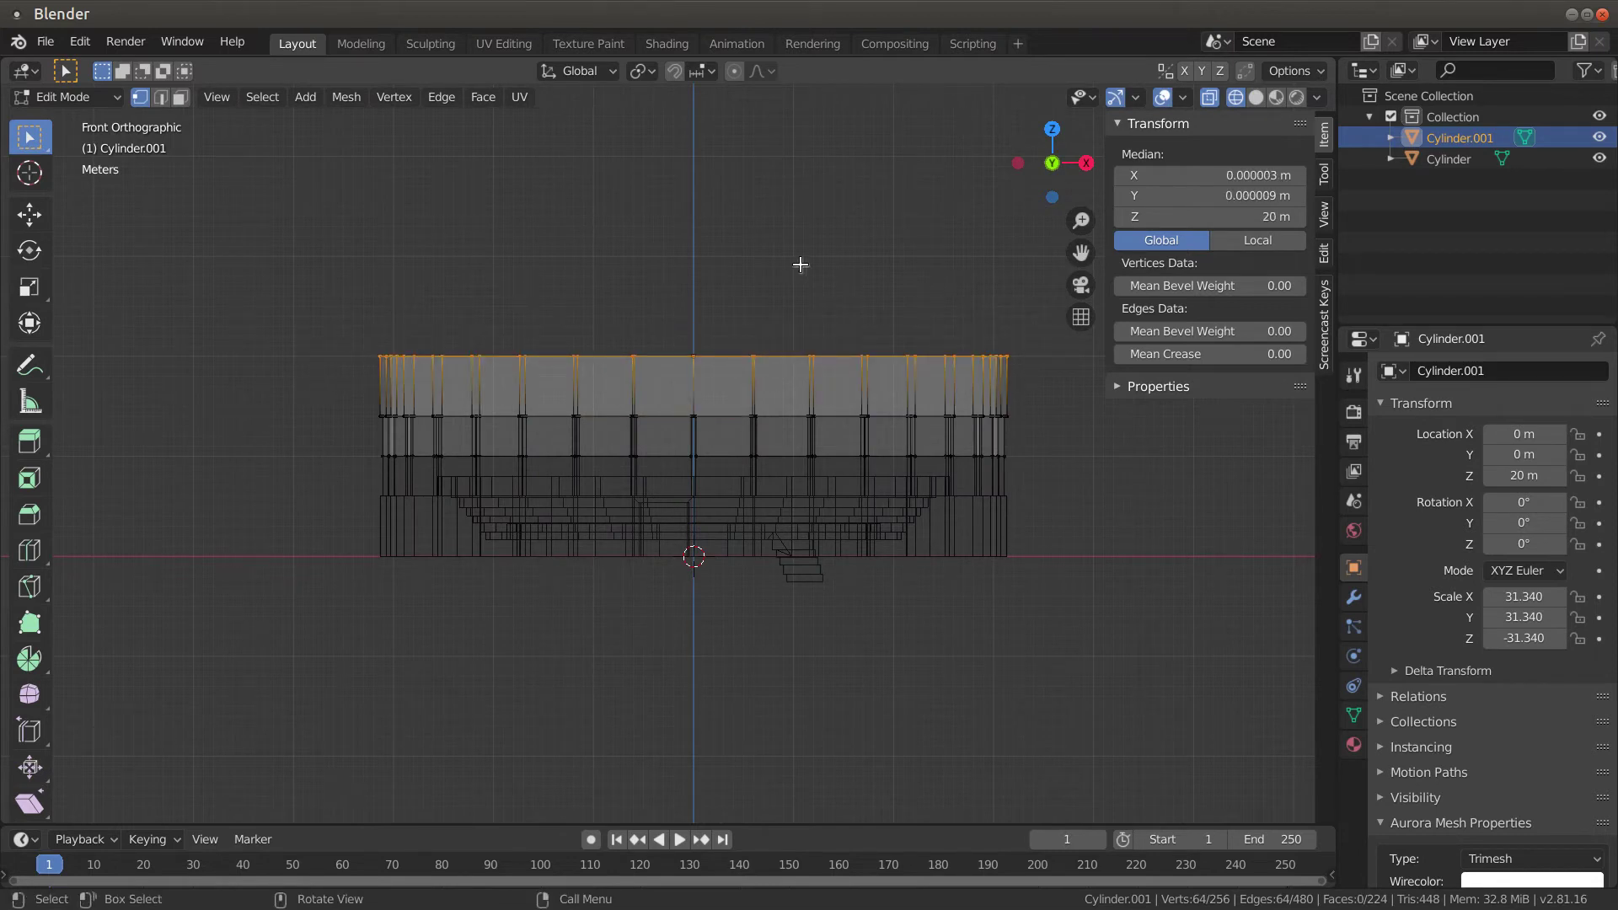
key(g)
key(z)
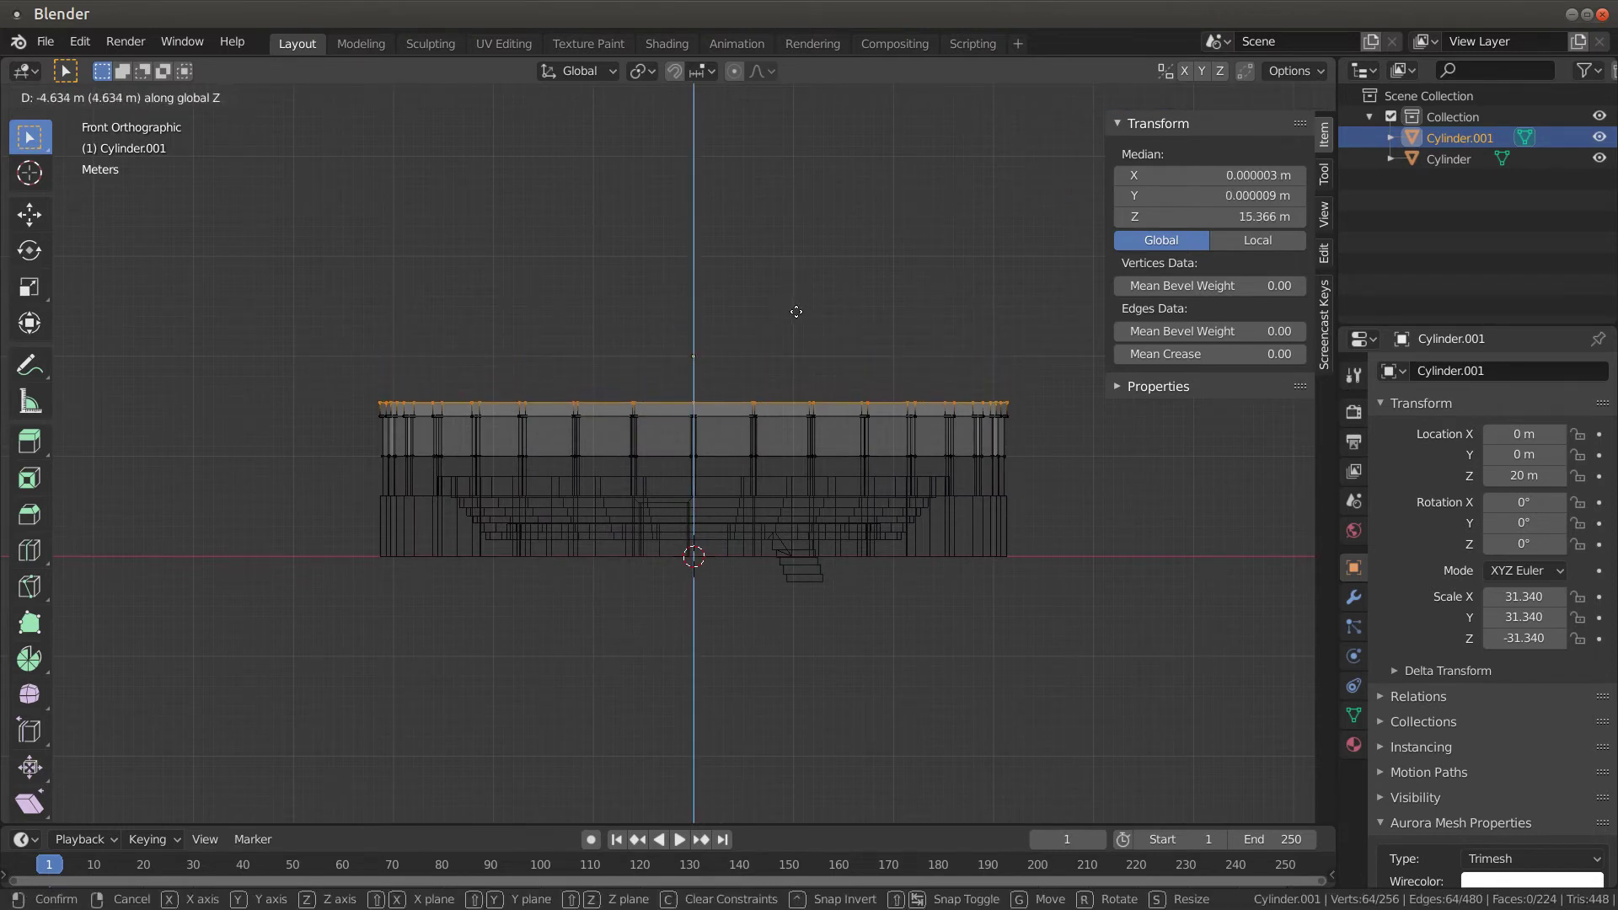
click(795, 312)
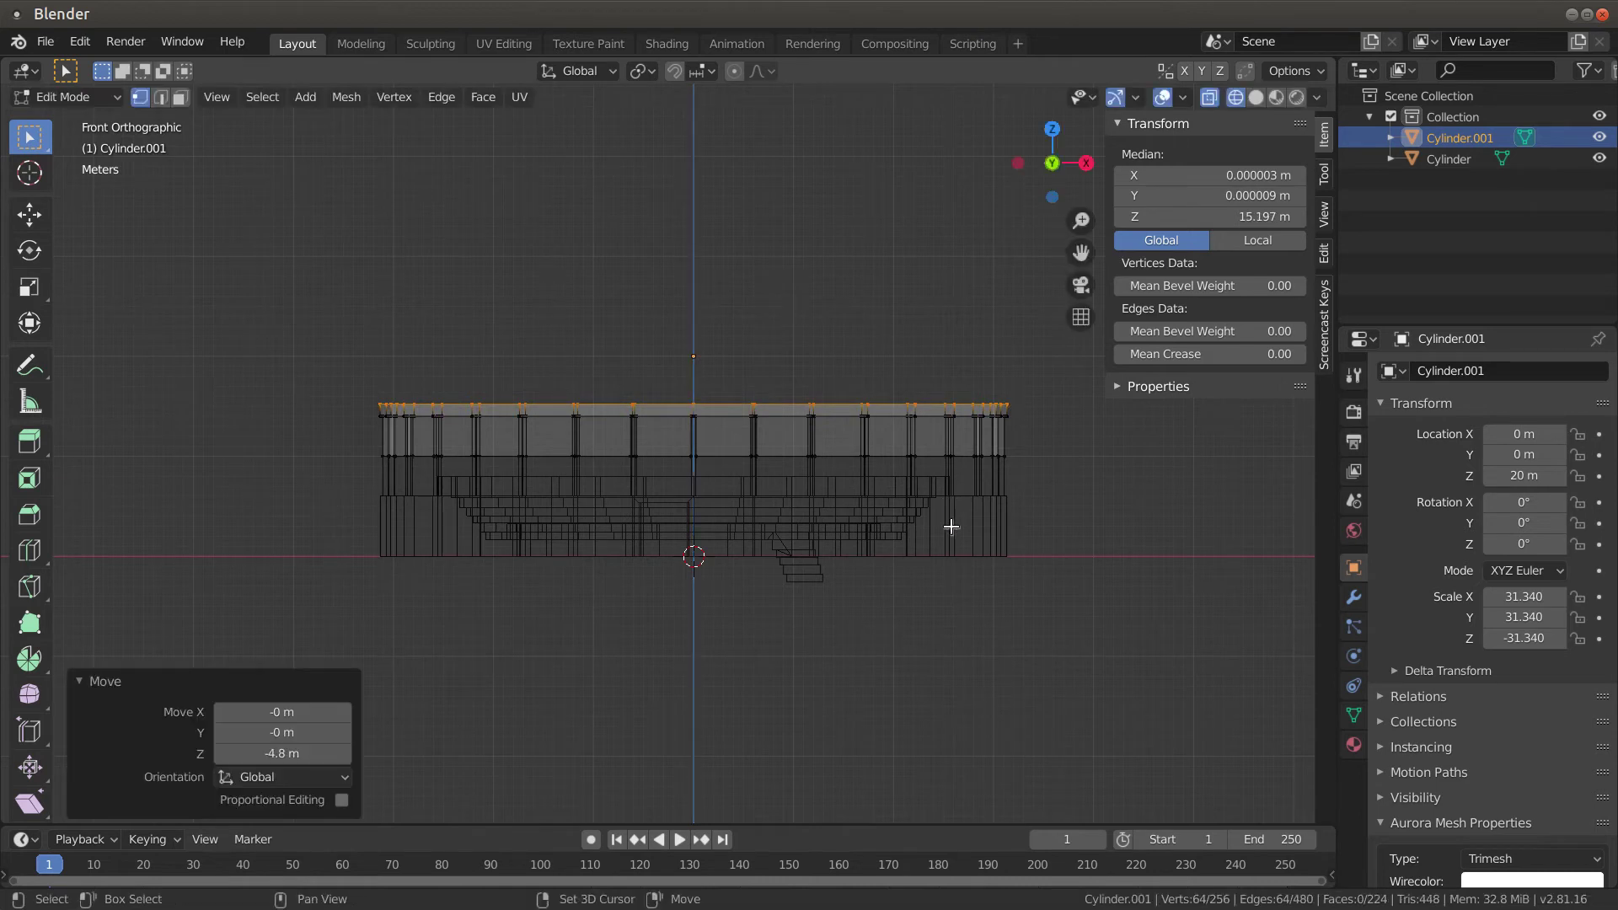
Try to close the top rim of the upper storey by filling the selected ring vertices, and clear the selection
key(shift+z)
middle_drag(1148, 609, 969, 590)
key(f)
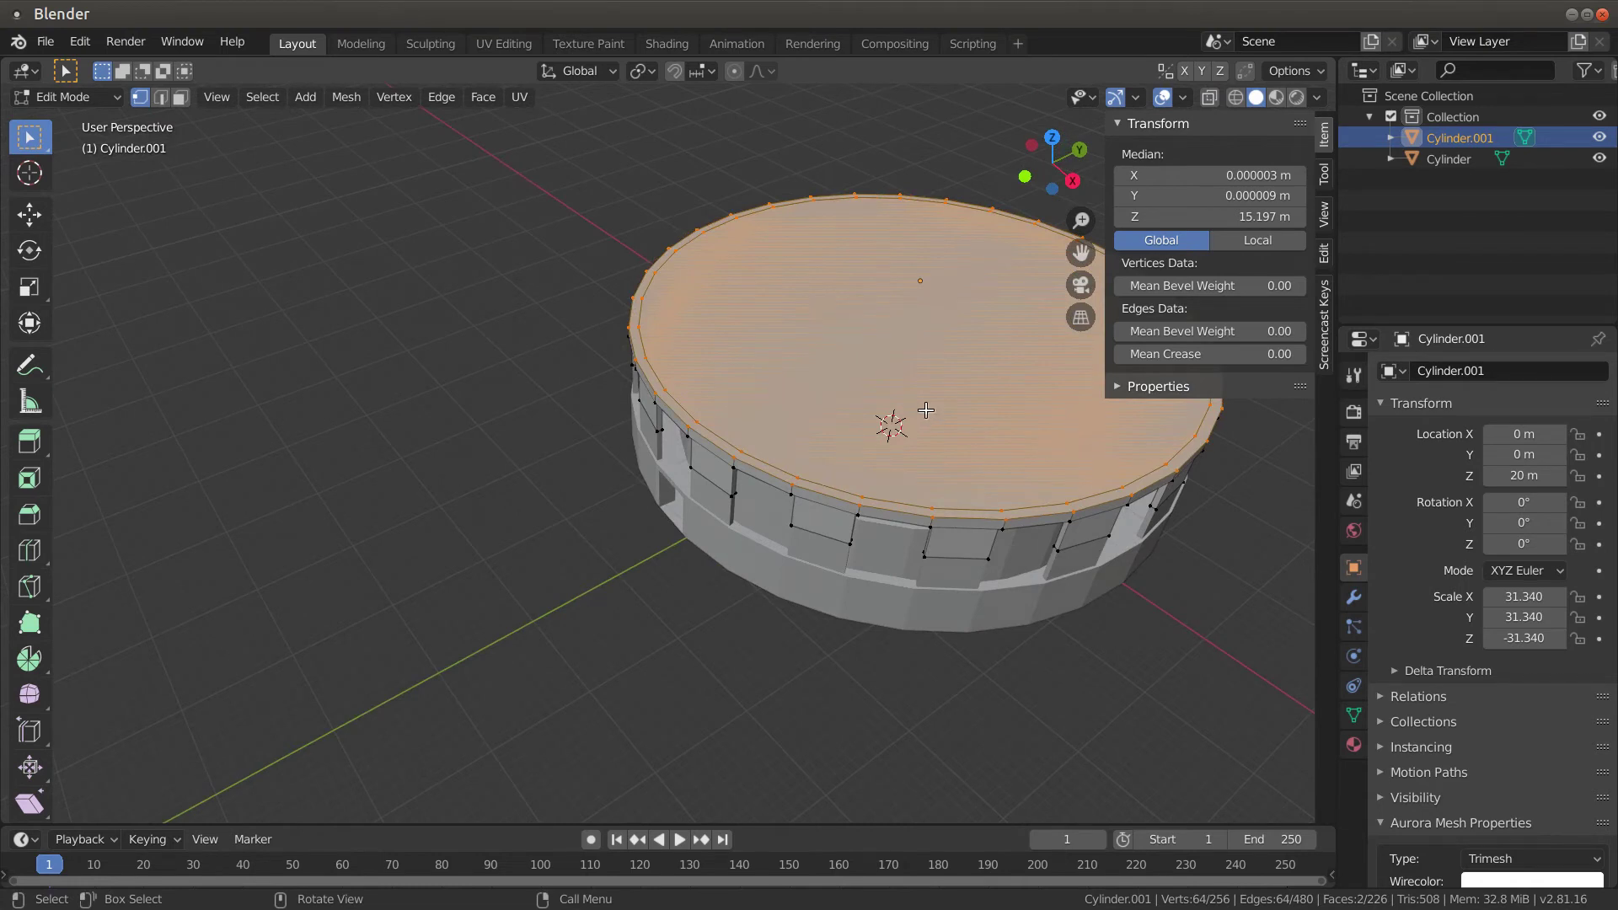
key(alt+a)
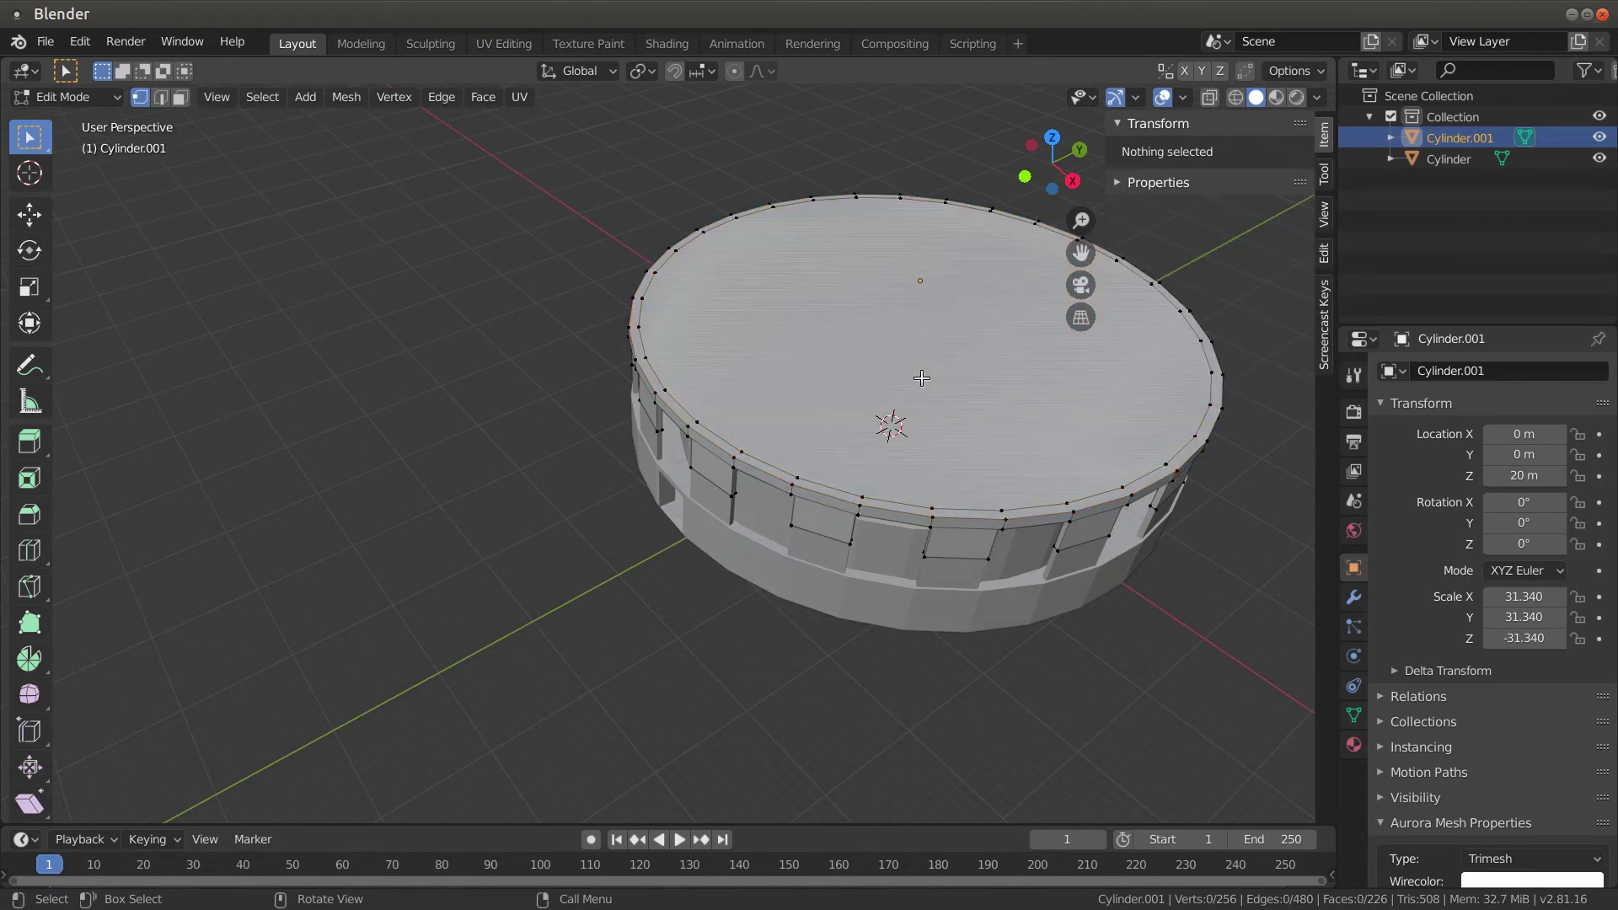
In face selection, delete both large cap faces covering the upper storey, keeping their vertices and edges
key(3)
click(922, 378)
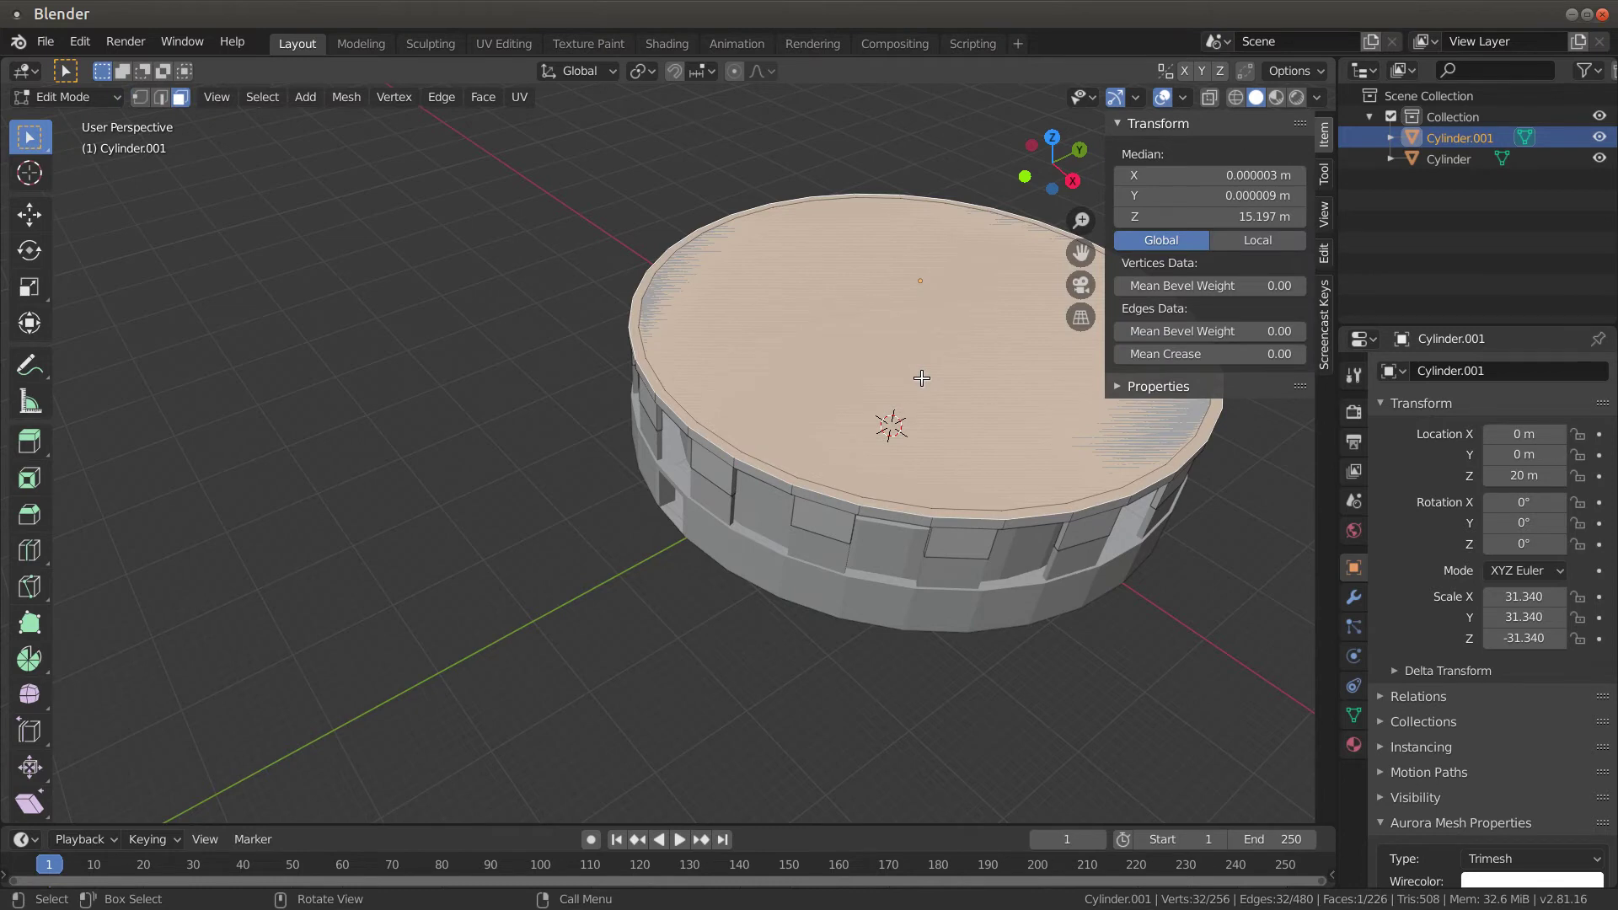
key(x)
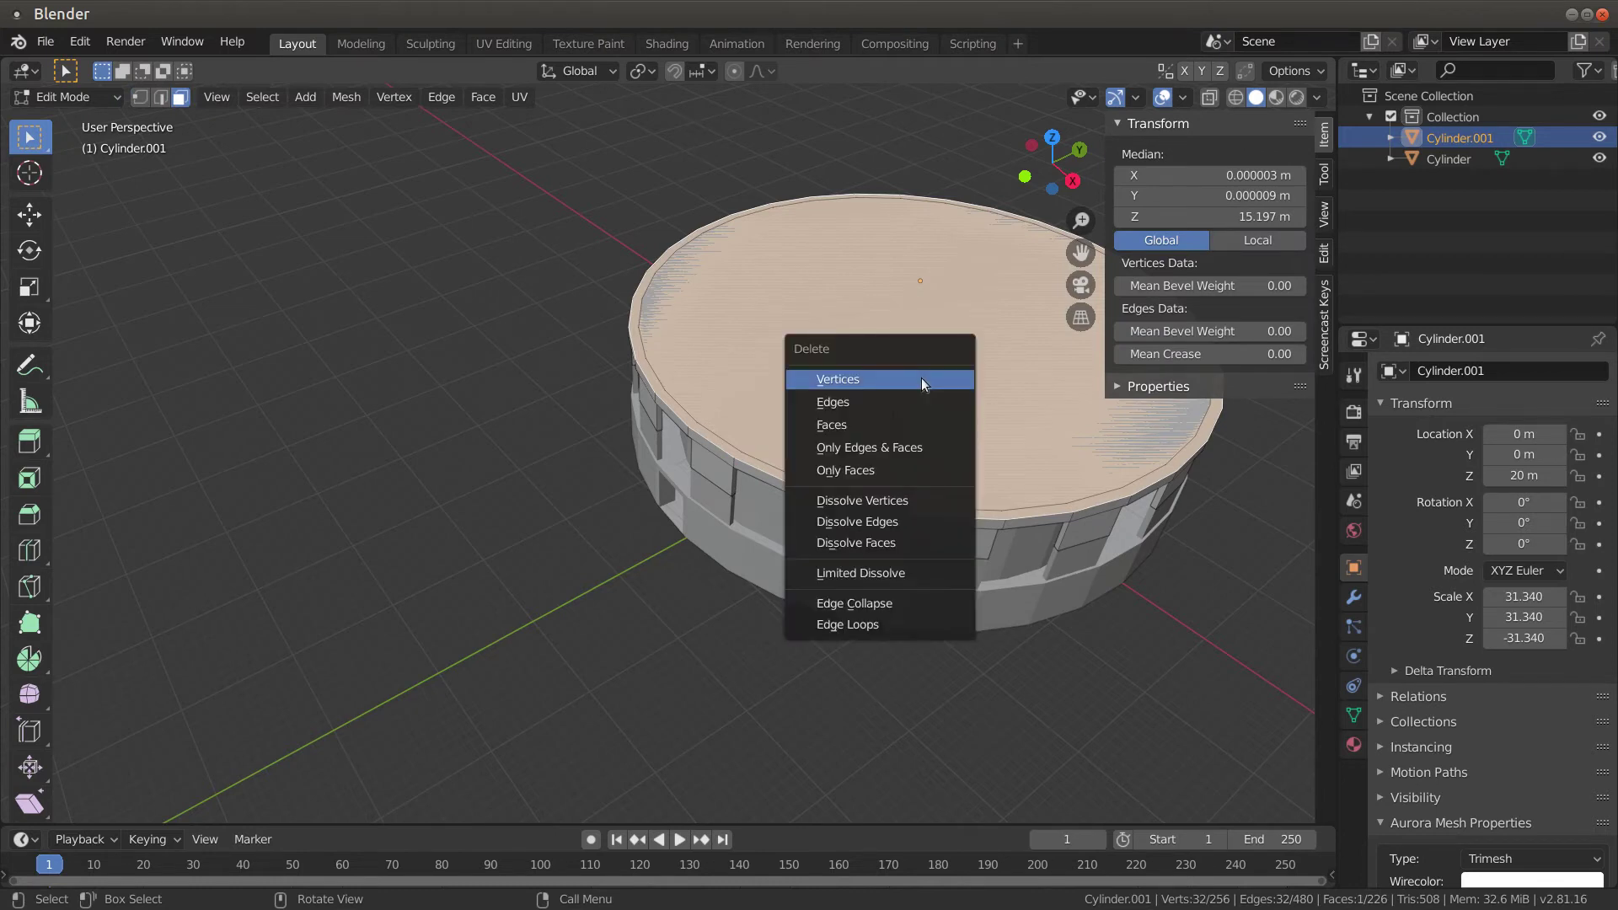
click(893, 417)
middle_drag(892, 416, 902, 459)
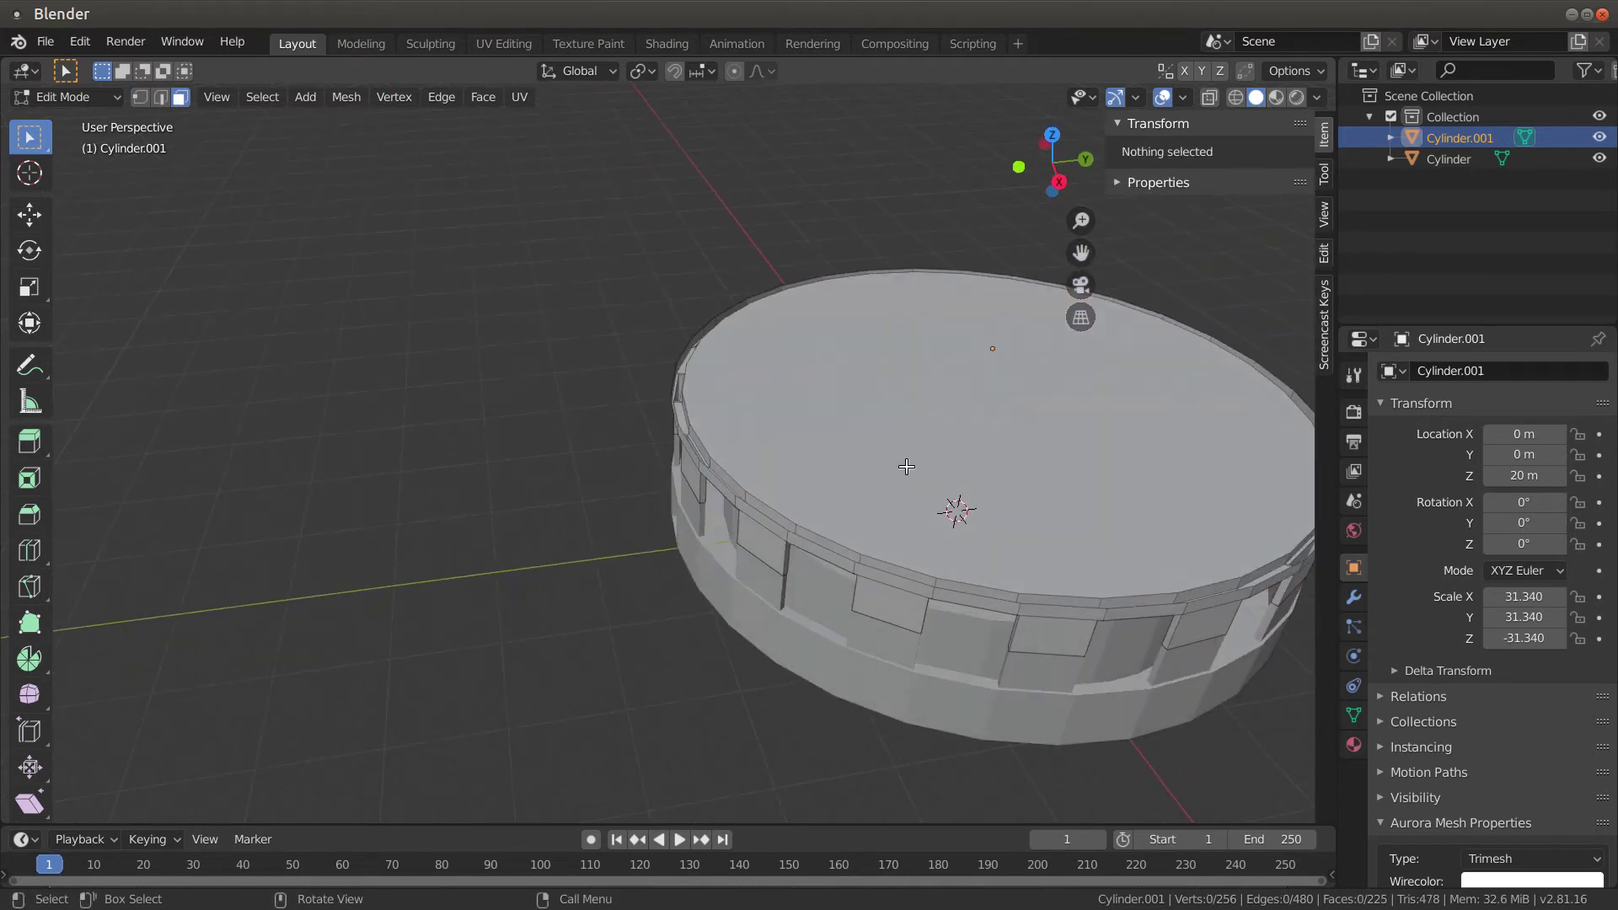
click(905, 466)
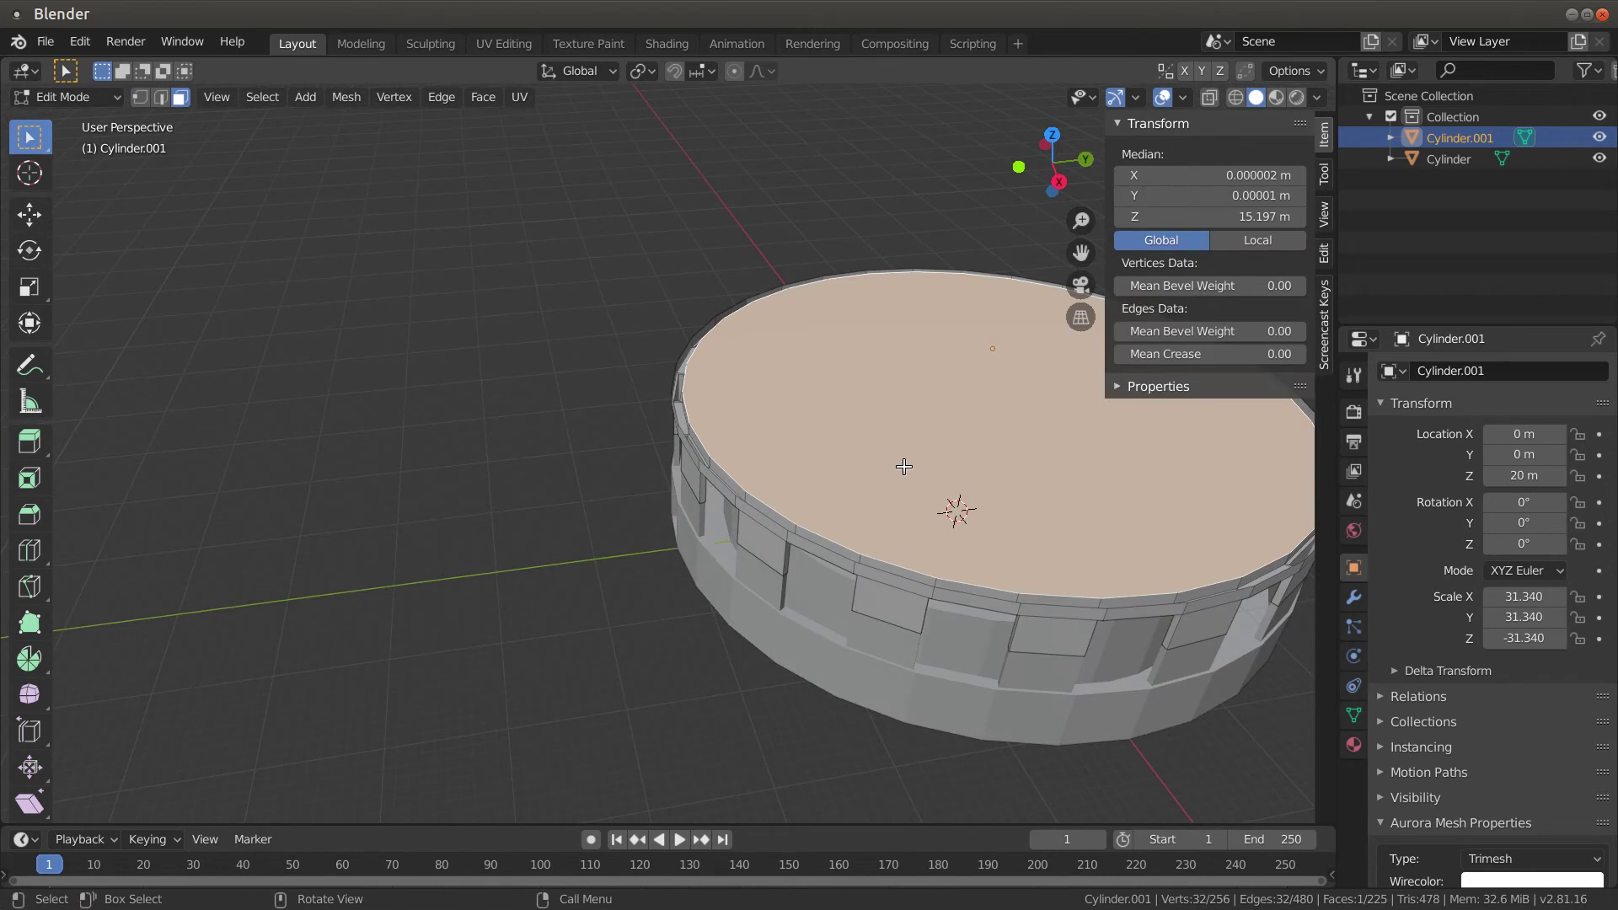
key(x)
click(904, 467)
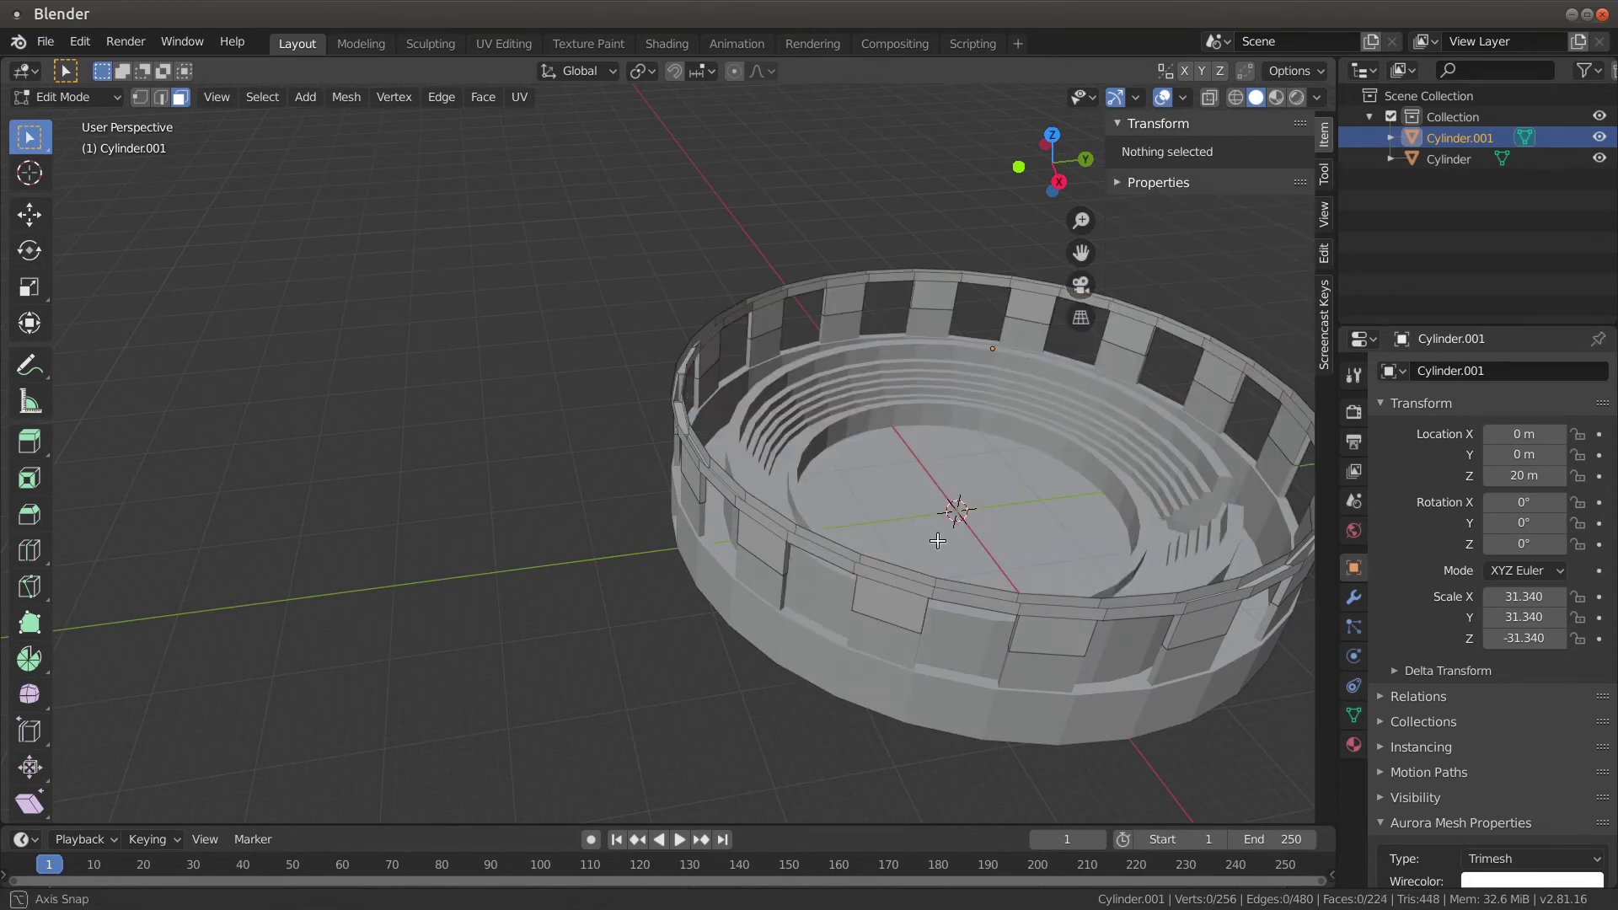
Check the upper storey's openings from around the arena and return to Object Mode
middle_drag(904, 467, 619, 510)
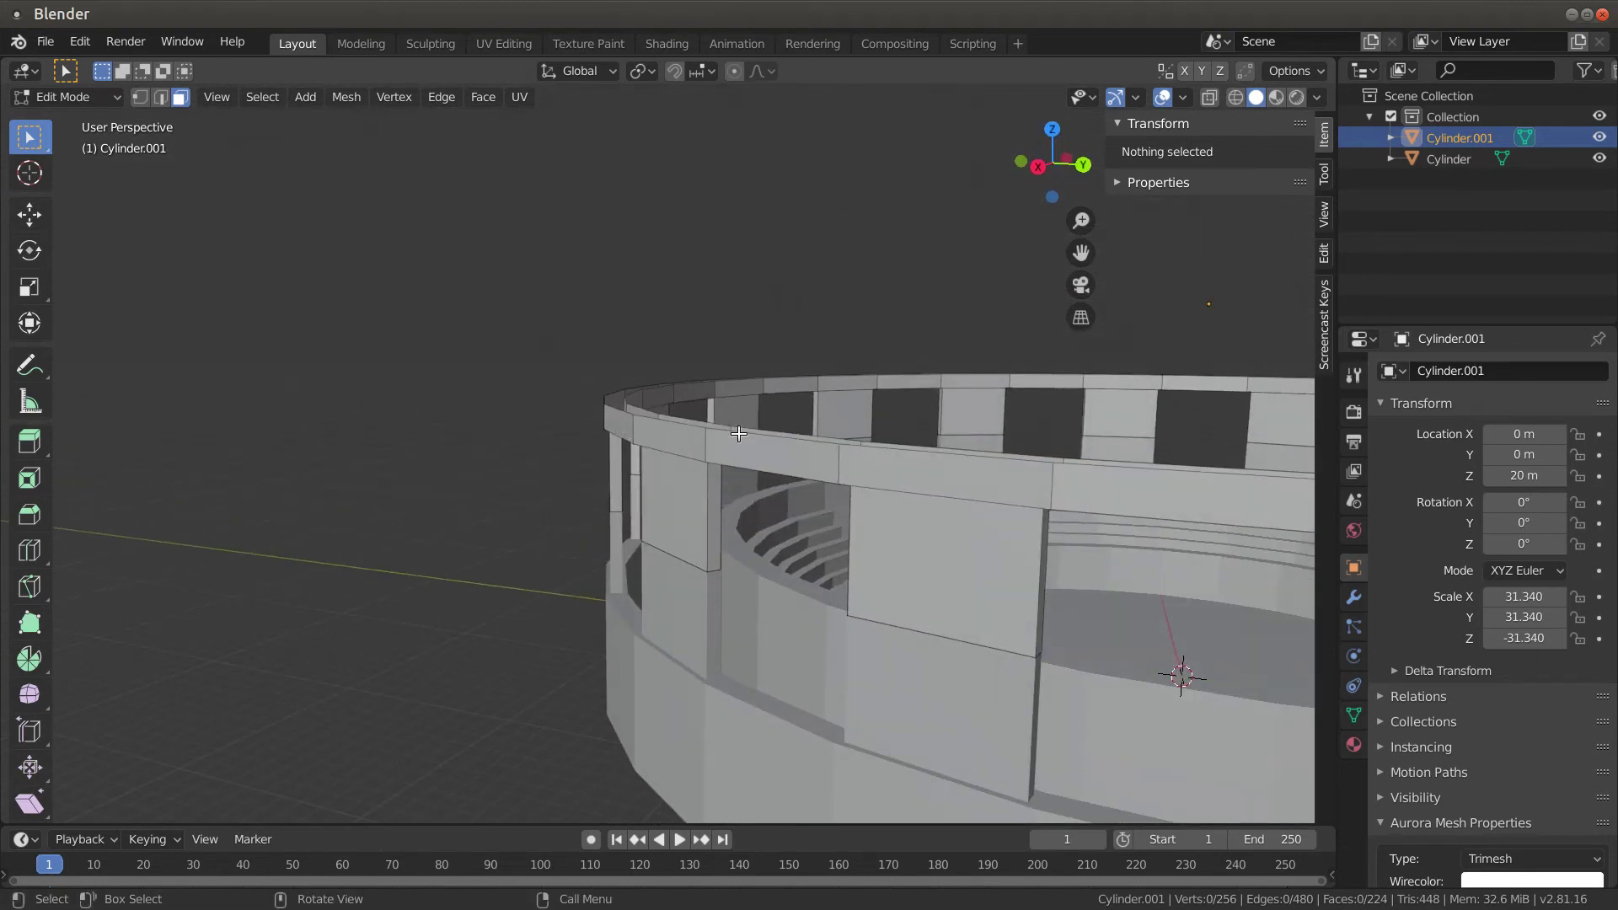
middle_drag(738, 433, 526, 511)
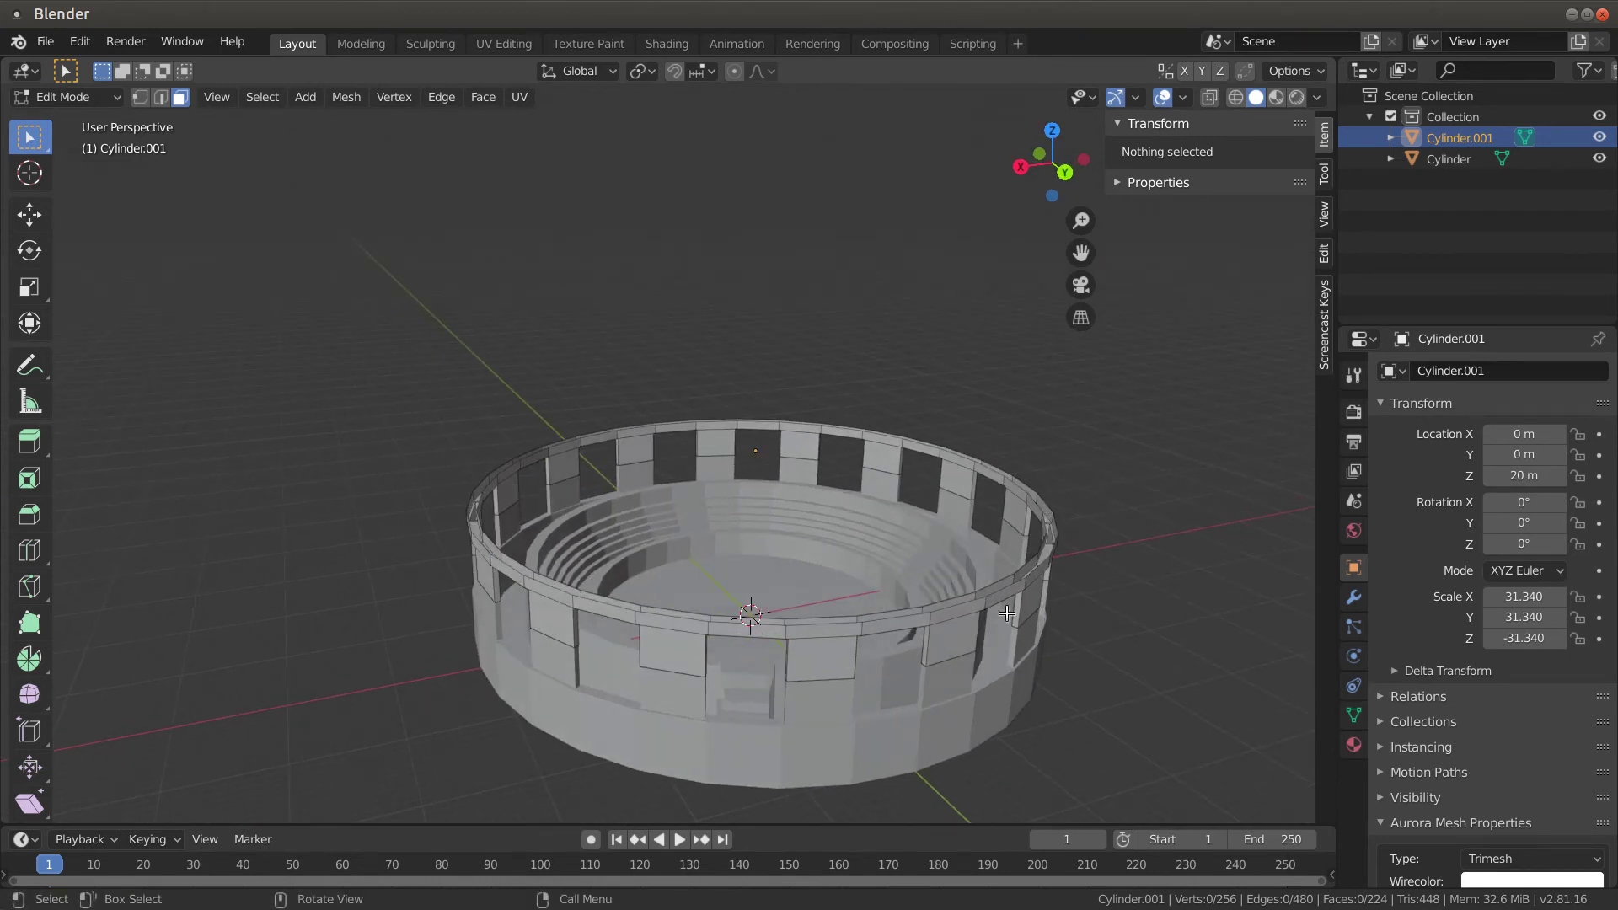
middle_drag(965, 588, 821, 530)
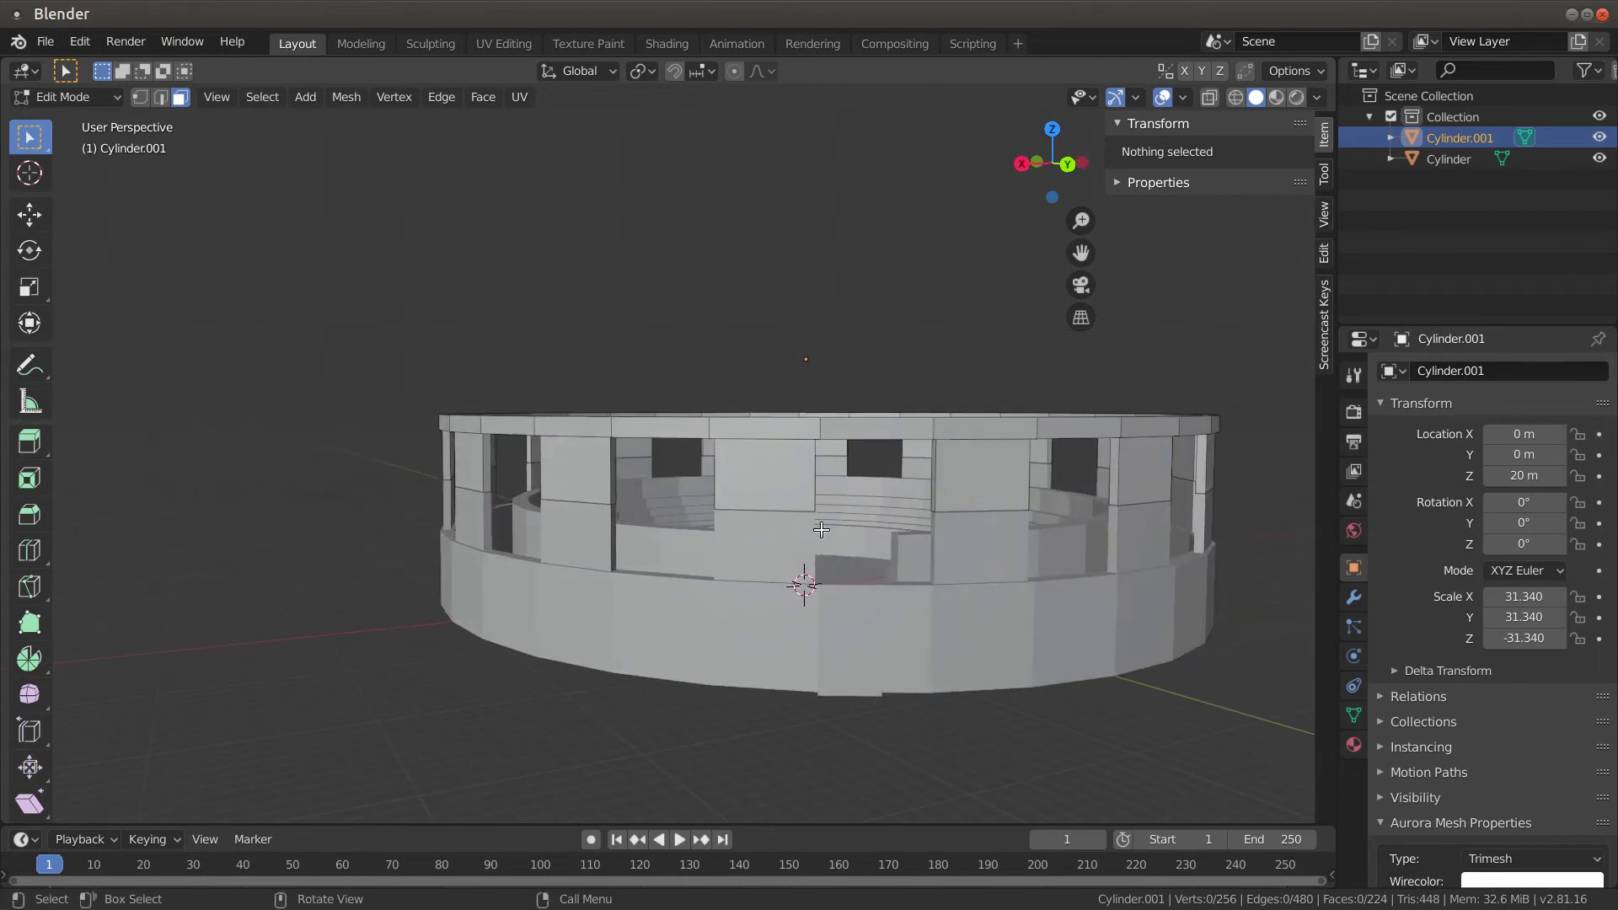
scroll(781, 527, up, 4)
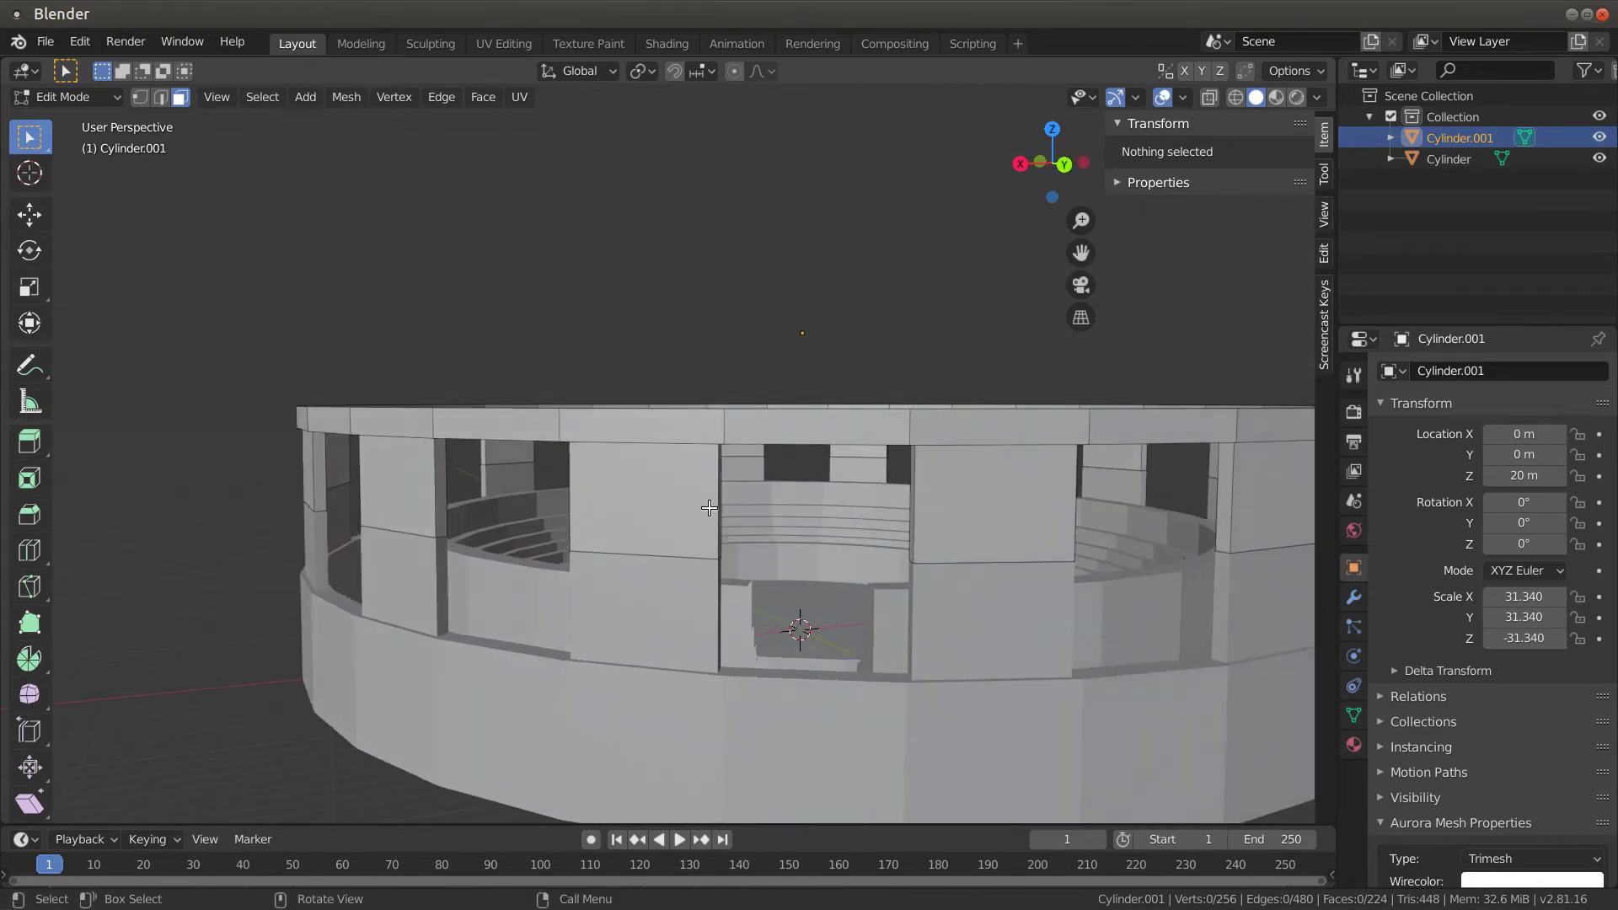
middle_drag(719, 545, 694, 547)
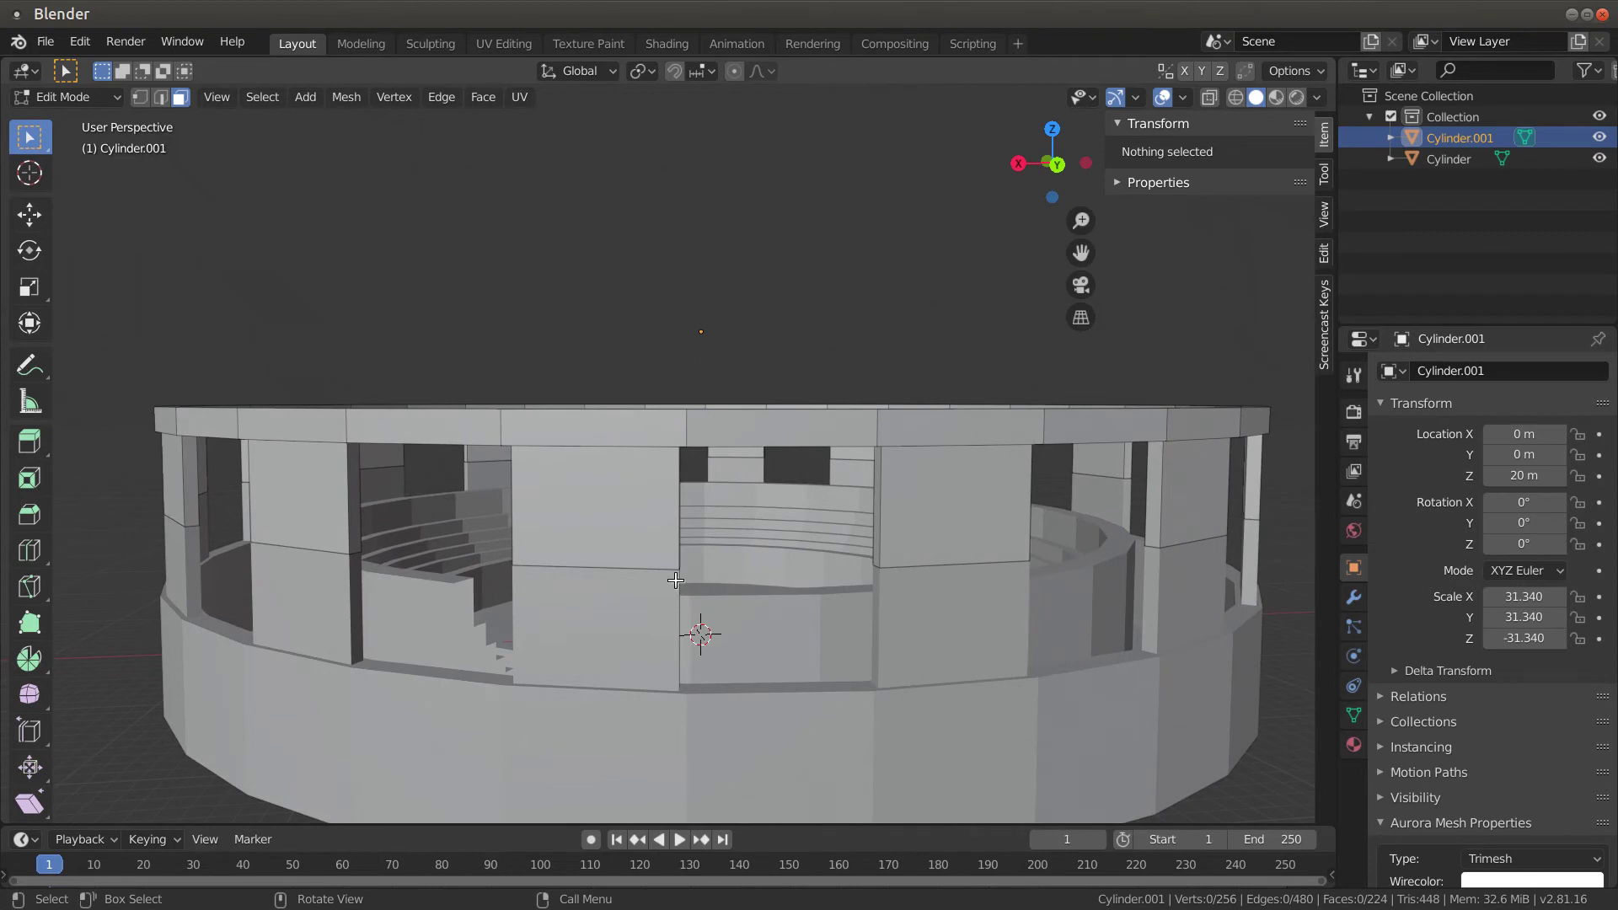
middle_drag(667, 596, 495, 594)
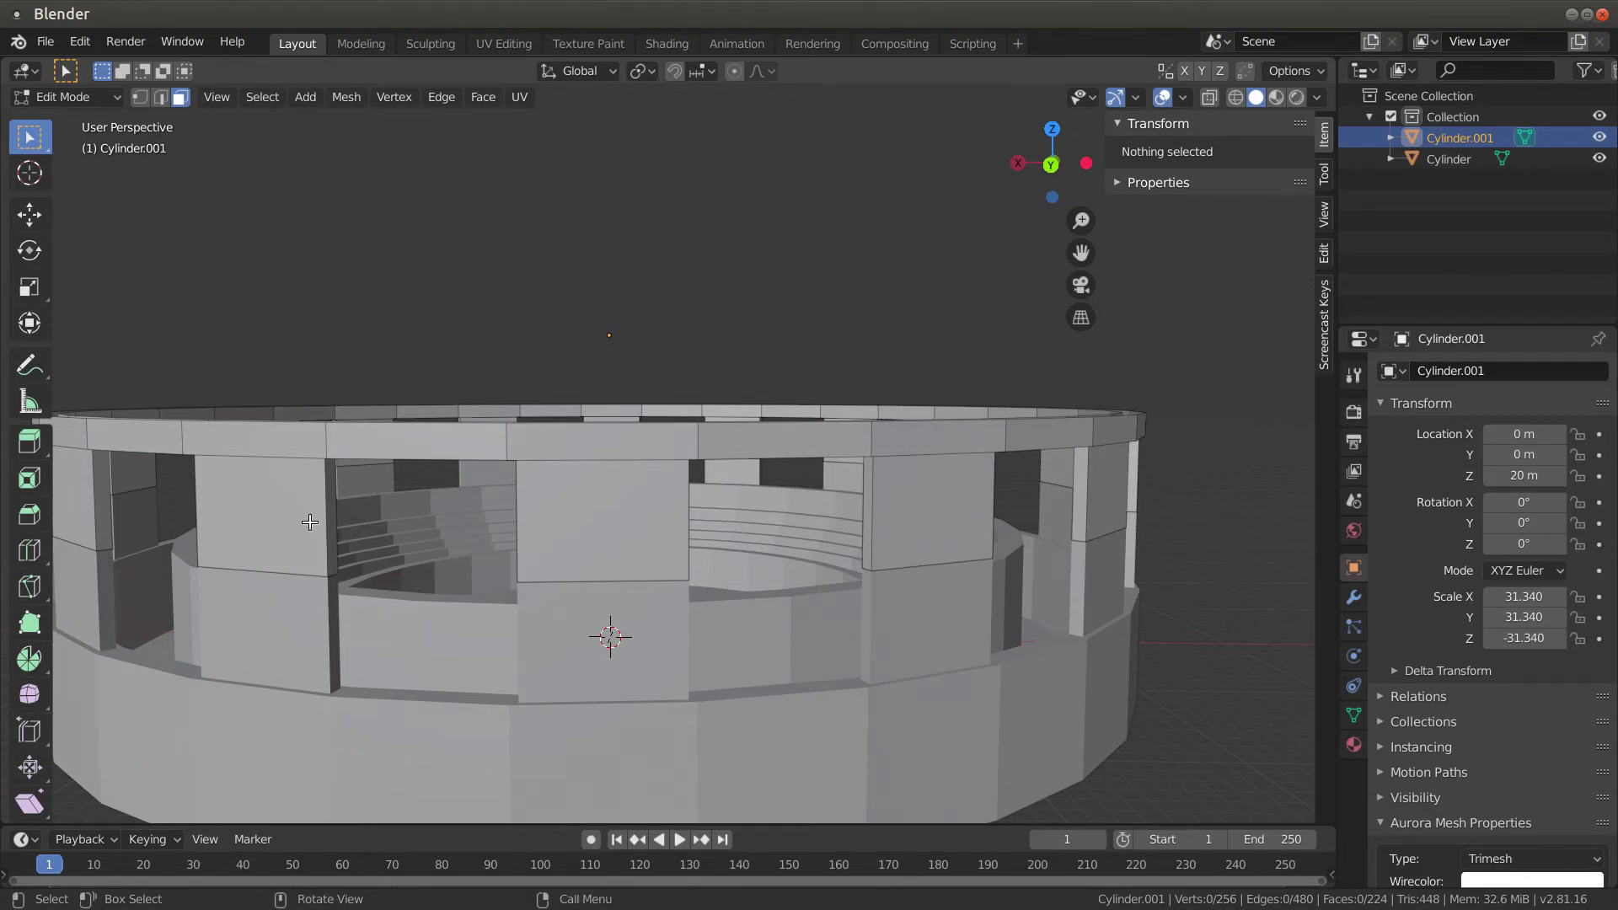
key(Tab)
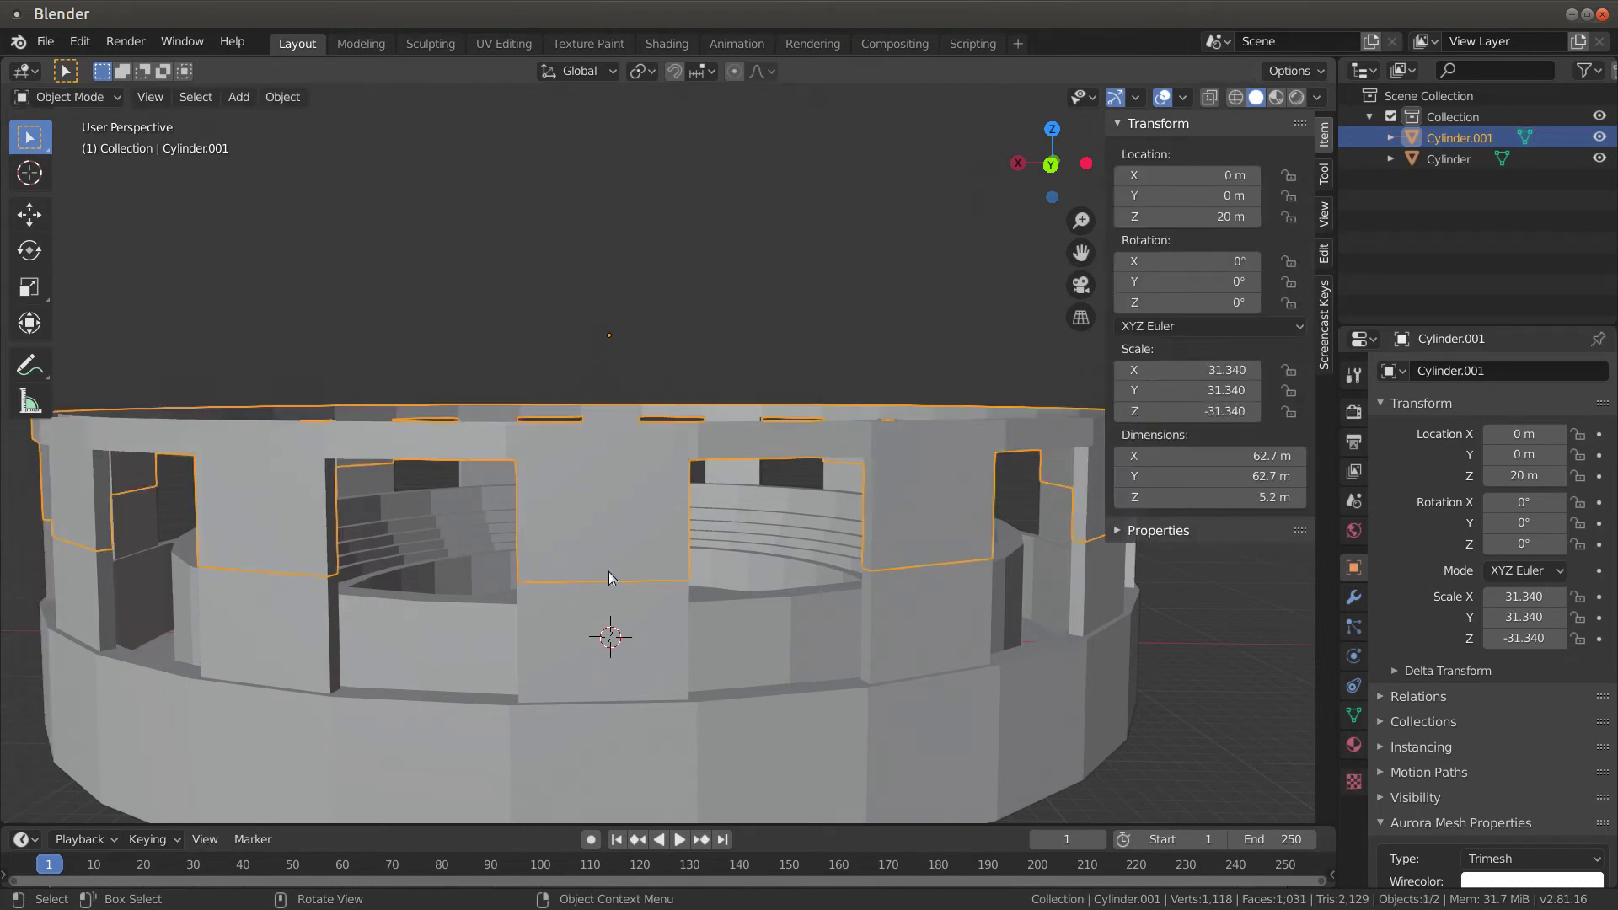
Join the upper storey into the lower arena object, keeping the lower one active, and enter Edit Mode on the joined mesh
shift+click(622, 745)
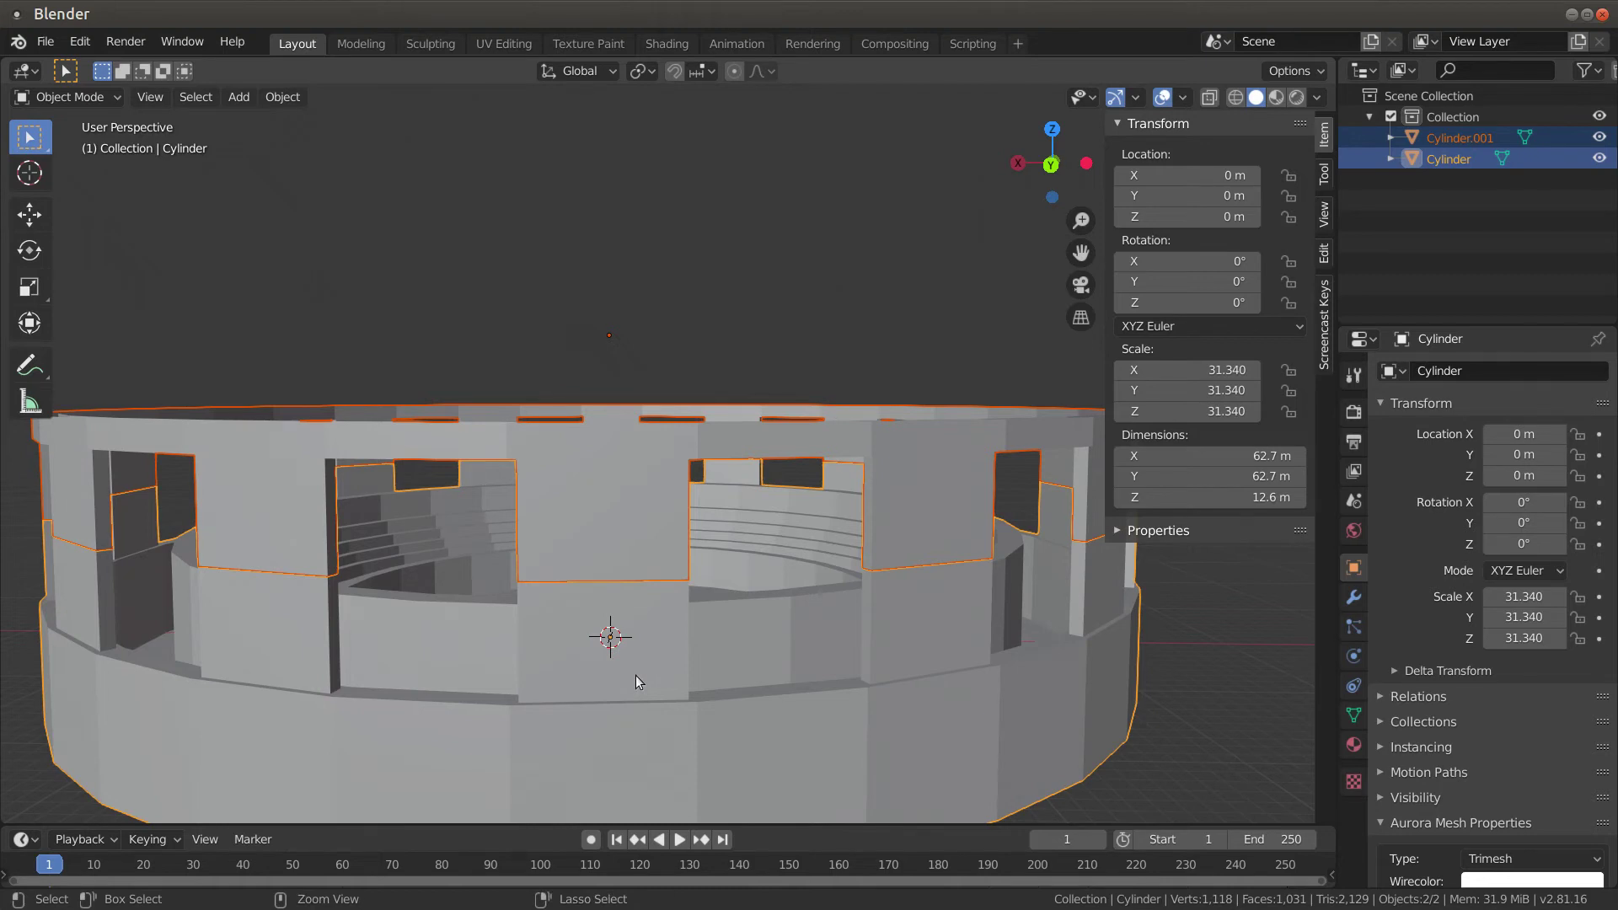
key(ctrl+j)
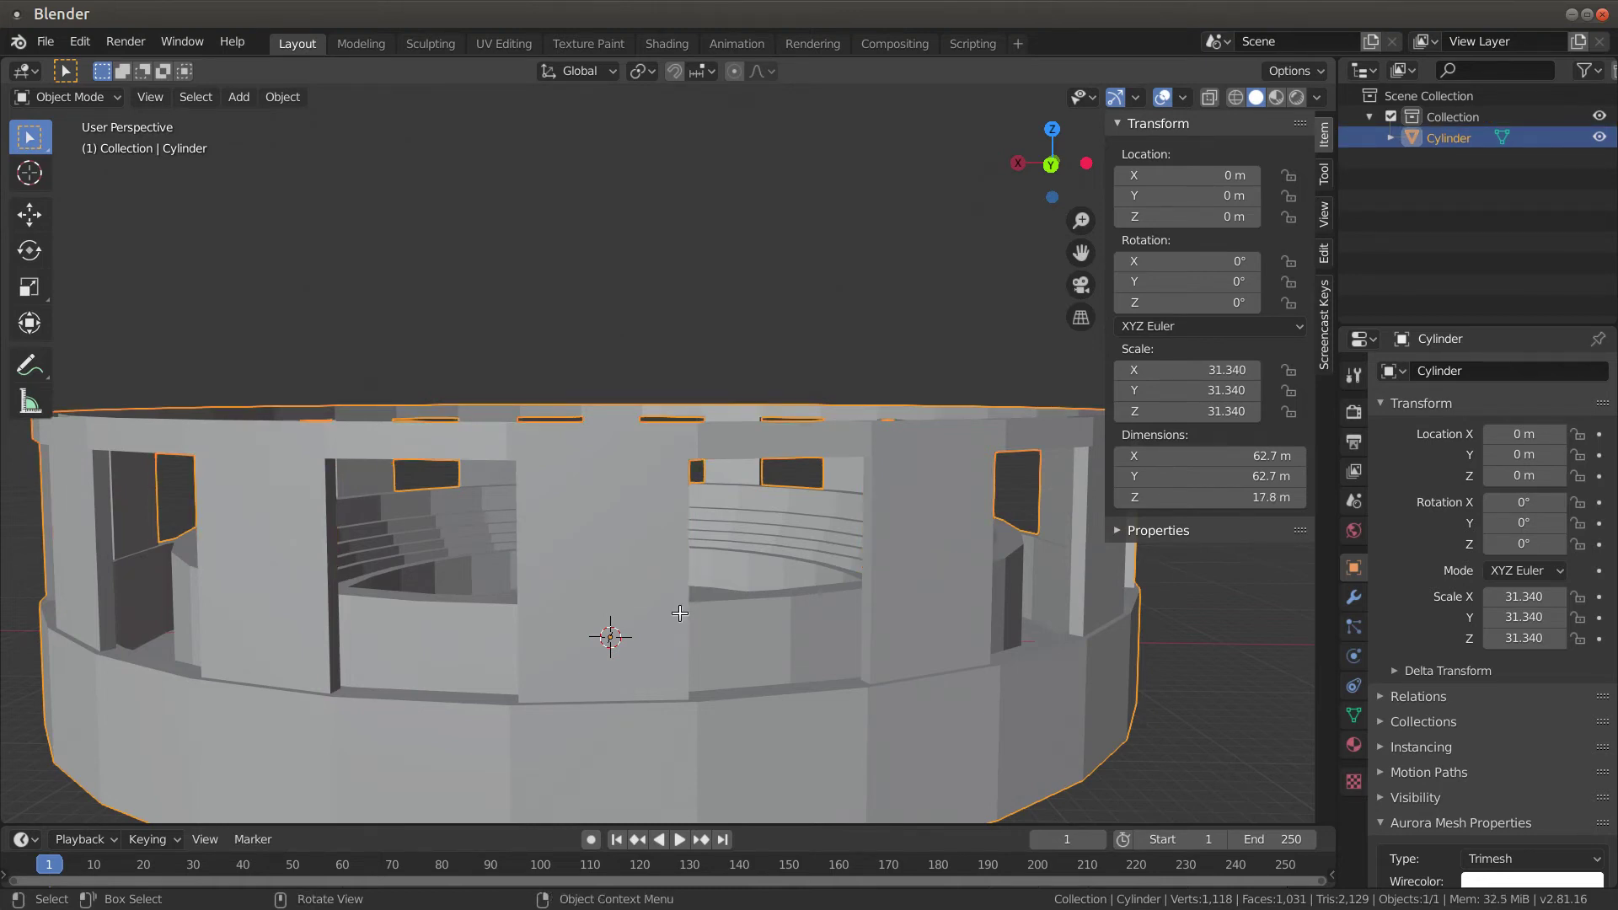
key(Tab)
middle_drag(680, 613, 616, 615)
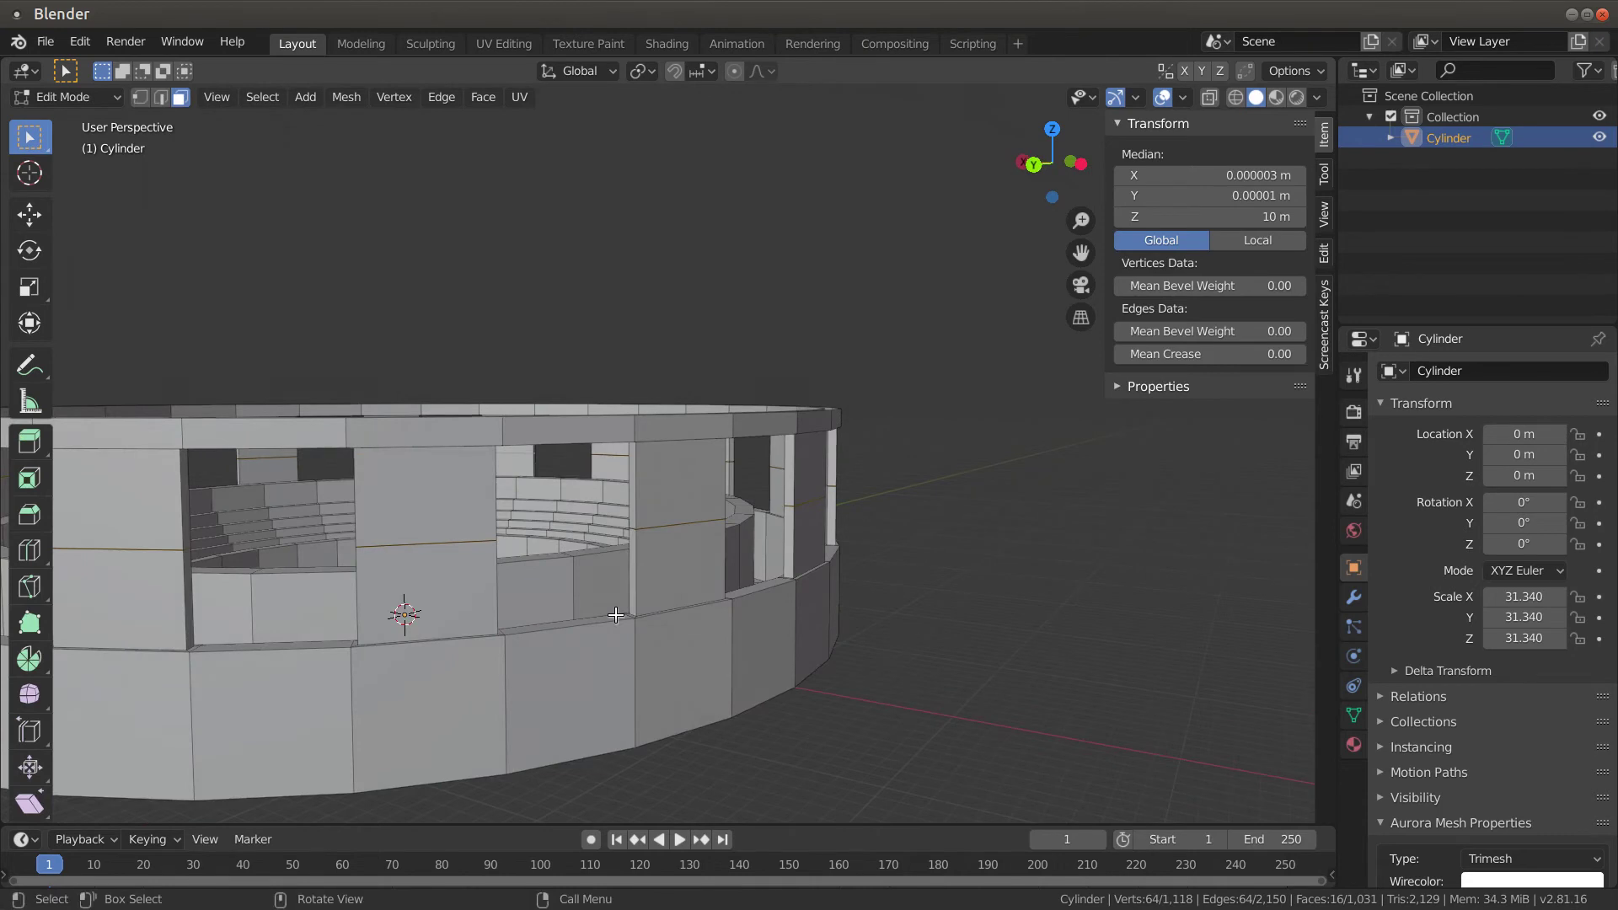
Try to narrow one pillar by selecting its upper and lower side faces at both openings and scaling them to about 0.66
click(183, 503)
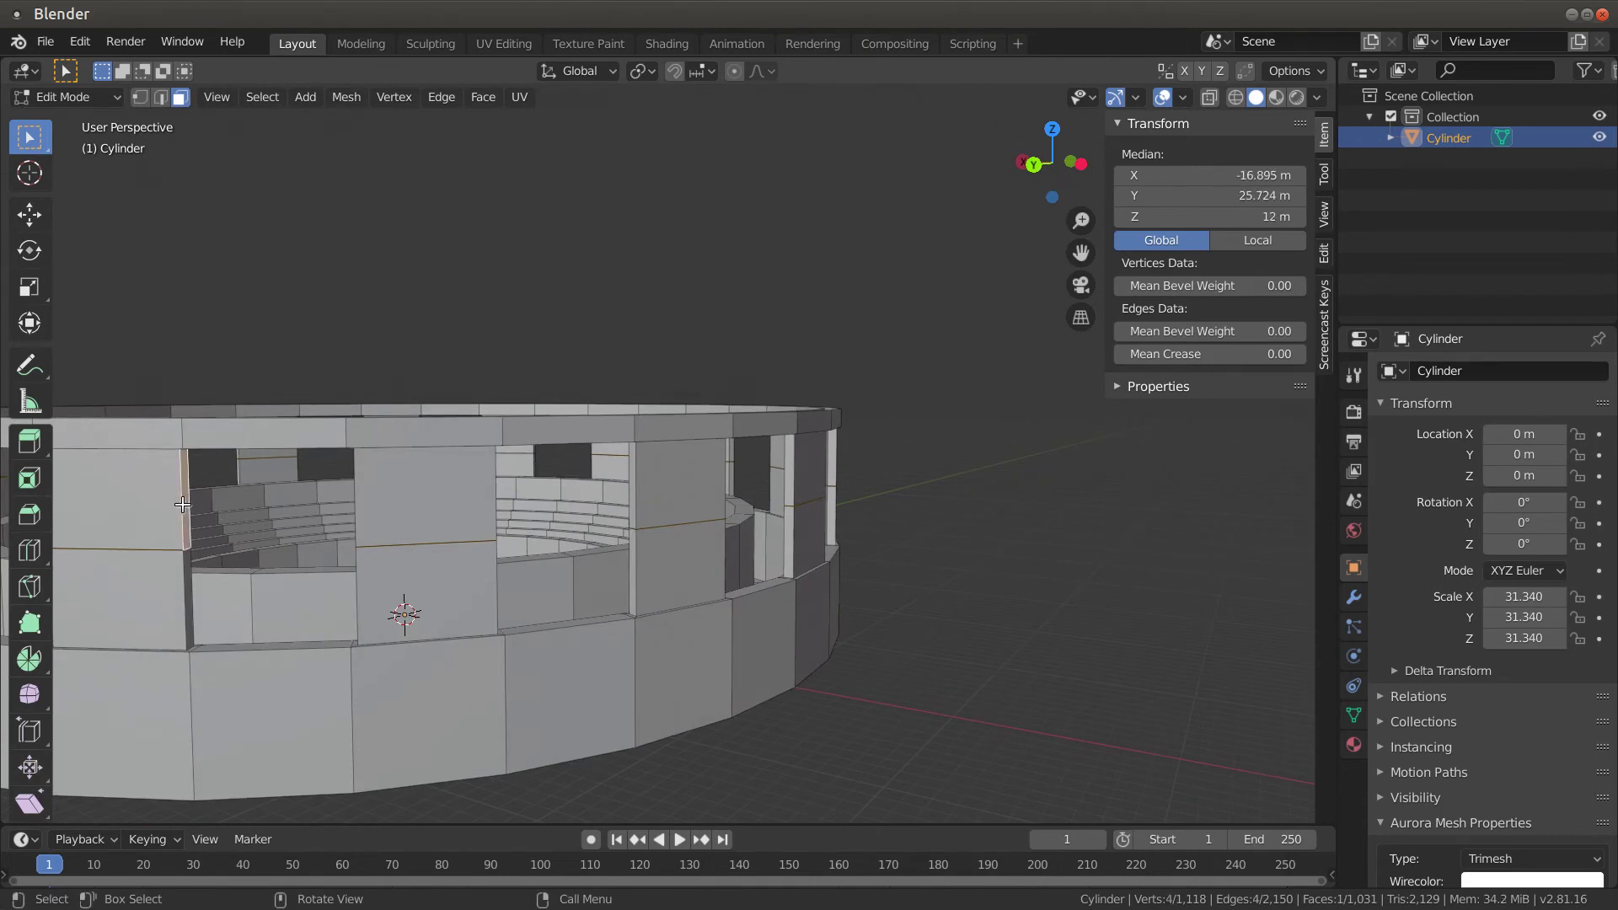
shift+click(184, 582)
shift+click(192, 585)
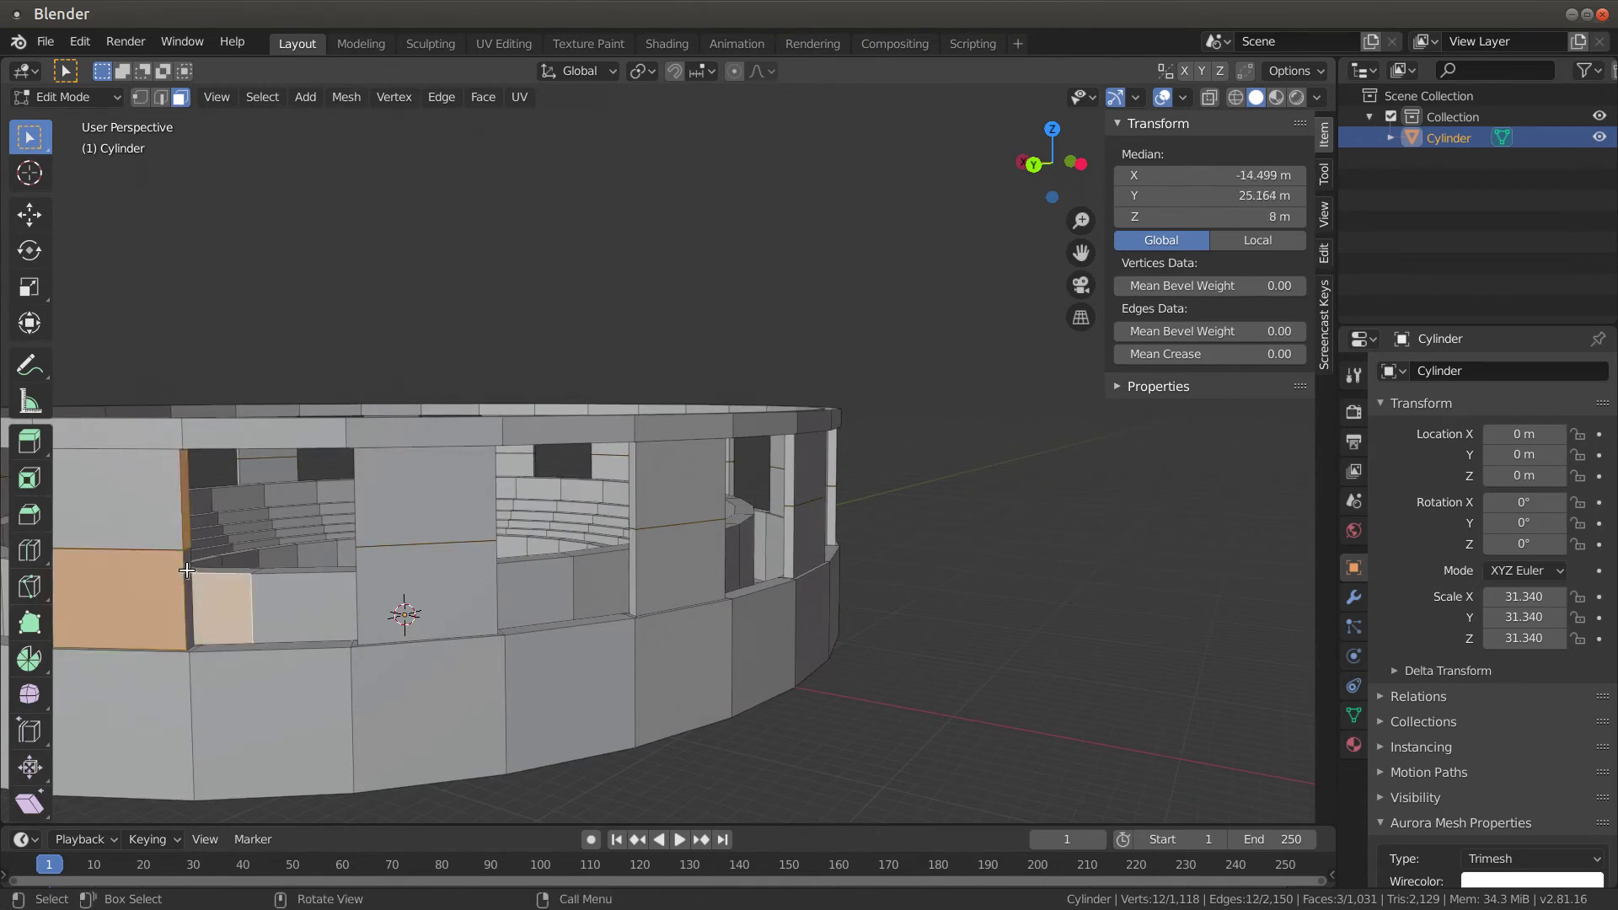
click(187, 573)
shift+click(183, 525)
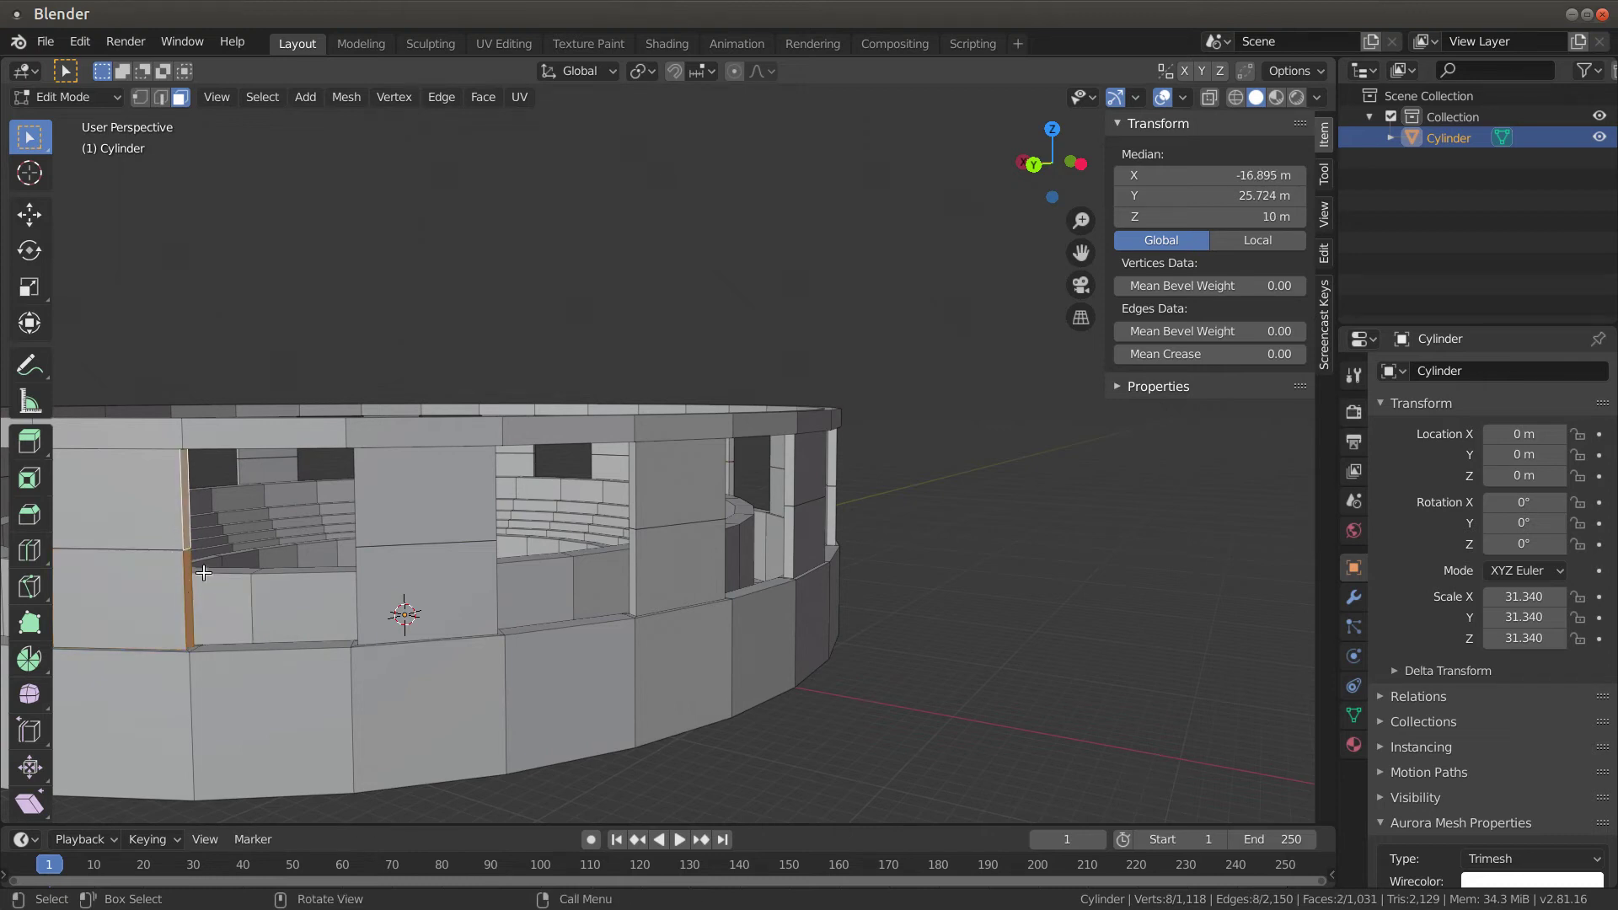
middle_drag(207, 594, 716, 552)
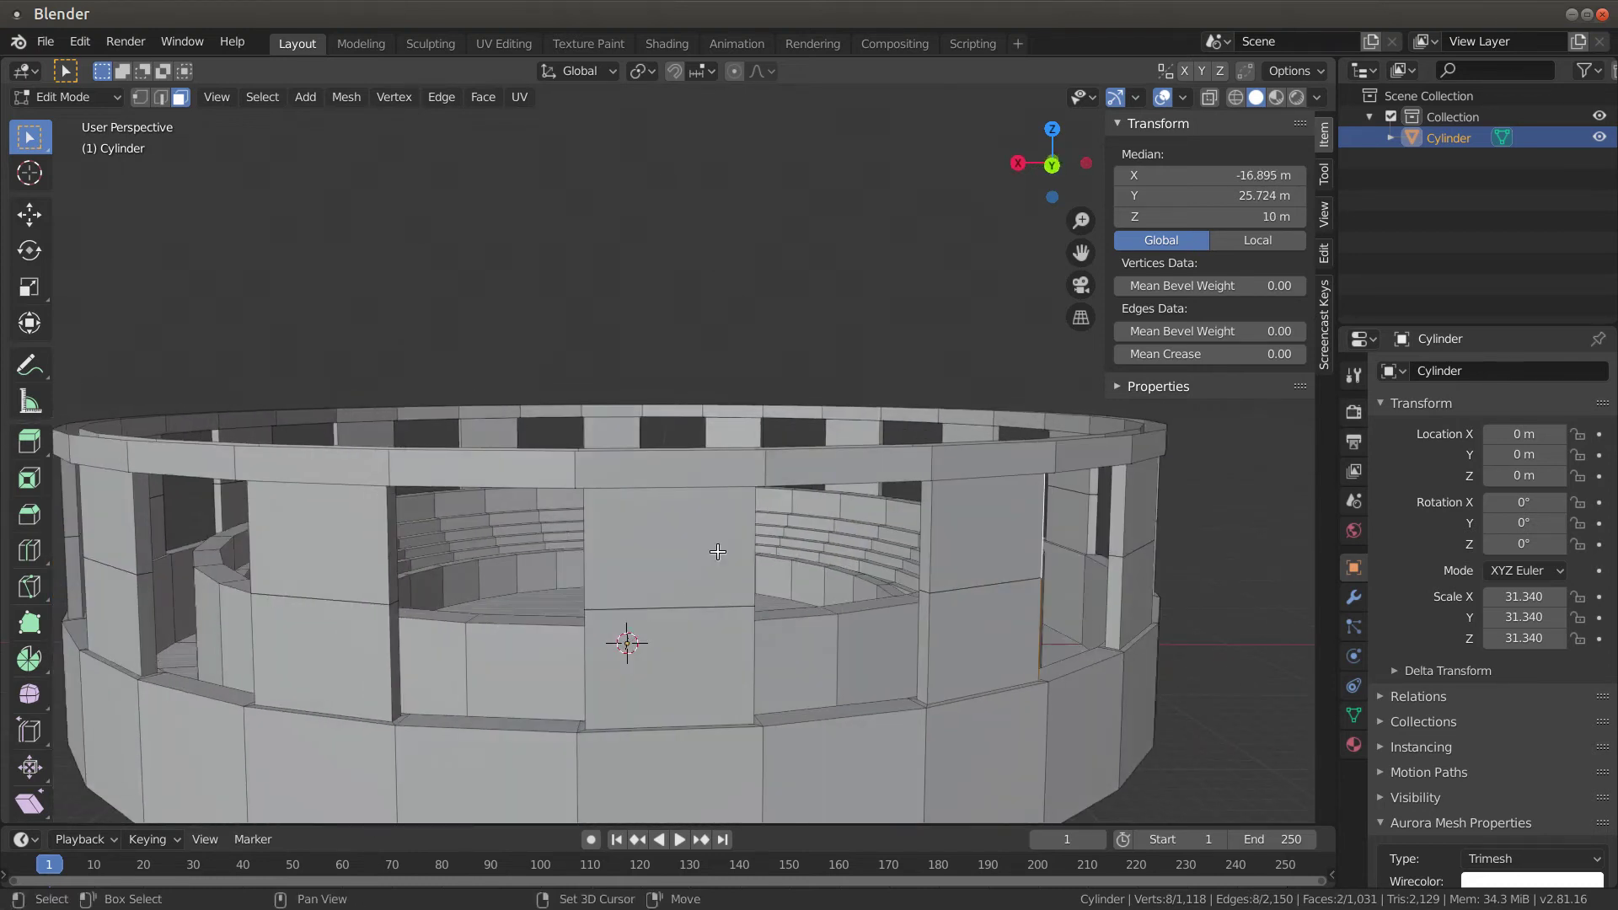
shift+click(922, 576)
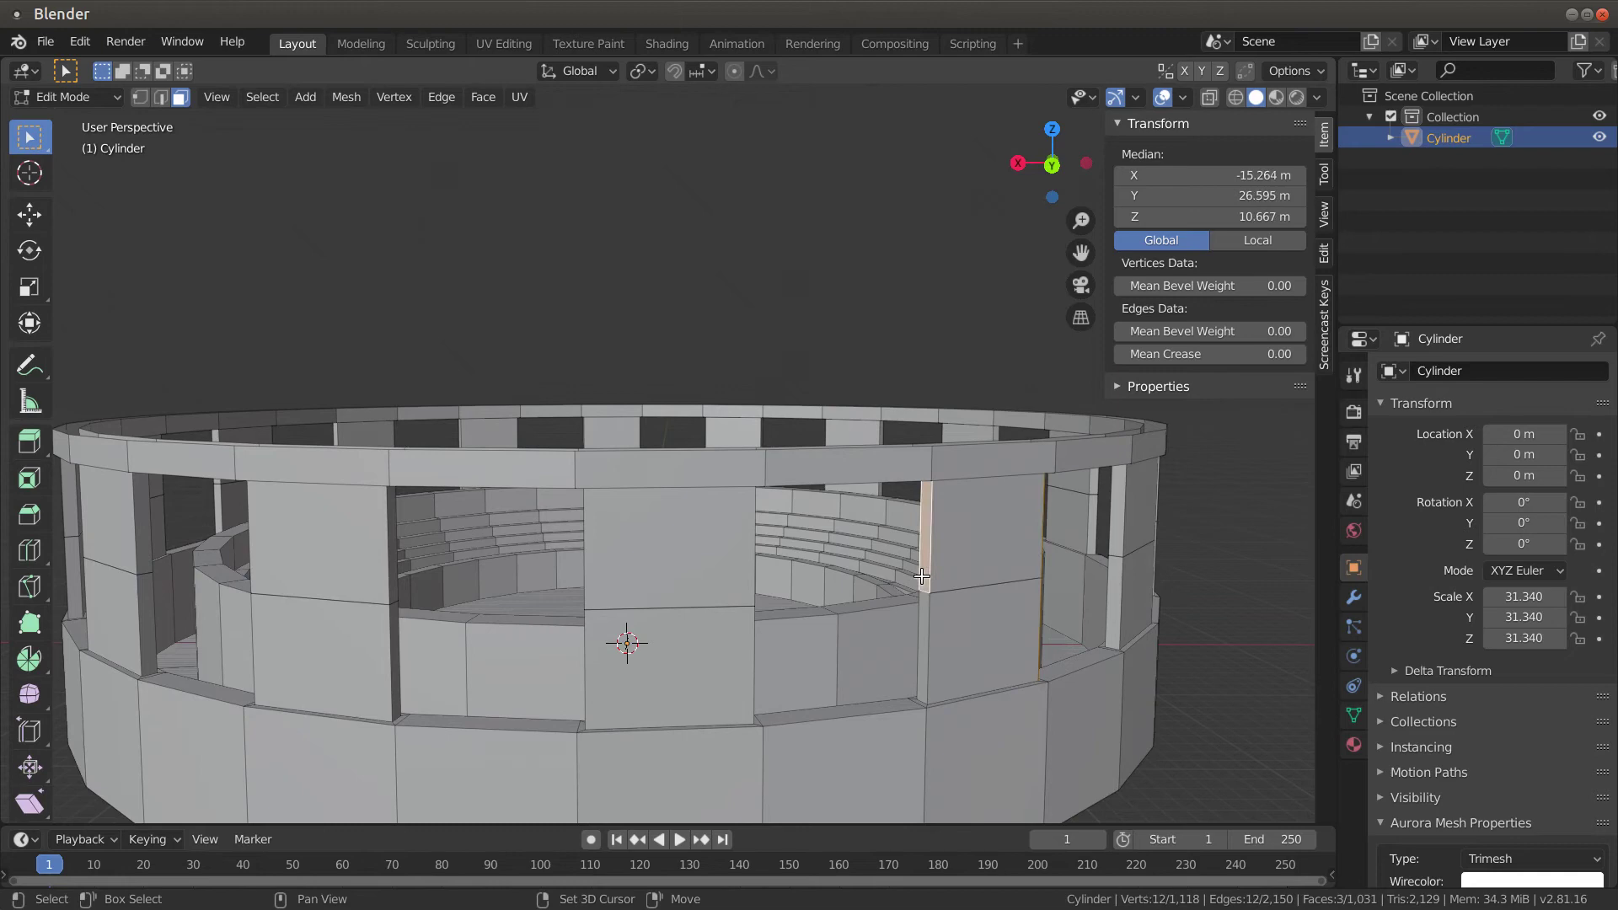
shift+click(920, 626)
middle_drag(920, 626, 964, 686)
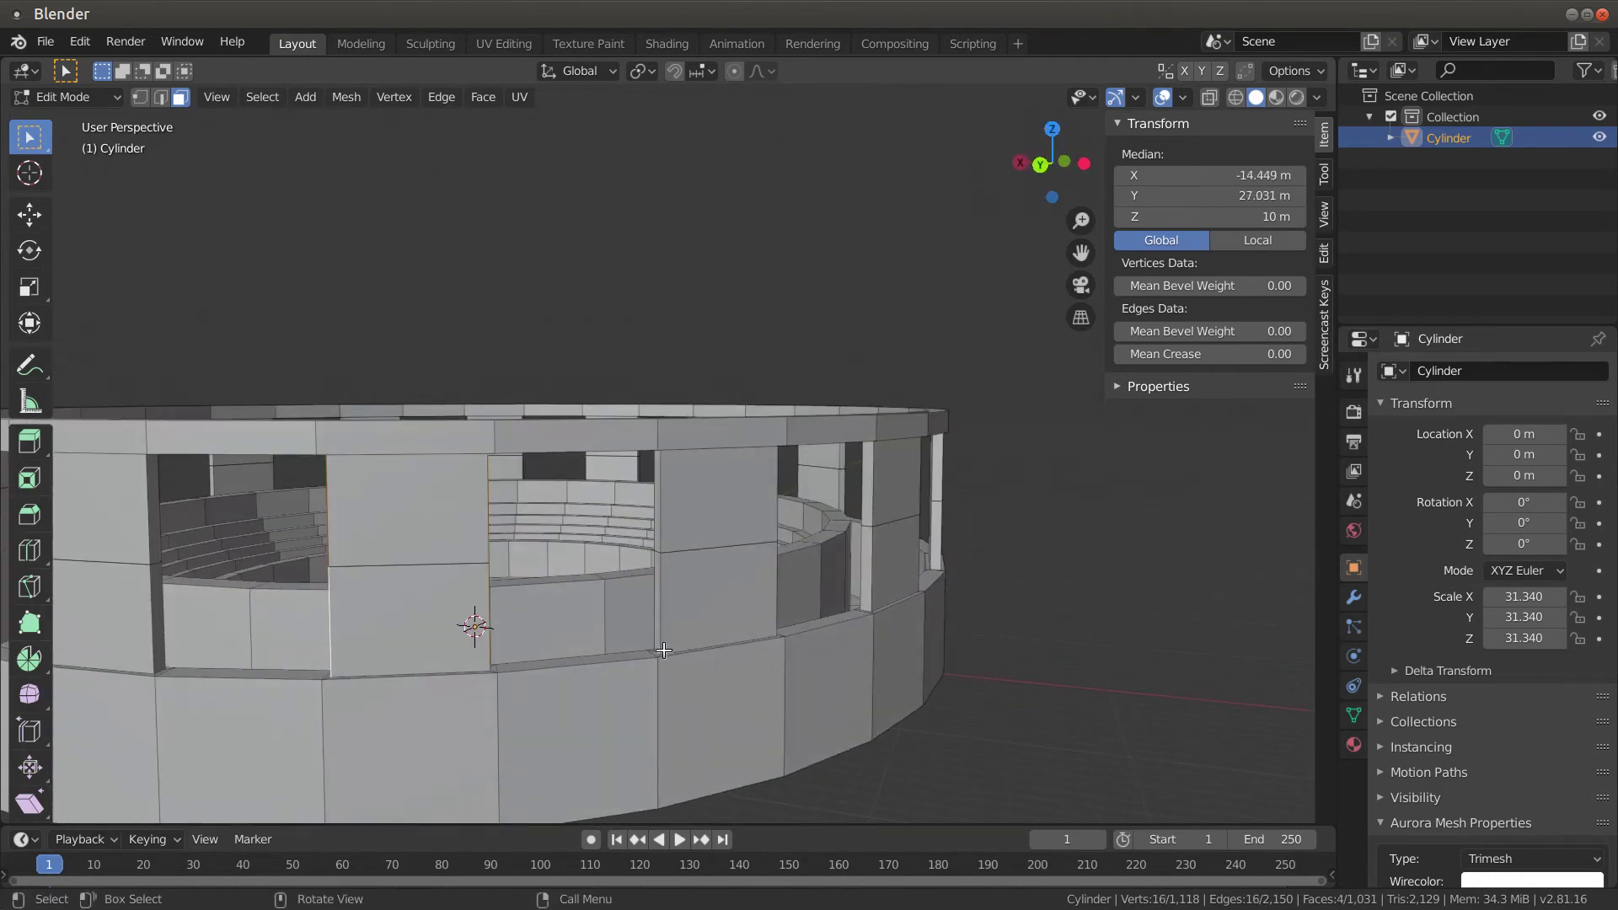
key(s)
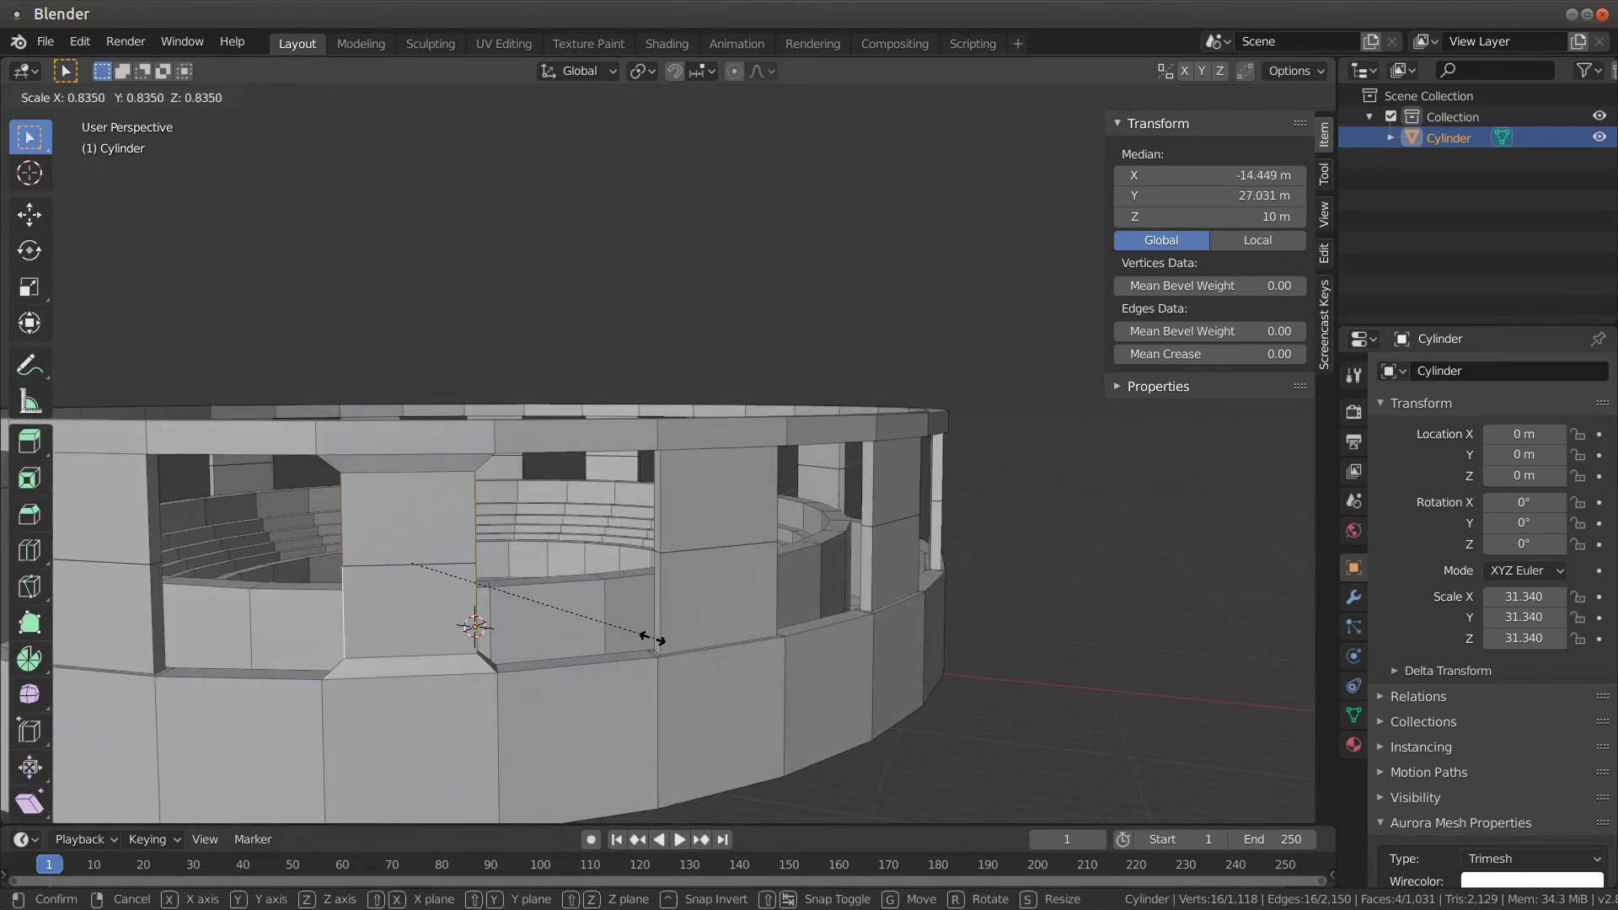
click(598, 635)
Examine the narrowed pillar from around the arena and undo its scaling
mouse_move(598, 635)
middle_down()
mouse_move(697, 646)
mouse_move(571, 640)
middle_up()
middle_drag(480, 600, 548, 599)
scroll(548, 599, down, 5)
middle_drag(678, 608, 653, 610)
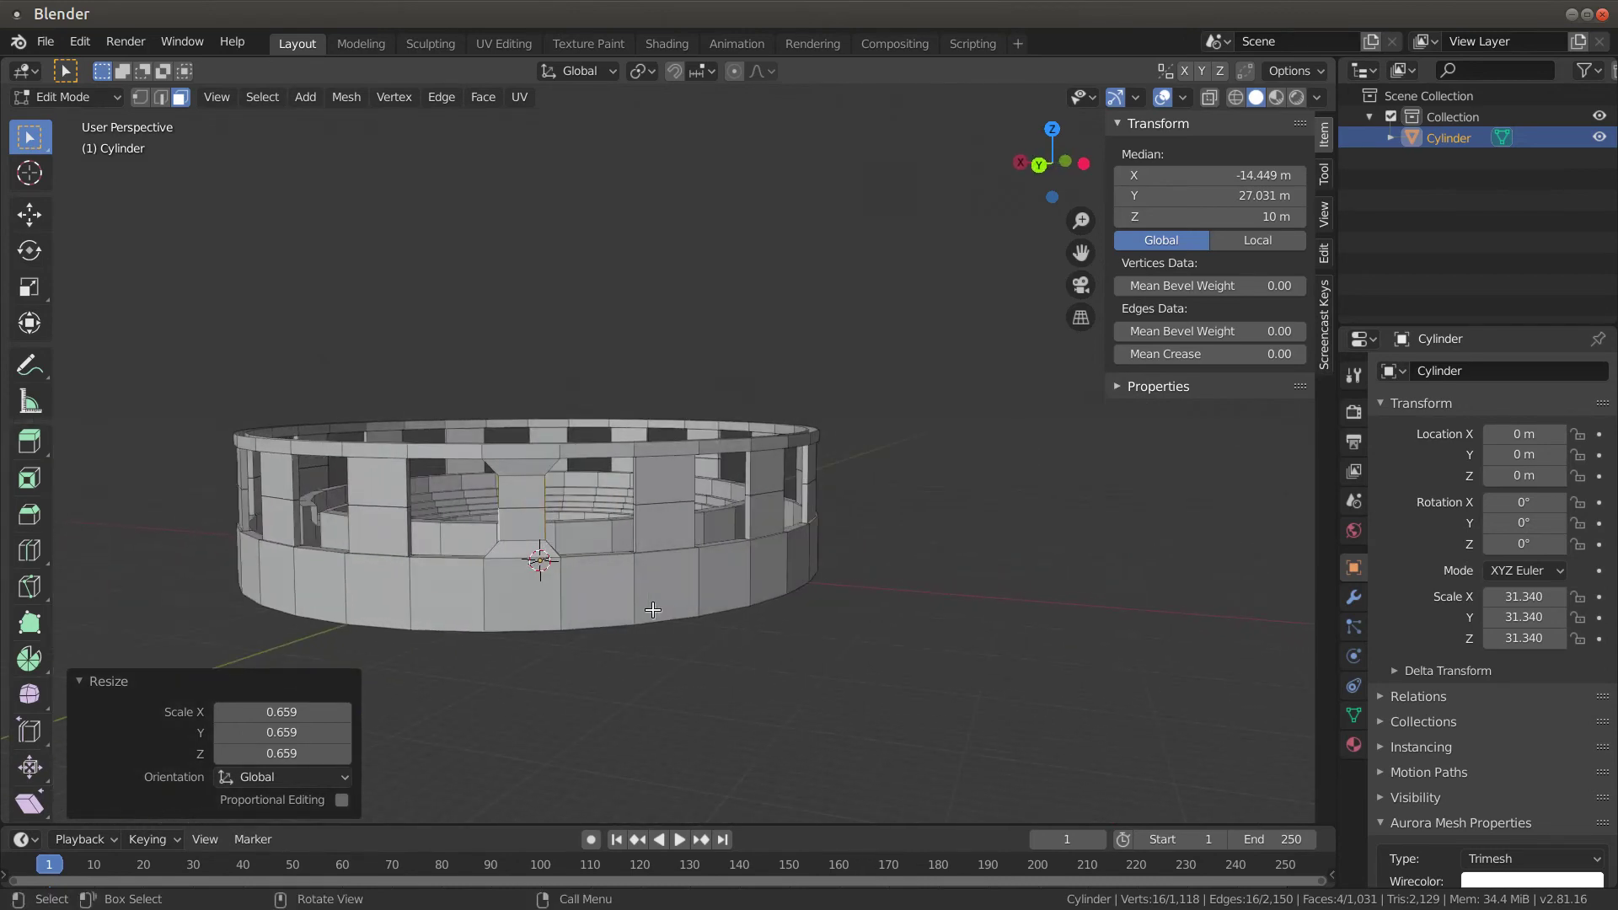
scroll(624, 598, up, 3)
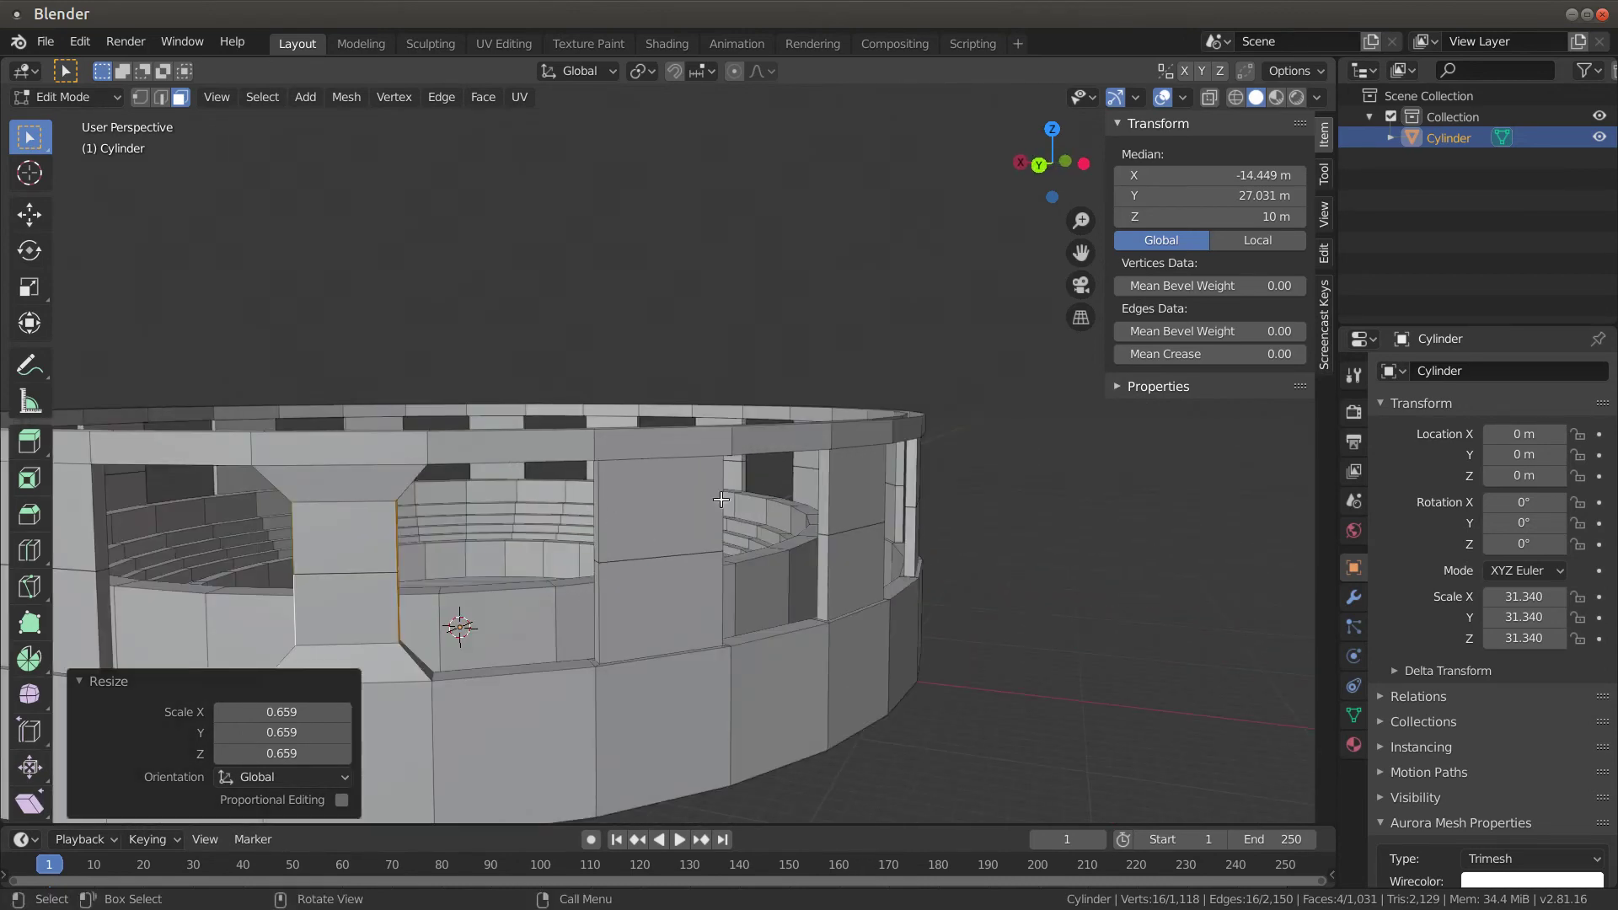
middle_drag(657, 558, 792, 582)
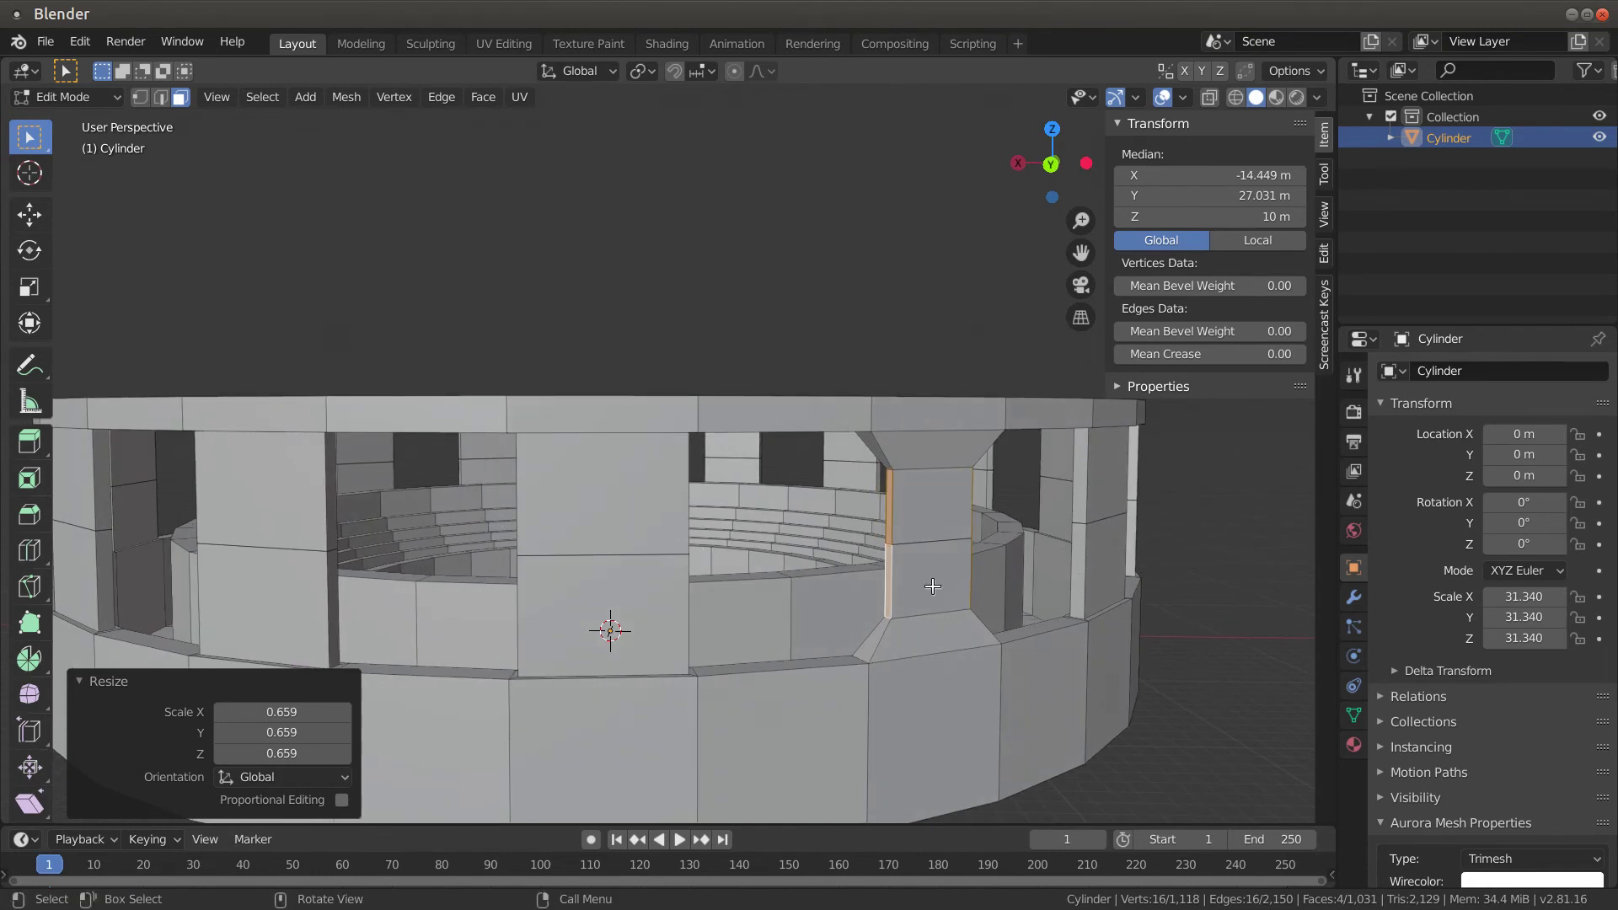
key(ctrl+z)
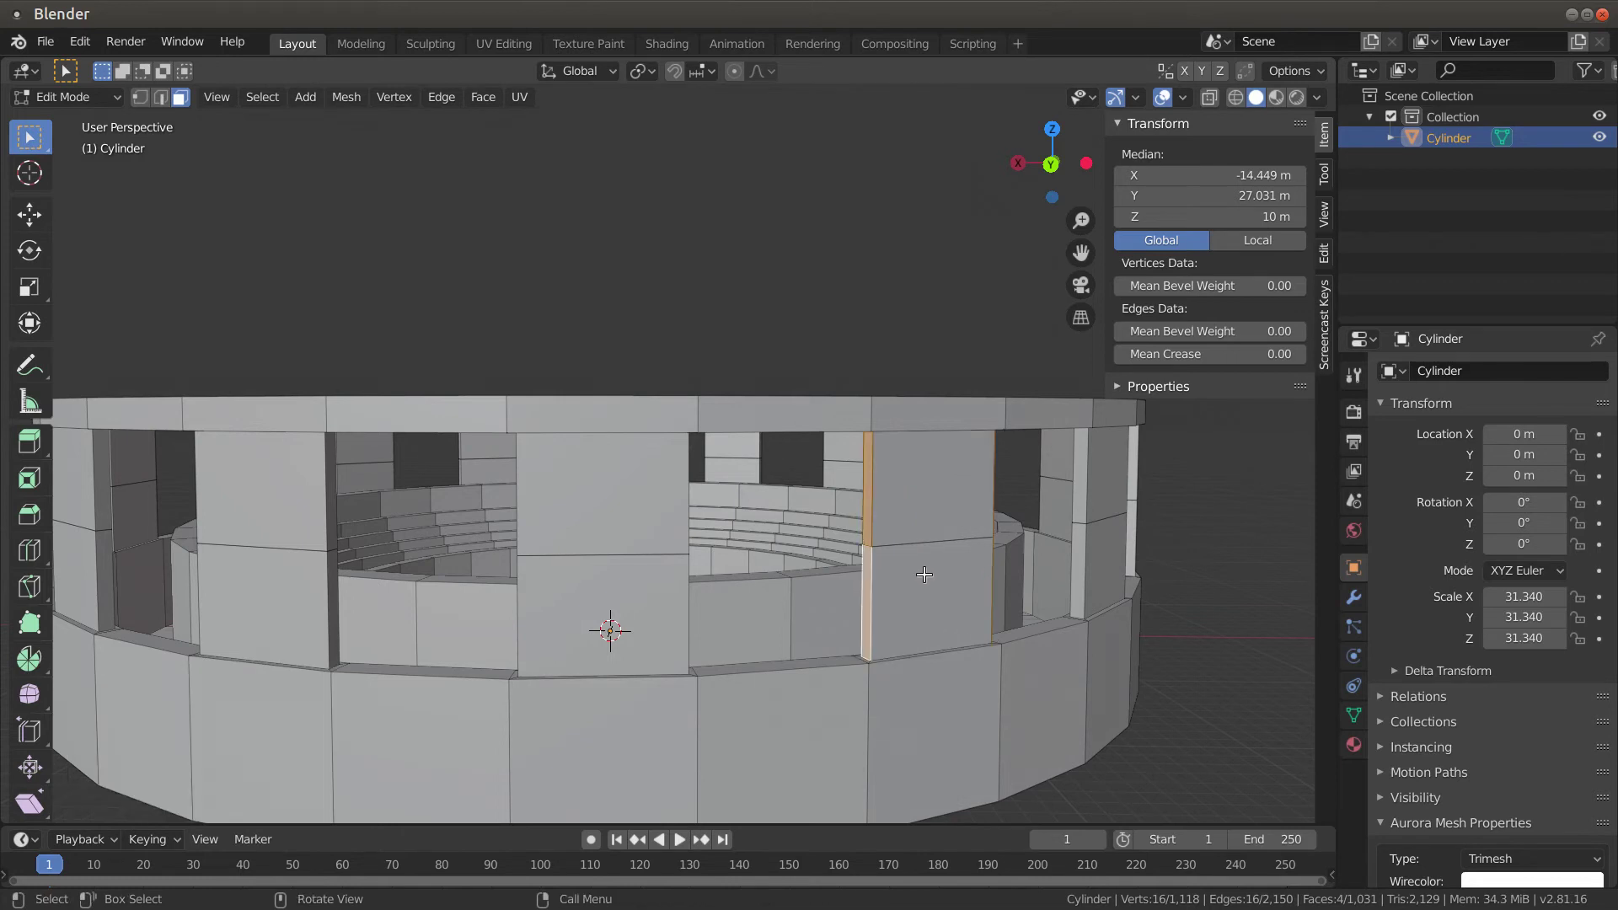
In edge selection, pick the horizontal mid-height seam edges on the pillar's sides and try scaling them to about 0.66
click(924, 573)
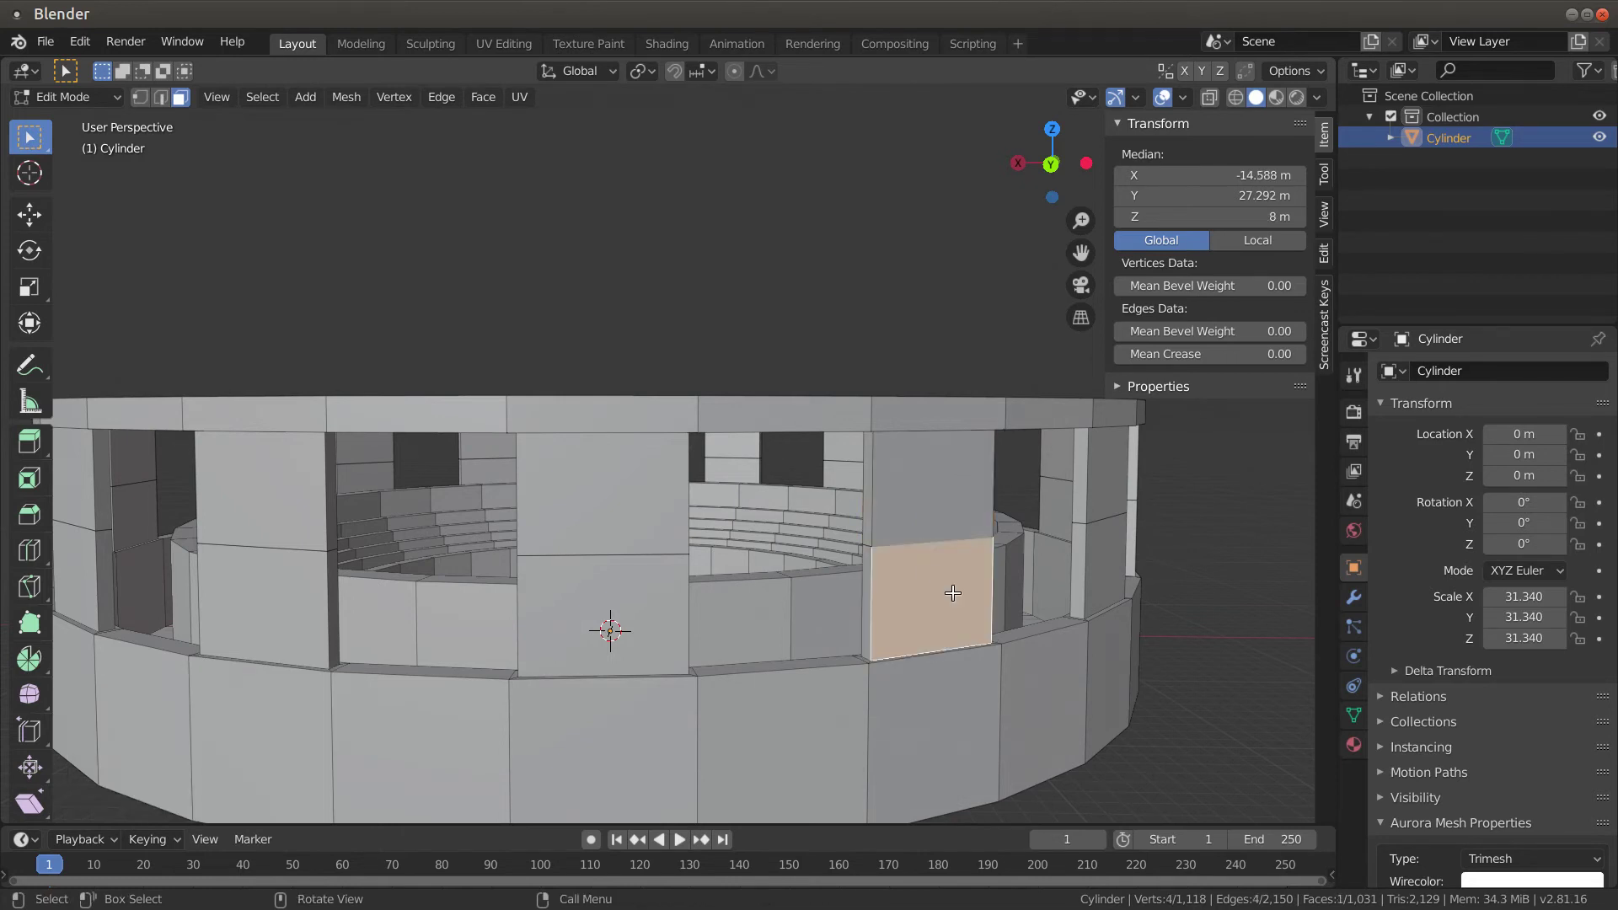
middle_drag(953, 592, 908, 592)
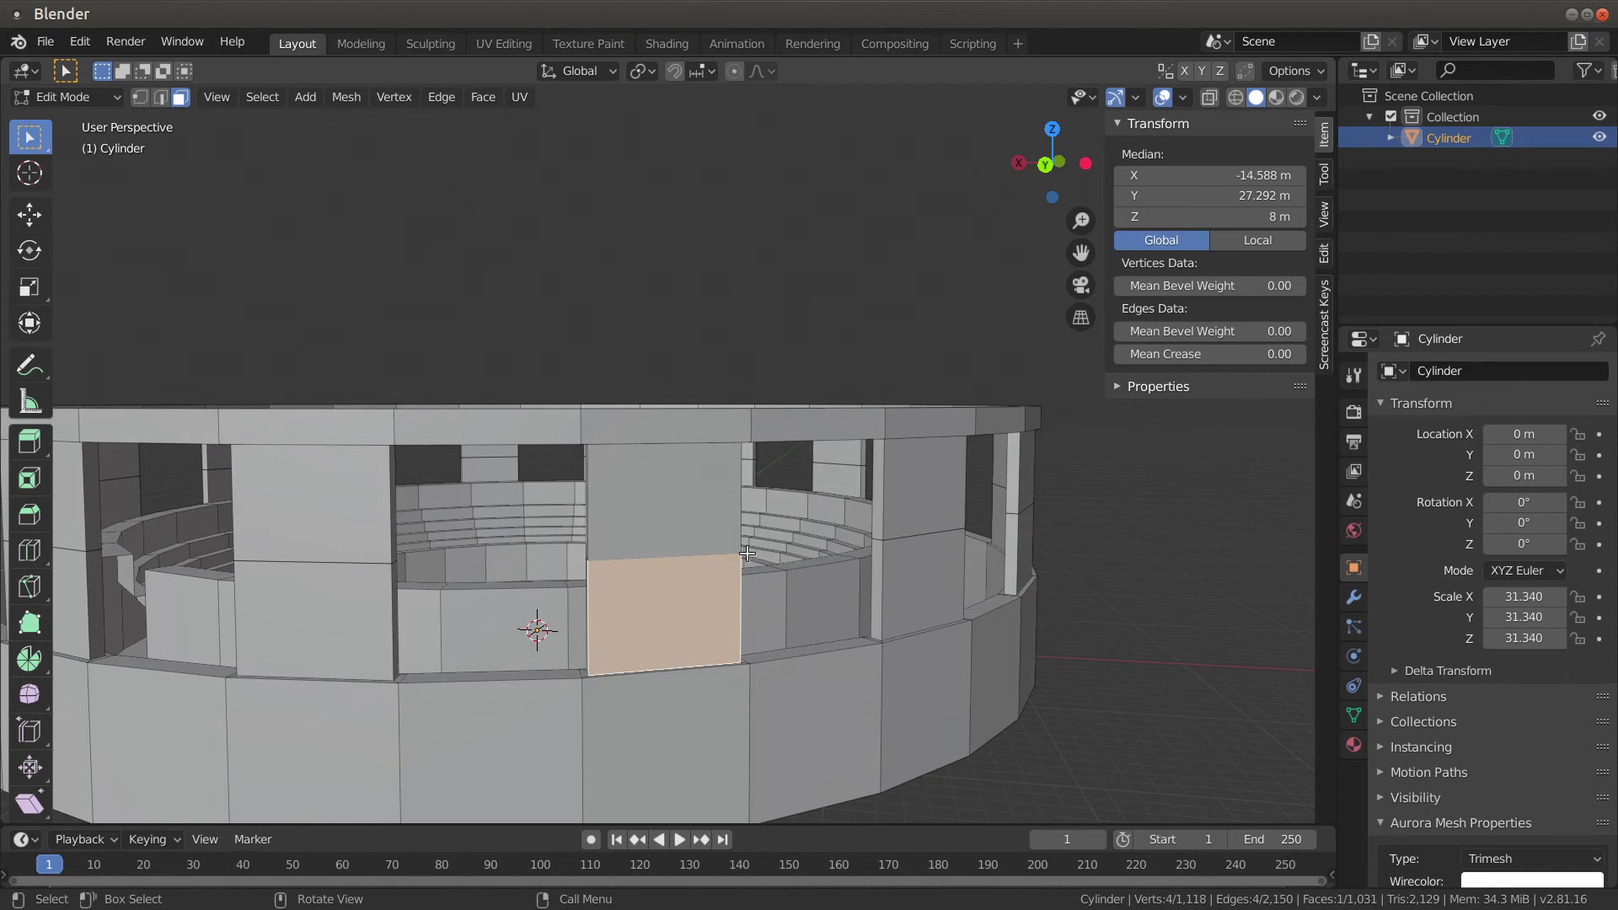
middle_drag(747, 553, 881, 548)
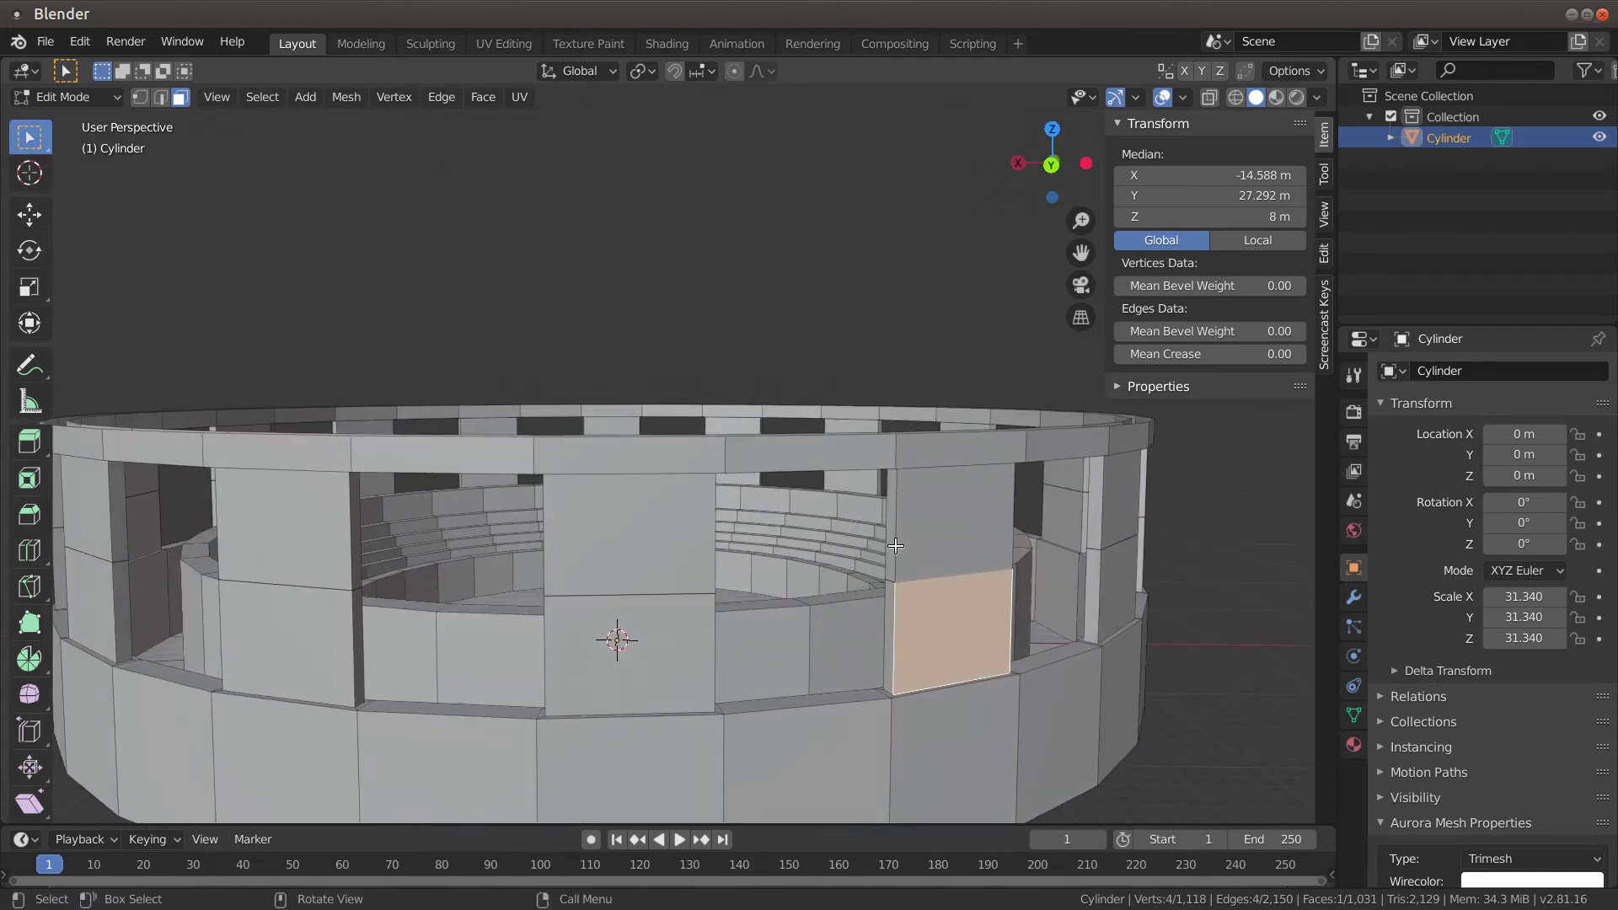
click(890, 583)
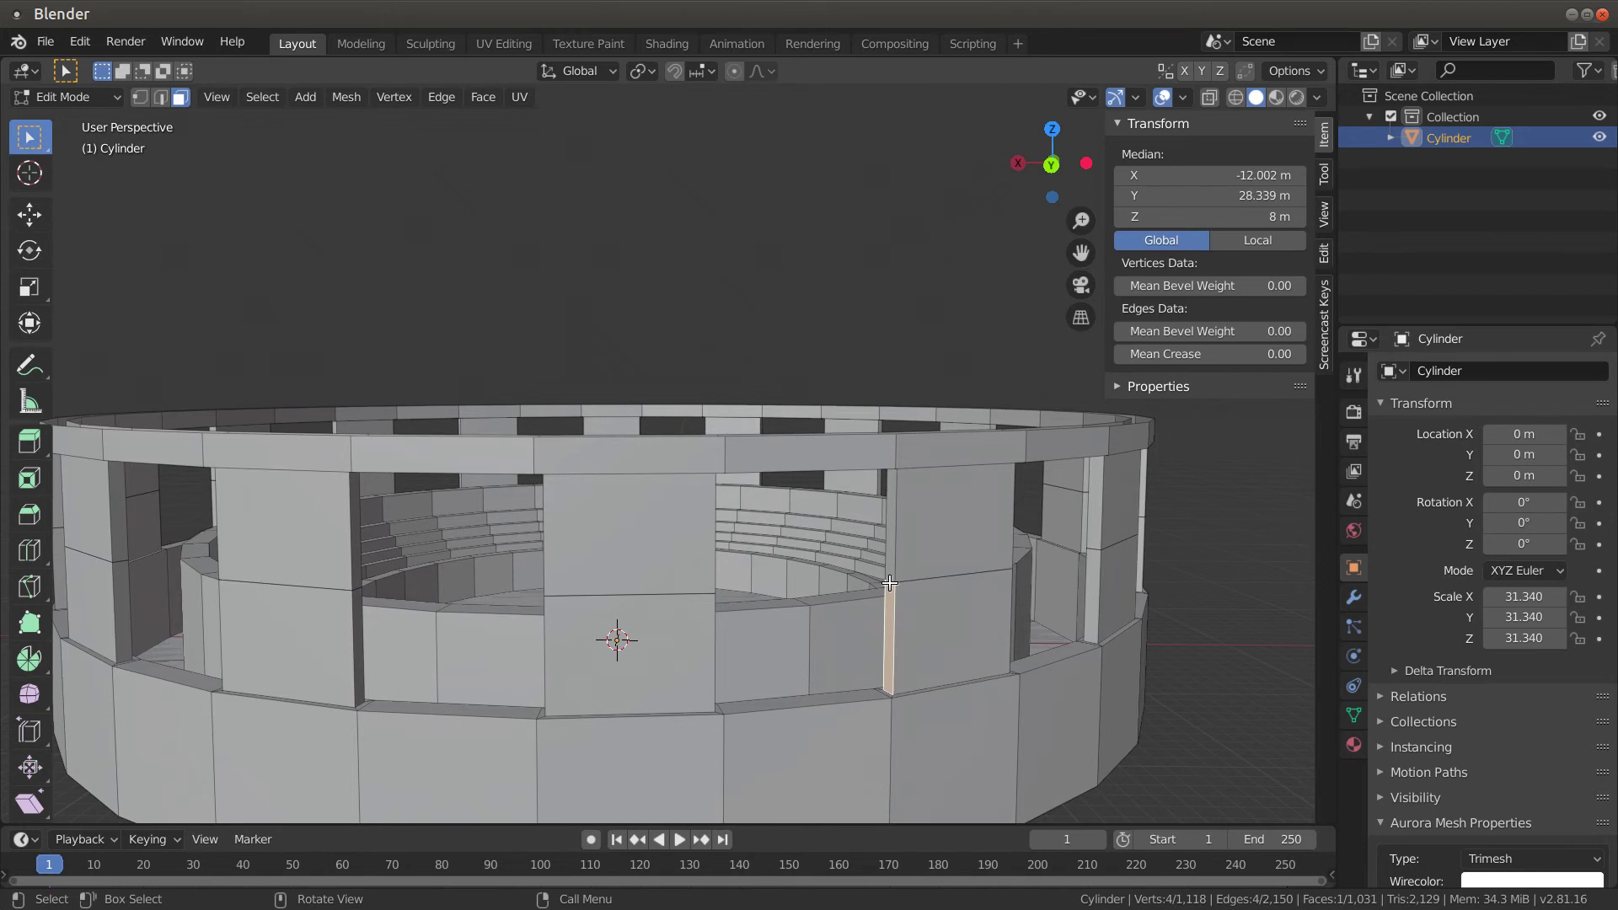
key(1)
key(2)
click(891, 584)
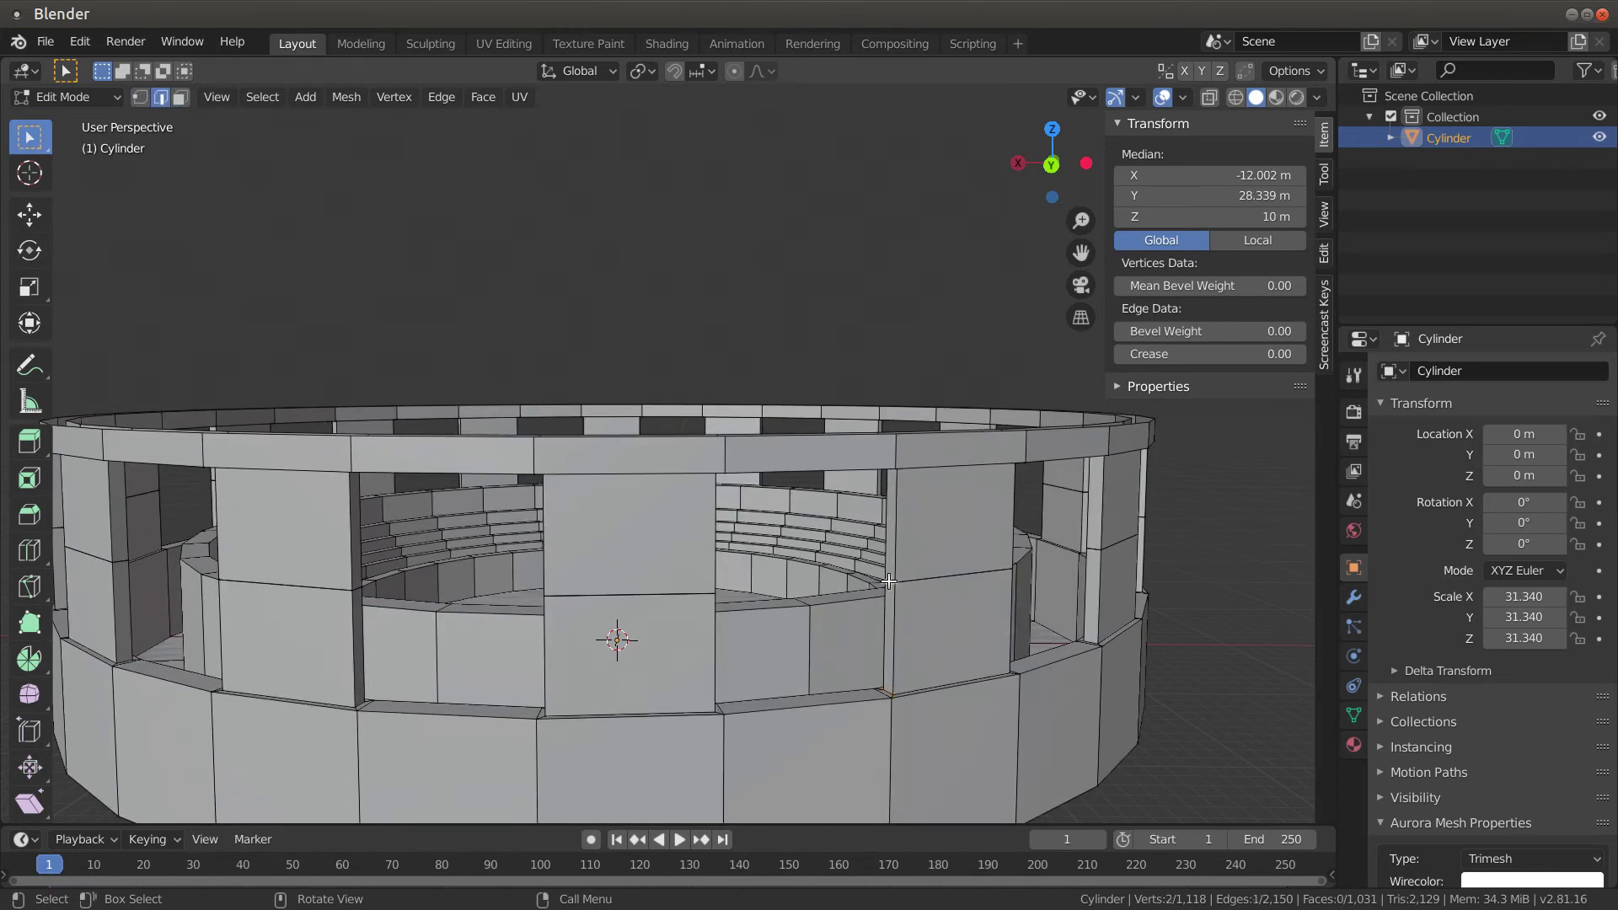
middle_drag(1014, 624, 446, 678)
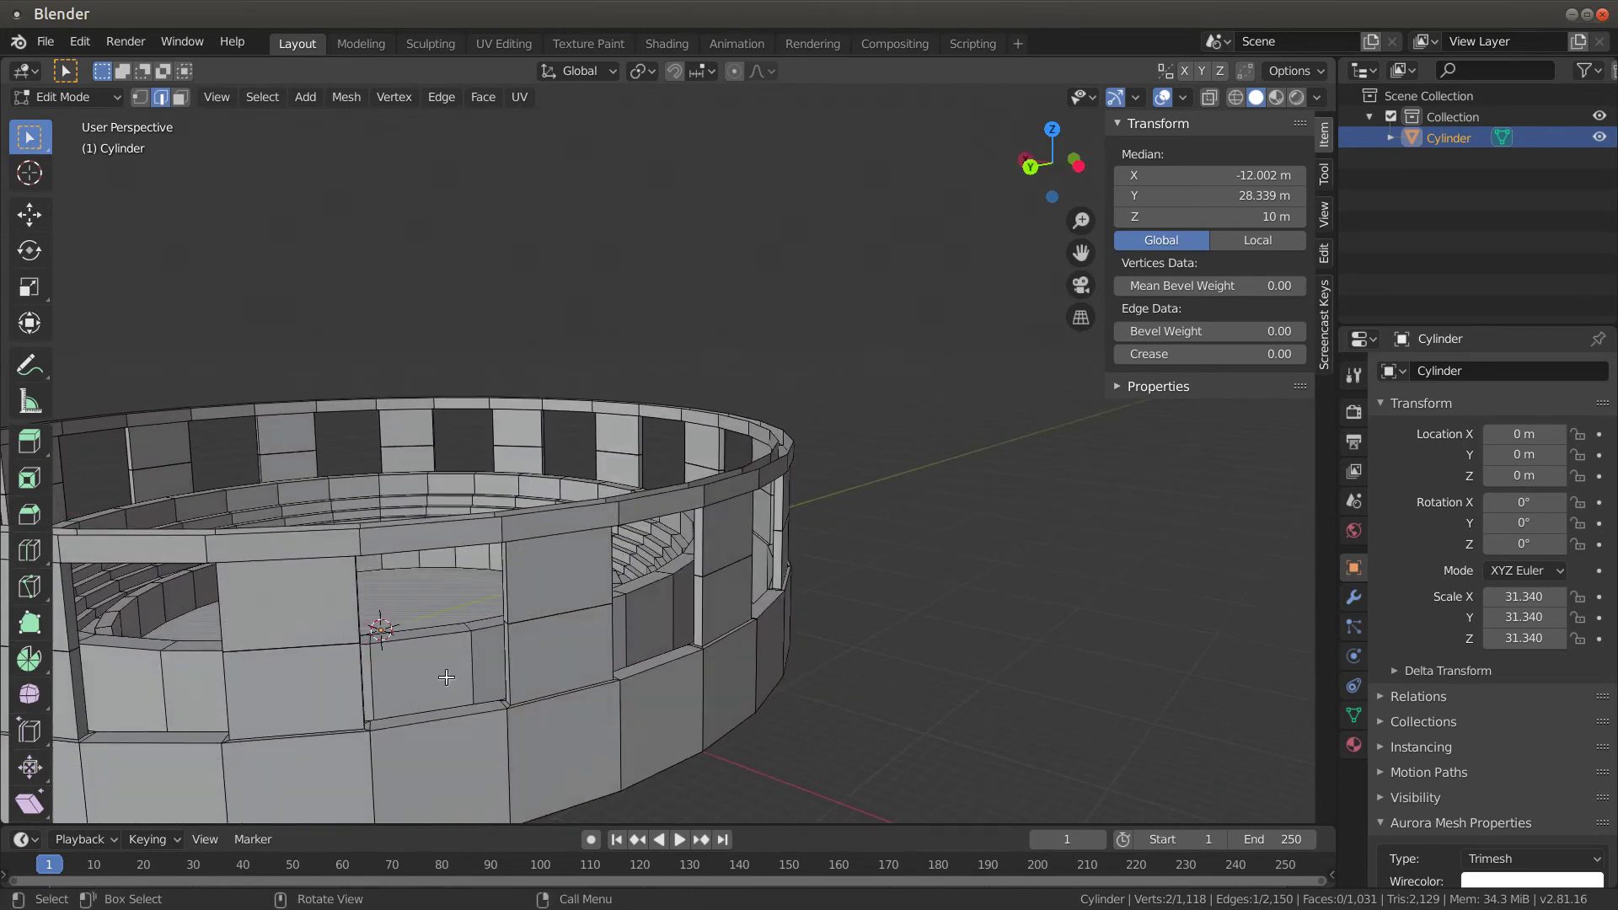
shift+click(75, 648)
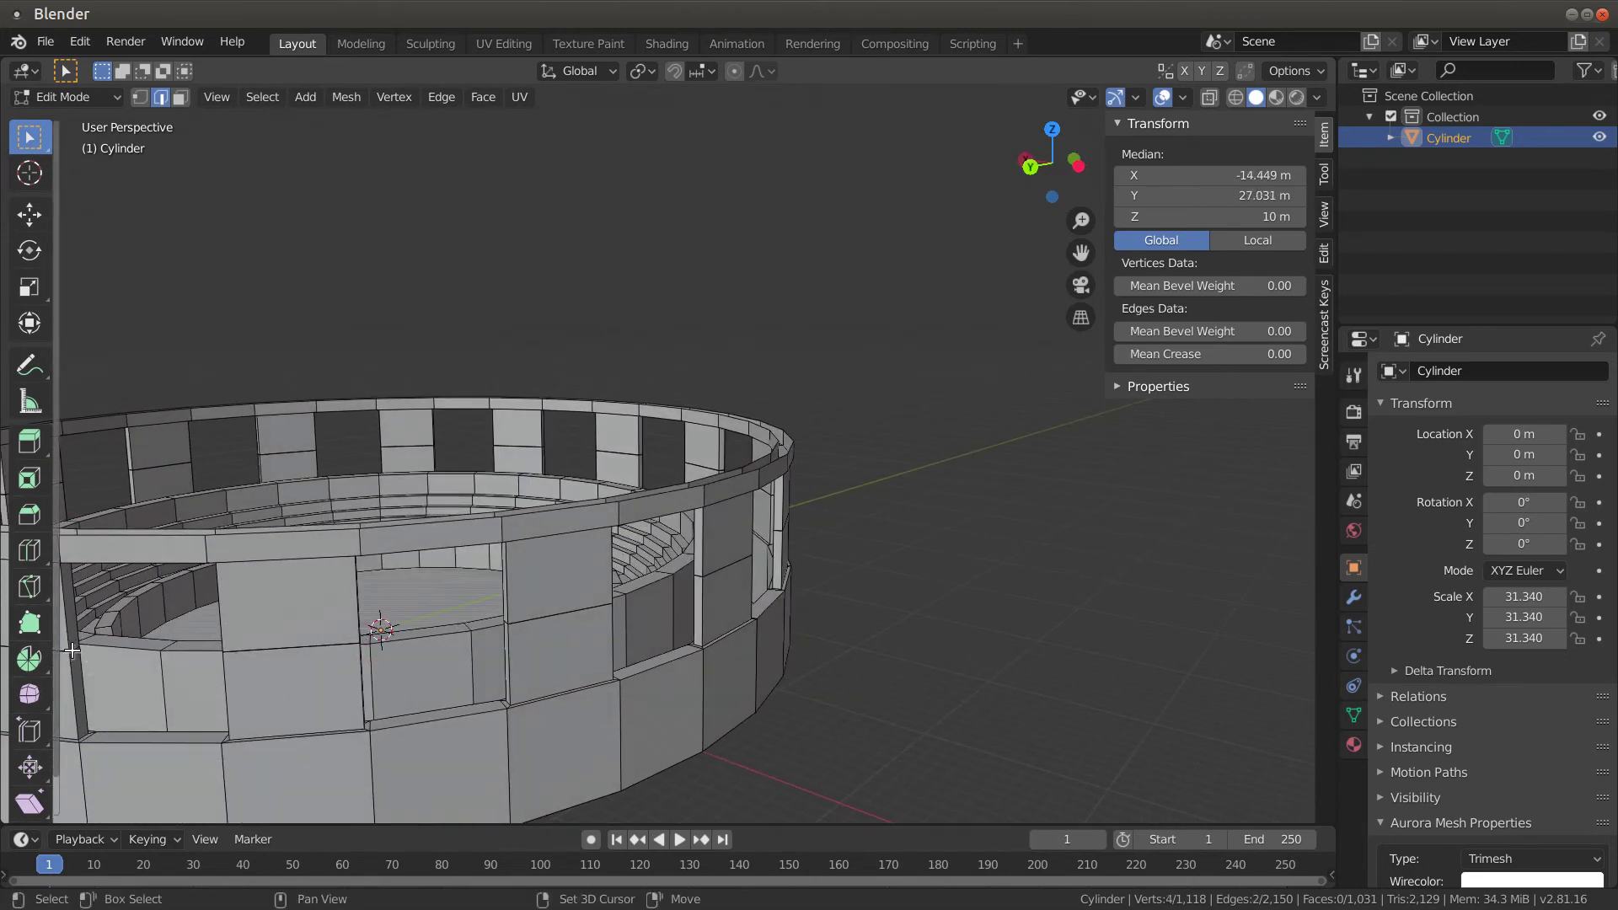
shift+click(72, 651)
middle_drag(72, 651, 430, 713)
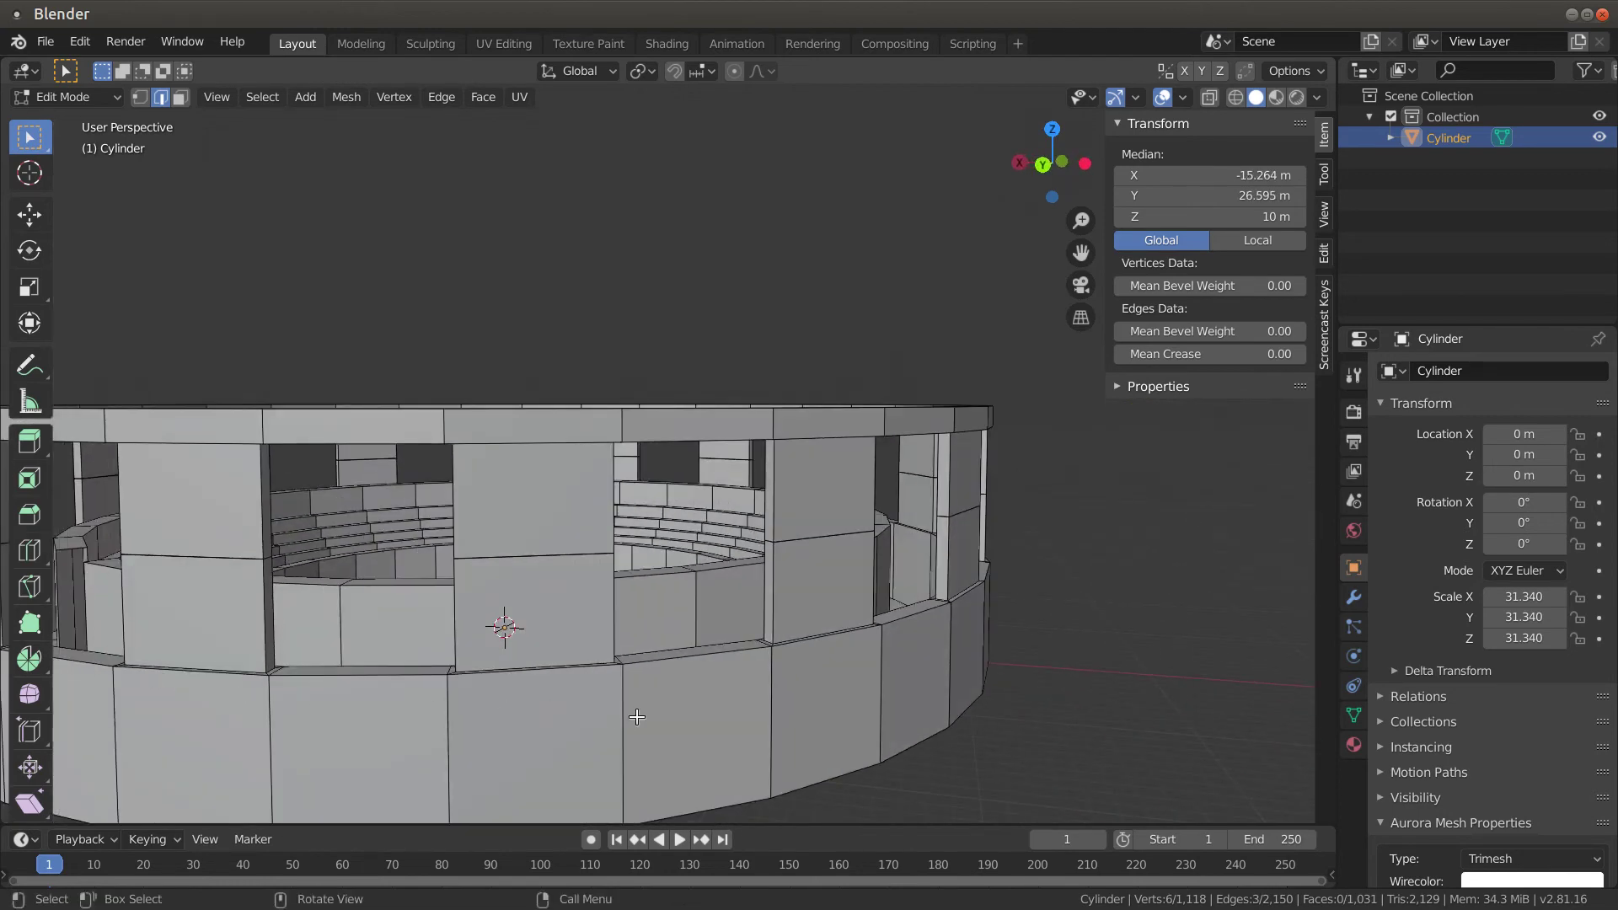
middle_drag(637, 716, 639, 718)
key(s)
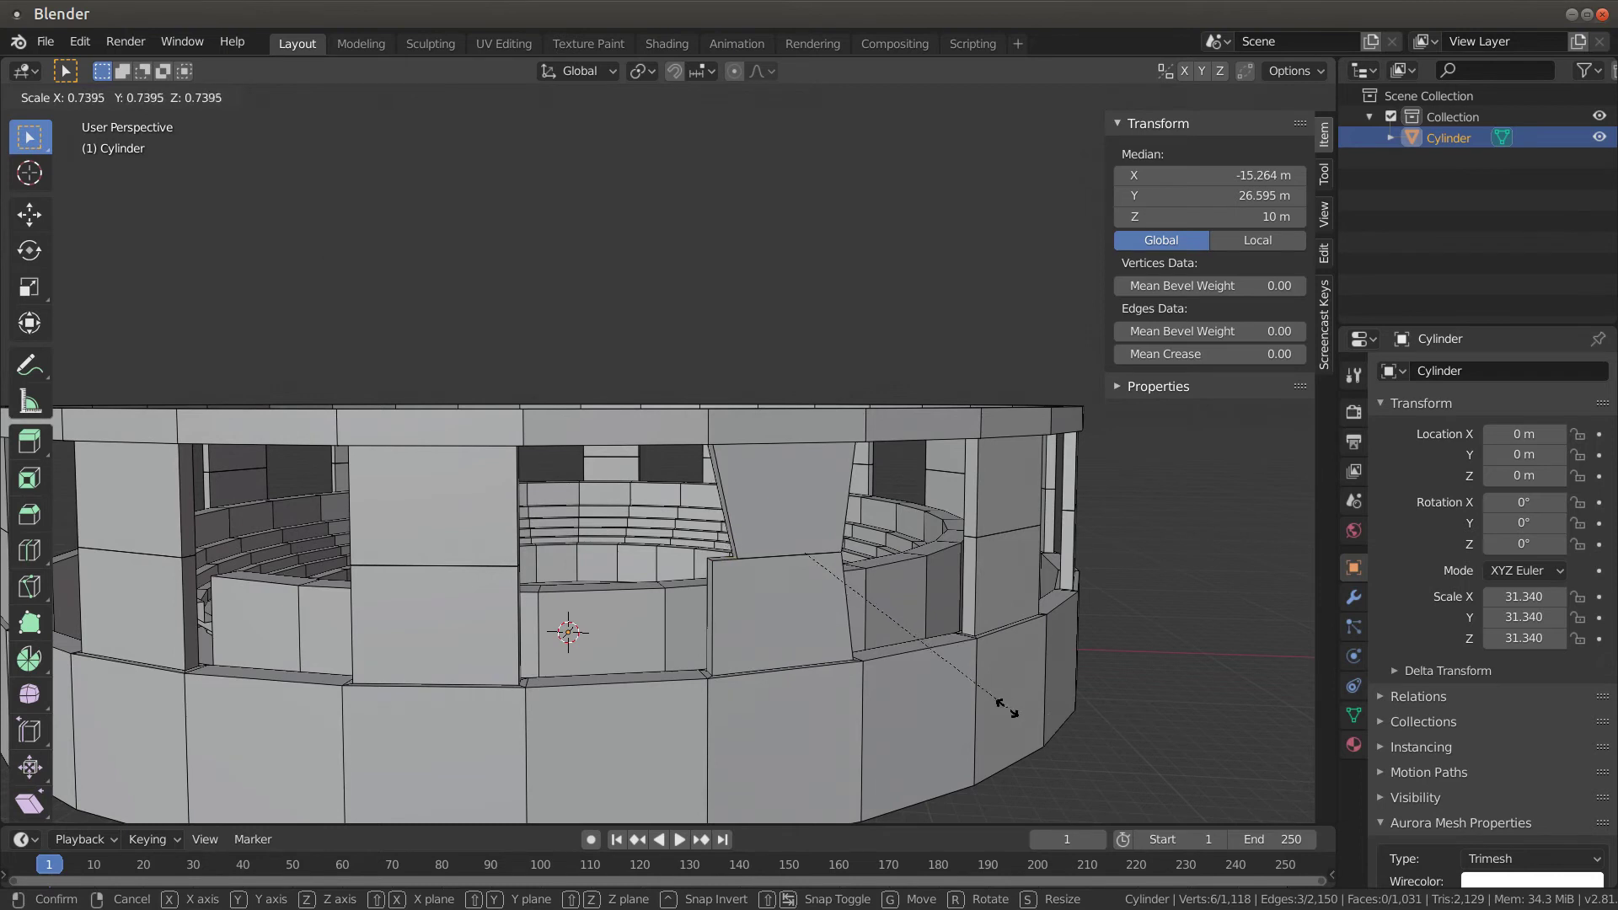
click(970, 708)
Undo the seam edges' scaling and examine the pillar's mid-height joint up close from several angles
middle_drag(970, 708, 702, 610)
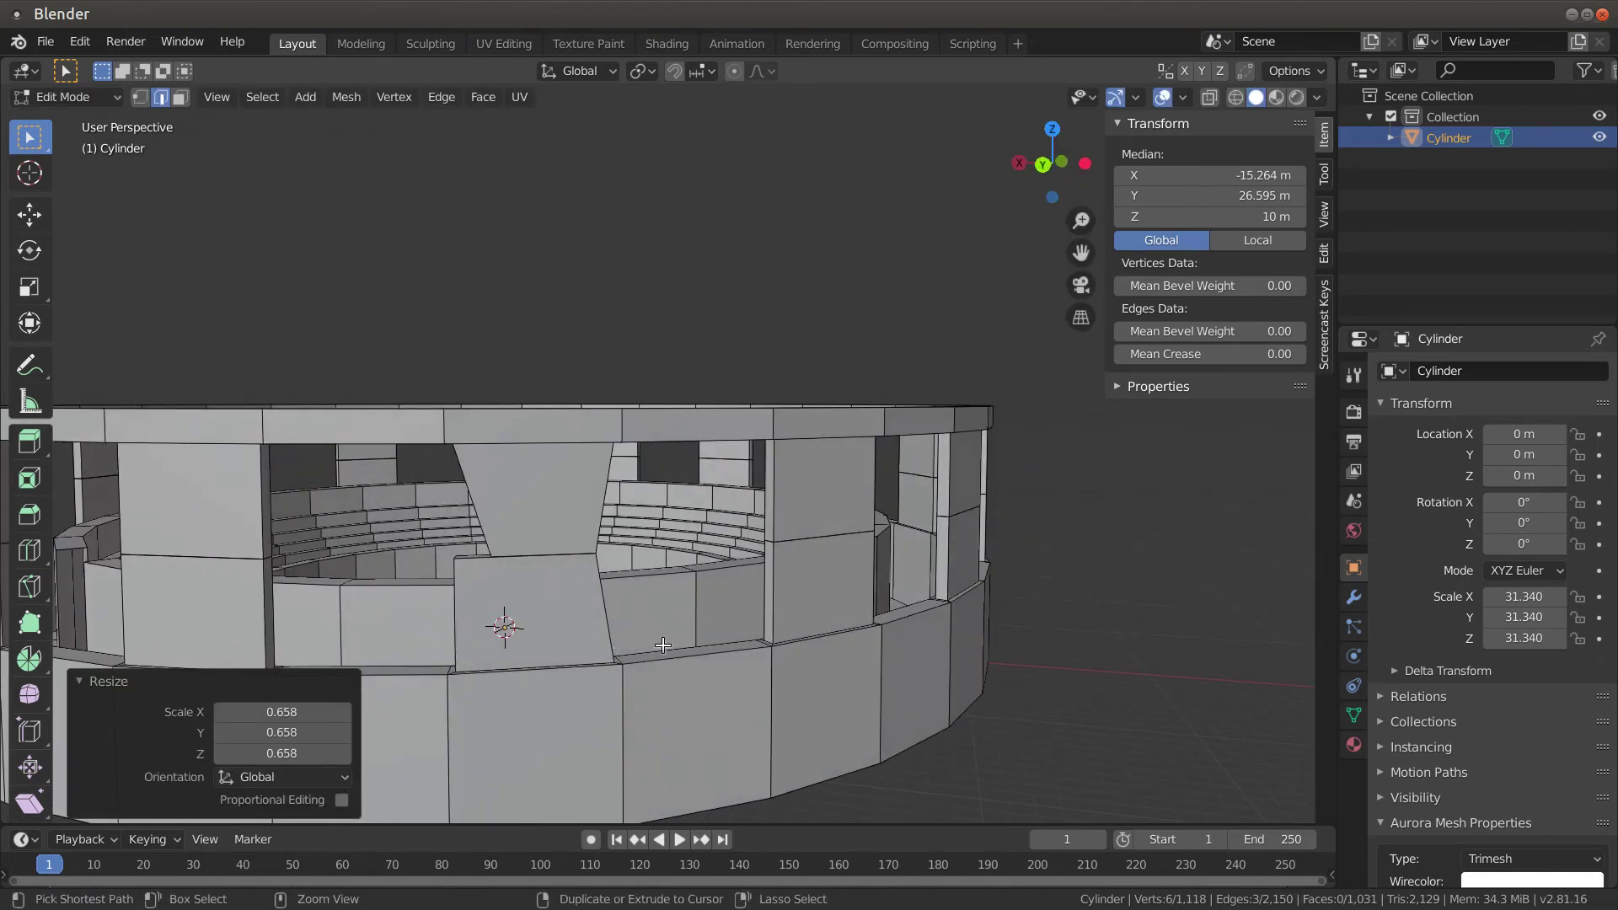
key(ctrl+z)
middle_drag(503, 596, 548, 610)
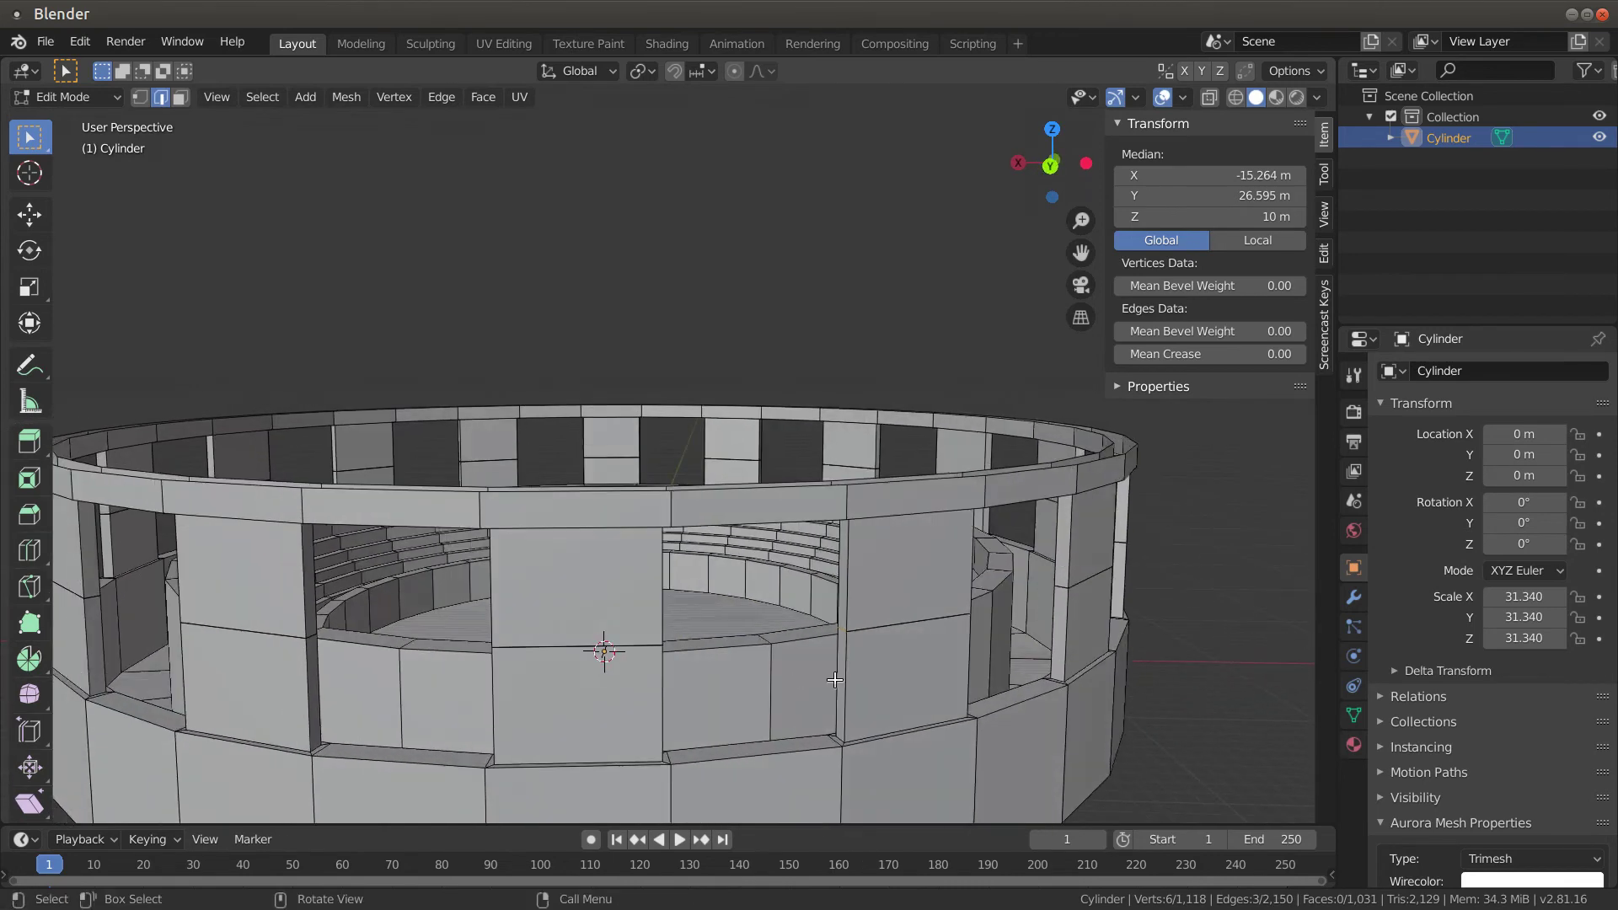
middle_drag(868, 695, 917, 669)
middle_drag(1211, 586, 1160, 600)
scroll(948, 617, up, 3)
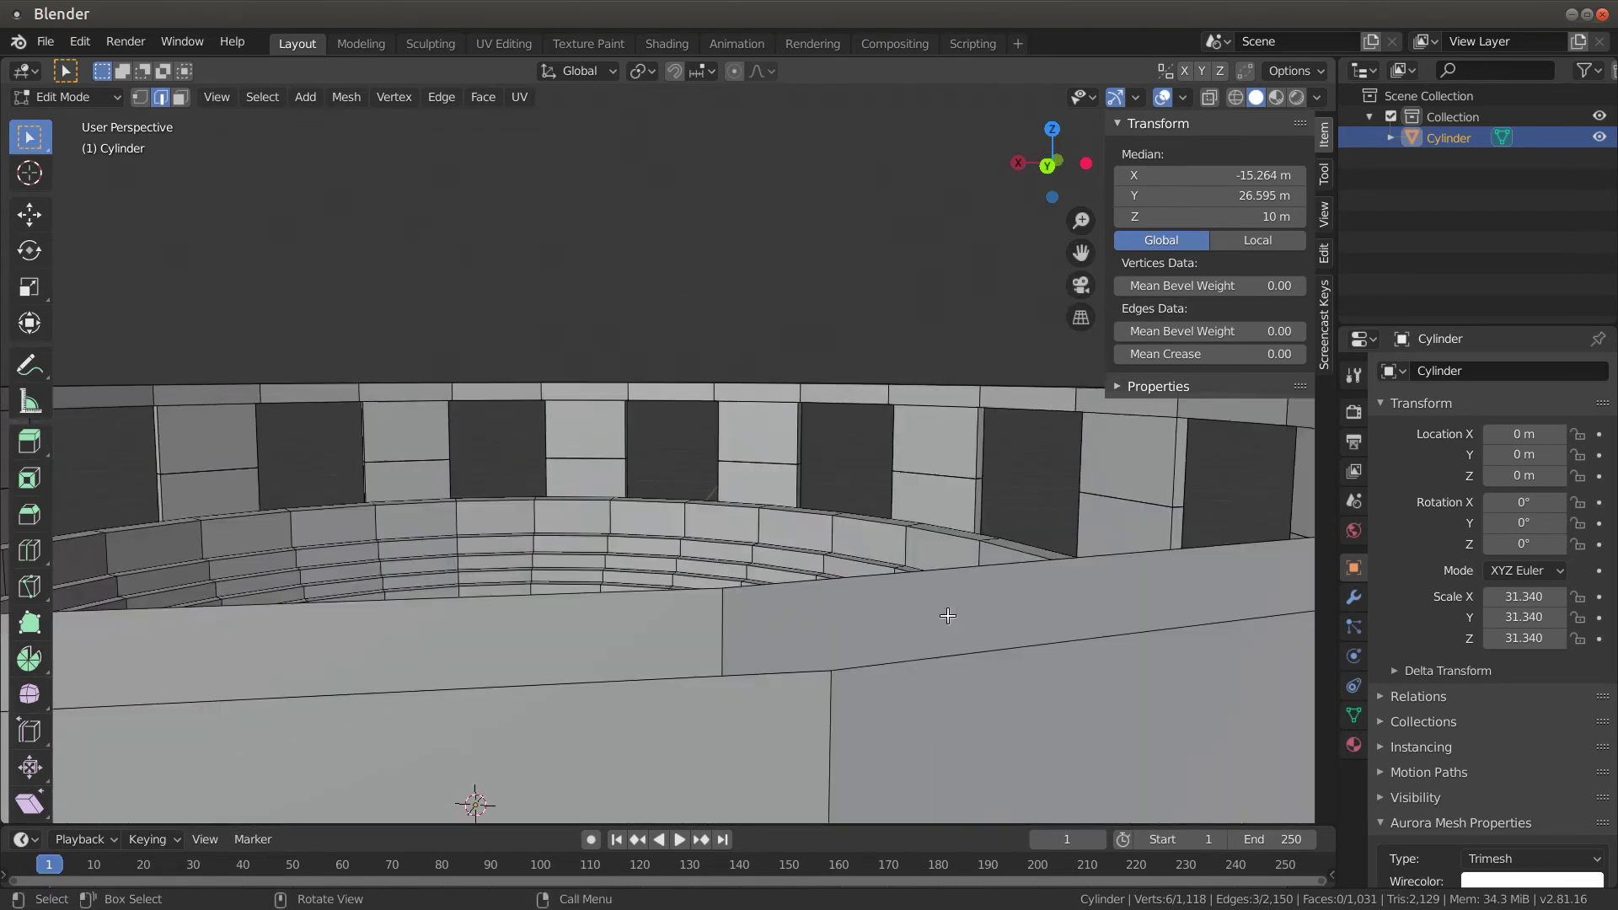
middle_drag(946, 615, 956, 600)
scroll(955, 599, down, 5)
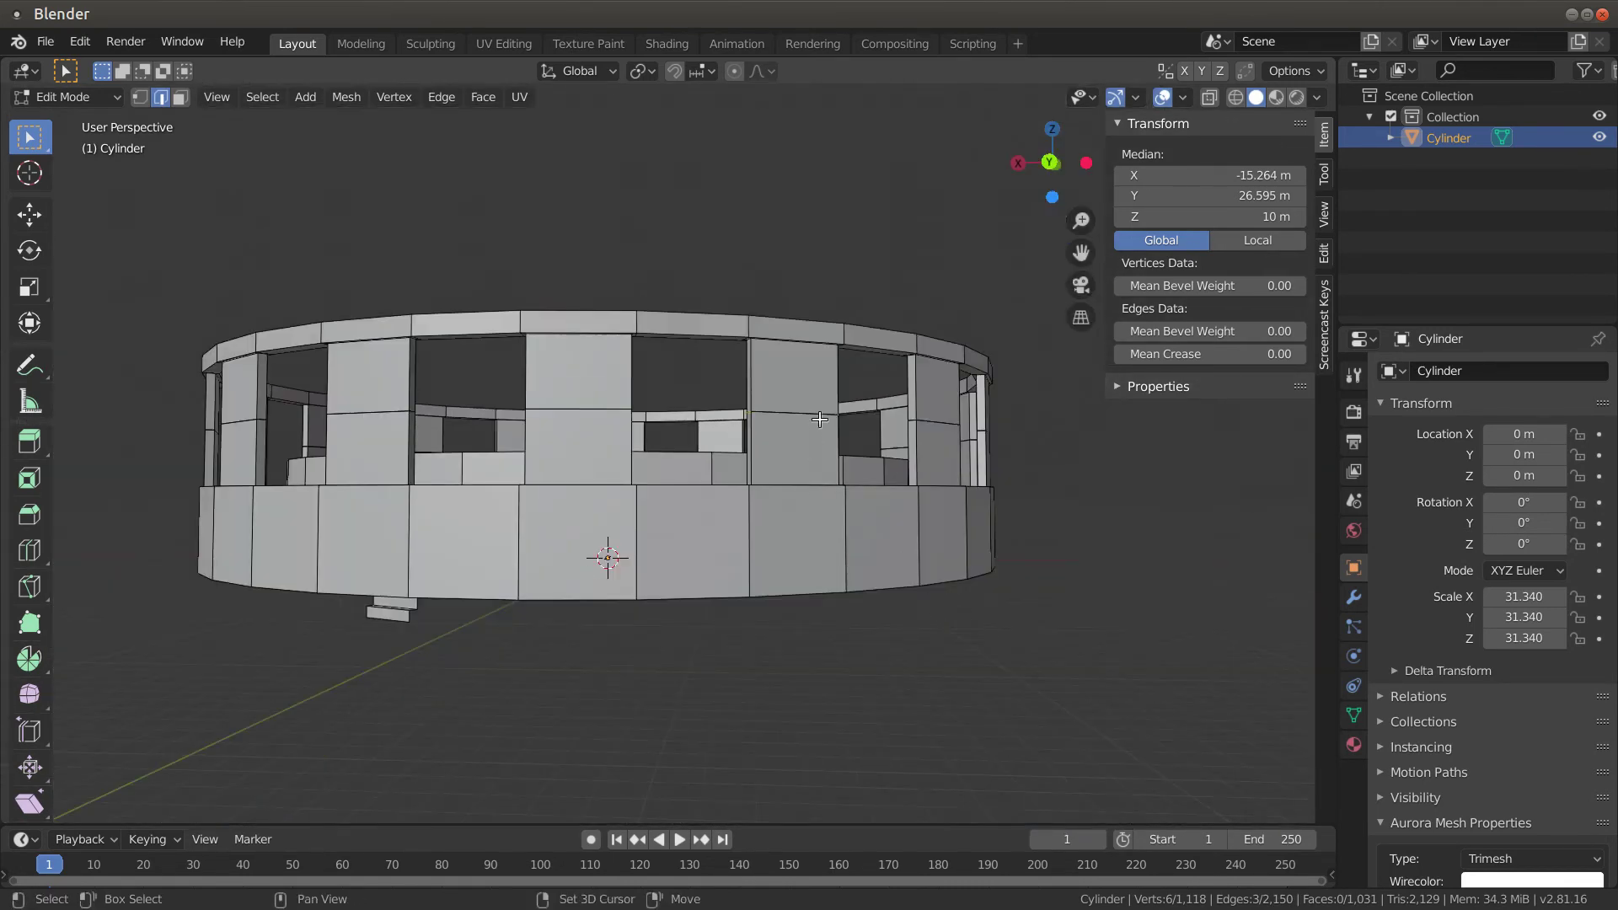
scroll(818, 404, up, 5)
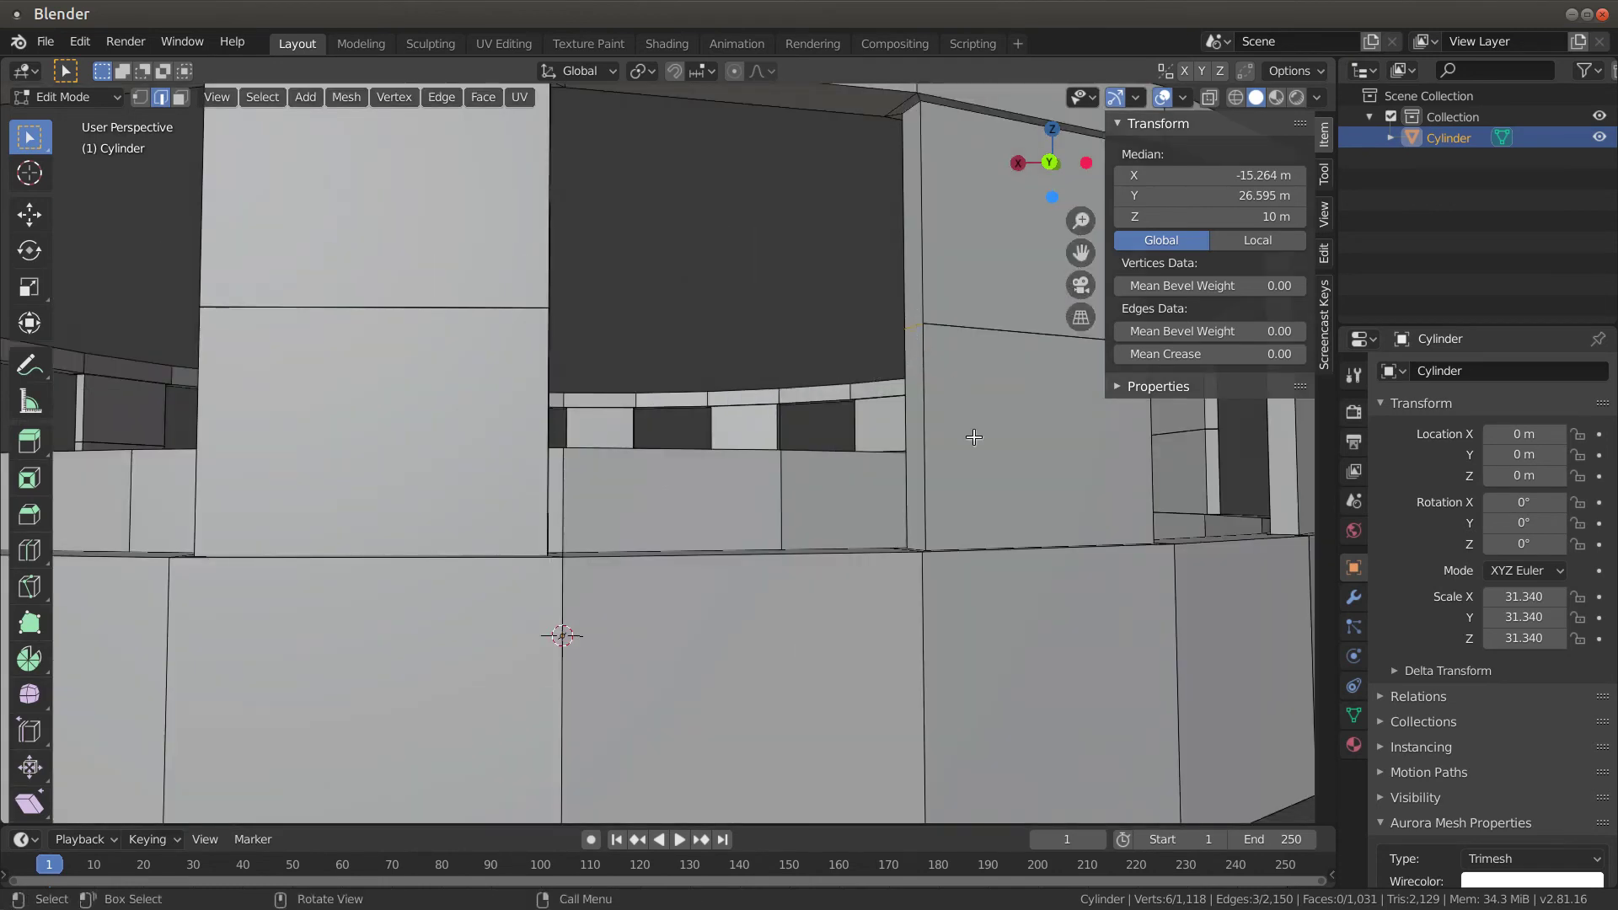
Try scaling the pillar's selected seam edges again, leave them at their original size, and check the pillar up close
key(s)
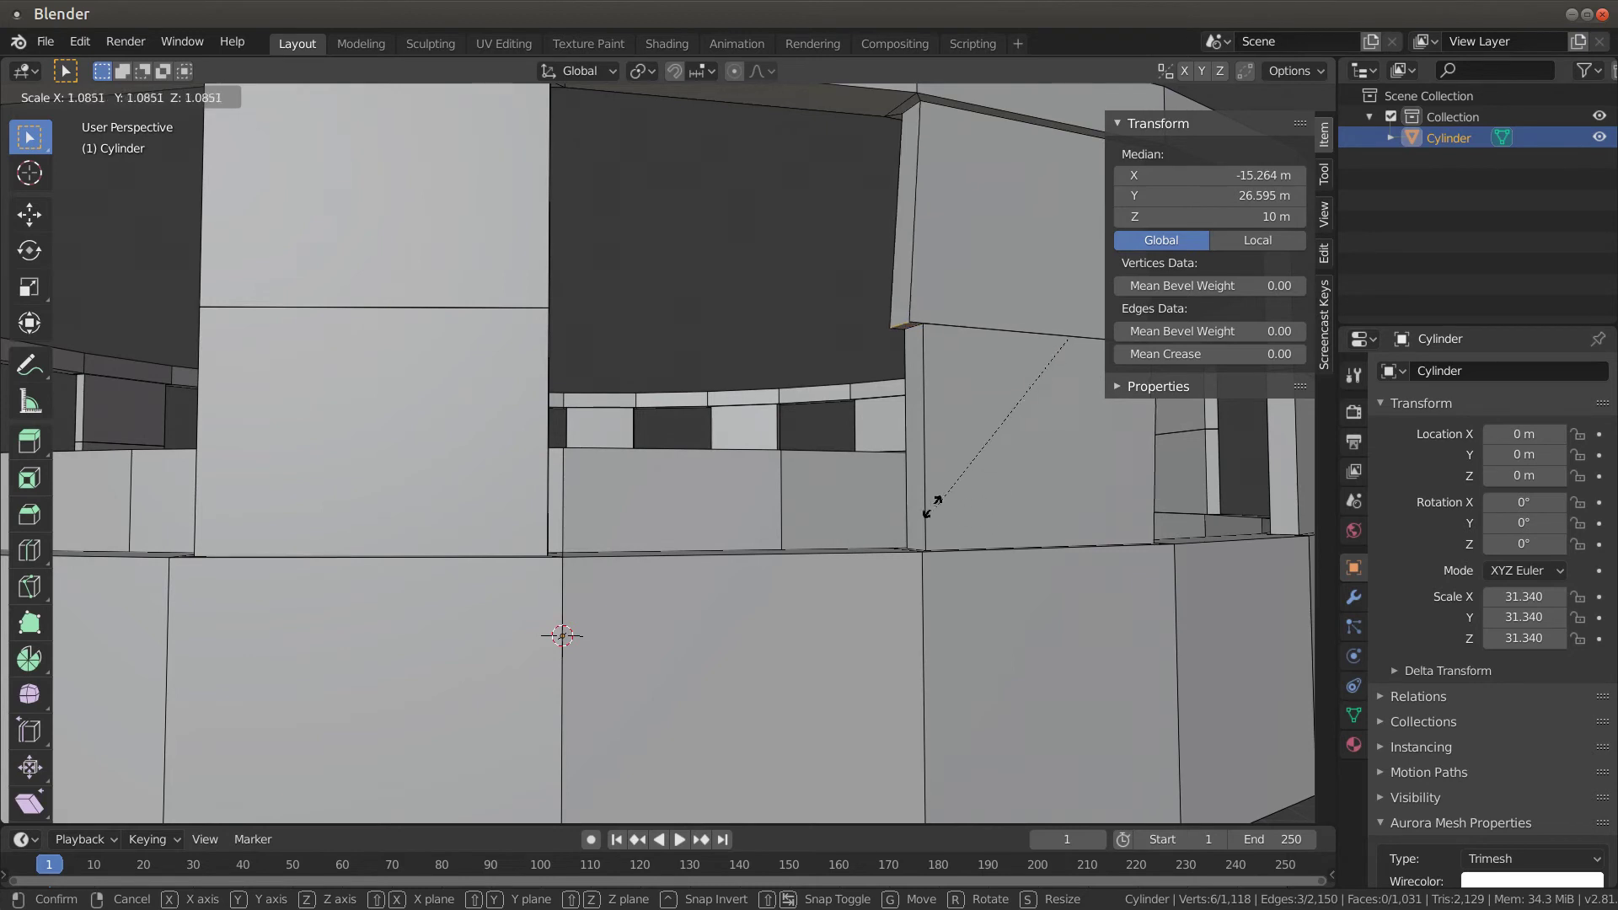
click(1003, 497)
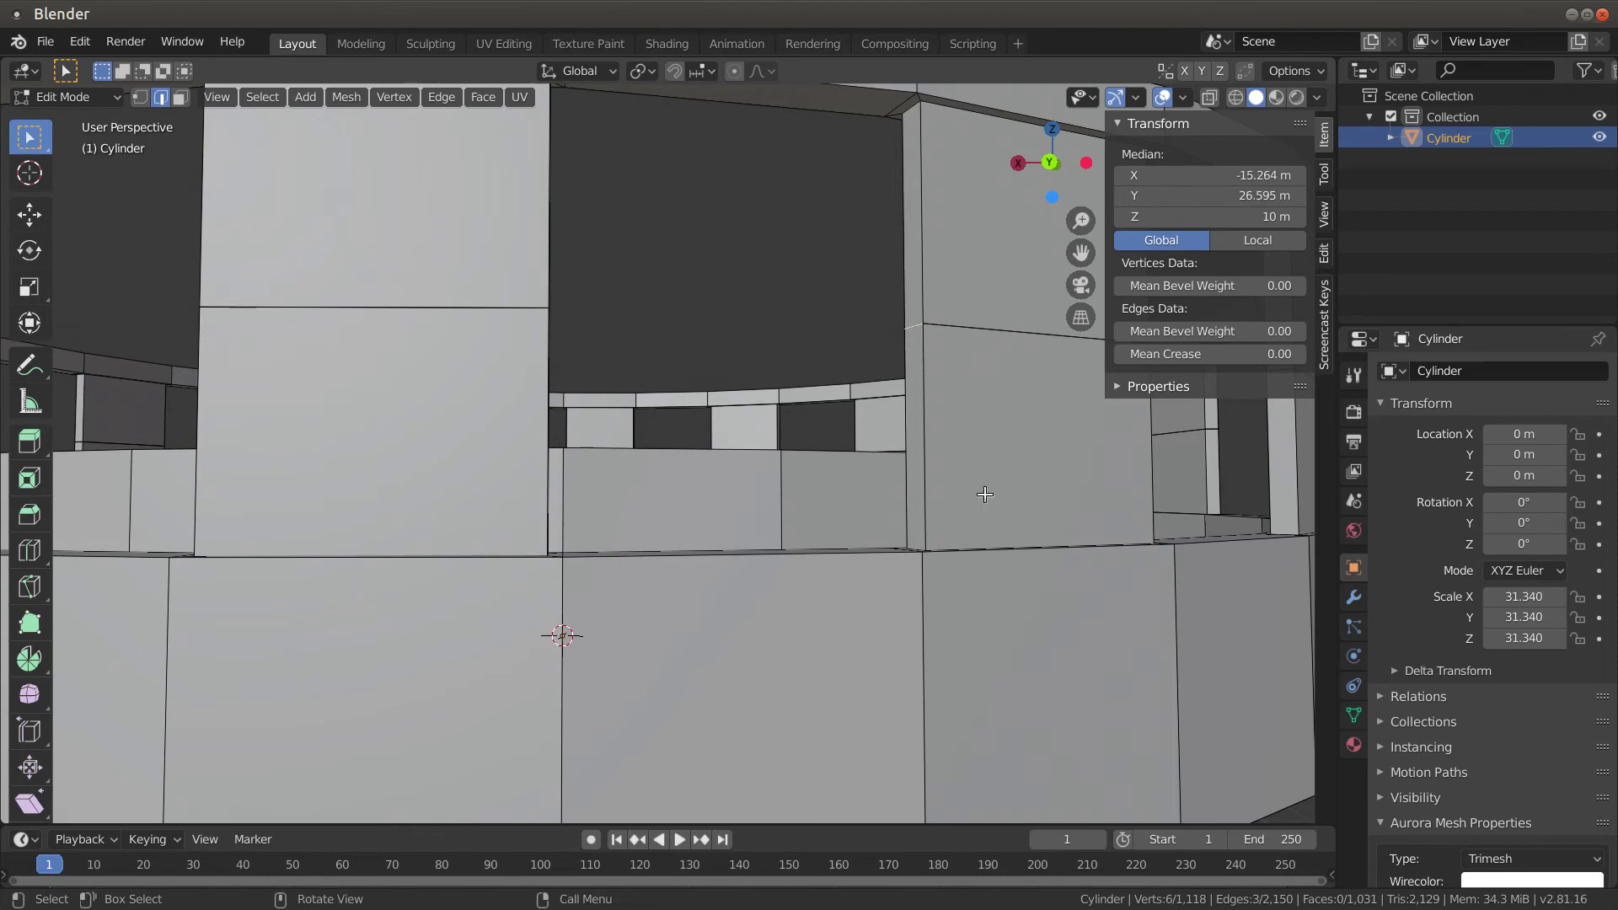
key(s)
key(Escape)
mouse_move(1073, 621)
middle_down()
mouse_move(1012, 621)
mouse_move(1047, 615)
mouse_move(1054, 630)
middle_up()
scroll(621, 537, up, 2)
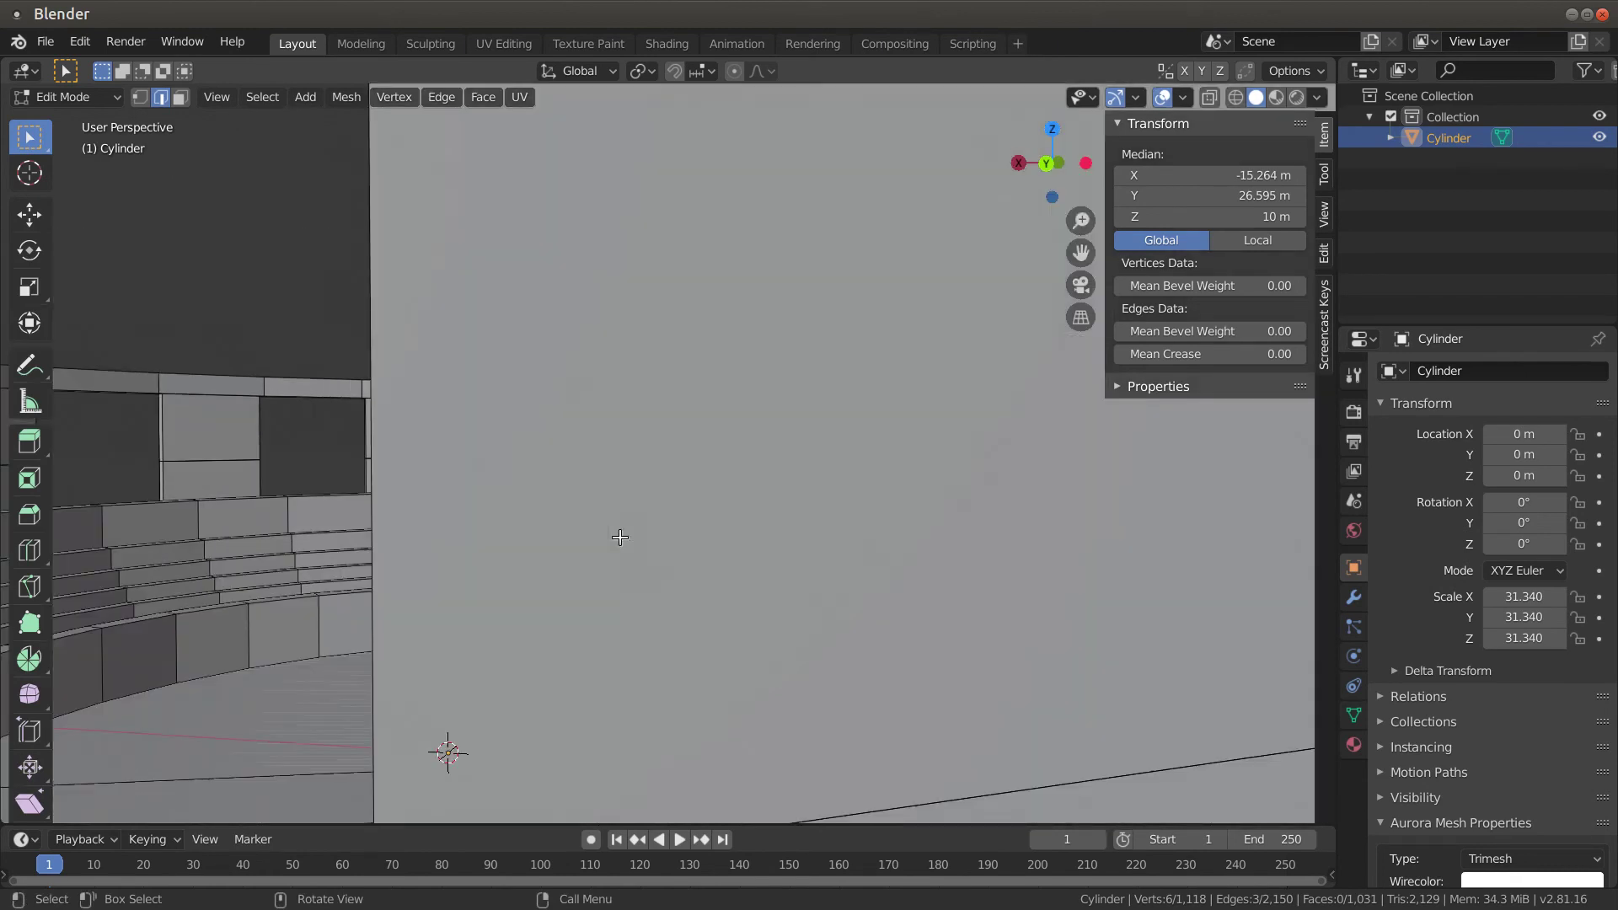
scroll(622, 537, down, 2)
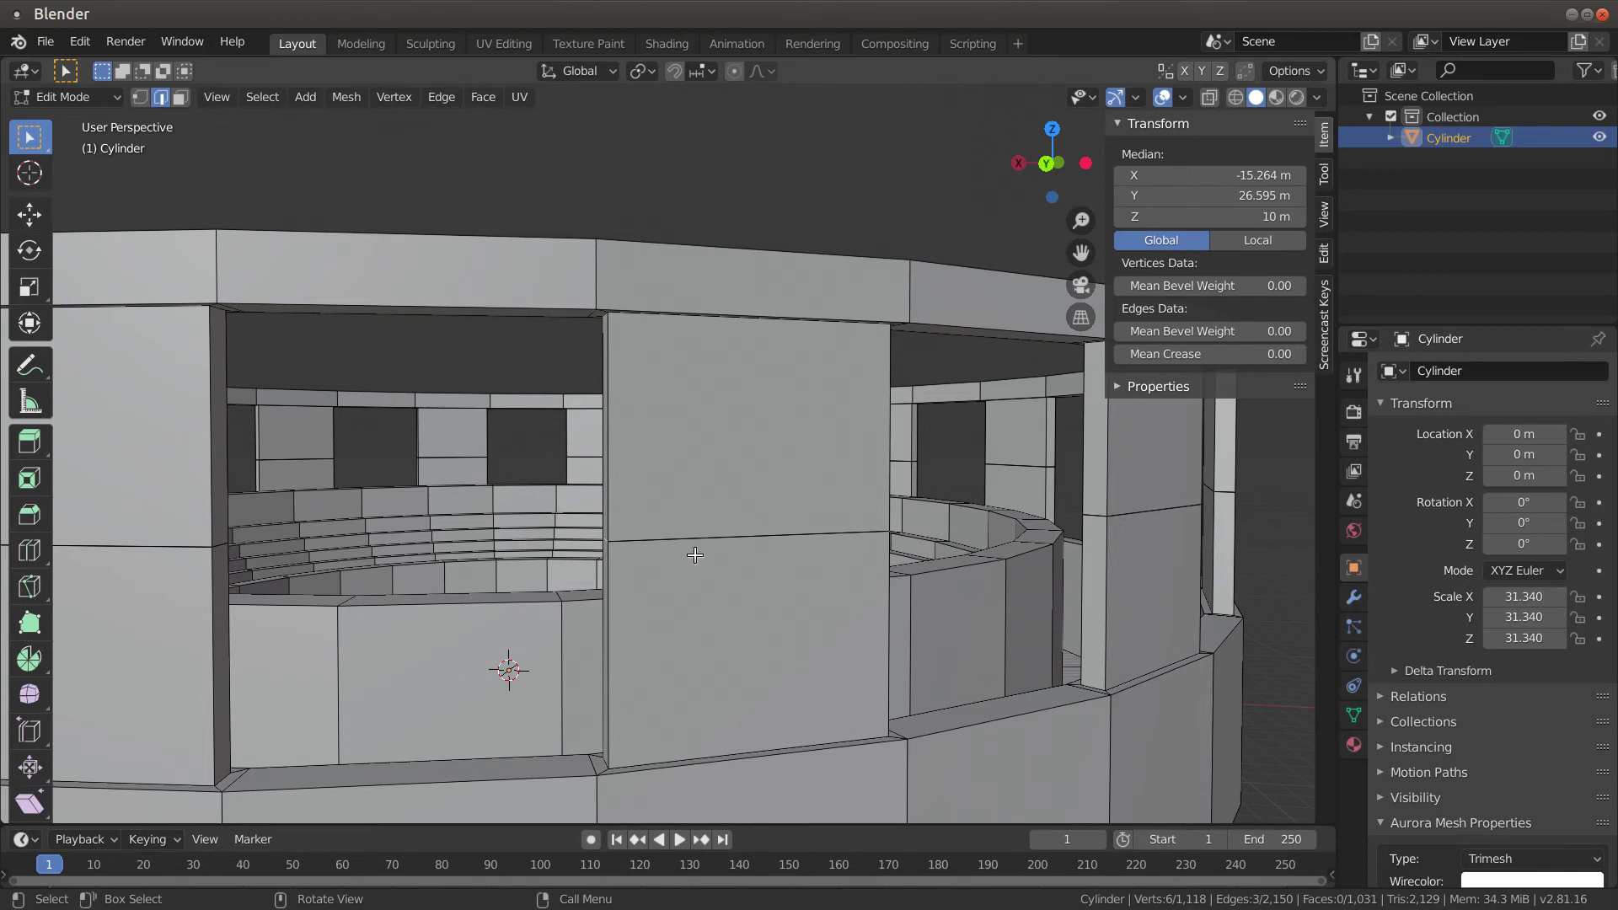
Select the whole arena mesh and merge its duplicate vertices by distance at 0.01 m, then clear the selection
key(a)
scroll(730, 552, down, 4)
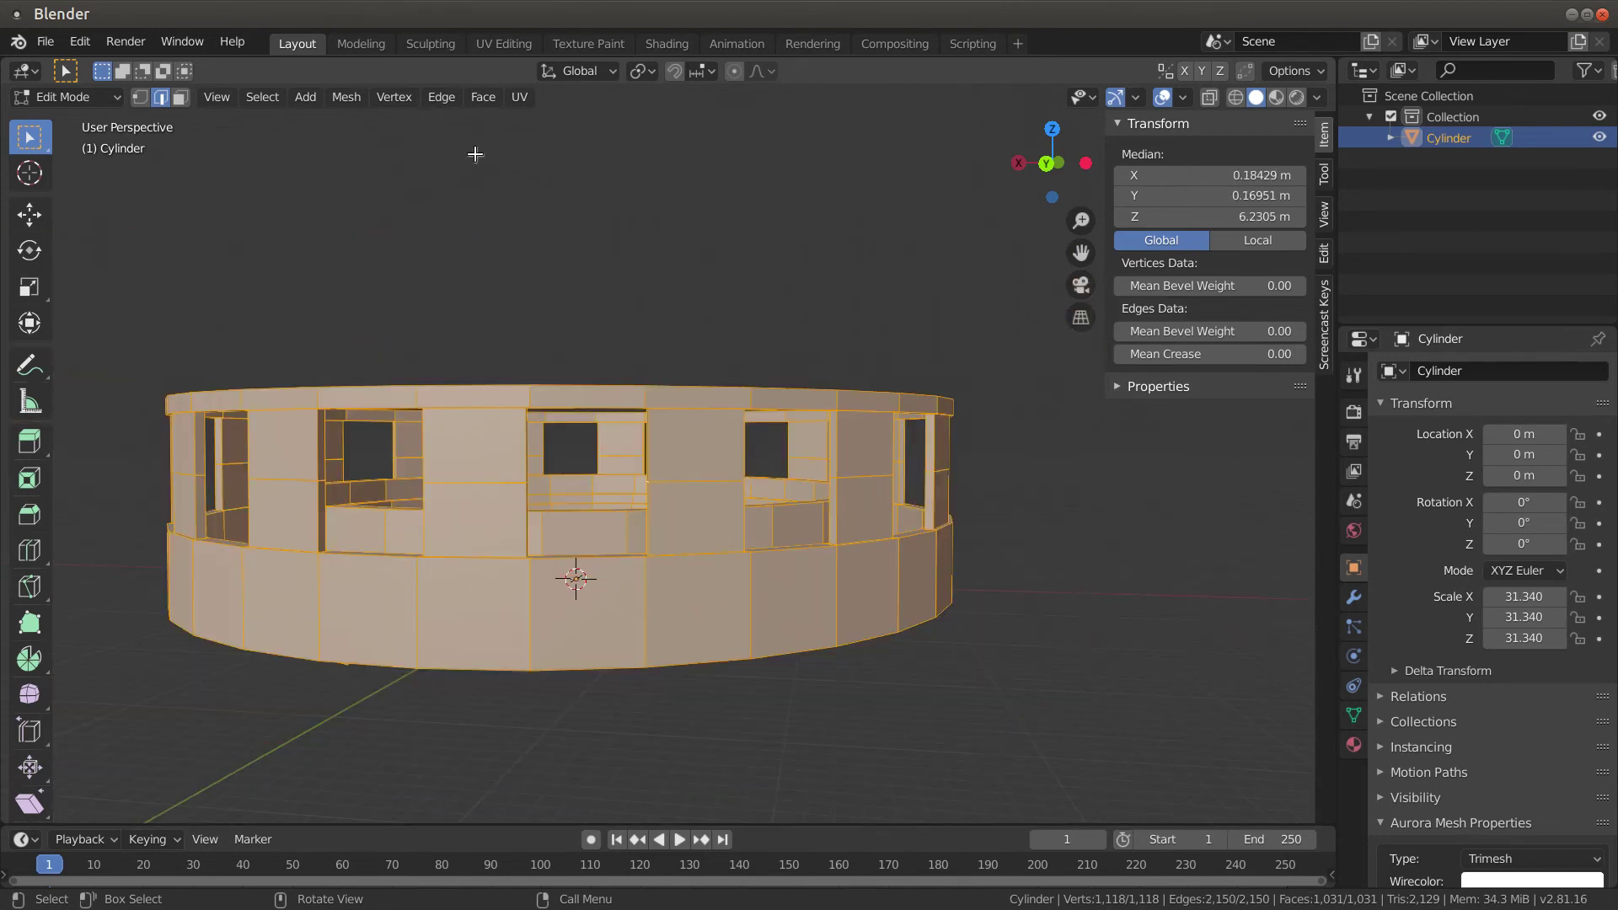
click(342, 98)
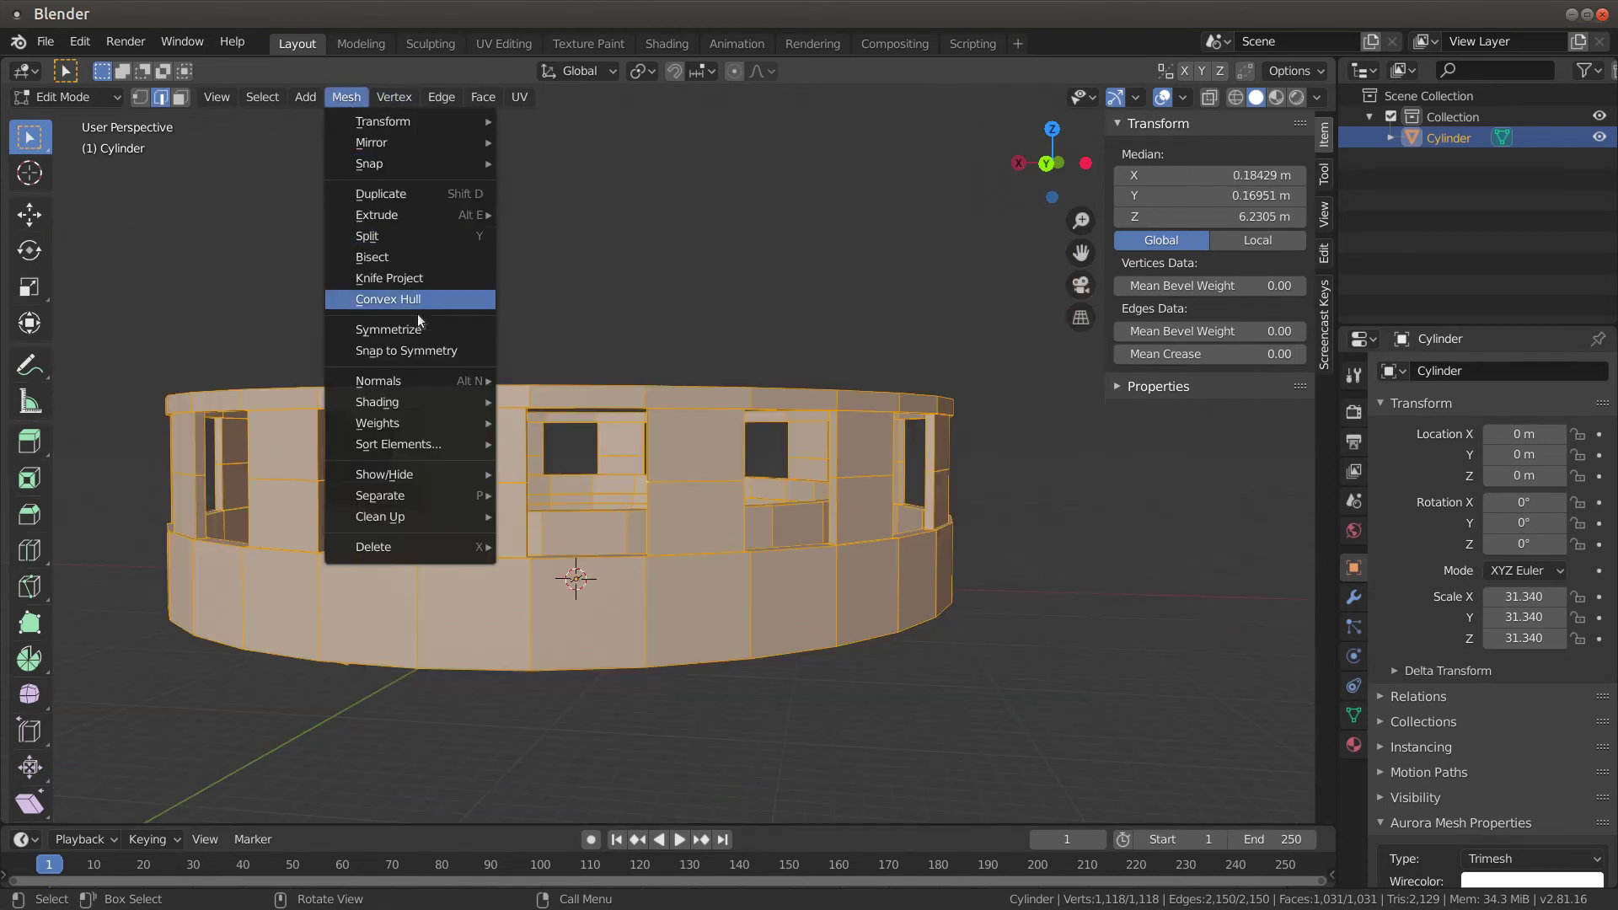
mouse_move(415, 422)
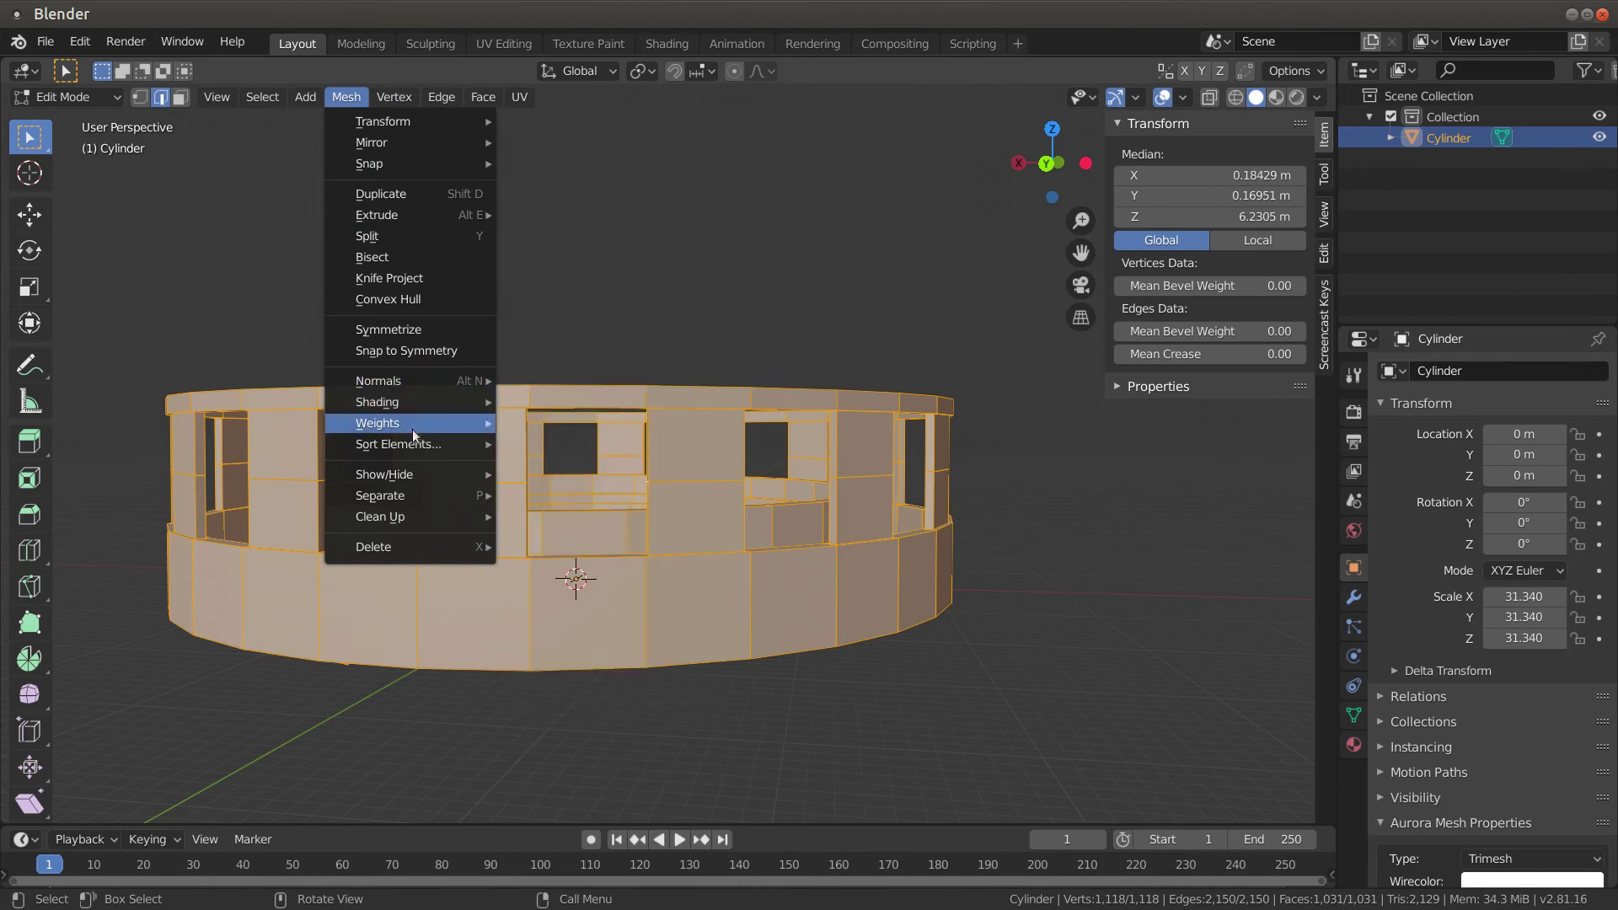
mouse_move(413, 516)
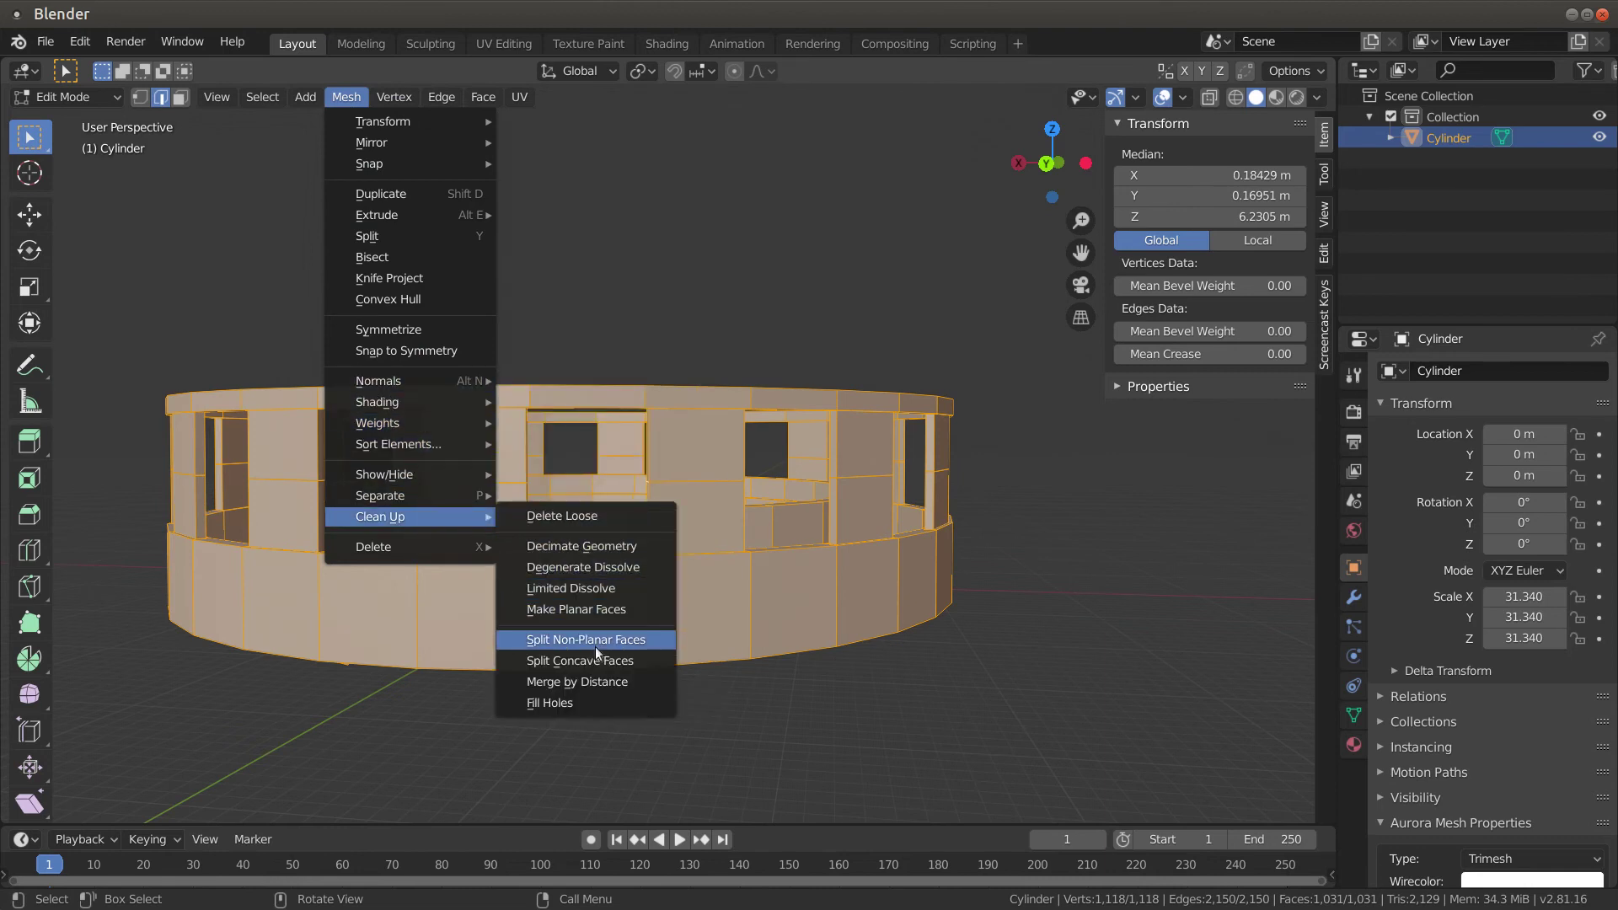
click(605, 683)
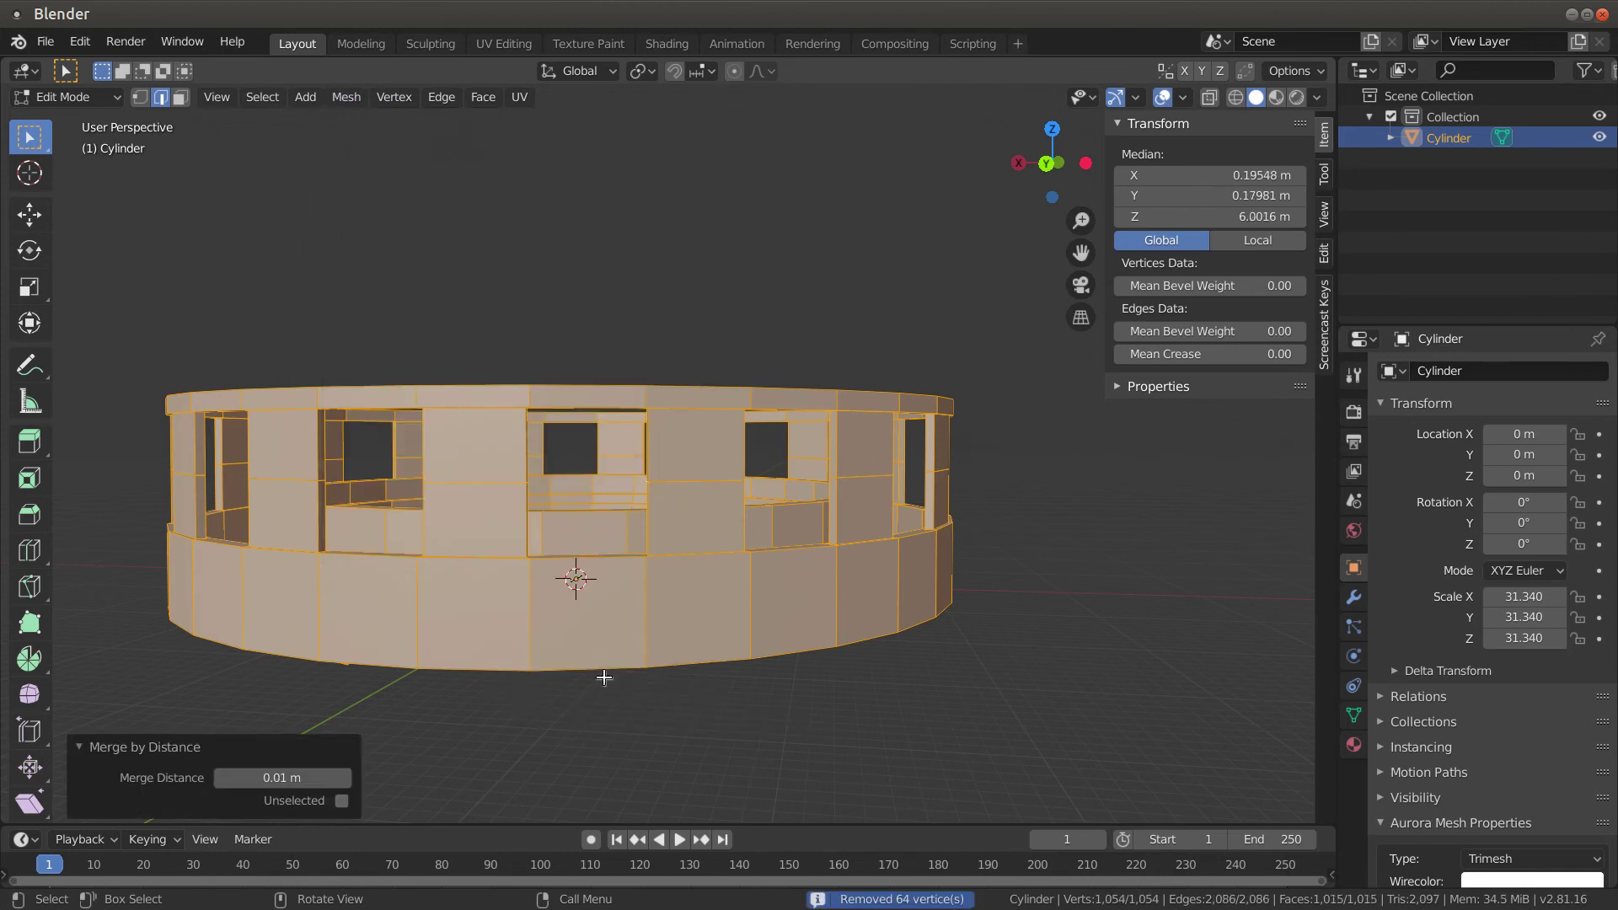
click(779, 665)
Select the mid-height edges on both sides of one outer pillar and scale them to about 0.743
scroll(733, 529, up, 3)
click(605, 541)
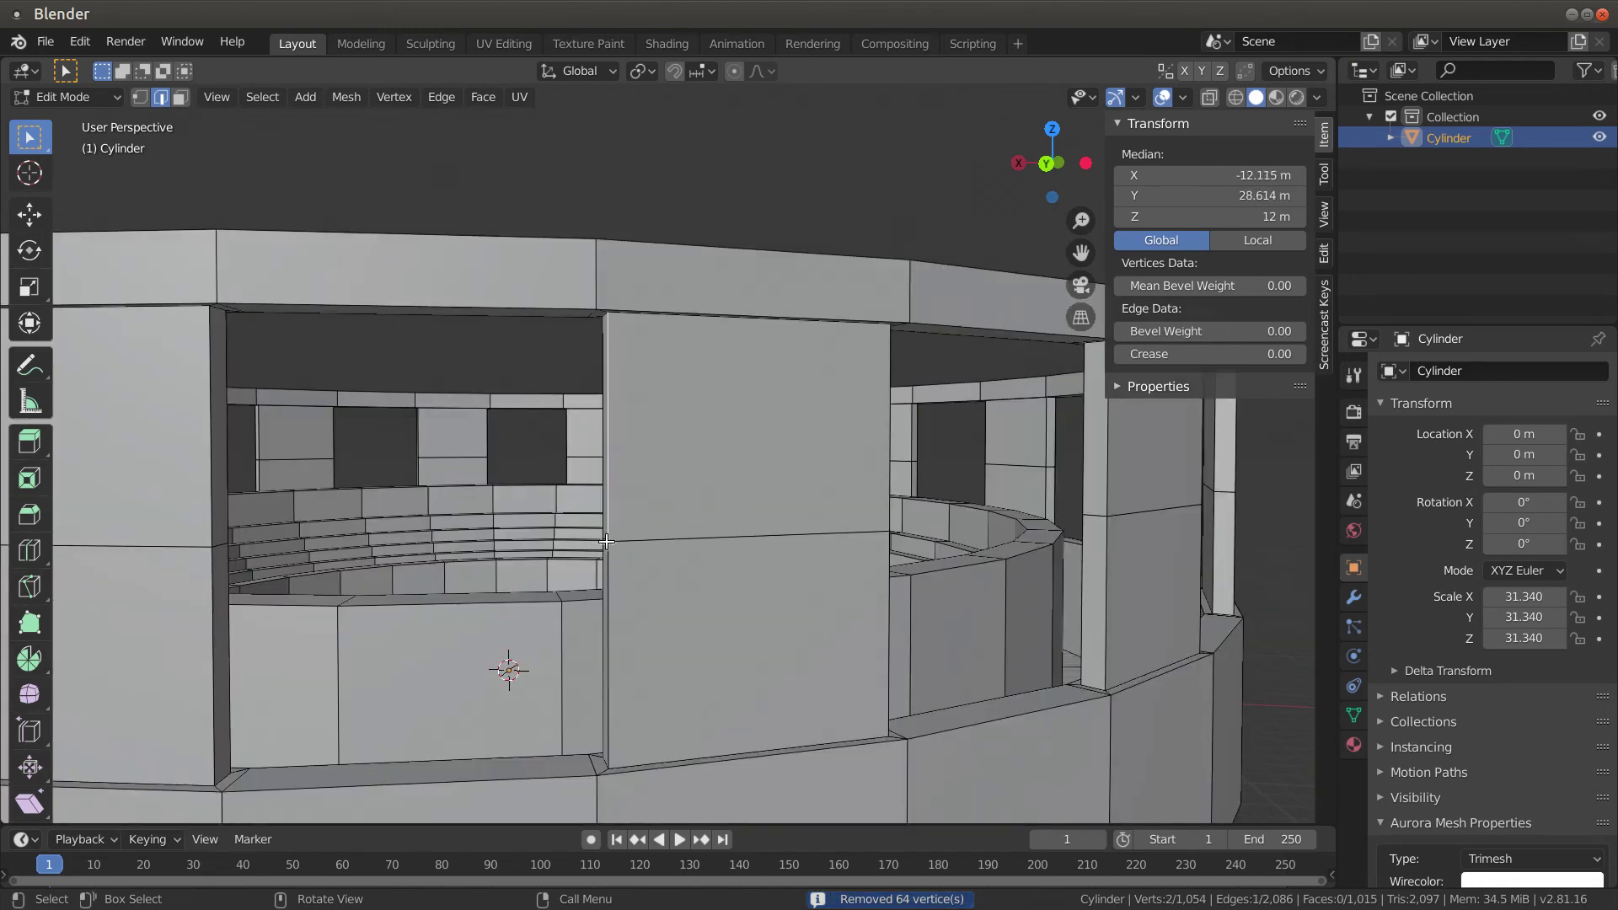
click(606, 558)
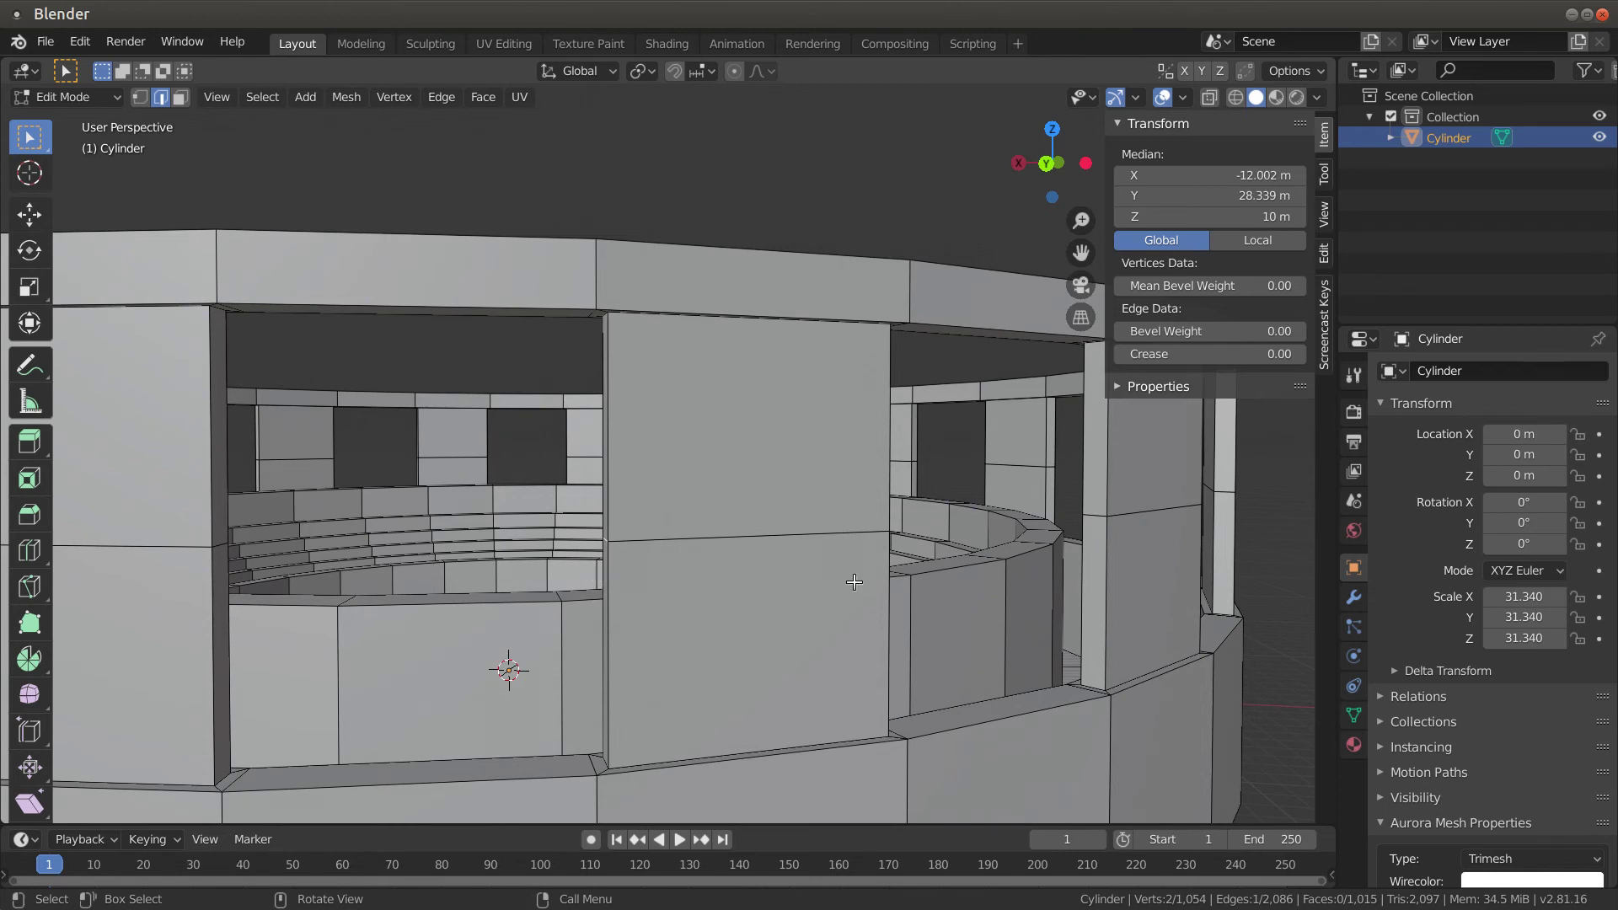
middle_drag(854, 583, 811, 580)
shift+middle_drag(365, 451, 441, 459)
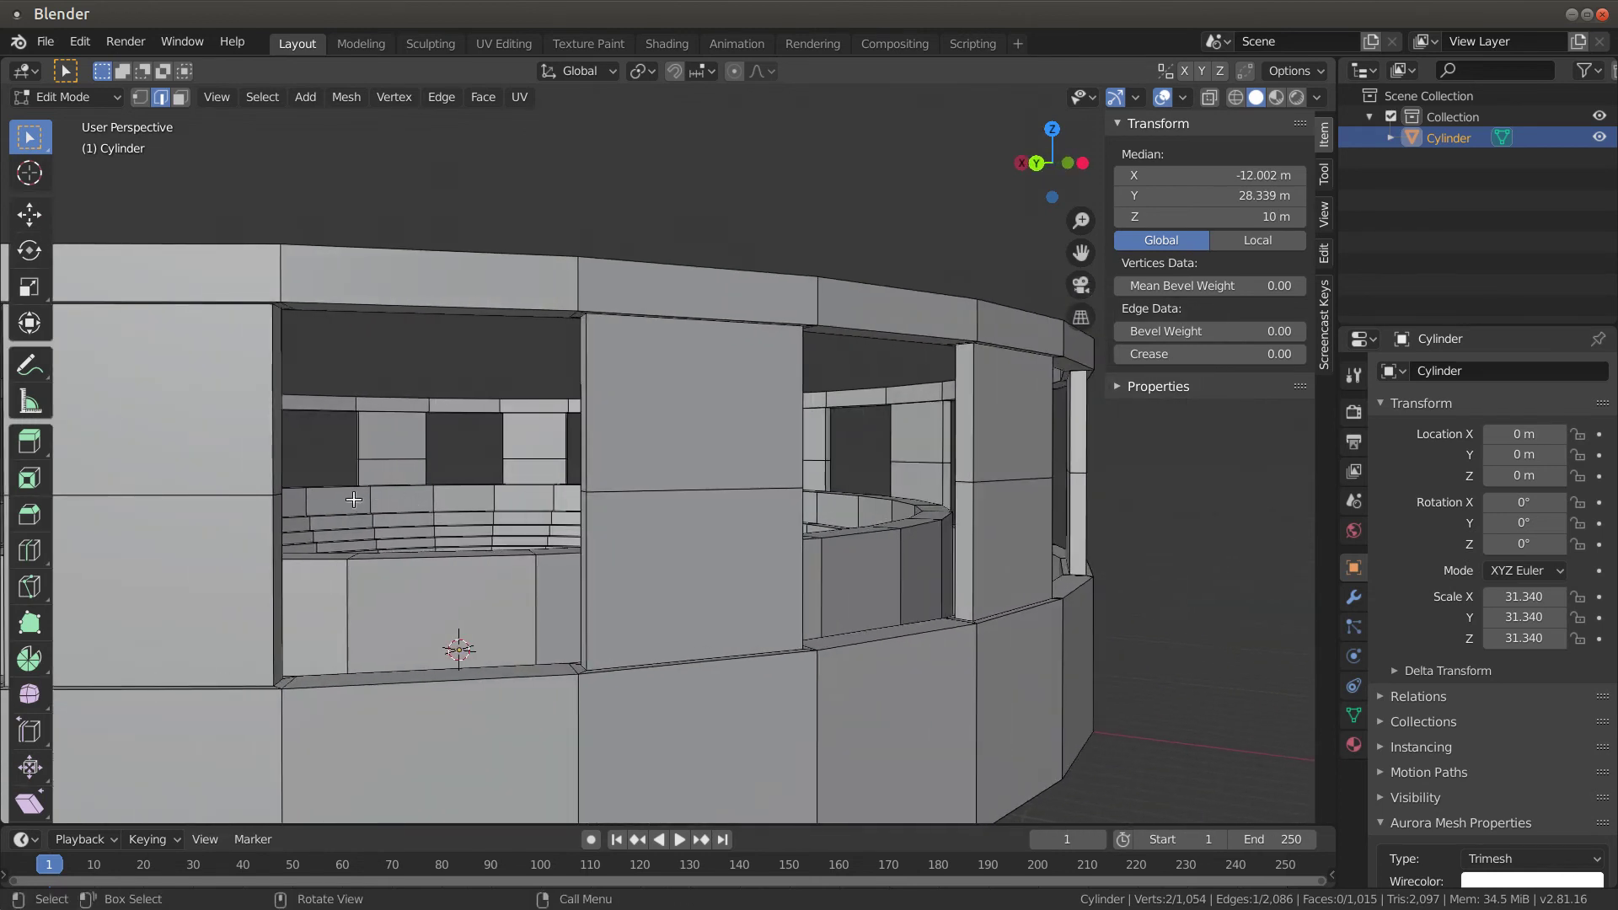
shift+click(278, 495)
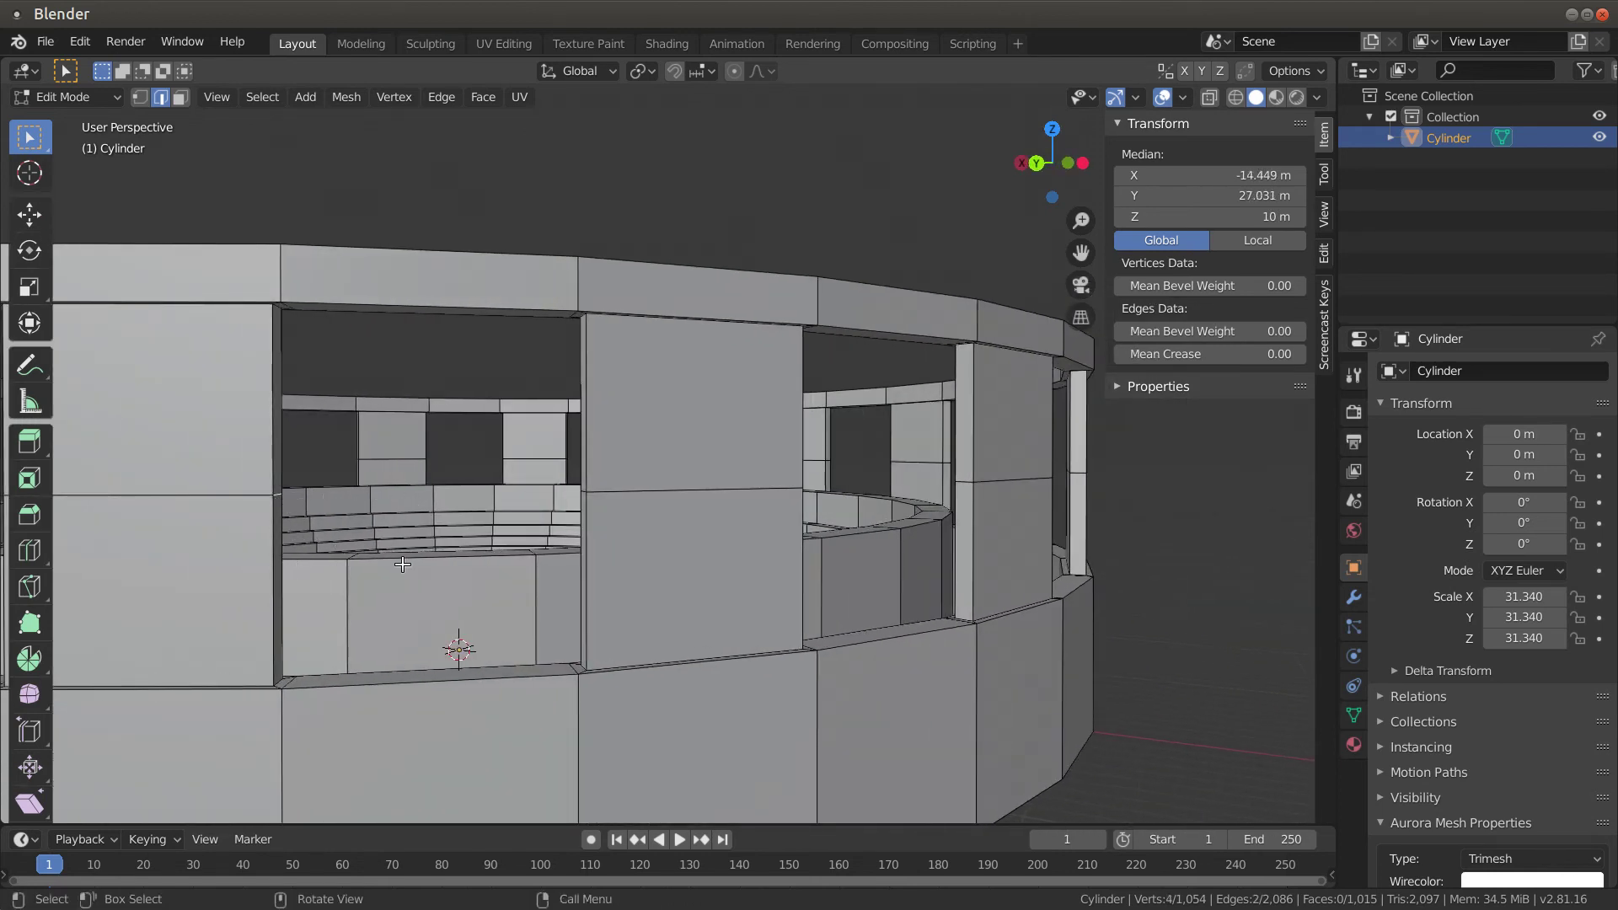
key(s)
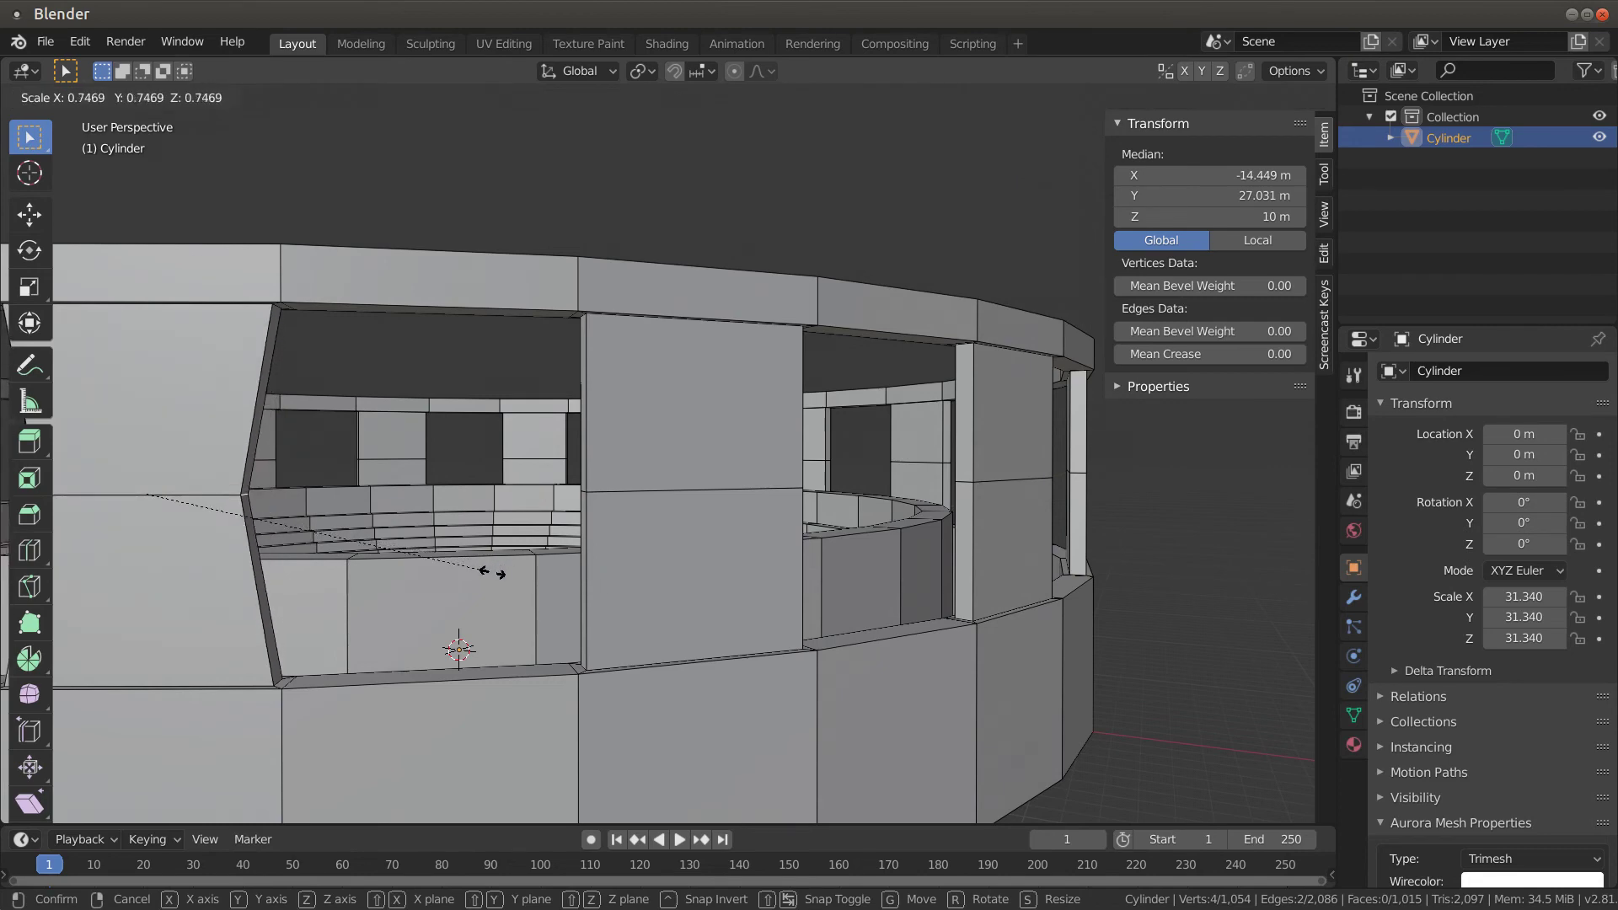
click(491, 577)
Raise the narrowed pillar's mid-height edges about 2.55 m along Z
scroll(491, 576, down, 8)
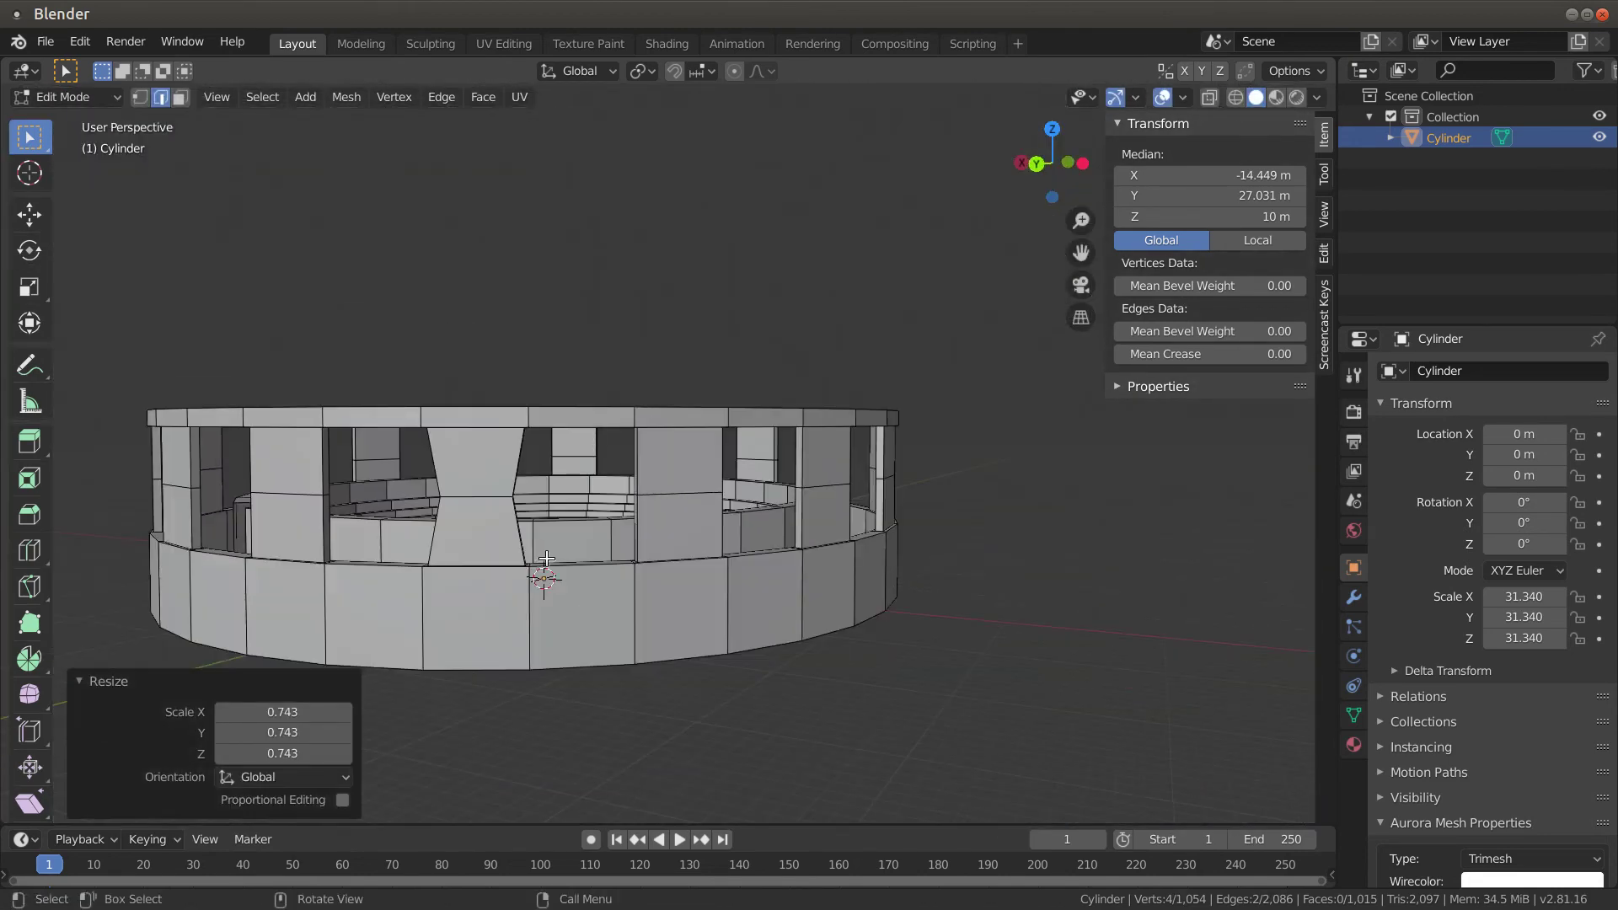
scroll(590, 590, up, 6)
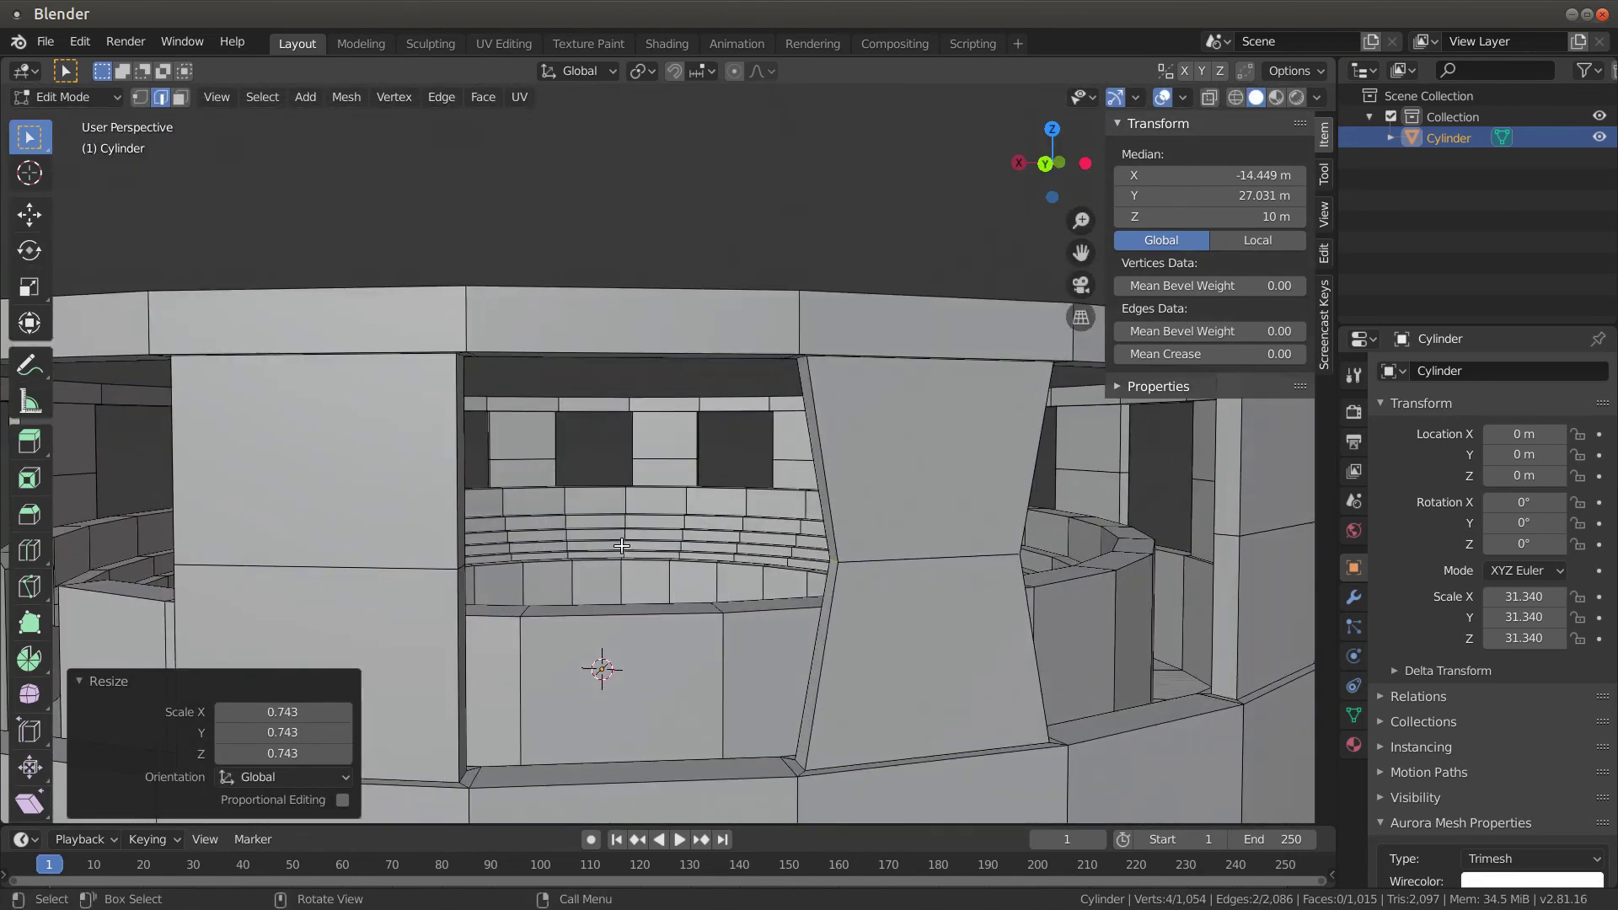
scroll(731, 537, down, 2)
middle_drag(810, 566, 796, 568)
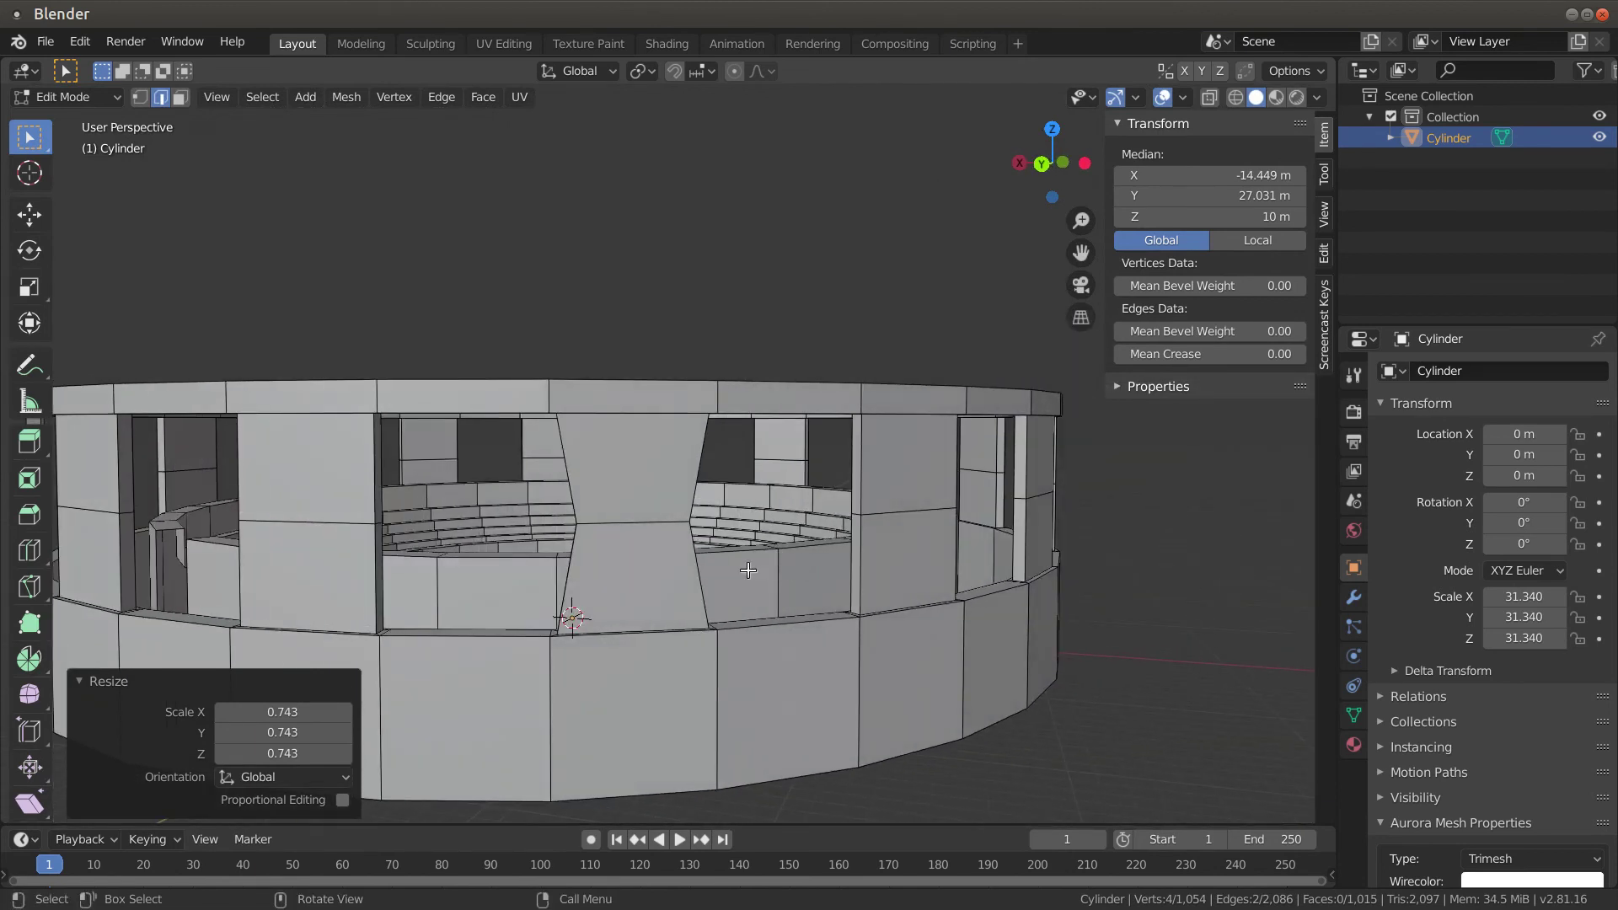
key(g)
key(z)
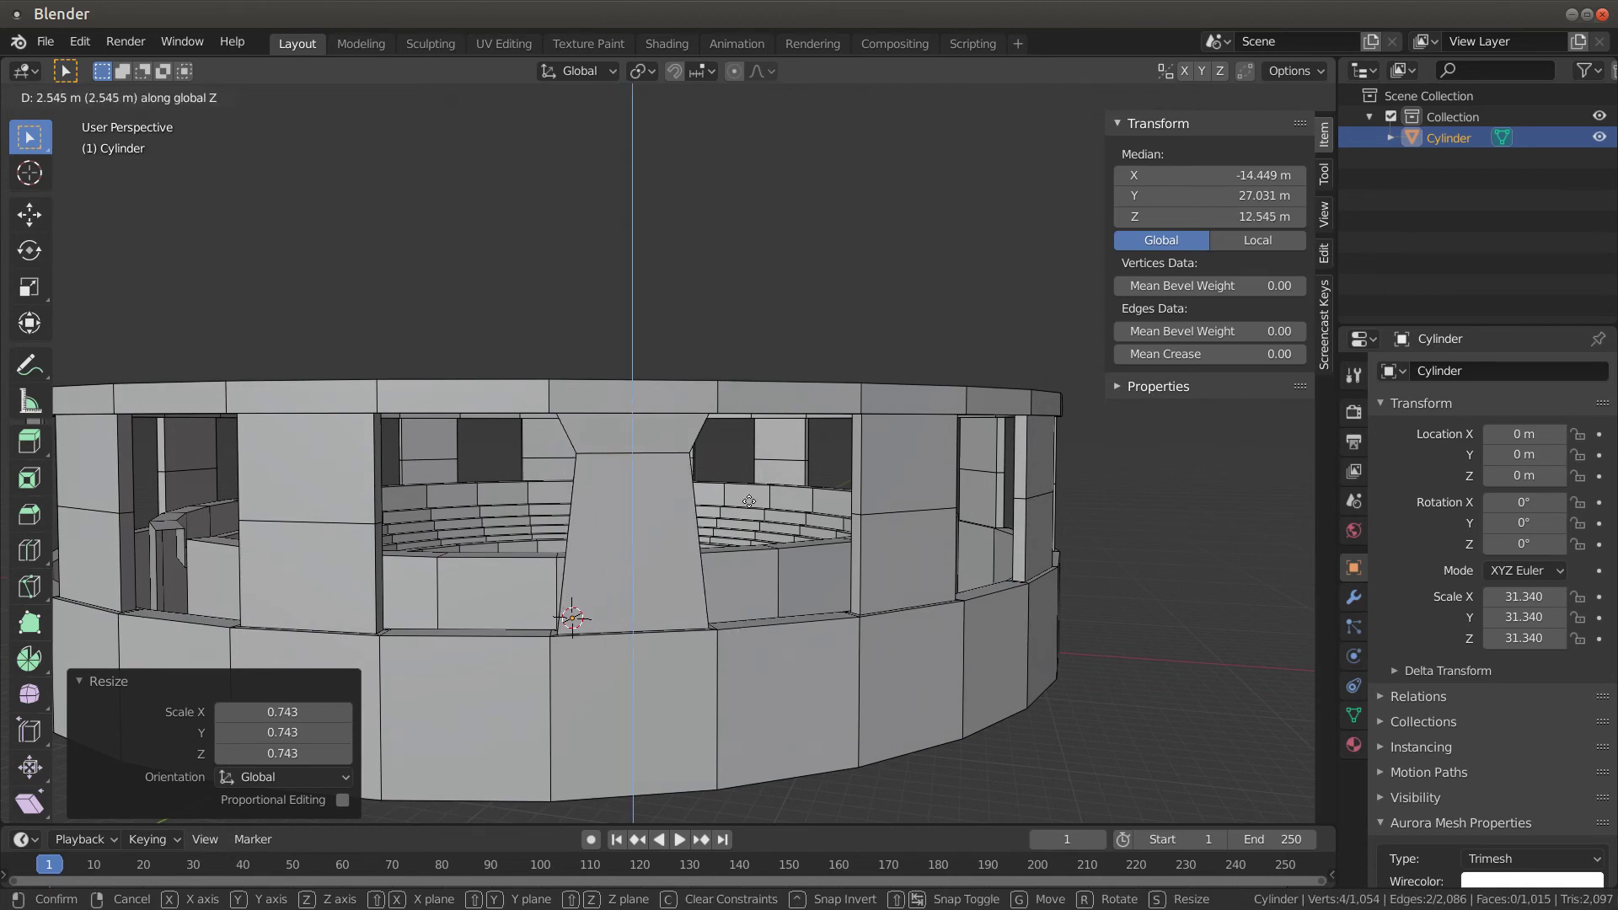
click(748, 501)
middle_drag(749, 501, 794, 542)
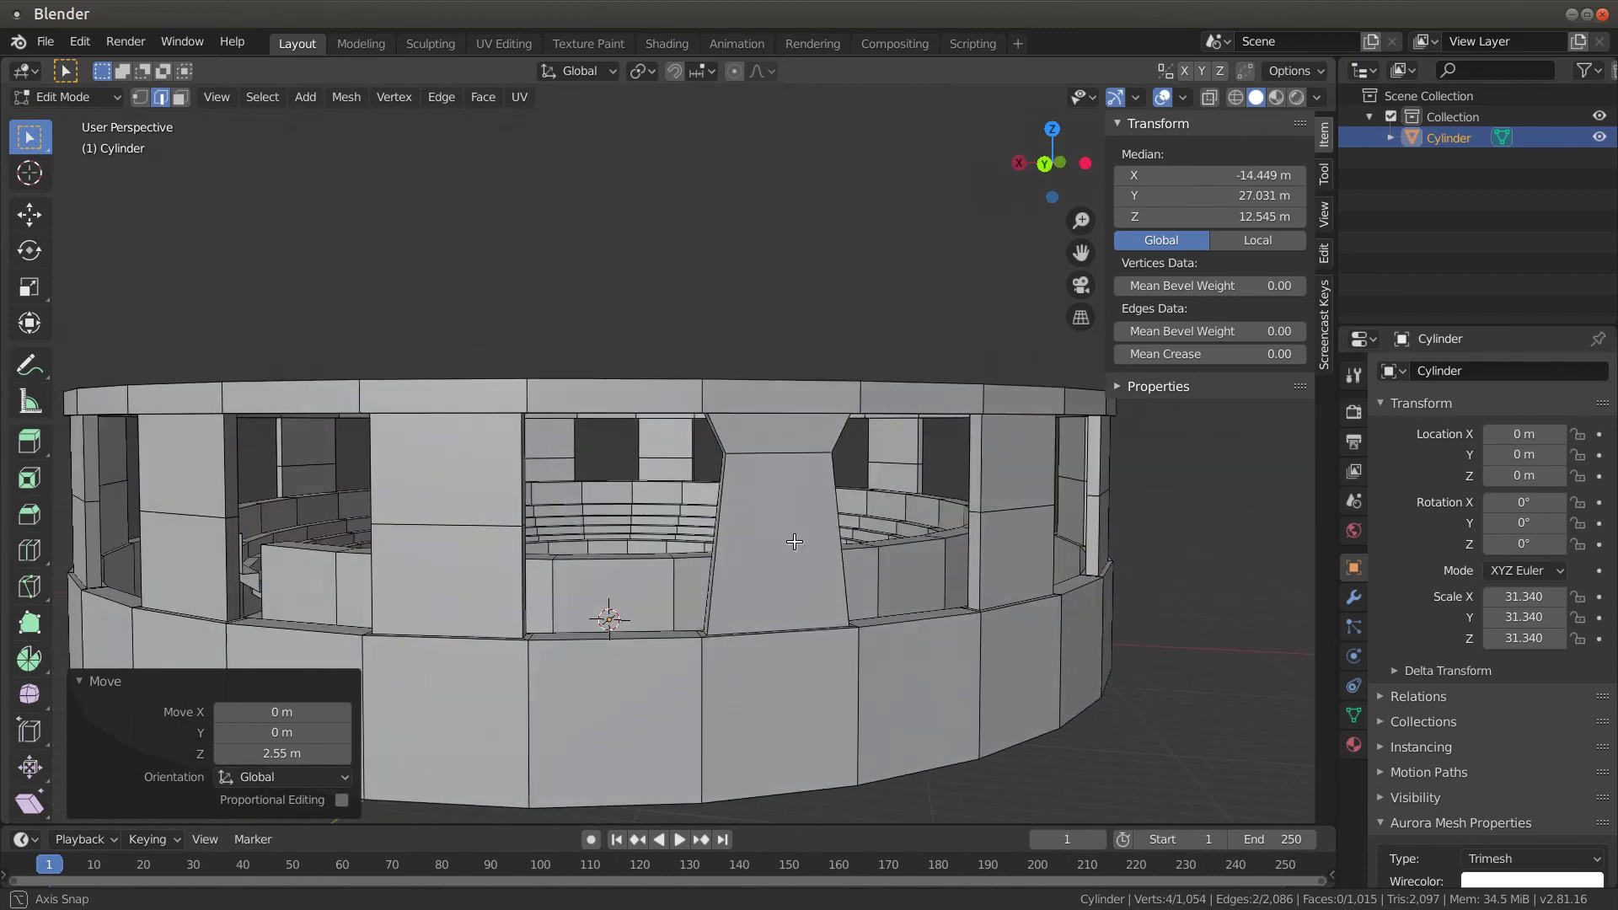
Select the four slanted vertical edges of the pillar's lower section and subdivide them
click(715, 569)
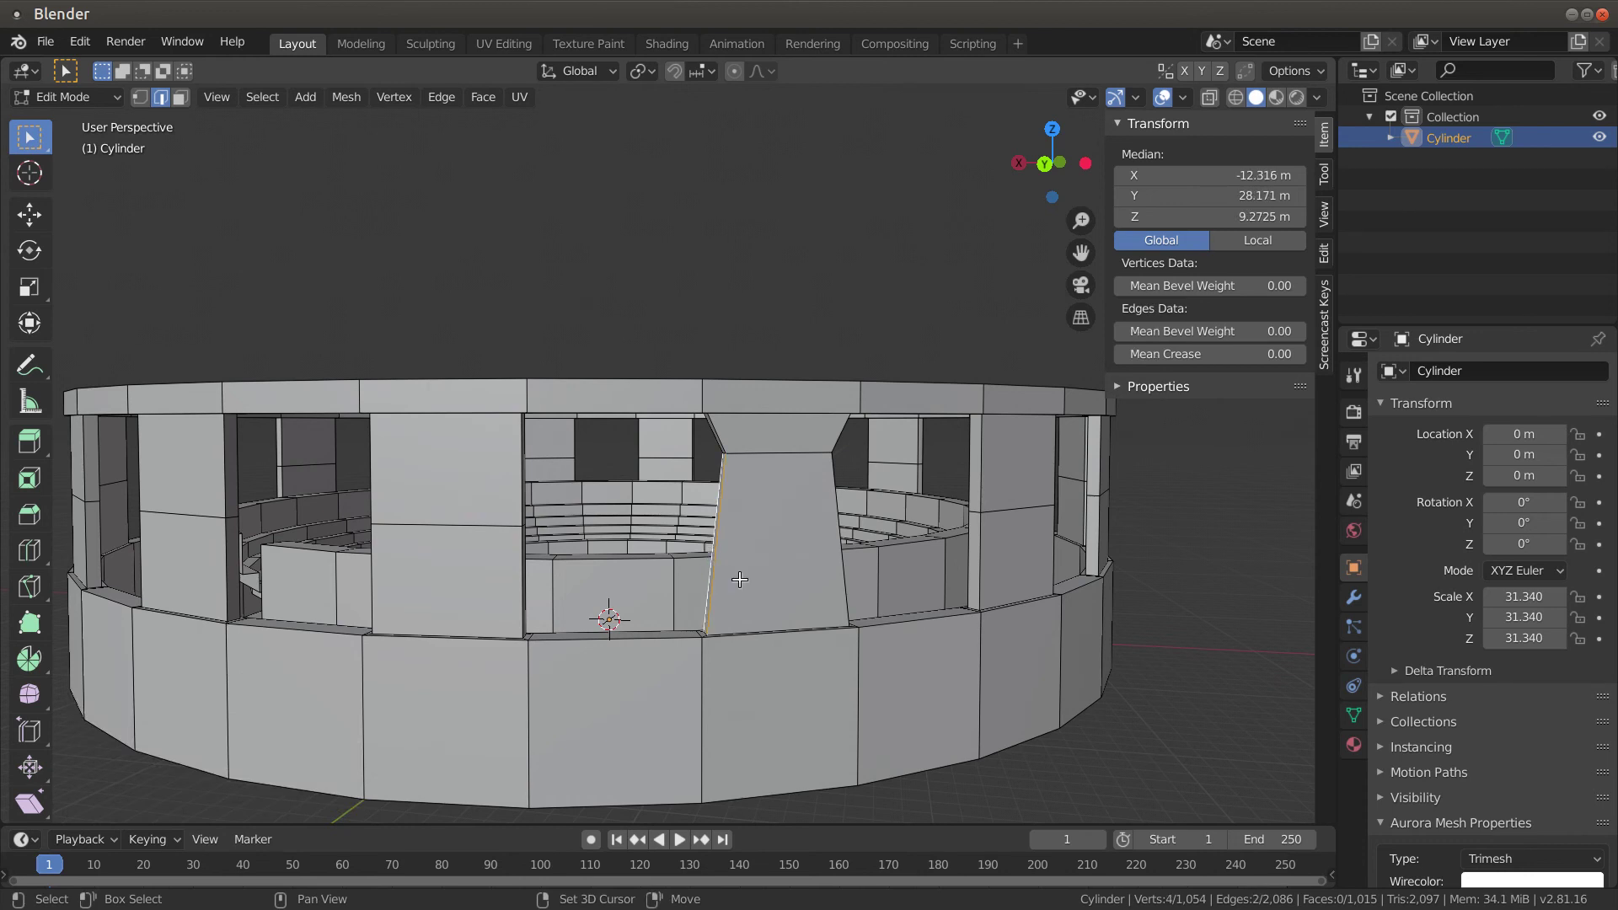
middle_drag(817, 569, 375, 557)
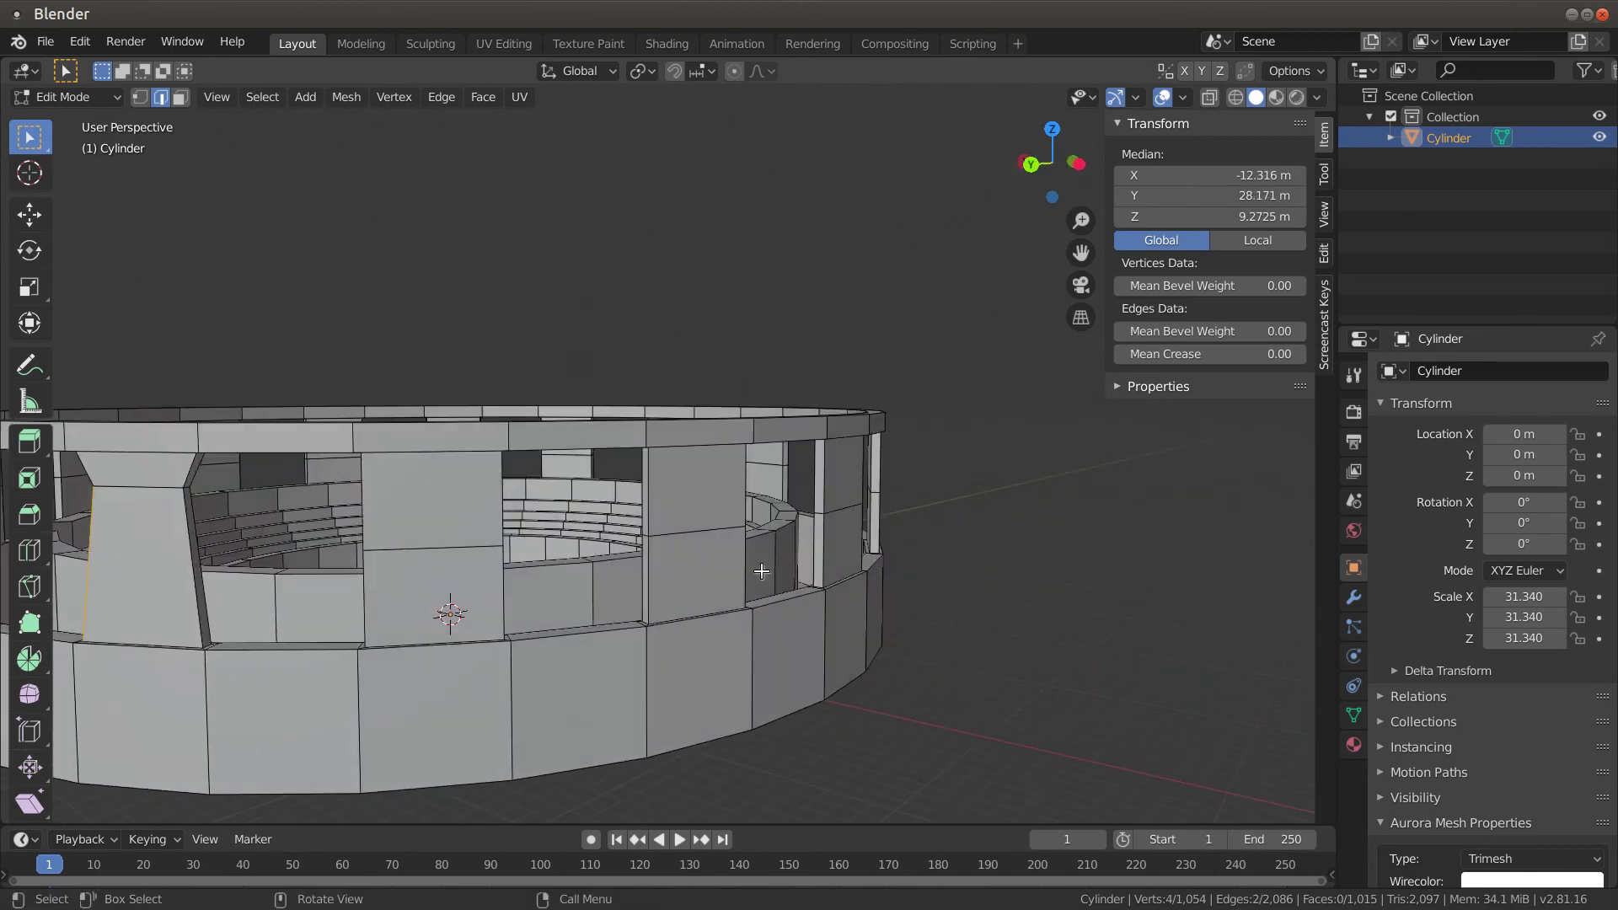
shift+click(193, 508)
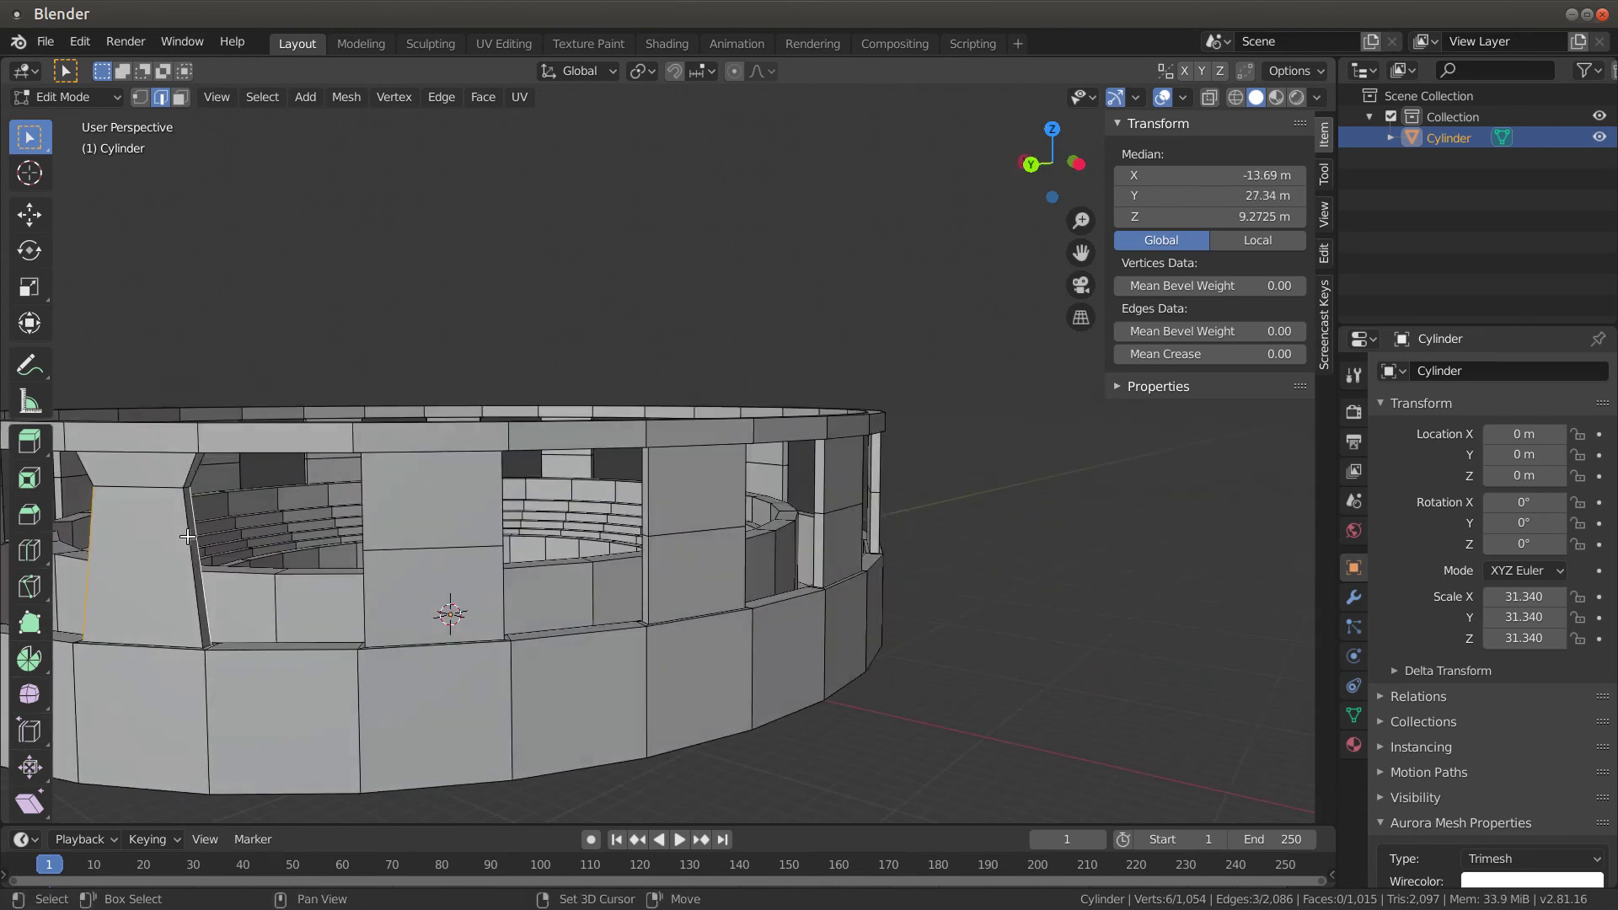
right_click(253, 617)
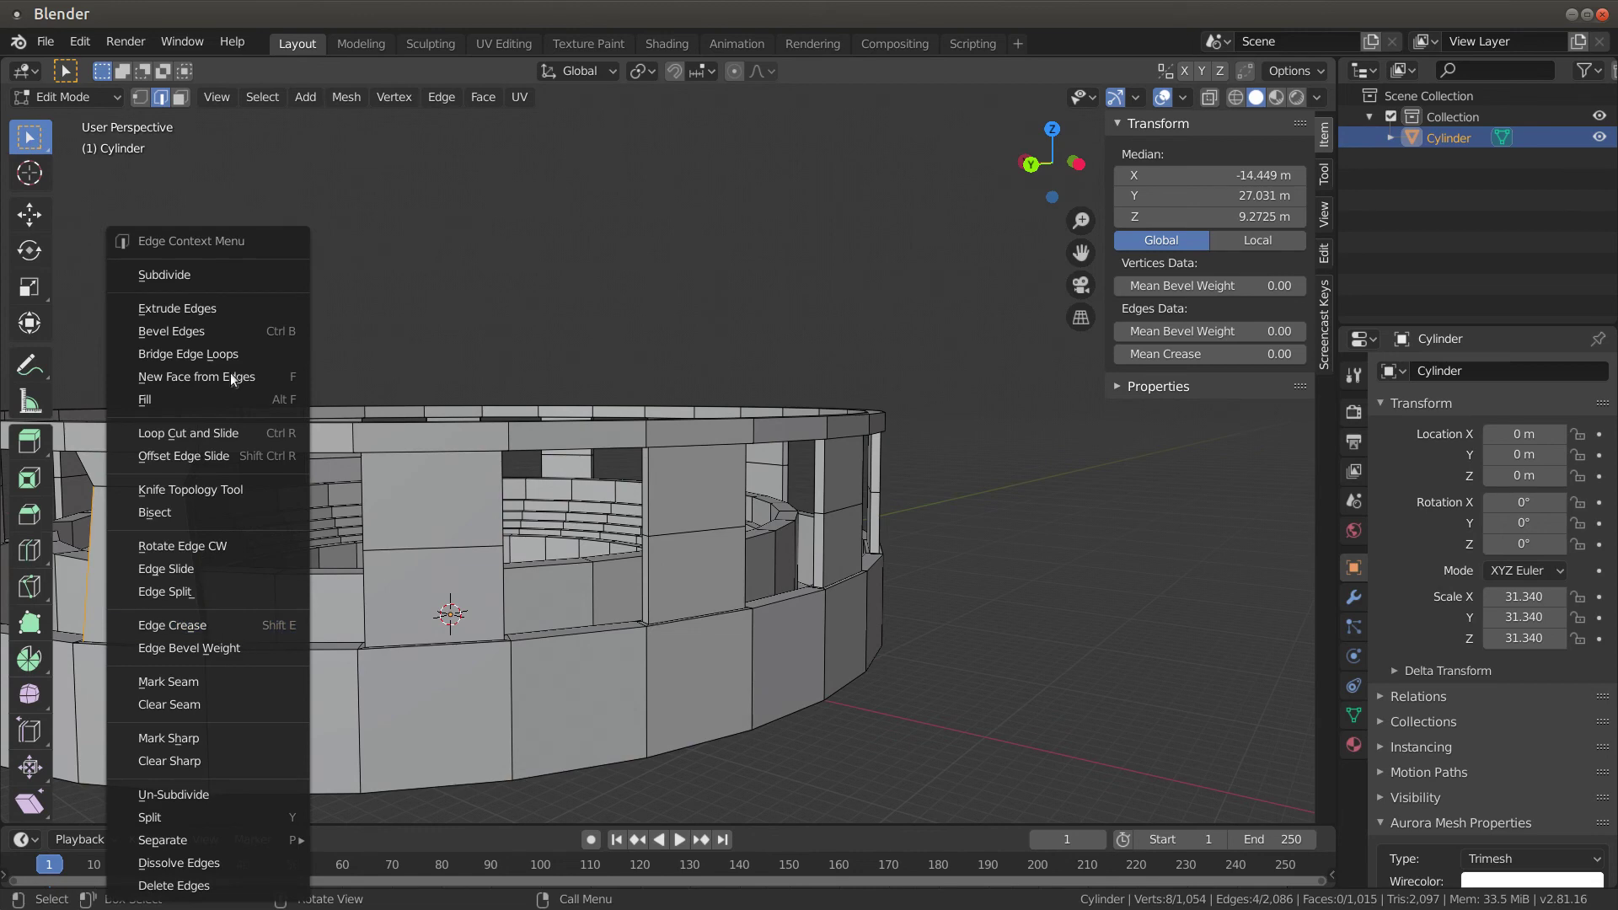
click(221, 278)
Select the new horizontal edges on both sides of the pillar's lower section and scale them to about 0.824
middle_drag(278, 509, 355, 508)
click(362, 479)
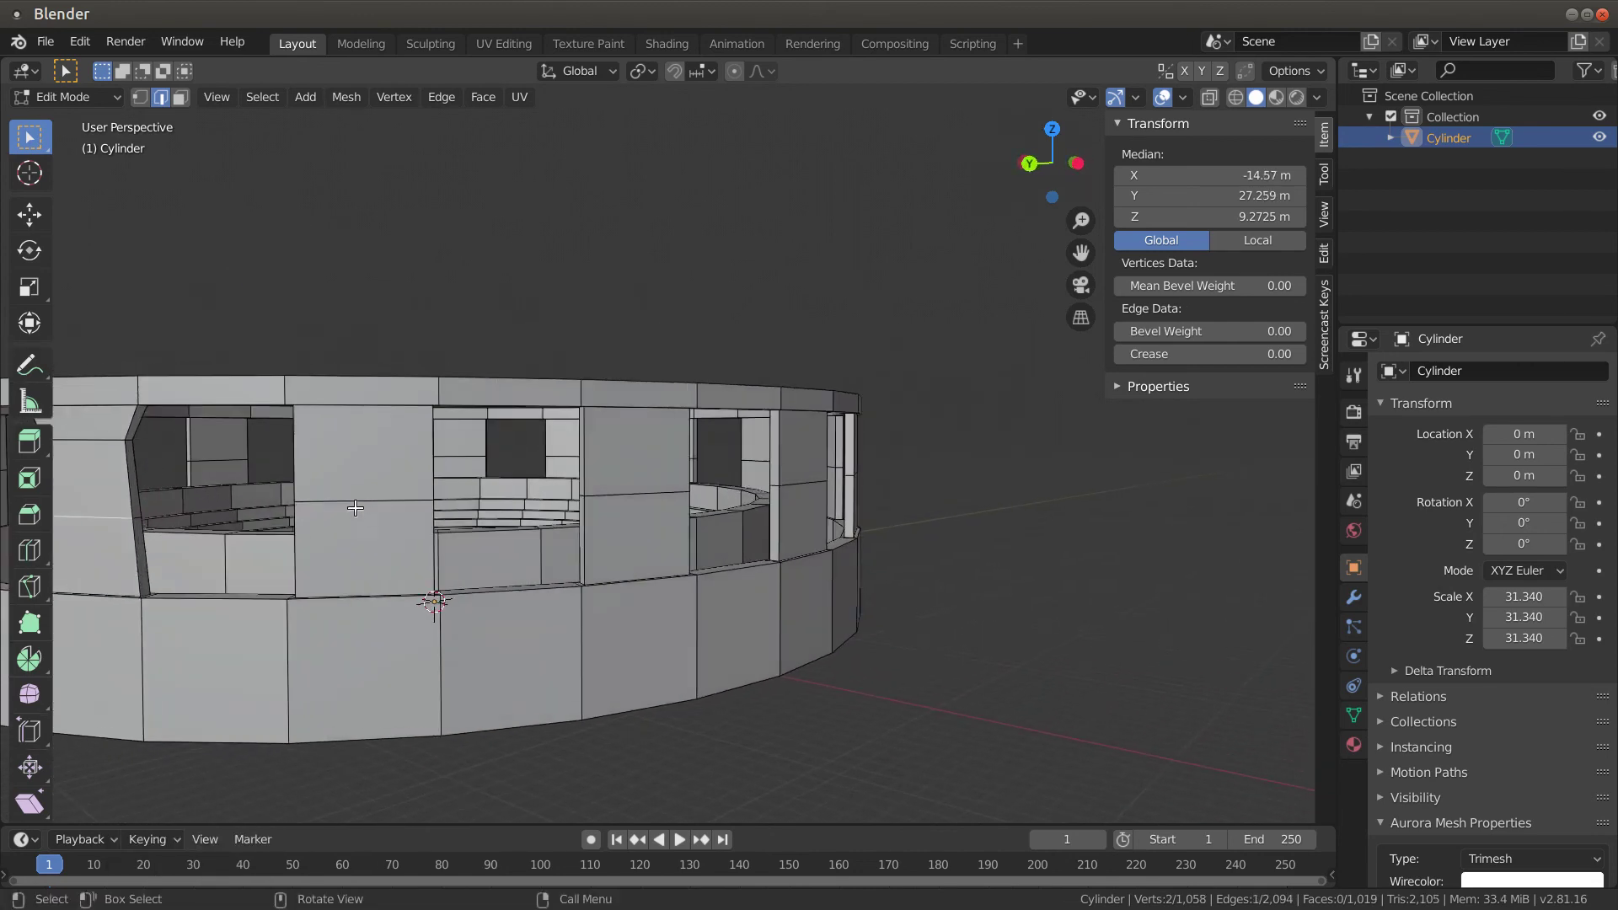
click(138, 521)
middle_drag(173, 566, 272, 577)
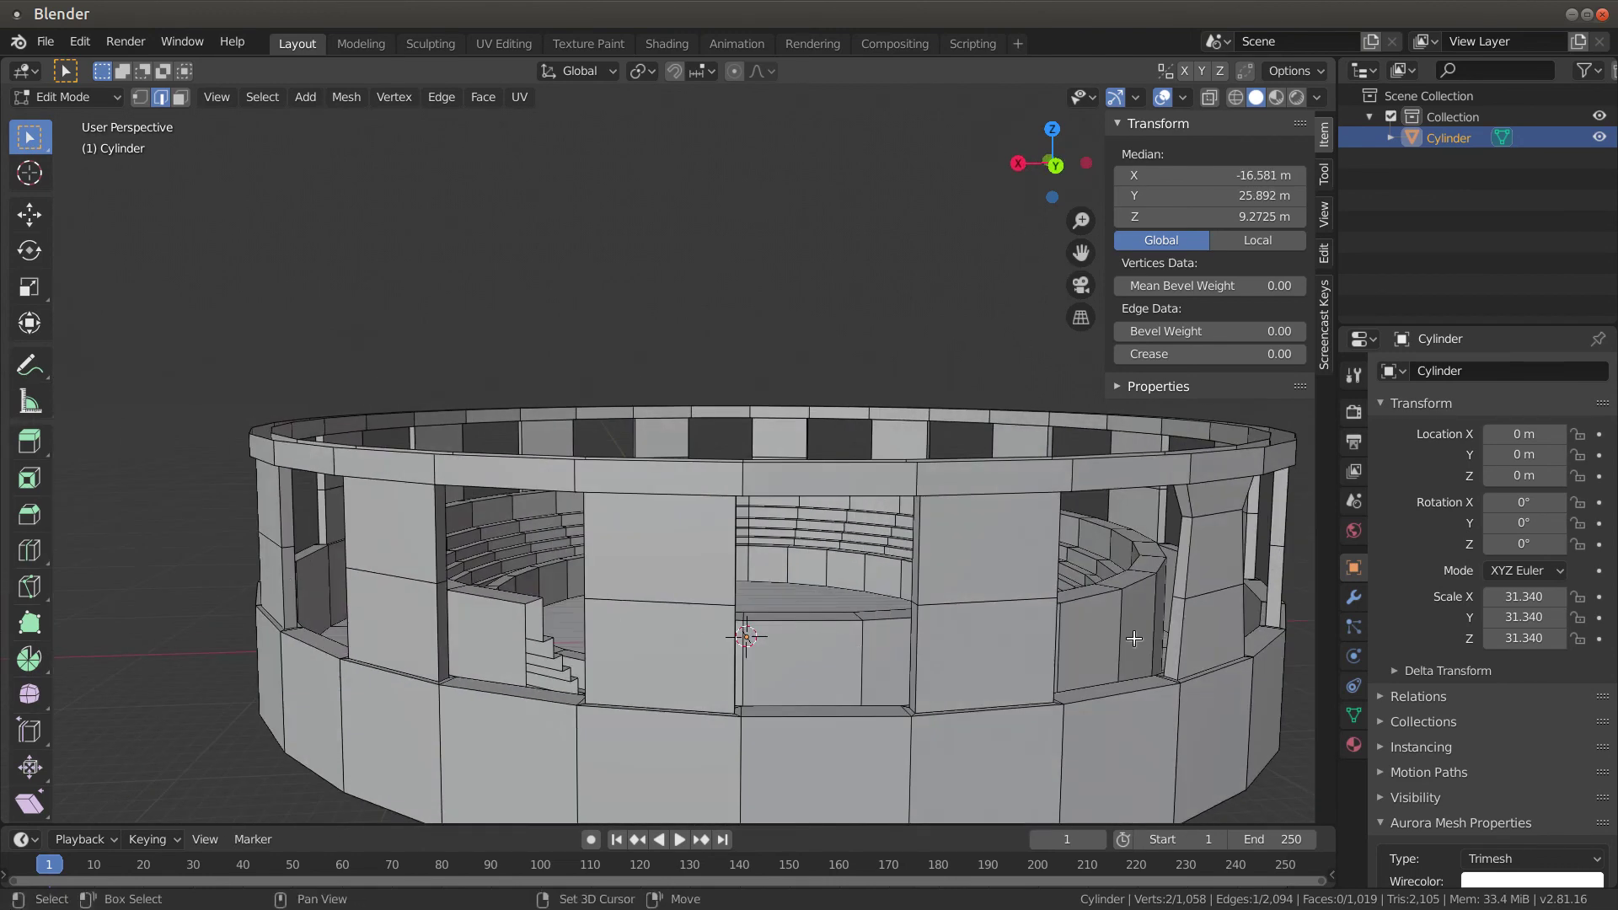
shift+click(1179, 596)
middle_drag(1179, 596, 1085, 649)
key(s)
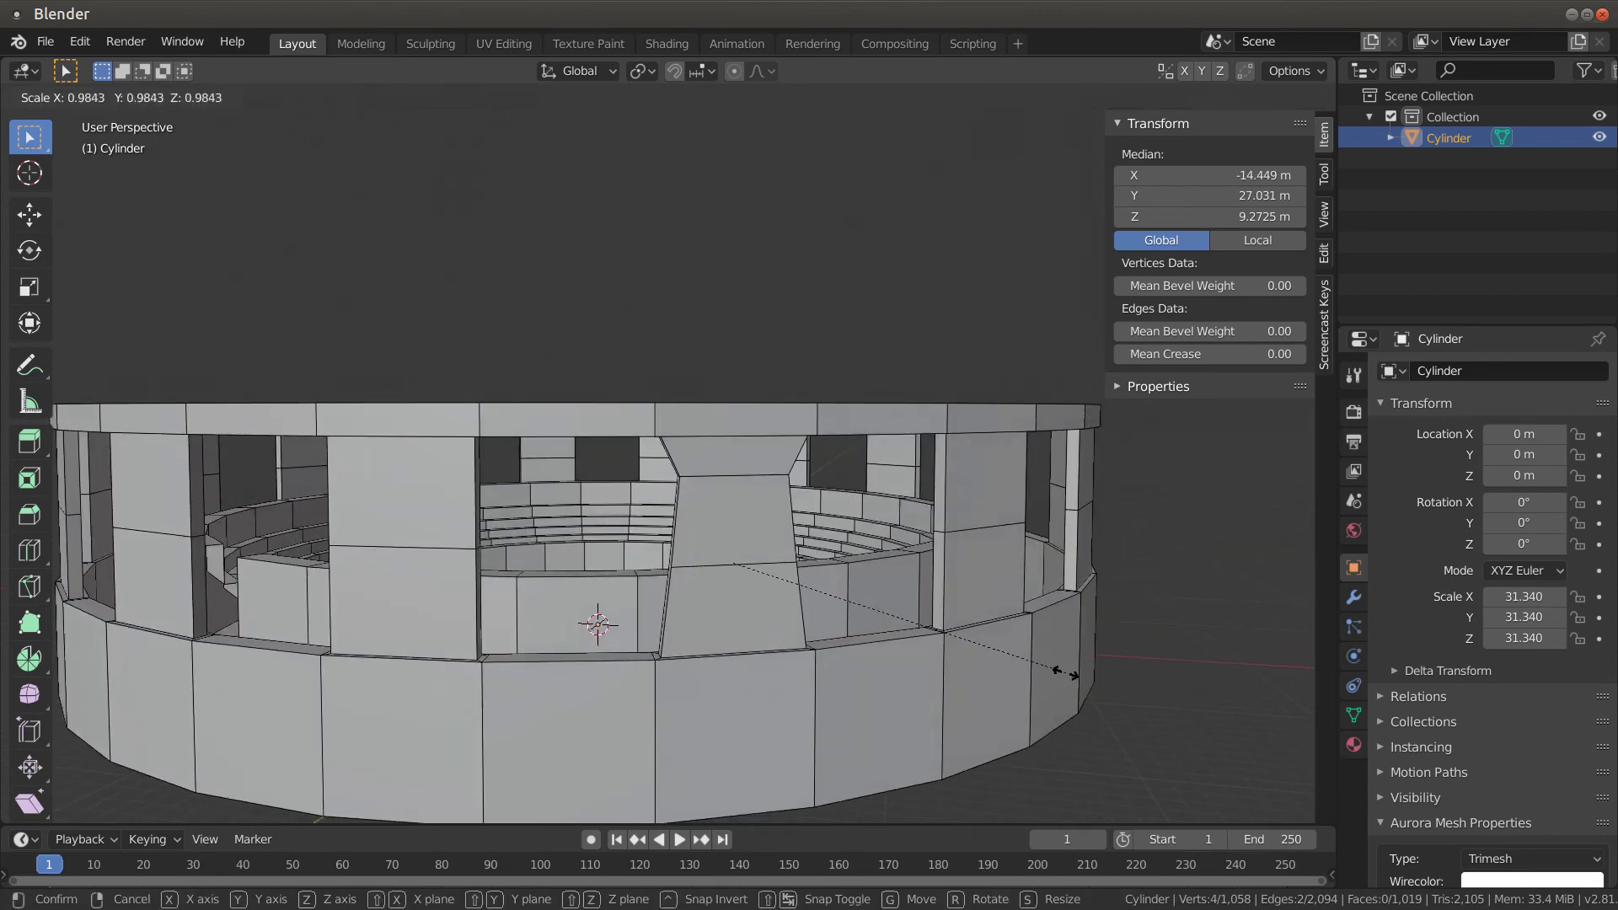
click(1005, 670)
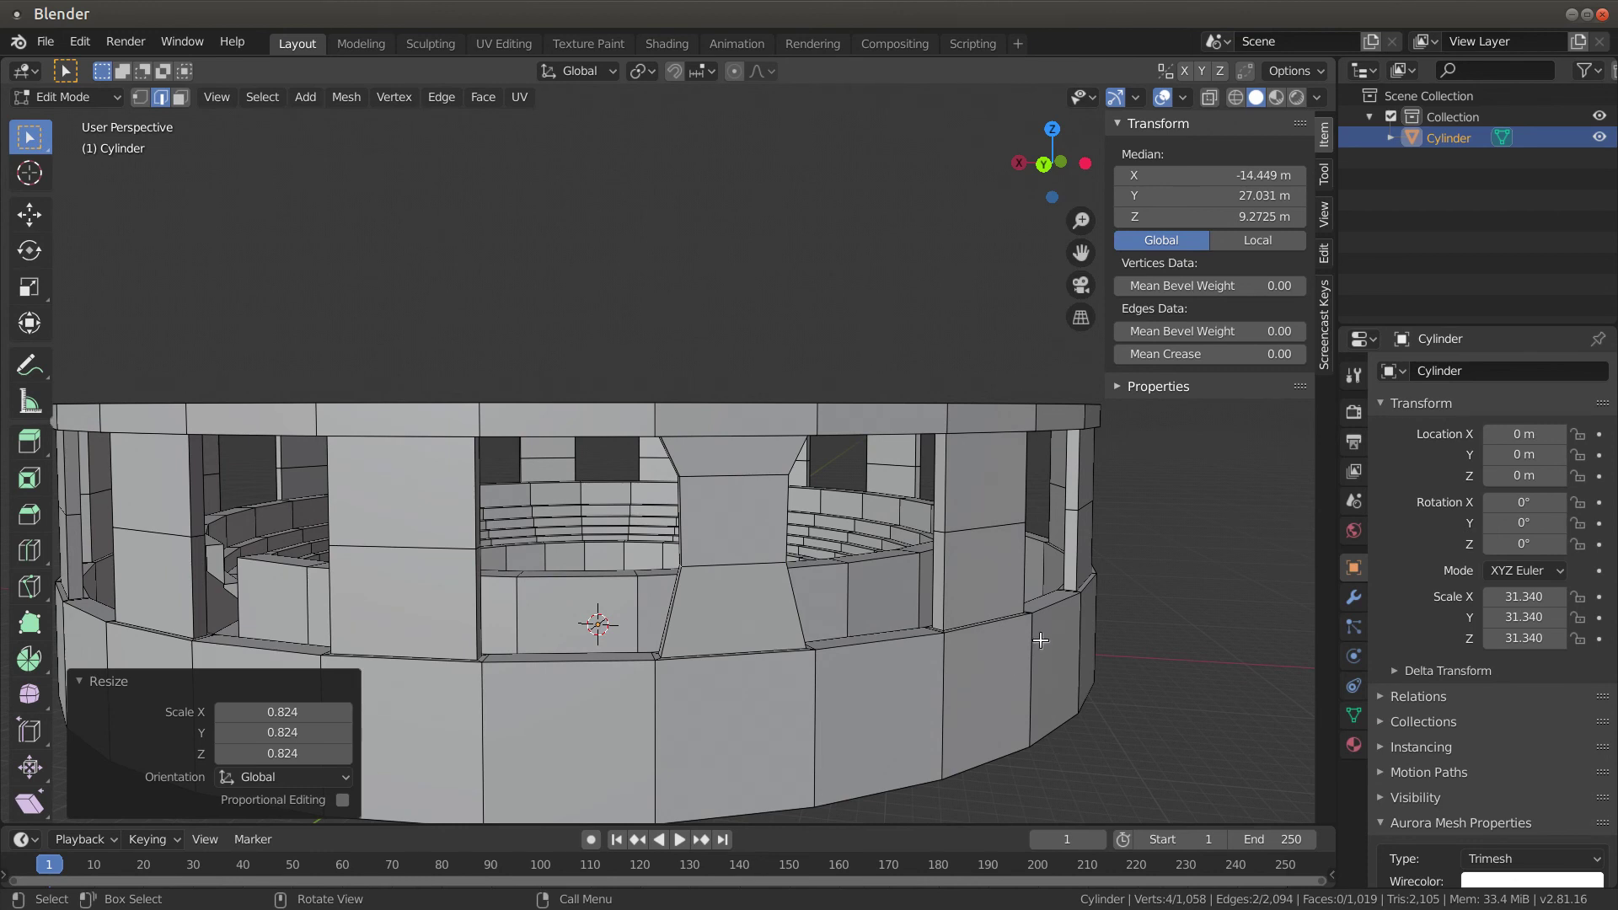
Lower the pillar's lower pair of side edges about 1.54 m along Z to form its base
key(g)
key(z)
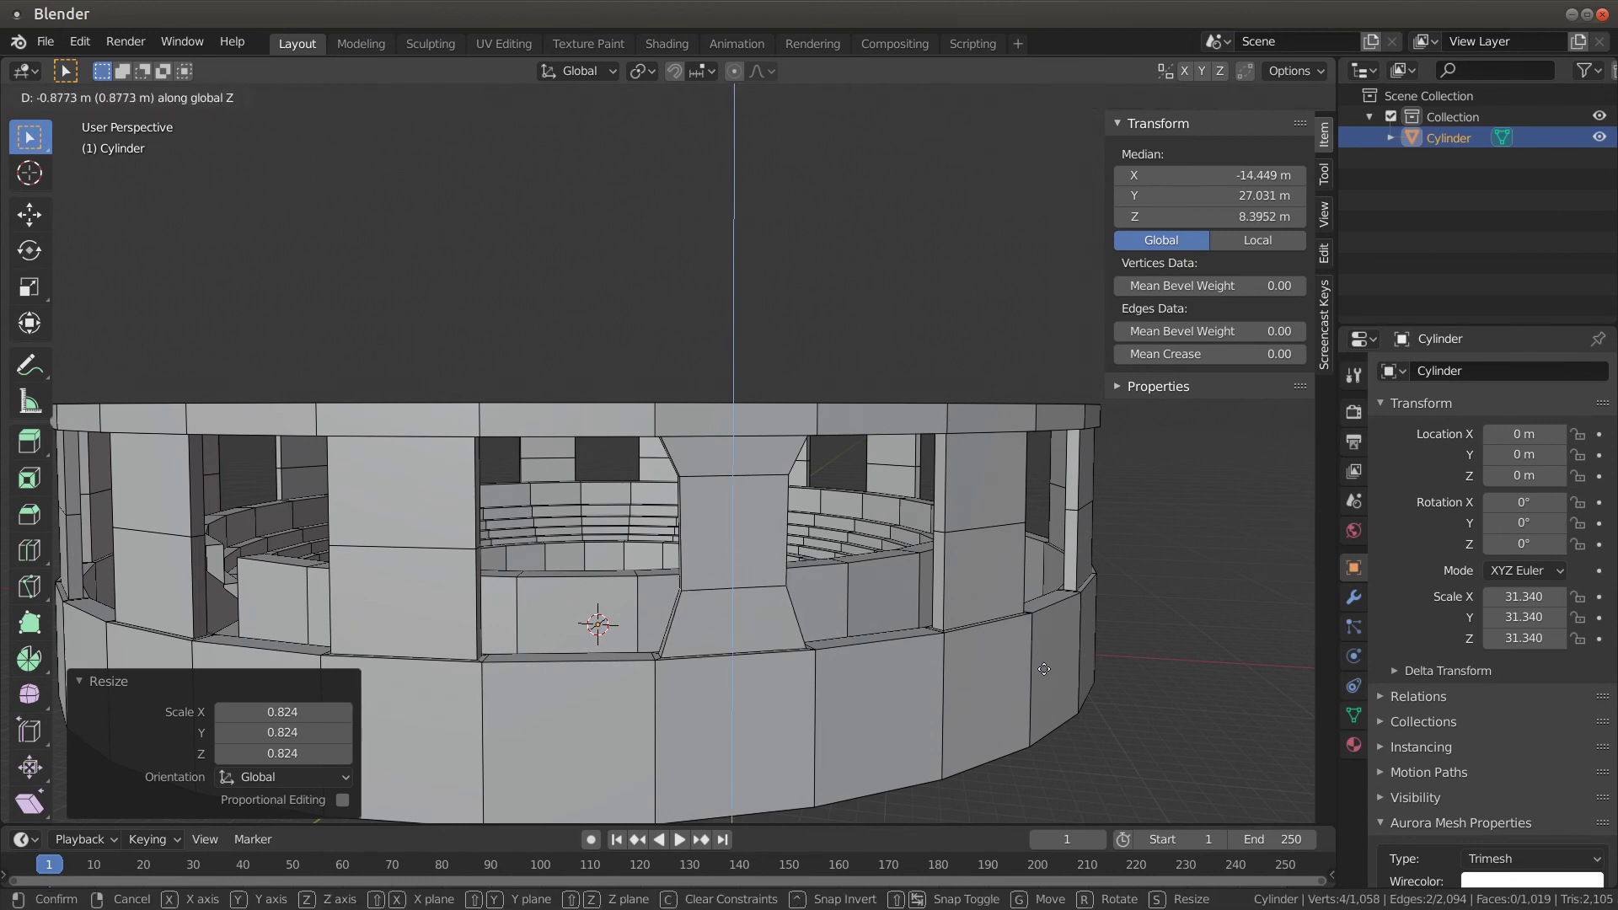
click(1063, 716)
middle_drag(1064, 715, 1037, 713)
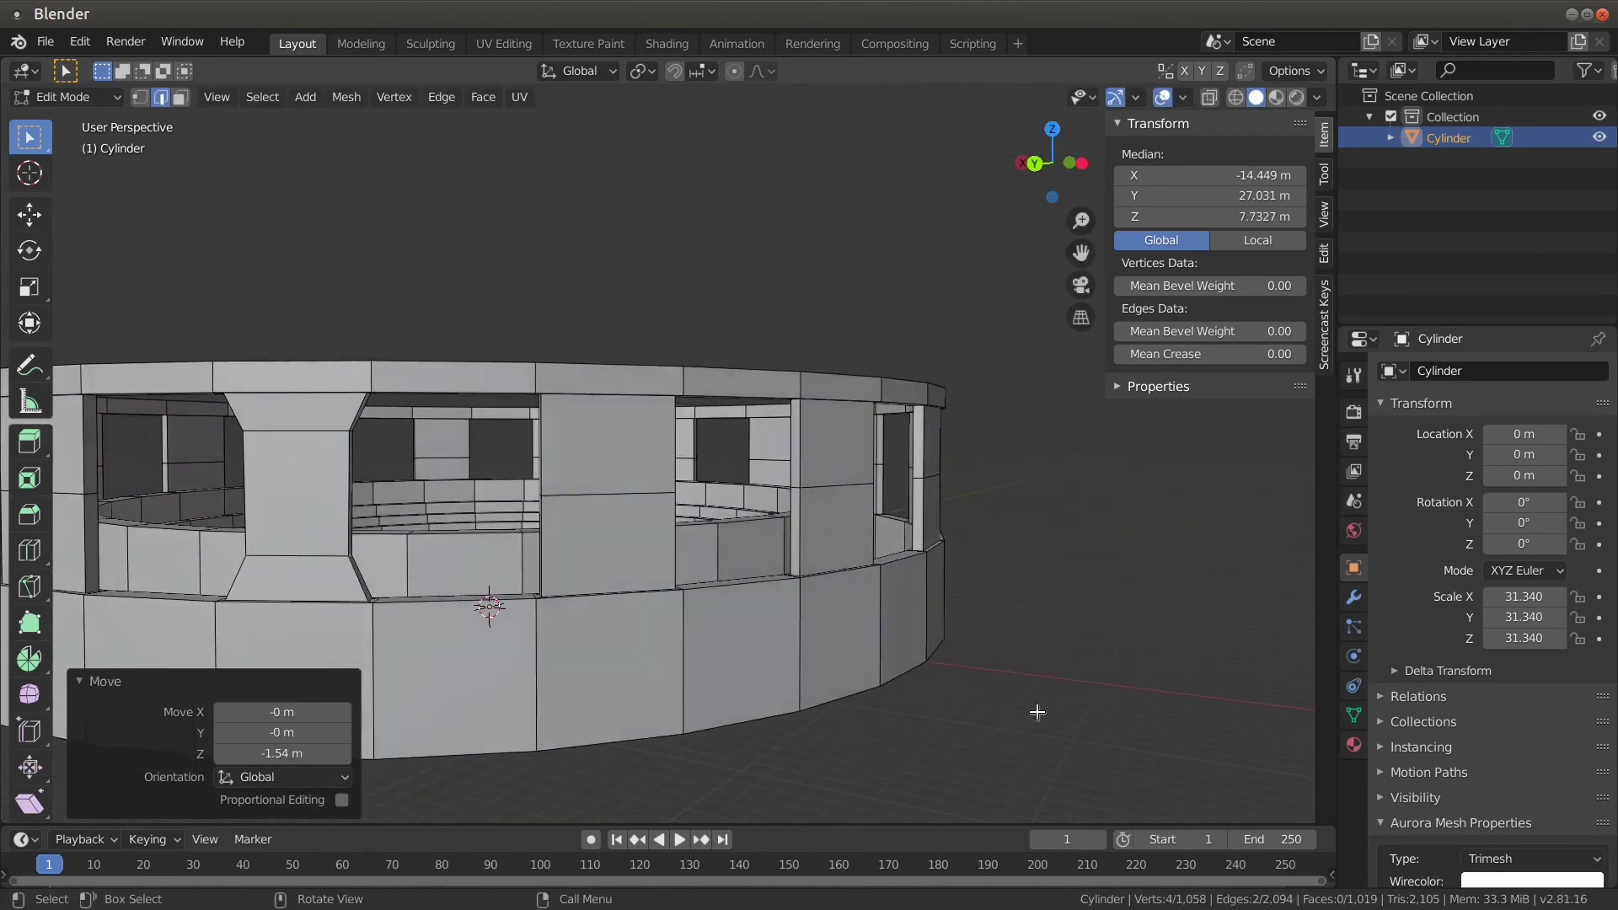
In face selection, pick the shaped pillar's outer faces with the wall and rim faces in line, and try extruding them outward about 2.93 m
scroll(800, 670, down, 1)
middle_drag(580, 626, 839, 571)
scroll(605, 596, down, 4)
scroll(839, 571, up, 1)
scroll(839, 572, up, 2)
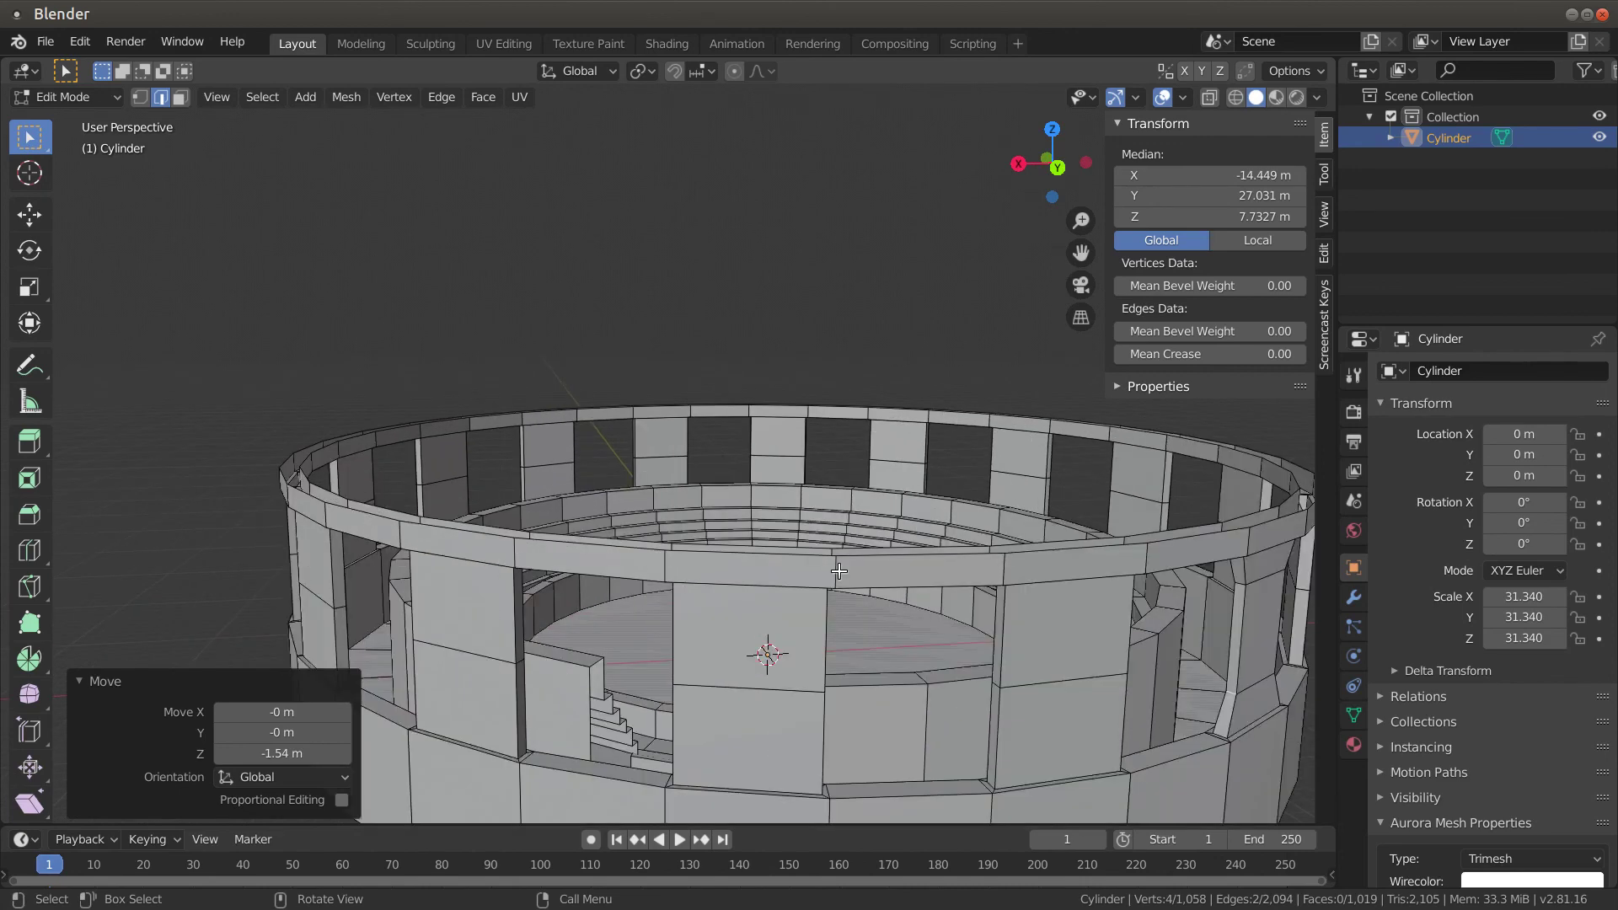
scroll(839, 571, down, 1)
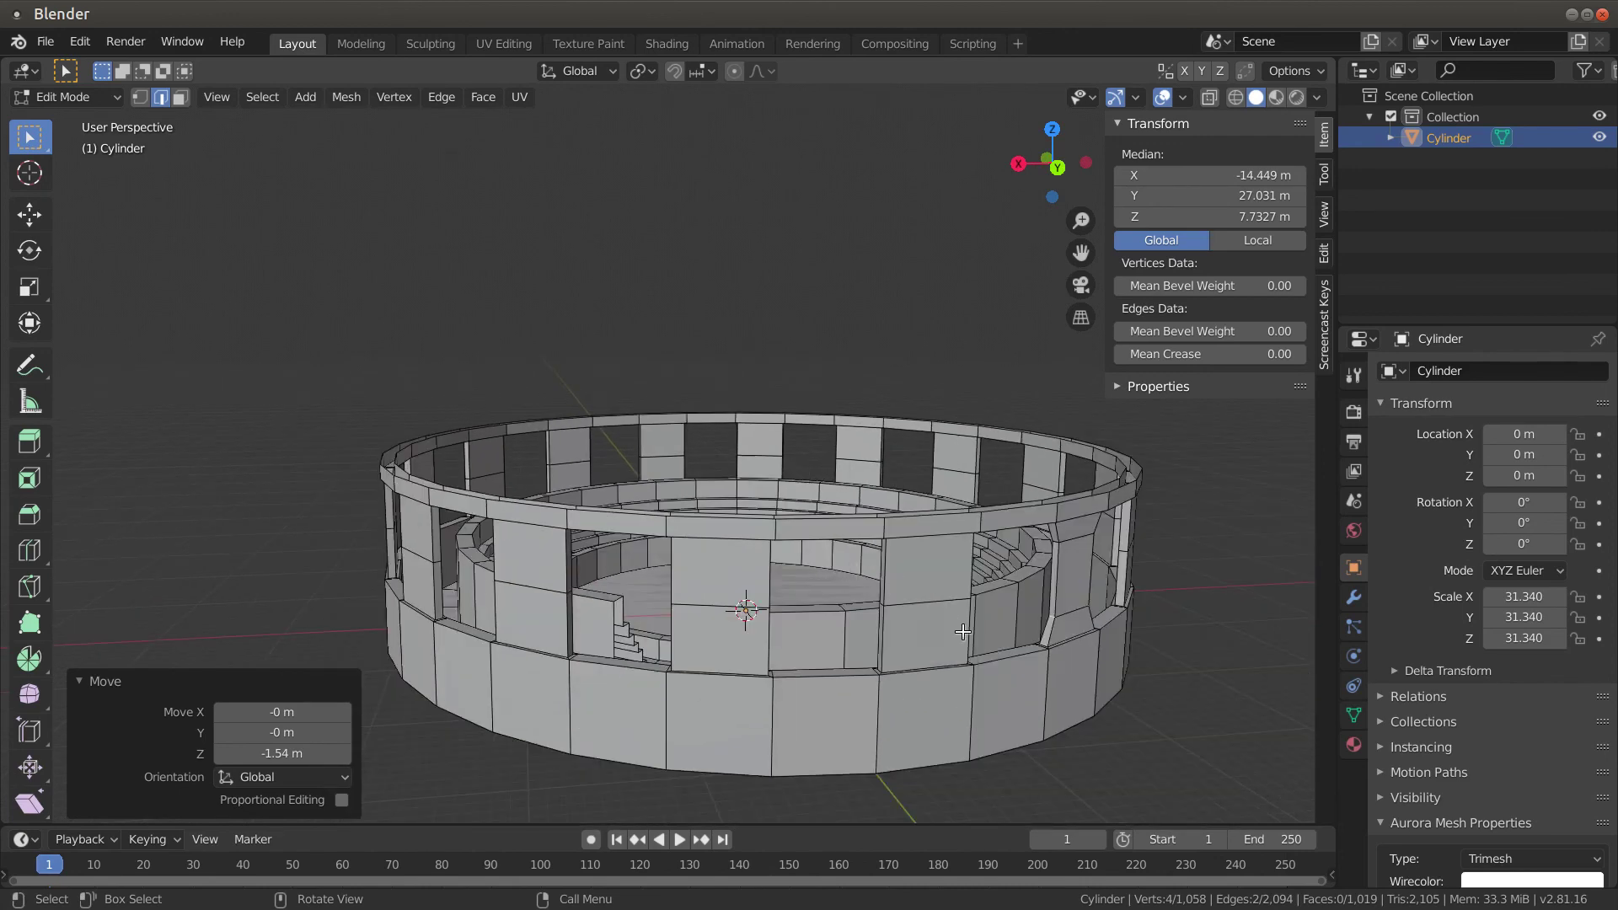
click(1075, 668)
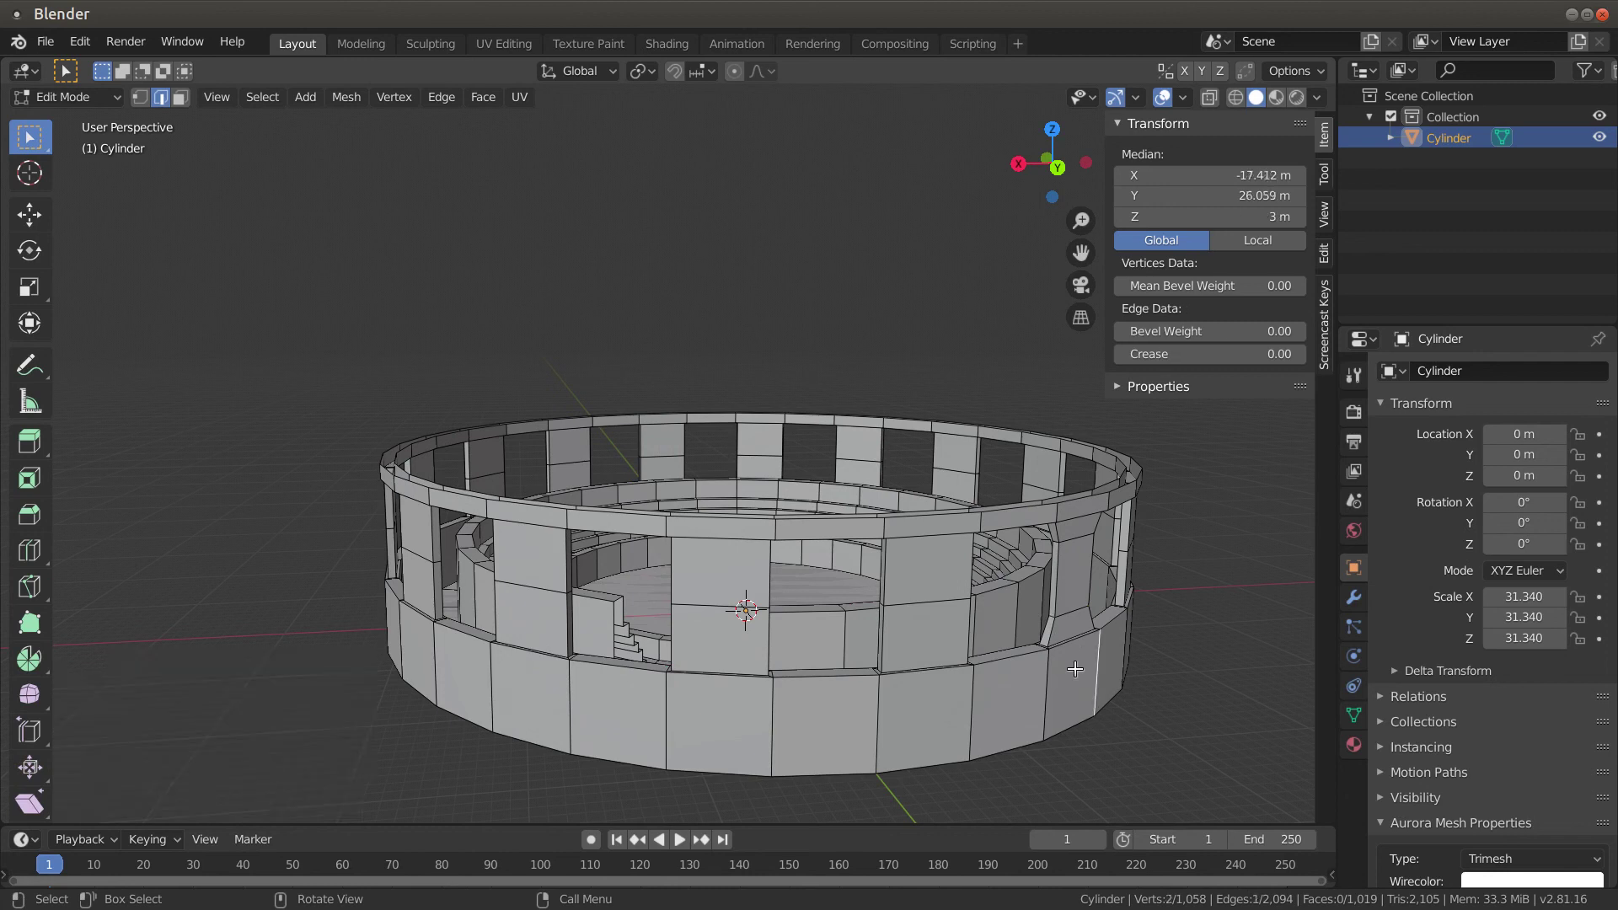
key(3)
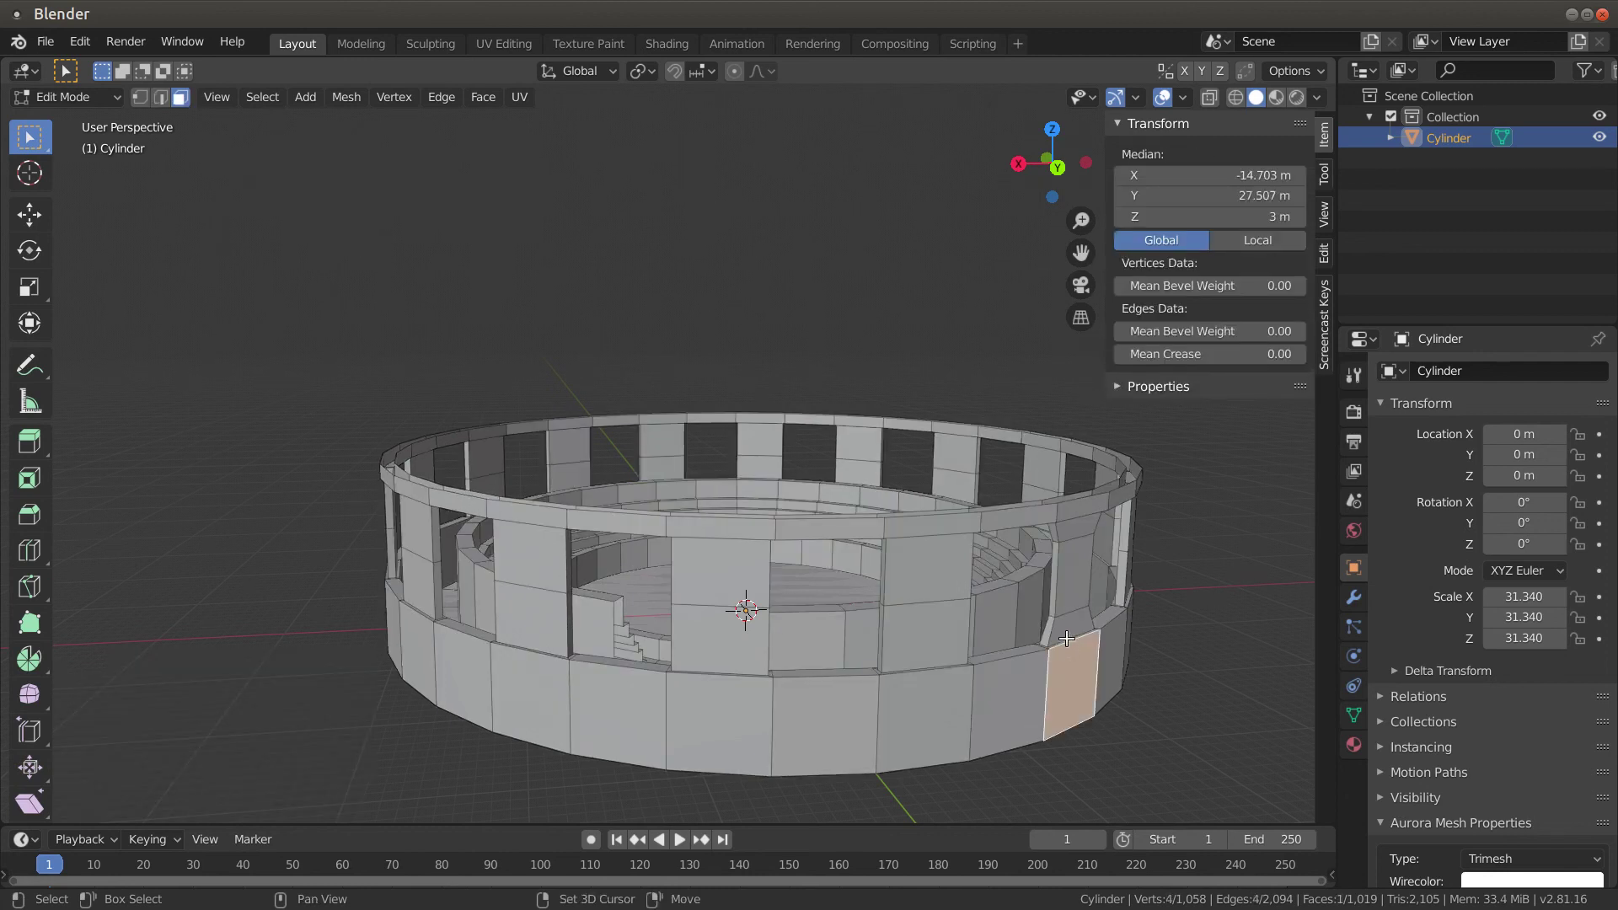
shift+click(1070, 631)
shift+click(1071, 548)
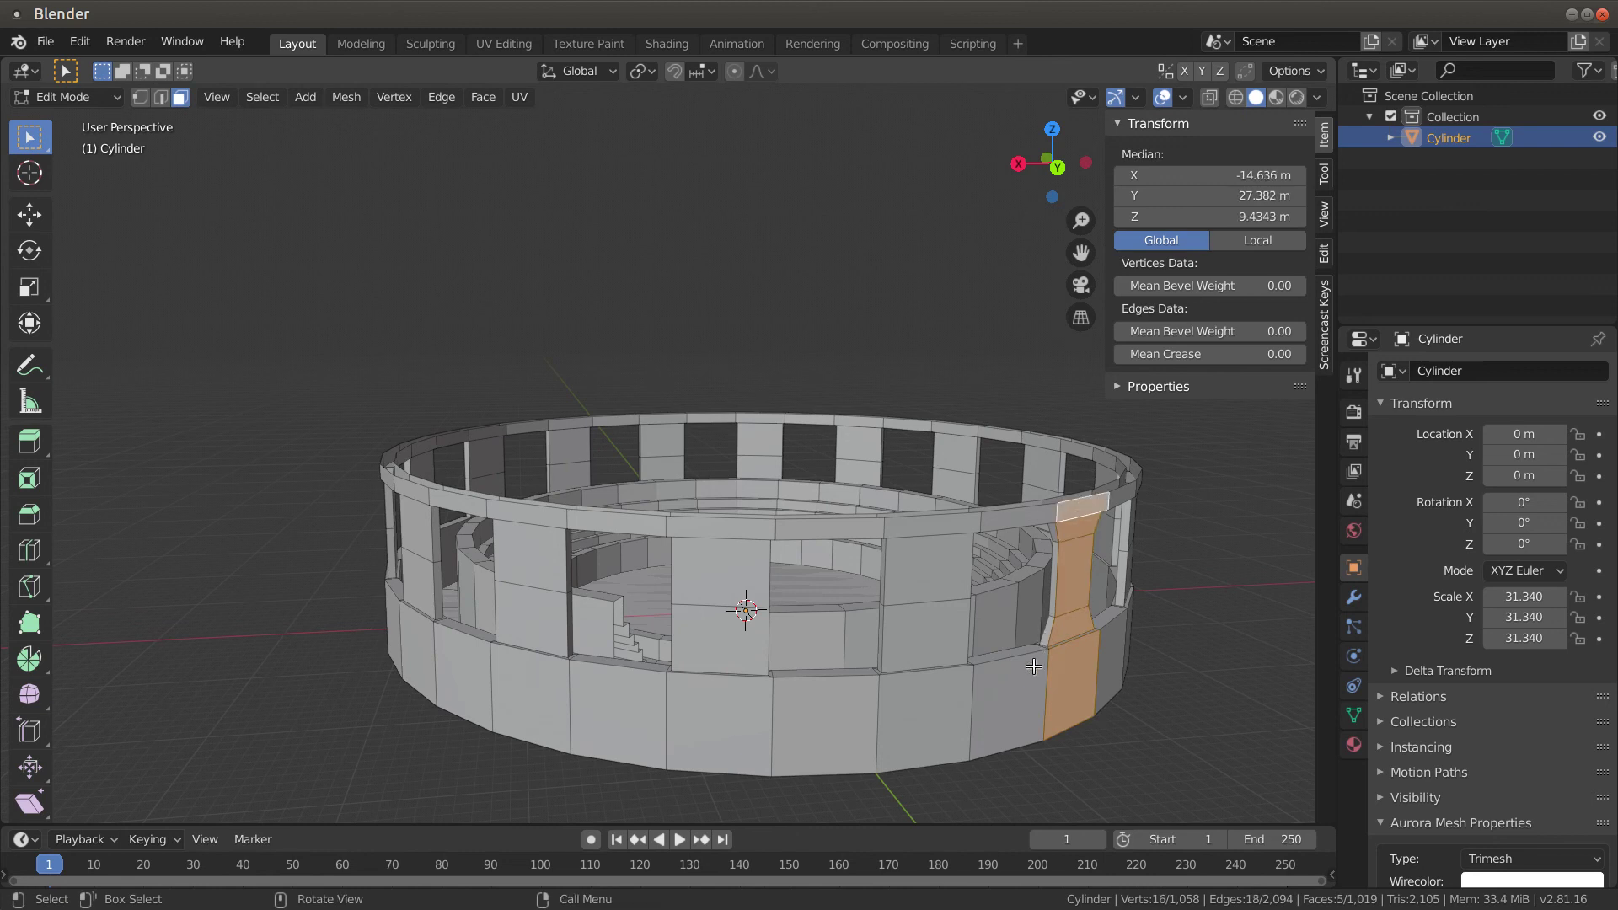
key(e)
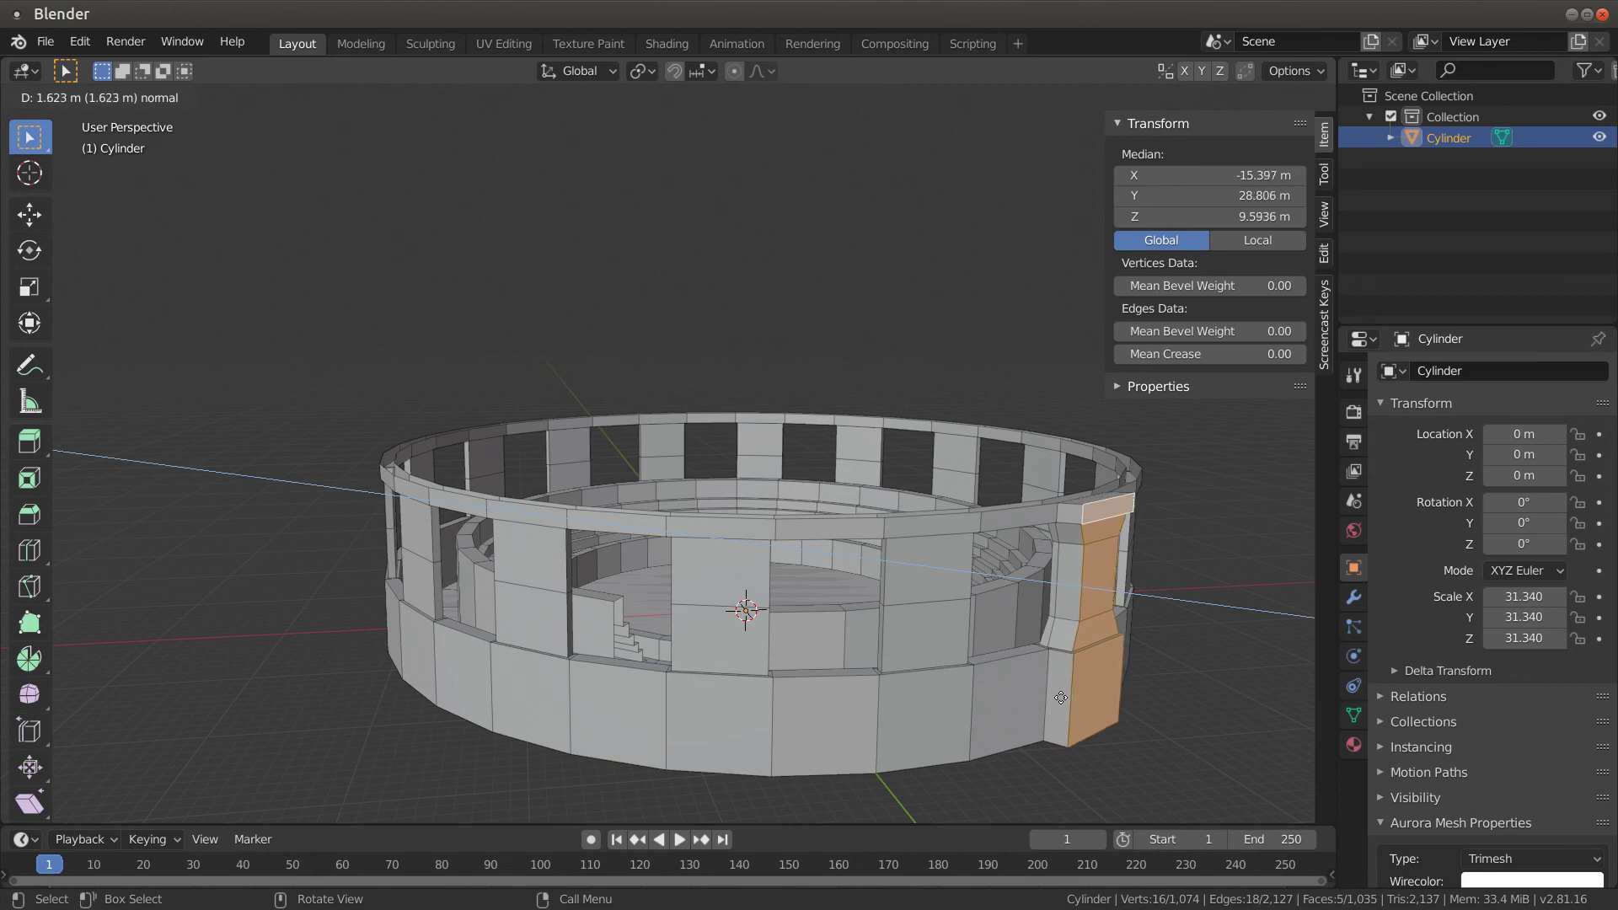
click(1076, 715)
mouse_move(1075, 715)
middle_down()
mouse_move(1129, 728)
mouse_move(886, 717)
mouse_move(1077, 723)
middle_up()
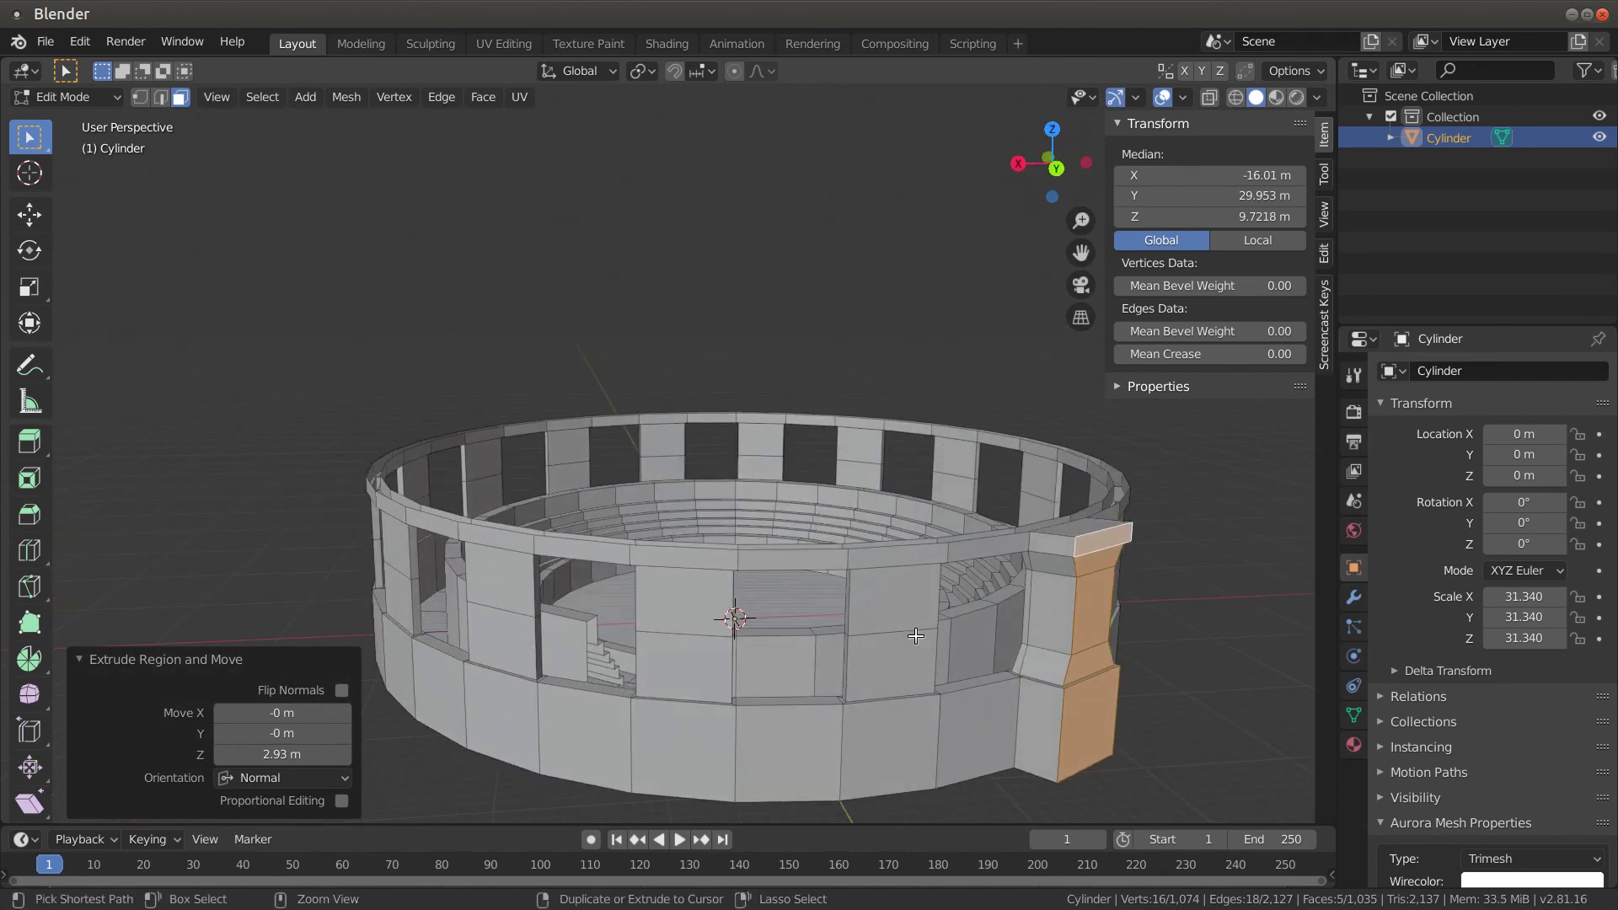
Undo the outward extrusion of the pillar column and deselect everything
key(ctrl+z)
scroll(964, 643, down, 2)
key(alt+a)
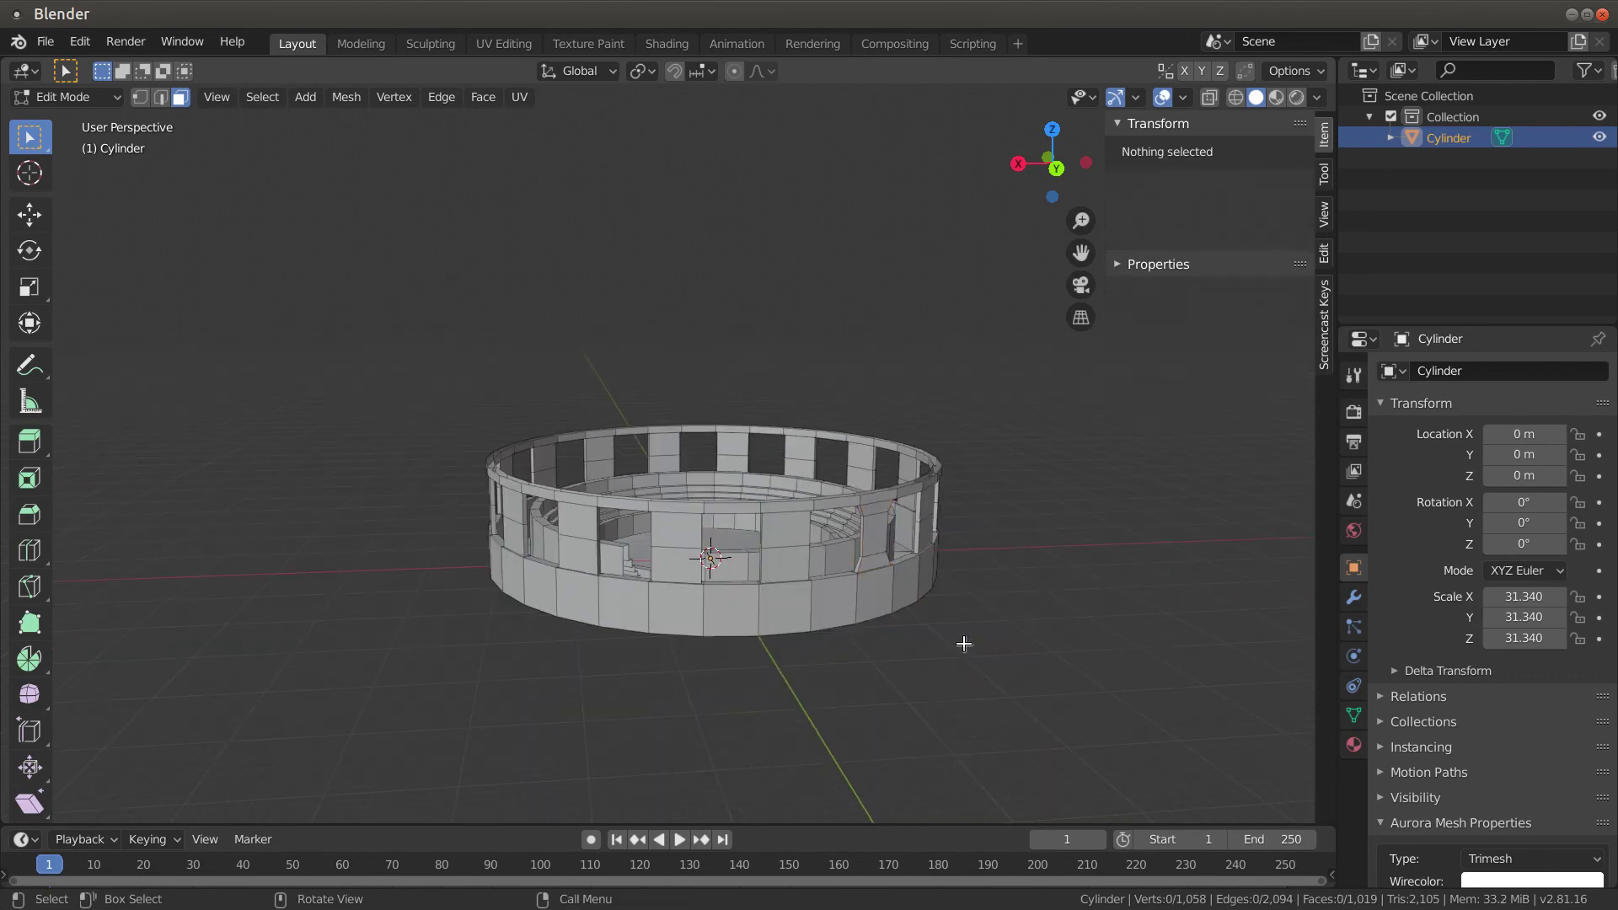
Examine the arena with its shaped pillar from above, from the doorway side and across the interior
middle_drag(964, 643, 603, 615)
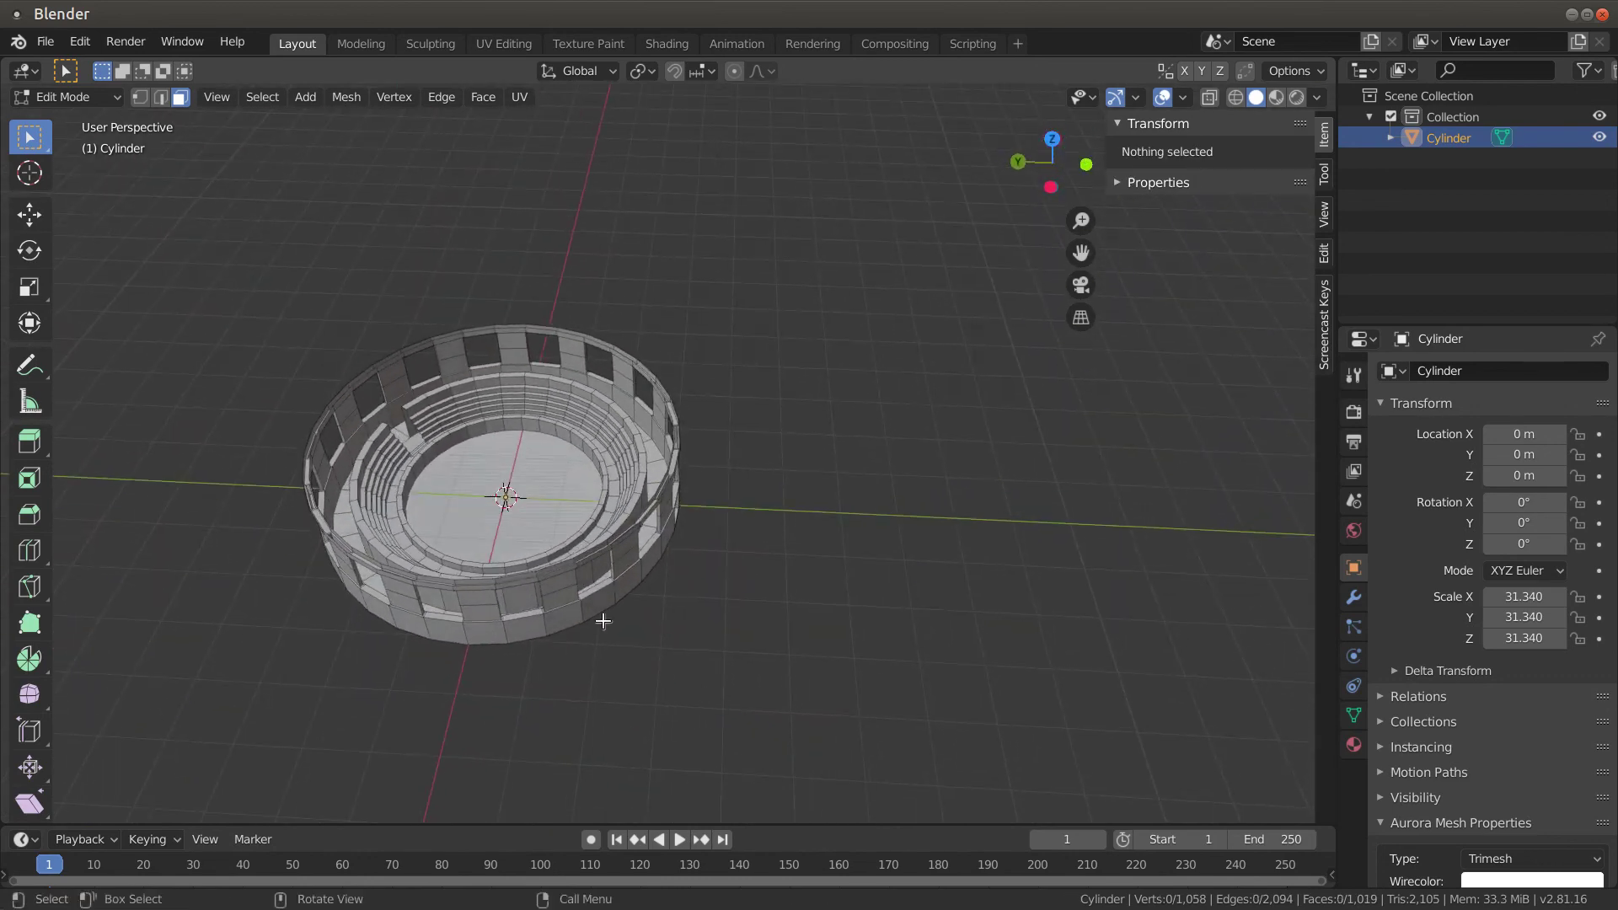
scroll(462, 485, up, 3)
middle_drag(456, 463, 588, 479)
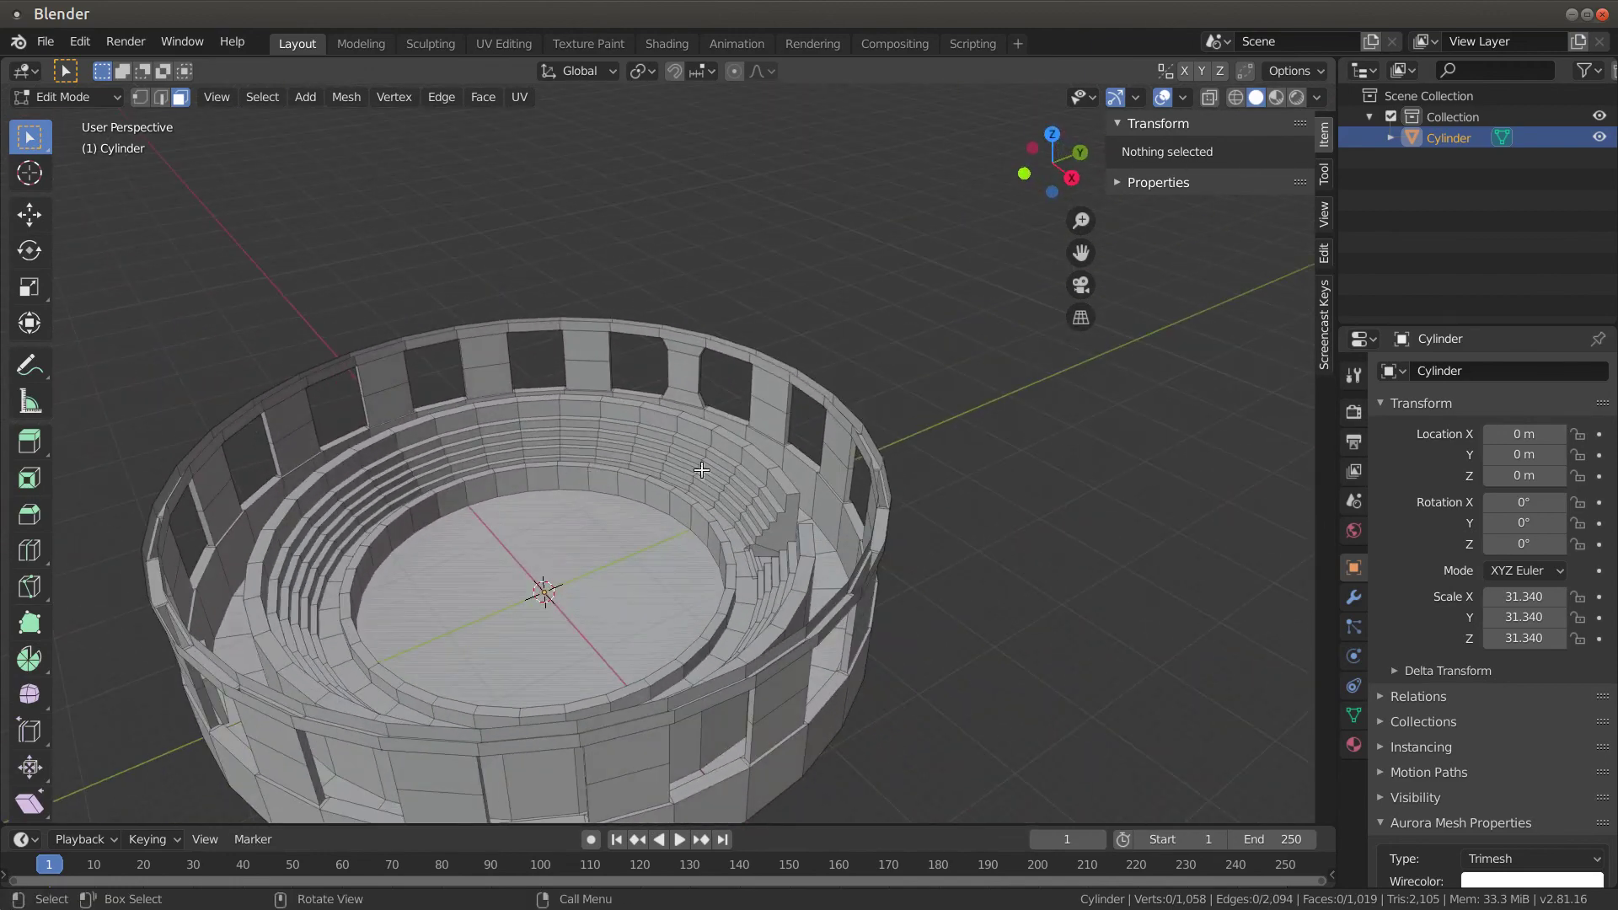
middle_drag(702, 469, 611, 599)
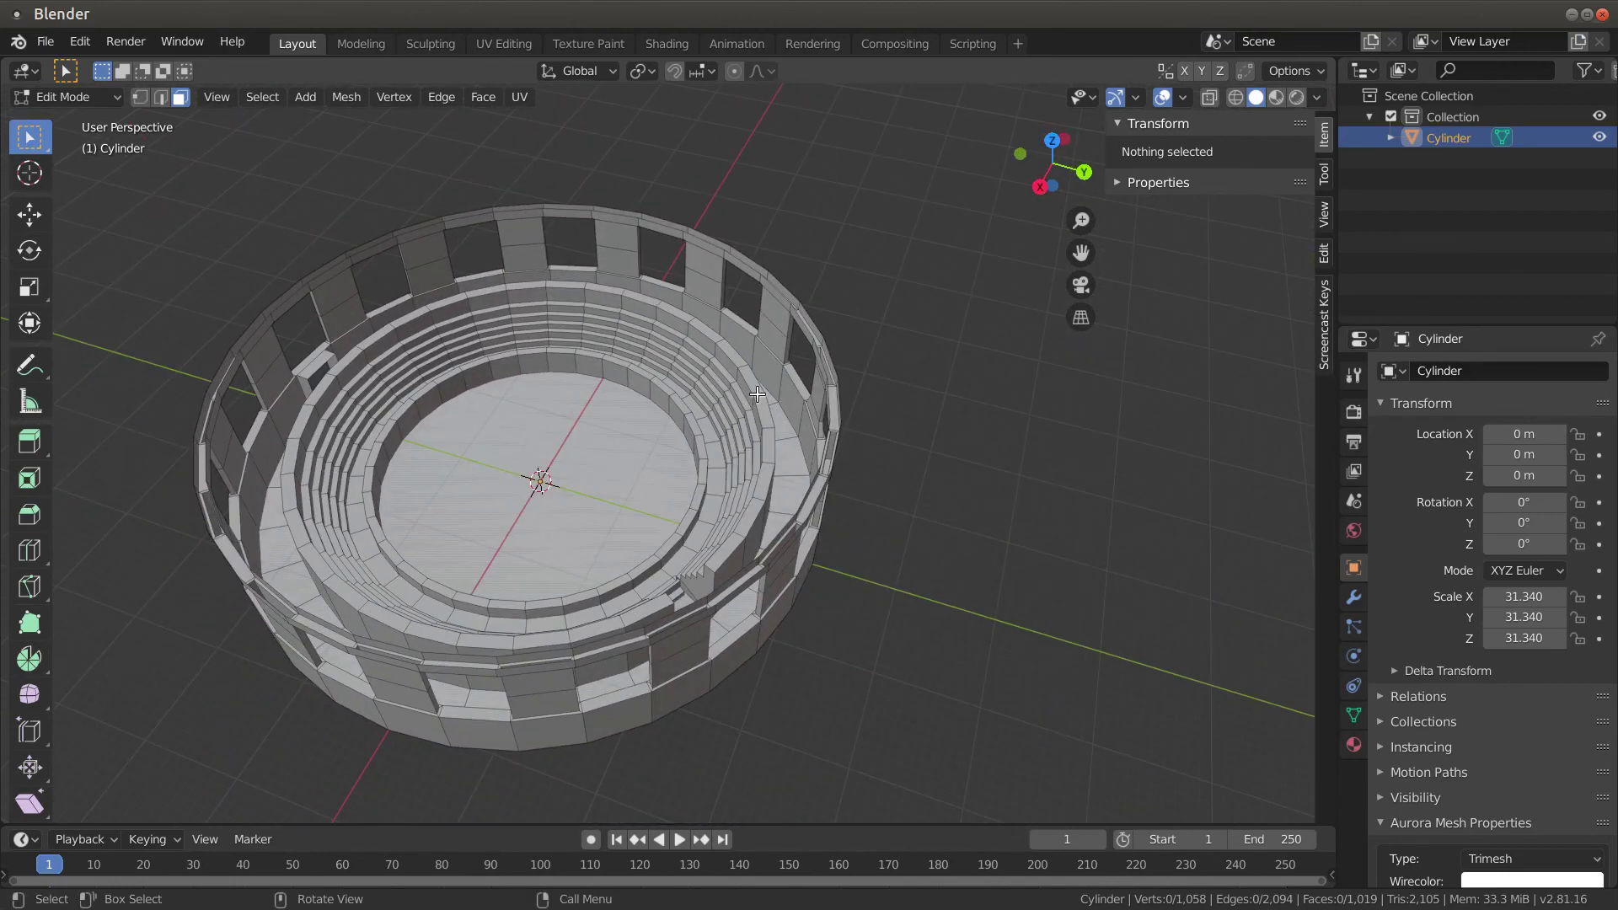
middle_drag(475, 605, 1096, 557)
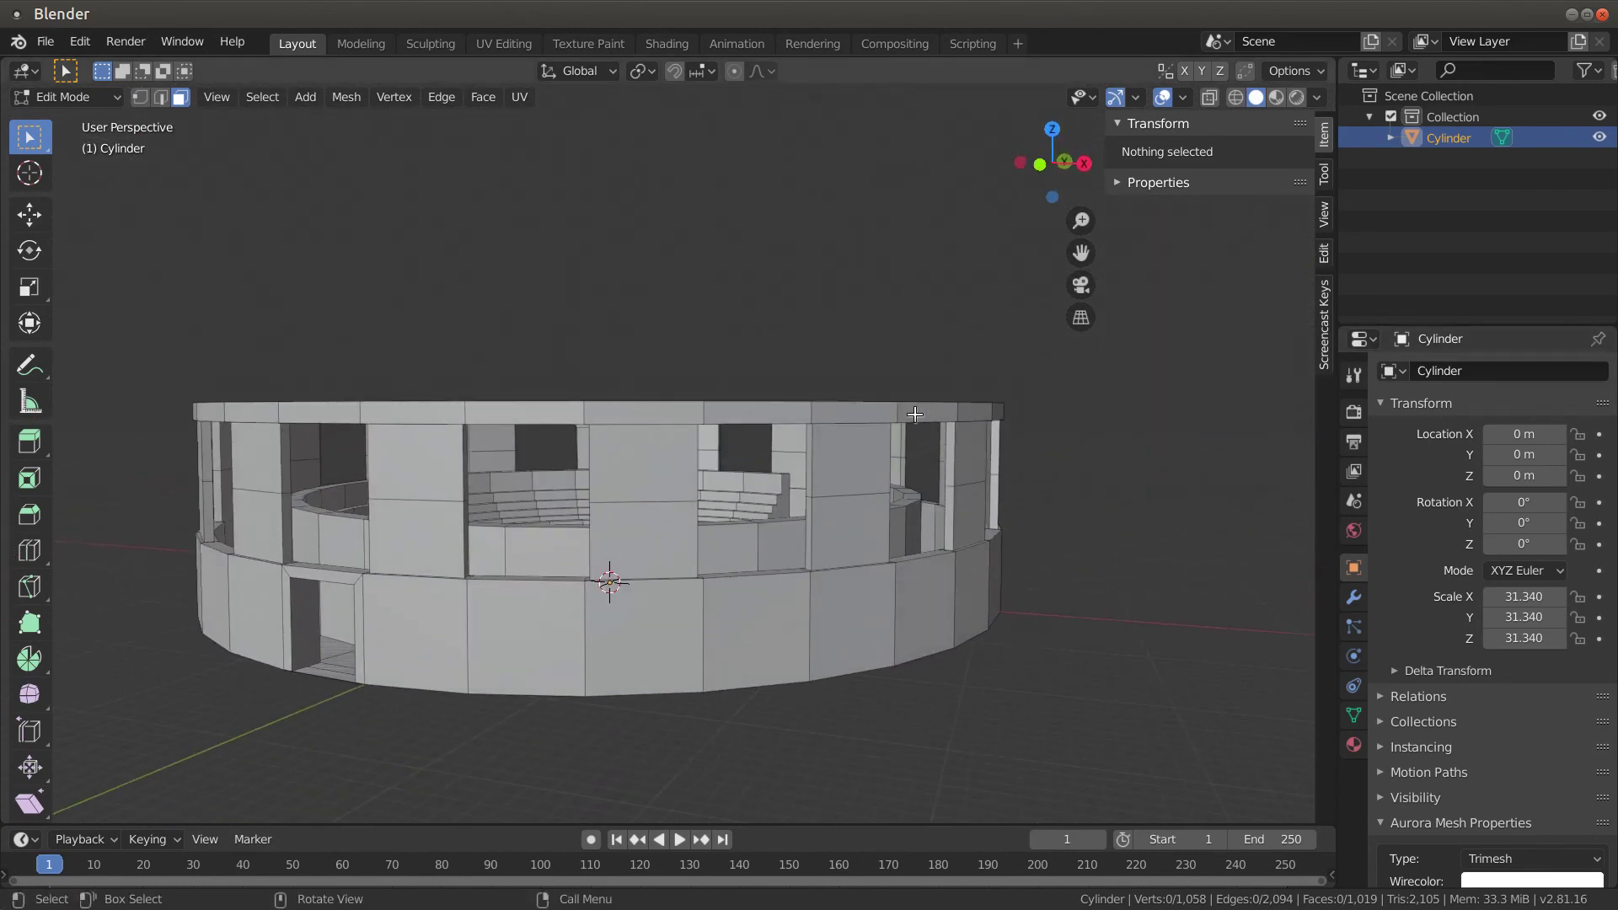
middle_drag(838, 387, 732, 447)
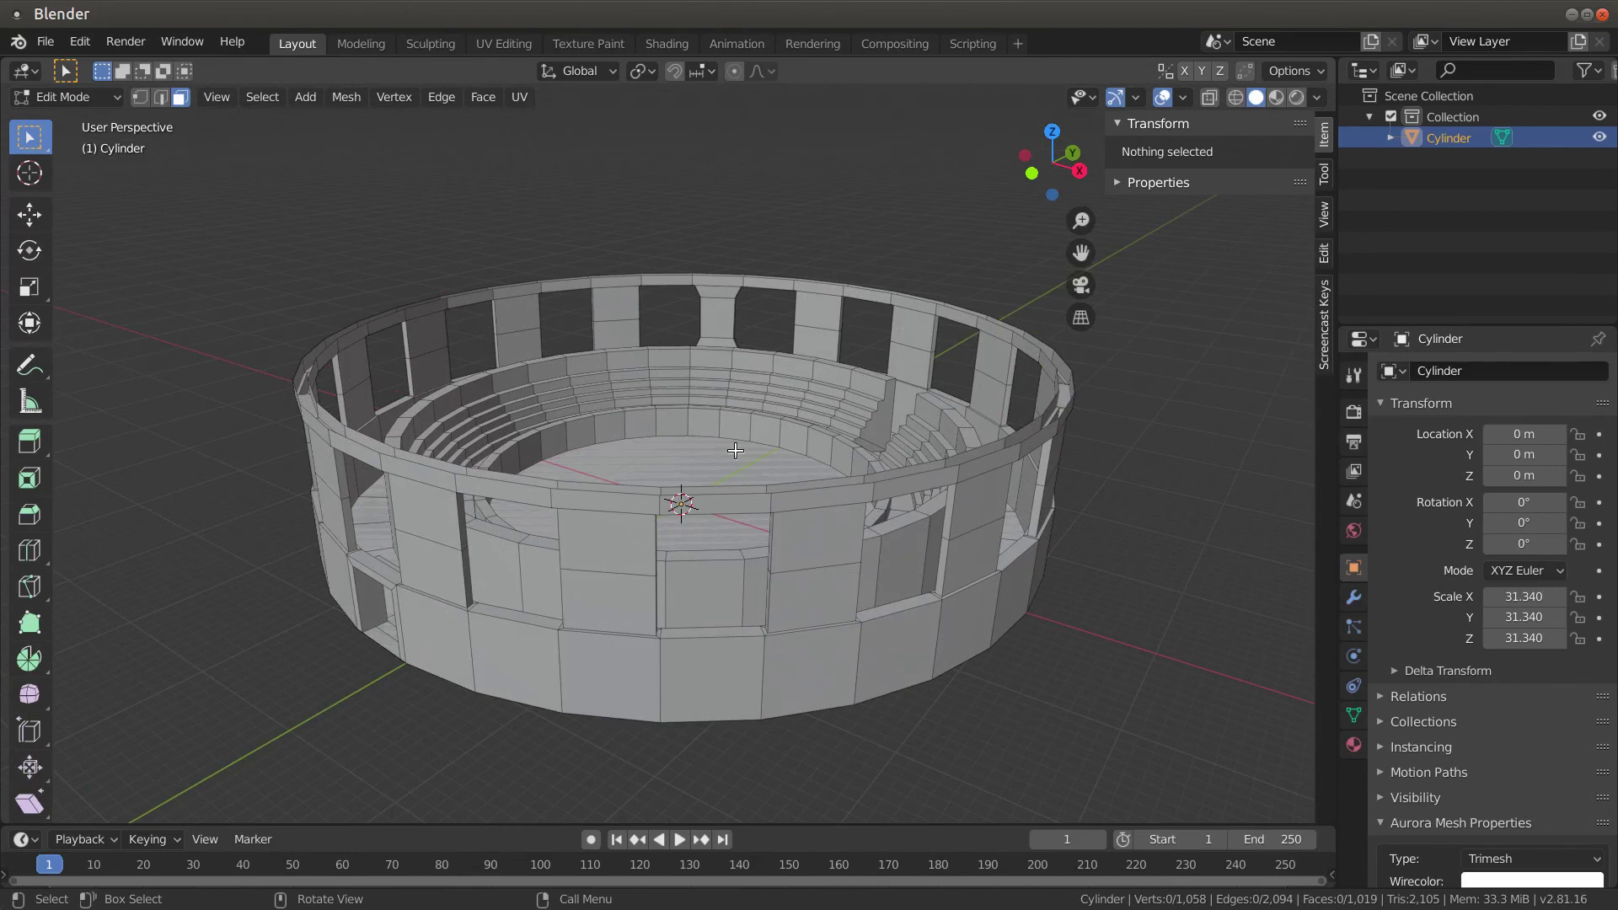